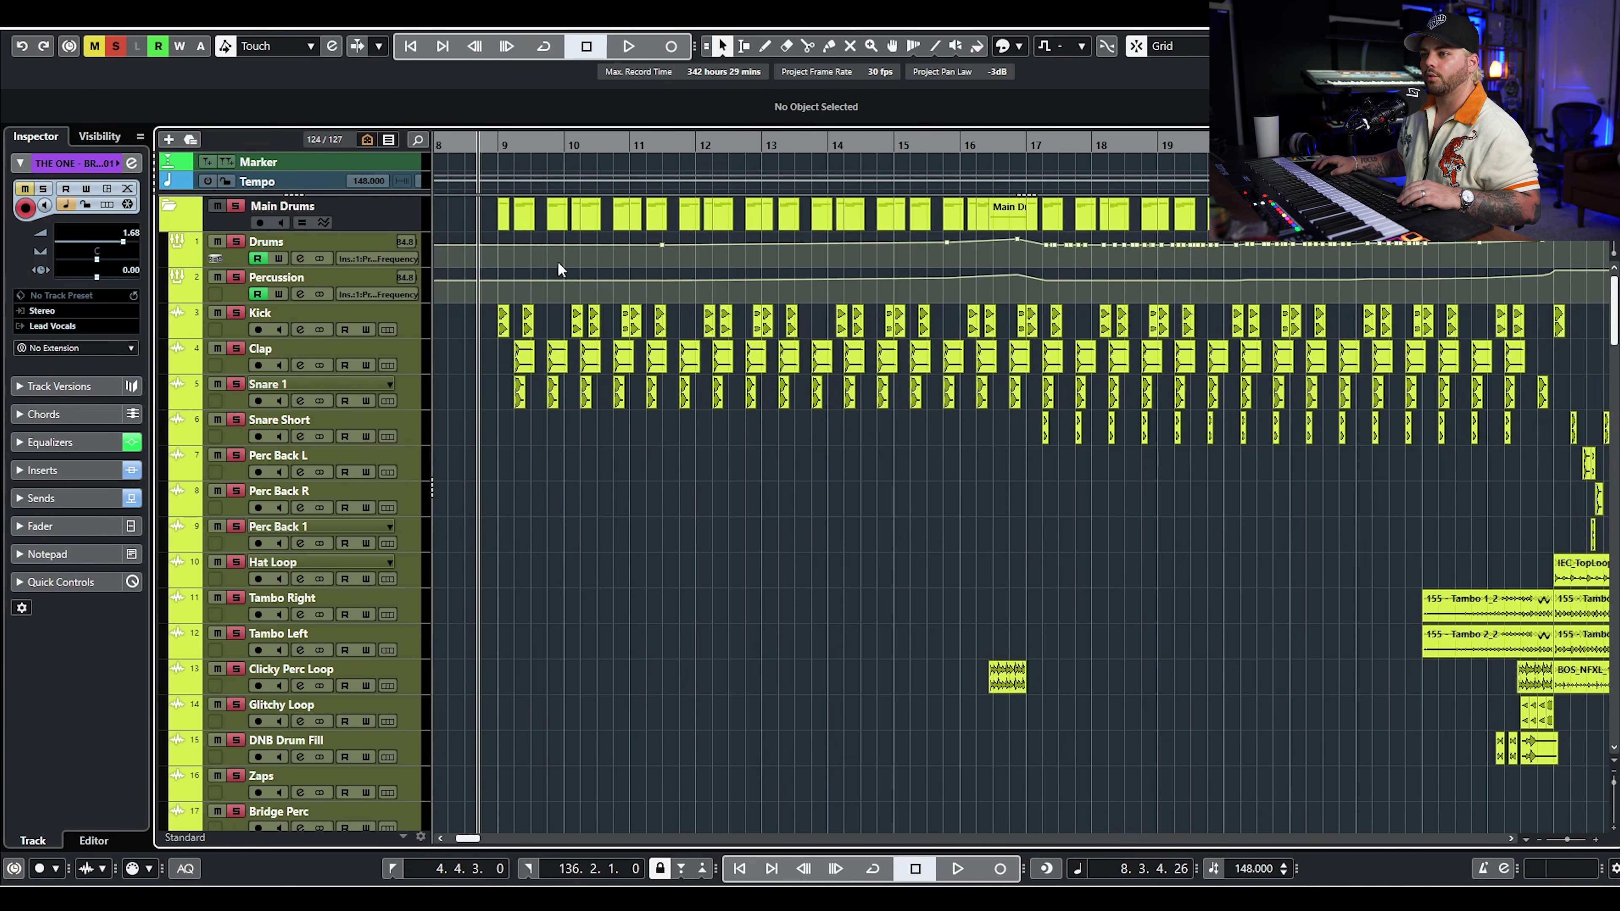
- Play the soloed main drums from just before bar 9, then stop after several bars
left_click(495, 144)
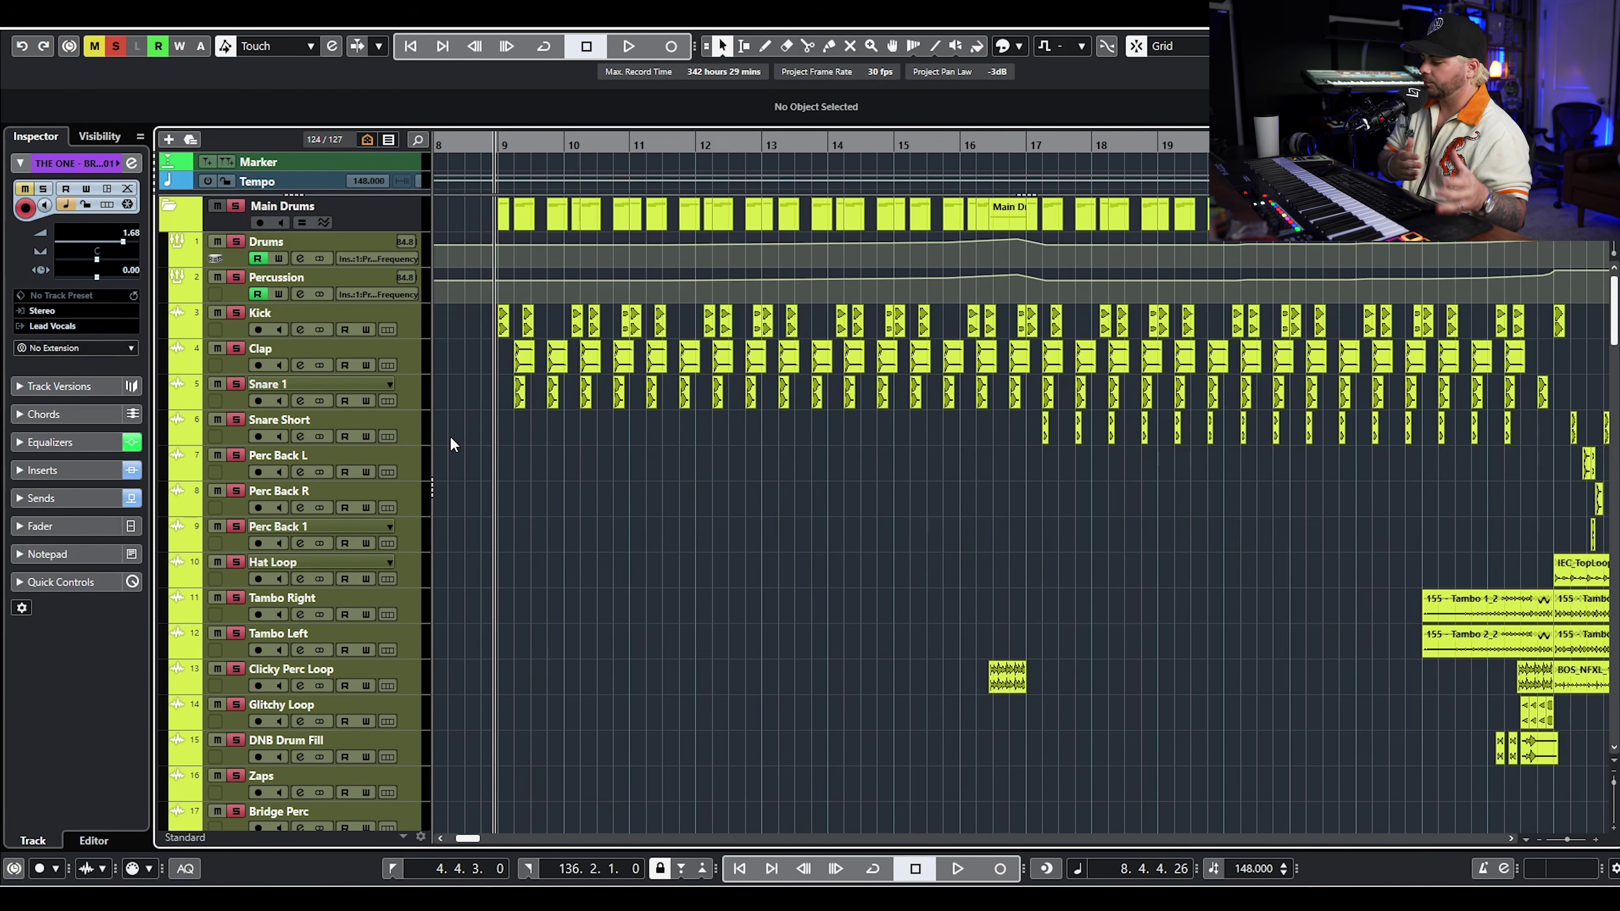
key("space")
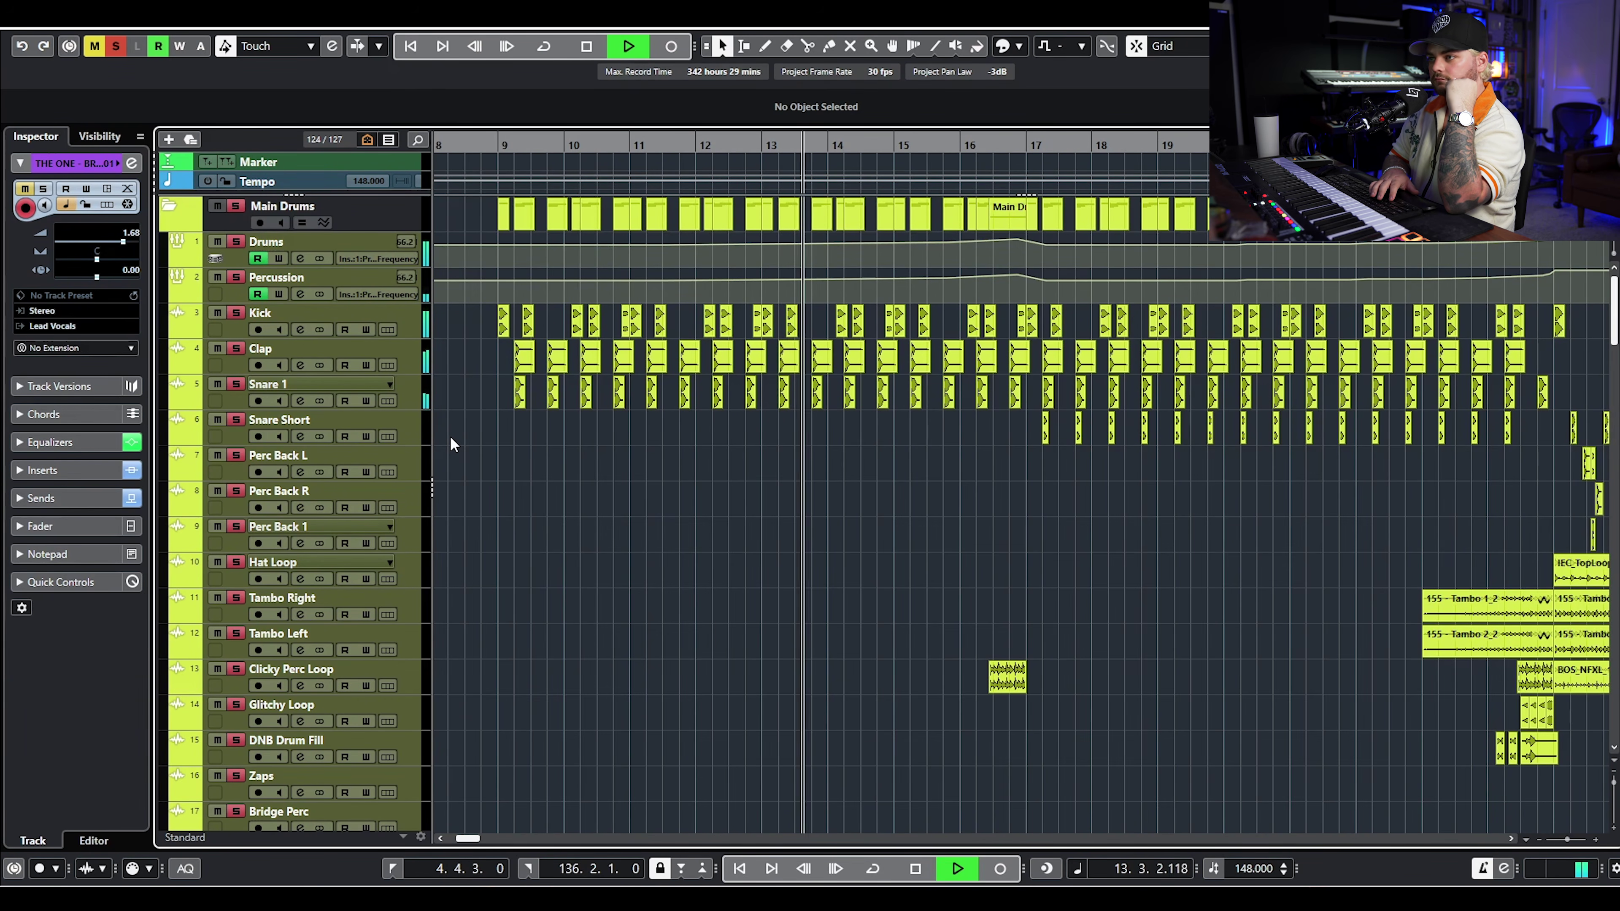
key("space")
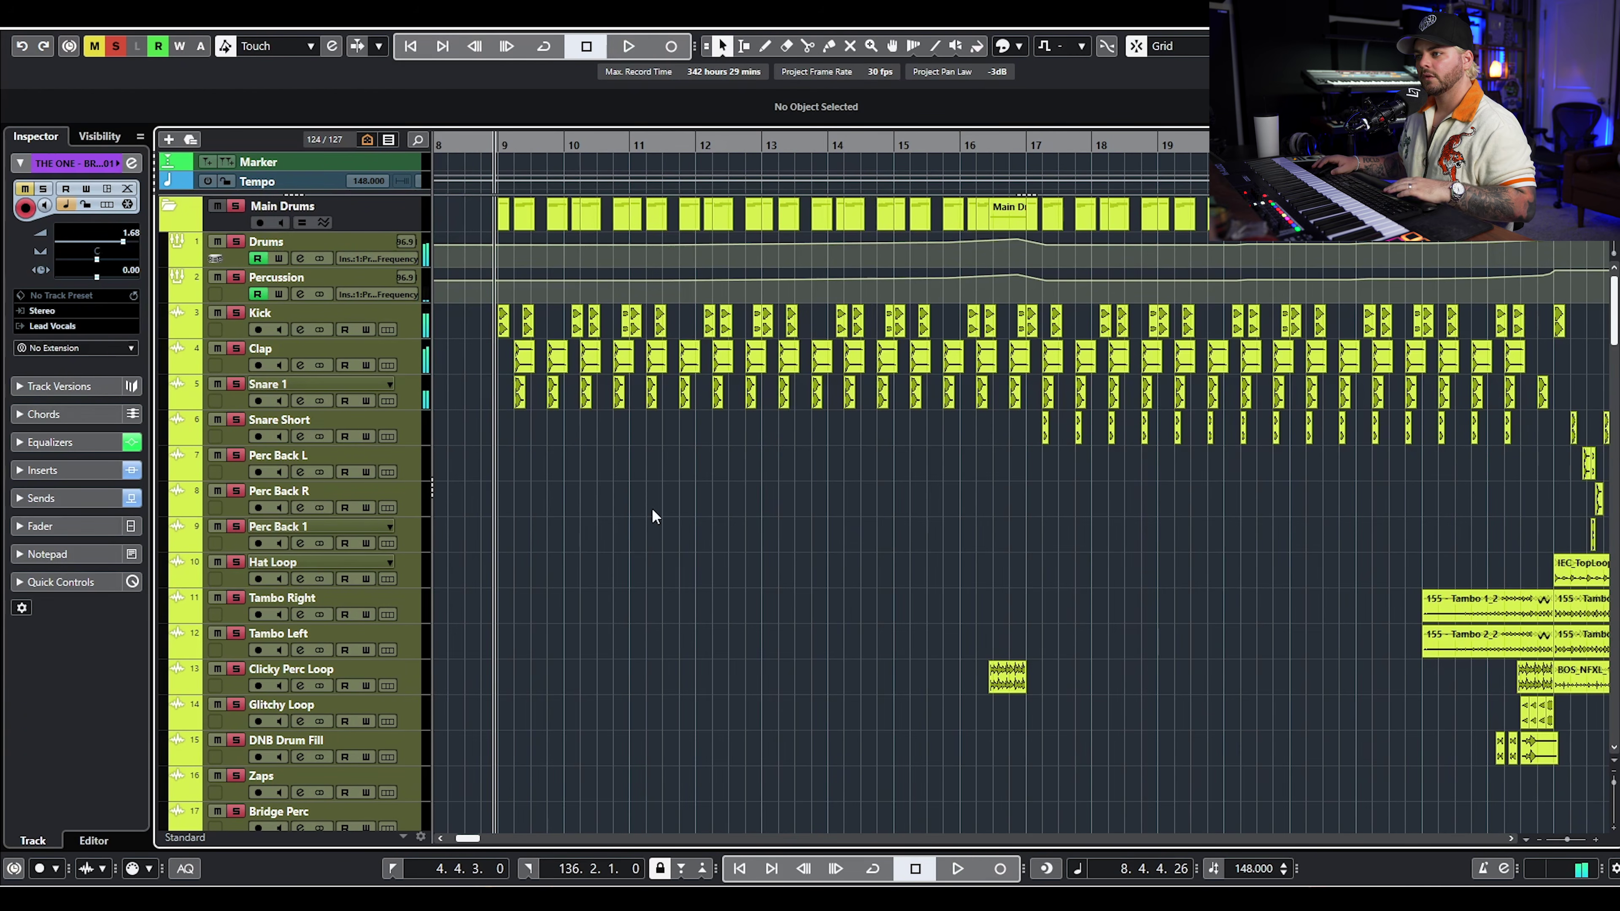
- Select the first Huge Clap clip near the end of bar 12 and audition it from the start of bar 12
scroll(719, 484, "down", 10)
scroll(732, 470, "up", 5)
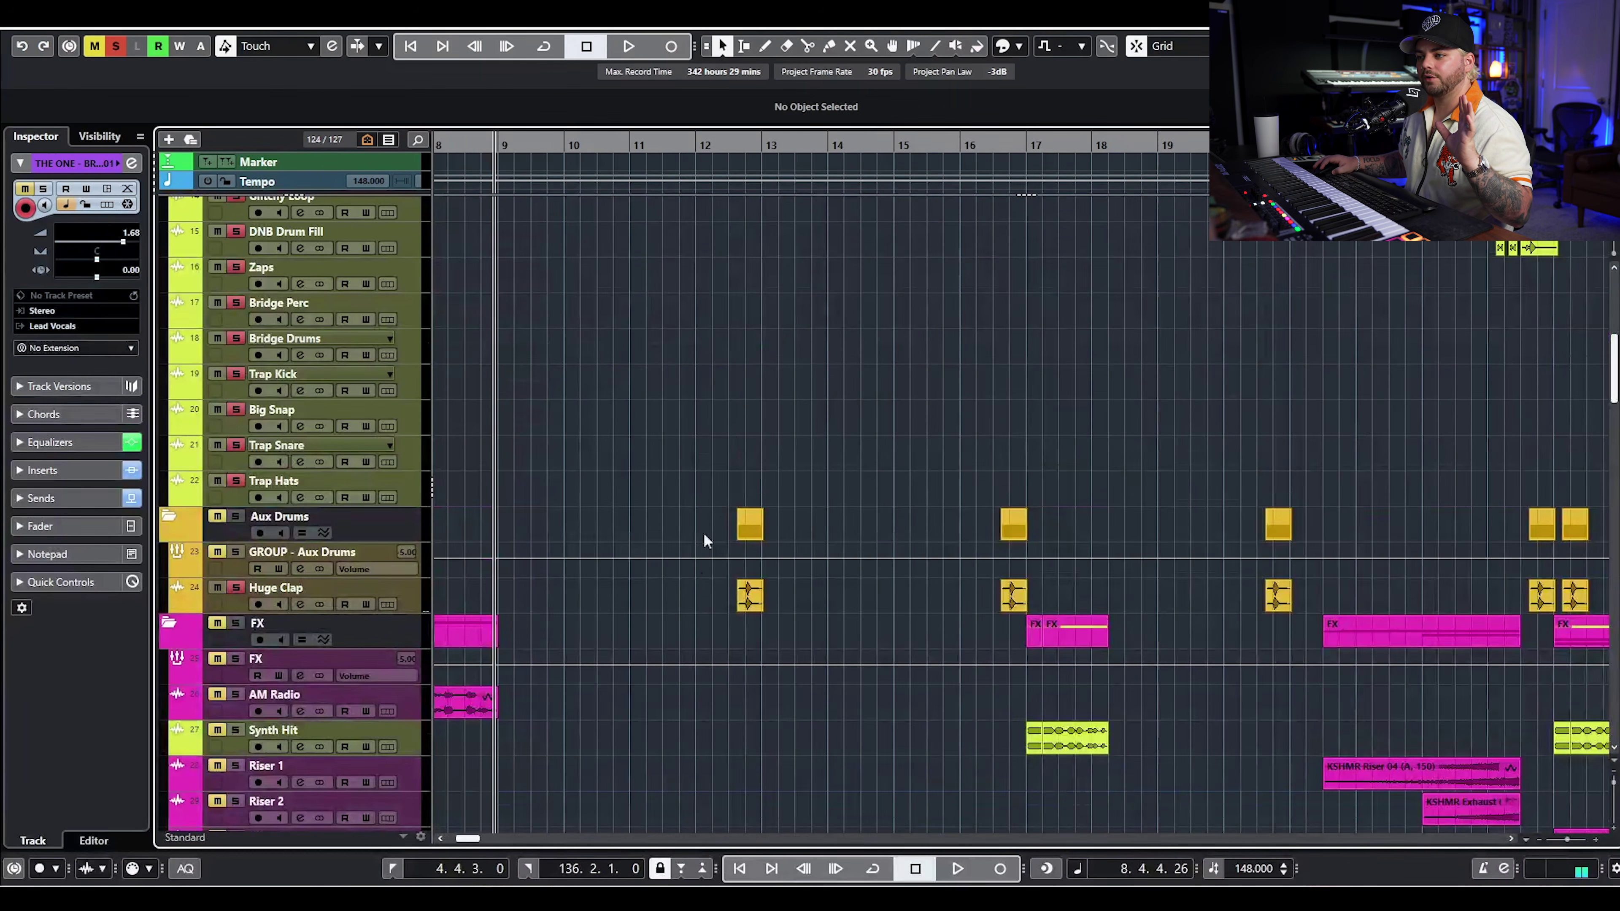
left_click(749, 595)
left_click(698, 155)
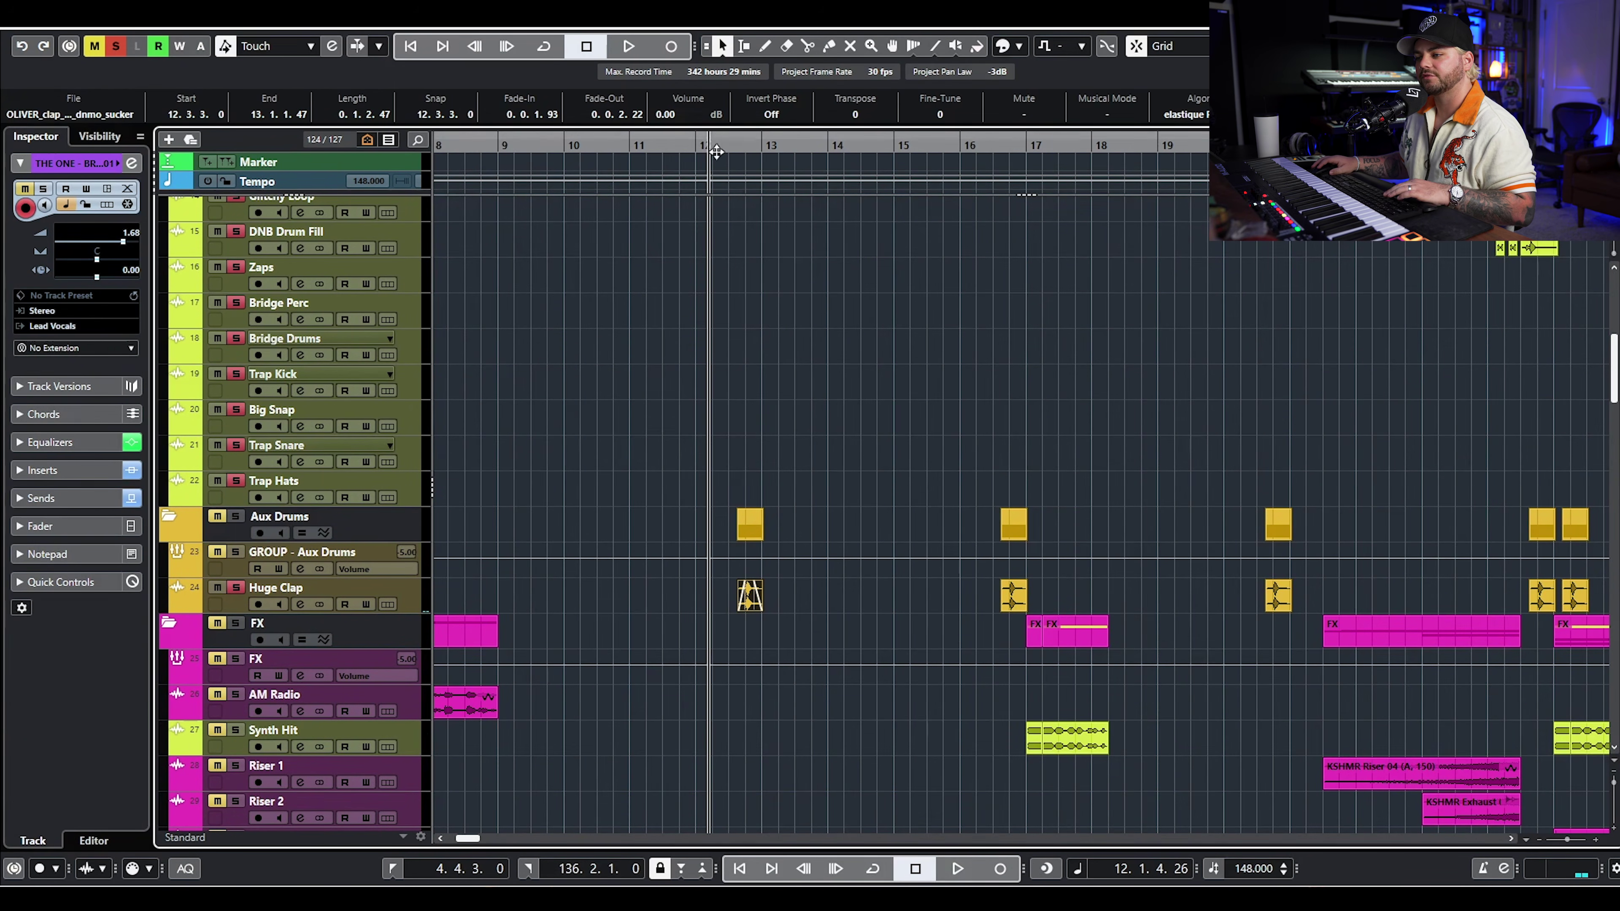
key("space")
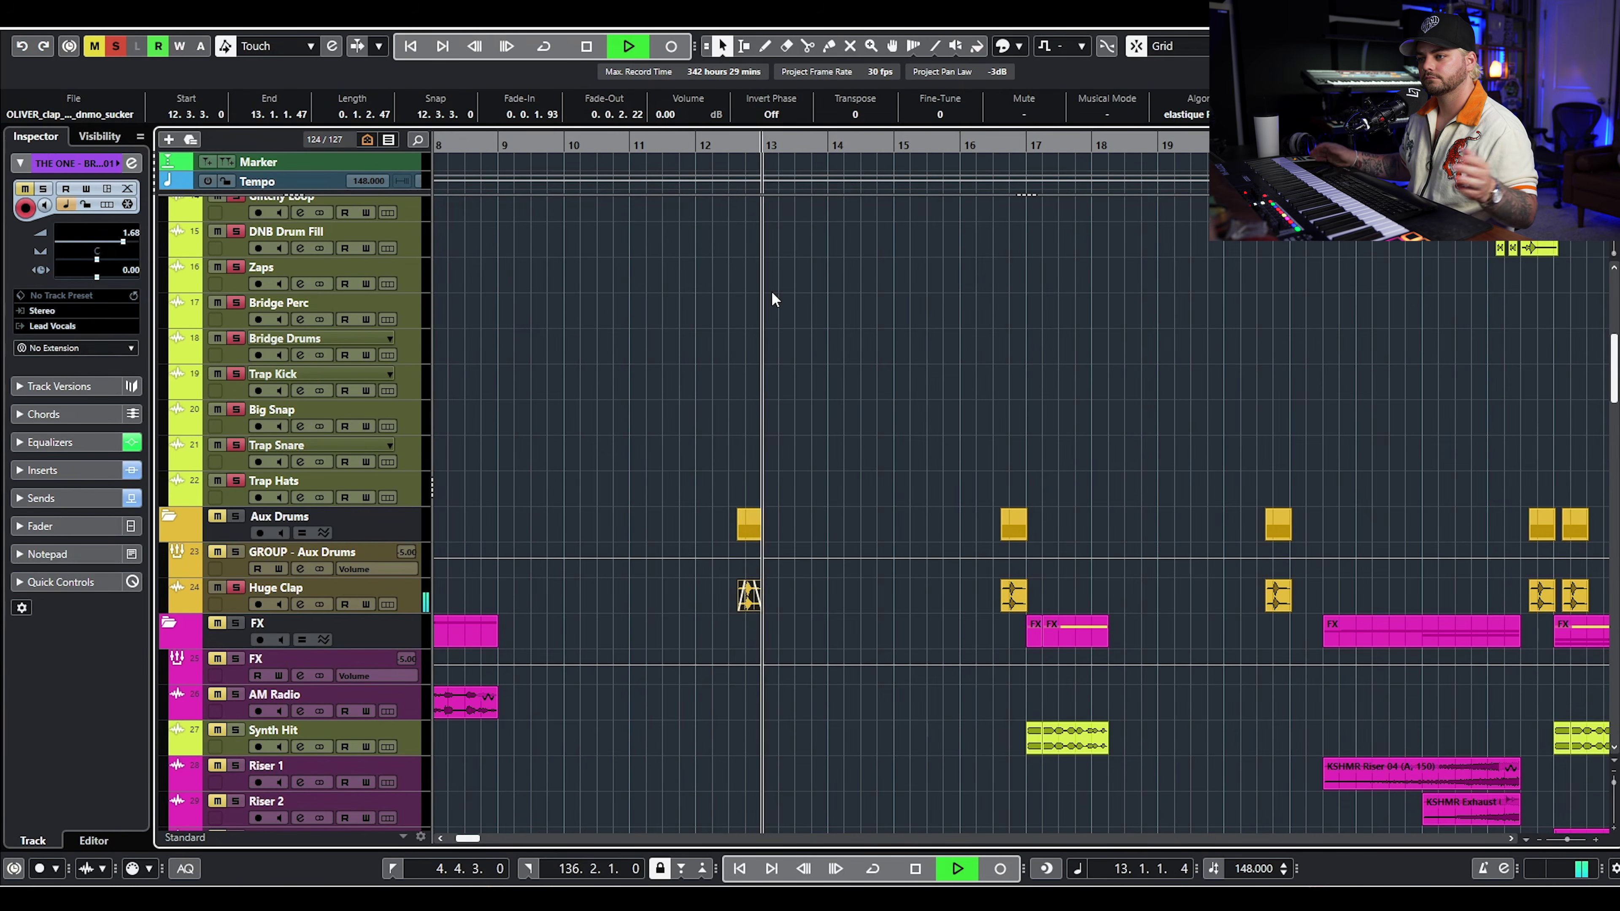
key("space")
- Inspect the Clearmountain's Phases and Valhalla Supermassive inserts on the Huge Clap channel, closing the plugin and channel settings windows
left_click(300, 604)
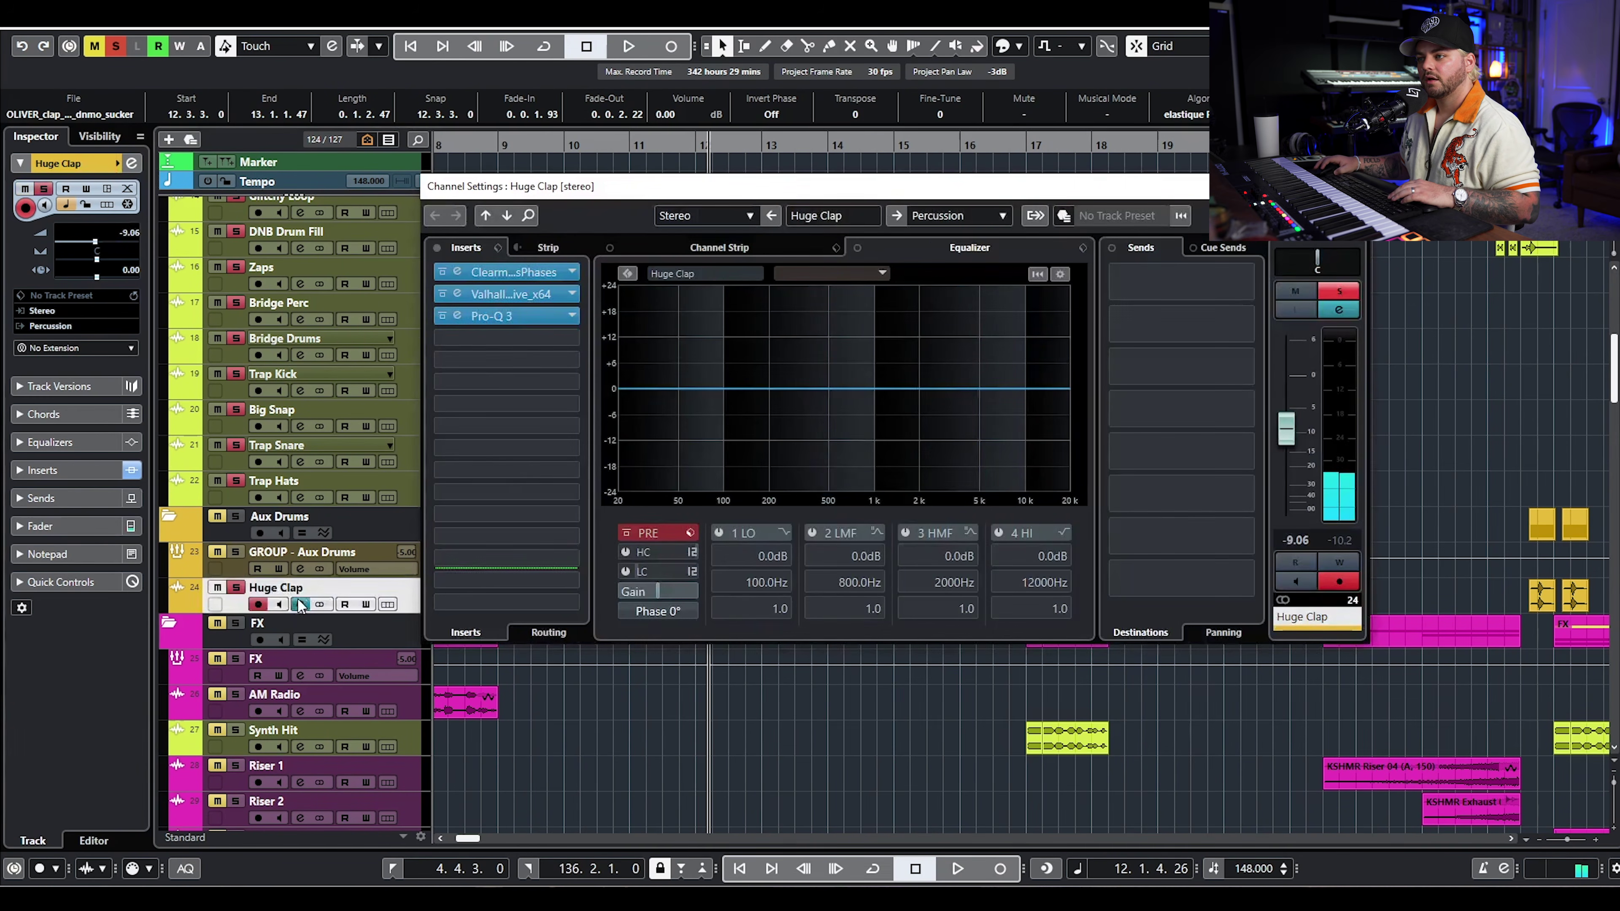
left_click(528, 273)
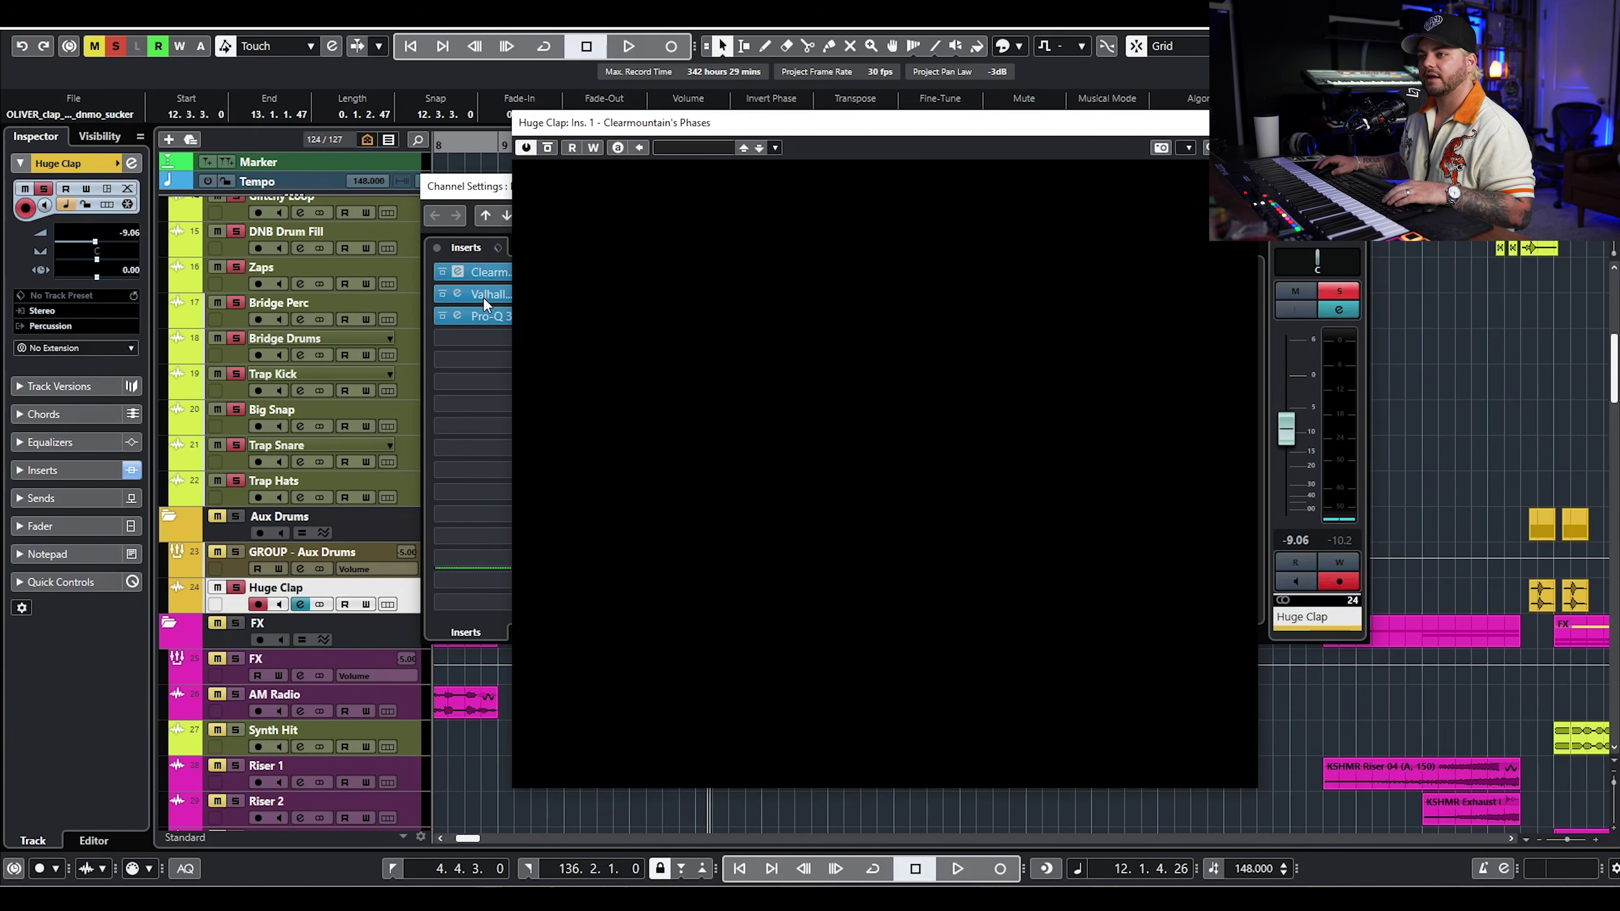
left_click(483, 297)
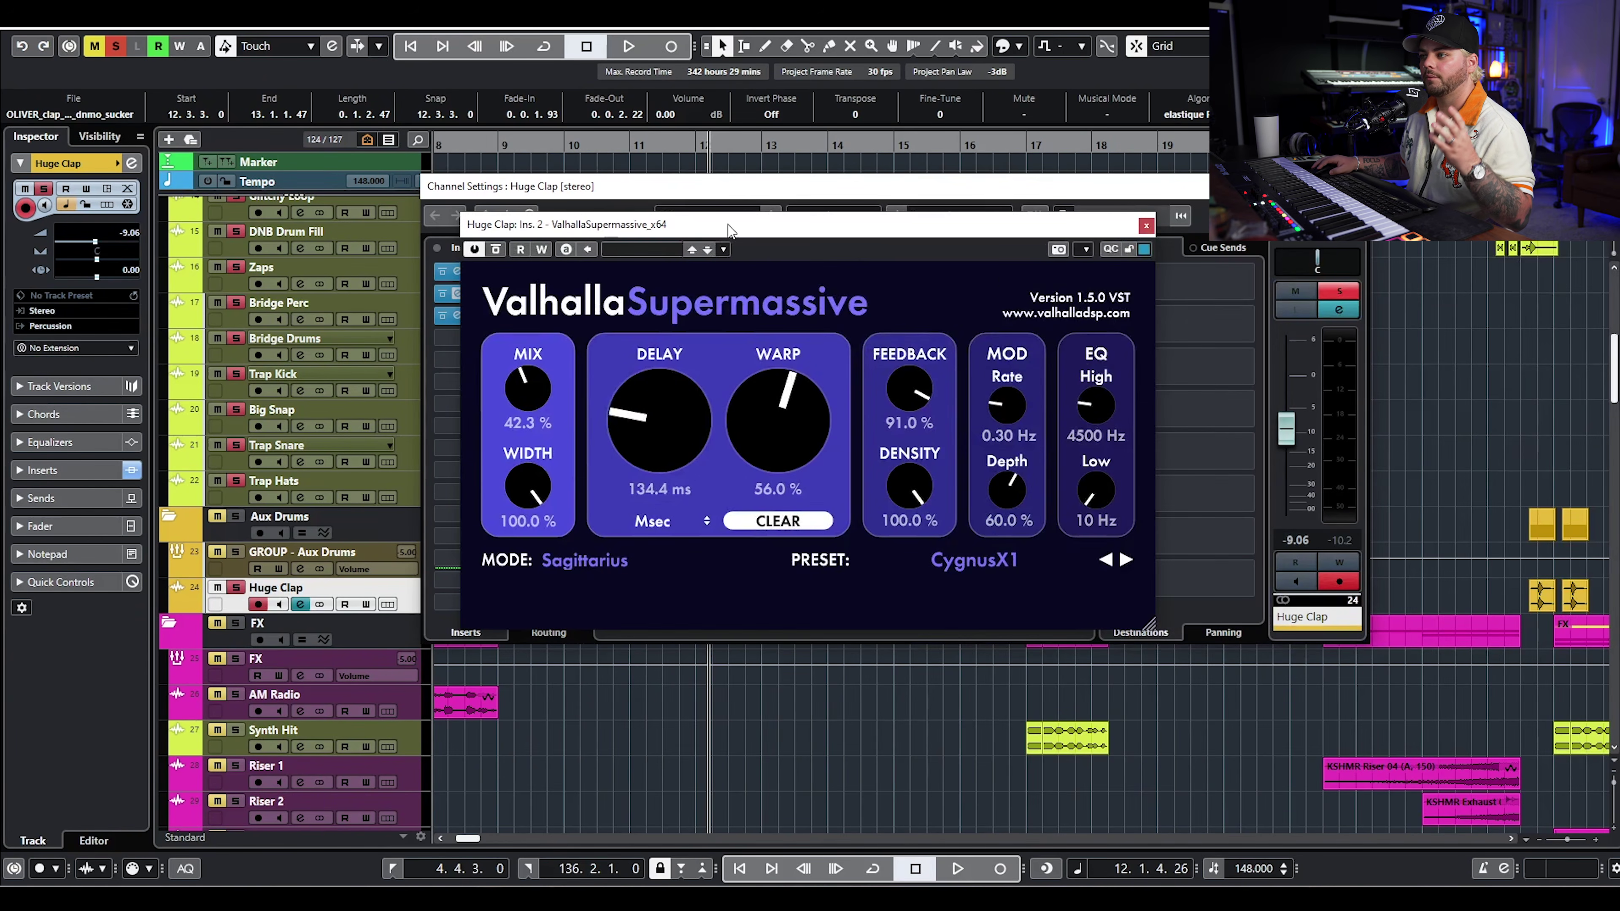
left_click(1146, 226)
key("e")
- Play the main drums from late bar 15 to hear the Clicky Perc Loop fill and the Snare Short entry
scroll(1269, 302, "up", 10)
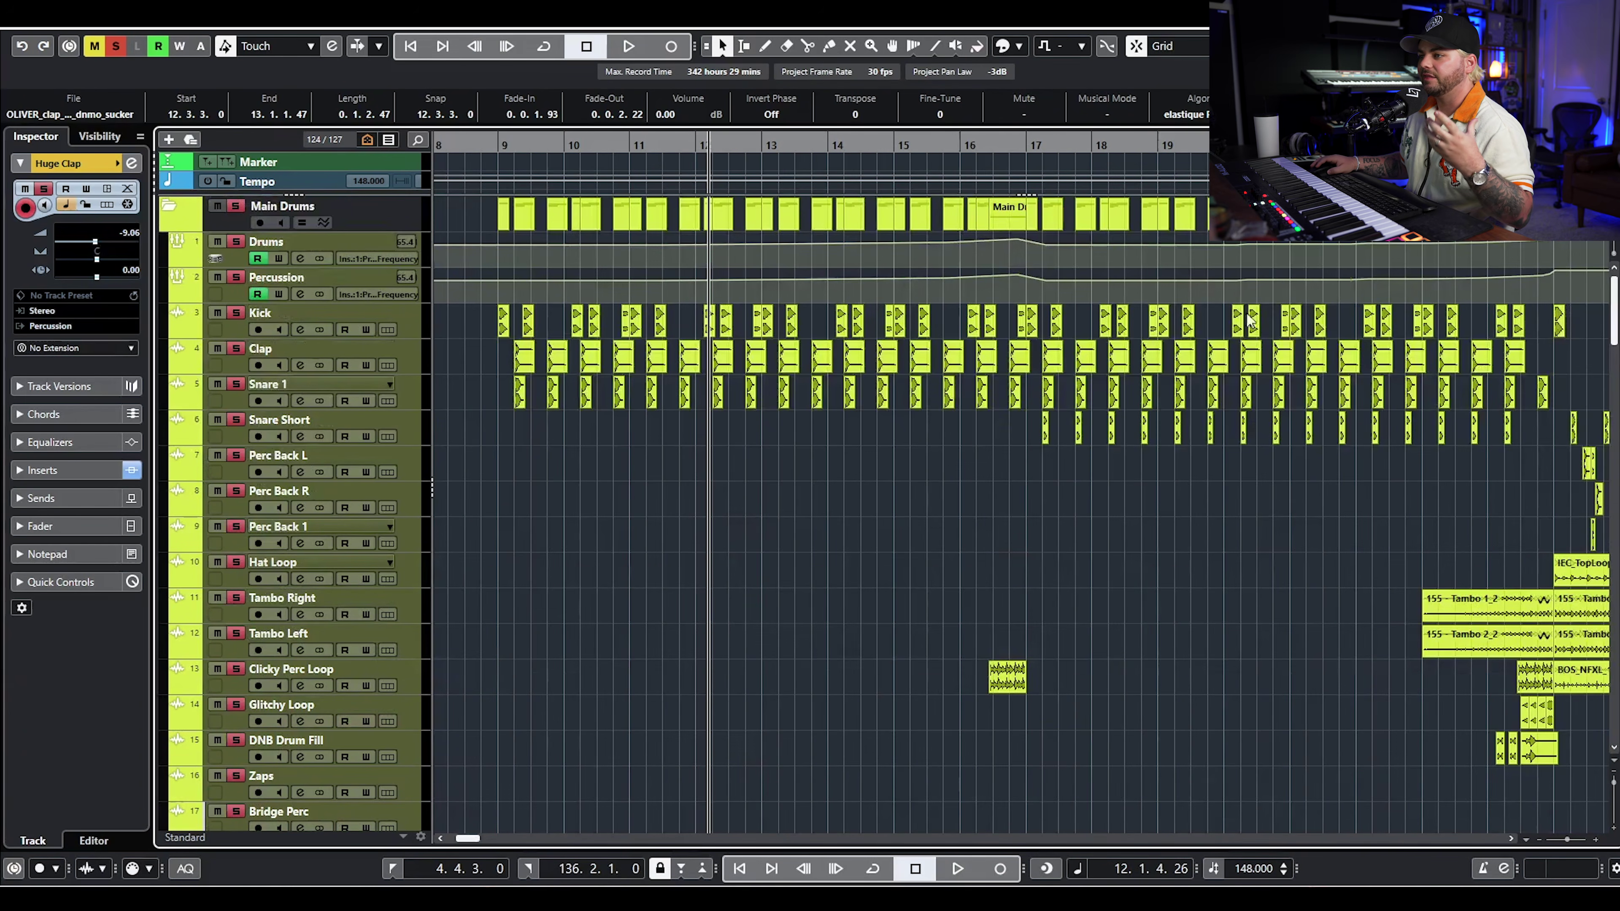
left_click_drag(966, 146, 982, 483)
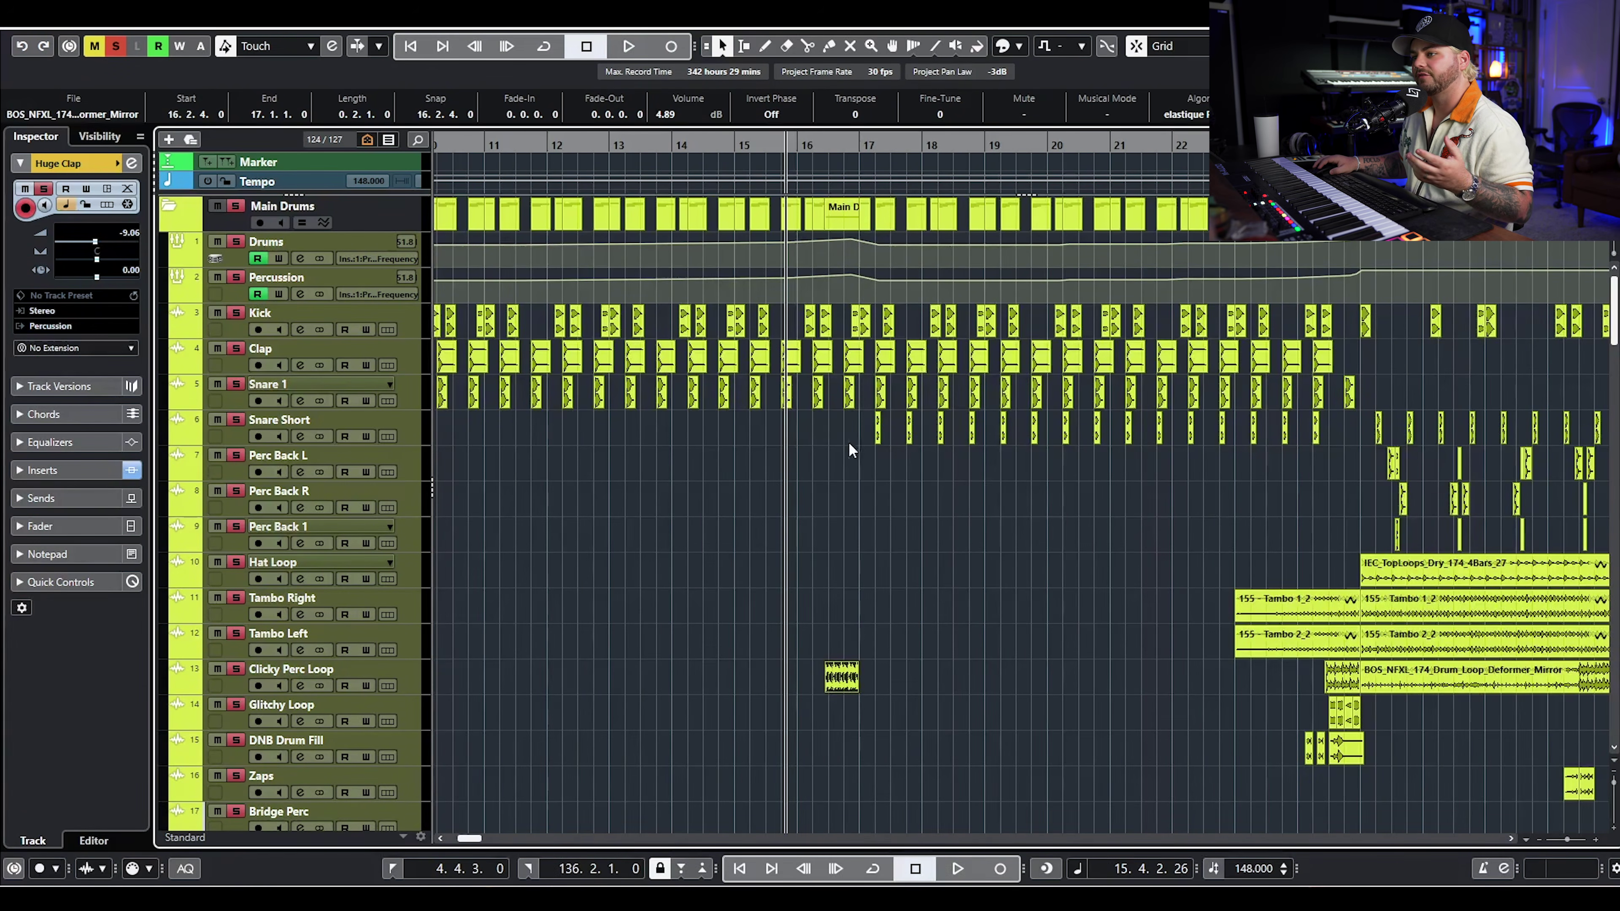
left_click(877, 437)
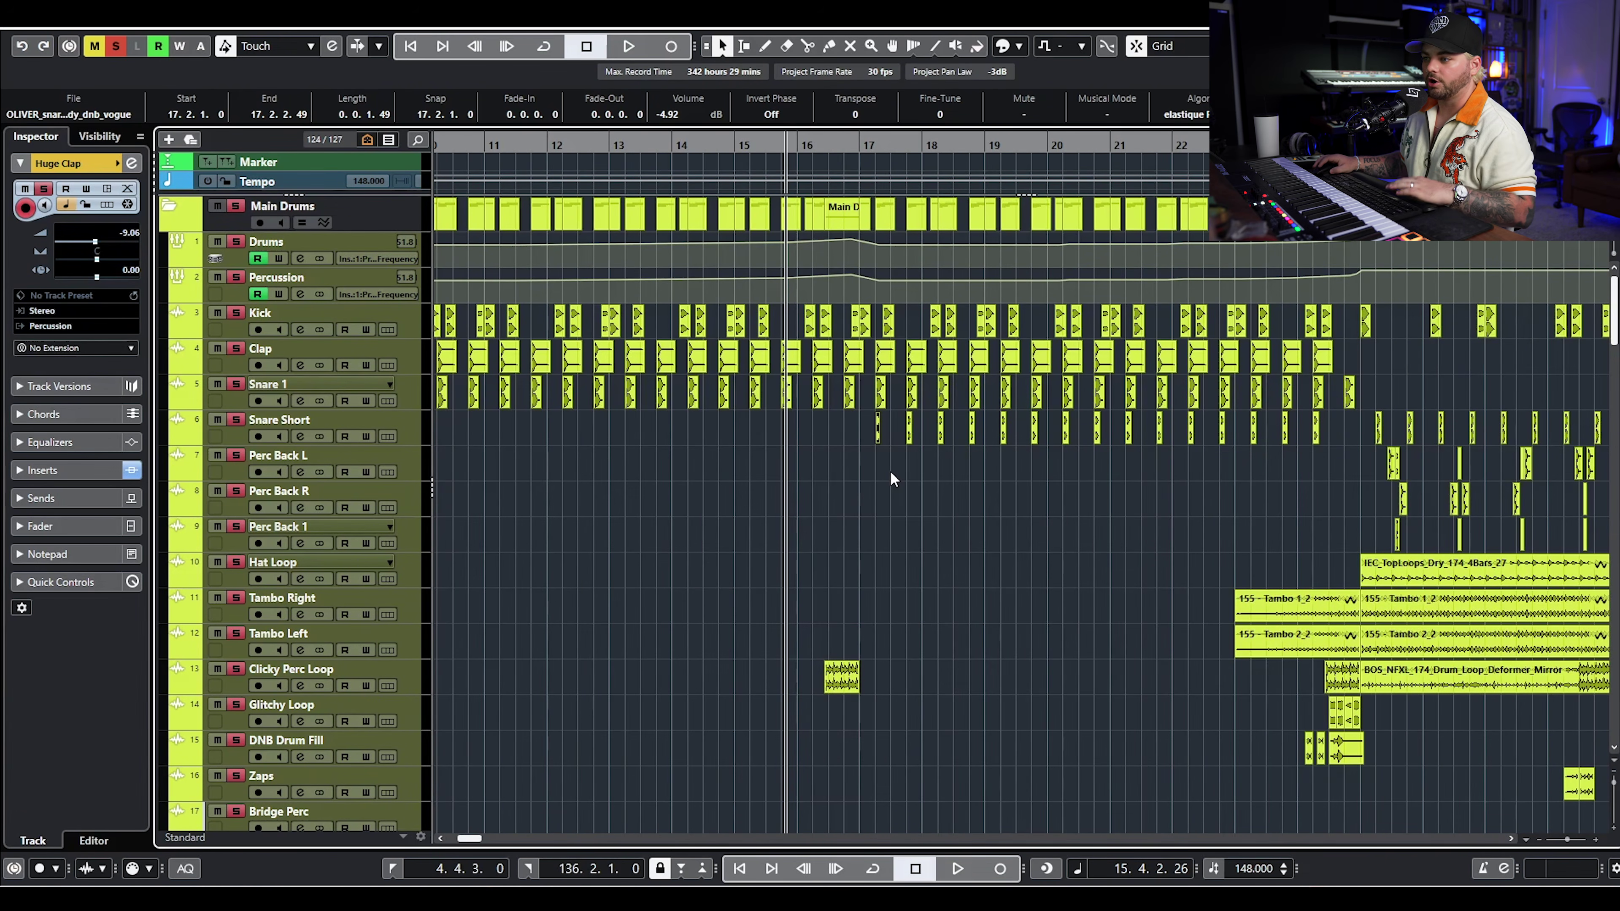
key("space")
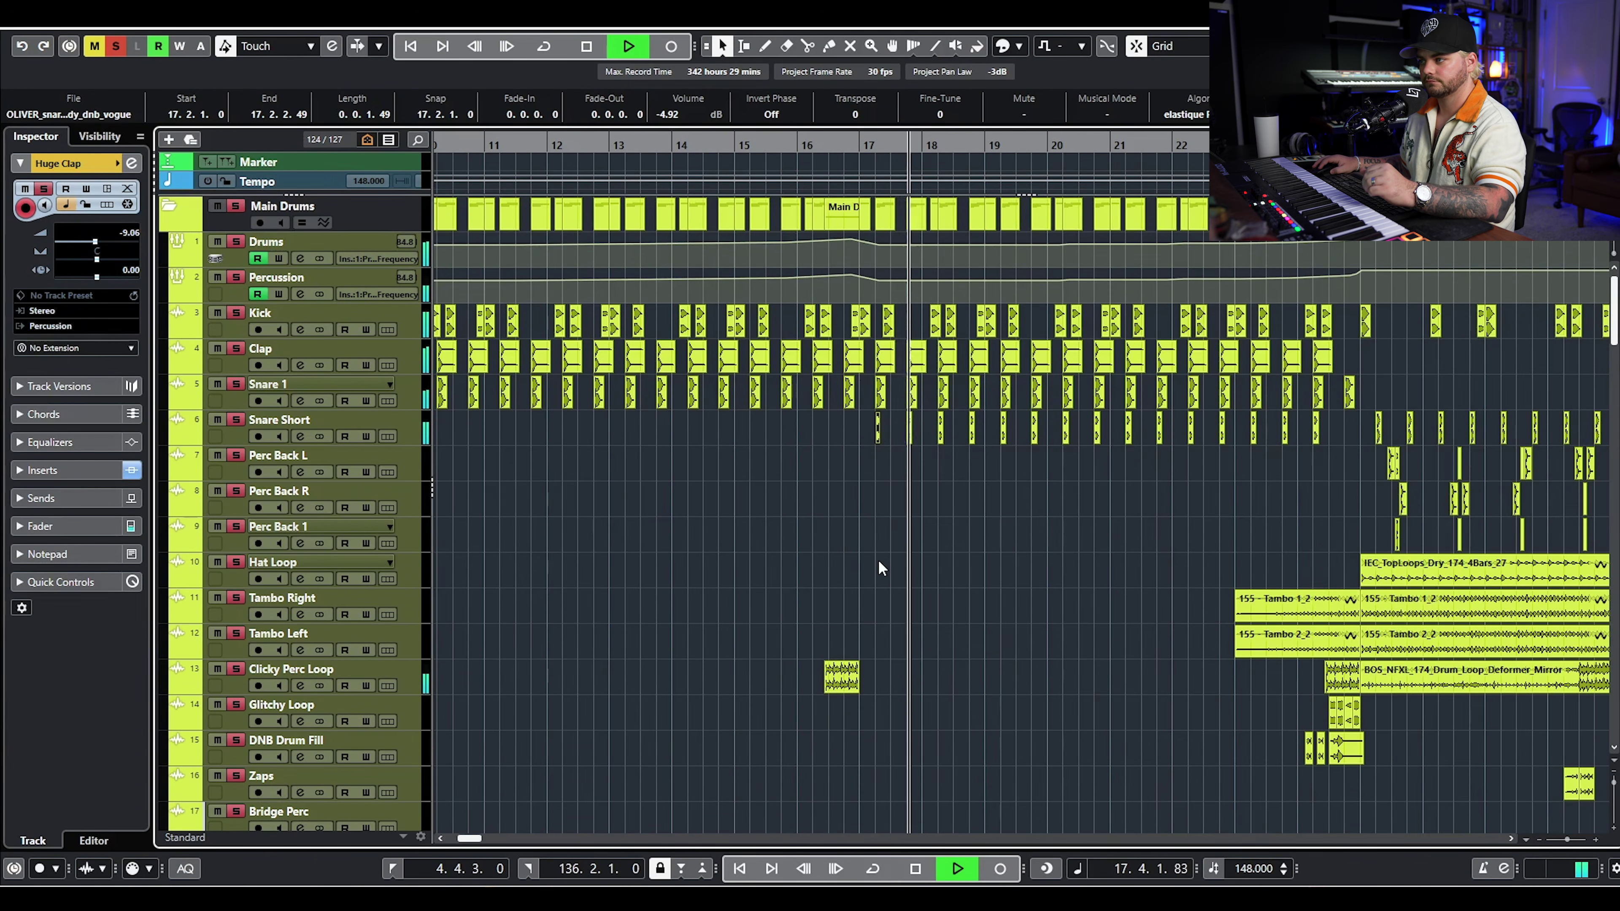
scroll(1033, 550, "down", 2)
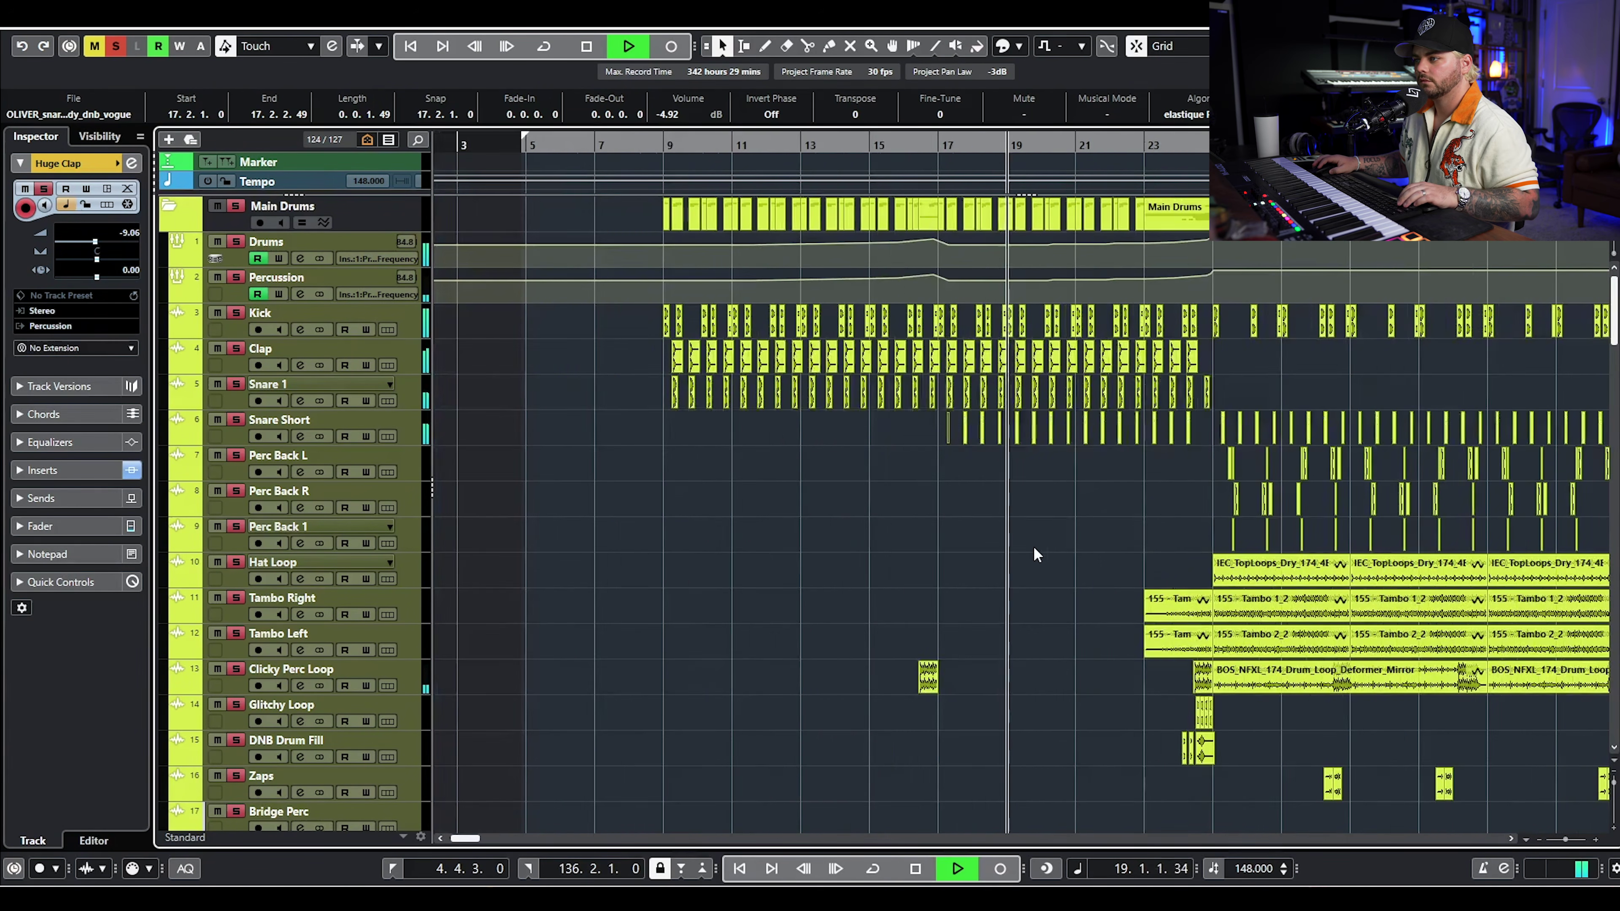
scroll(1033, 546, "up", 2)
key("space")
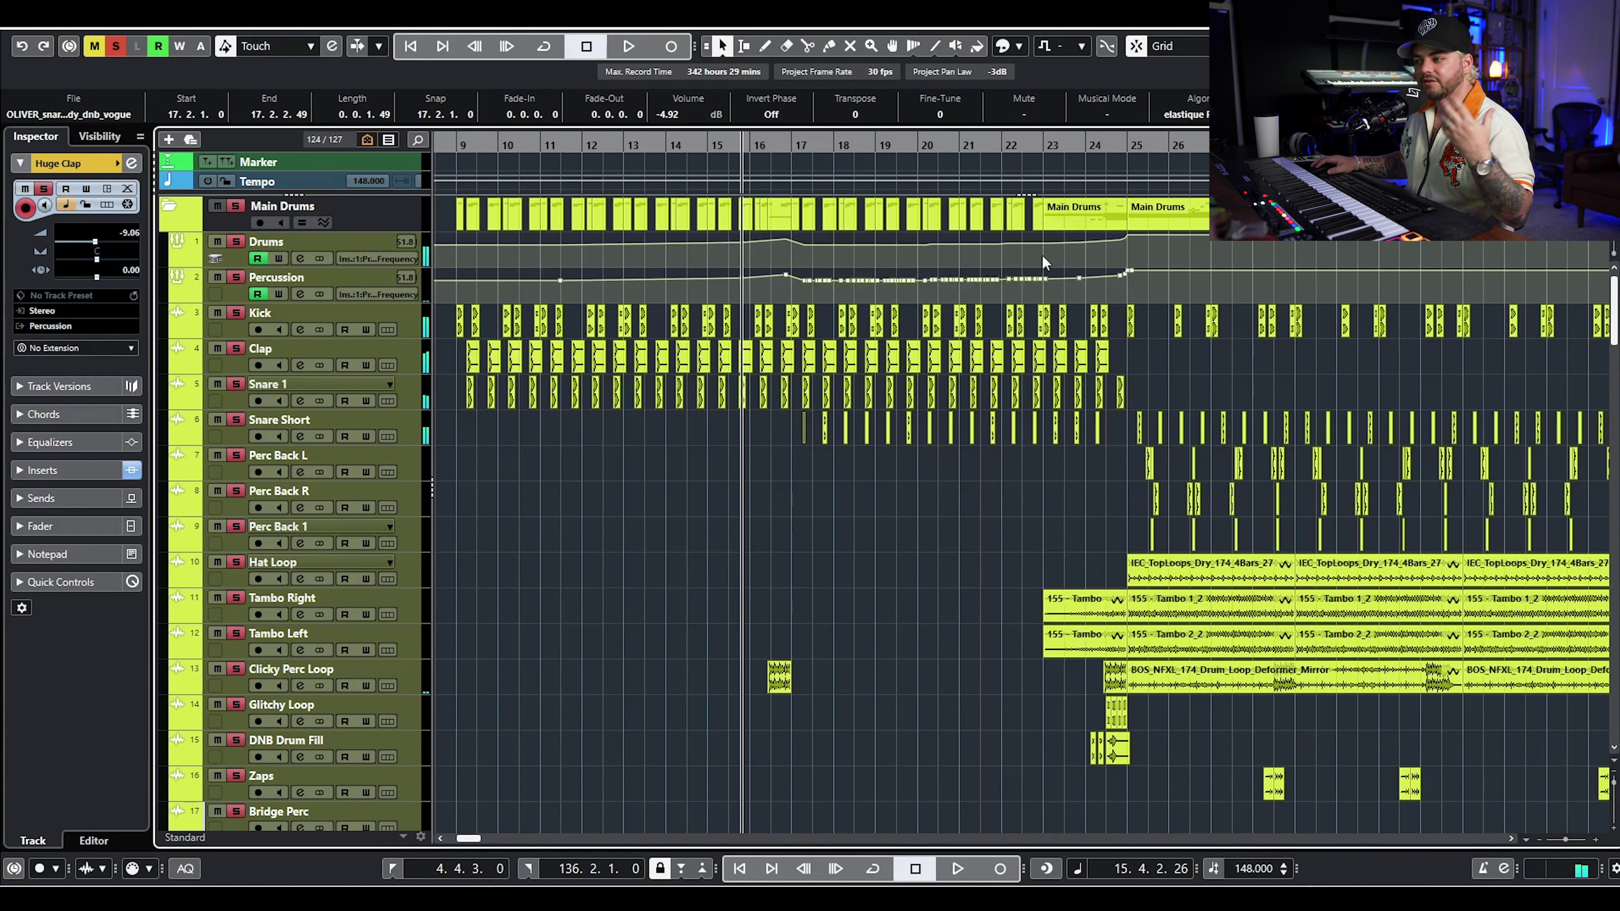
- Place the playhead just before bar 23 and select the Tambo Right and Tambo Left clips starting there, checking each track's panning
left_click(1037, 149)
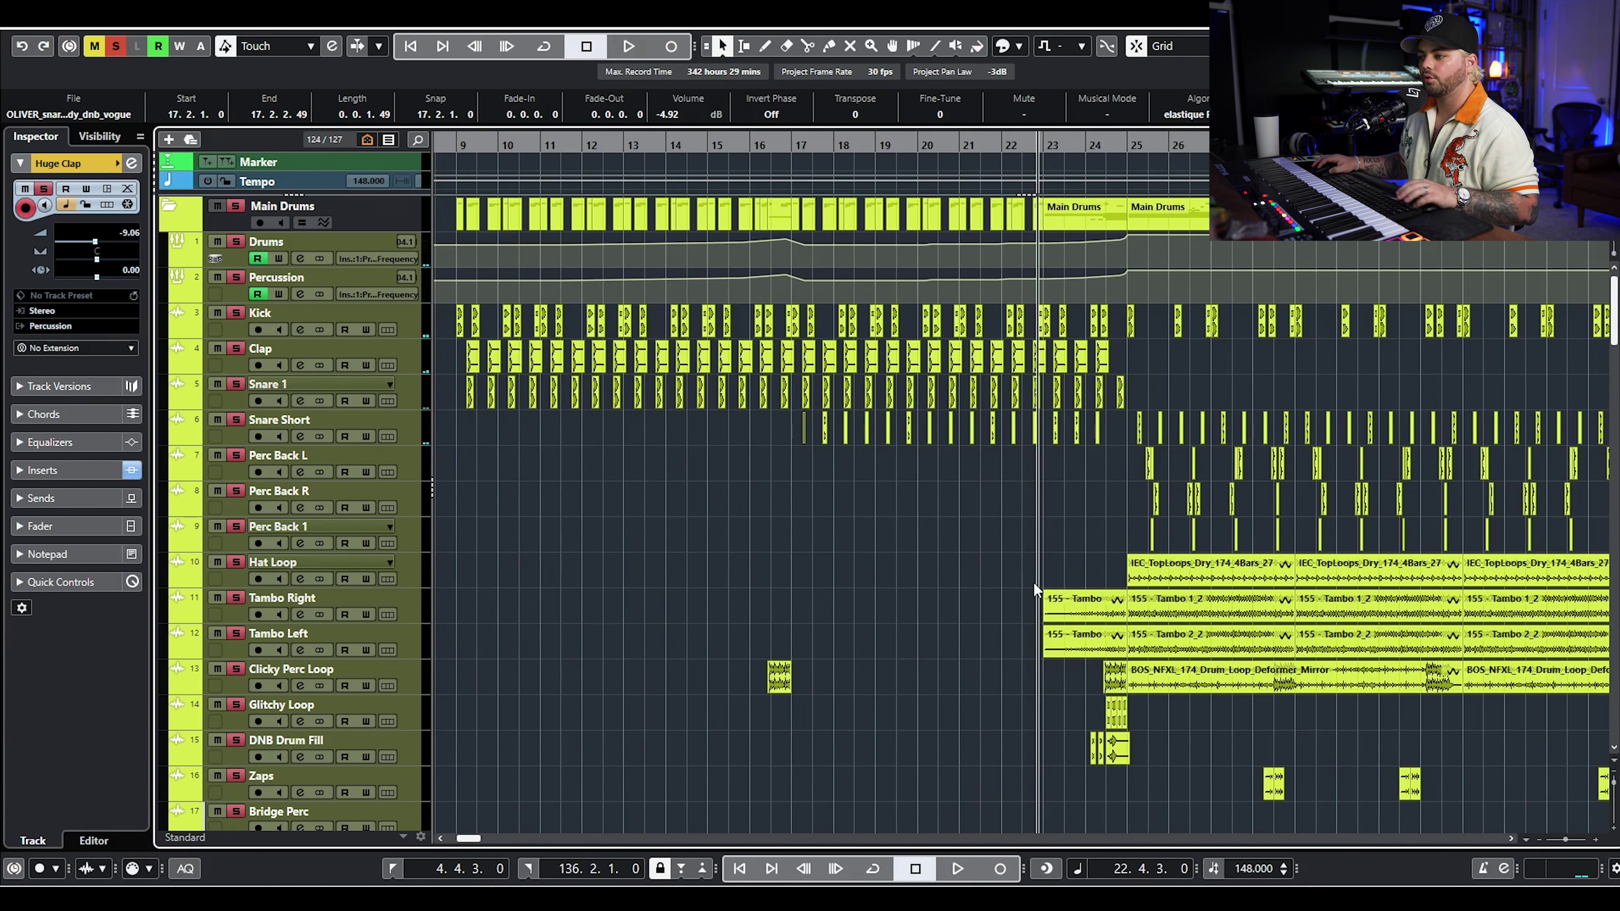
scroll(1033, 581, "up", 3)
left_click_drag(1025, 573, 1090, 661)
left_click(405, 617)
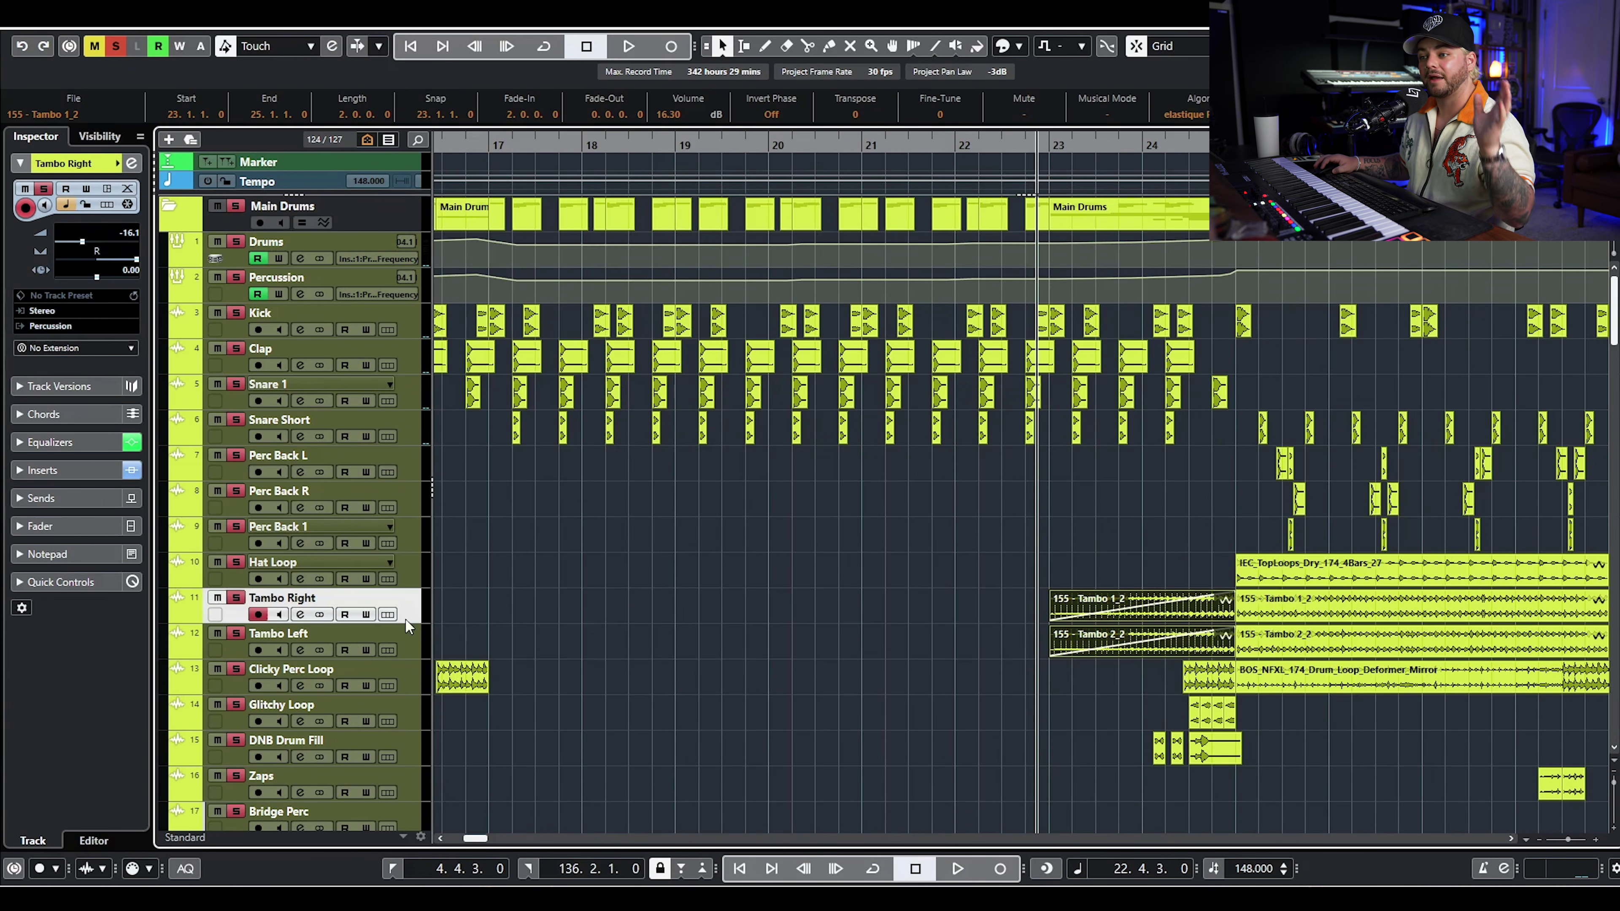
left_click(414, 651)
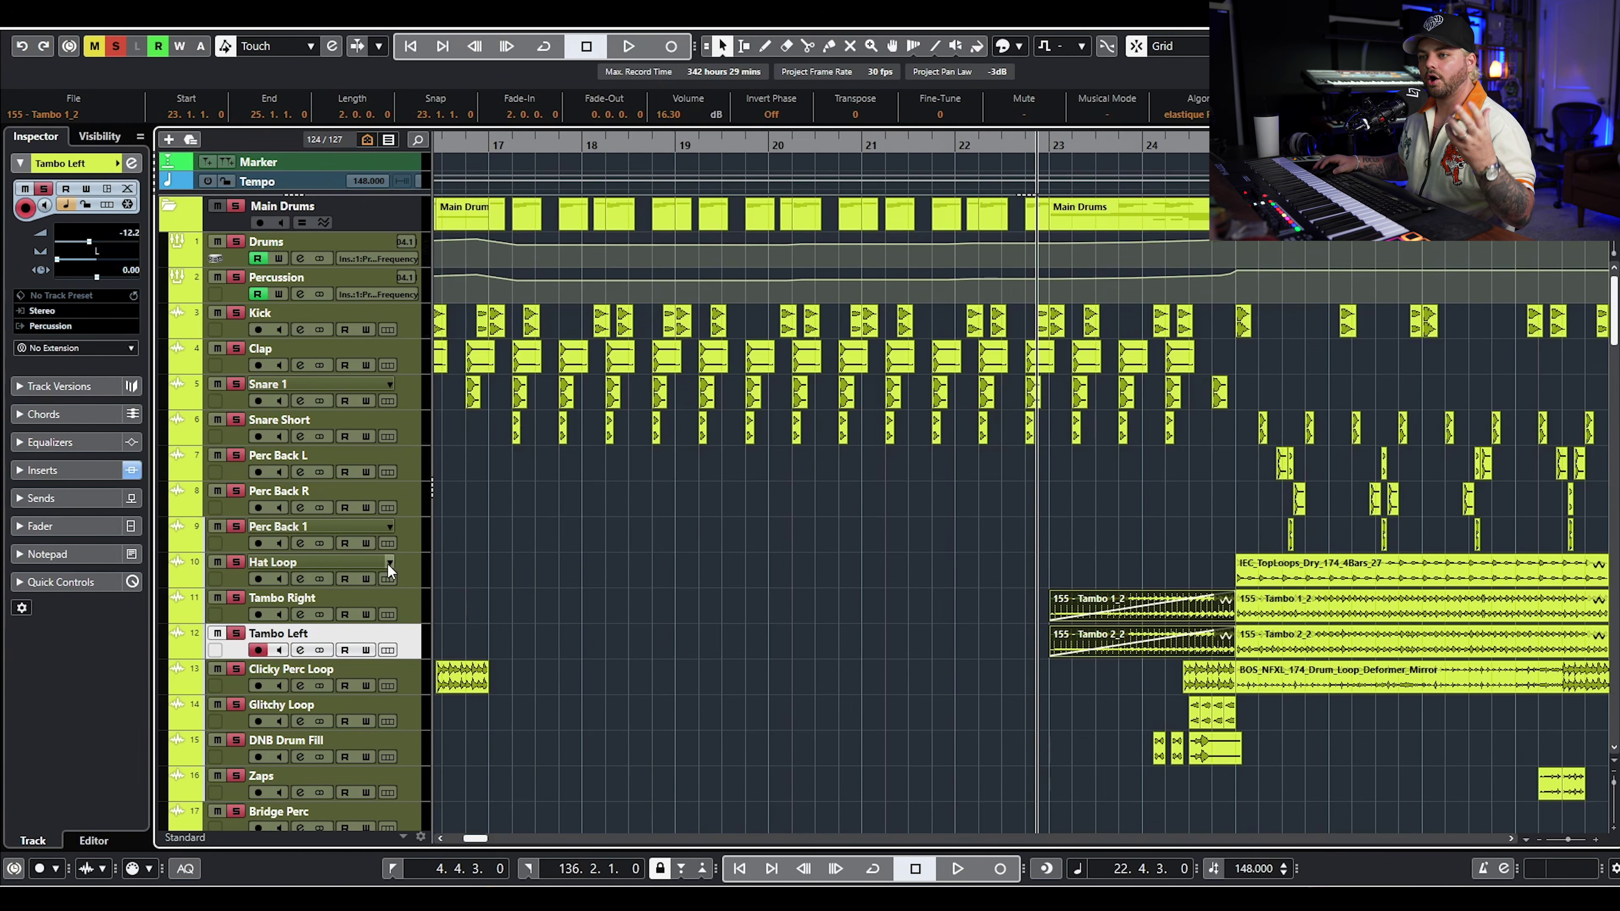
- Open the Tambo Left channel settings and solo that track in place of the whole Main Drums folder
left_click(300, 650)
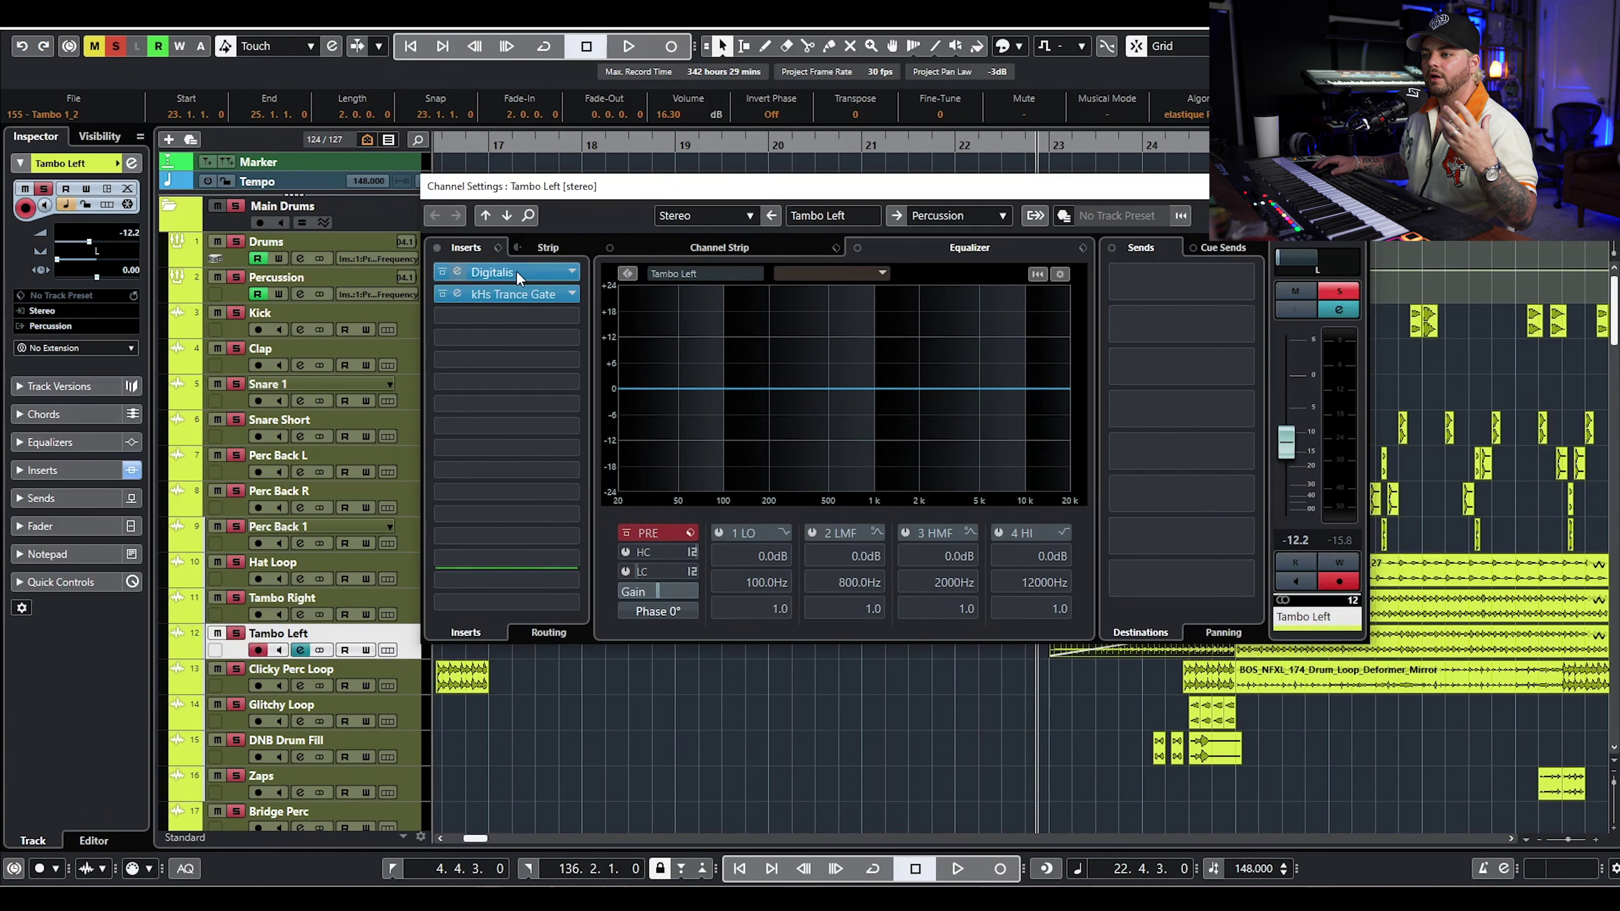
left_click(236, 205)
left_click(235, 633)
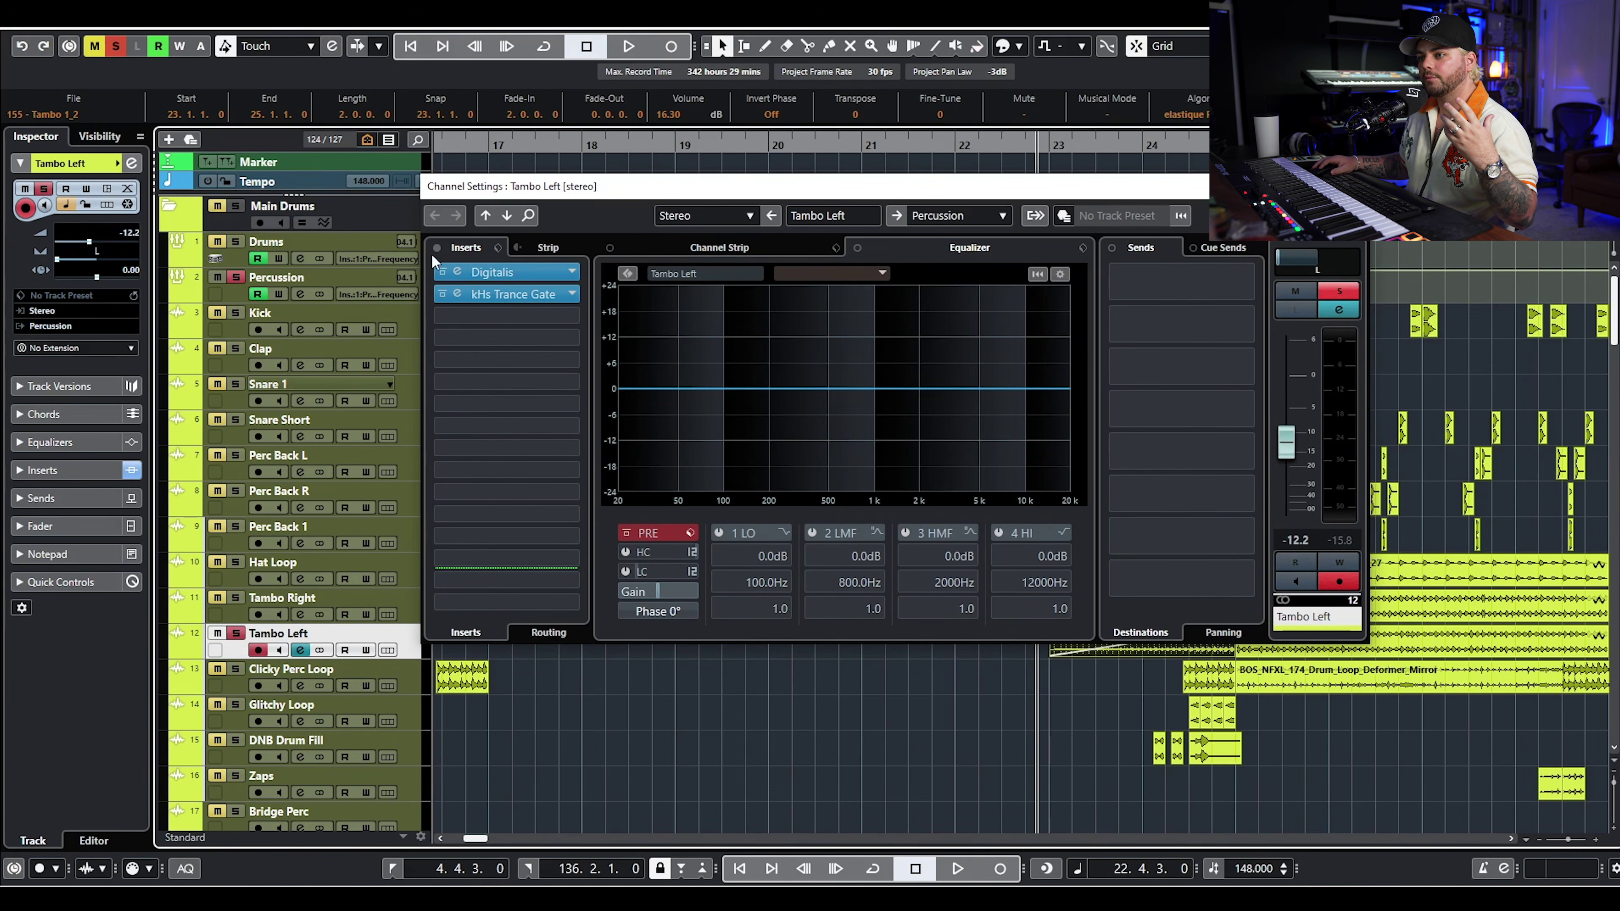
- Inspect the Digitalis and kHs Trance Gate insert plugins on Tambo Left
left_click(504, 272)
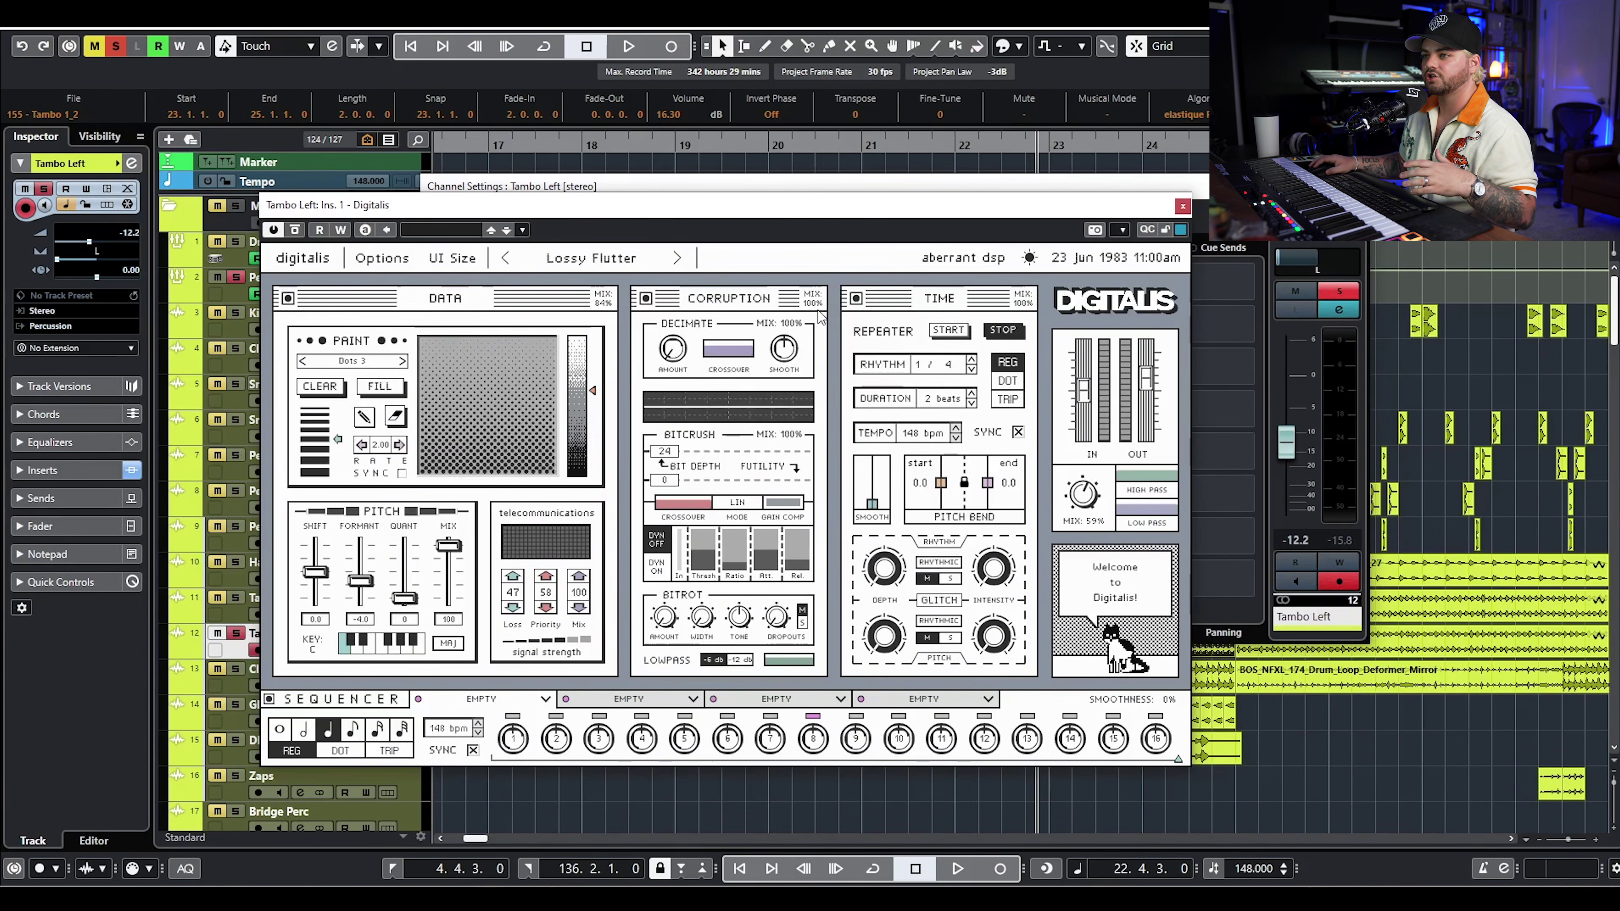
left_click(1182, 205)
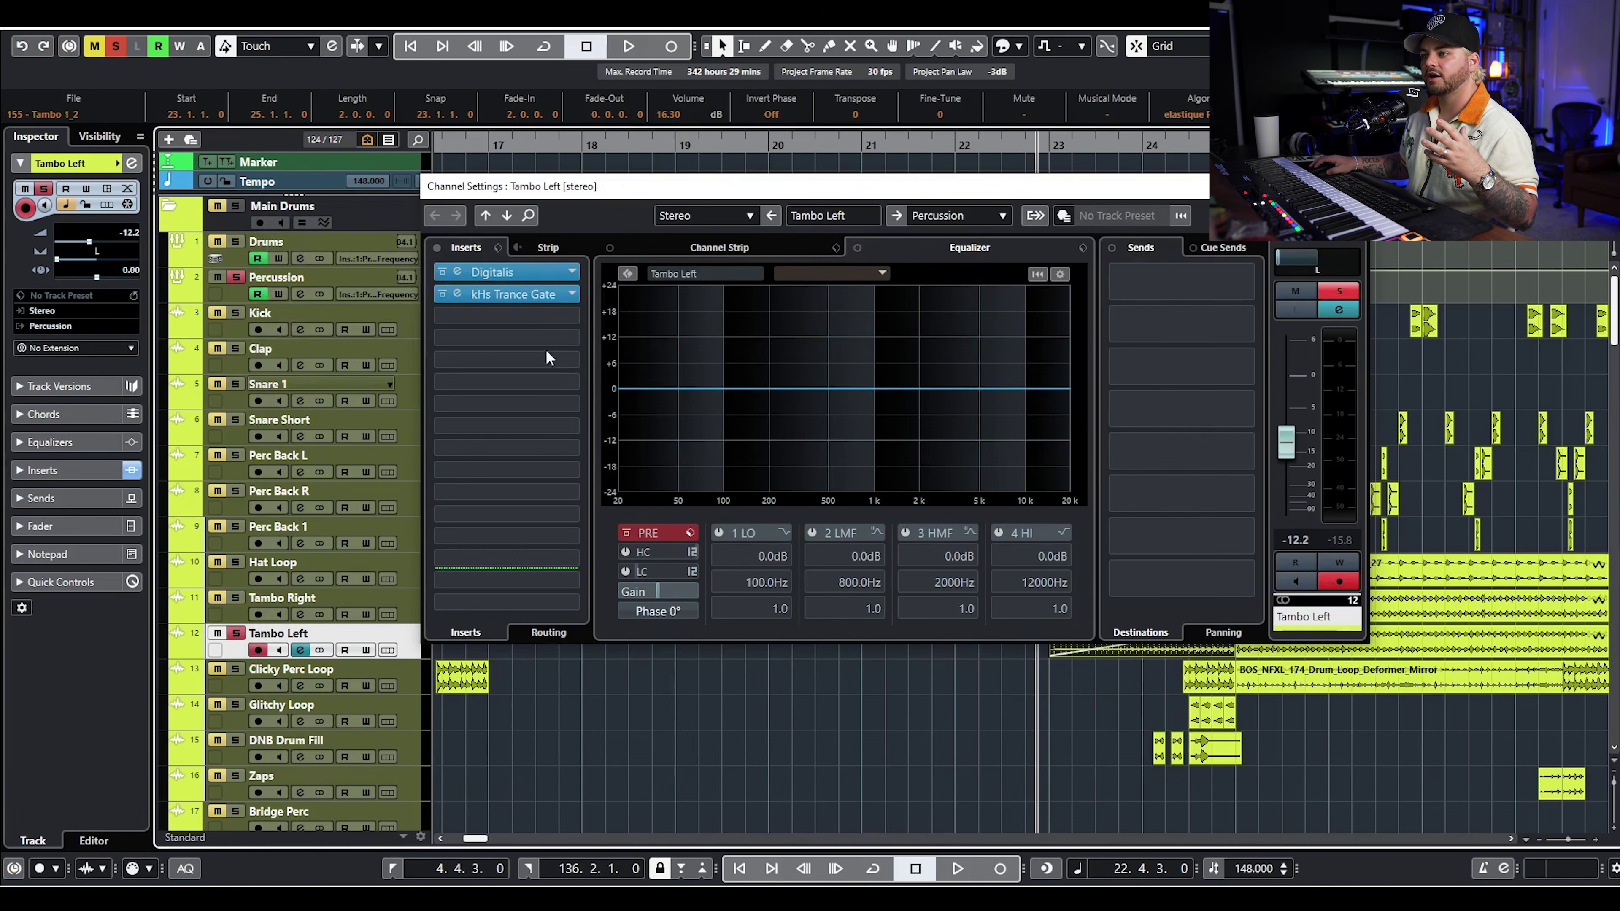
left_click(535, 295)
left_click_drag(1595, 180, 852, 239)
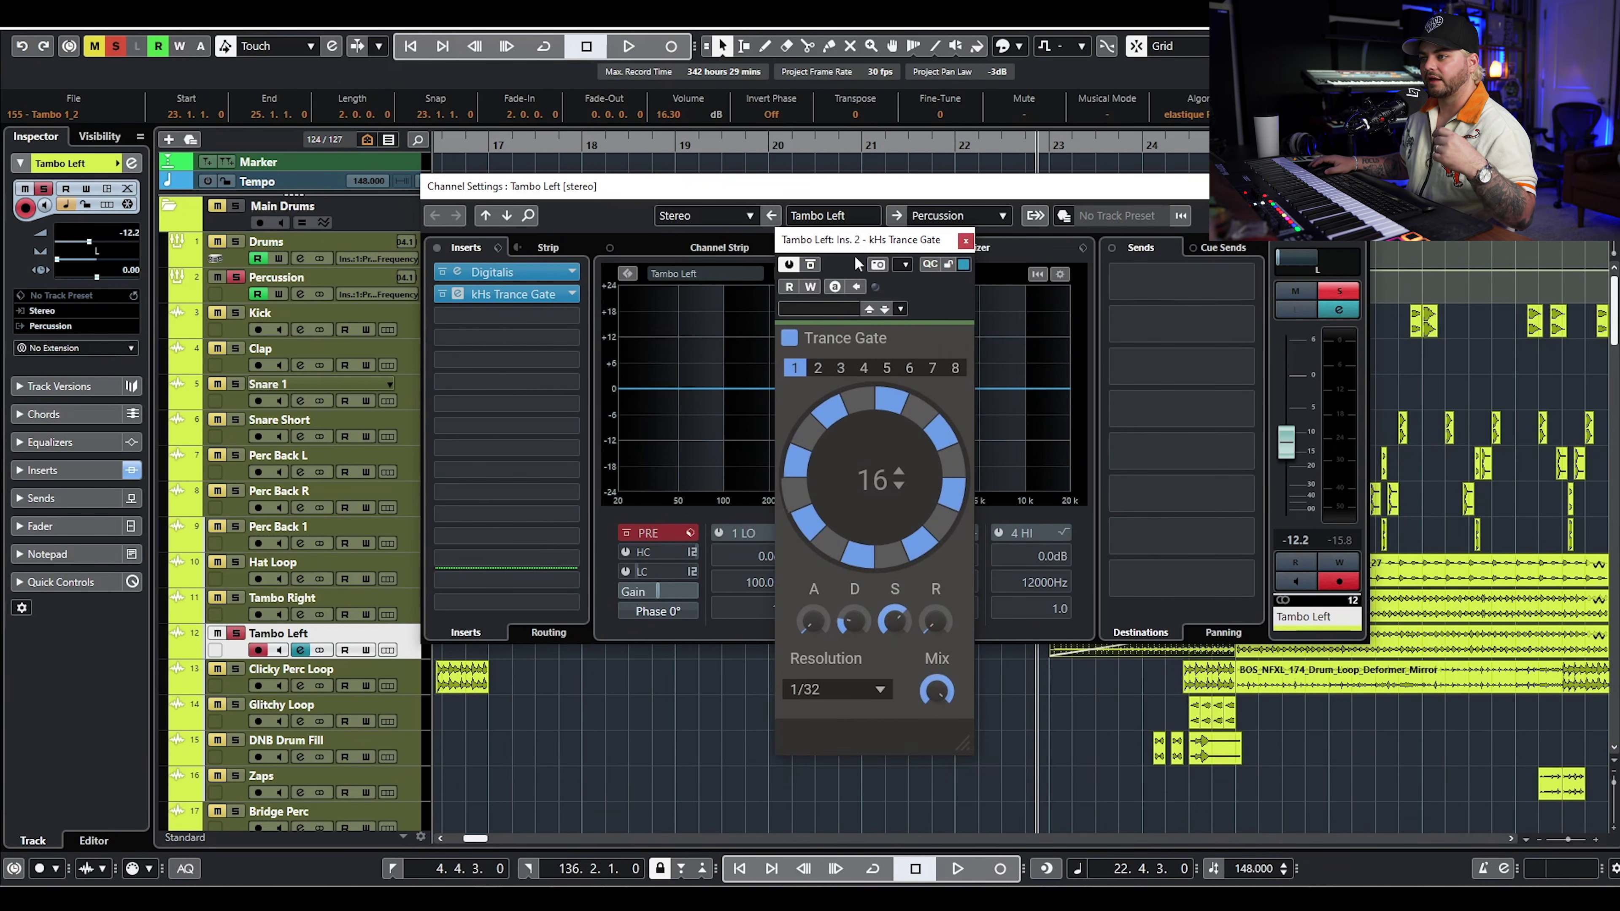
- Compare Tambo Left with its inserts bypassed and re-enabled, playing from just before bar 23 each time
left_click(435, 248)
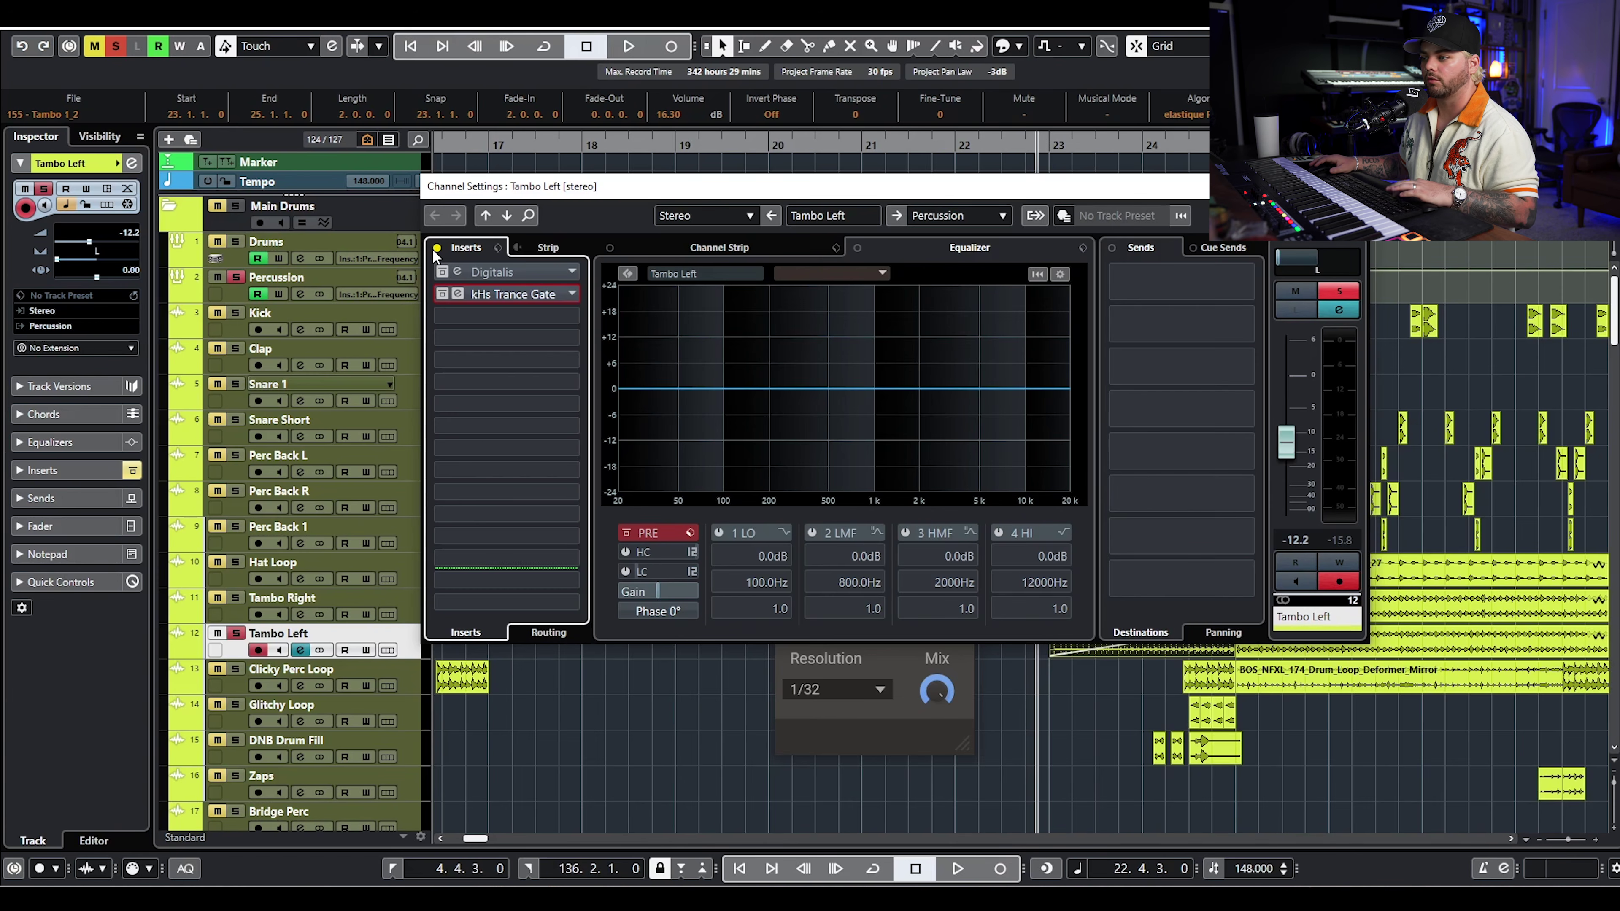
key("space")
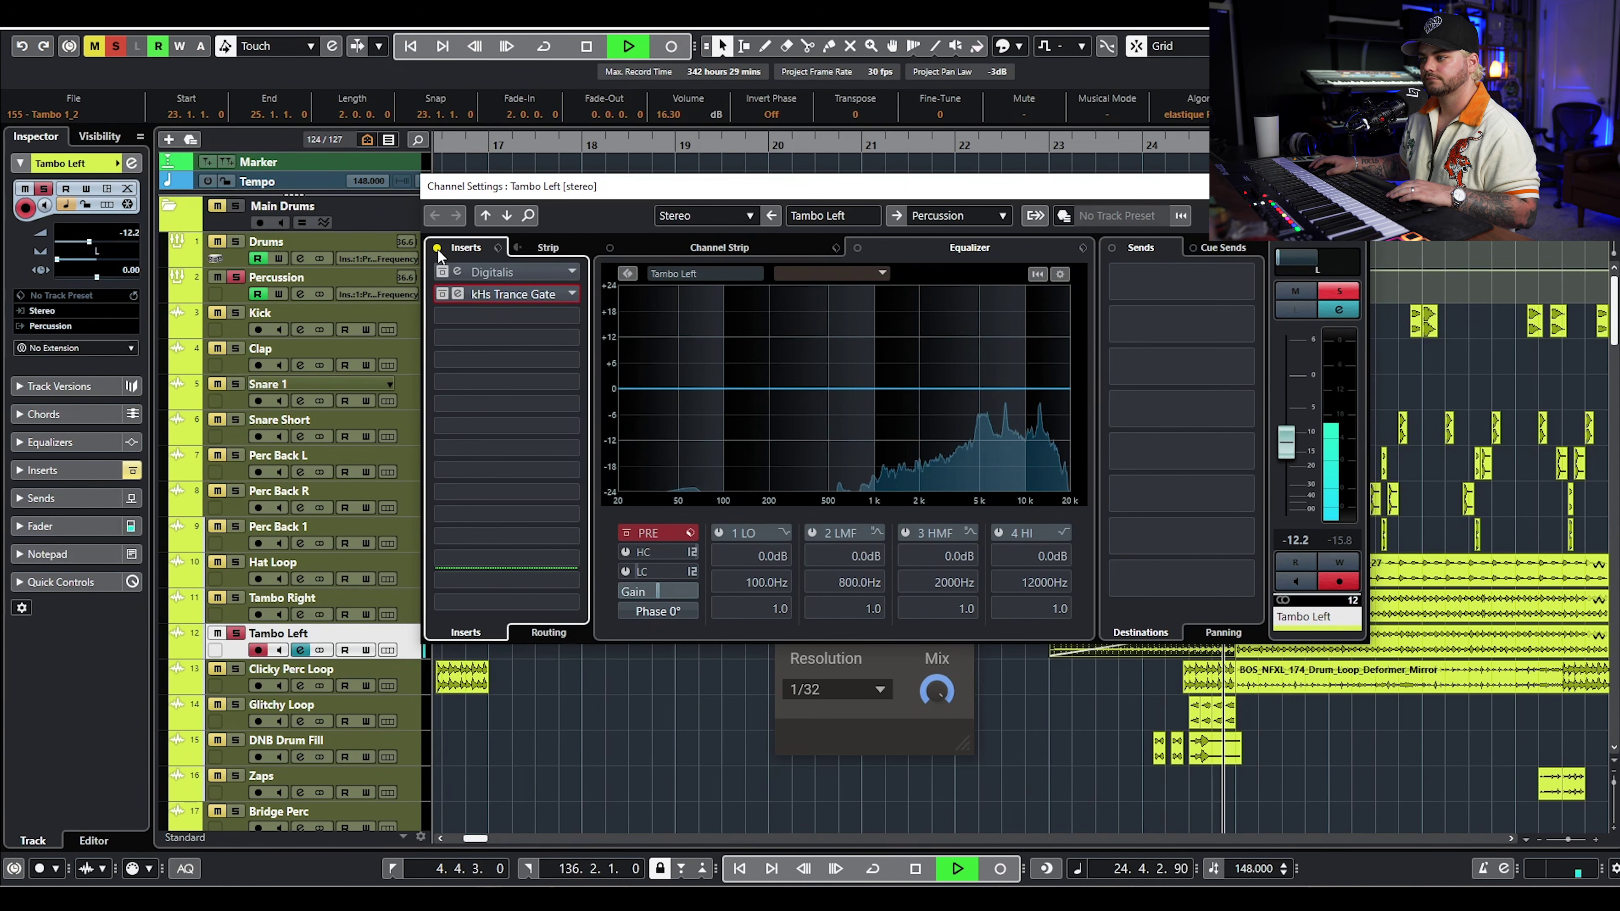
key("space")
left_click(437, 248)
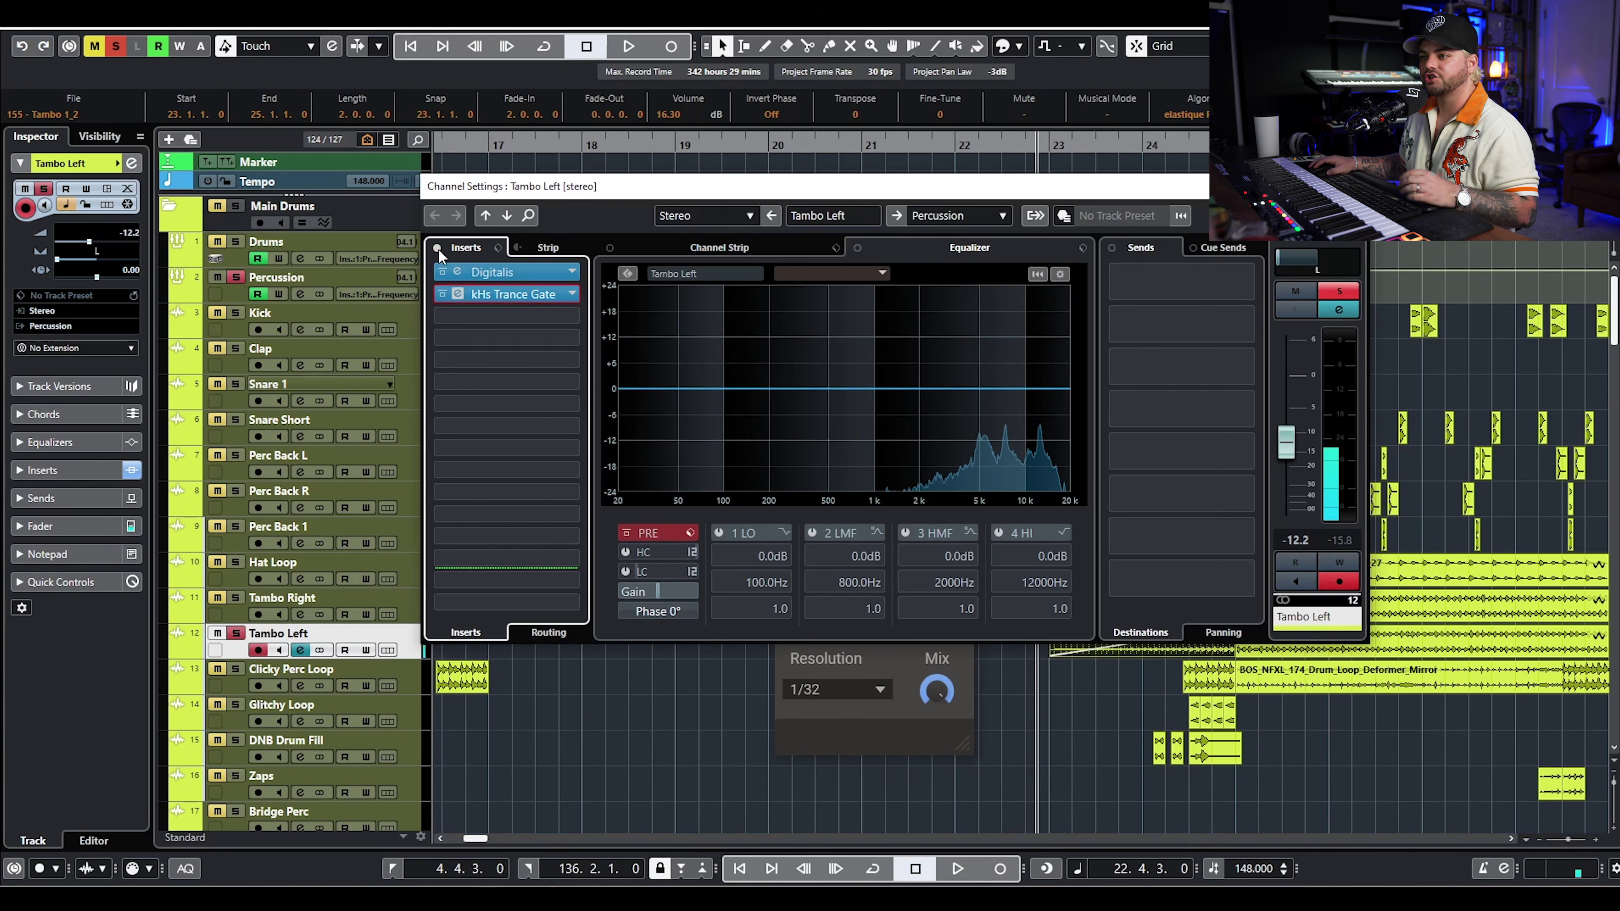
key("space")
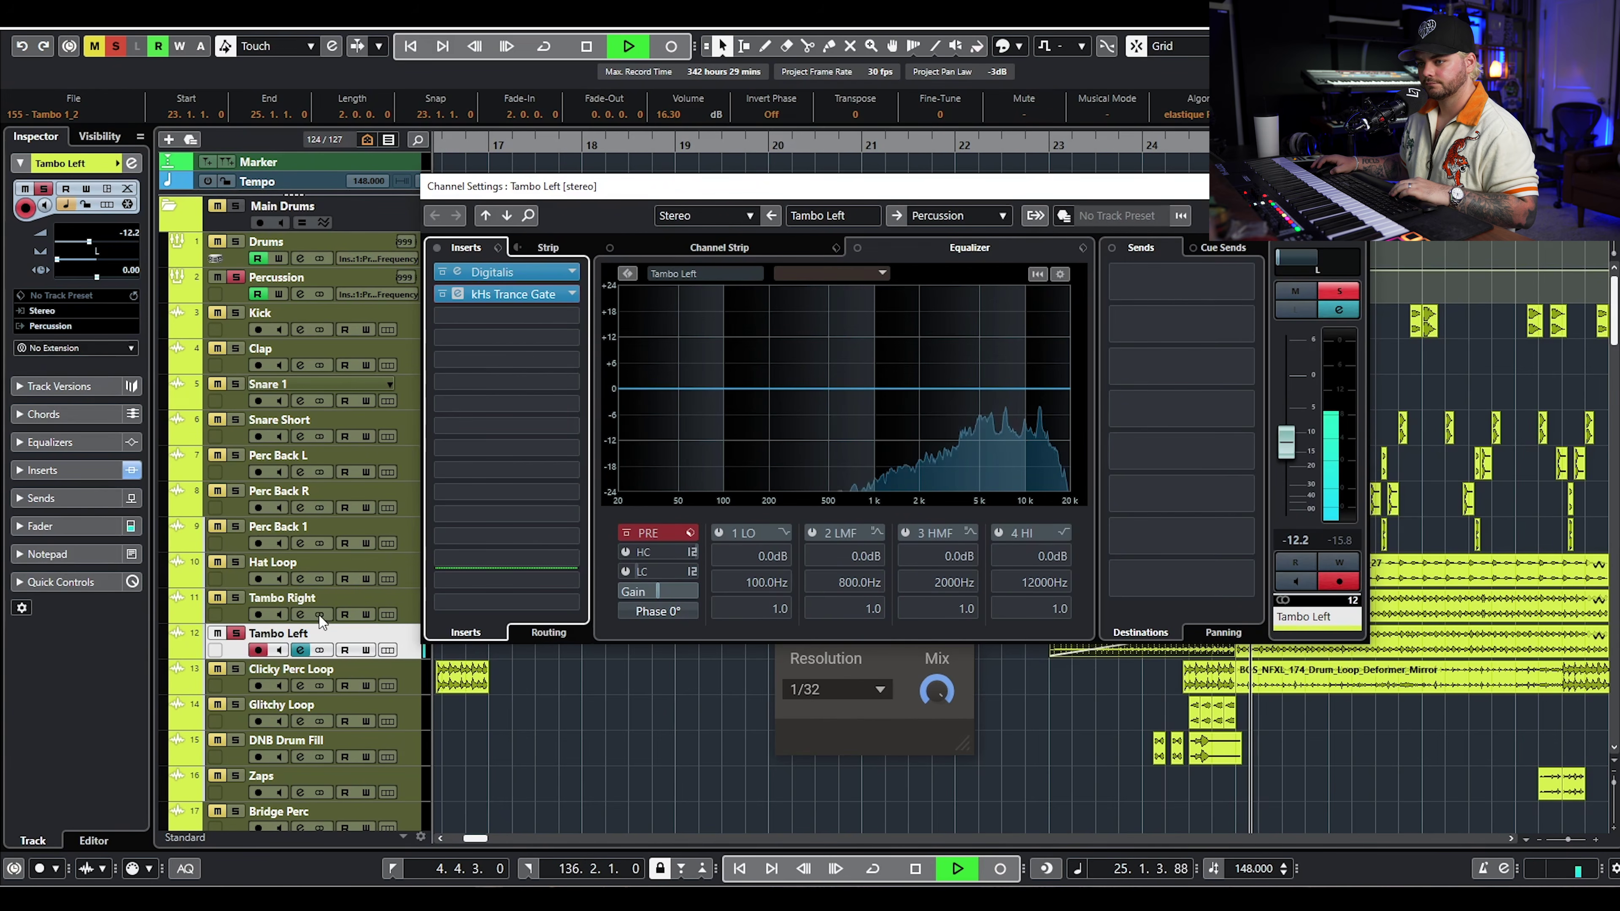
- Add Tambo Right to the solo, close the open plugin and channel windows, and play both tambourine tracks together
left_click(407, 611)
key("space")
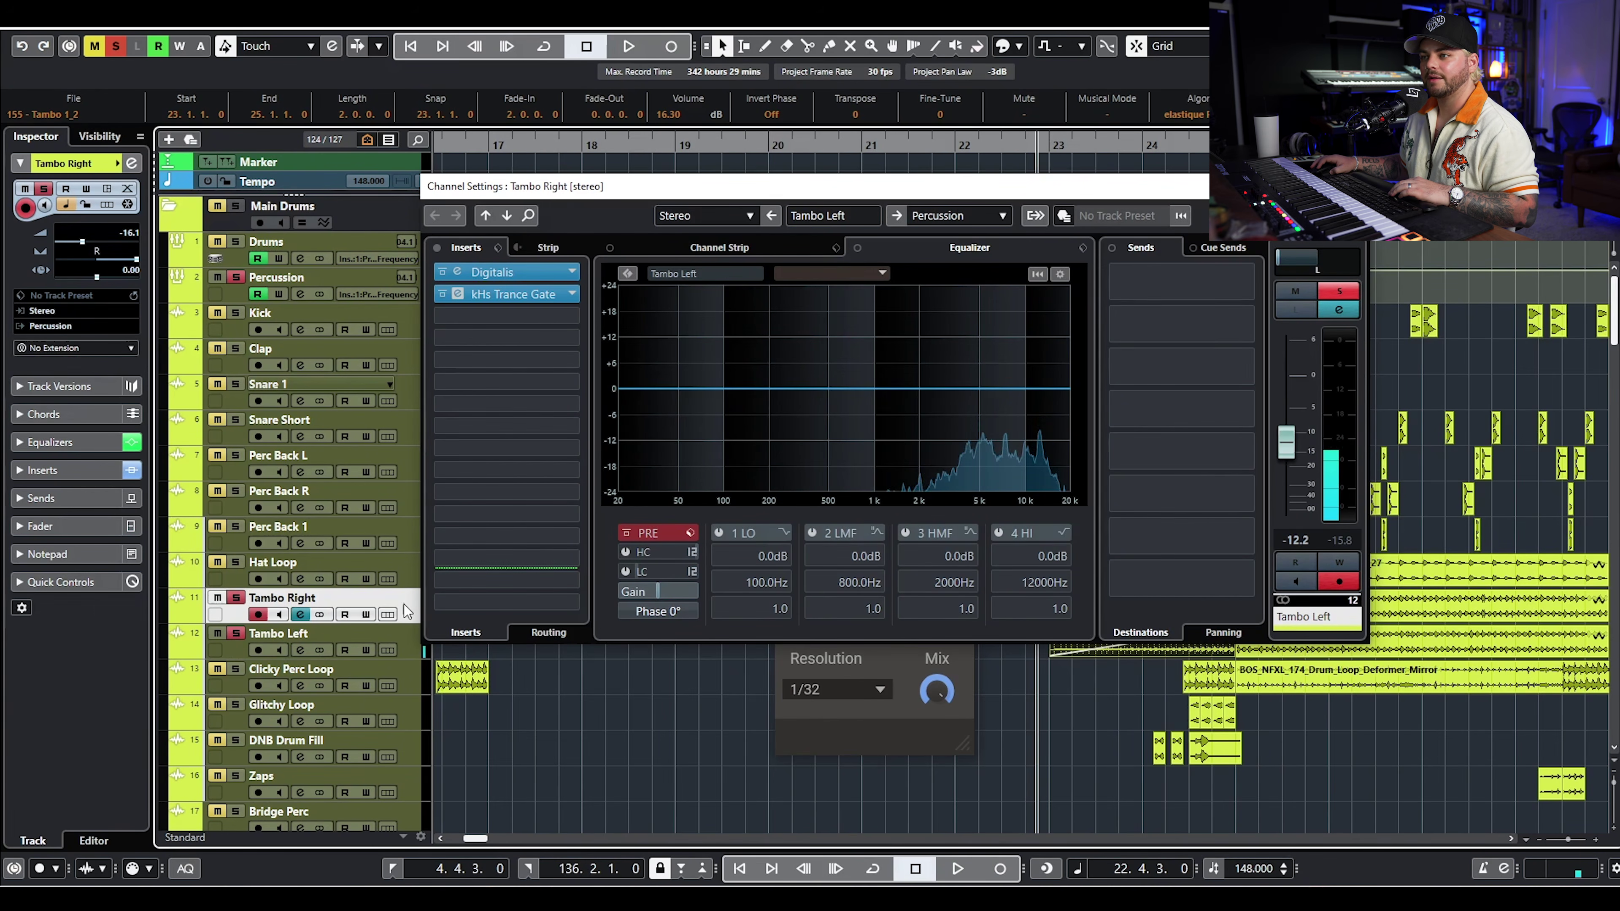
key("e")
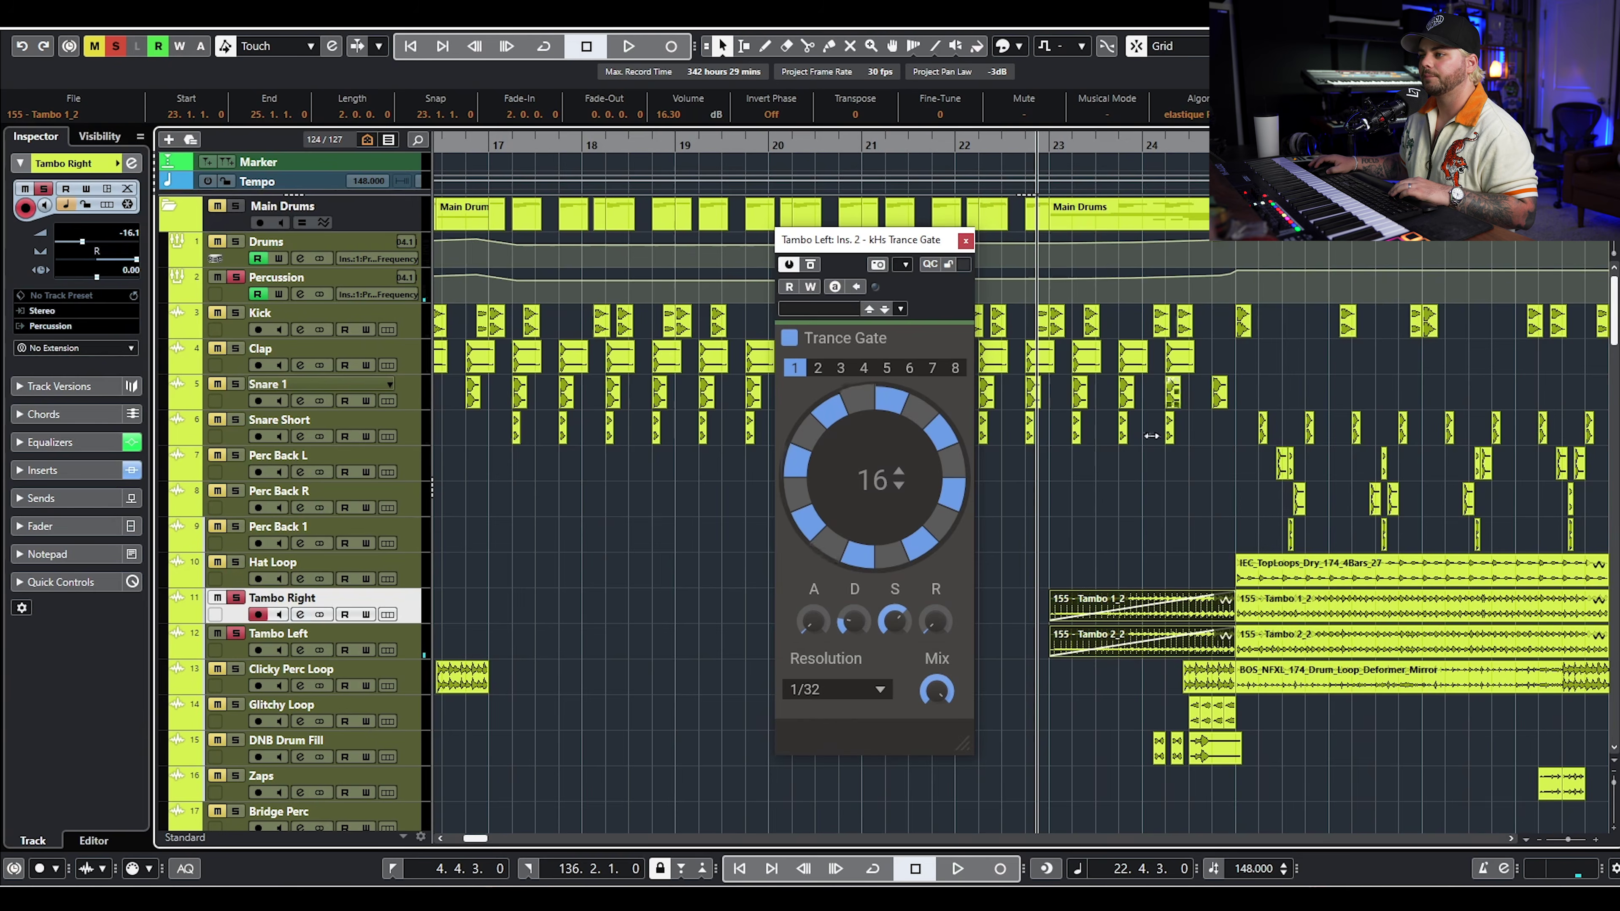
left_click(970, 239)
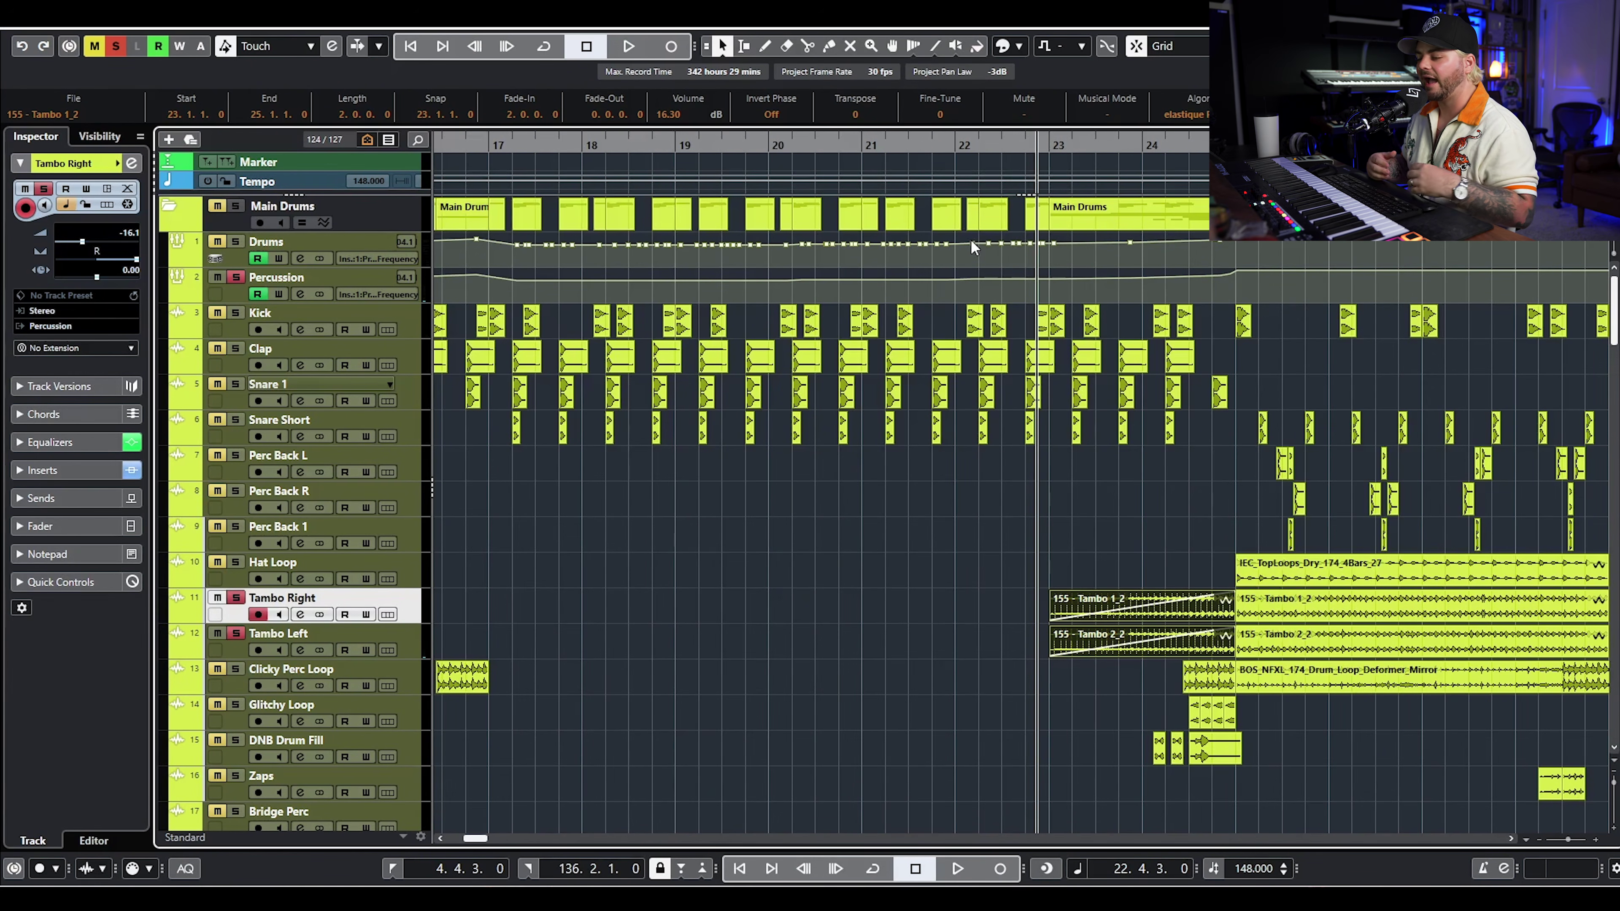
key("space")
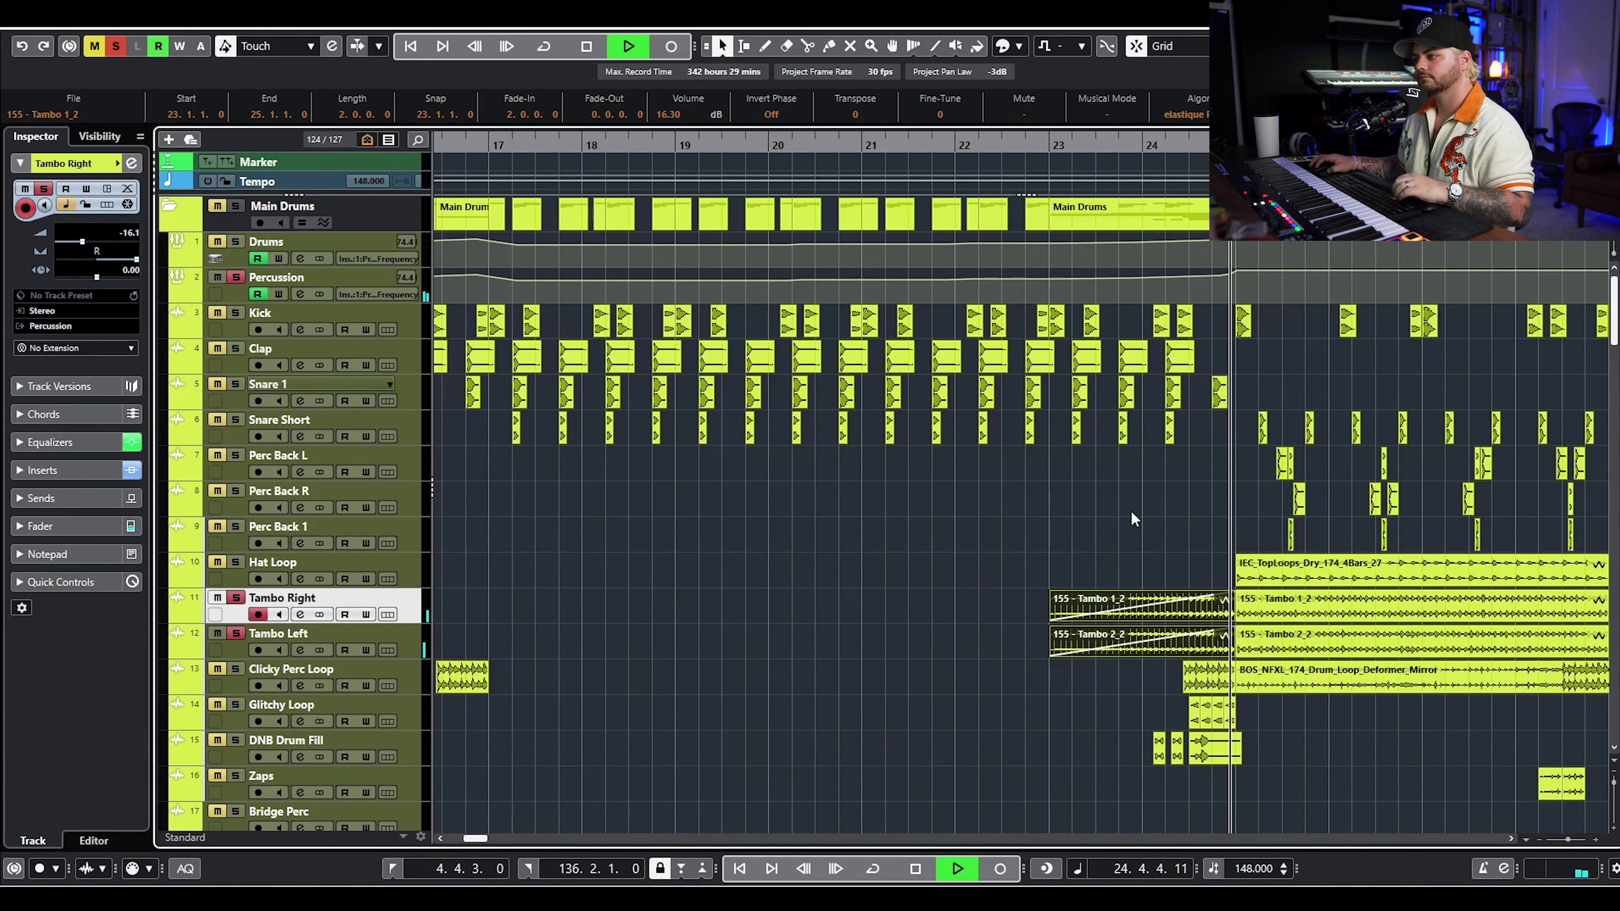
key("space")
key("g")
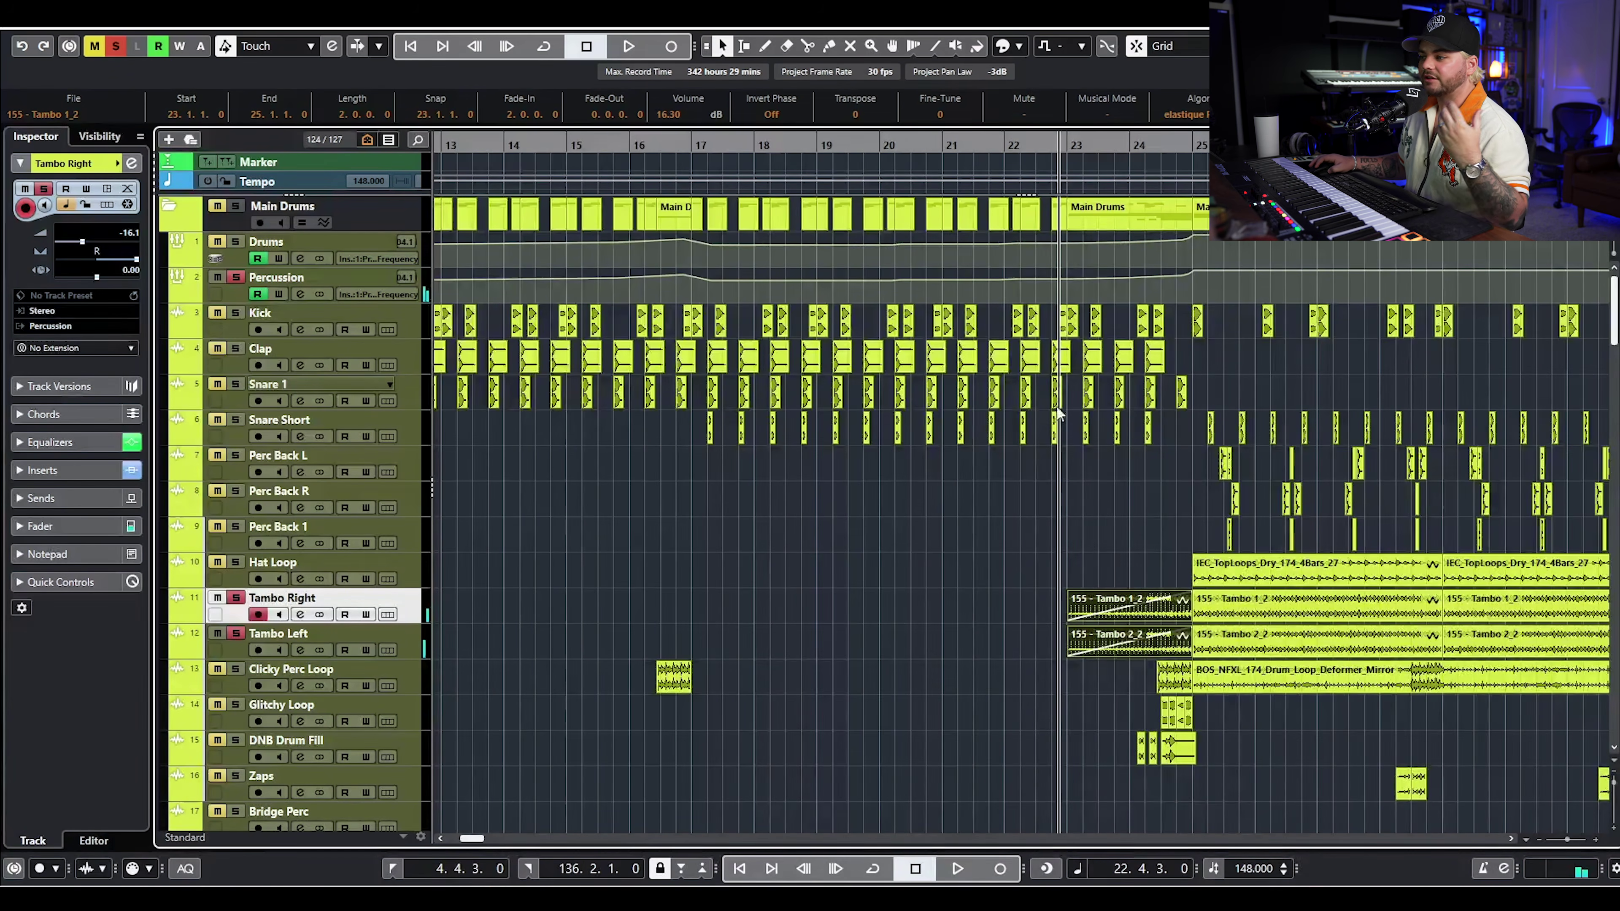
- Solo the whole Main Drums folder again and play from bar 23.3 to hear the Glitchy Loop and DNB Drum Fill clips
left_click(235, 206)
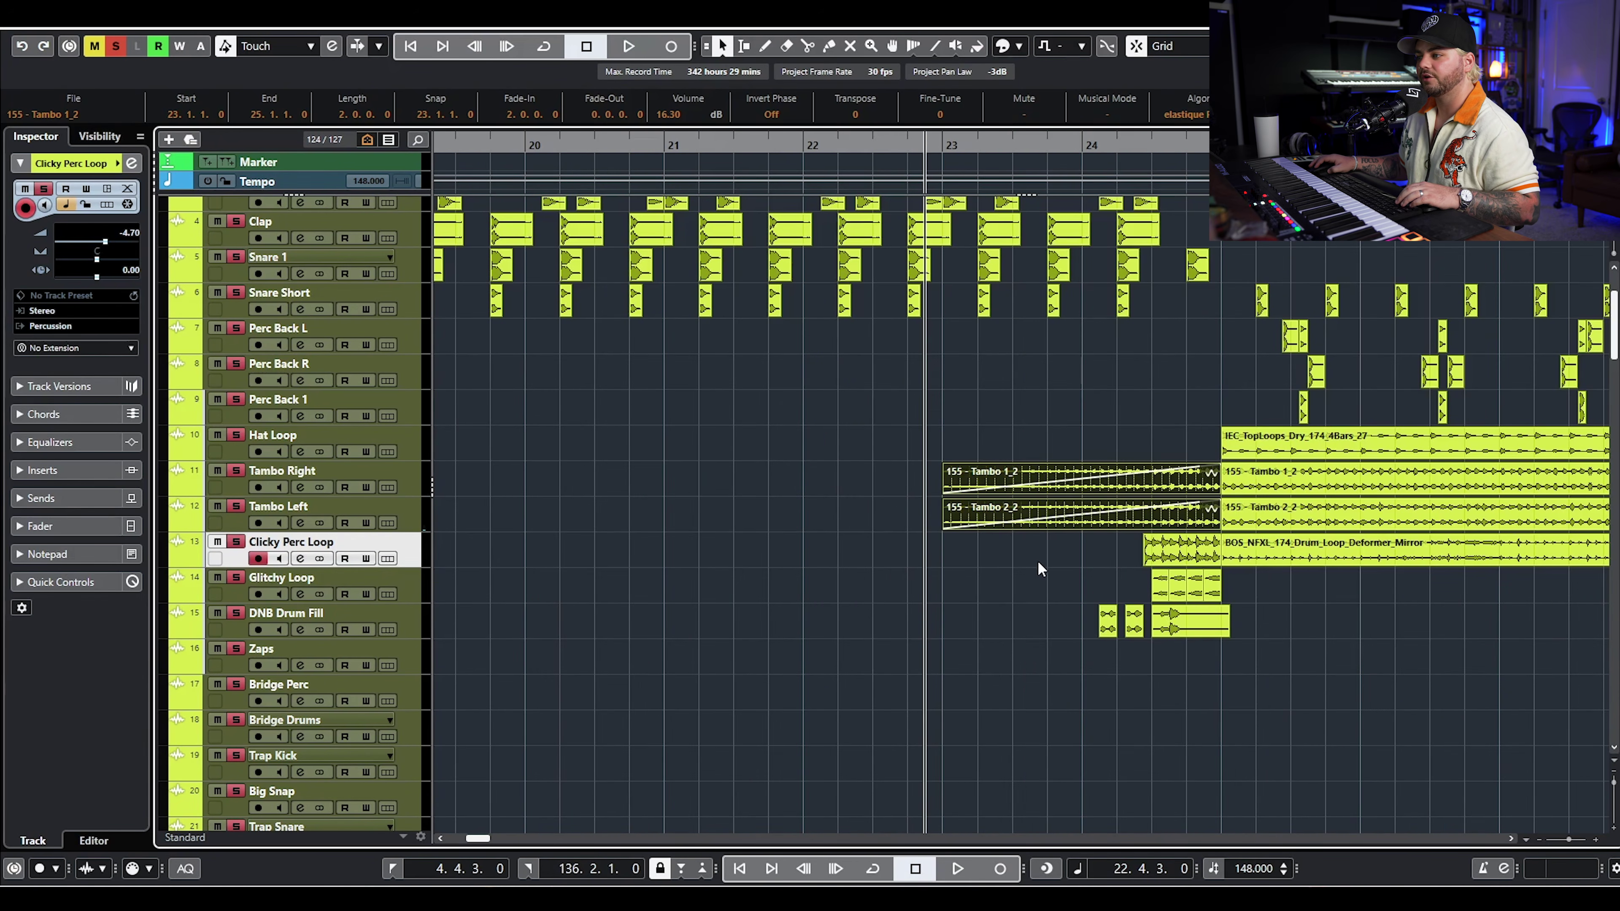
left_click_drag(1059, 565, 1252, 632)
left_click(1016, 147)
scroll(1049, 423, "down", 2)
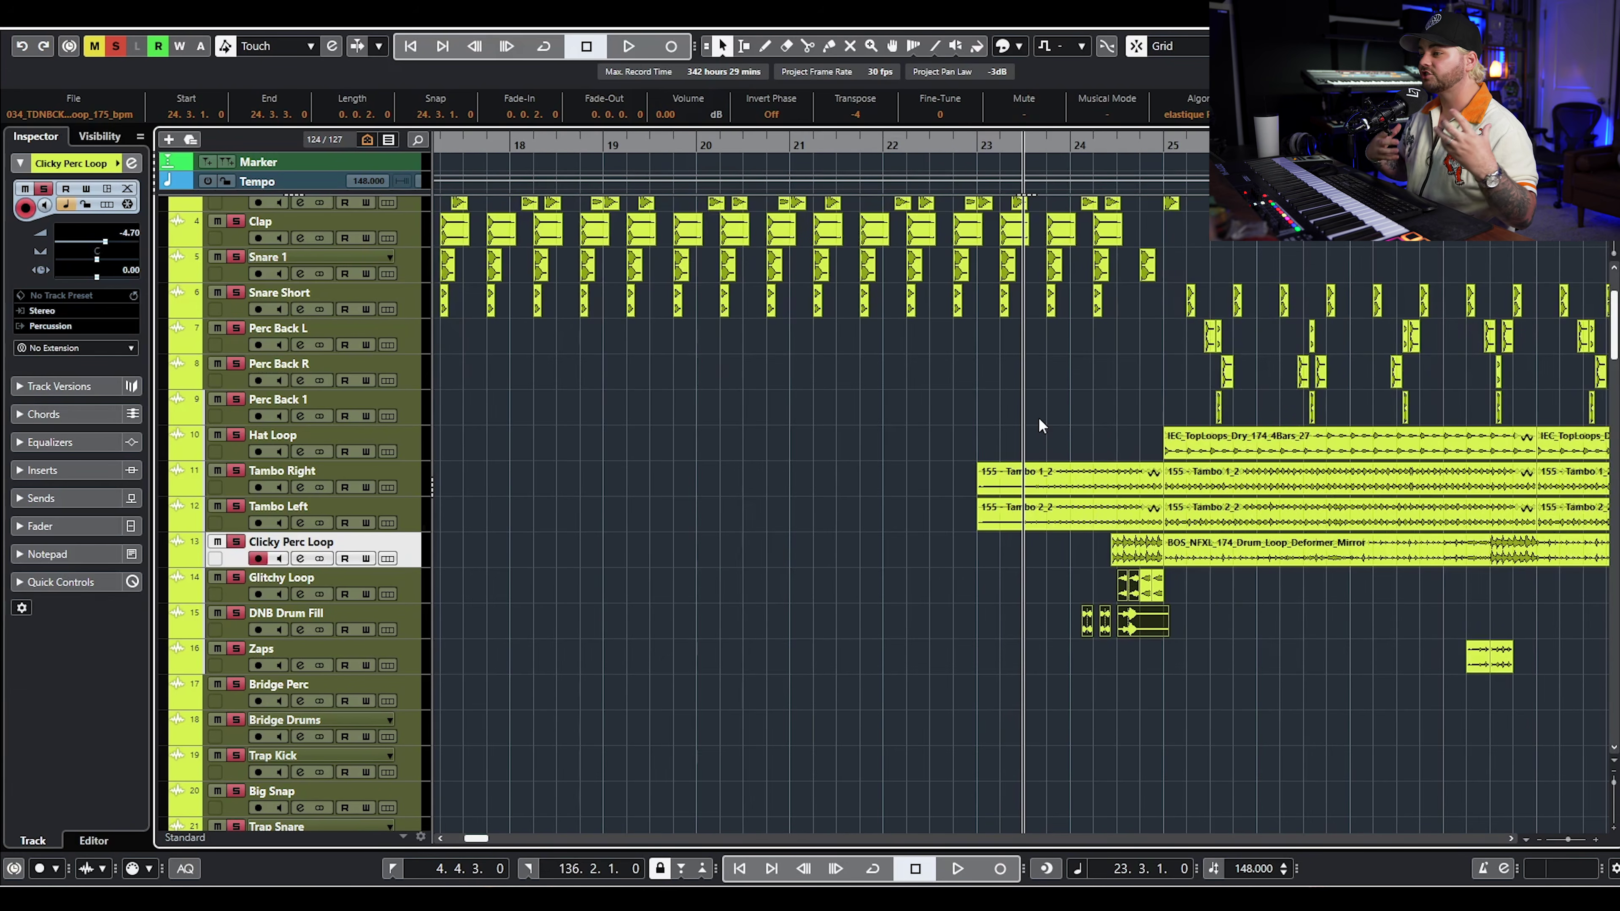
left_click(421, 578)
key("space")
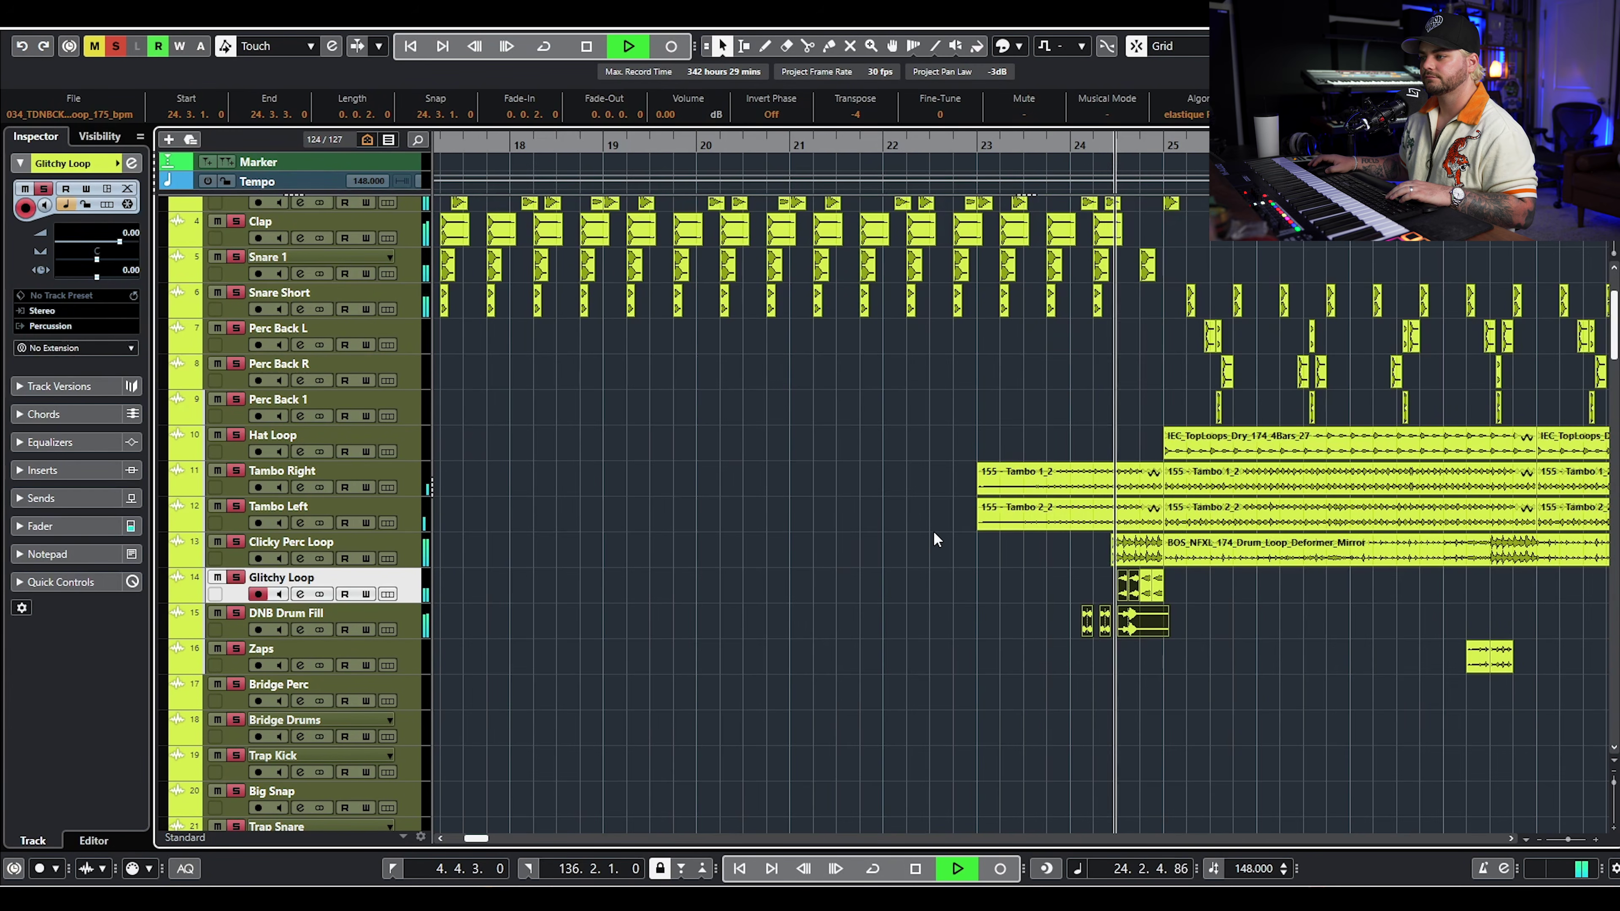
- Stop playback, place the playhead just before bar 9 and solo the Bass folder
left_click_drag(982, 466, 1160, 466)
key("ctrl+z")
key("space")
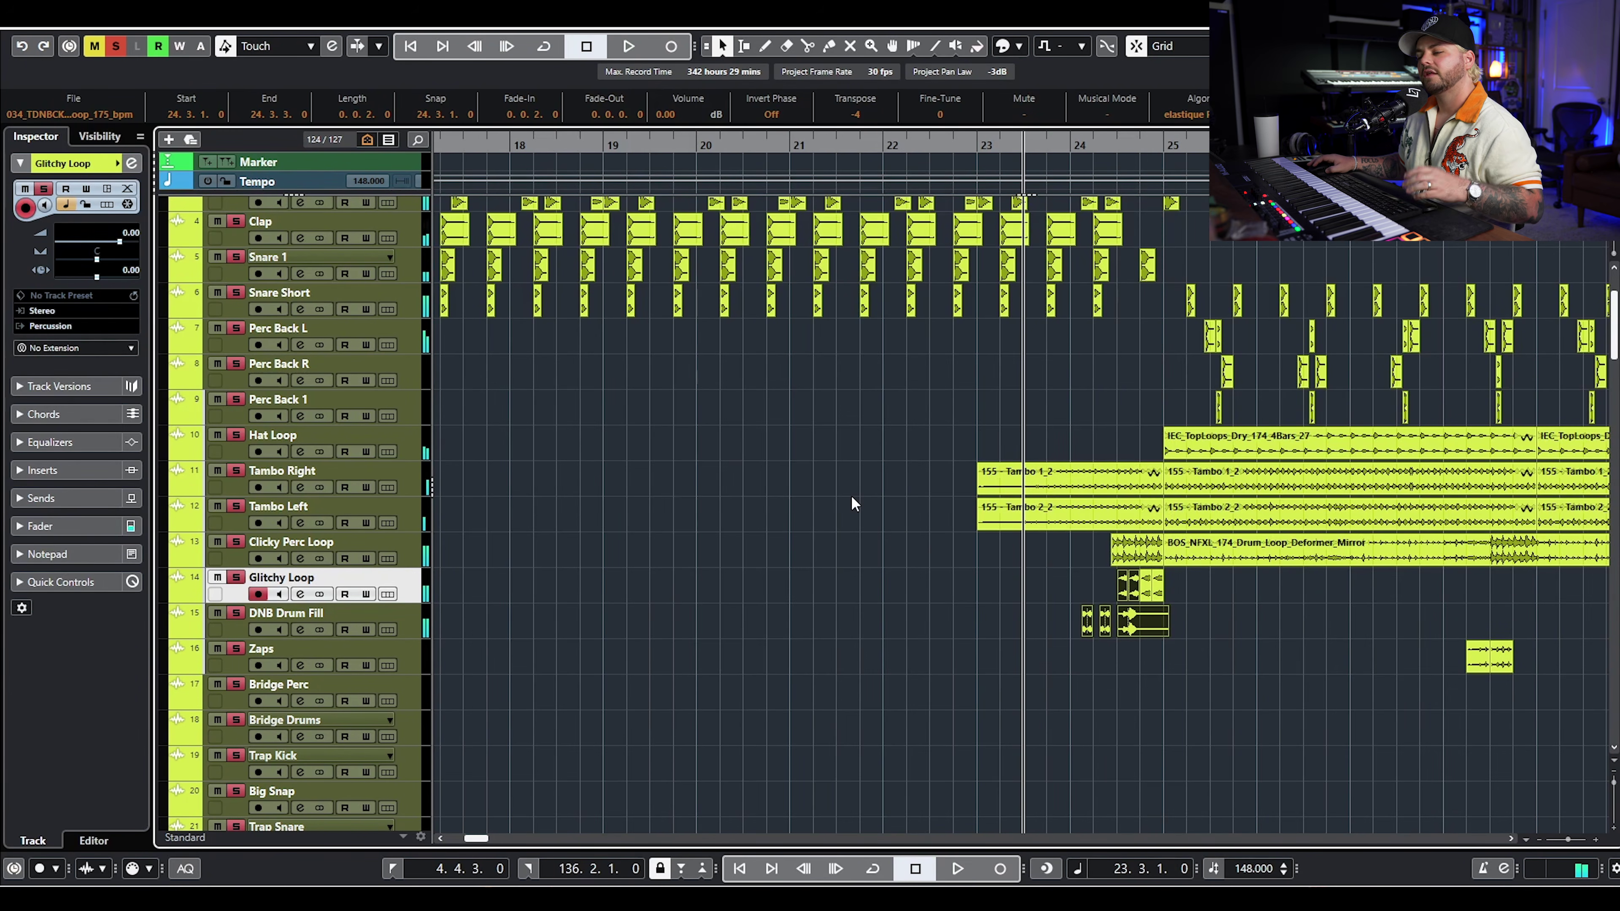
scroll(851, 495, "down", 5)
scroll(878, 460, "down", 4)
left_click(816, 443)
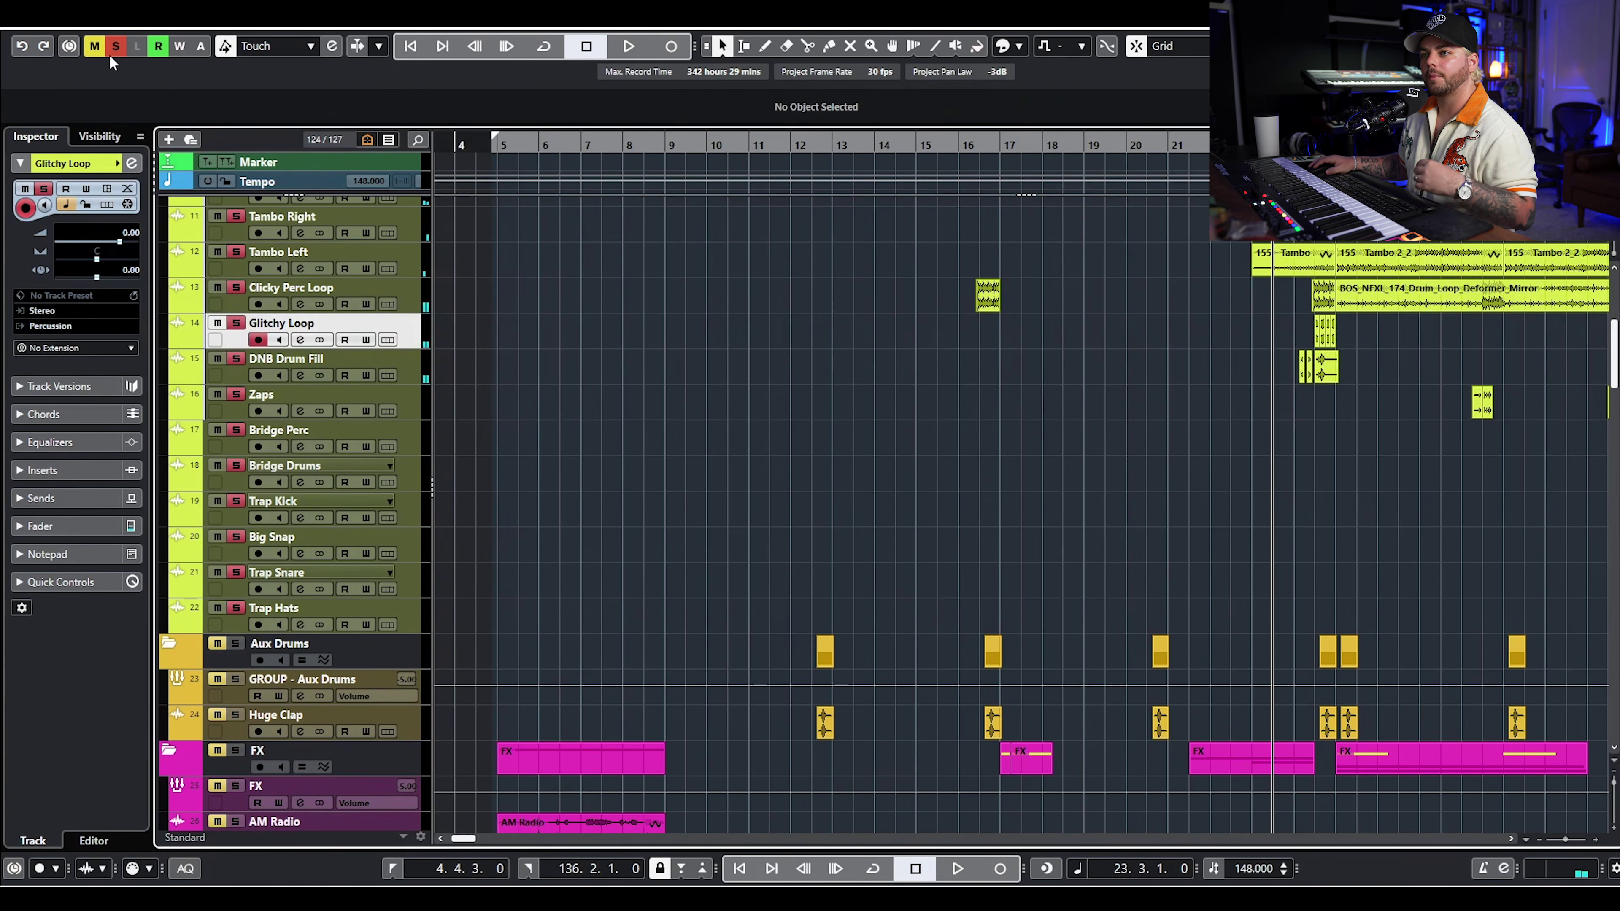
scroll(817, 325, "down", 5)
left_click(662, 145)
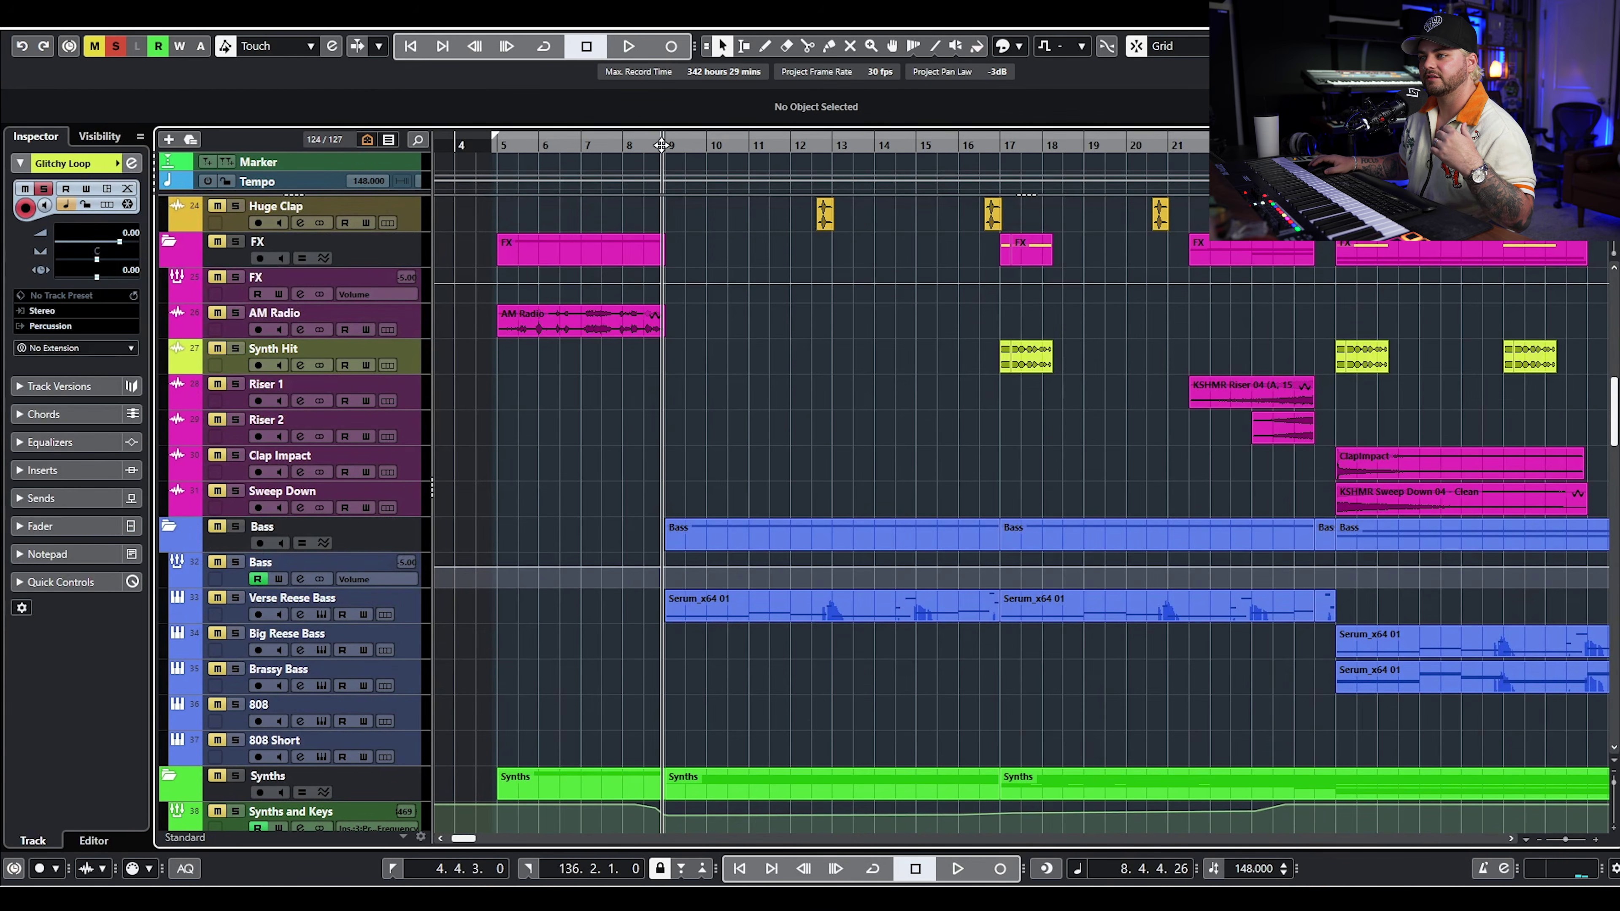
left_click(235, 530)
- Open the Serum instrument on Verse Reese Bass, examine its patch and preset list, and close the instrument
left_click(388, 598)
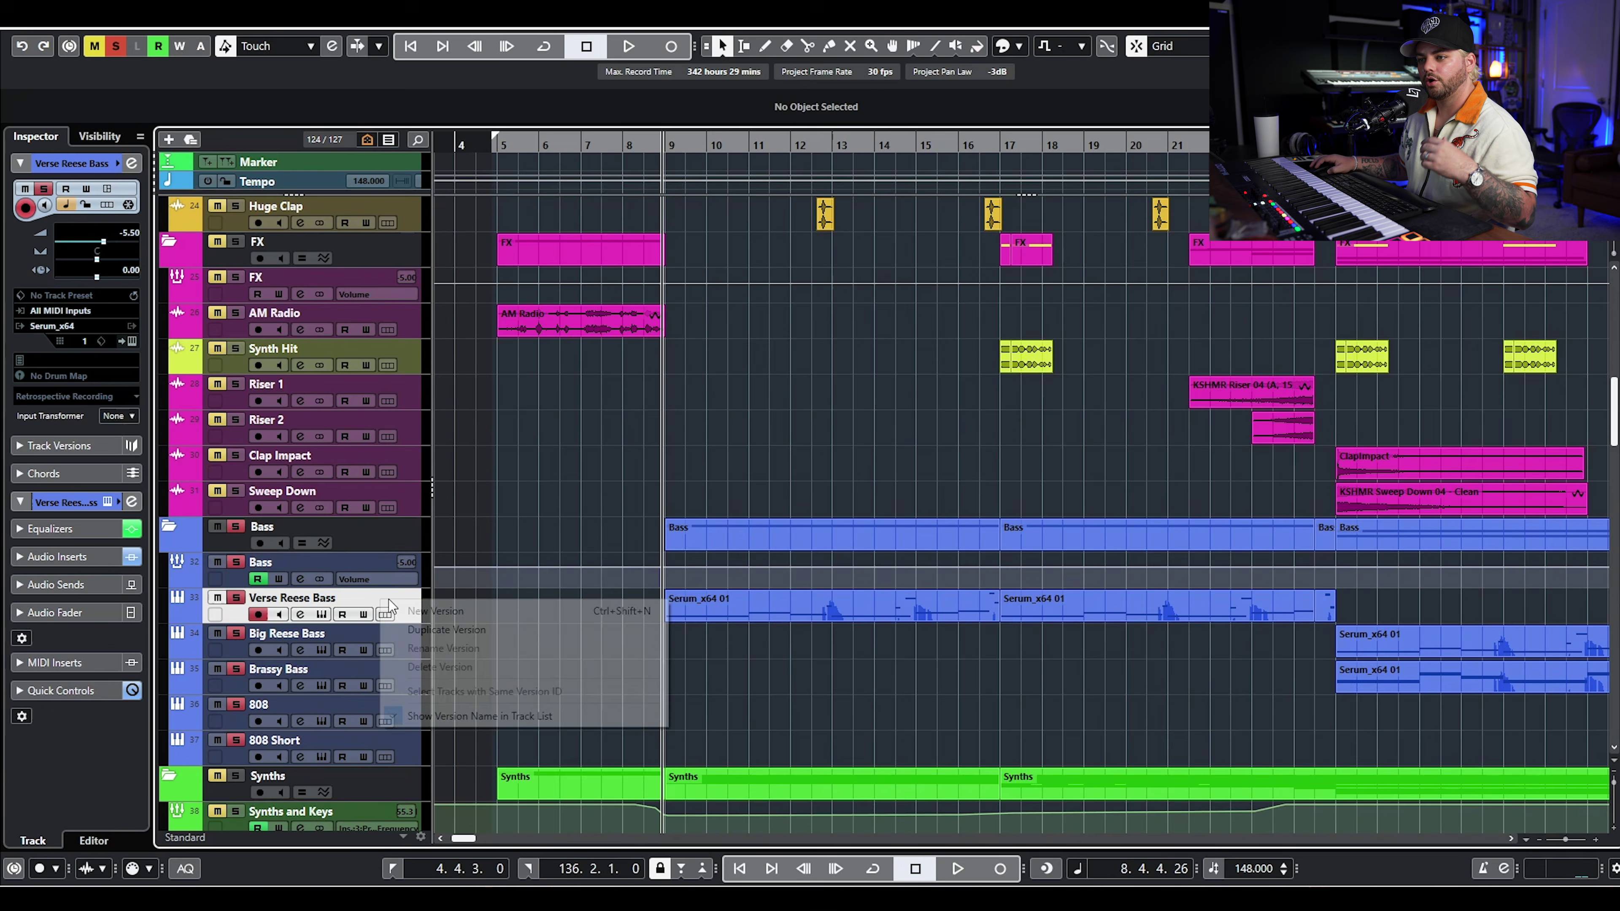
left_click(320, 622)
left_click(321, 615)
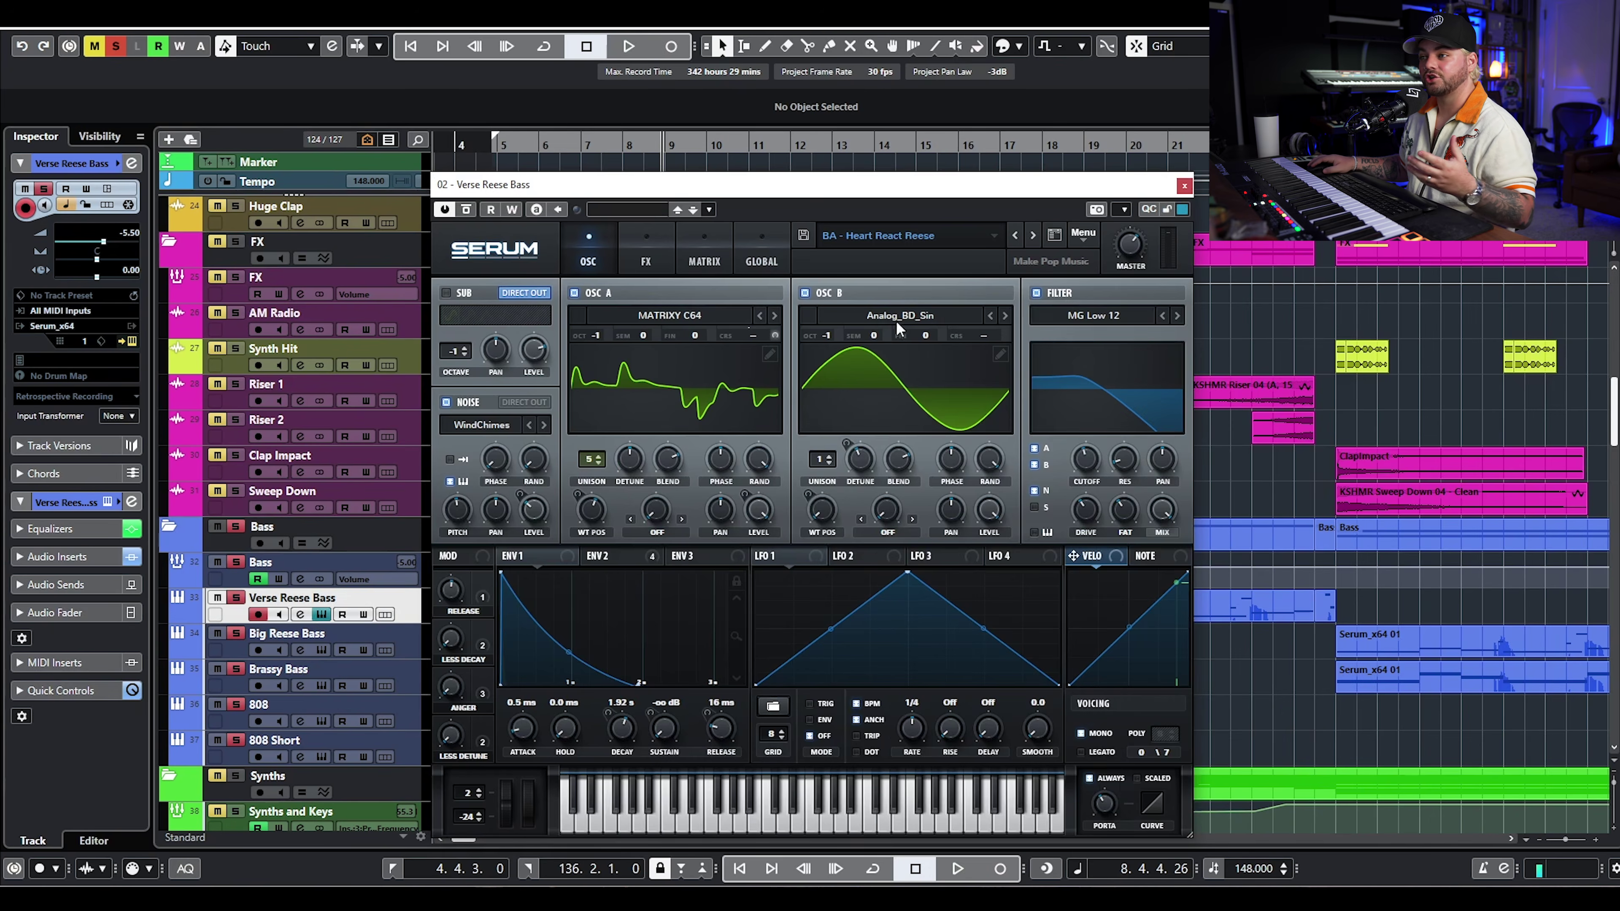
left_click(934, 239)
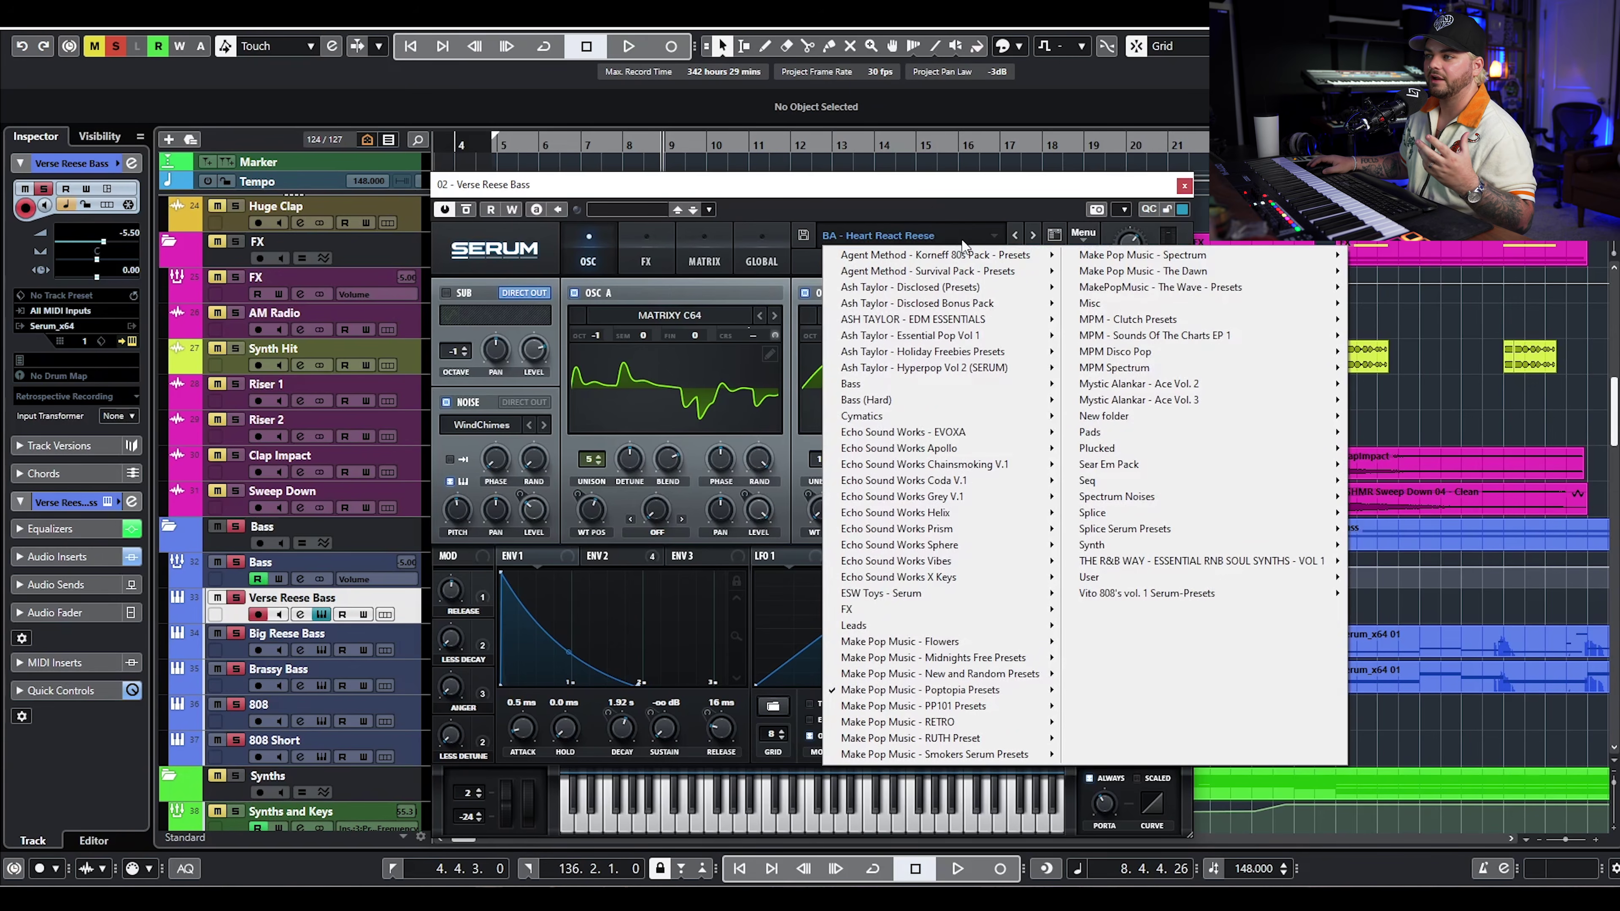
left_click(1163, 193)
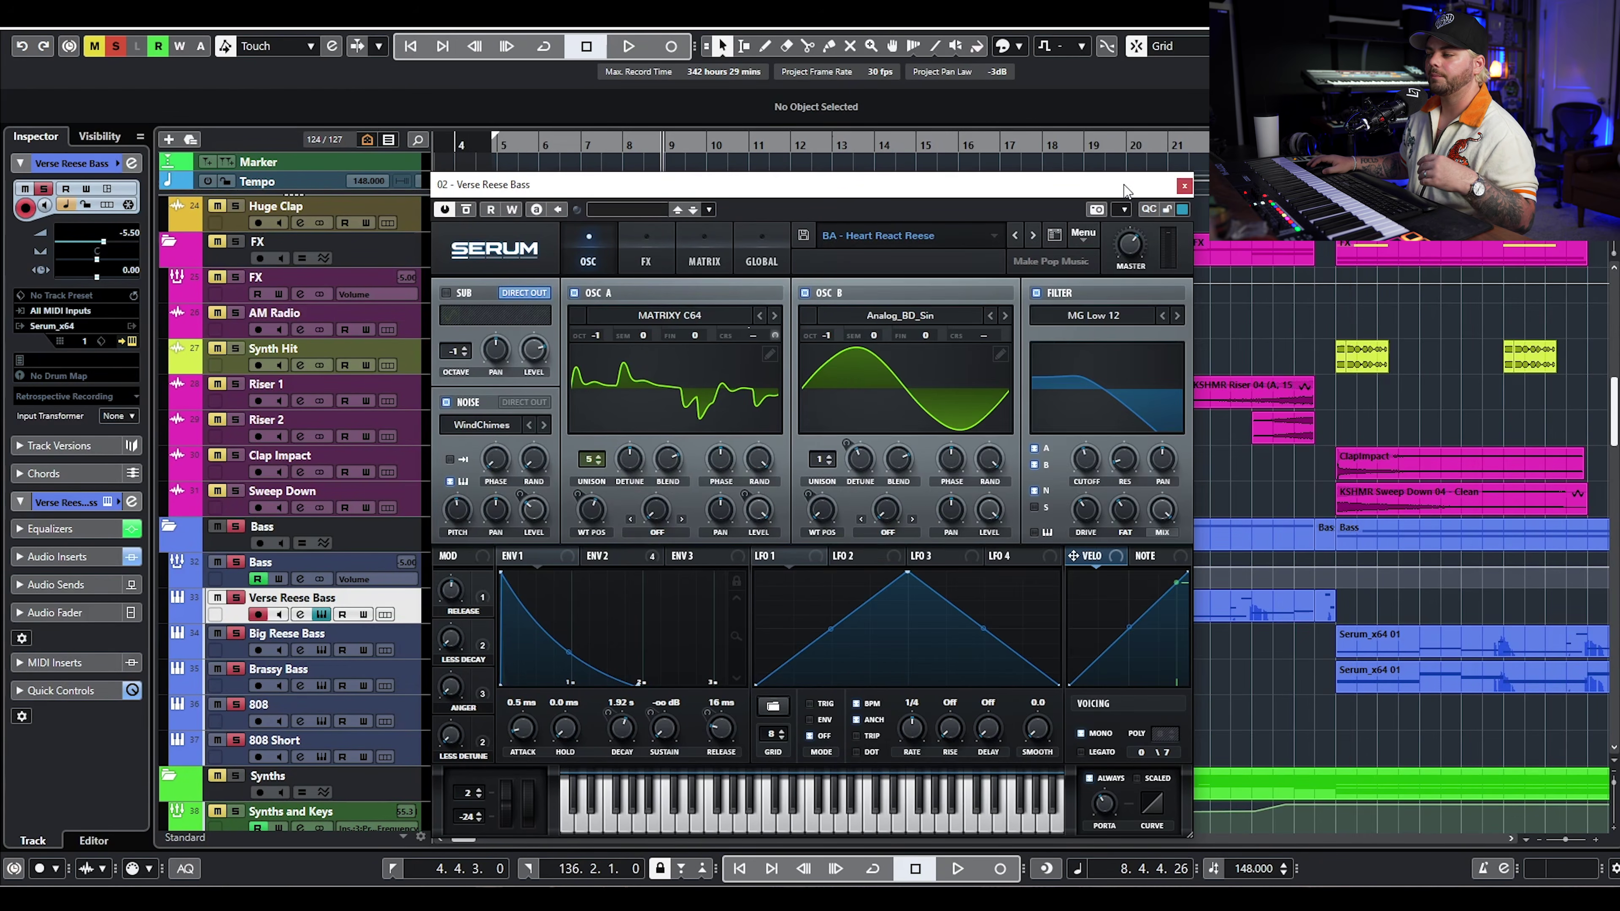
left_click(1183, 186)
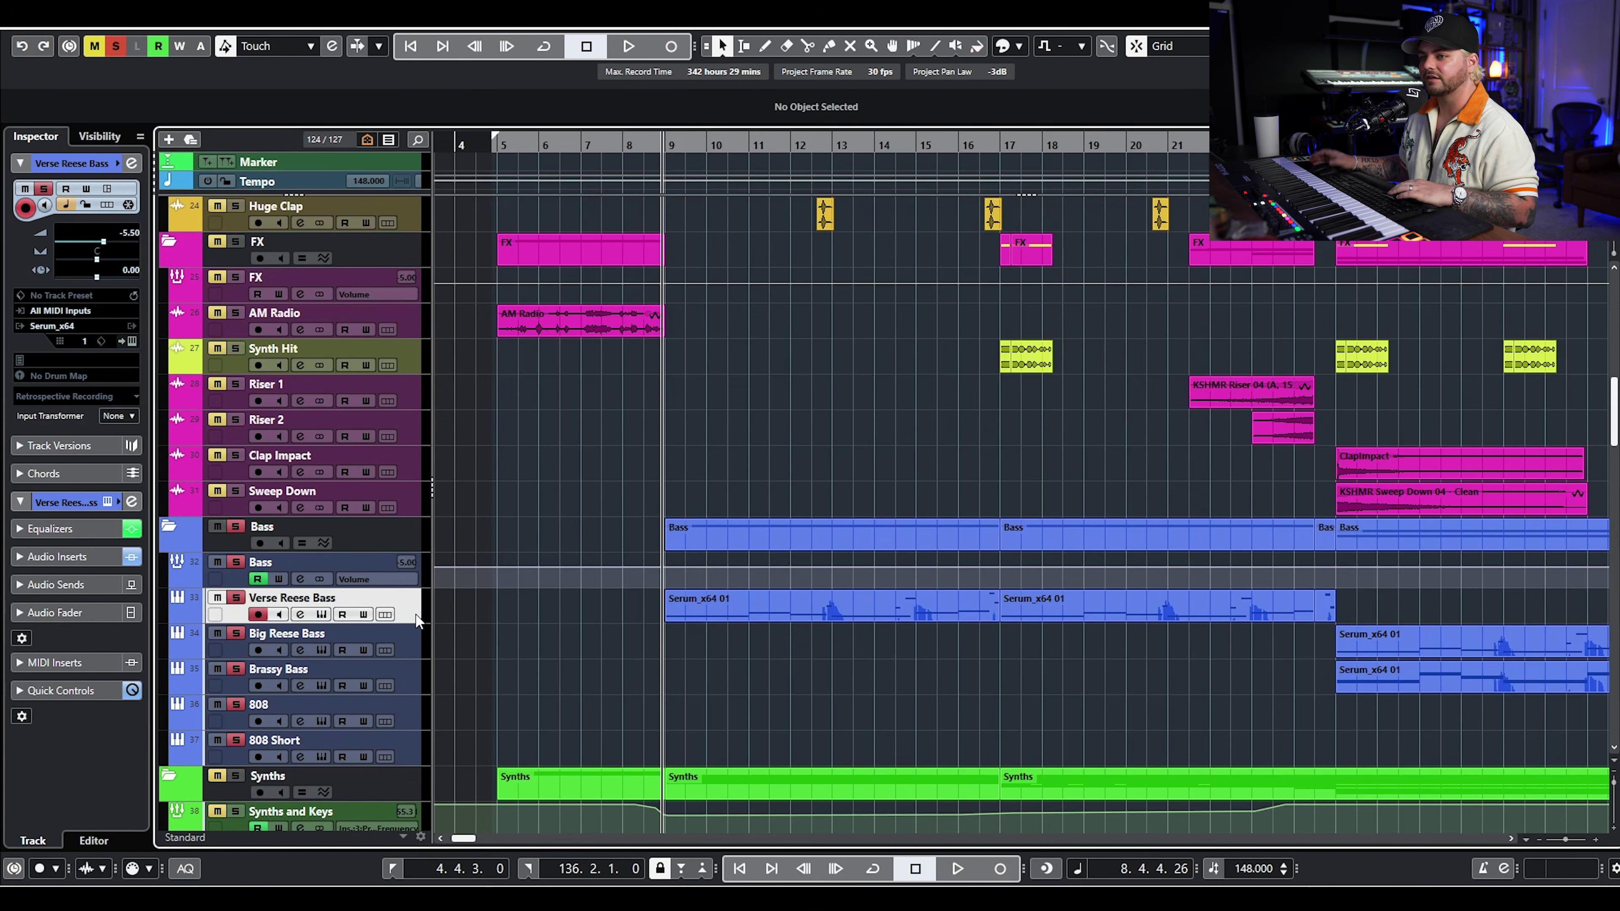
- Play Verse Reese Bass, open its channel settings and inspect the Kickstart 2 insert, dismissing its update notice
key("space")
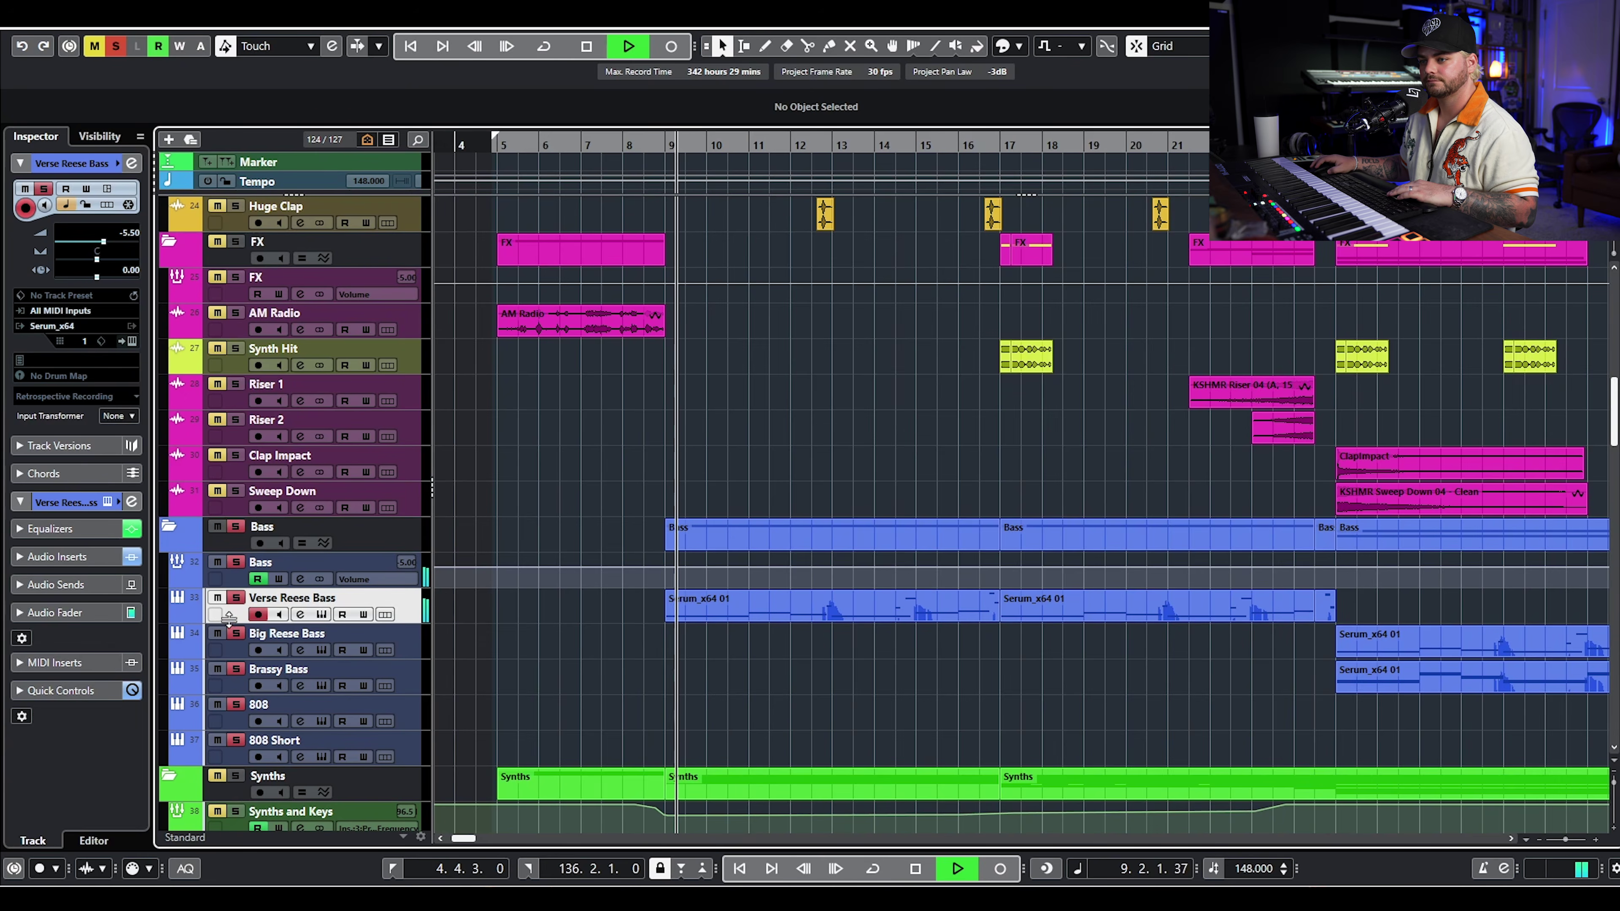
left_click(300, 614)
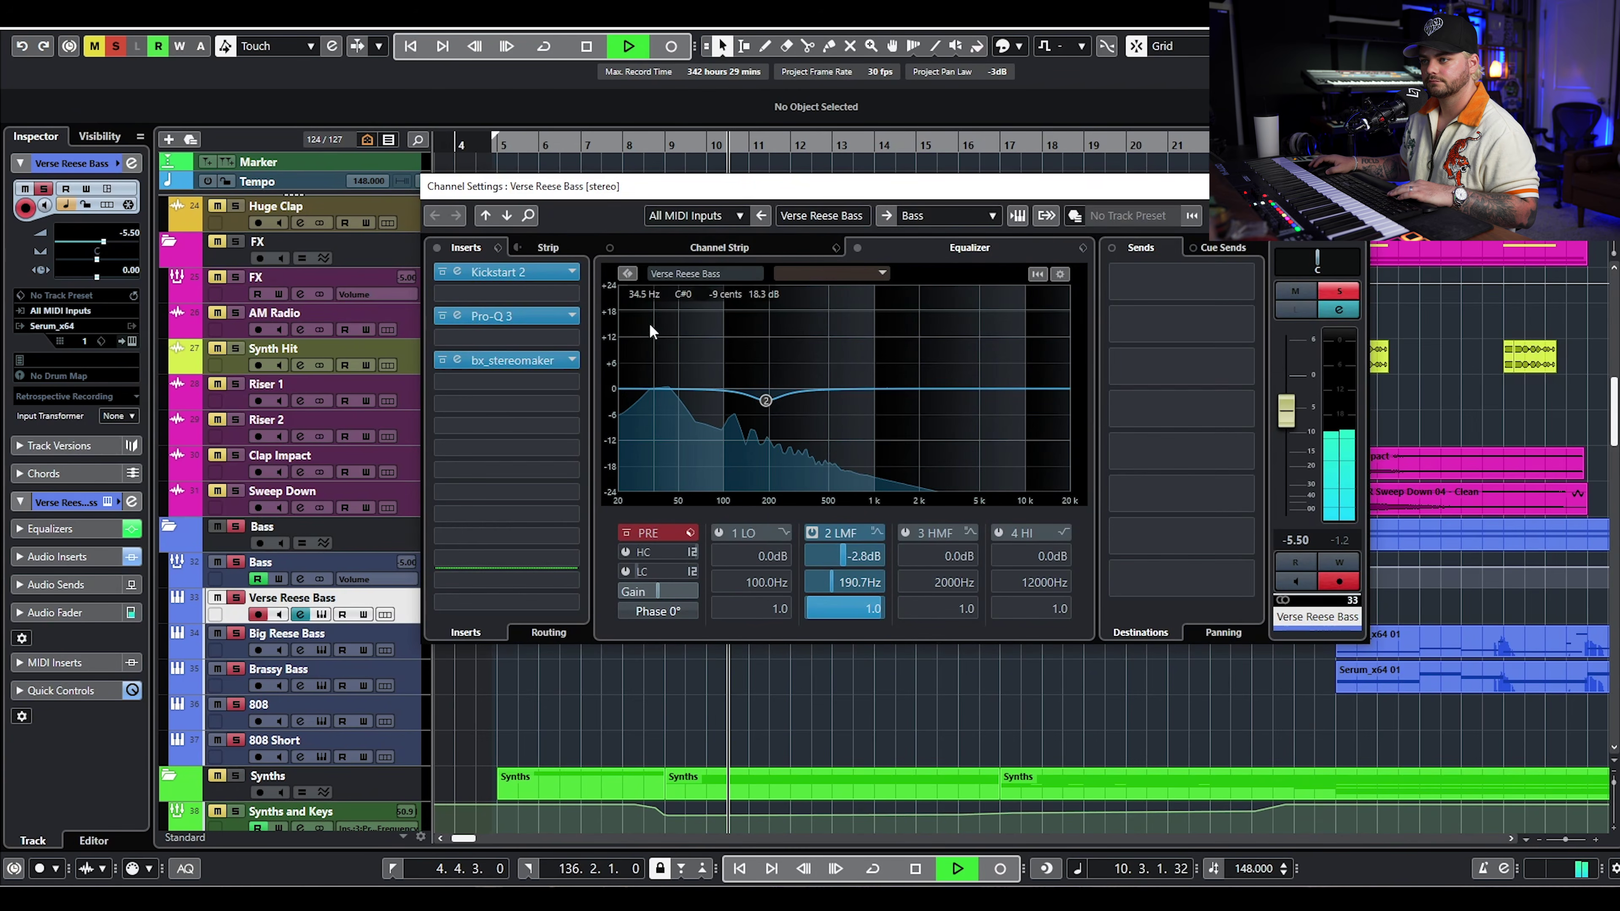
left_click(540, 273)
key("space")
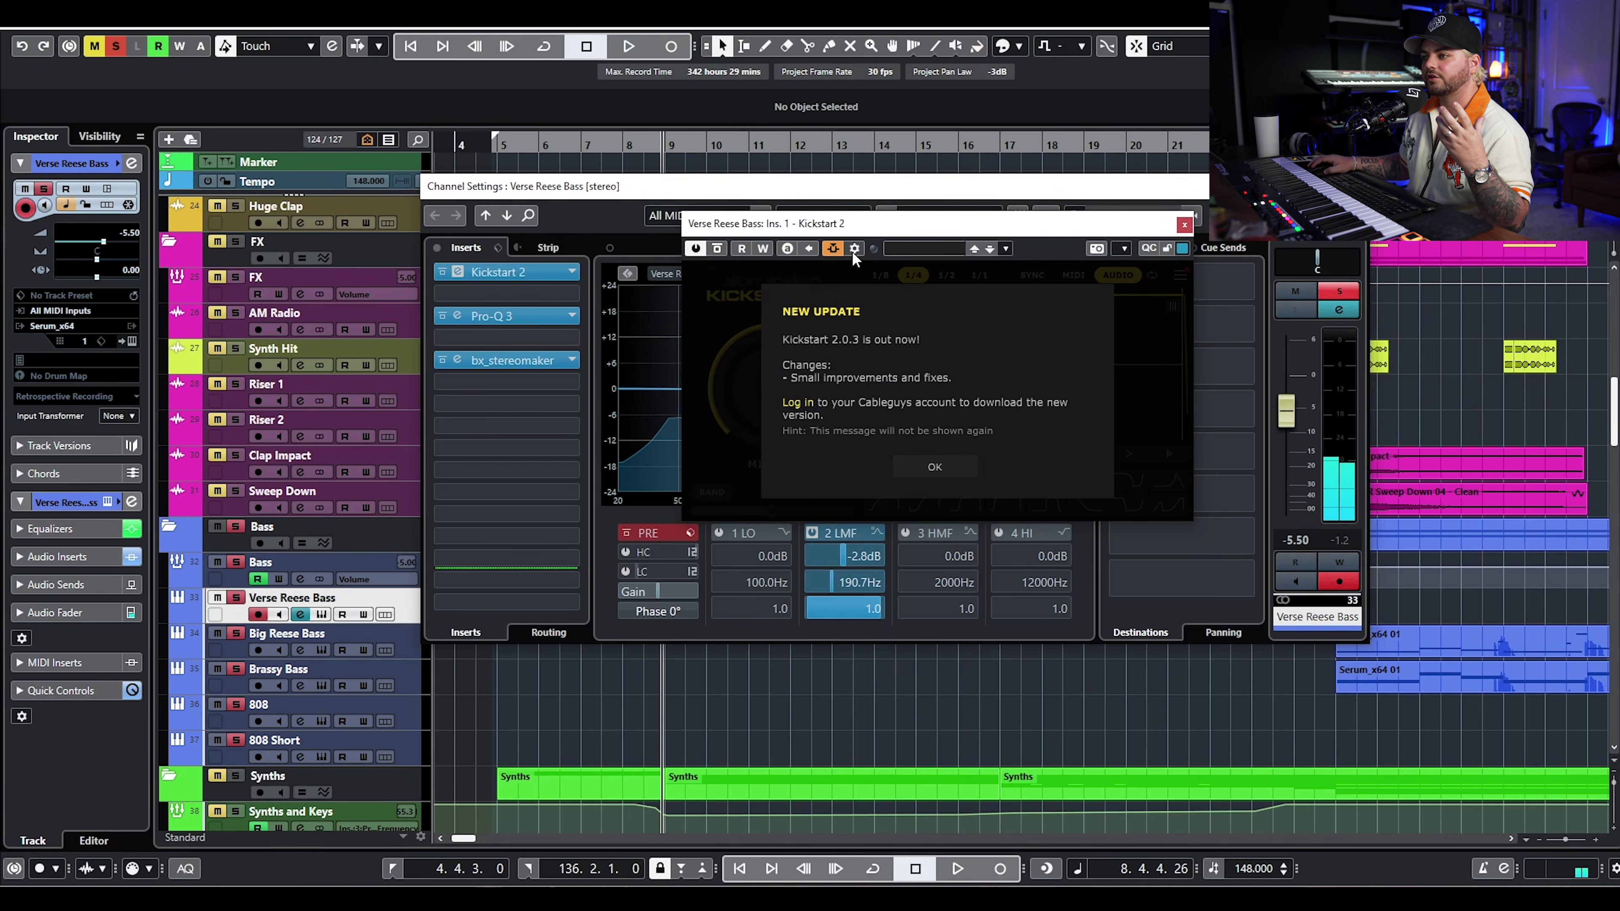
left_click(933, 464)
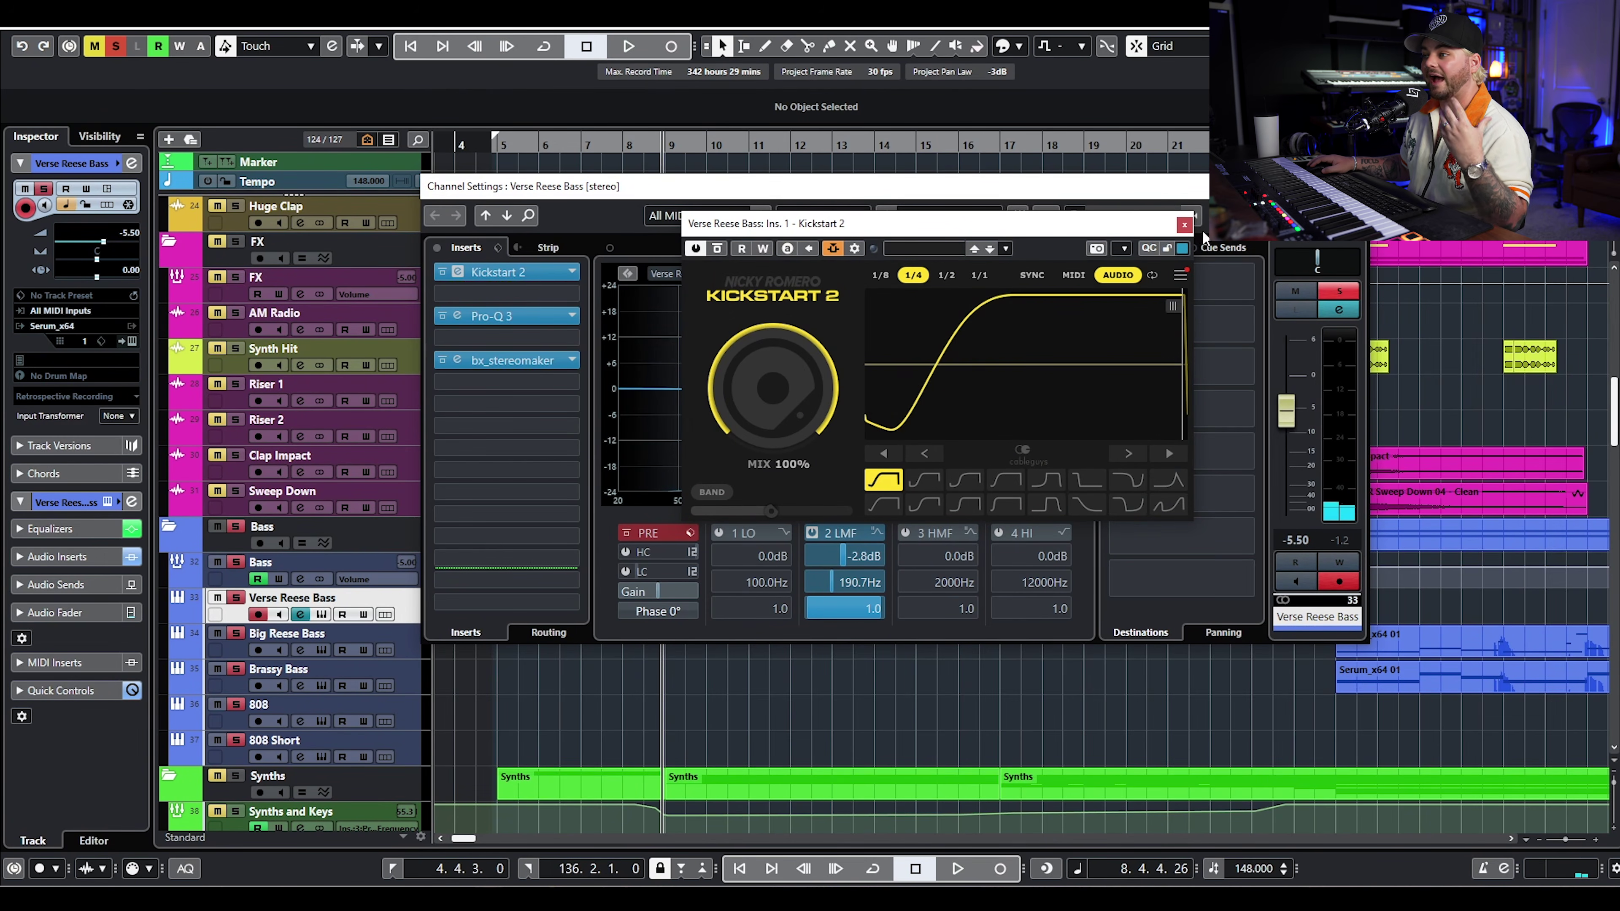
left_click(1184, 225)
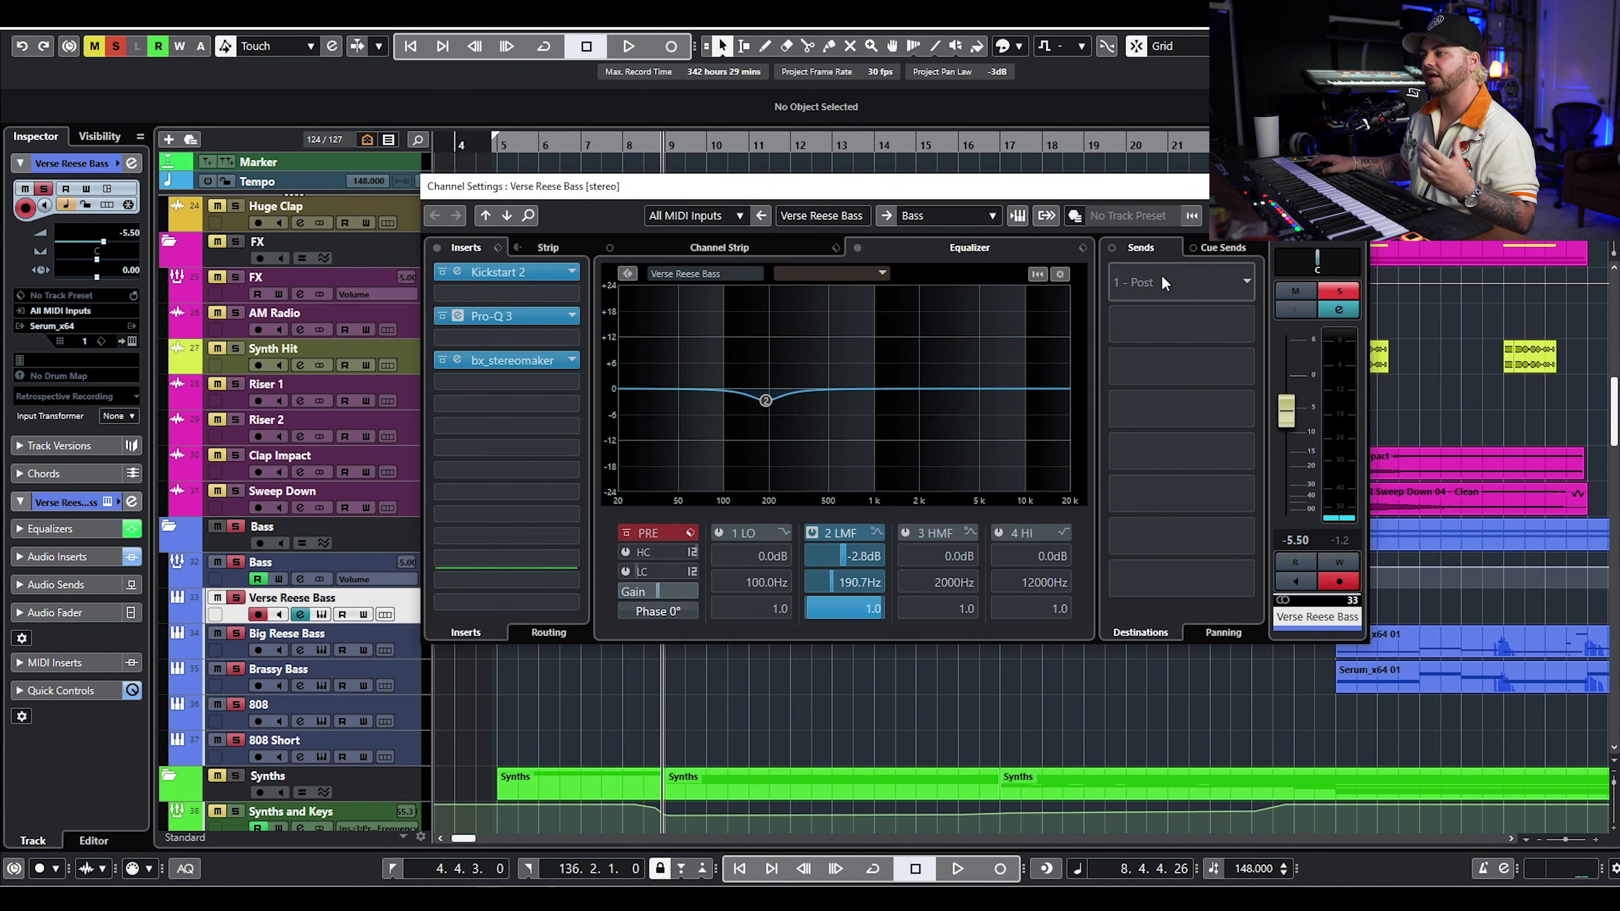
- Inspect the Pro-Q 3 and bx_stereomaker inserts on Verse Reese Bass, and close the channel settings
left_click_drag(857, 159, 719, 159)
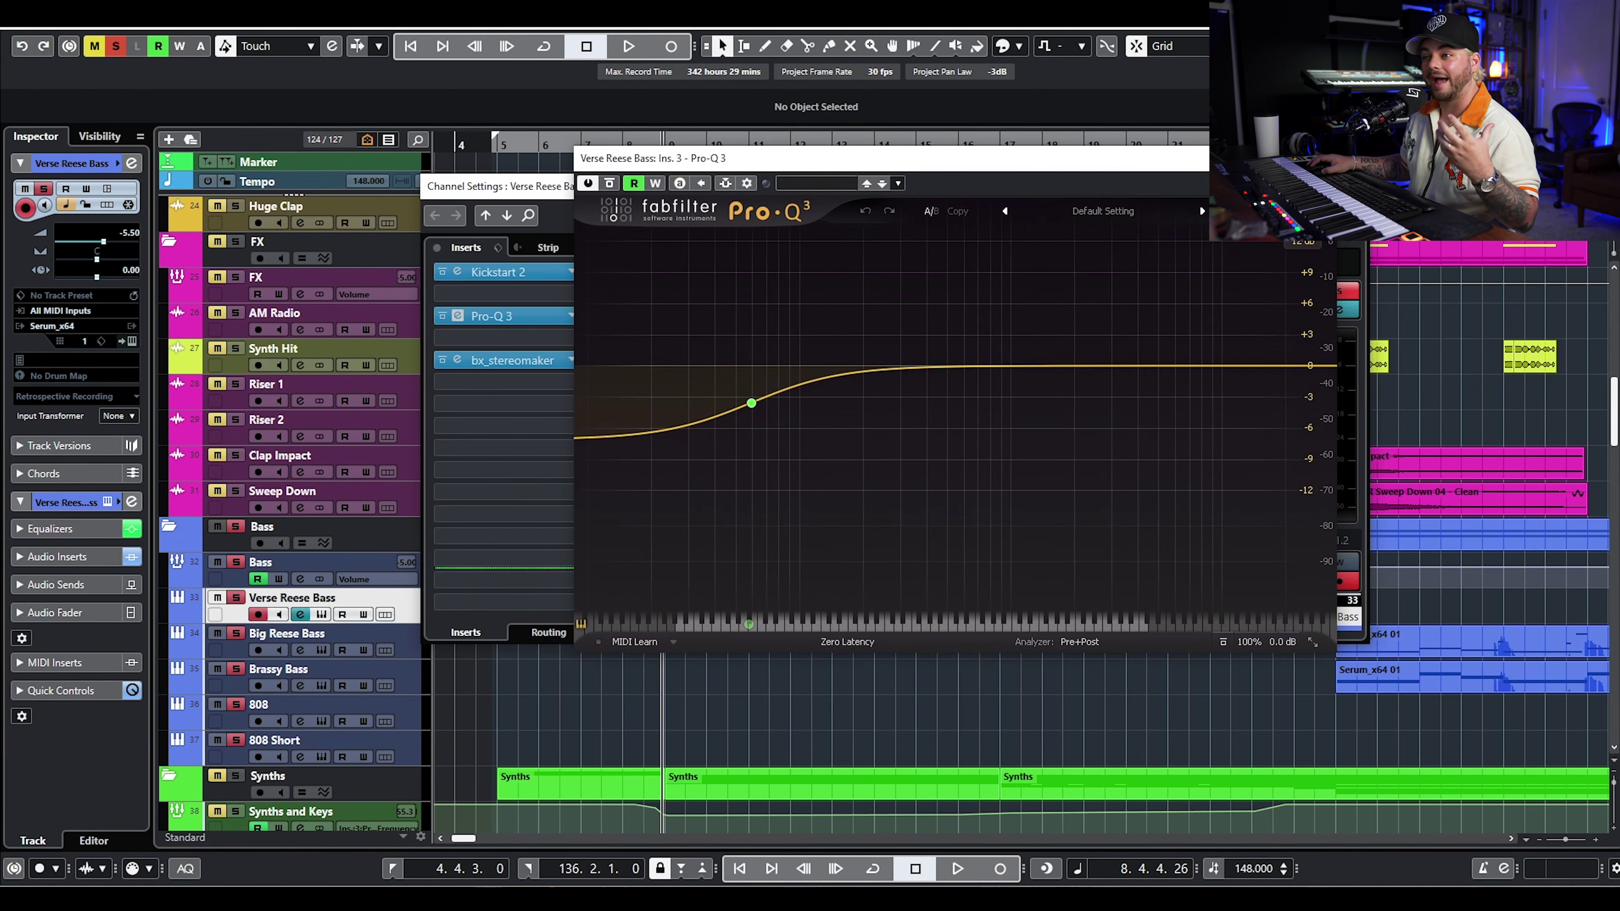
left_click(1320, 159)
left_click(524, 360)
left_click_drag(1413, 307, 667, 240)
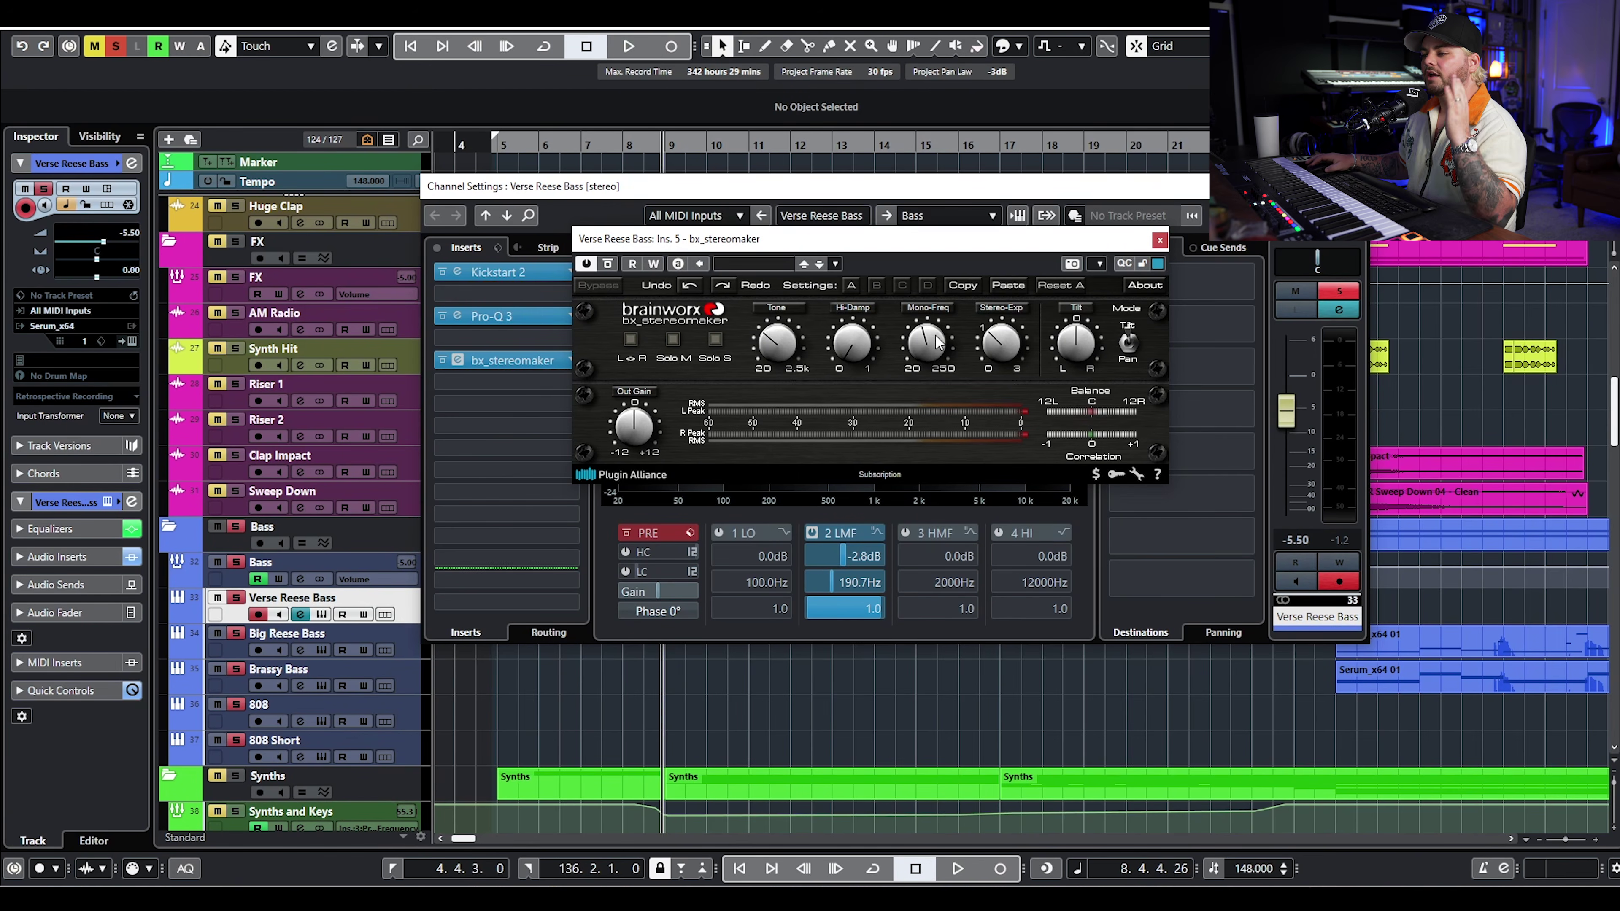
left_click(1159, 240)
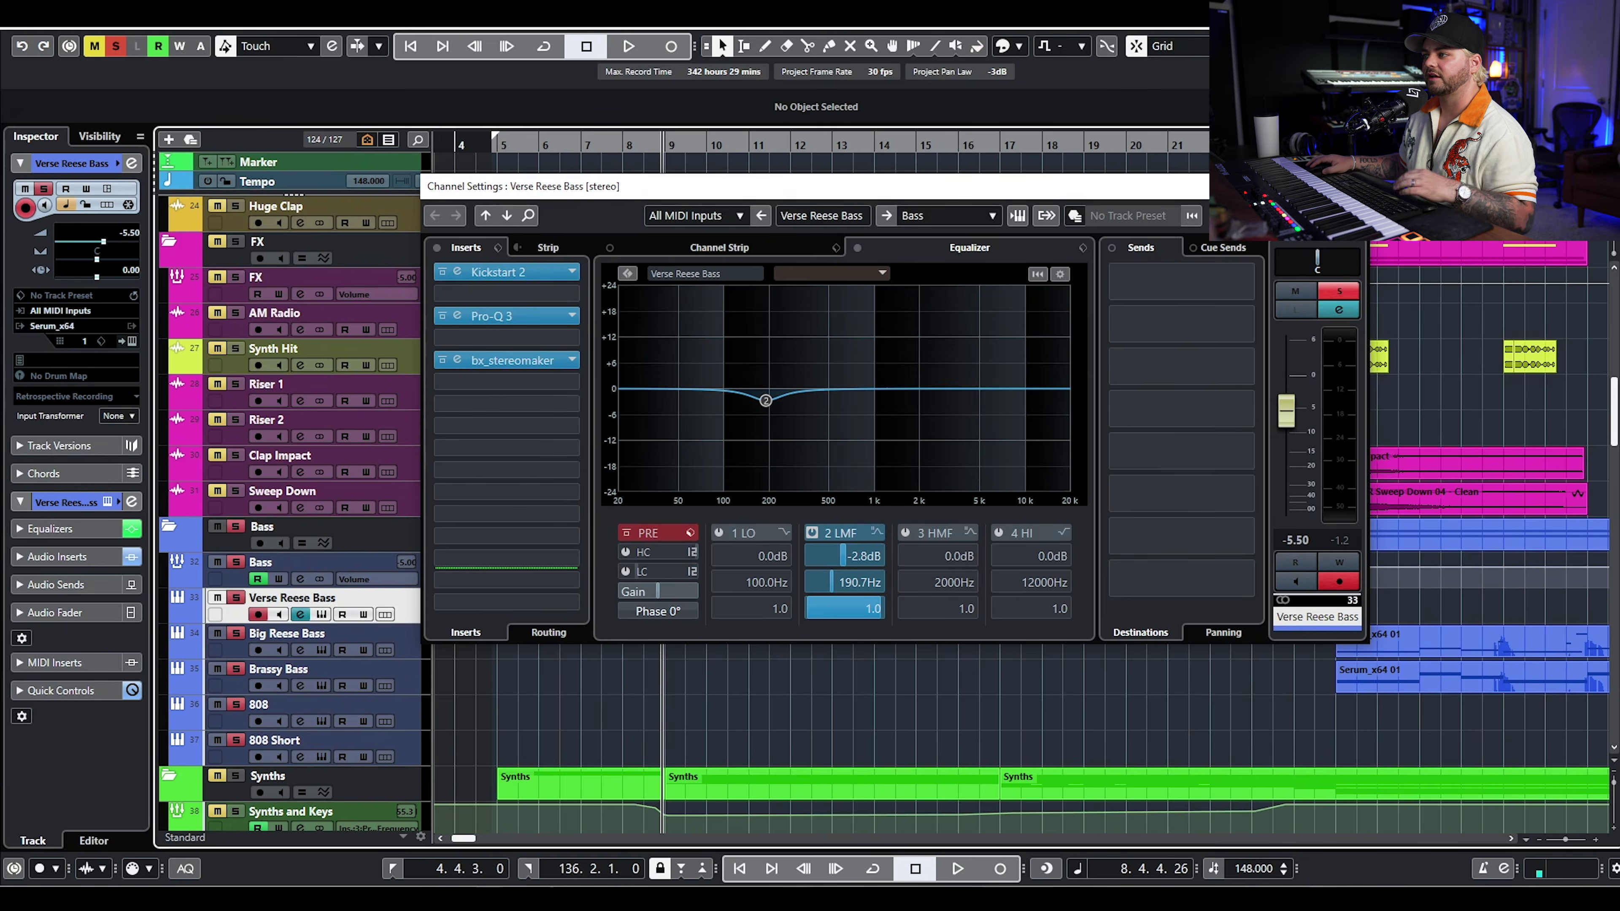
key("e")
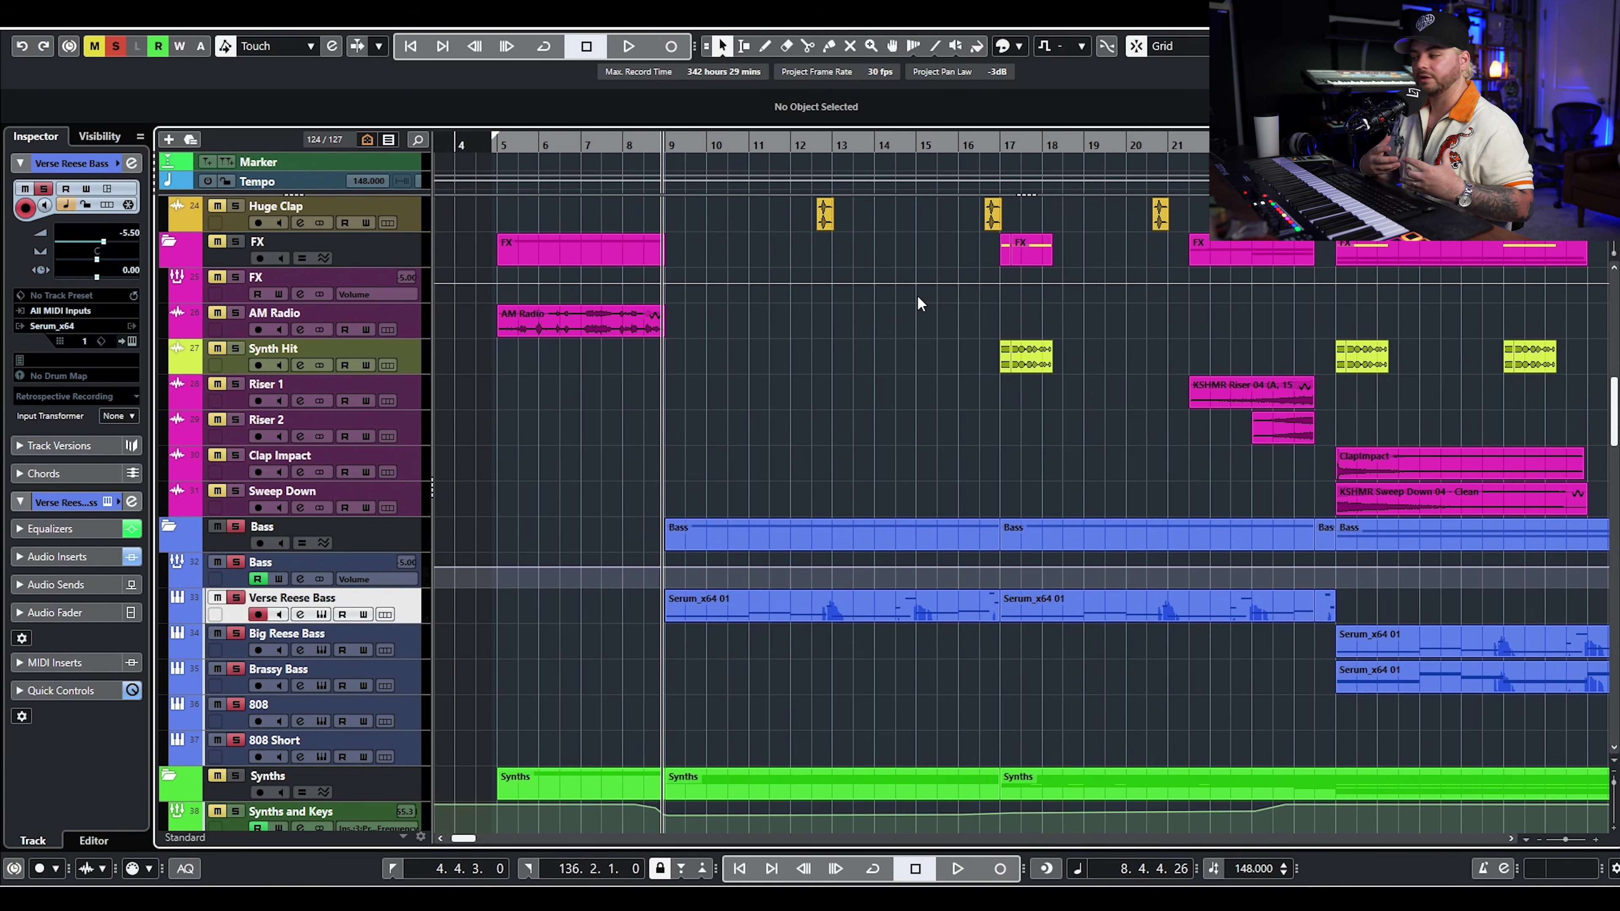
- Play the soloed bass again from just before bar 9, and stop playback
key("space")
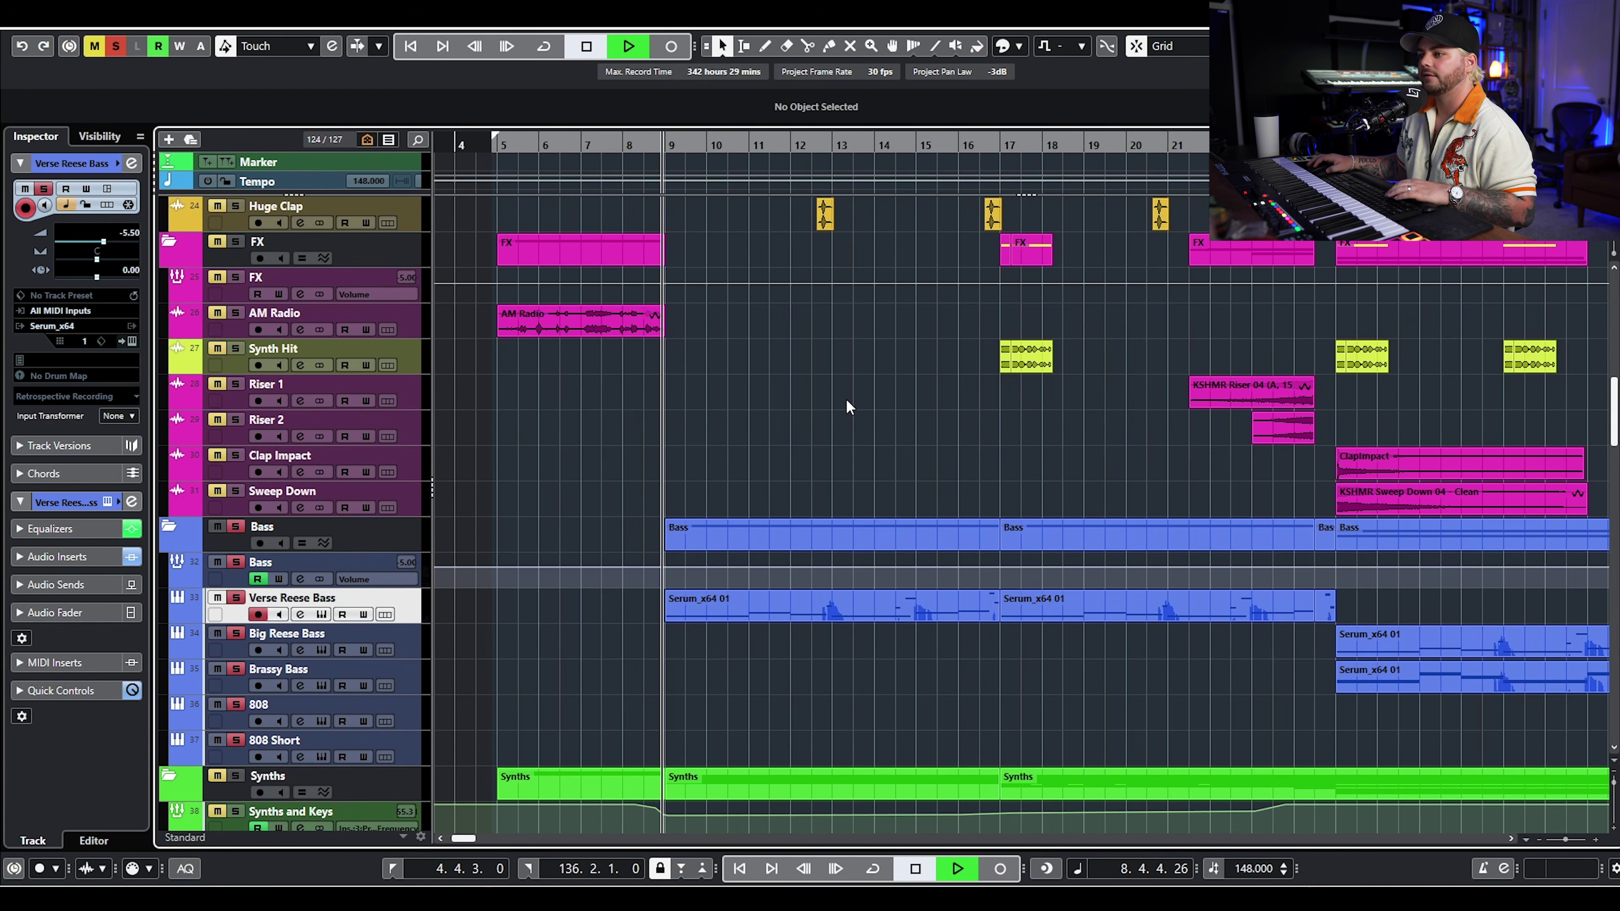
scroll(847, 401, "down", 5)
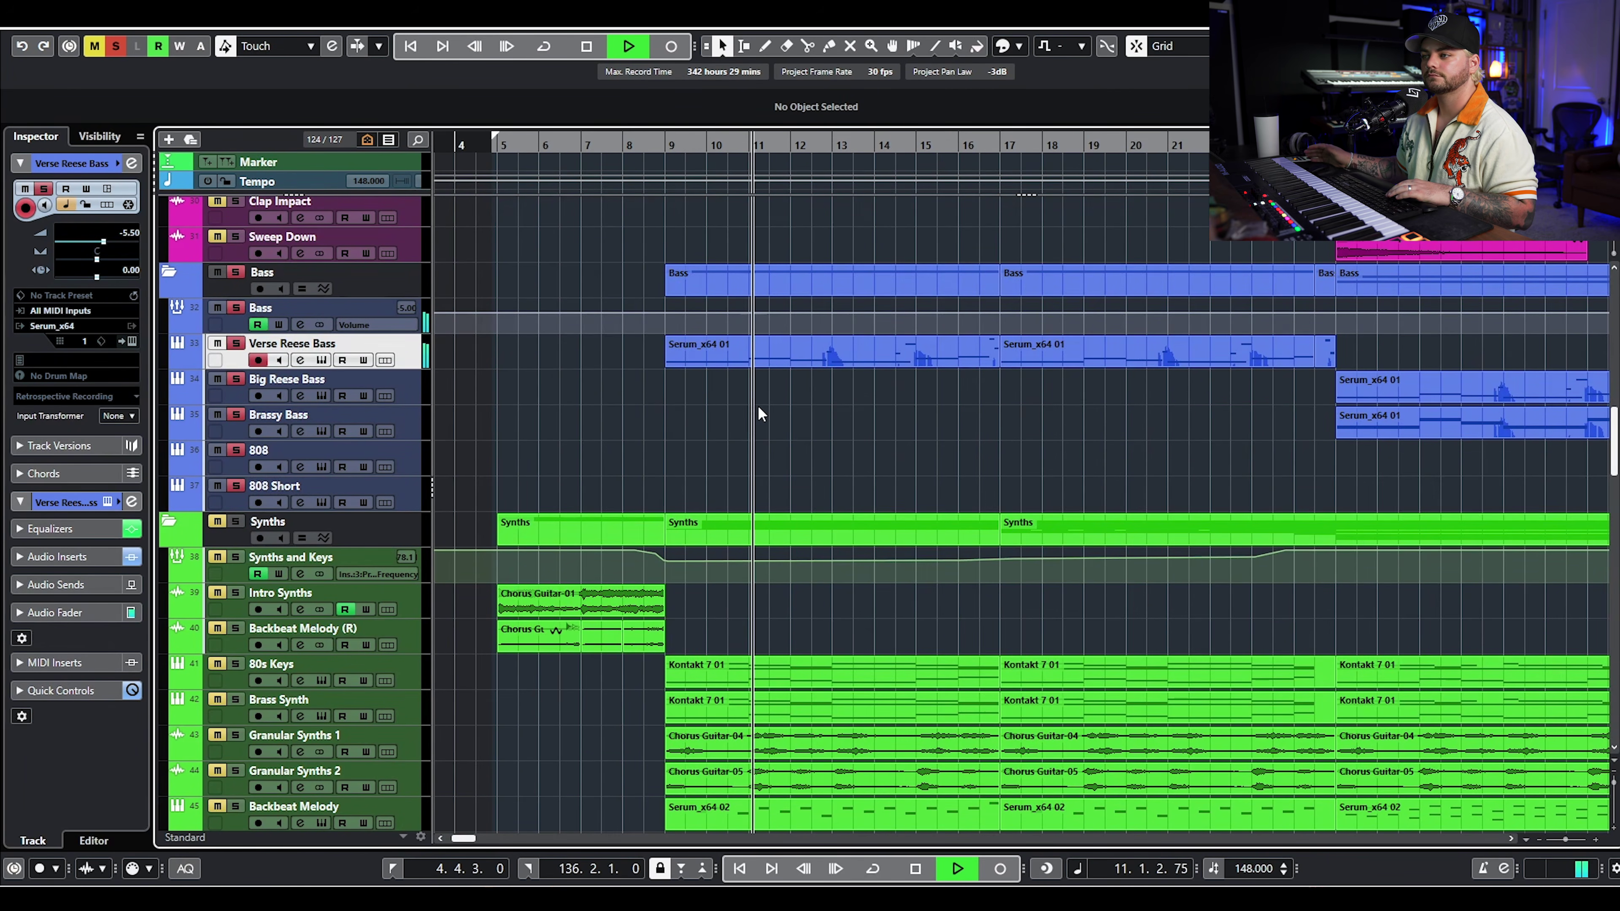
key("space")
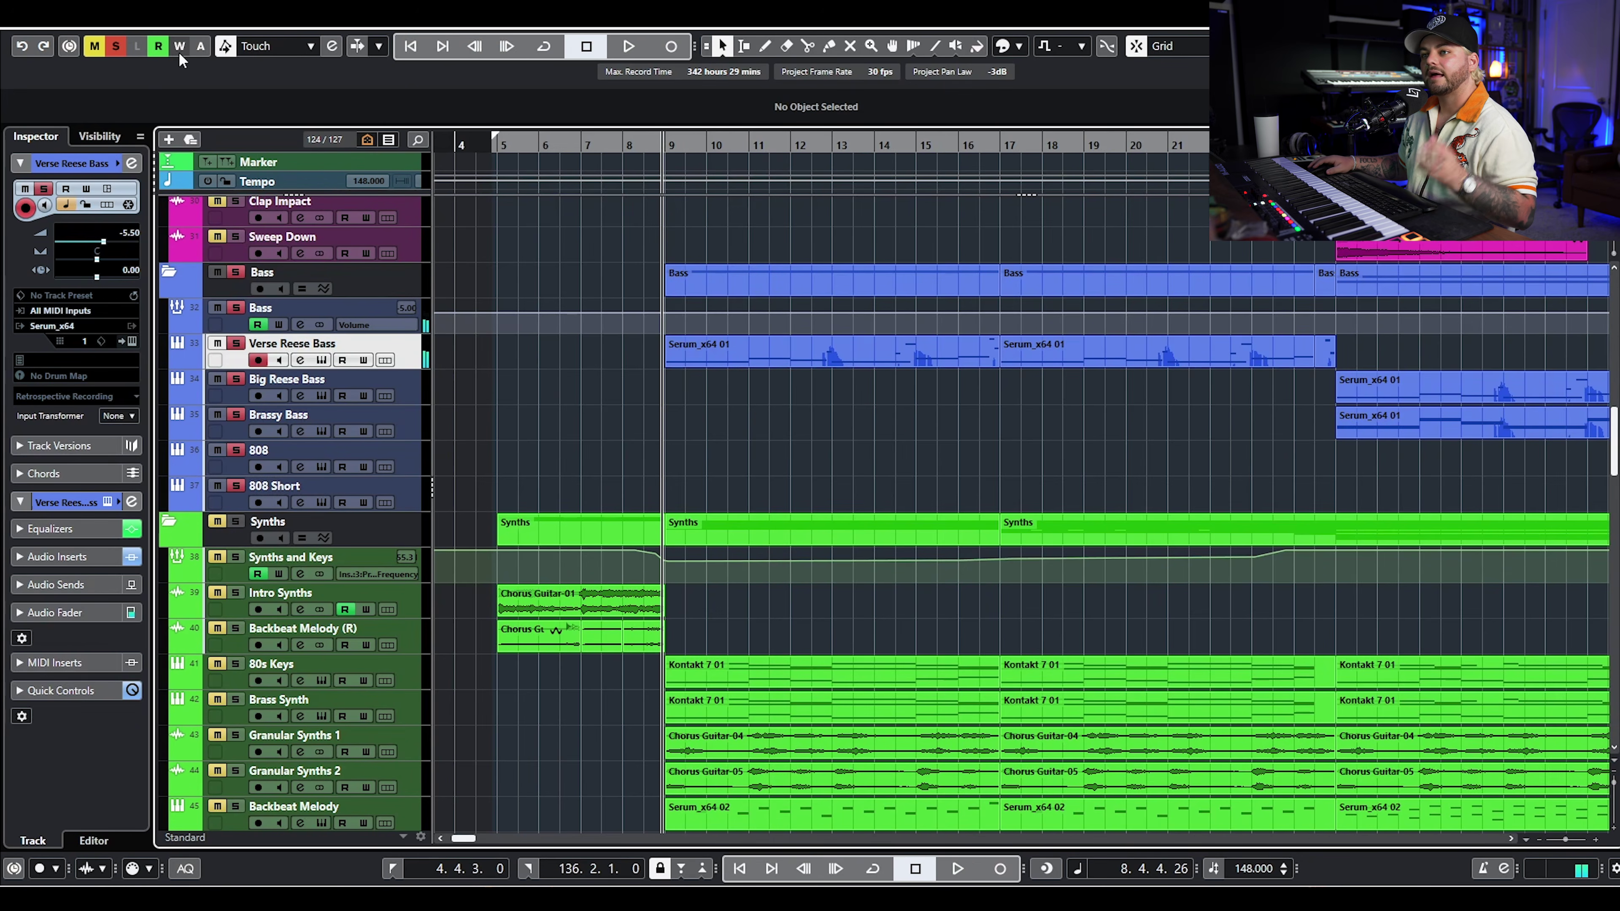
- Clear all solos, solo the 80s Keys track and open its Kontakt instrument
left_click(121, 47)
scroll(719, 389, "down", 3)
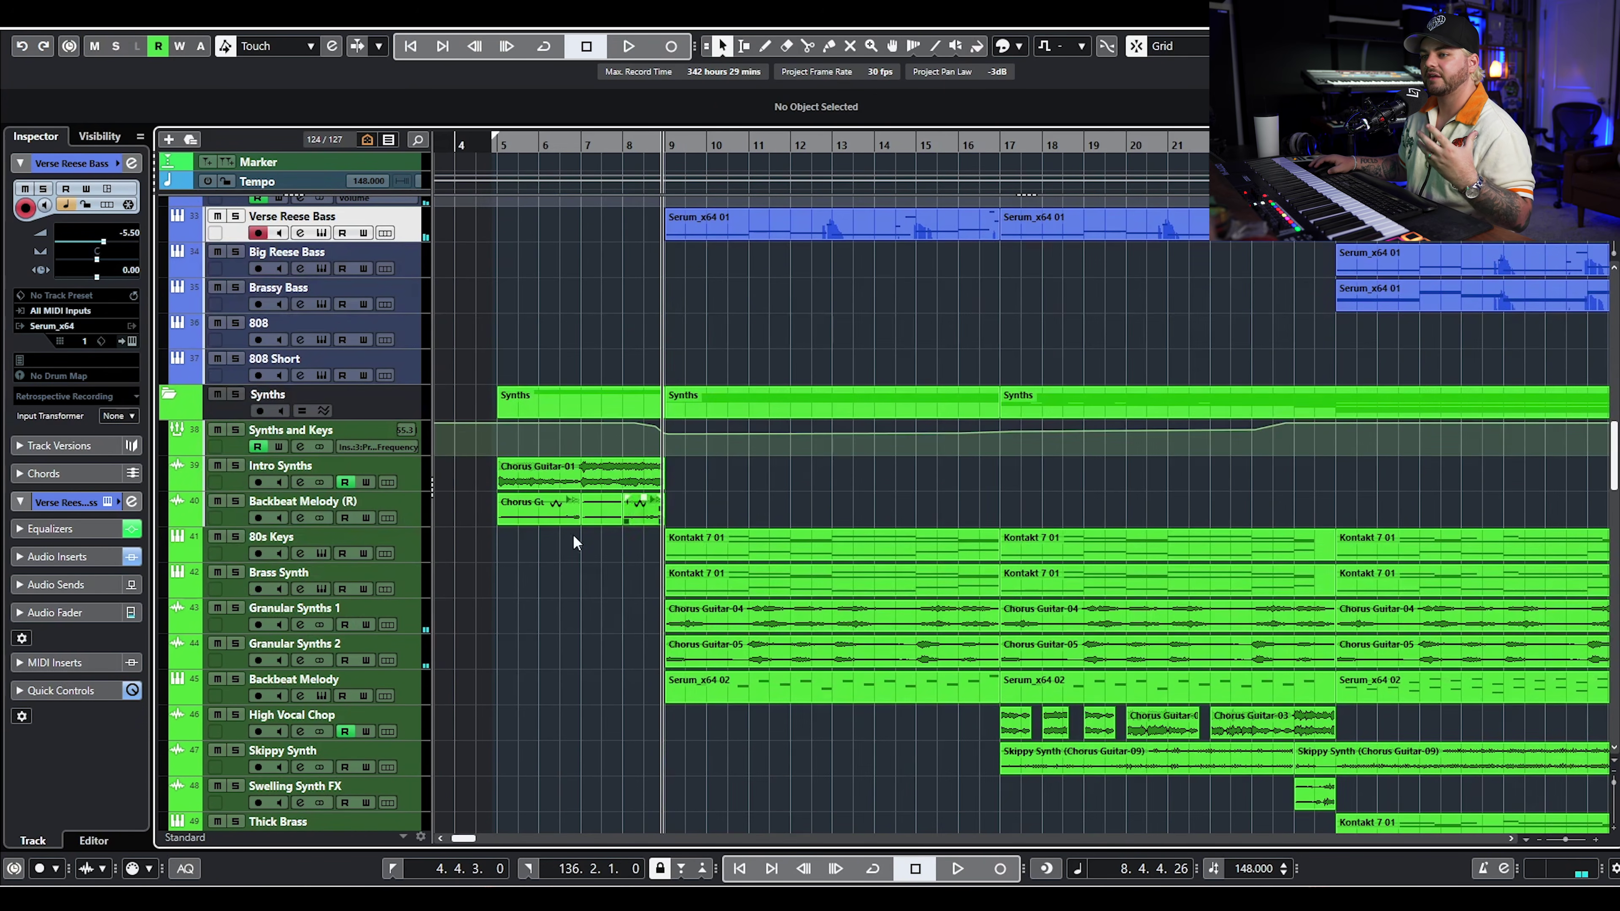
left_click(237, 538)
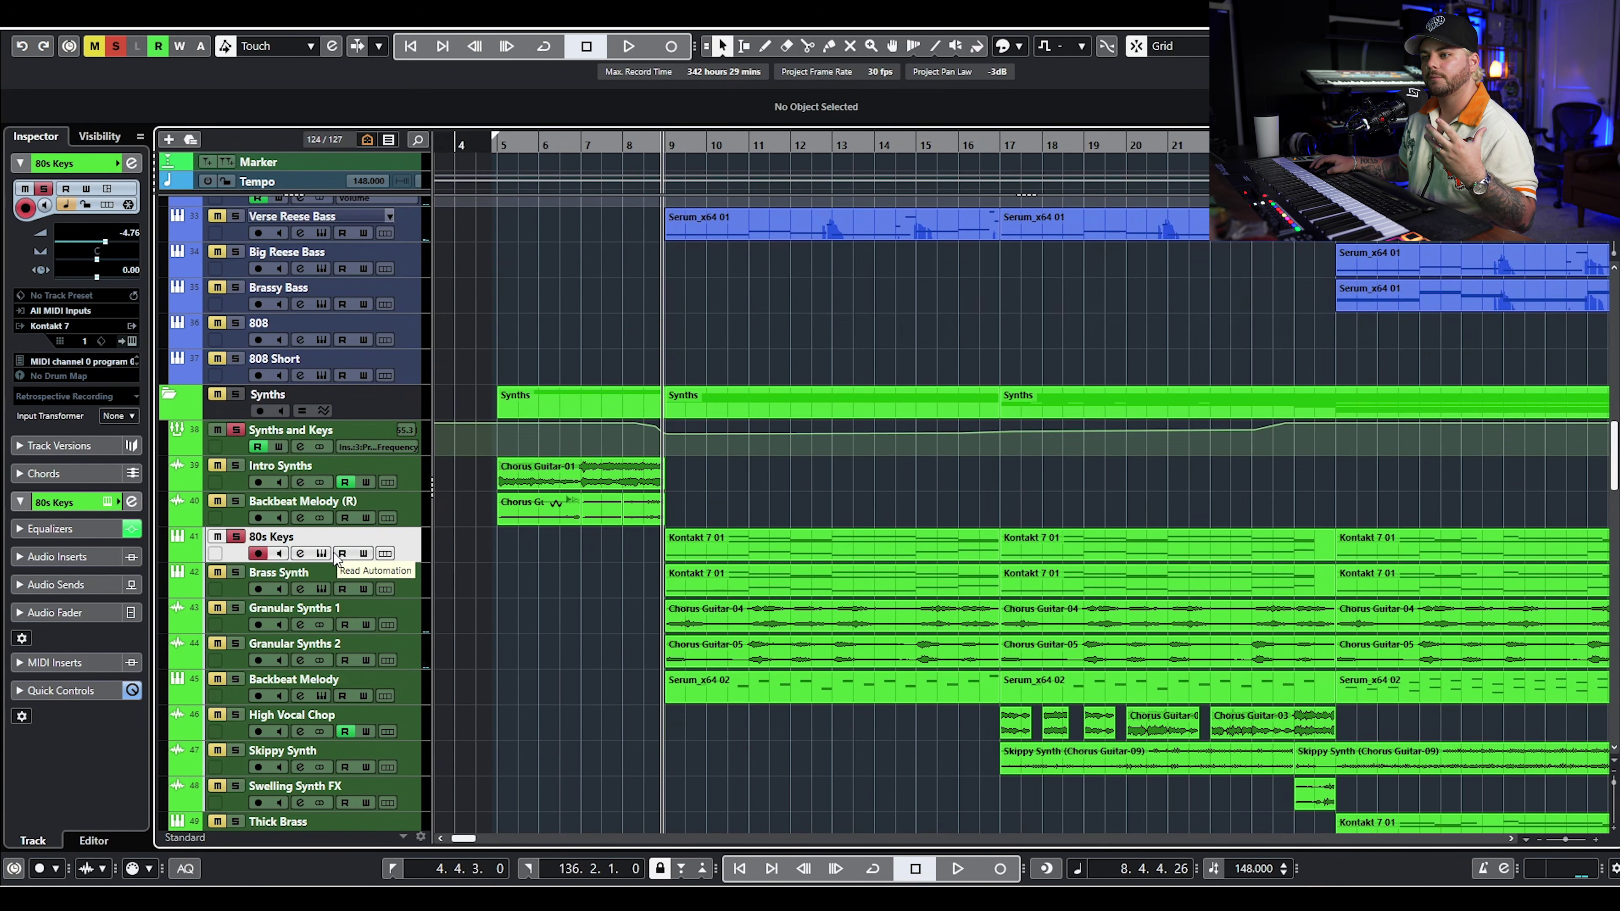
left_click(321, 551)
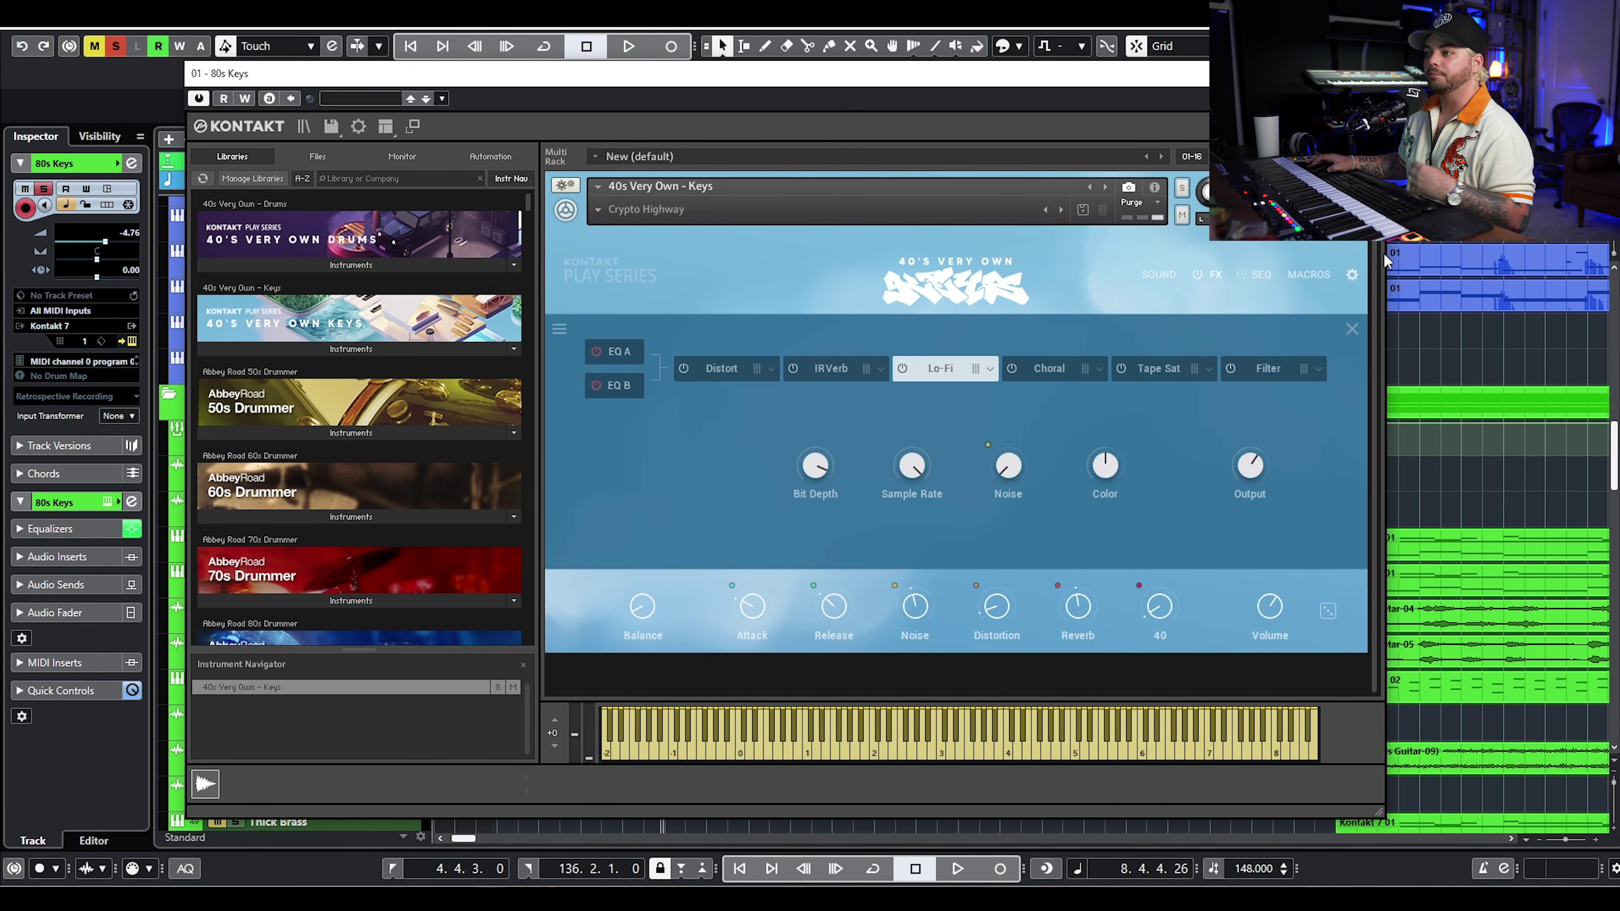
- Play 80s Keys, close its instrument and check the channel's equalizer, closing the channel settings when finished
key("space")
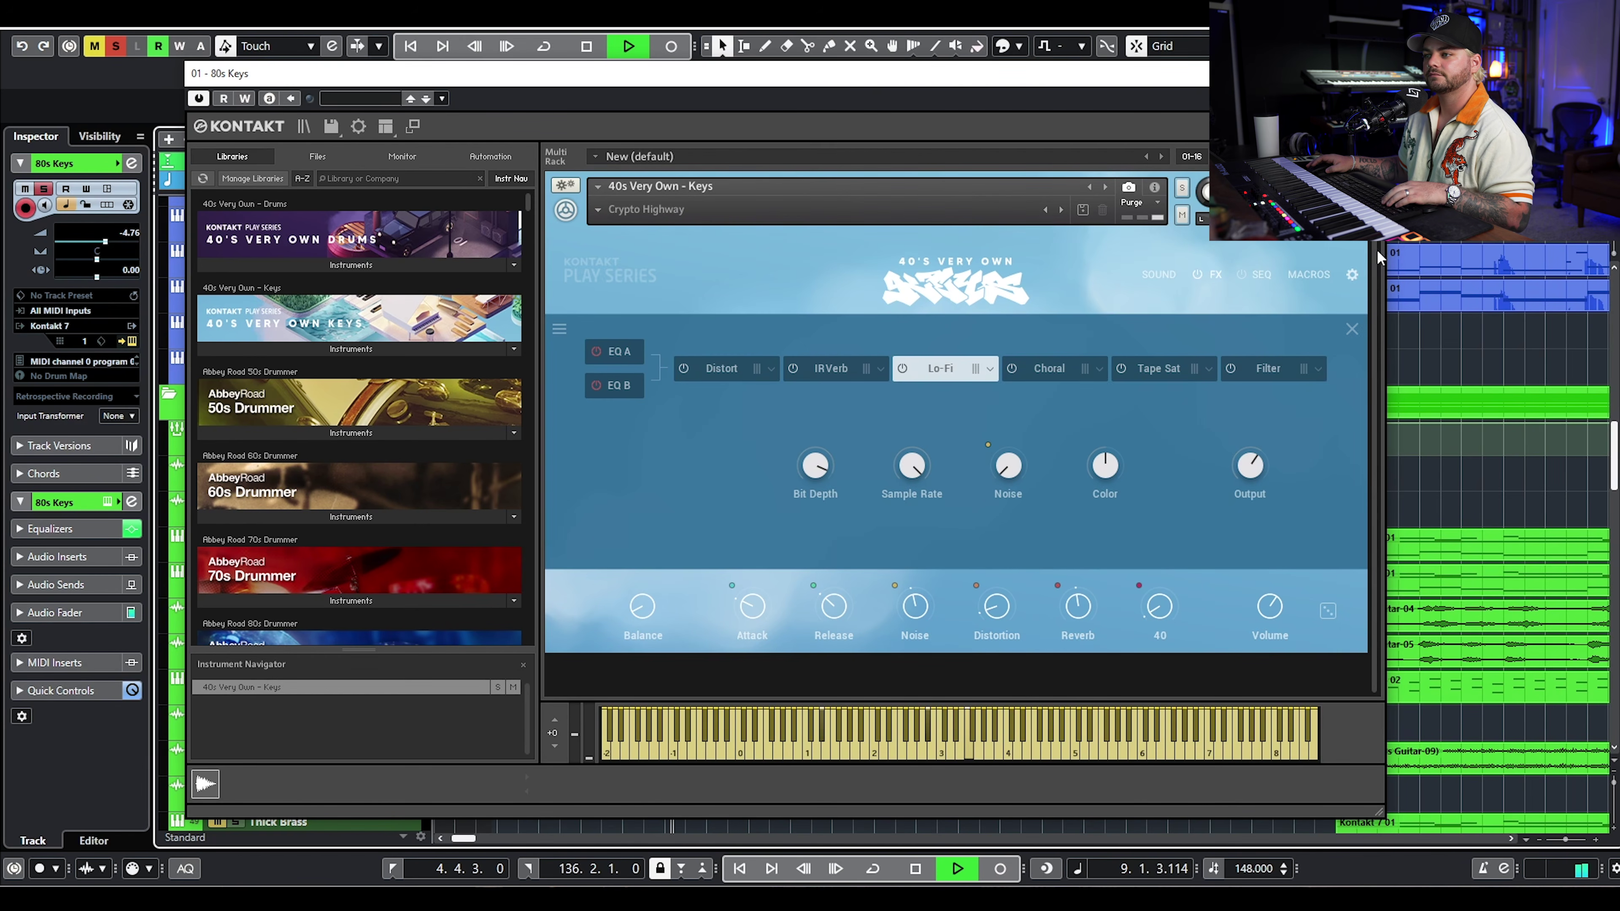
key("ctrl+w")
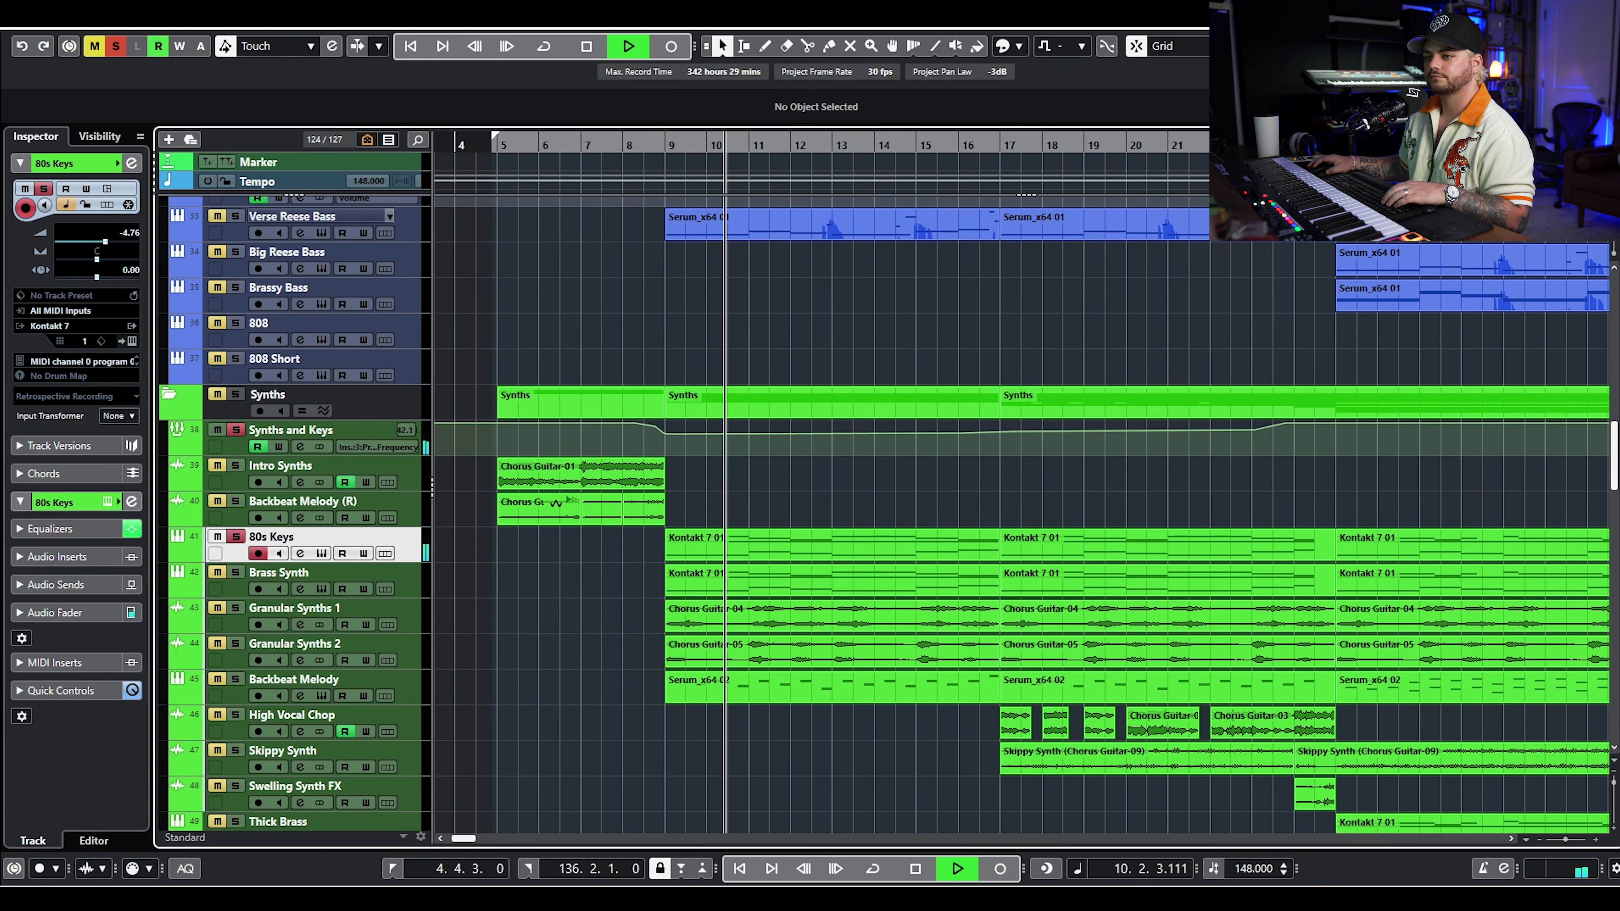
left_click(300, 552)
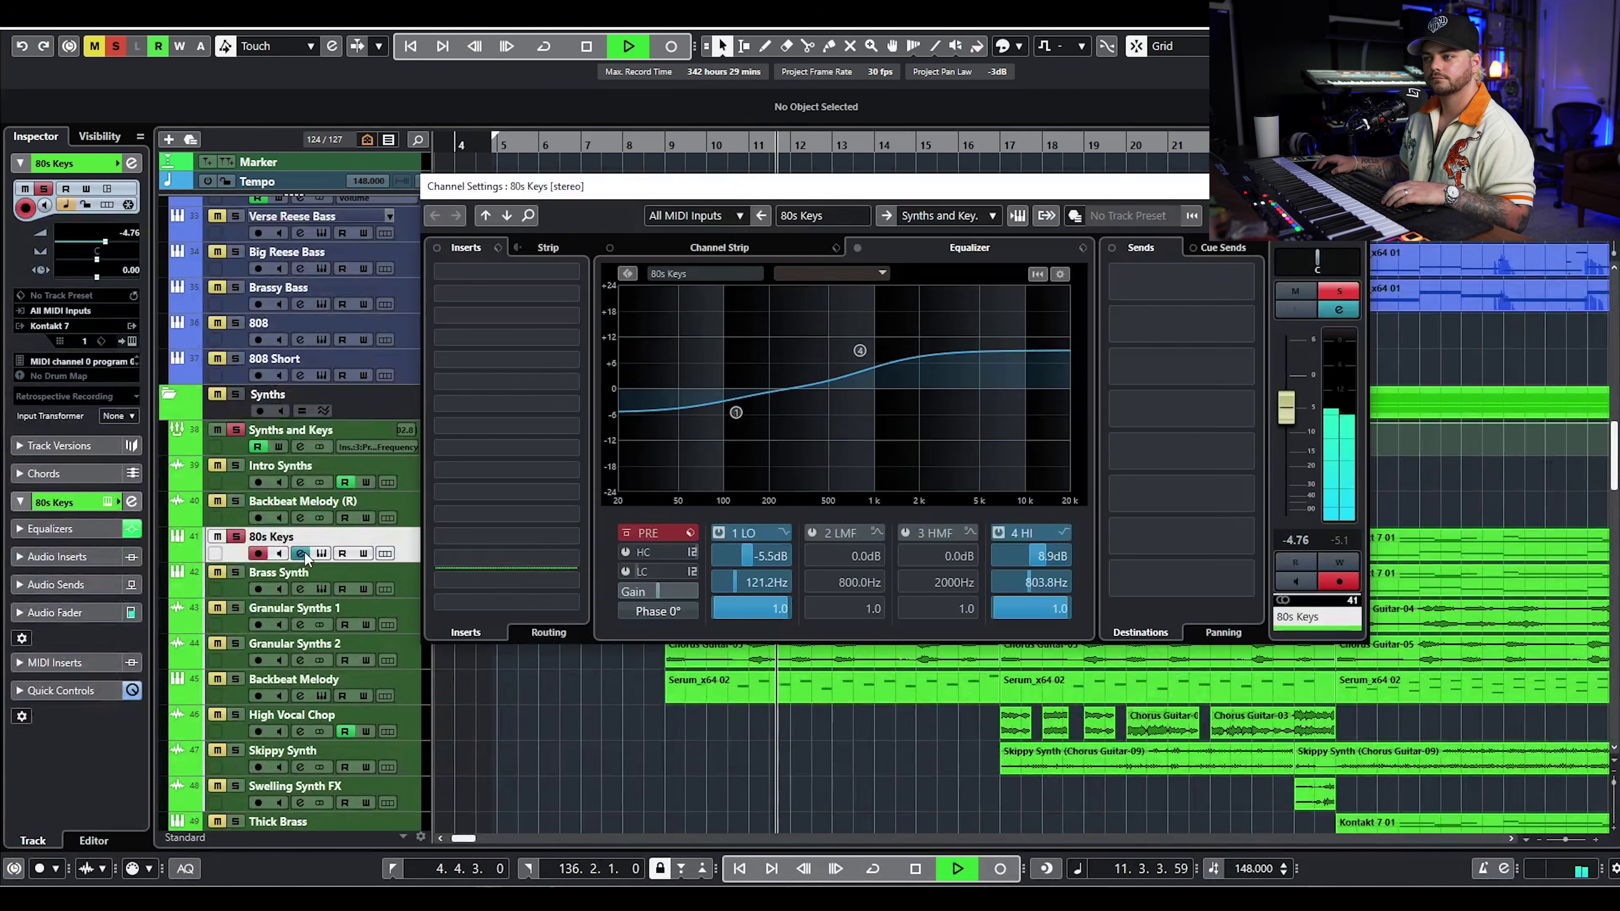
key("space")
left_click(300, 552)
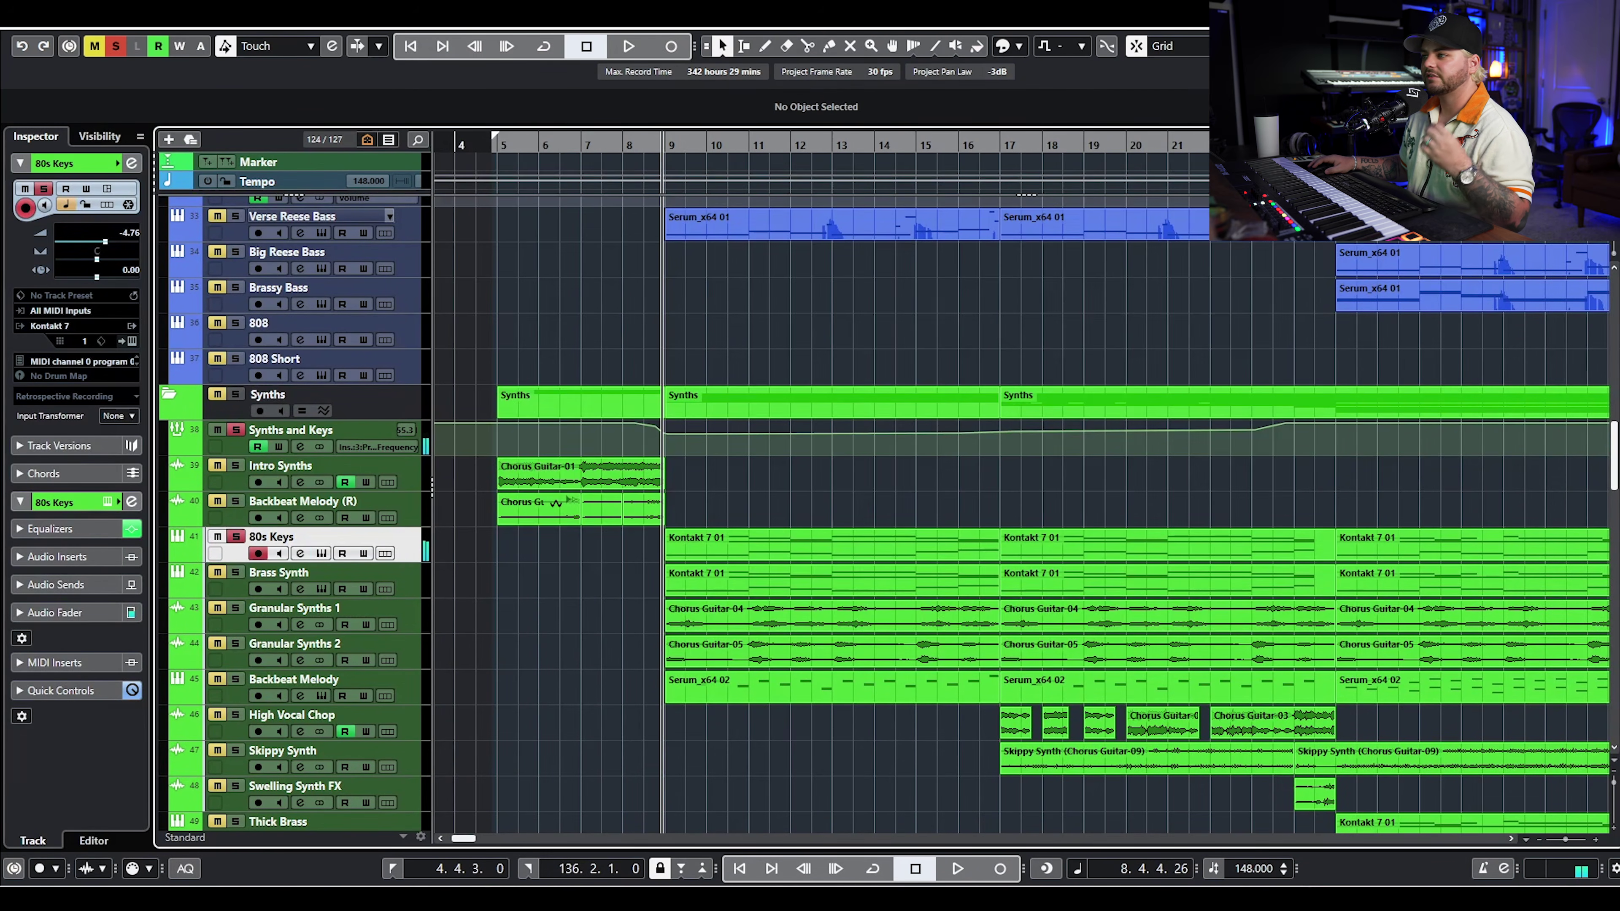
- Add Verse Reese Bass to the solo and play it together with 80s Keys
left_click(734, 223)
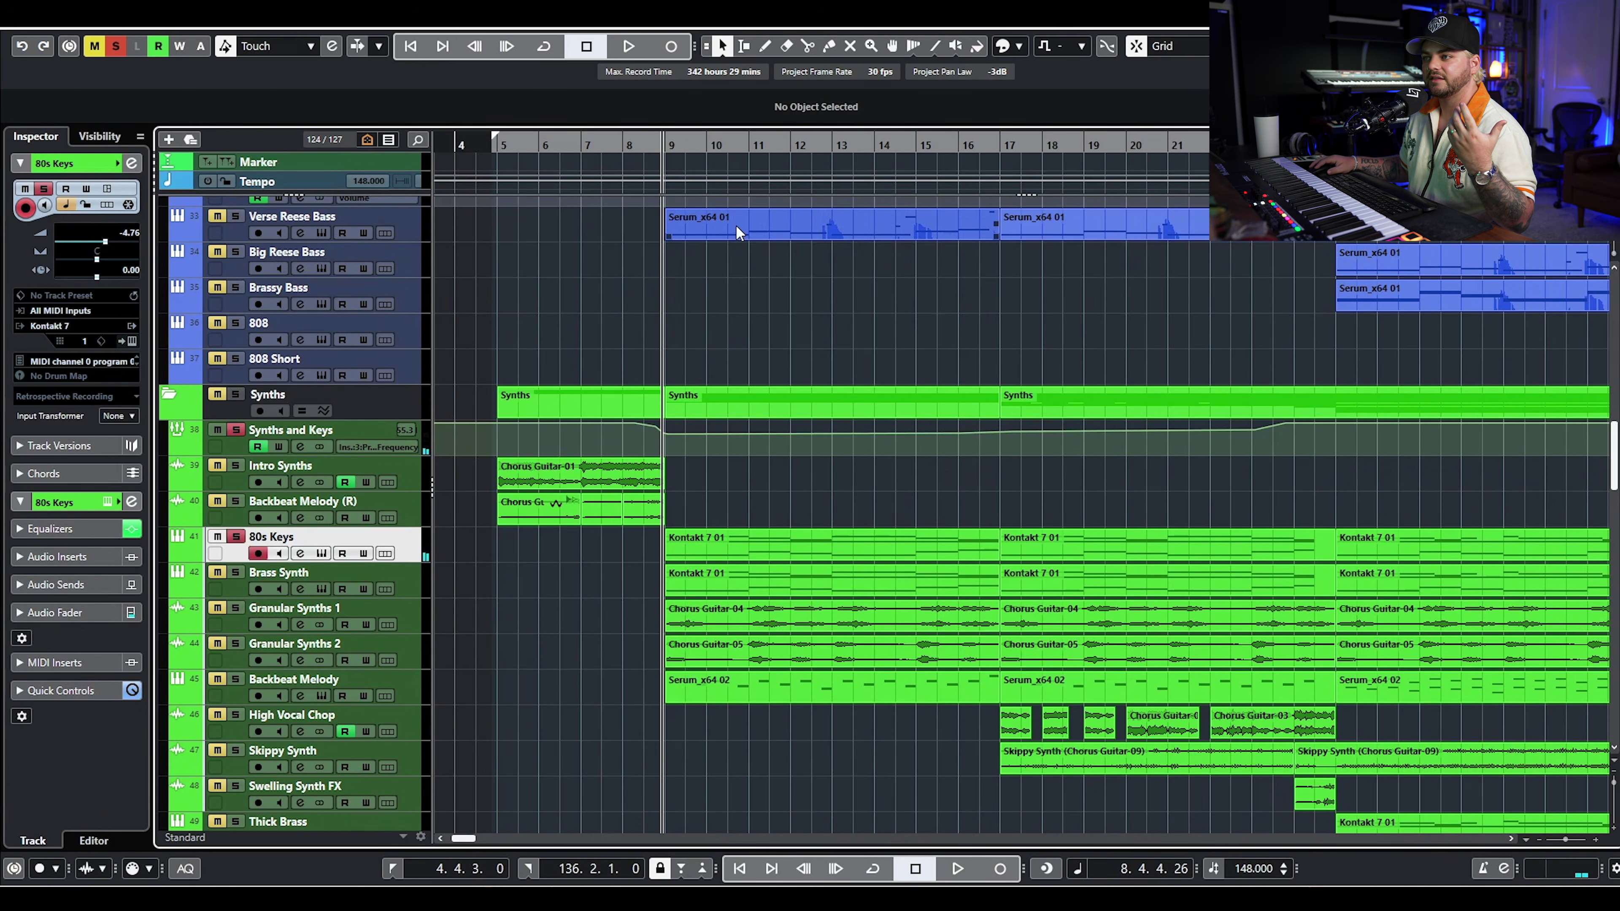
left_click(241, 216)
key("space")
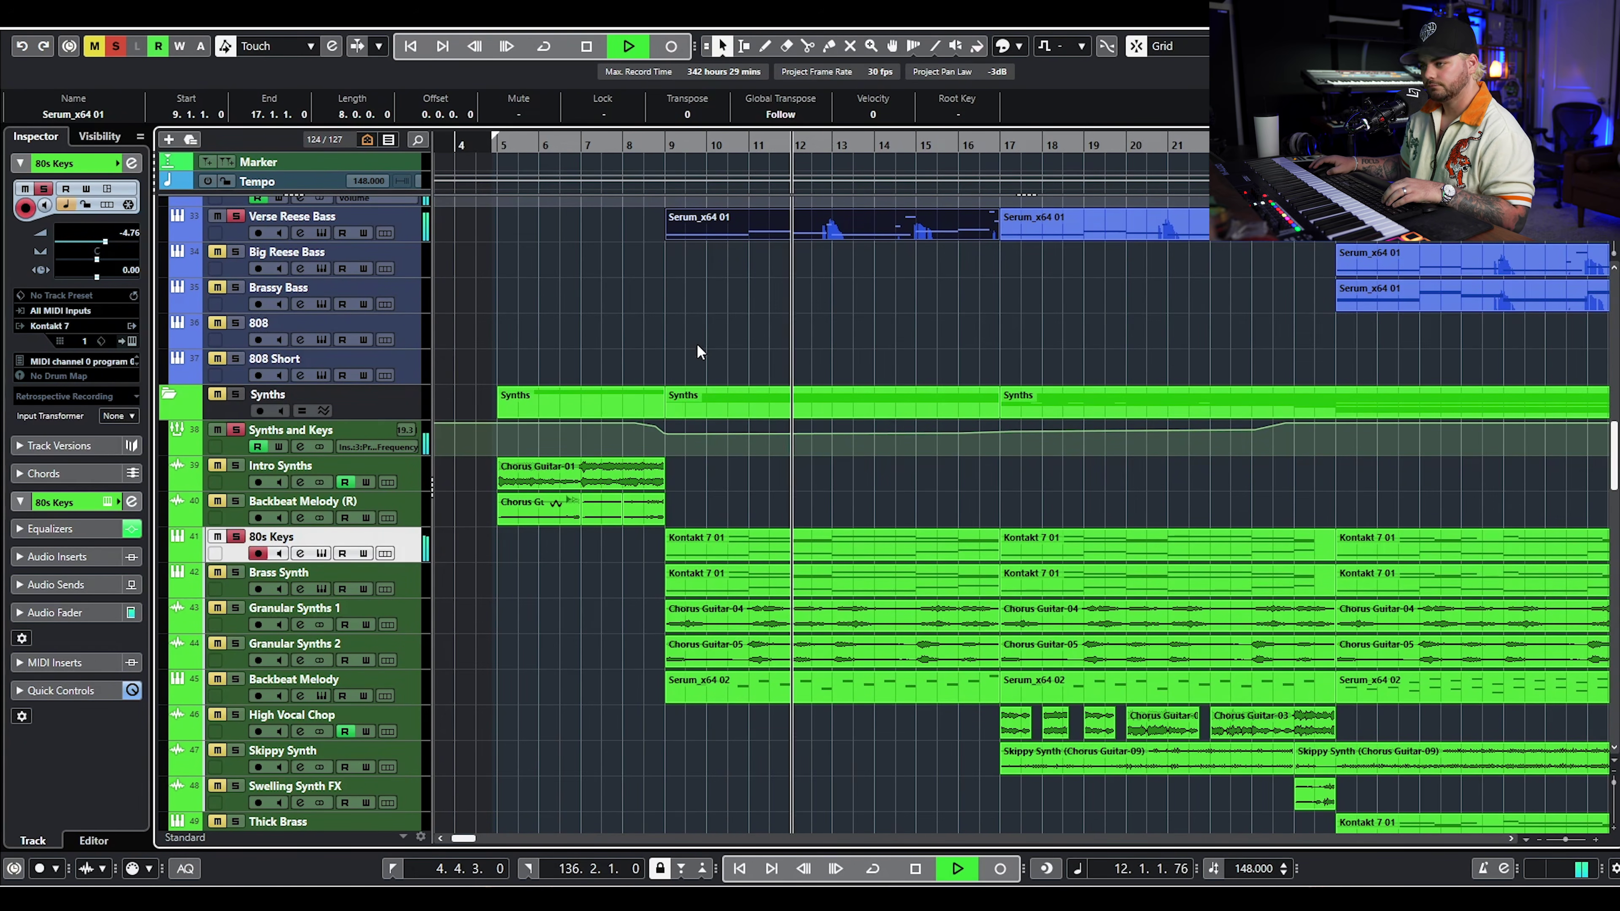
key("space")
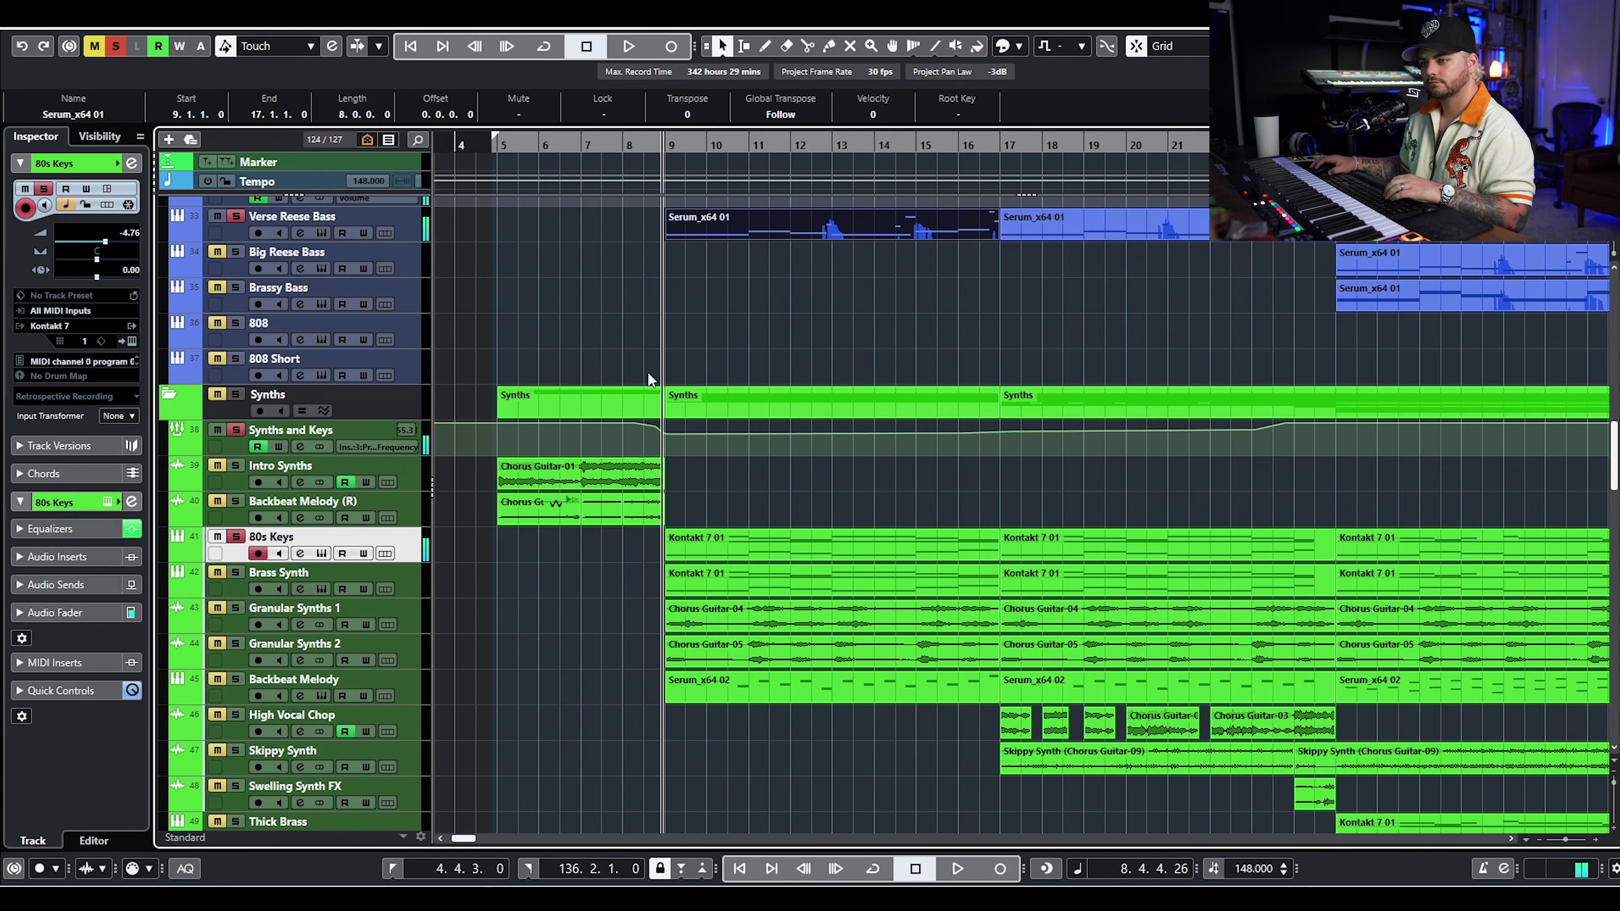
- Solo Brass Synth in place of 80s Keys and Verse Reese Bass, and open its Jup-8 V instrument
left_click(236, 537)
left_click(235, 573)
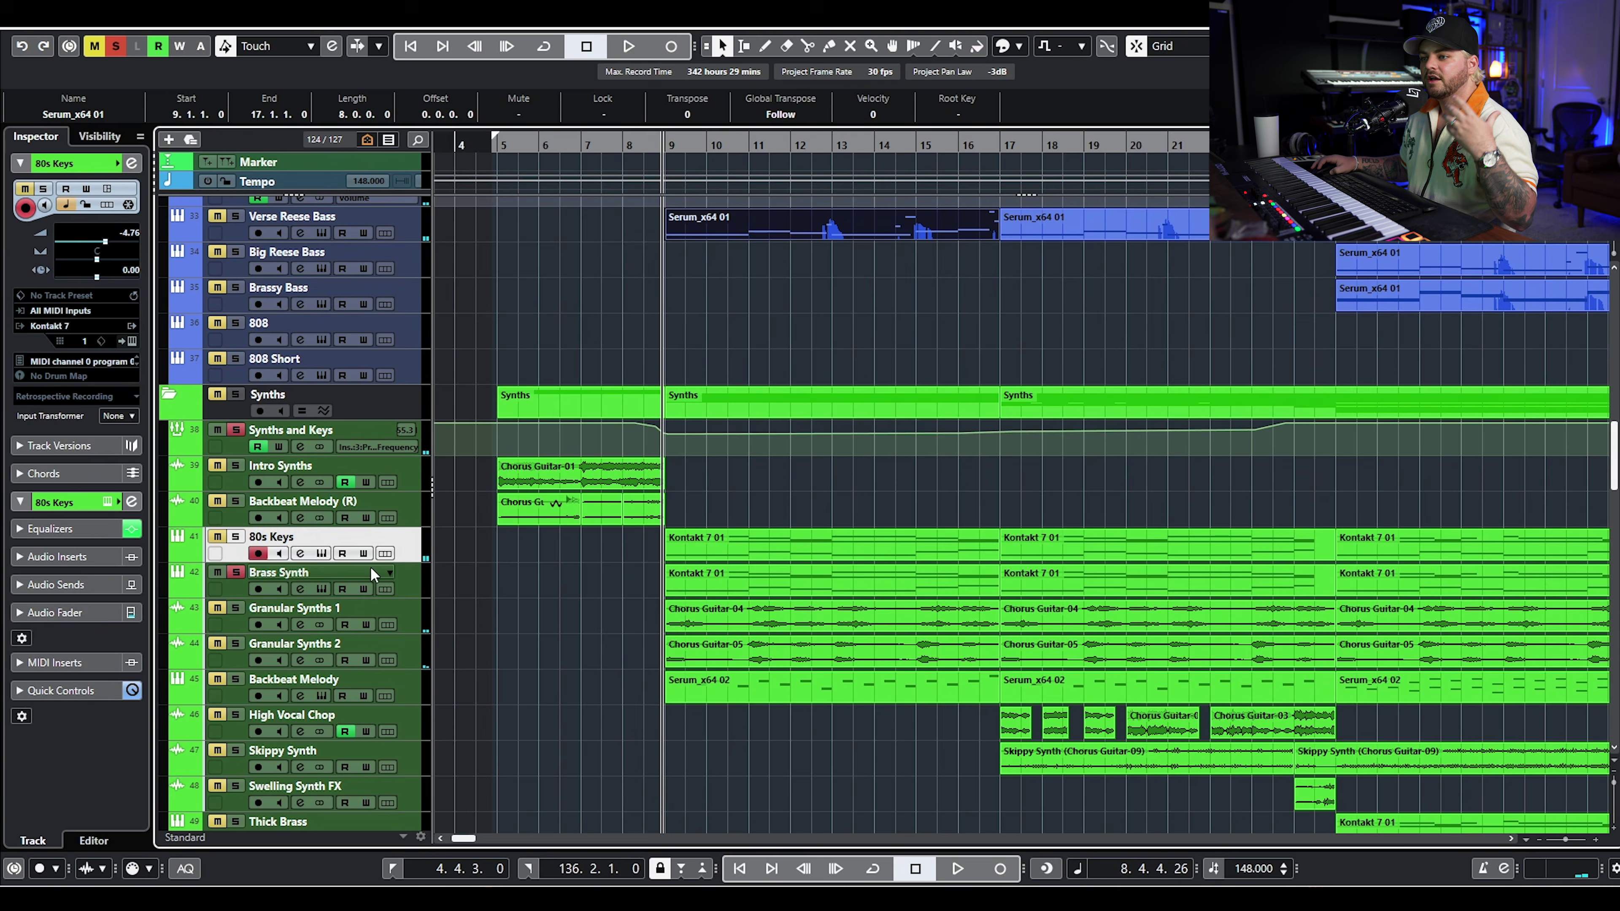
left_click(382, 572)
left_click(320, 589)
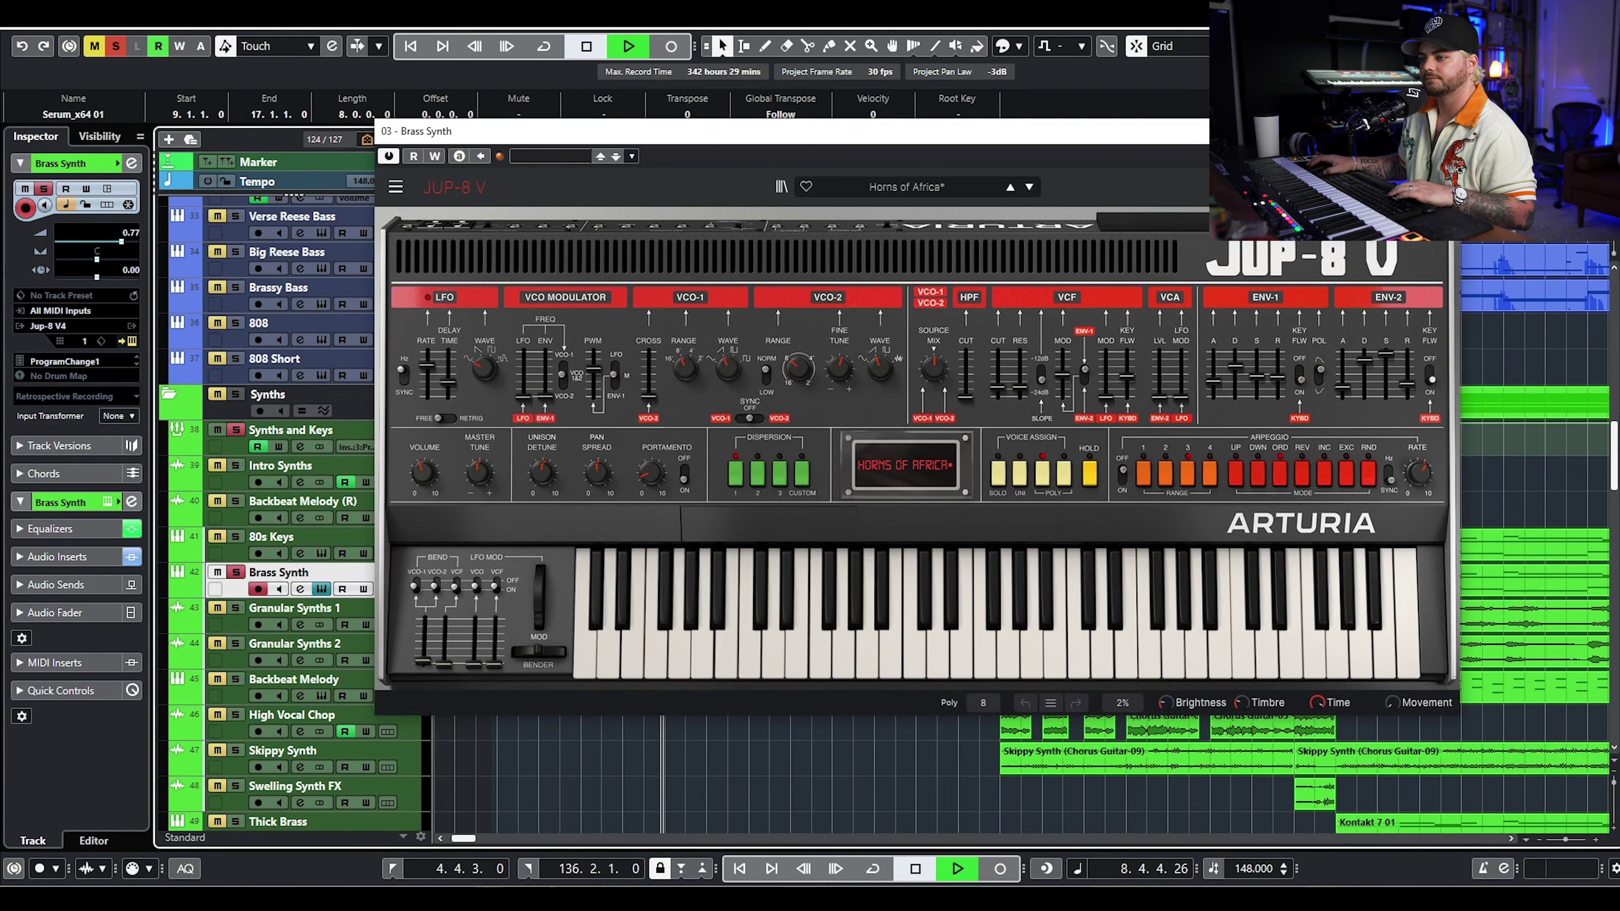
- Play Brass Synth, close its instrument and open the Chorus JUN-6 insert from its channel settings
key("space")
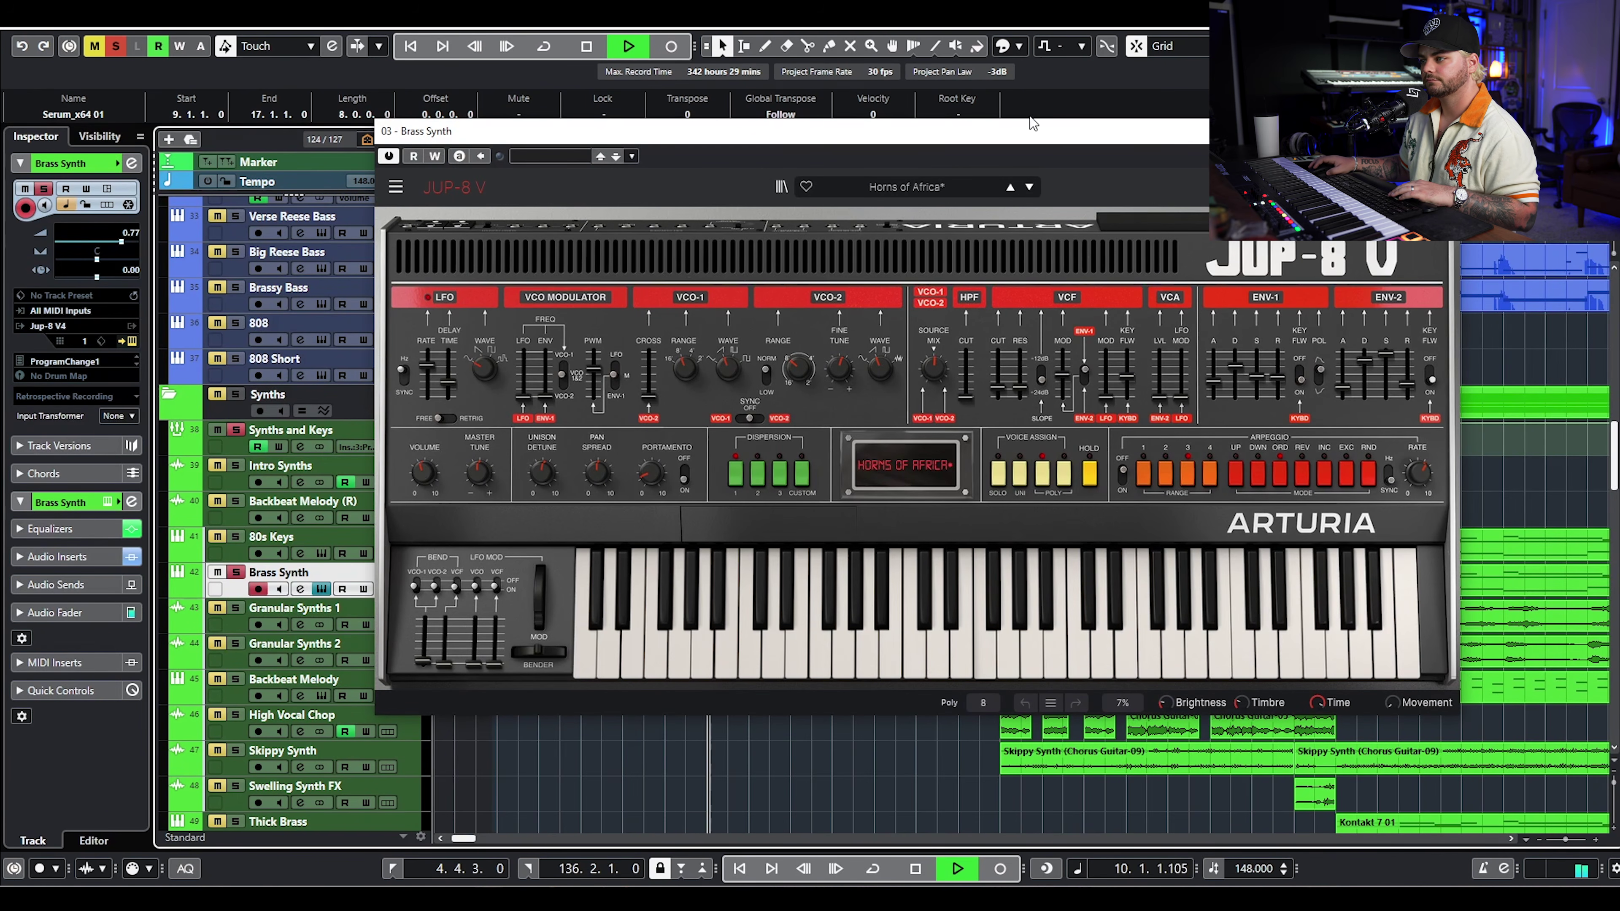
left_click(1447, 131)
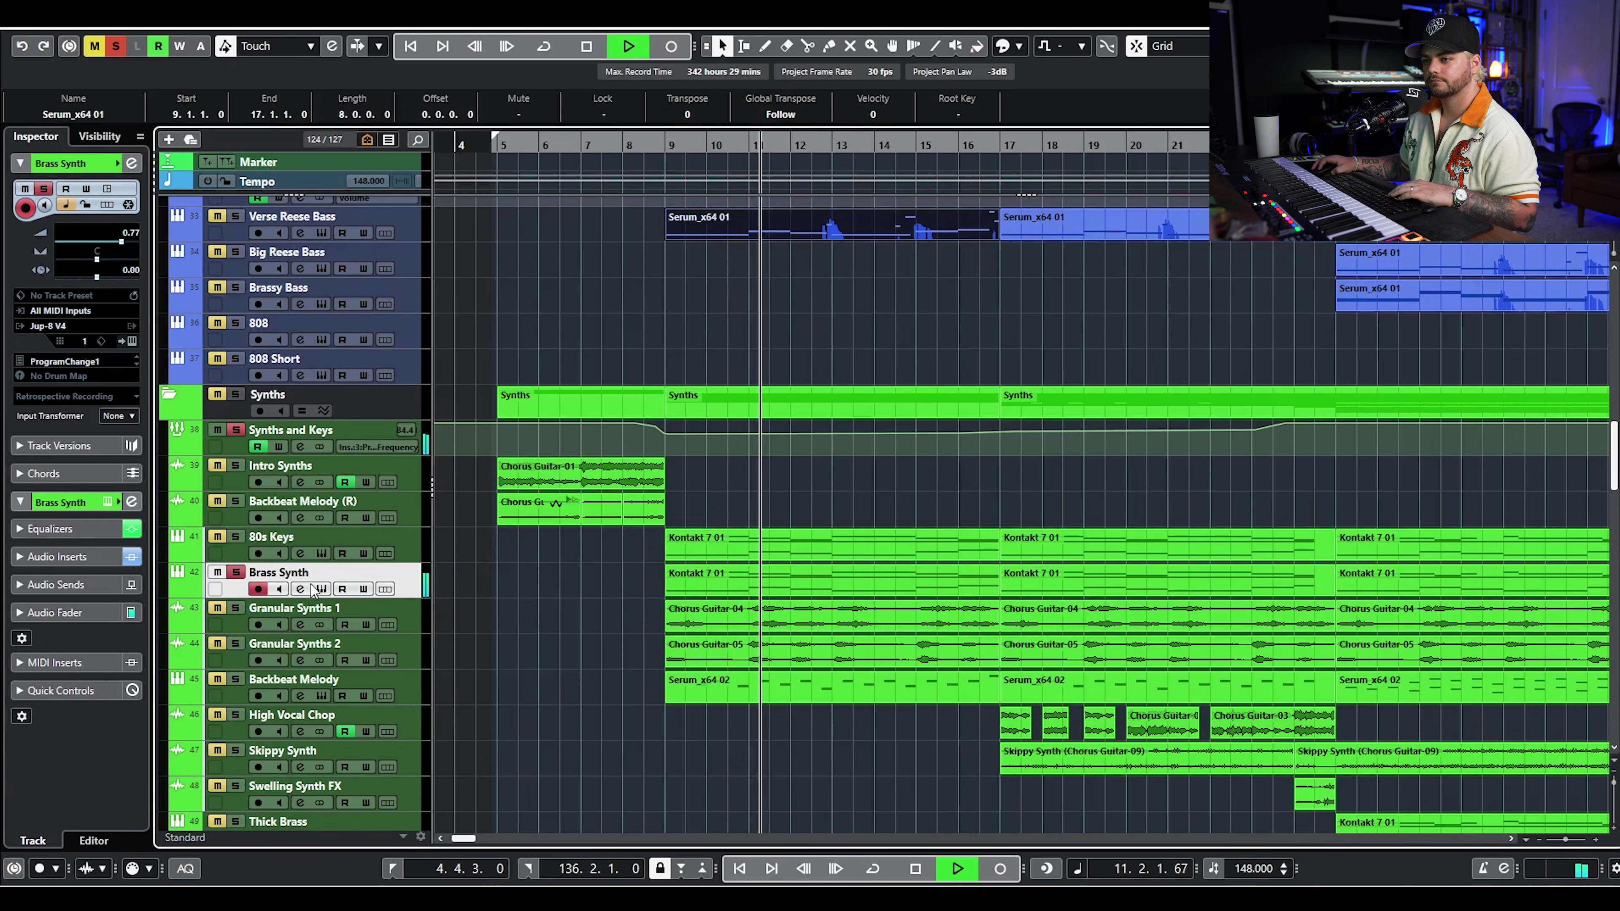
key("e")
key("space")
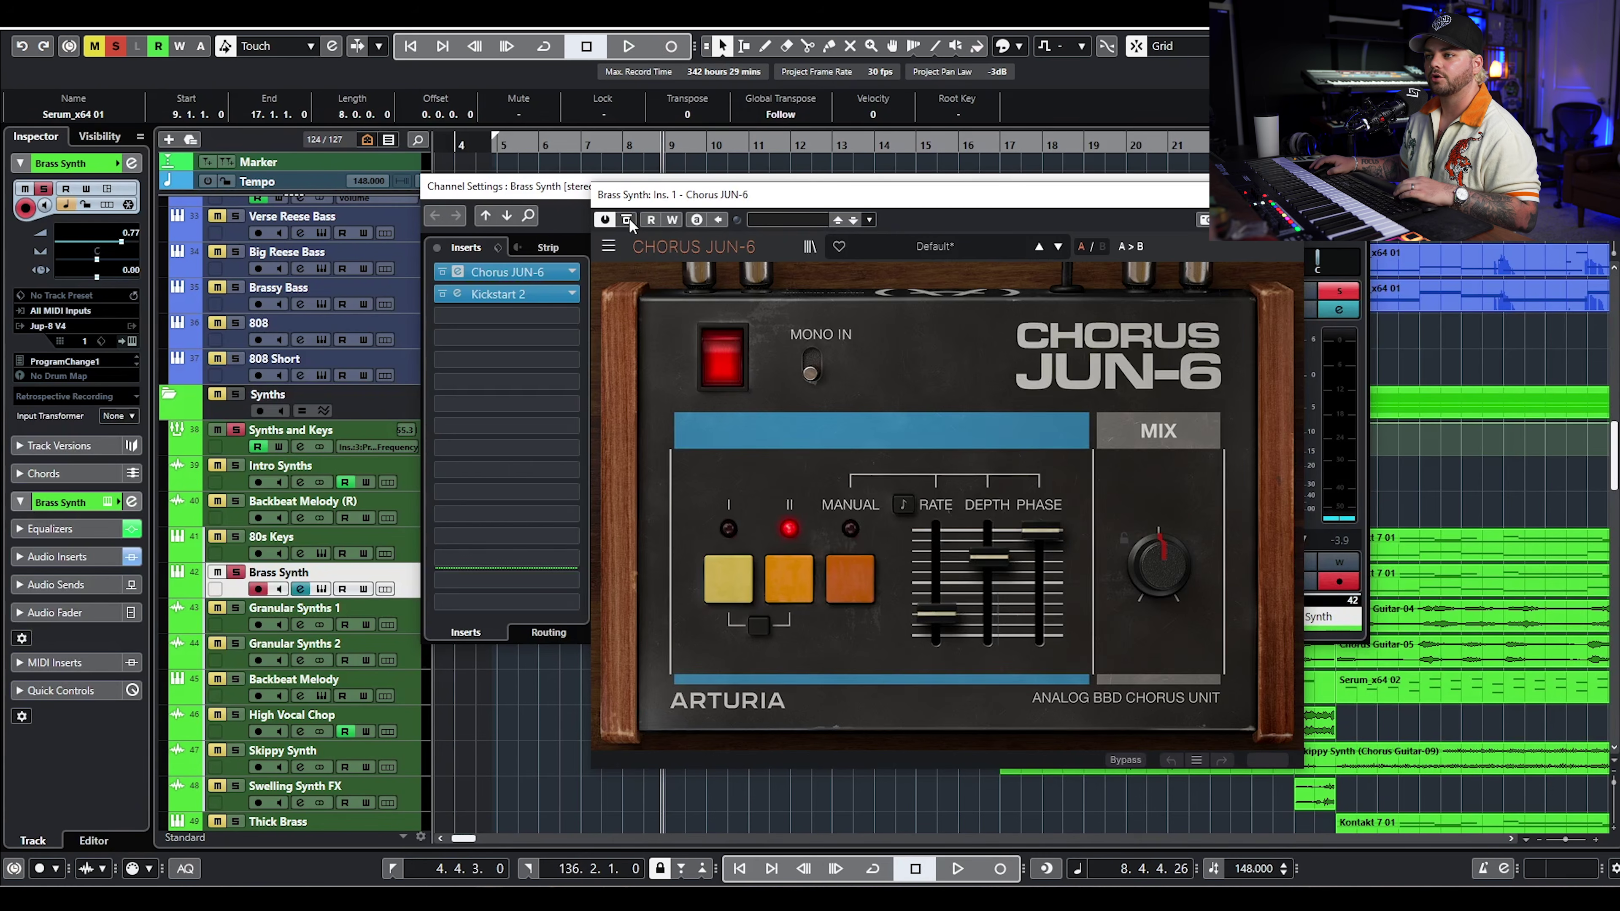
- Compare Brass Synth with Chorus JUN-6 bypassed and active during playback, closing the plug-in and channel settings when finished
left_click(628, 219)
key("space")
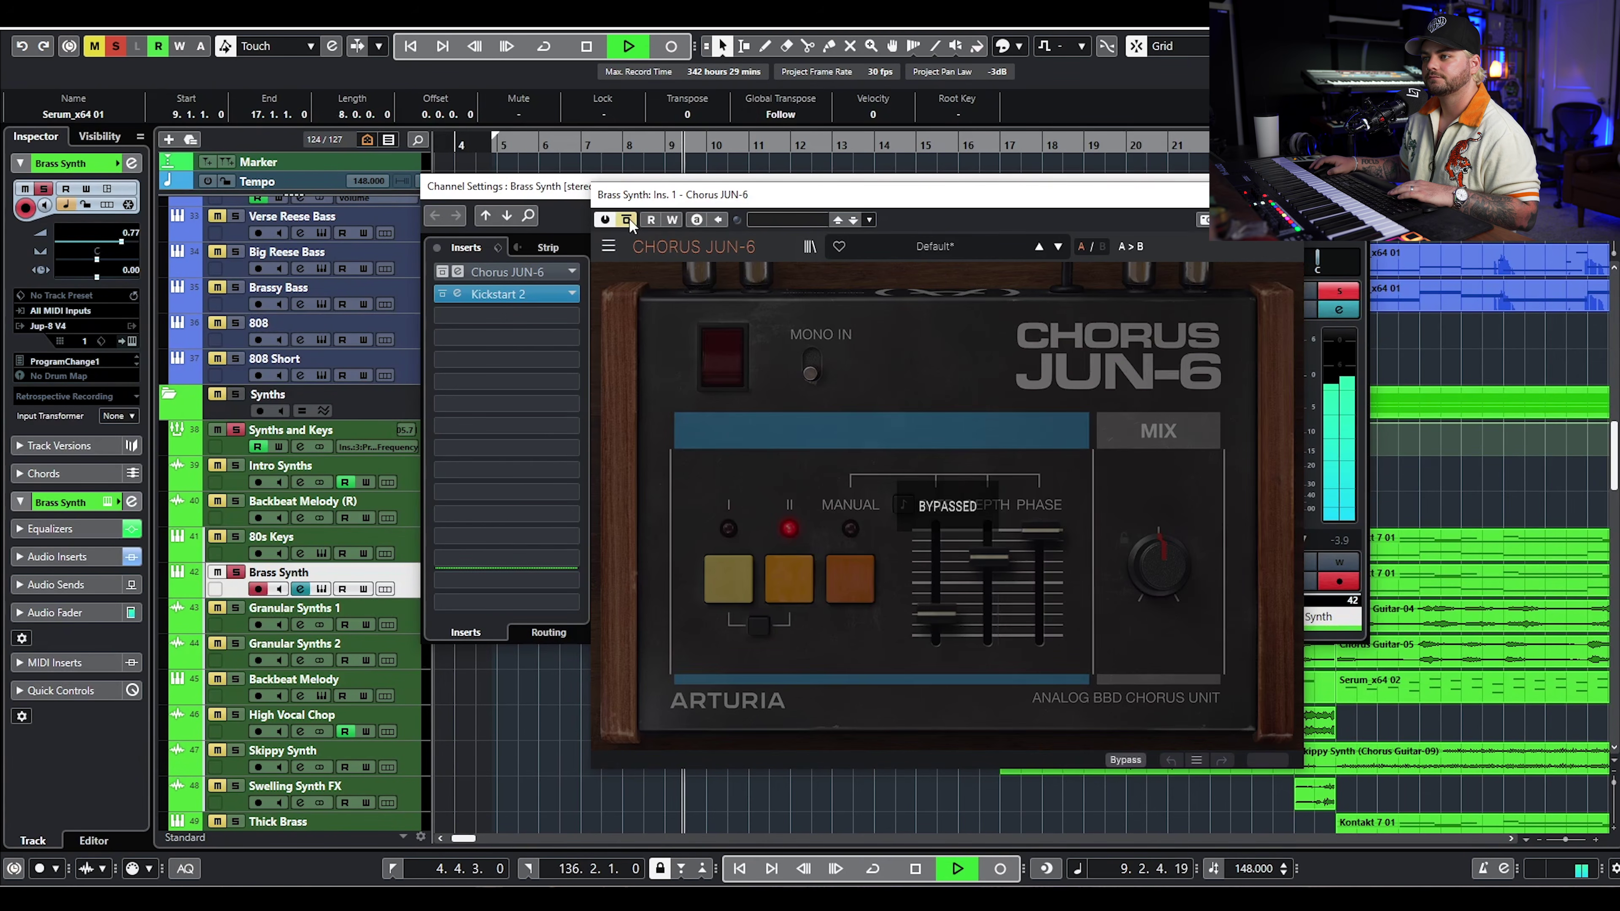
left_click(629, 218)
key("space")
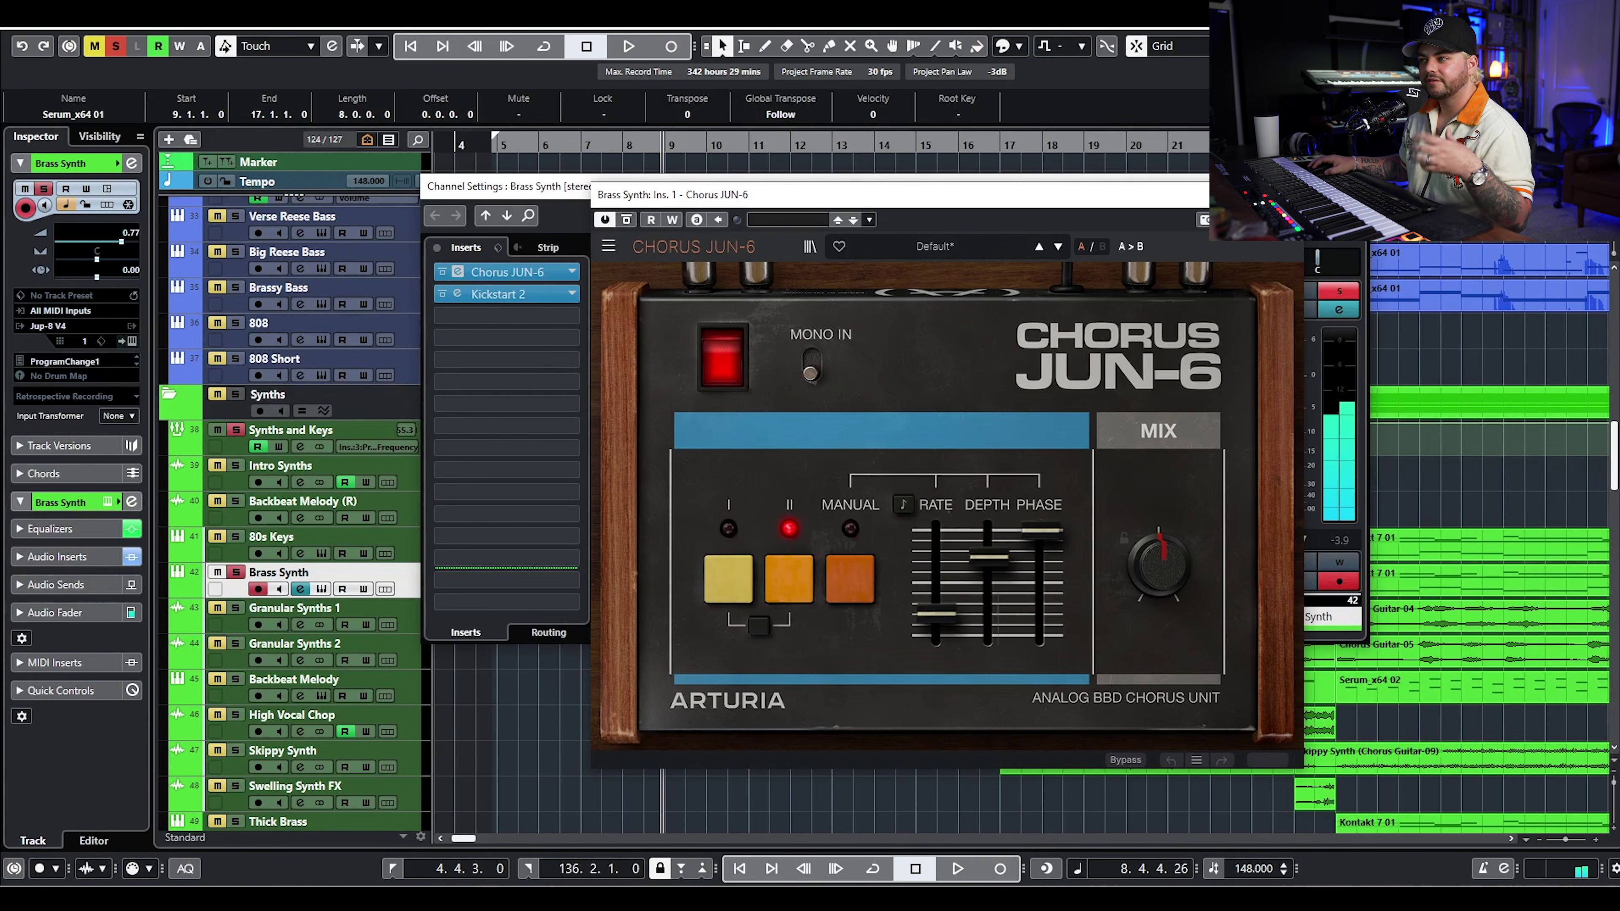
key("Escape")
key("Escape")
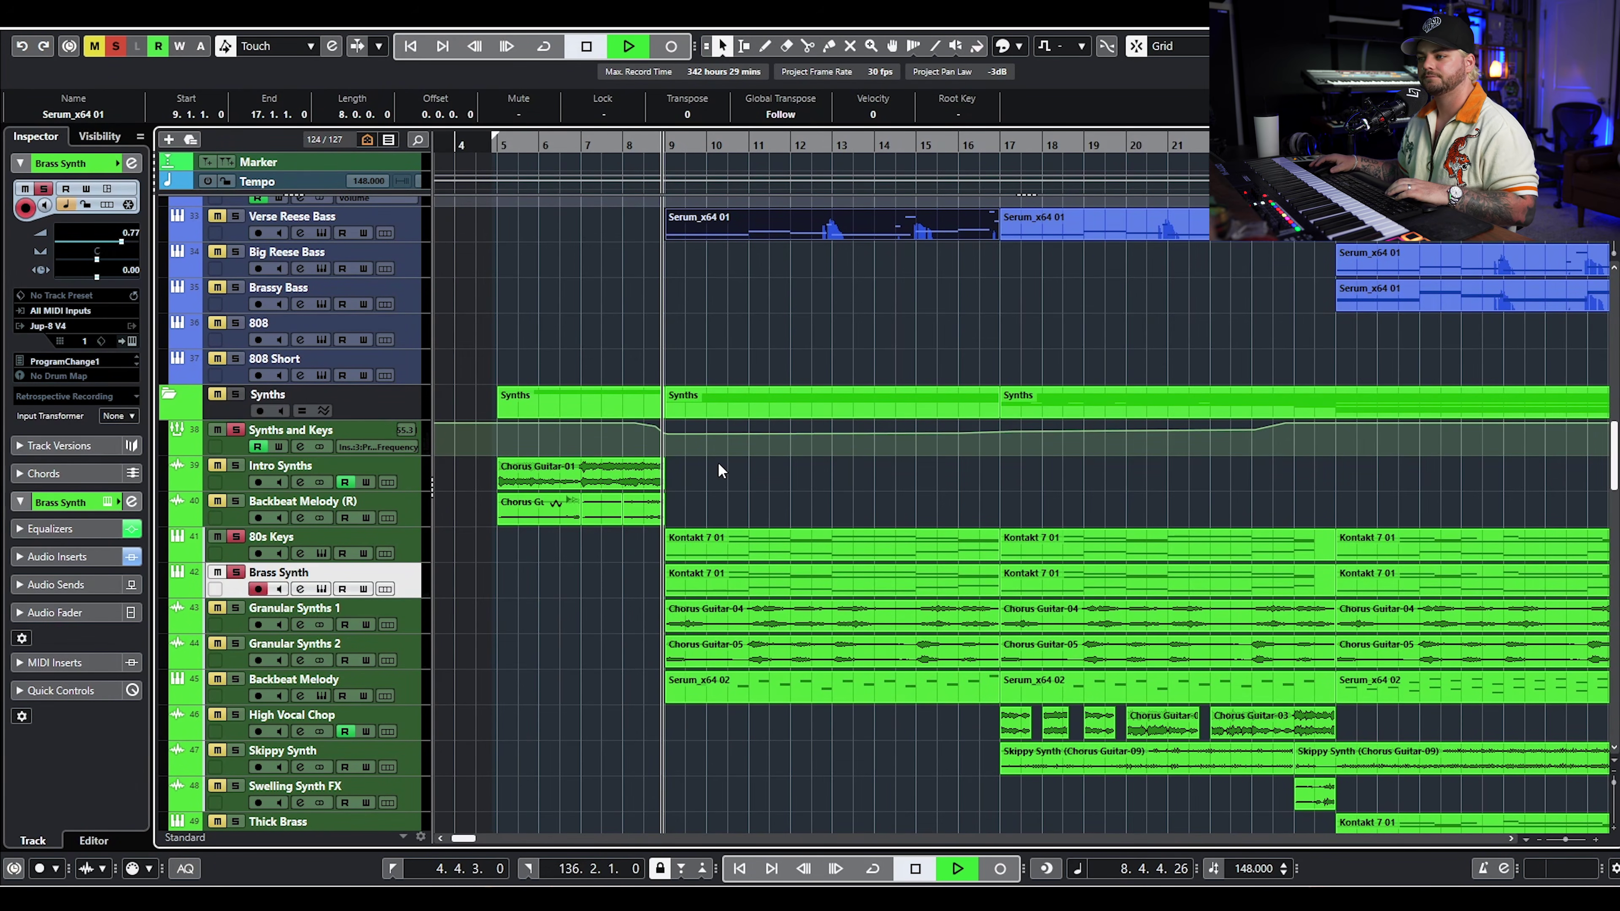
- Play 80s Keys together with Brass Synth and inspect the first Pro-Q 3 insert on the Synths and Keys group, closing its windows when finished
key("space")
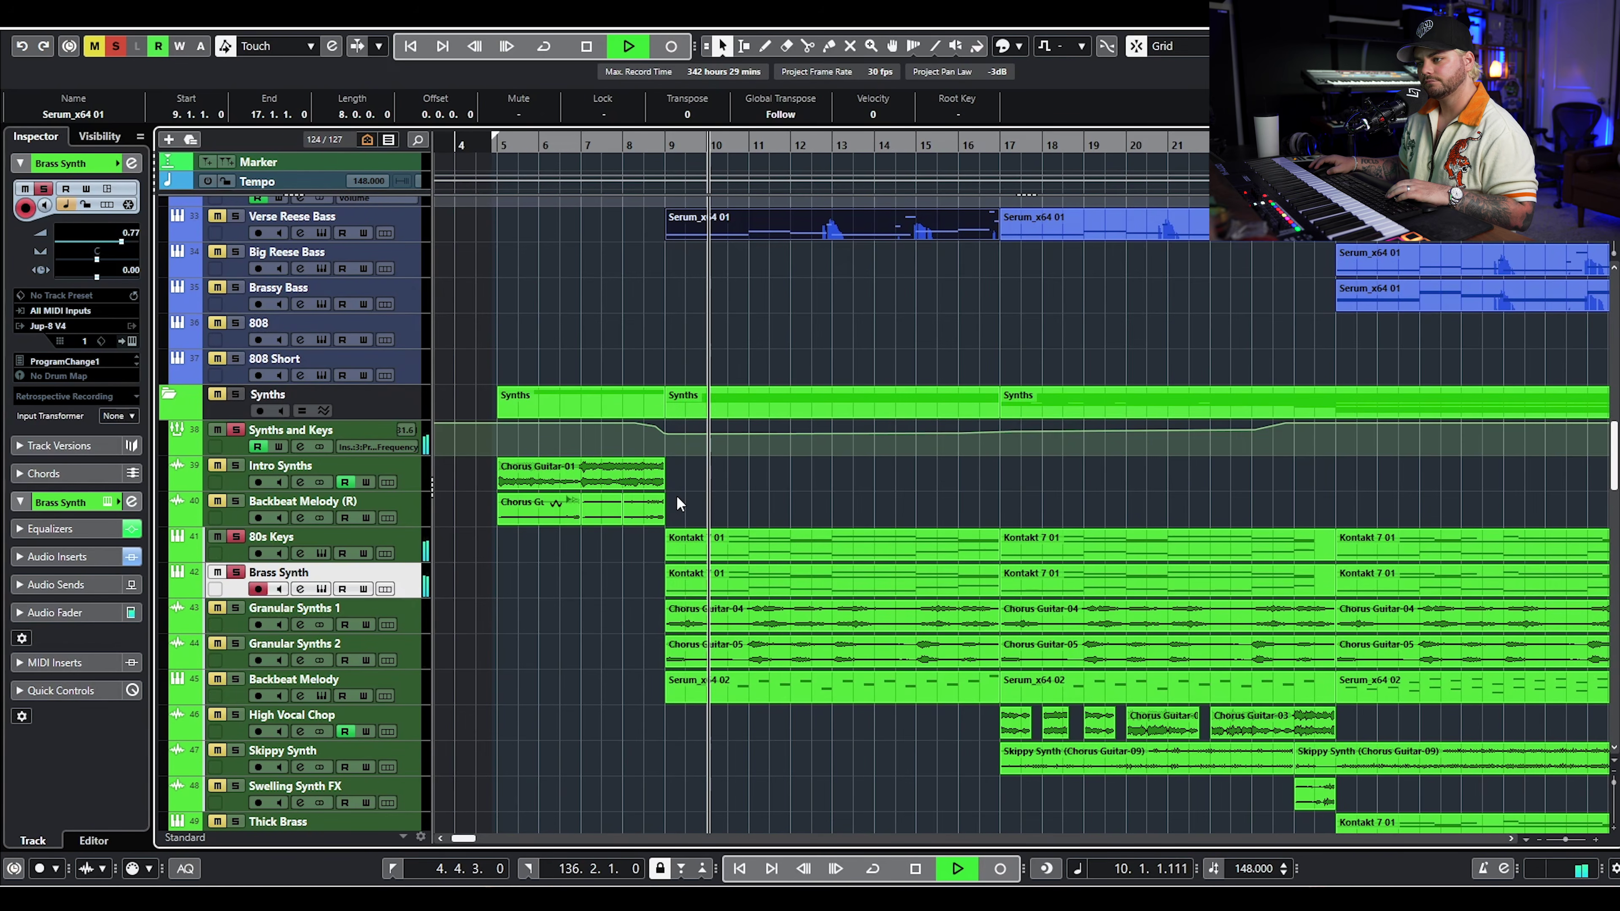
key("space")
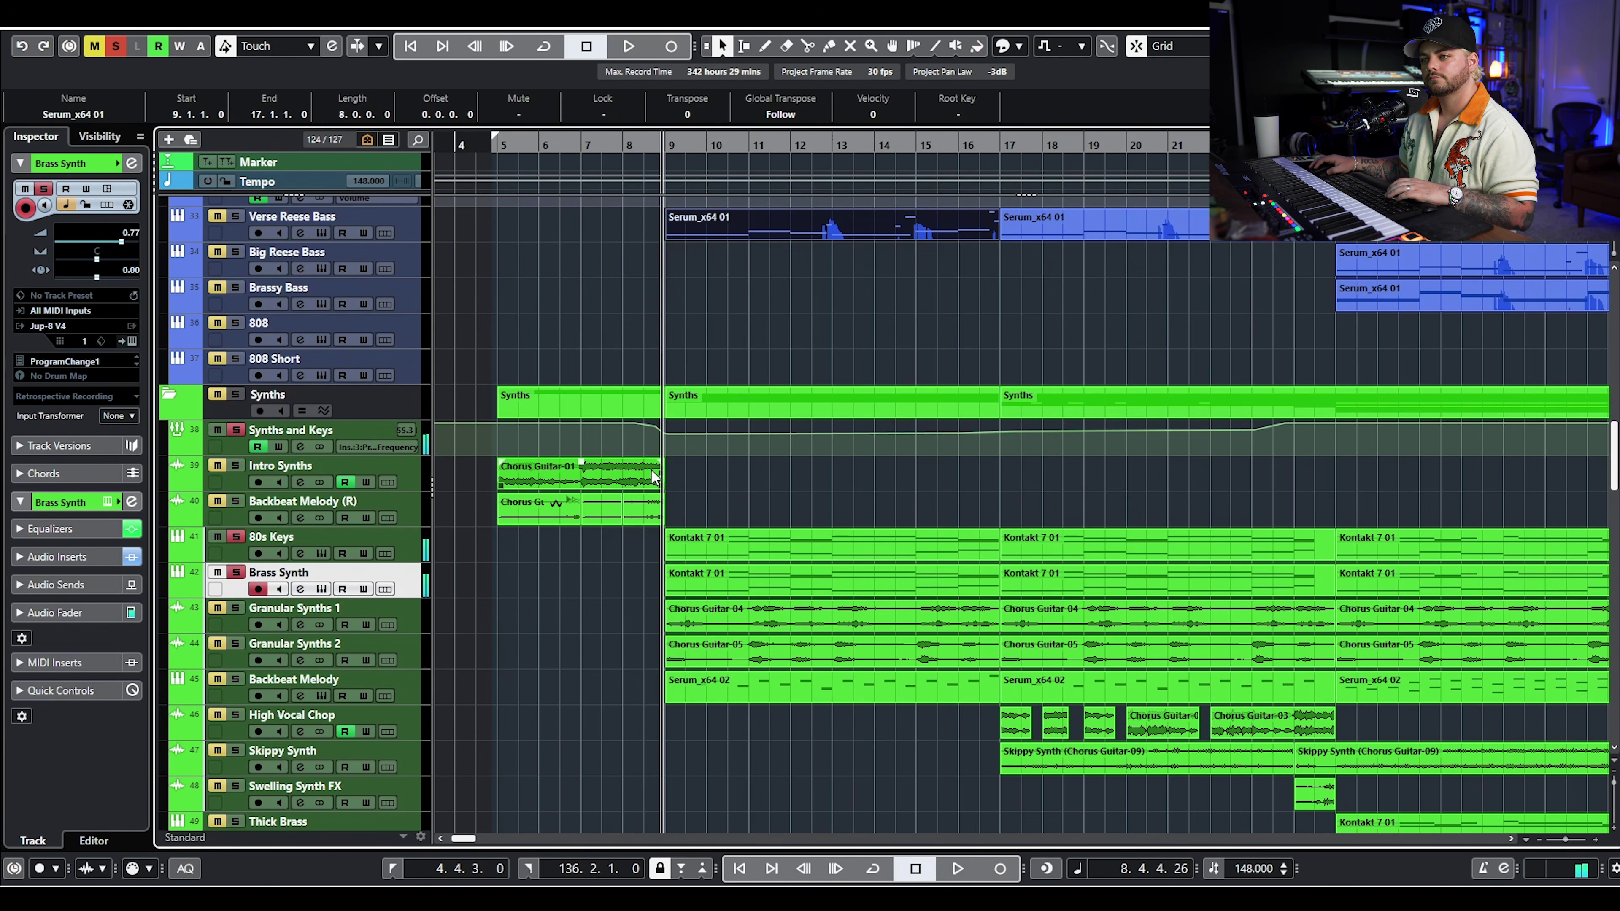
left_click(300, 446)
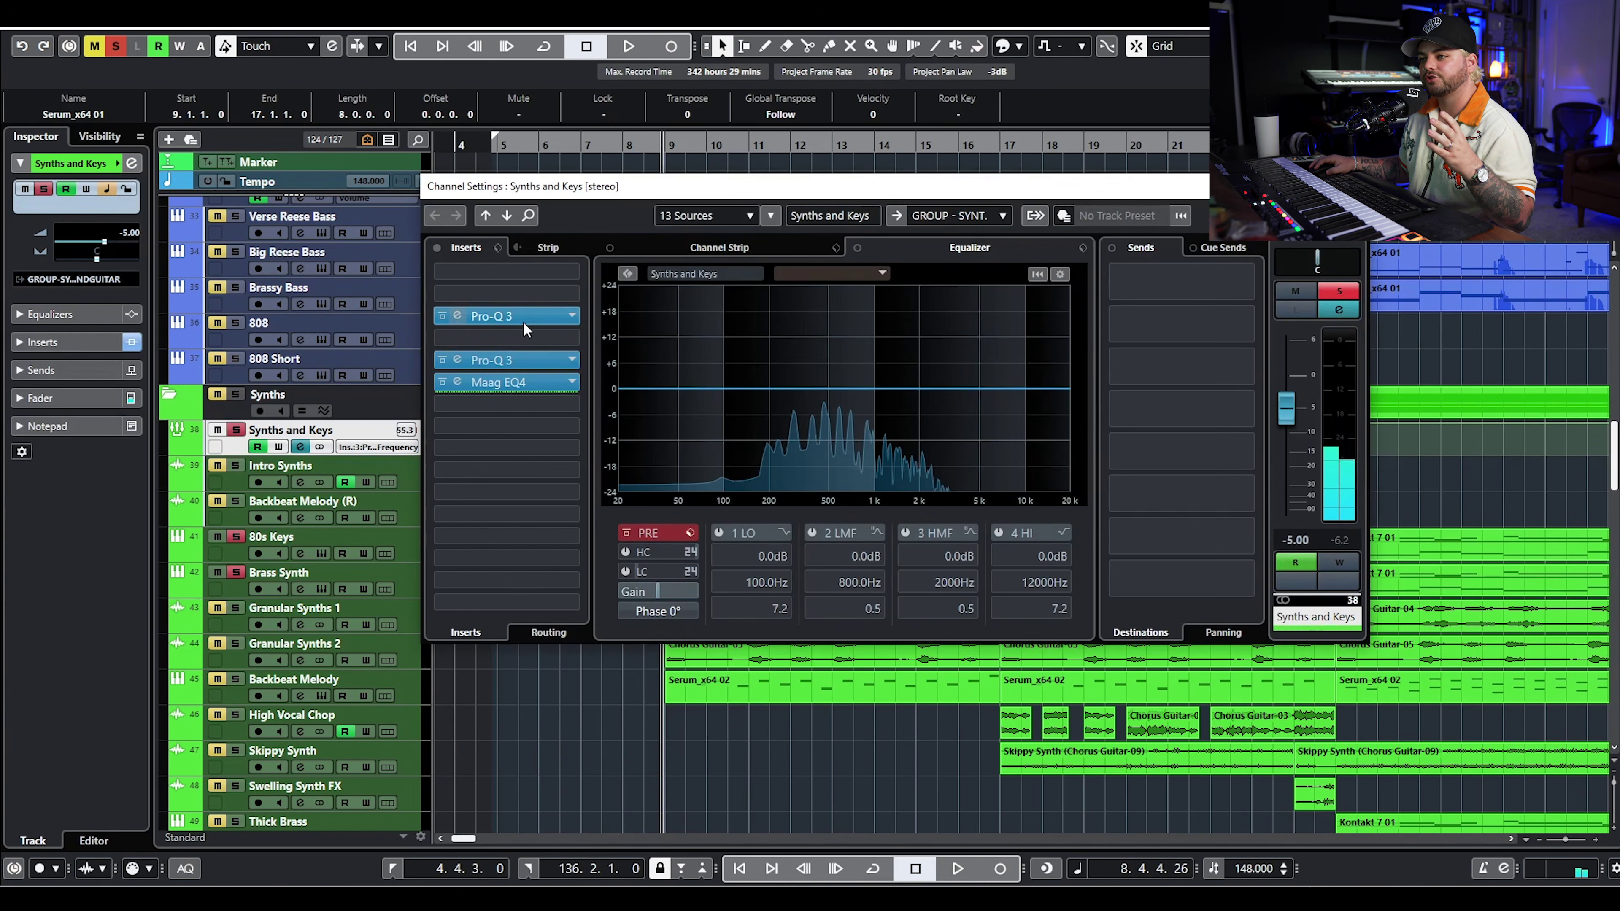
left_click(457, 315)
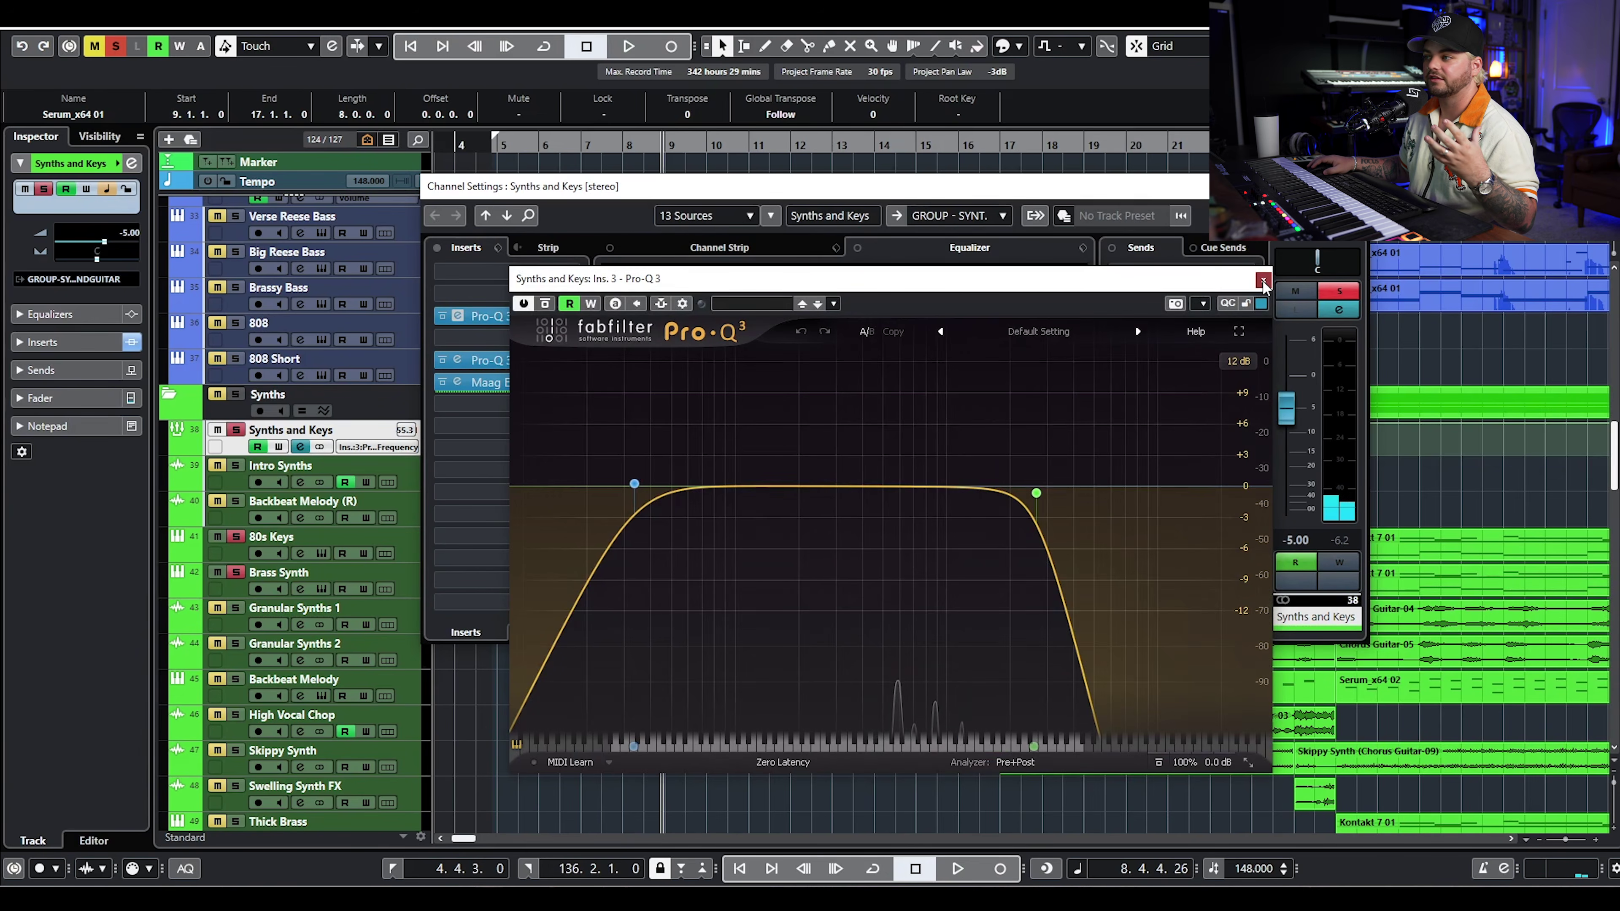
left_click(1262, 280)
left_click(1355, 186)
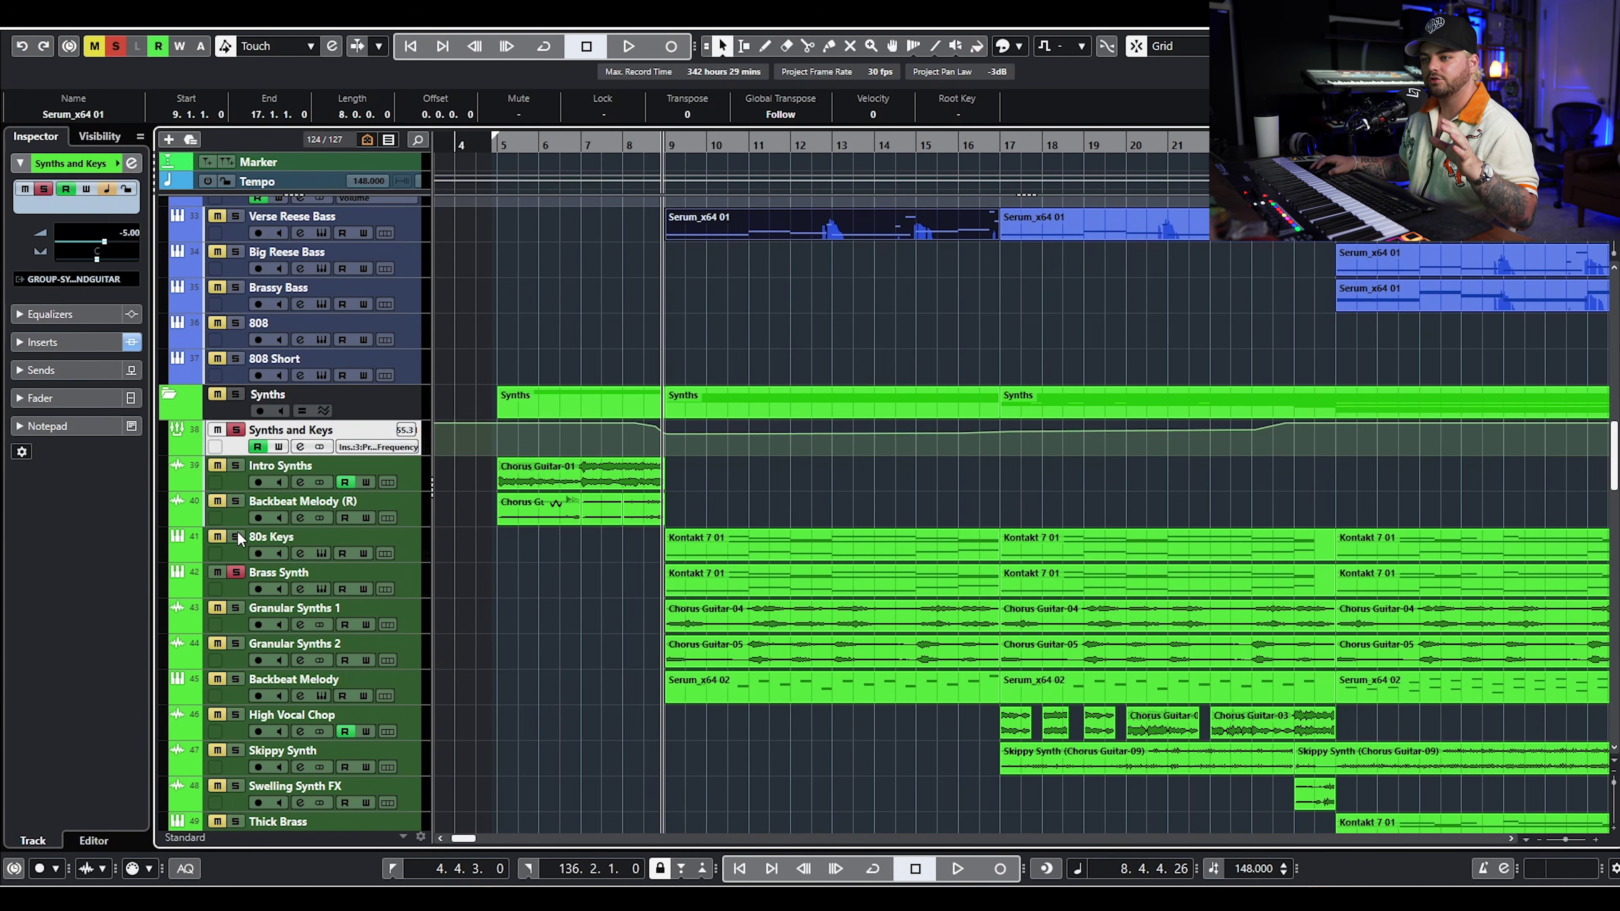
- Solo Granular Synths 1 in place of 80s Keys and Brass Synth, and check its inserts and equalizer in the channel settings
left_click(236, 573)
left_click(236, 607)
left_click(440, 617)
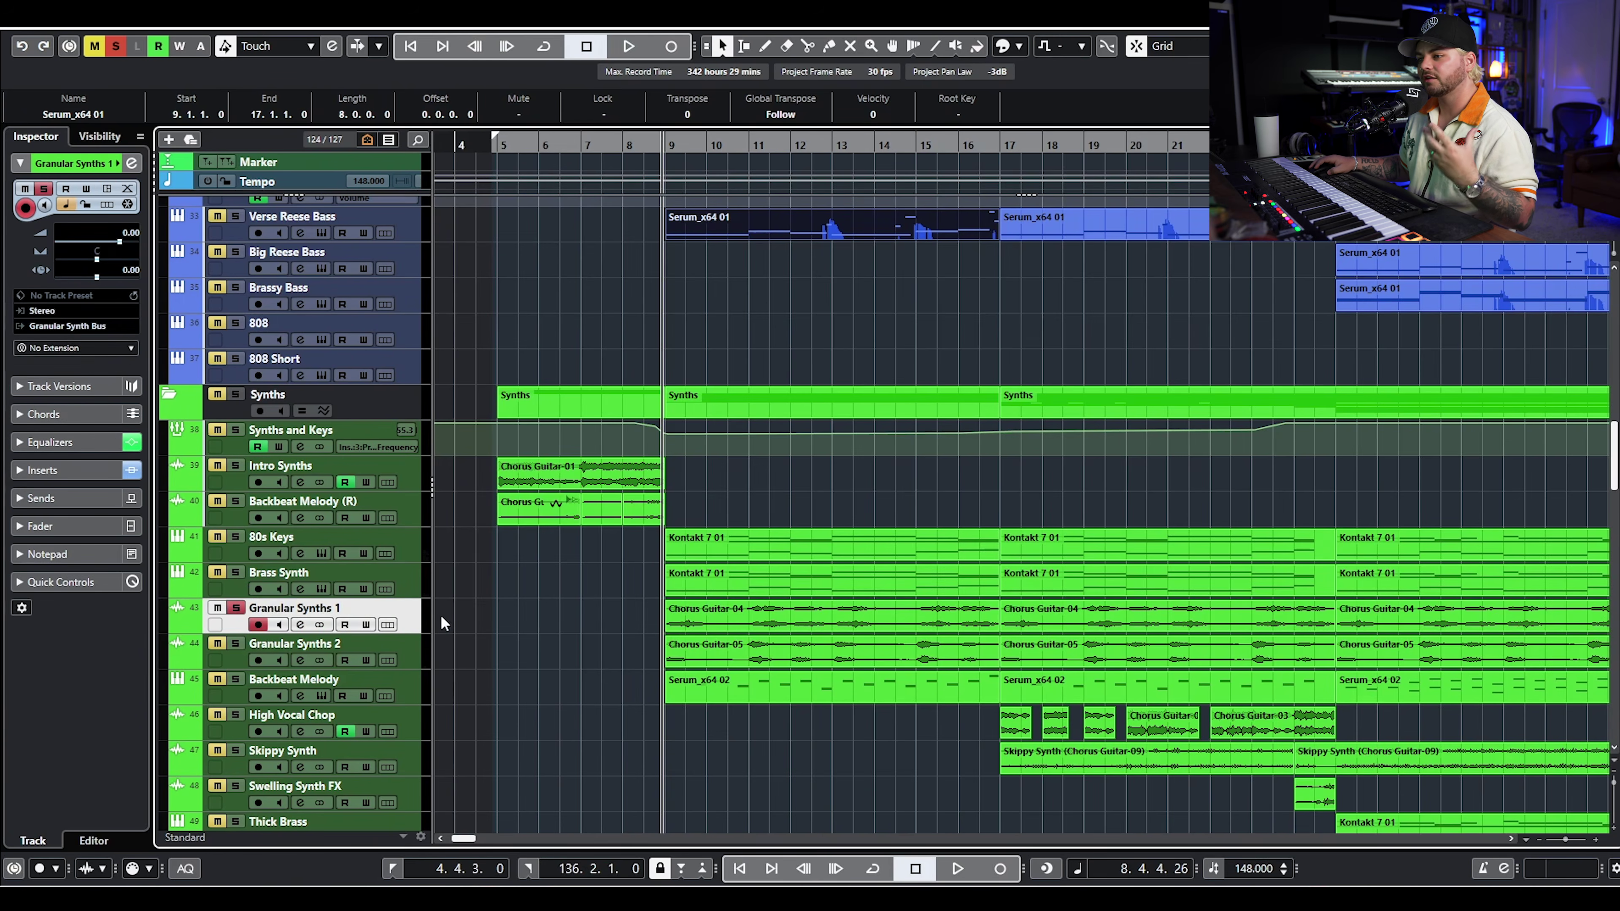
left_click(301, 624)
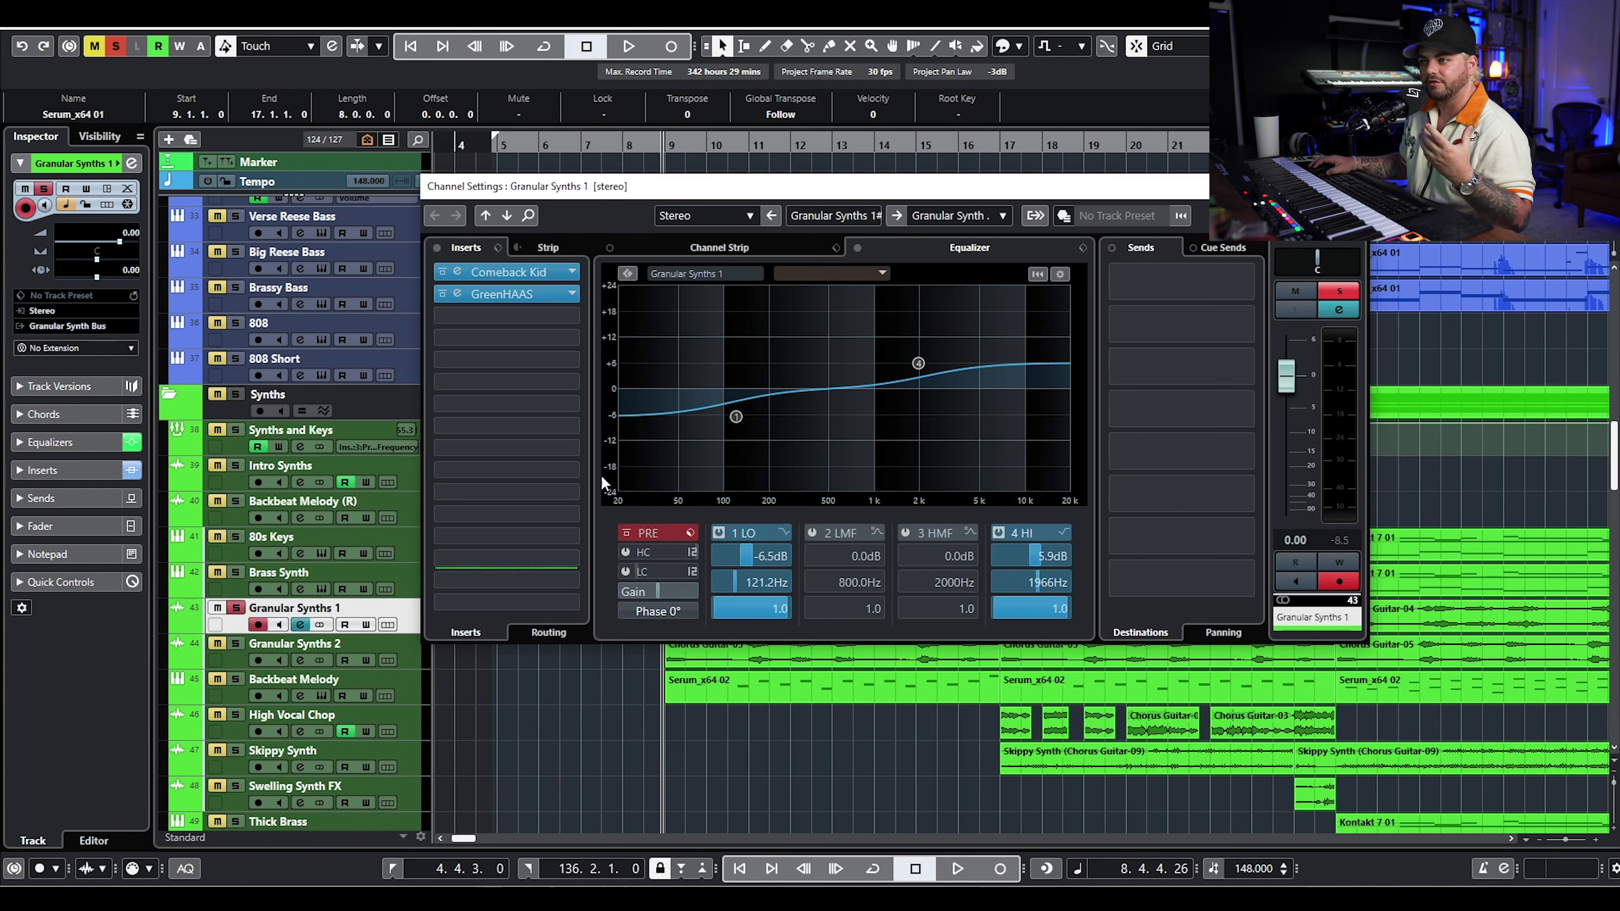
left_click(1351, 186)
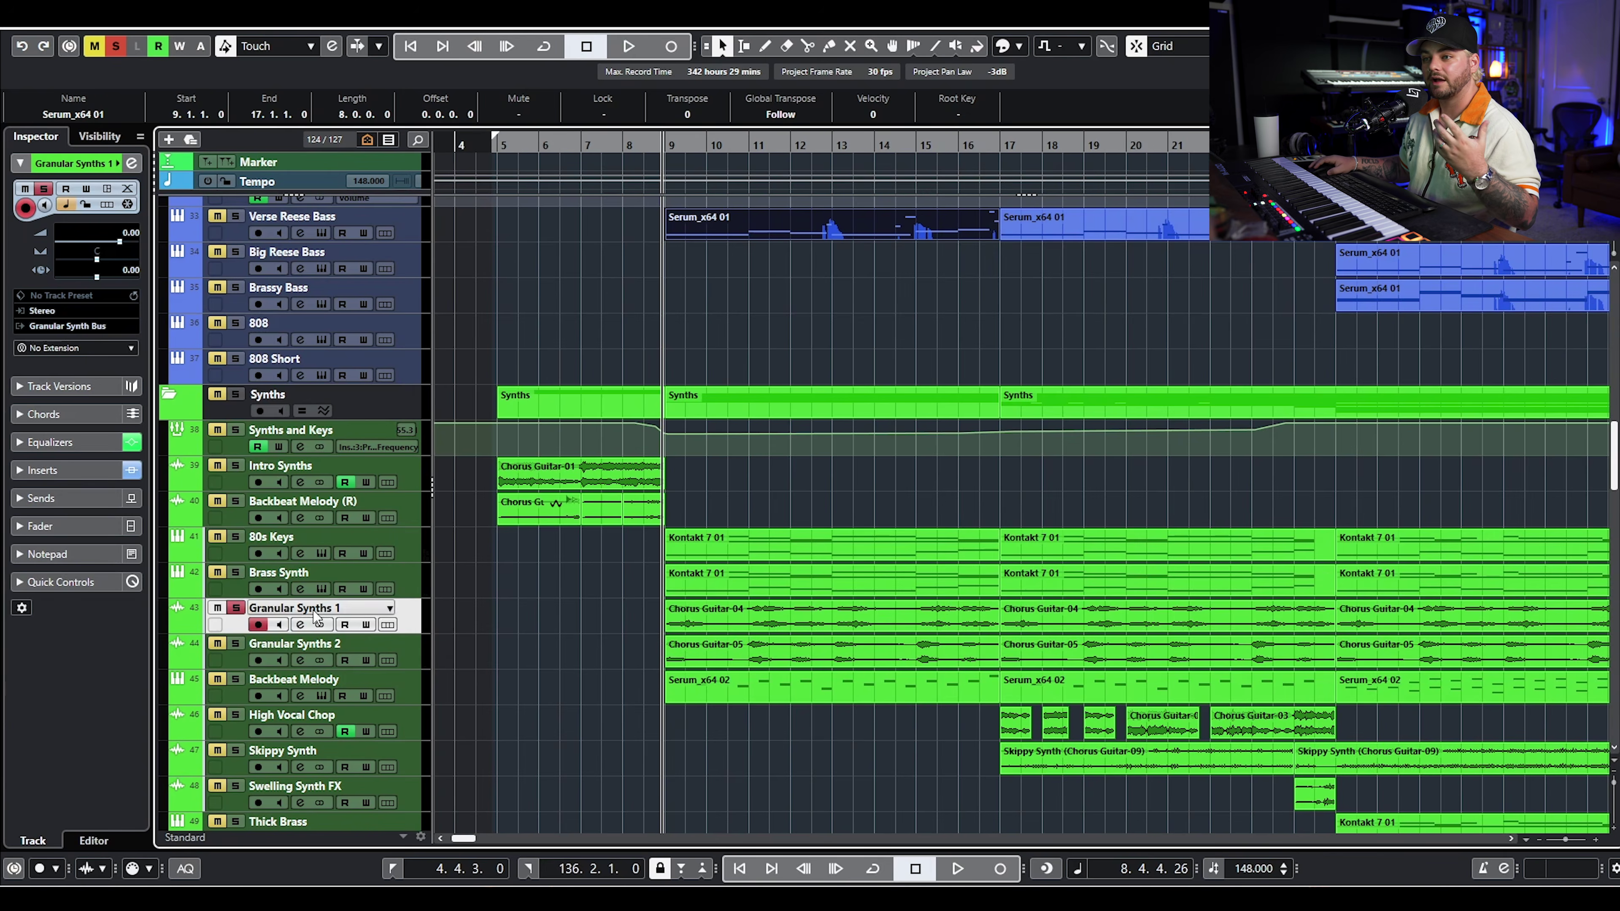
- Bypass the inserts and equalizer of Granular Synths 1 and play the dry track
left_click(132, 470)
left_click(132, 442)
left_click(511, 575)
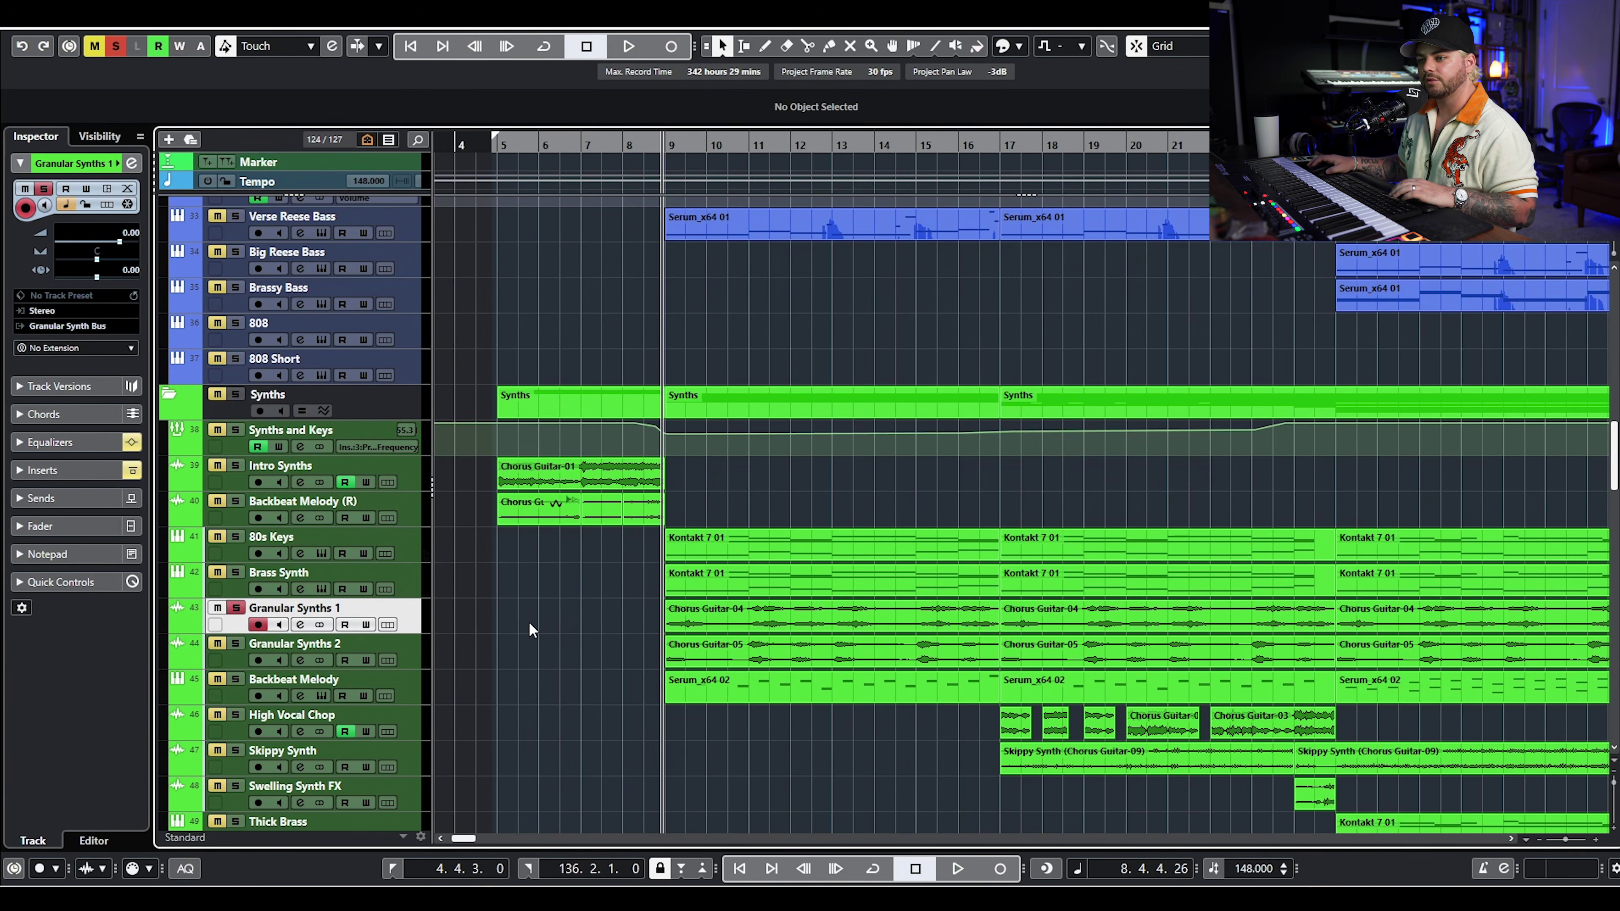
key("space")
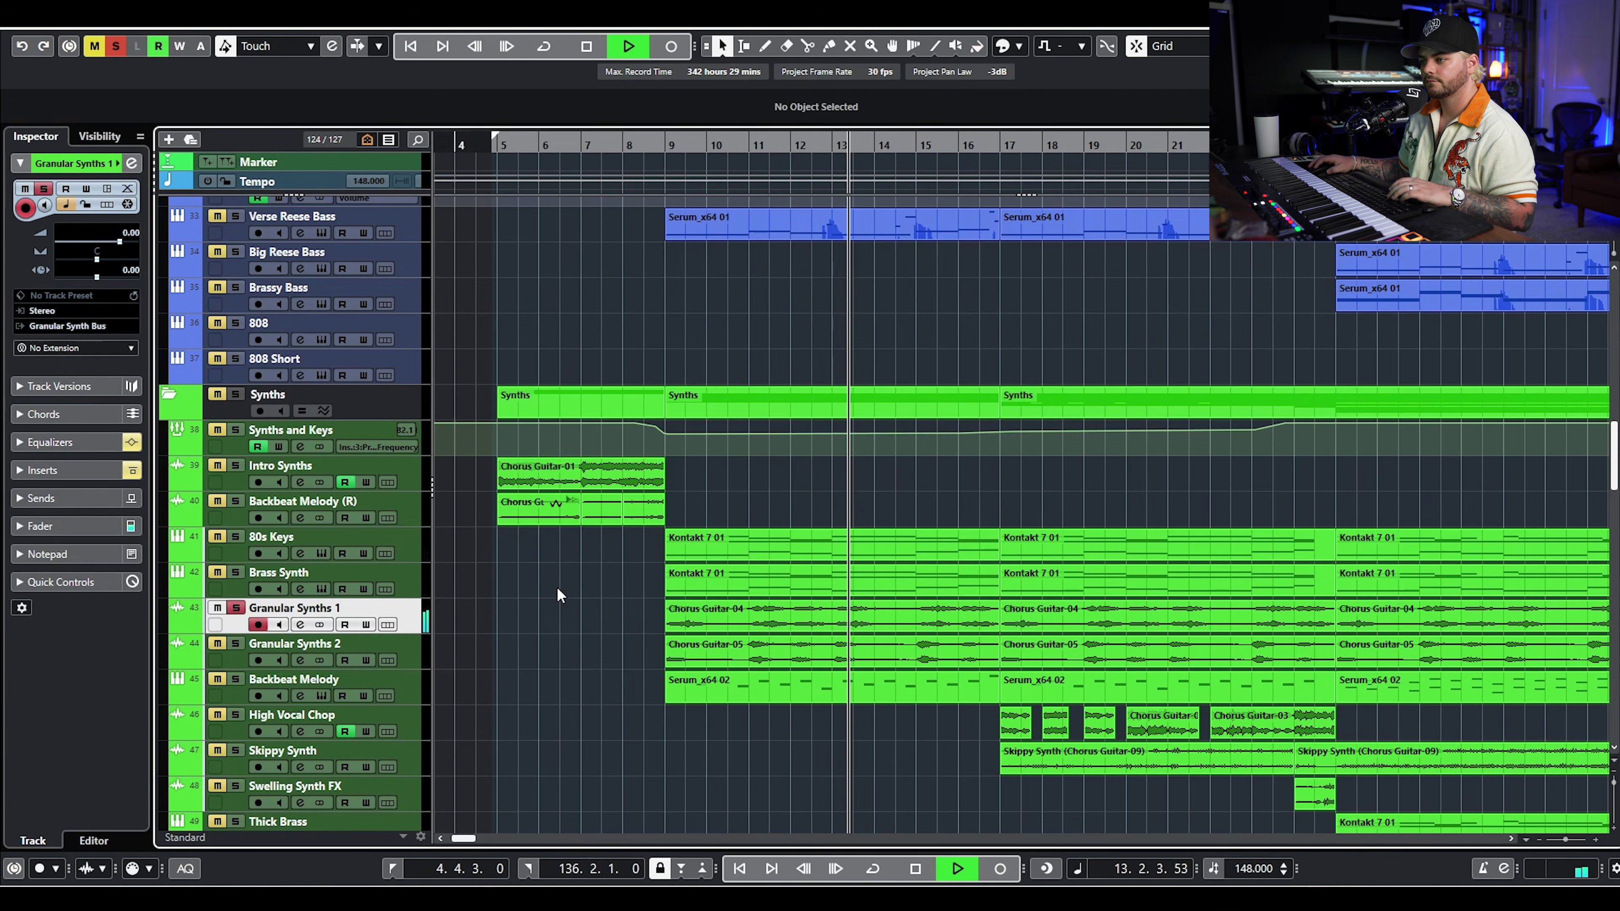
key("space")
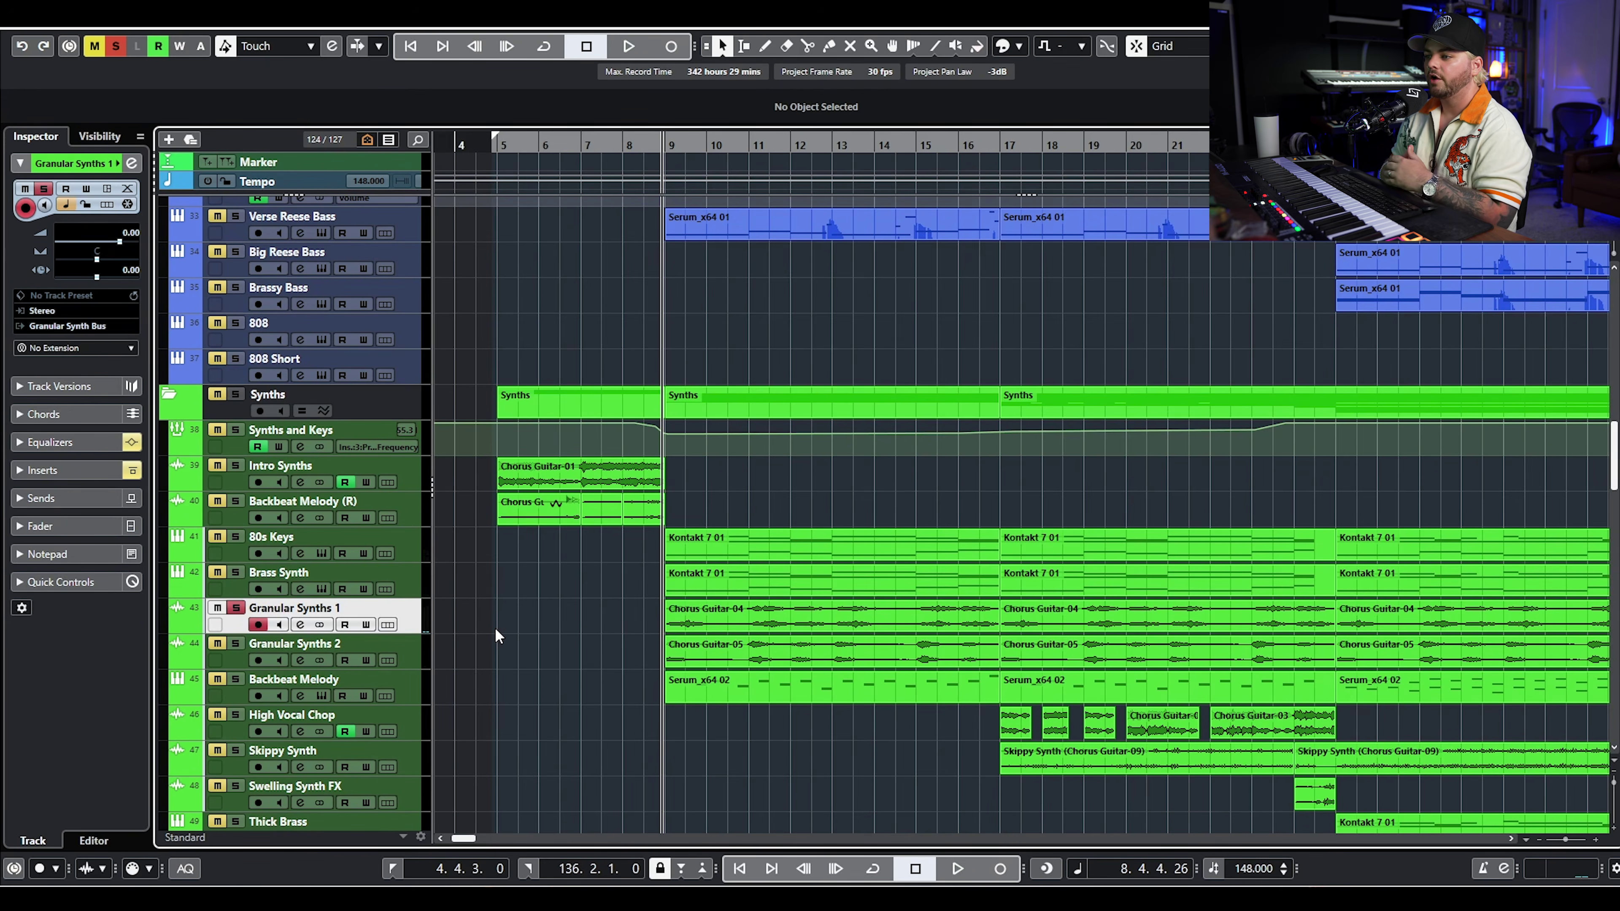
- Open the Comeback Kid insert on Granular Synths 1 and play the track with only this effect active
left_click(300, 625)
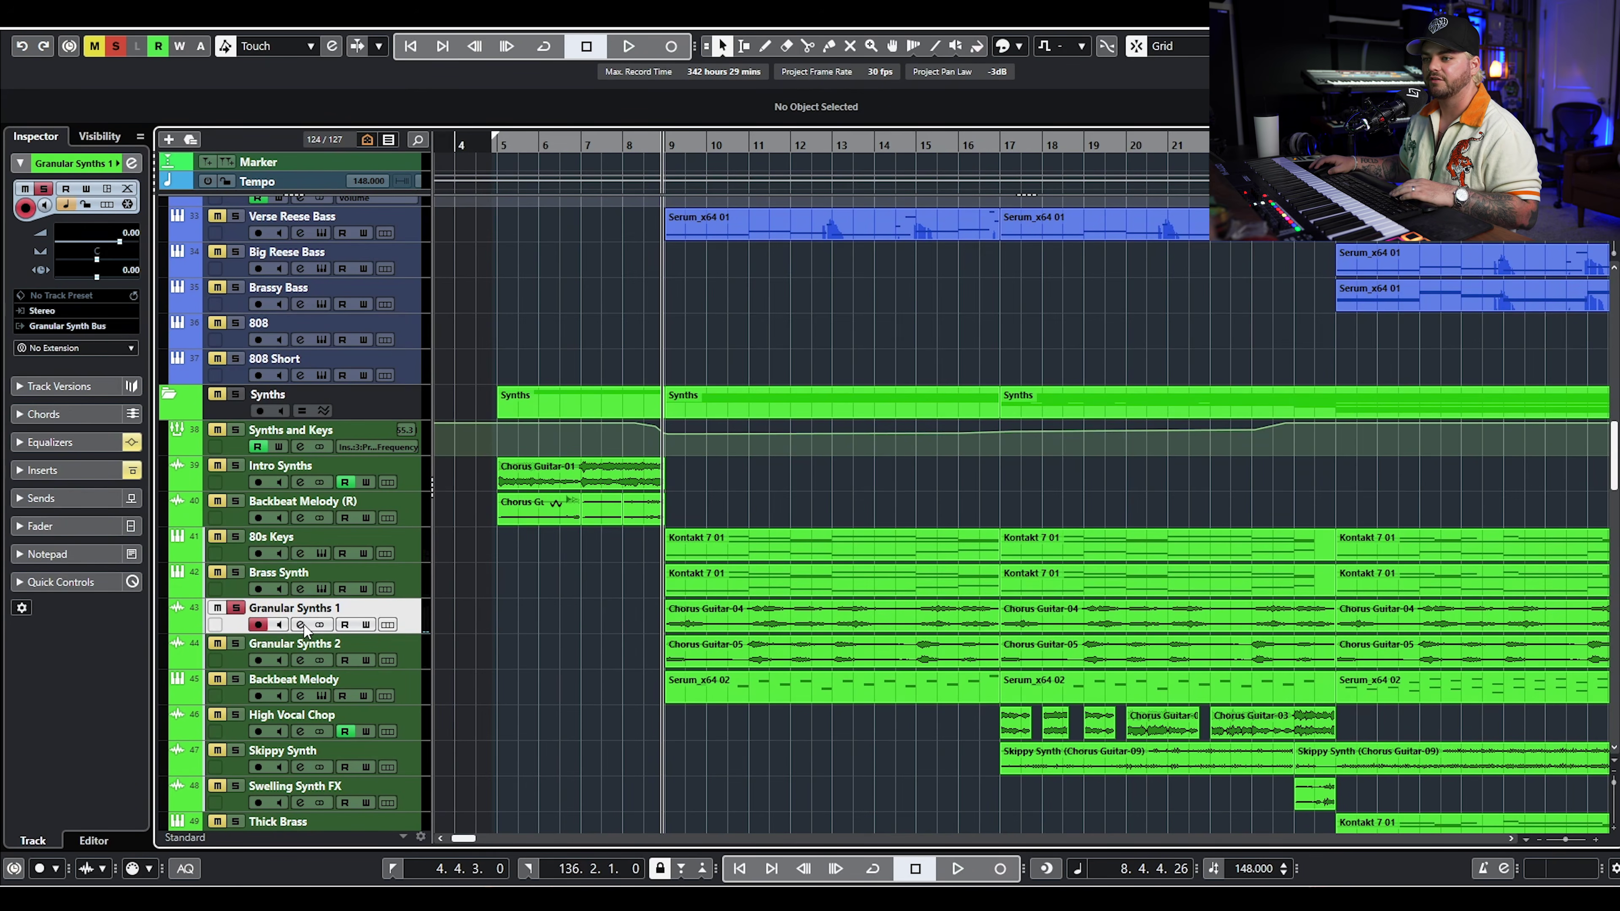
left_click(528, 272)
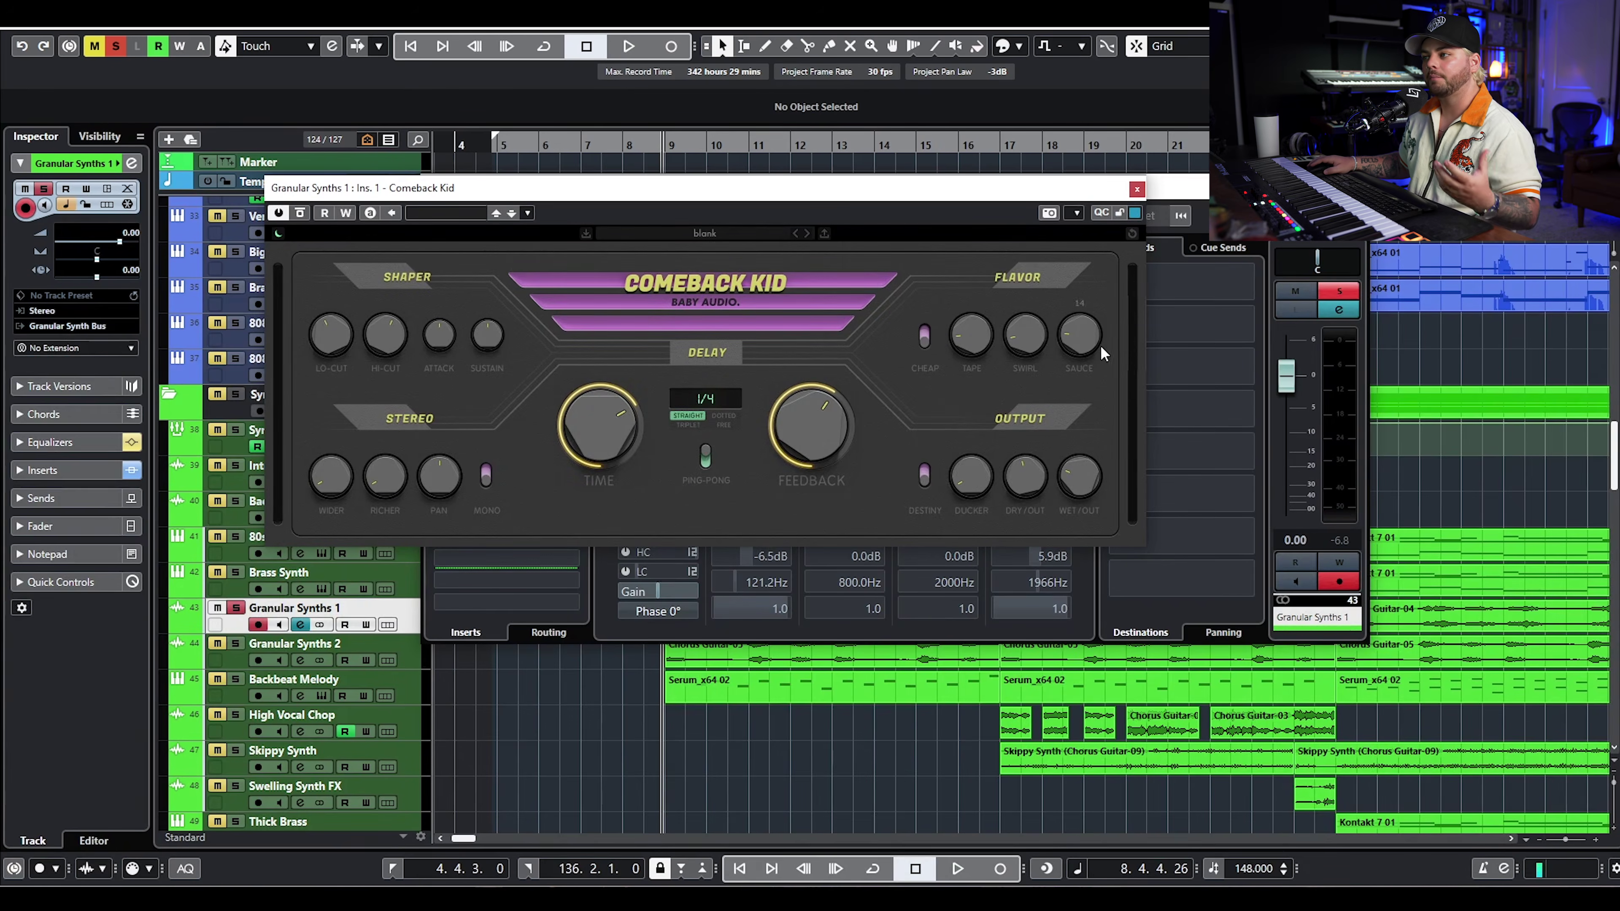
key("Escape")
left_click_drag(1012, 200, 1134, 205)
key("space")
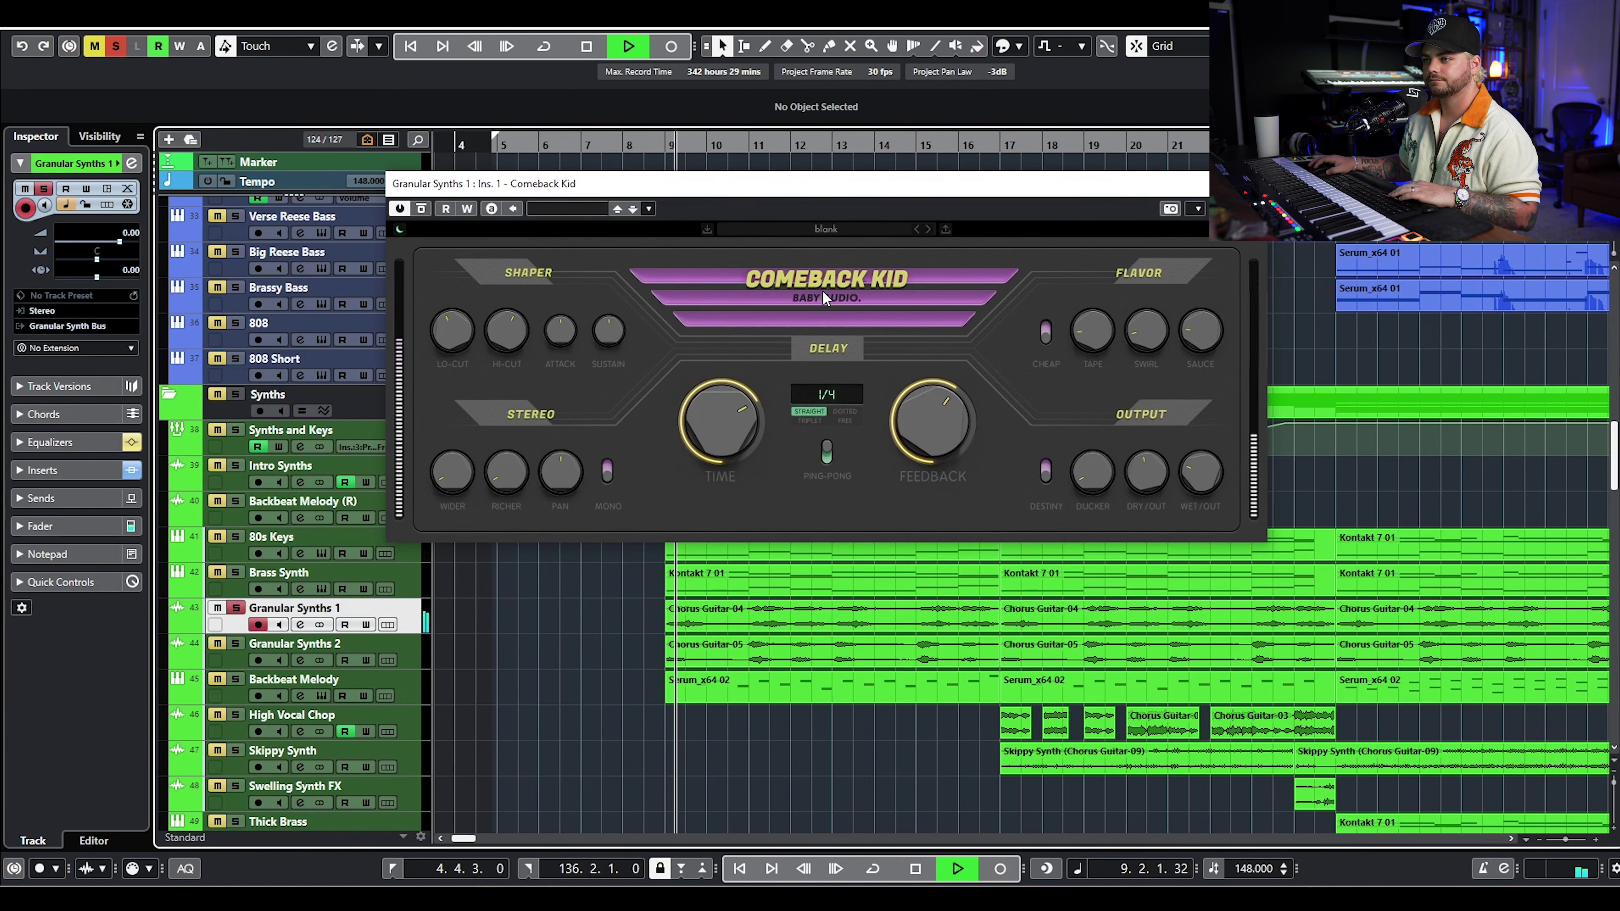
key("space")
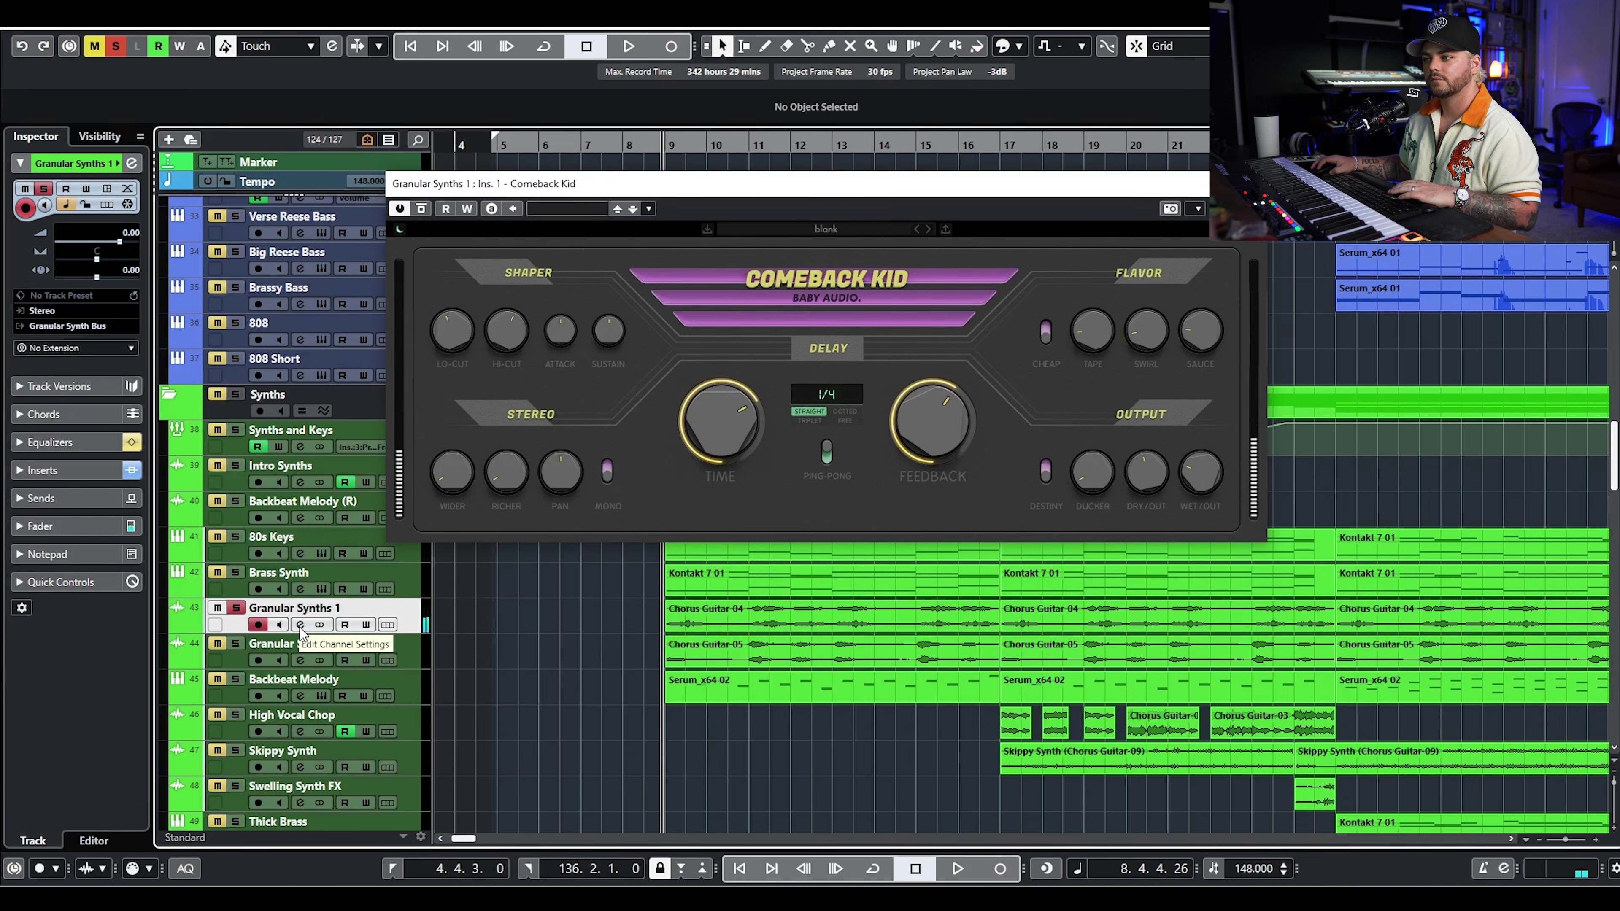
- Inspect the GreenHAAS insert on Granular Synths 1, close it and play the track with the effect active
left_click(300, 625)
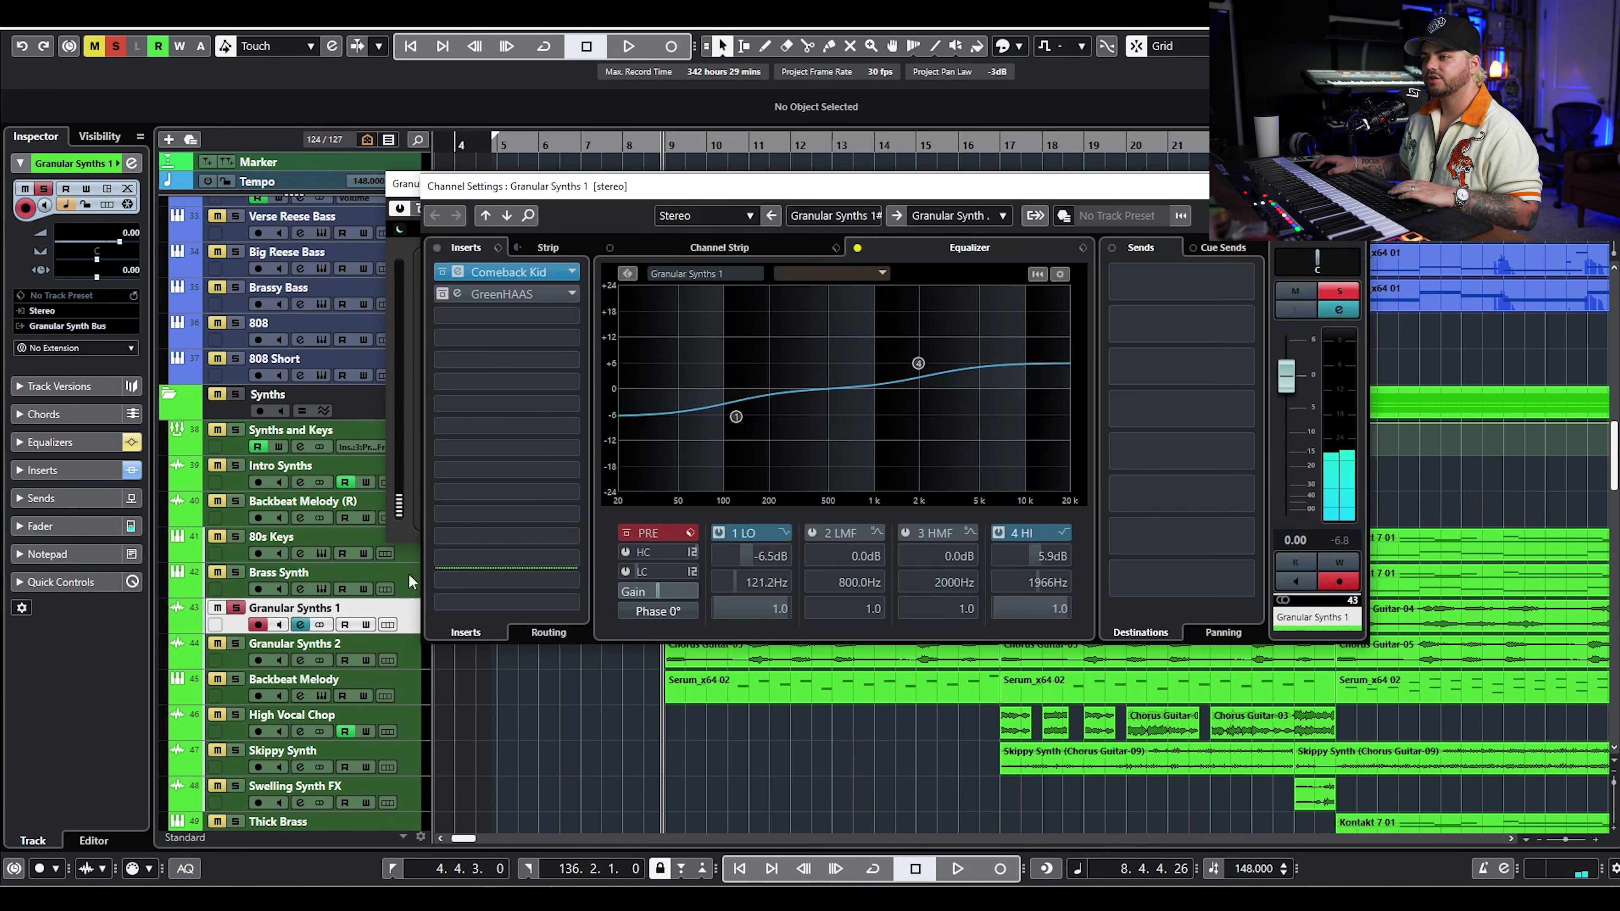
left_click(524, 294)
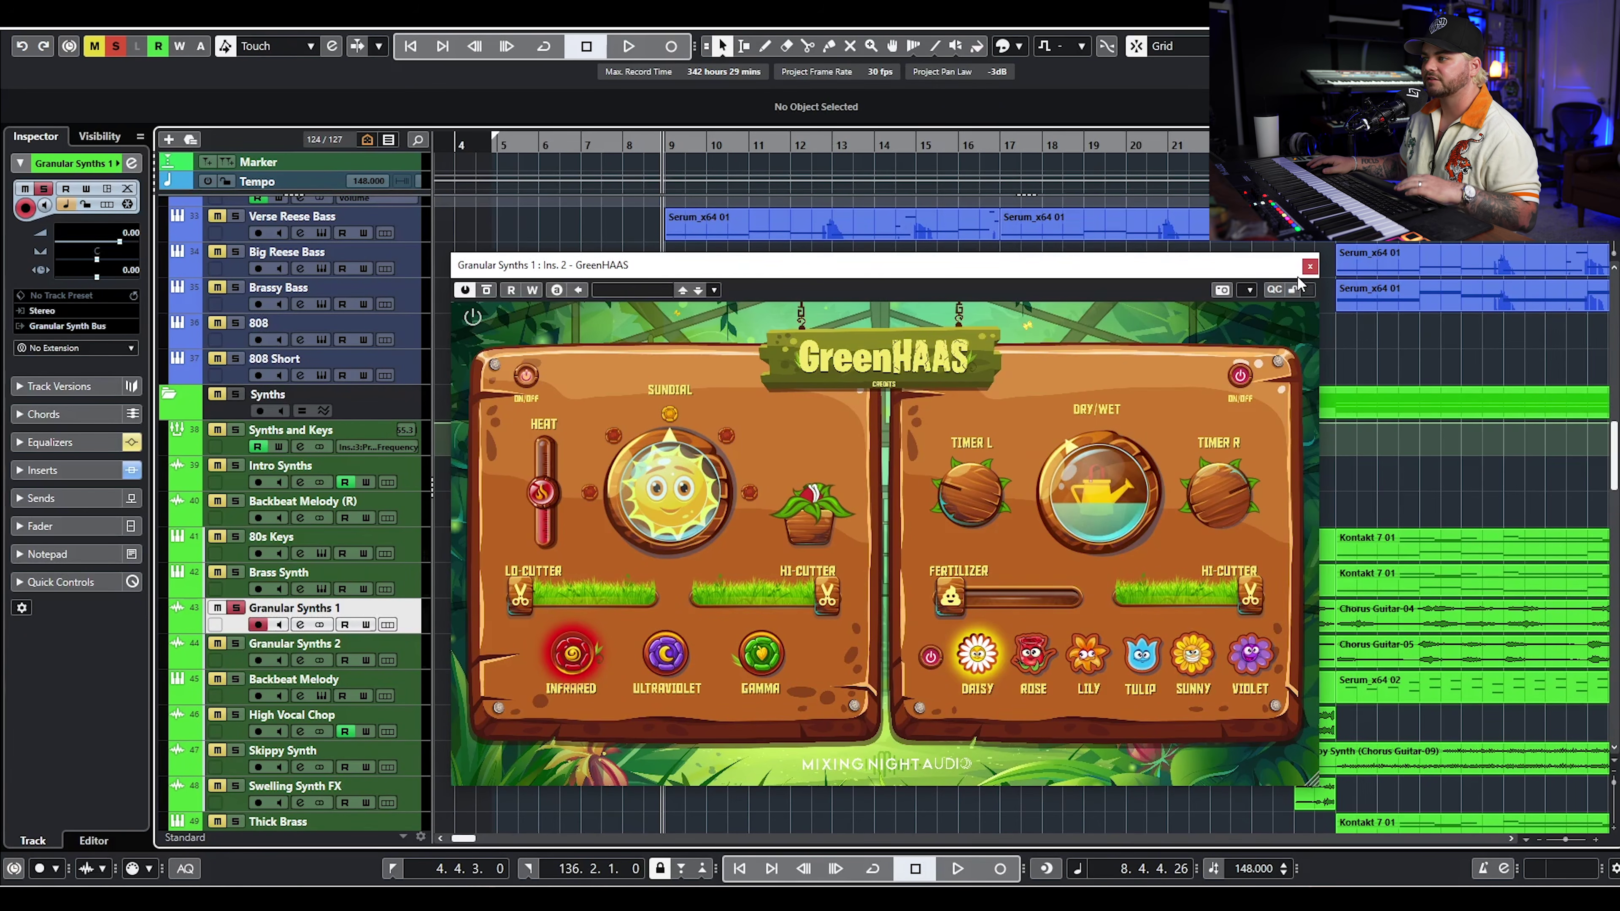
left_click(1308, 267)
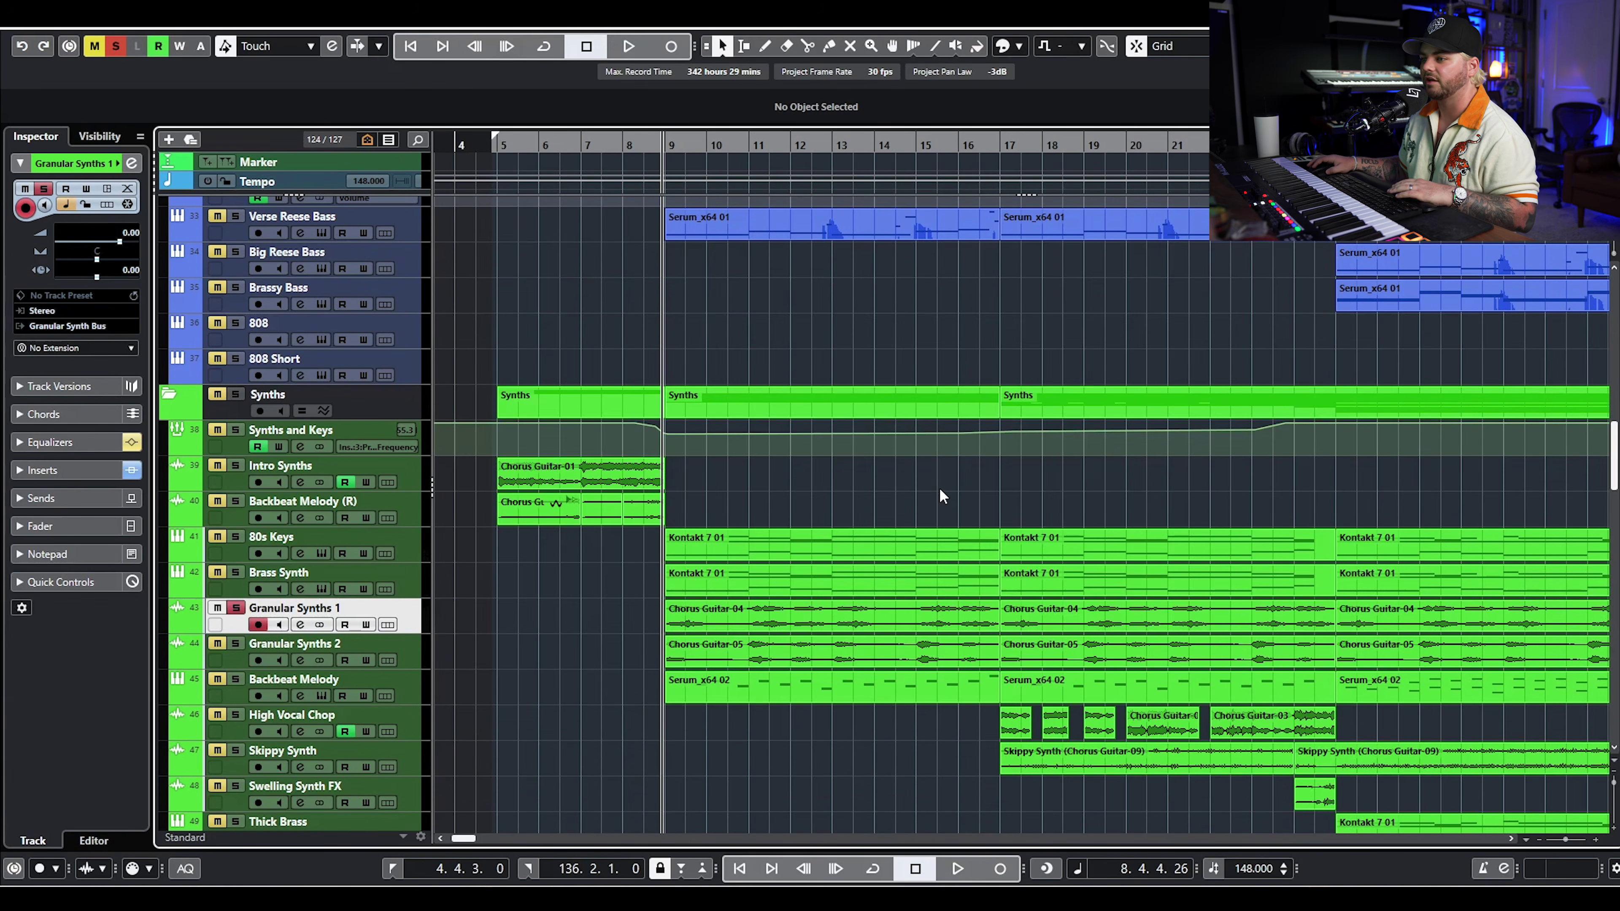
key("space")
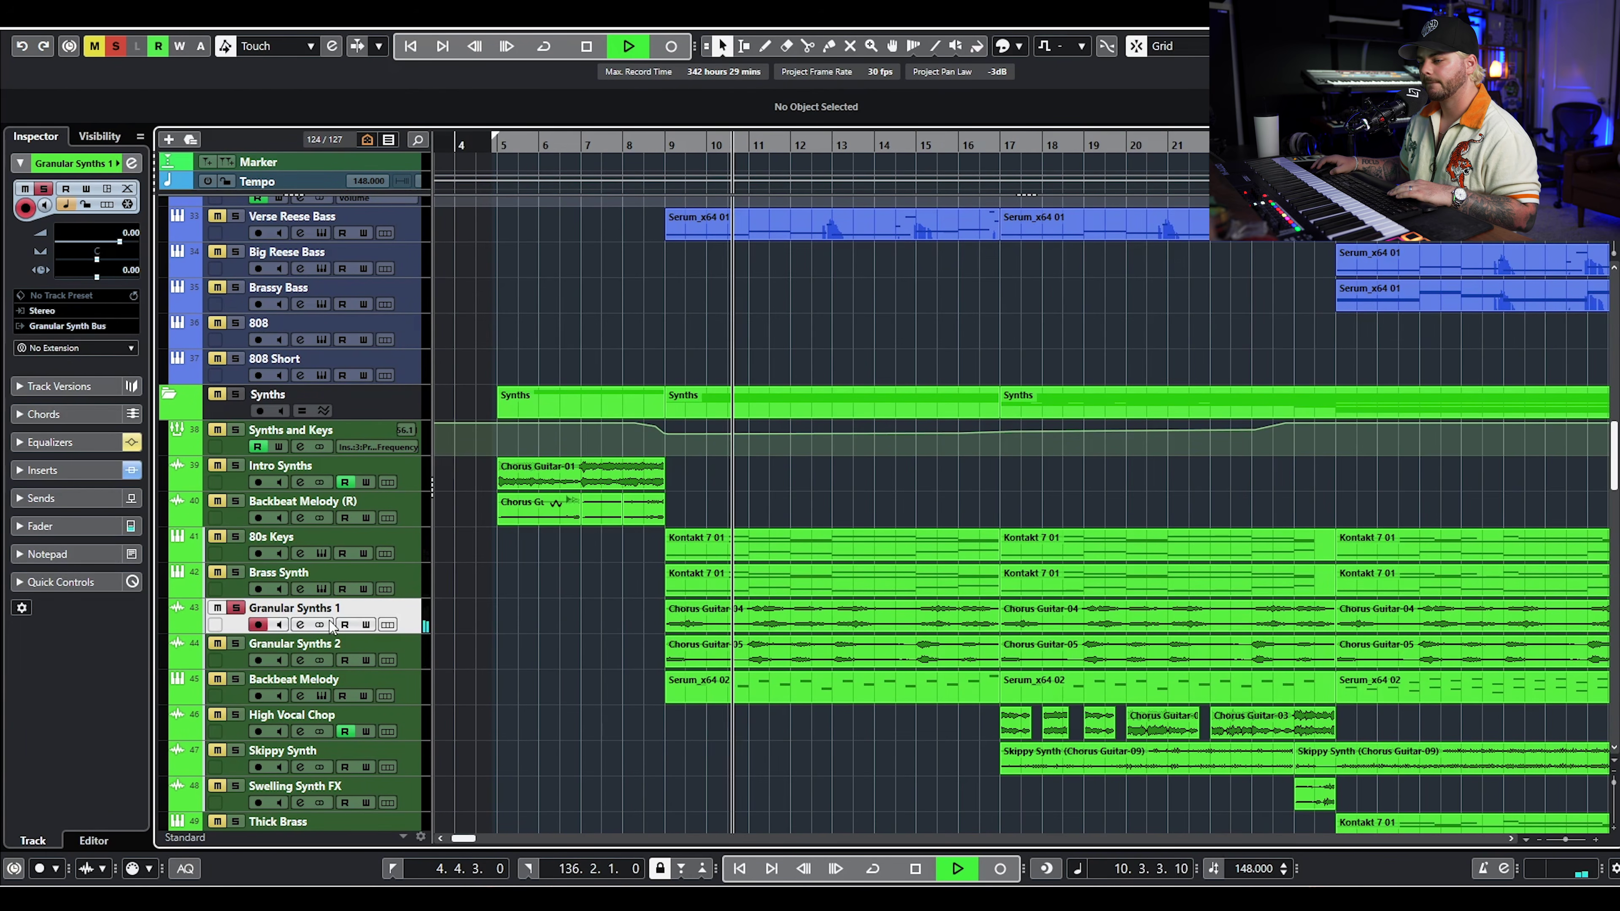
key("space")
- Solo Granular Synths 2 in place of Granular Synths 1 and open its channel settings
left_click(235, 643)
left_click(235, 607)
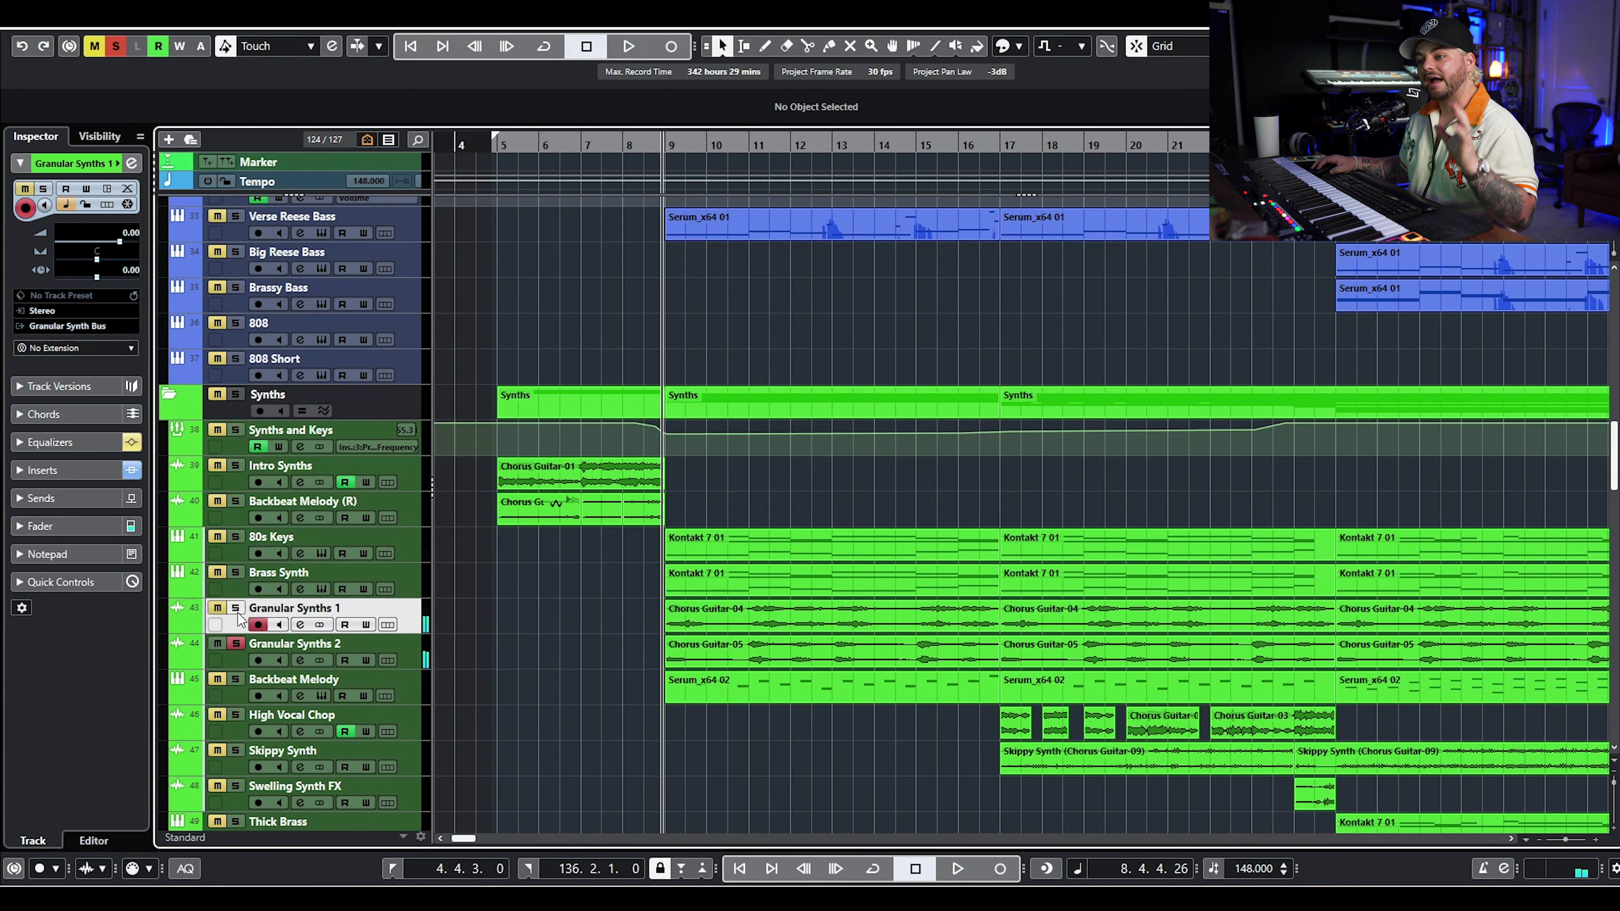
left_click(398, 651)
left_click(300, 660)
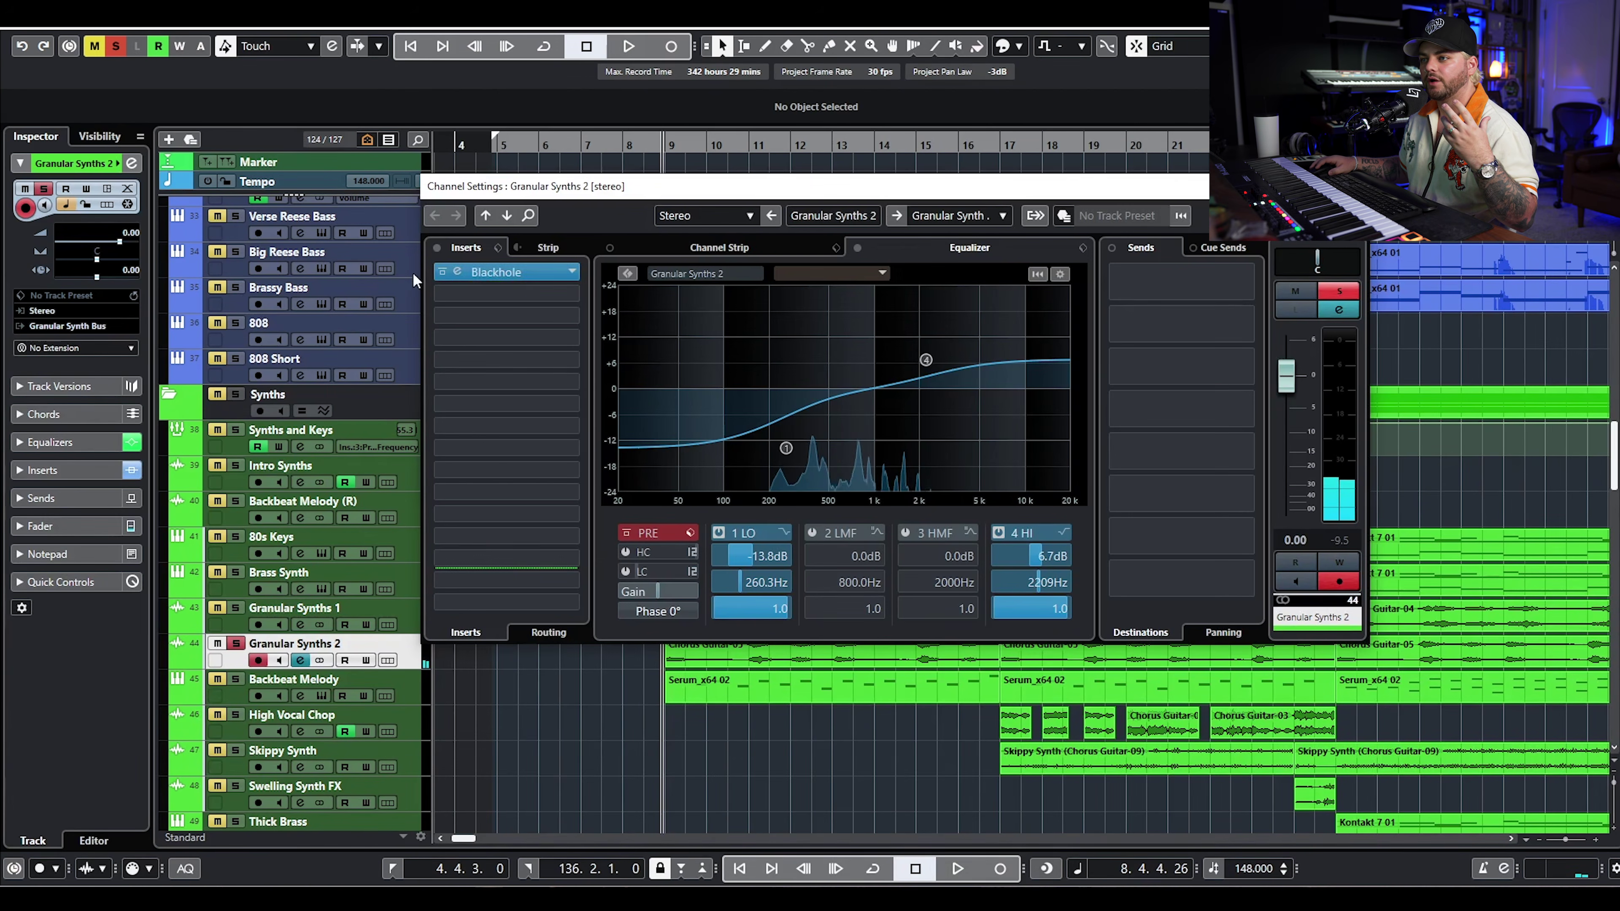
- Play Granular Synths 2 with its inserts bypassed, and re-enable the Blackhole insert during playback to compare
left_click(436, 249)
left_click(1354, 187)
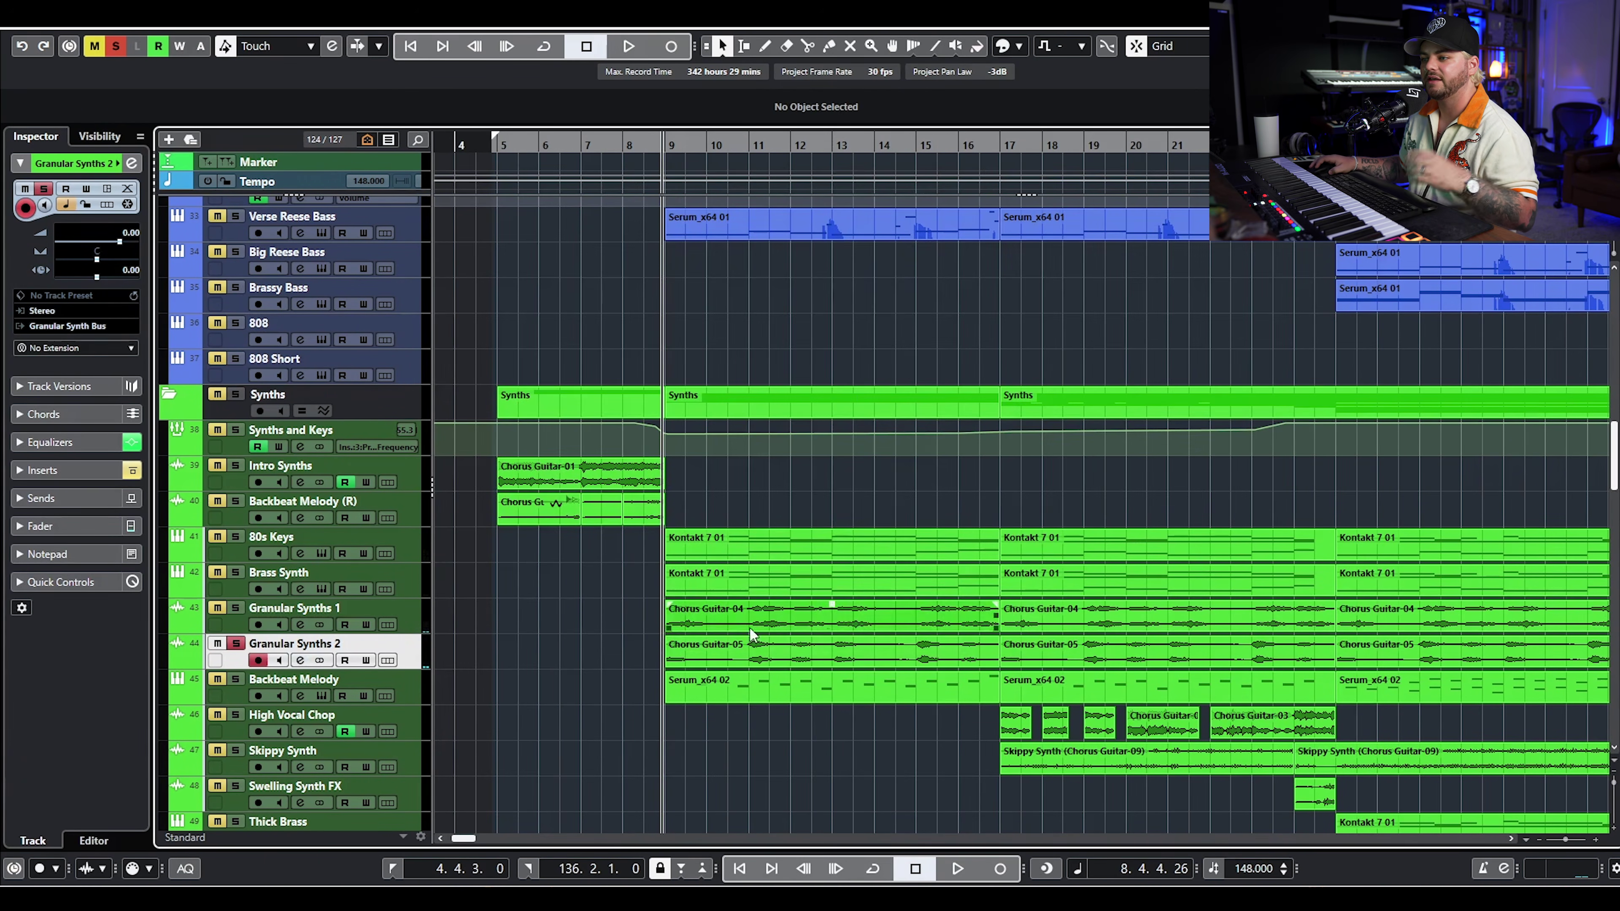
key("space")
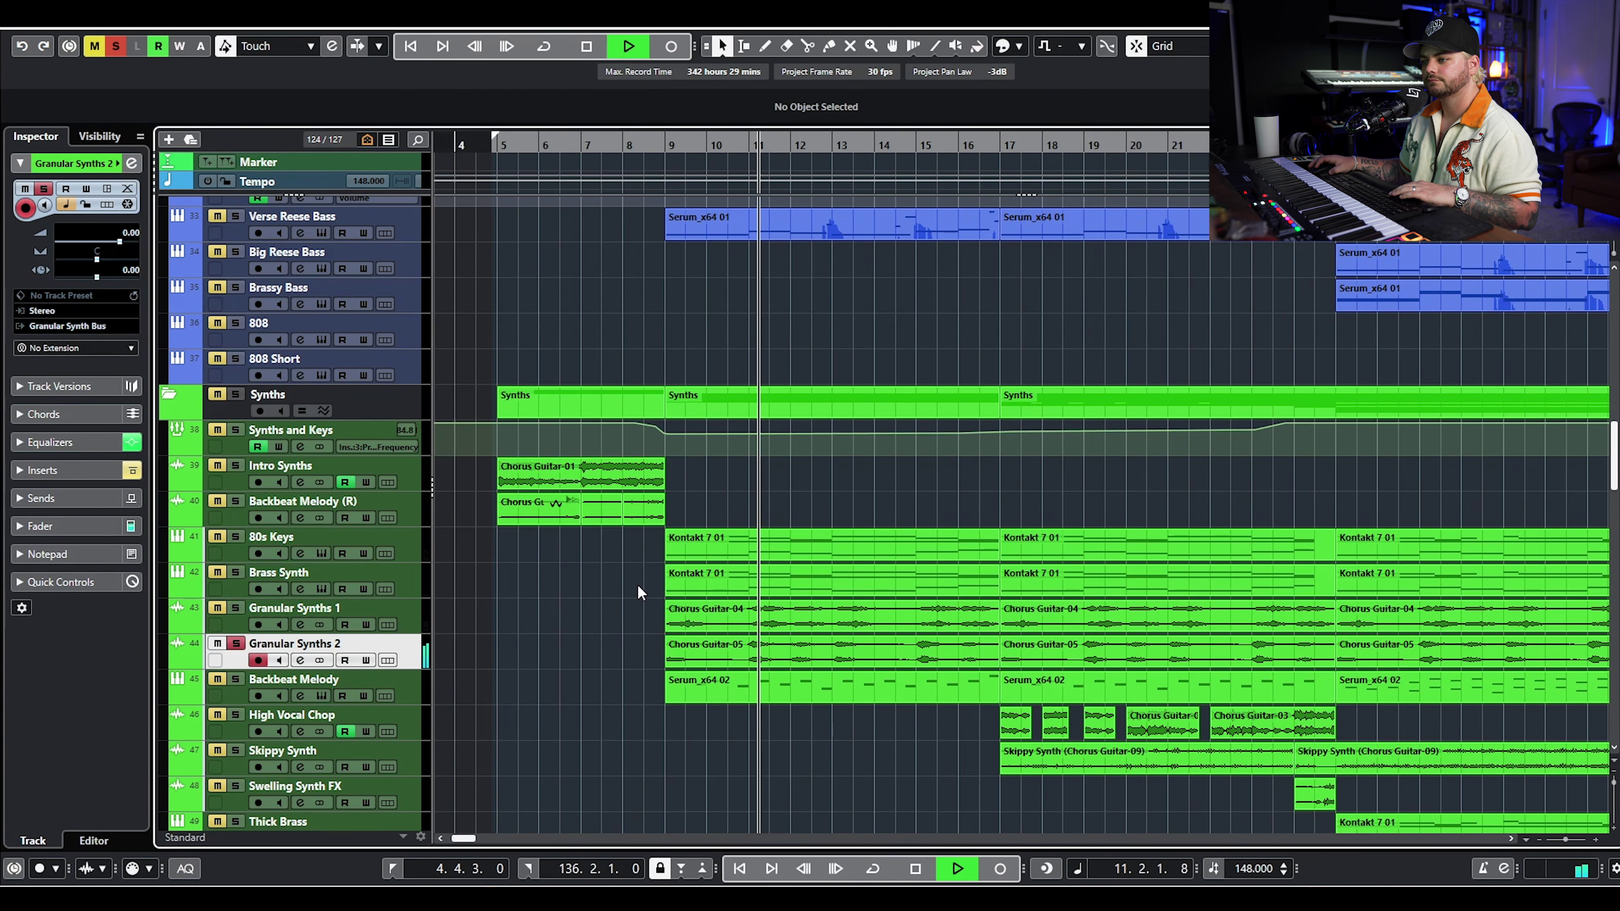
left_click(301, 662)
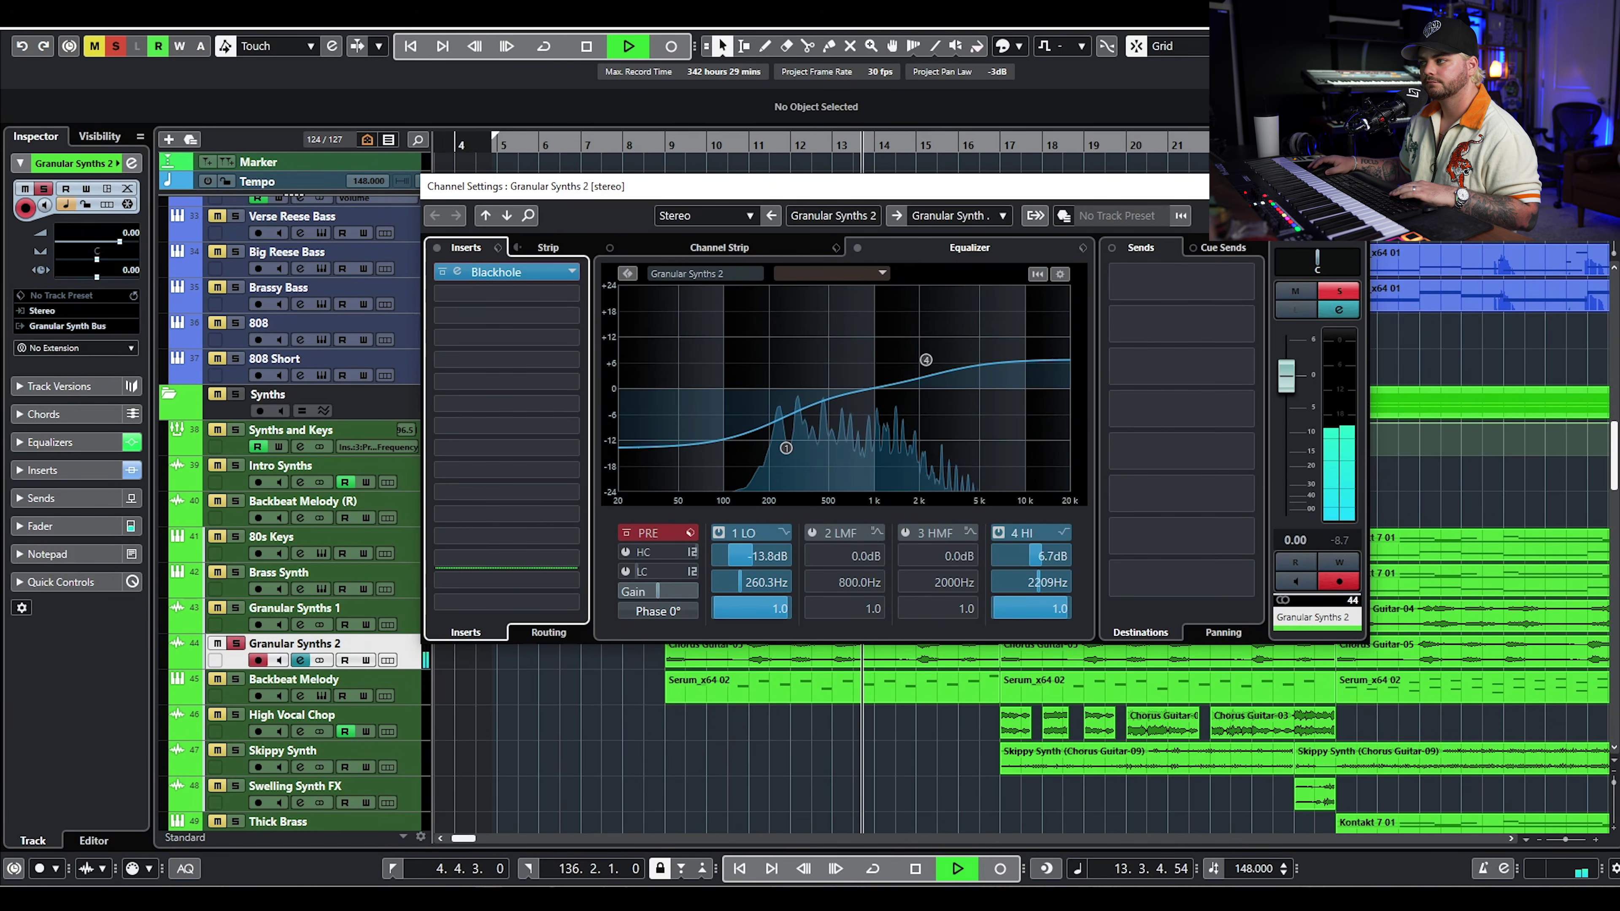
key("e")
scroll(778, 587, "down", 3)
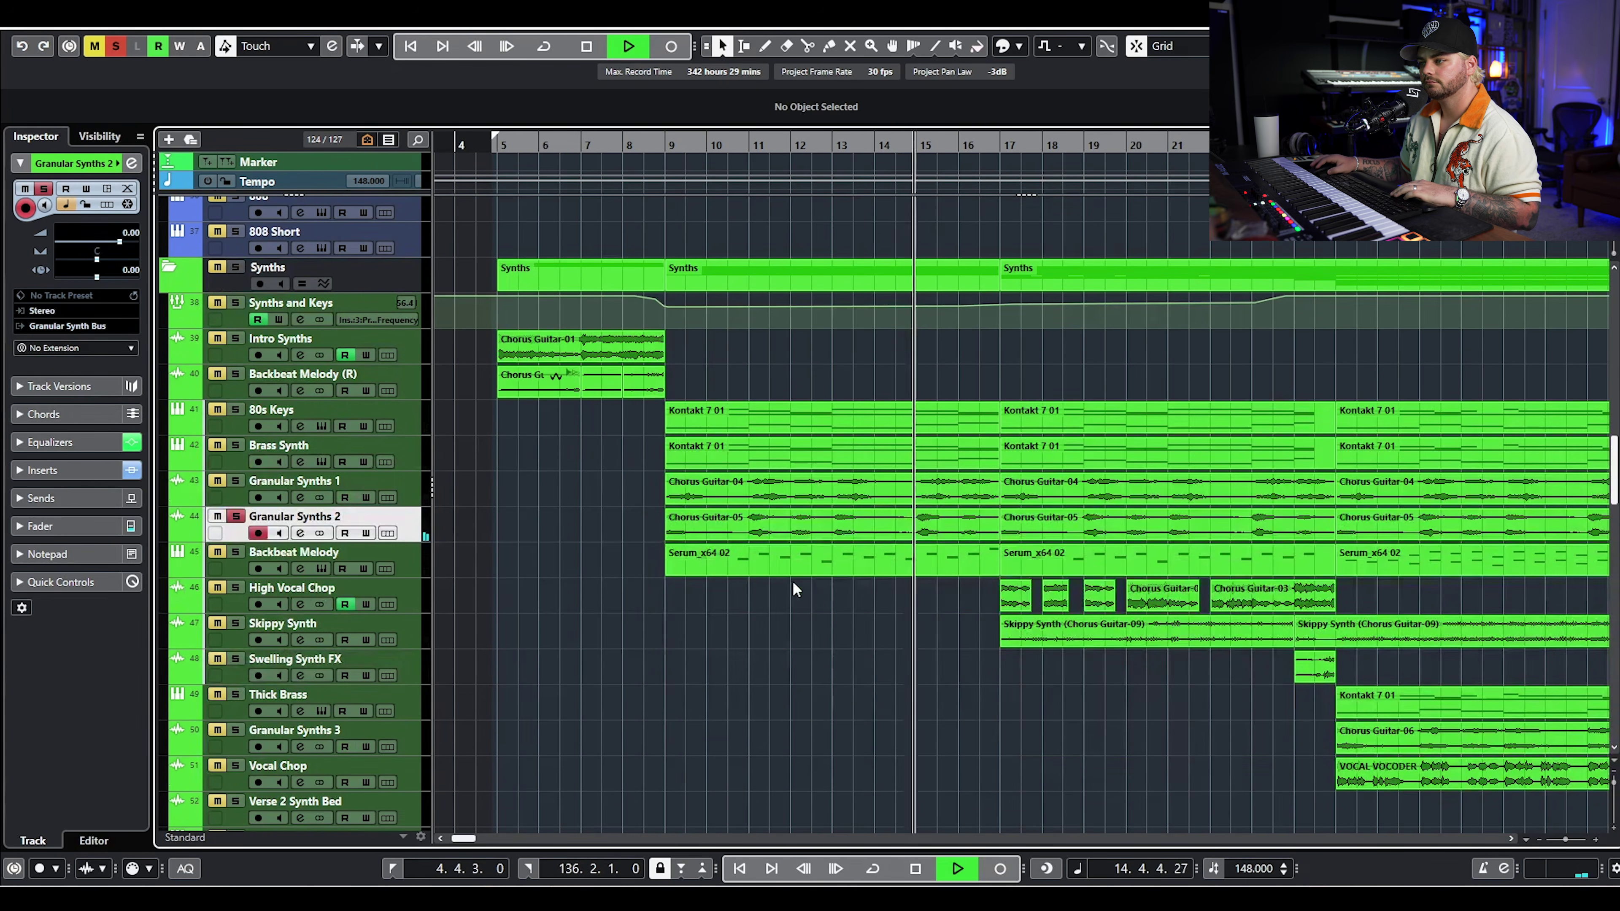
key("space")
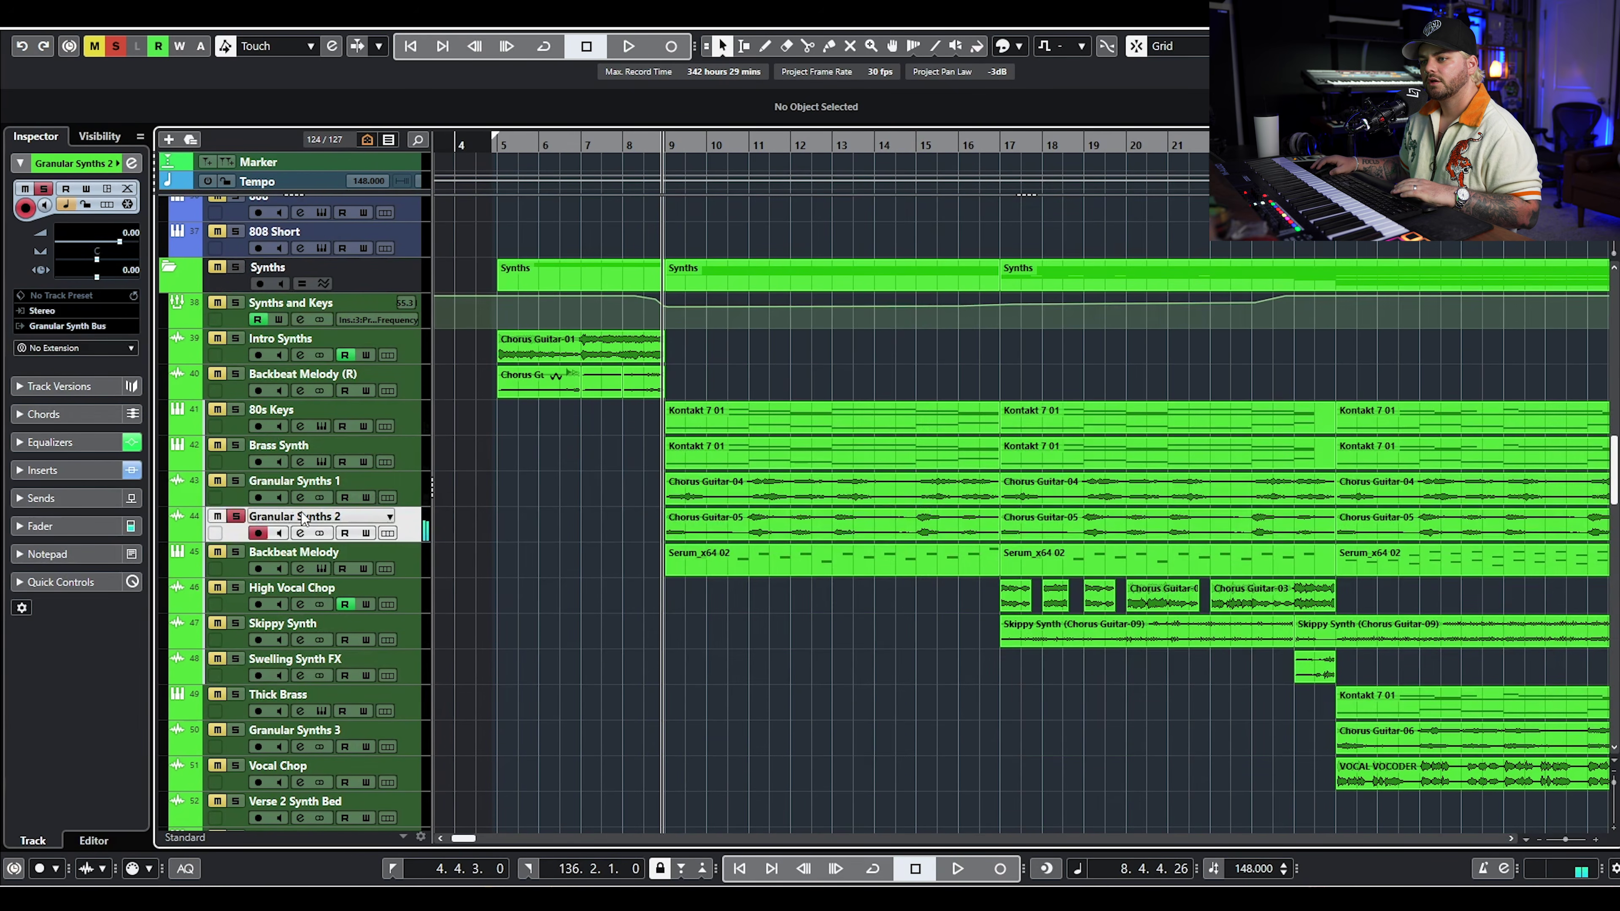
- Solo Backbeat Melody in place of Granular Synths 2 and open its Serum instrument
left_click(235, 552)
left_click(236, 518)
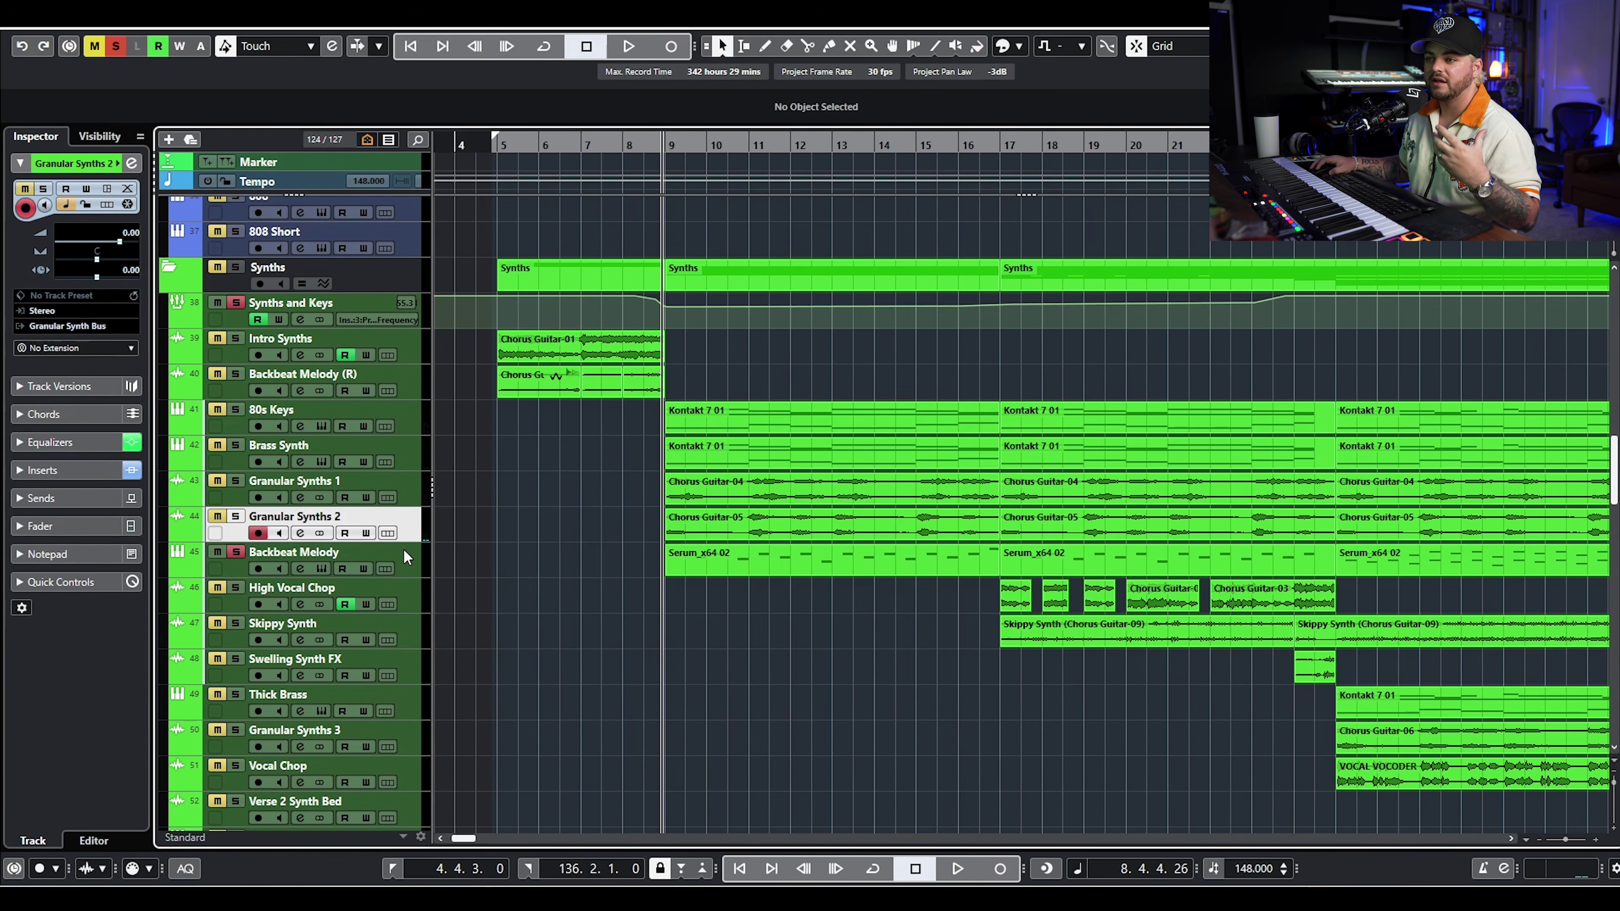
left_click(322, 568)
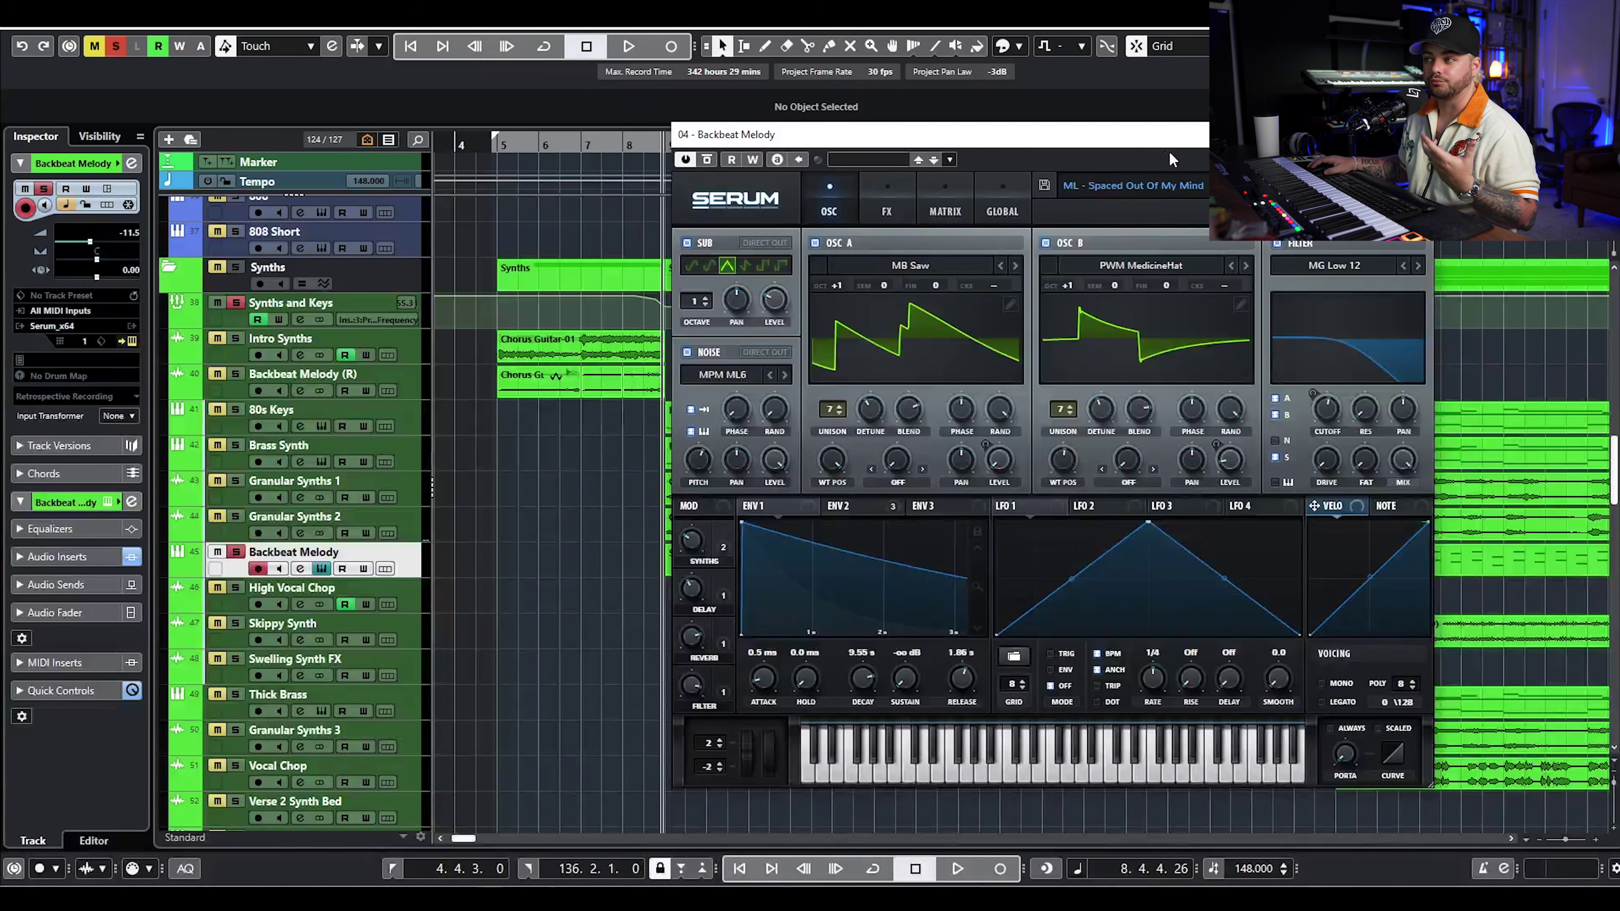
left_click_drag(1170, 150, 1065, 164)
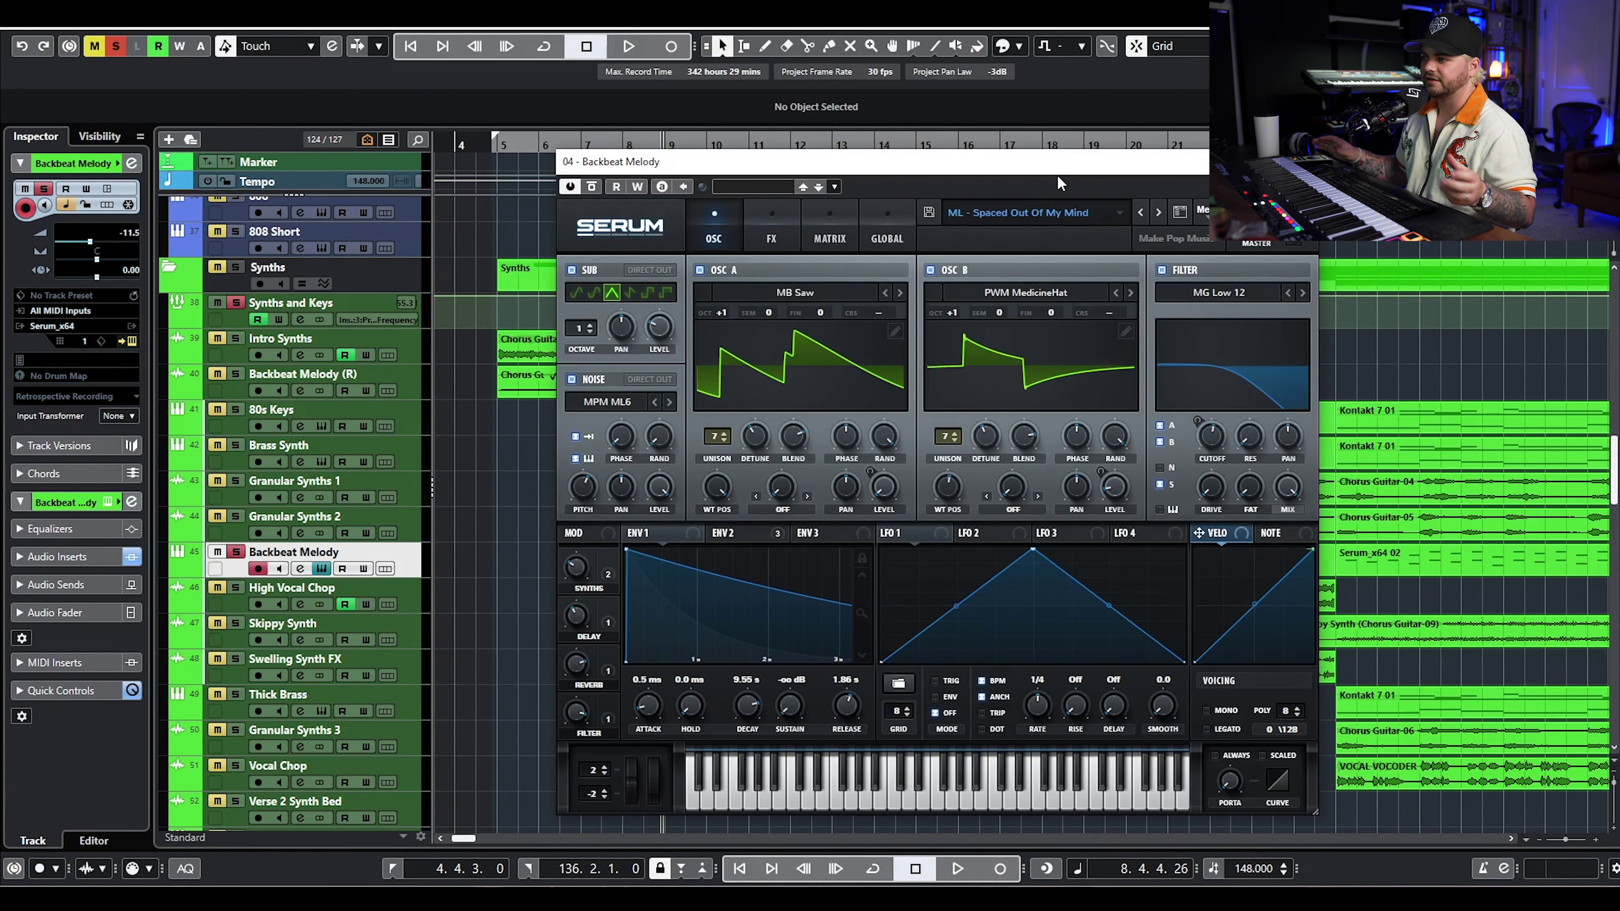
- Close the Serum instrument and play the soloed Backbeat Melody track for a few bars, stopping playback again
left_click(1068, 203)
left_click(1129, 176)
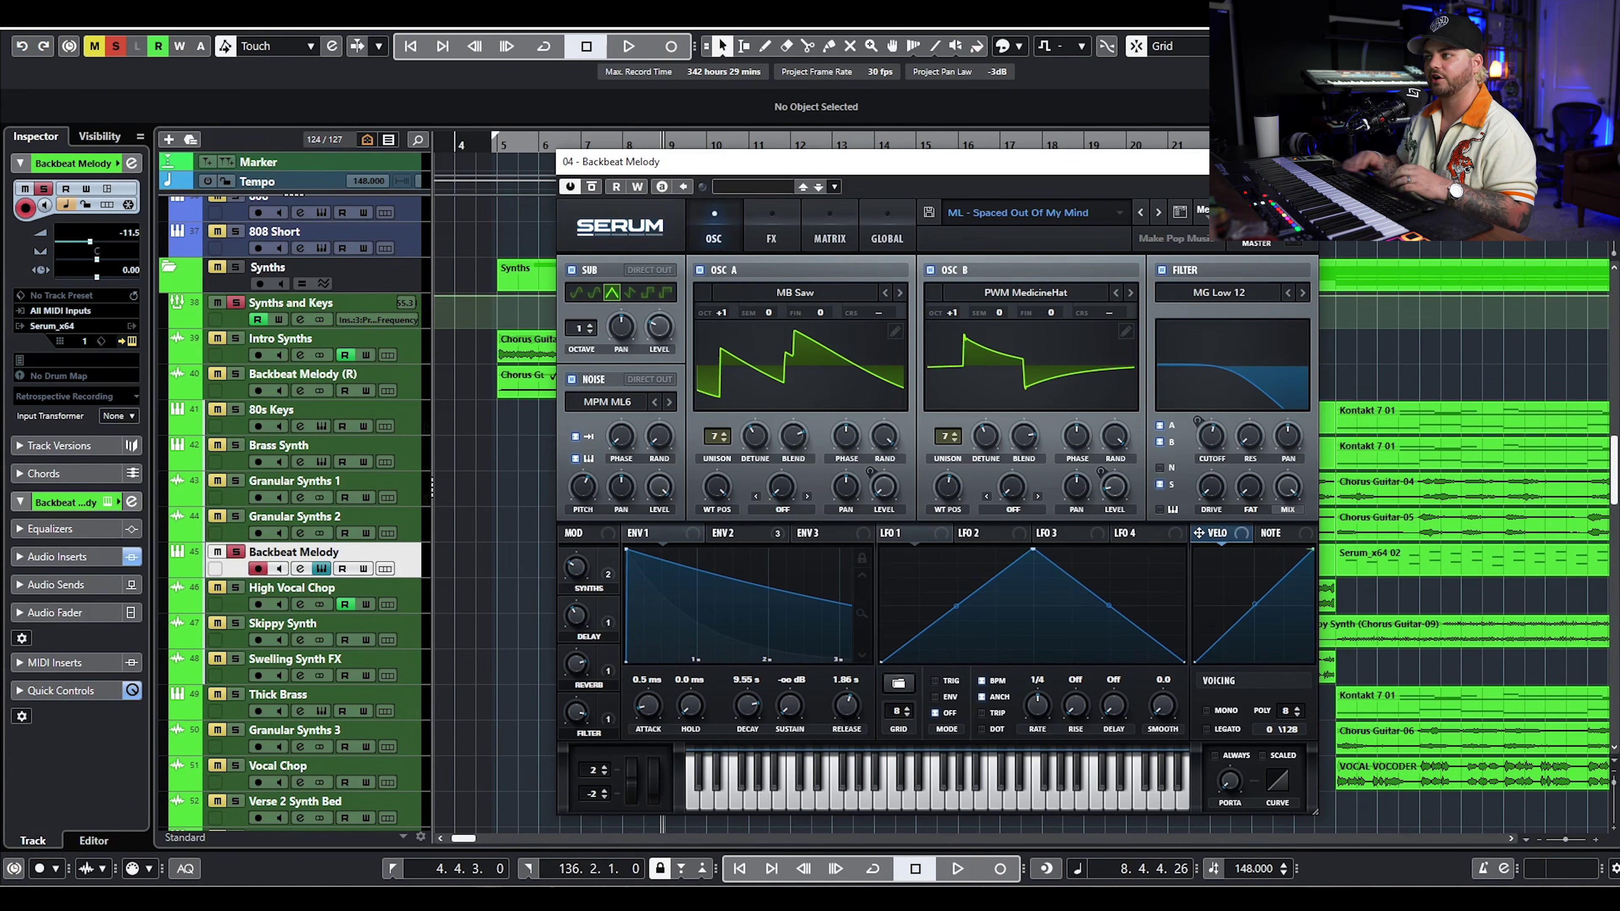
left_click(1302, 162)
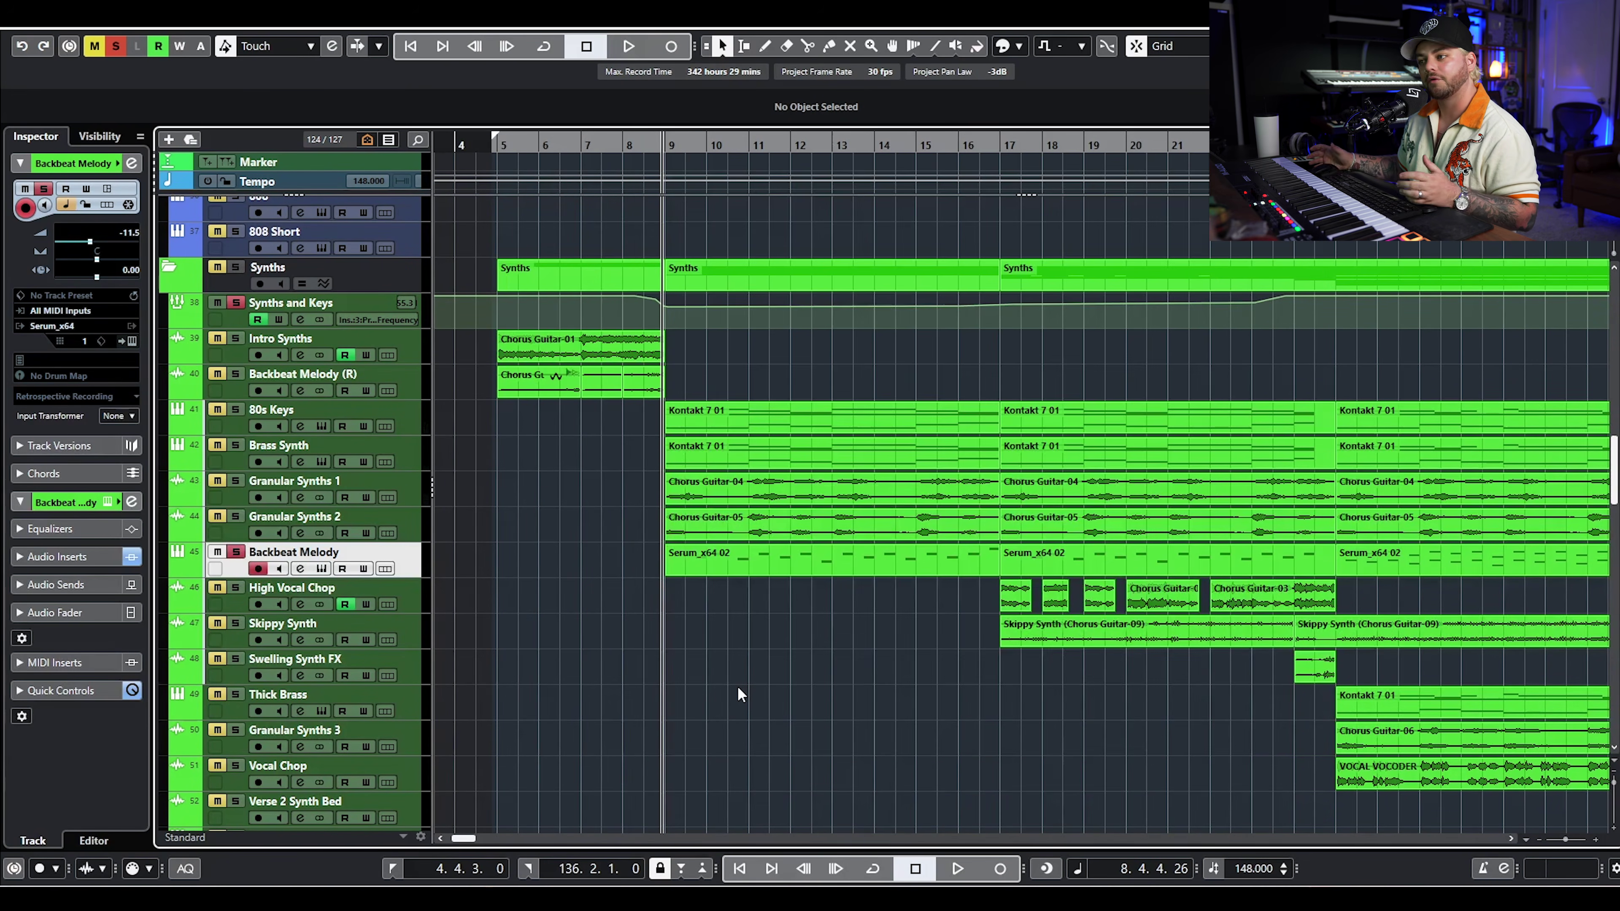
key("space")
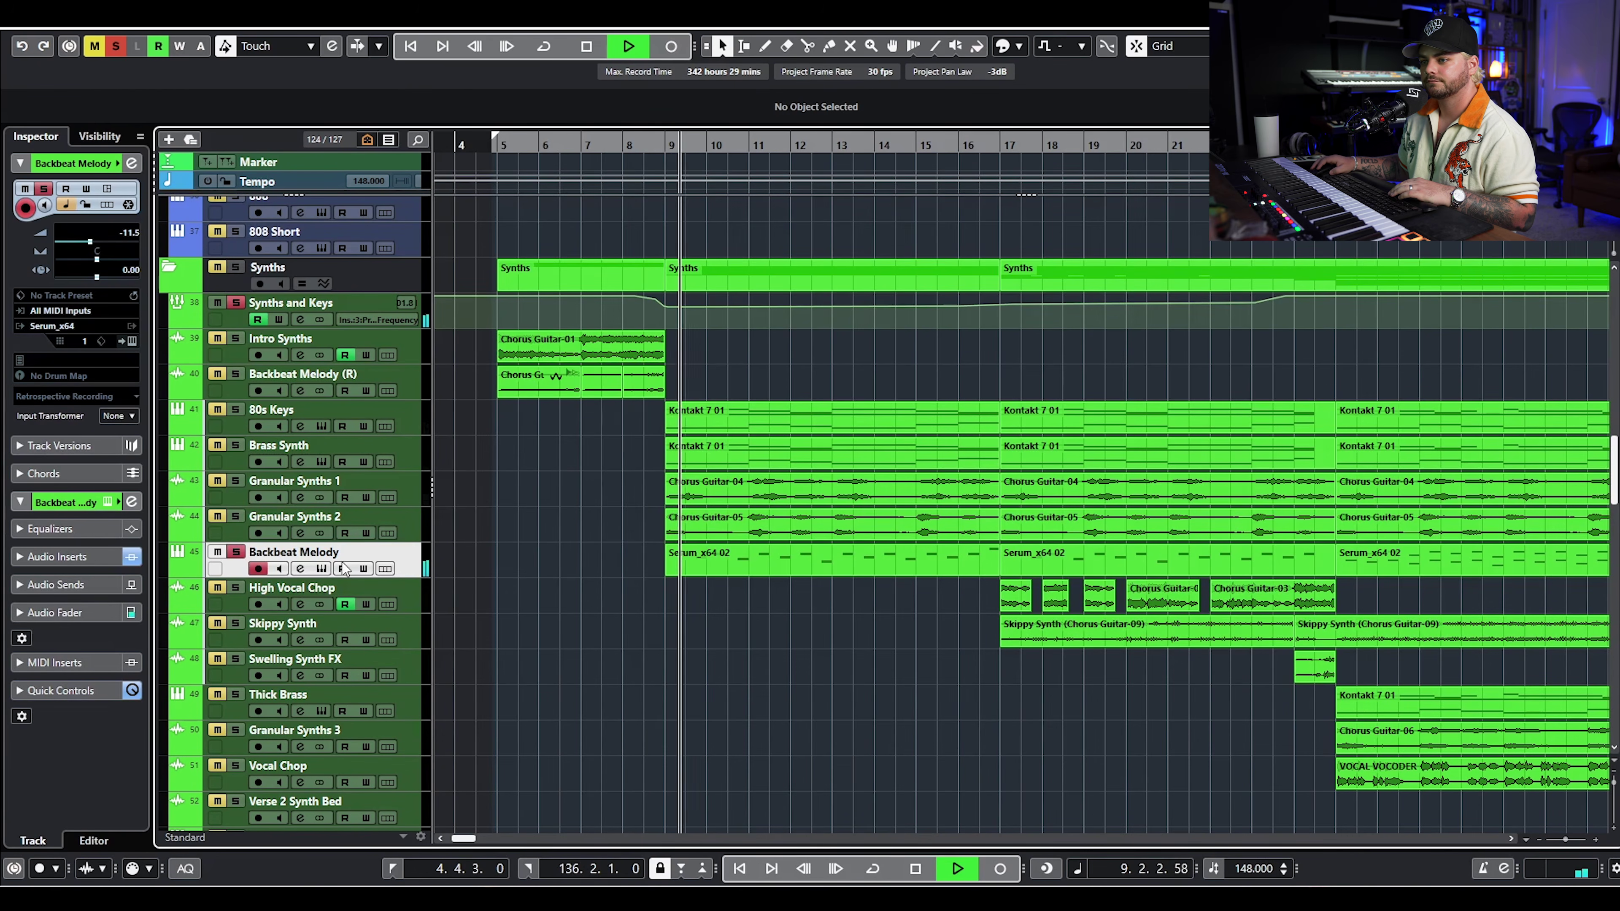
left_click(301, 568)
key("Escape")
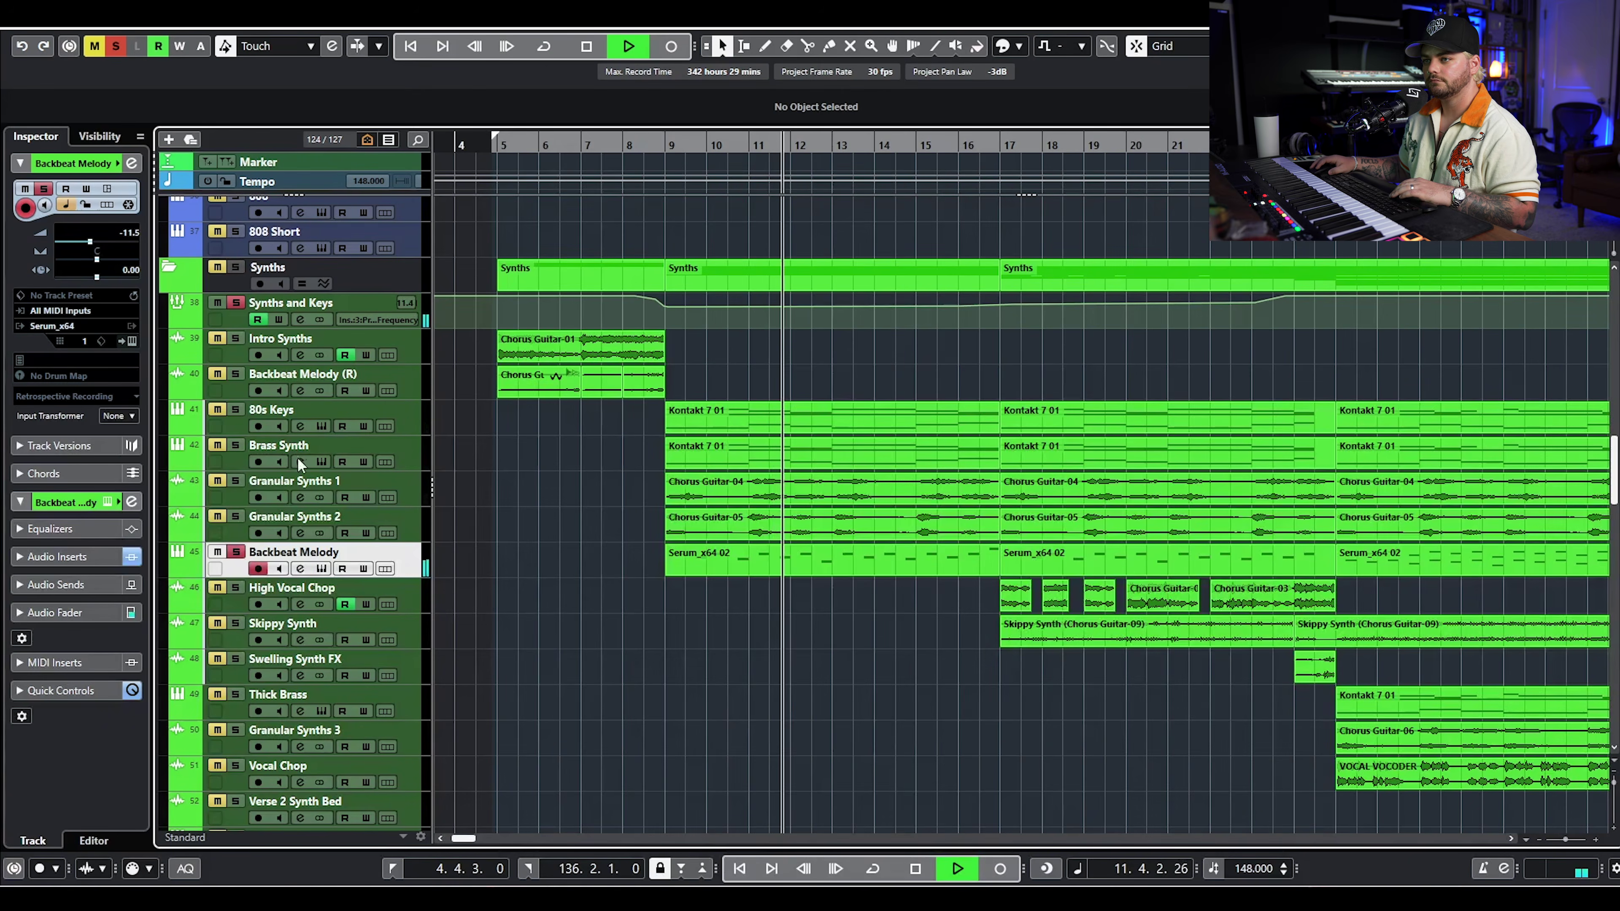
key("space")
- Solo the whole Synths folder and play all the synth layers together
left_click(235, 267)
scroll(749, 484, "up", 4)
scroll(749, 484, "down", 4)
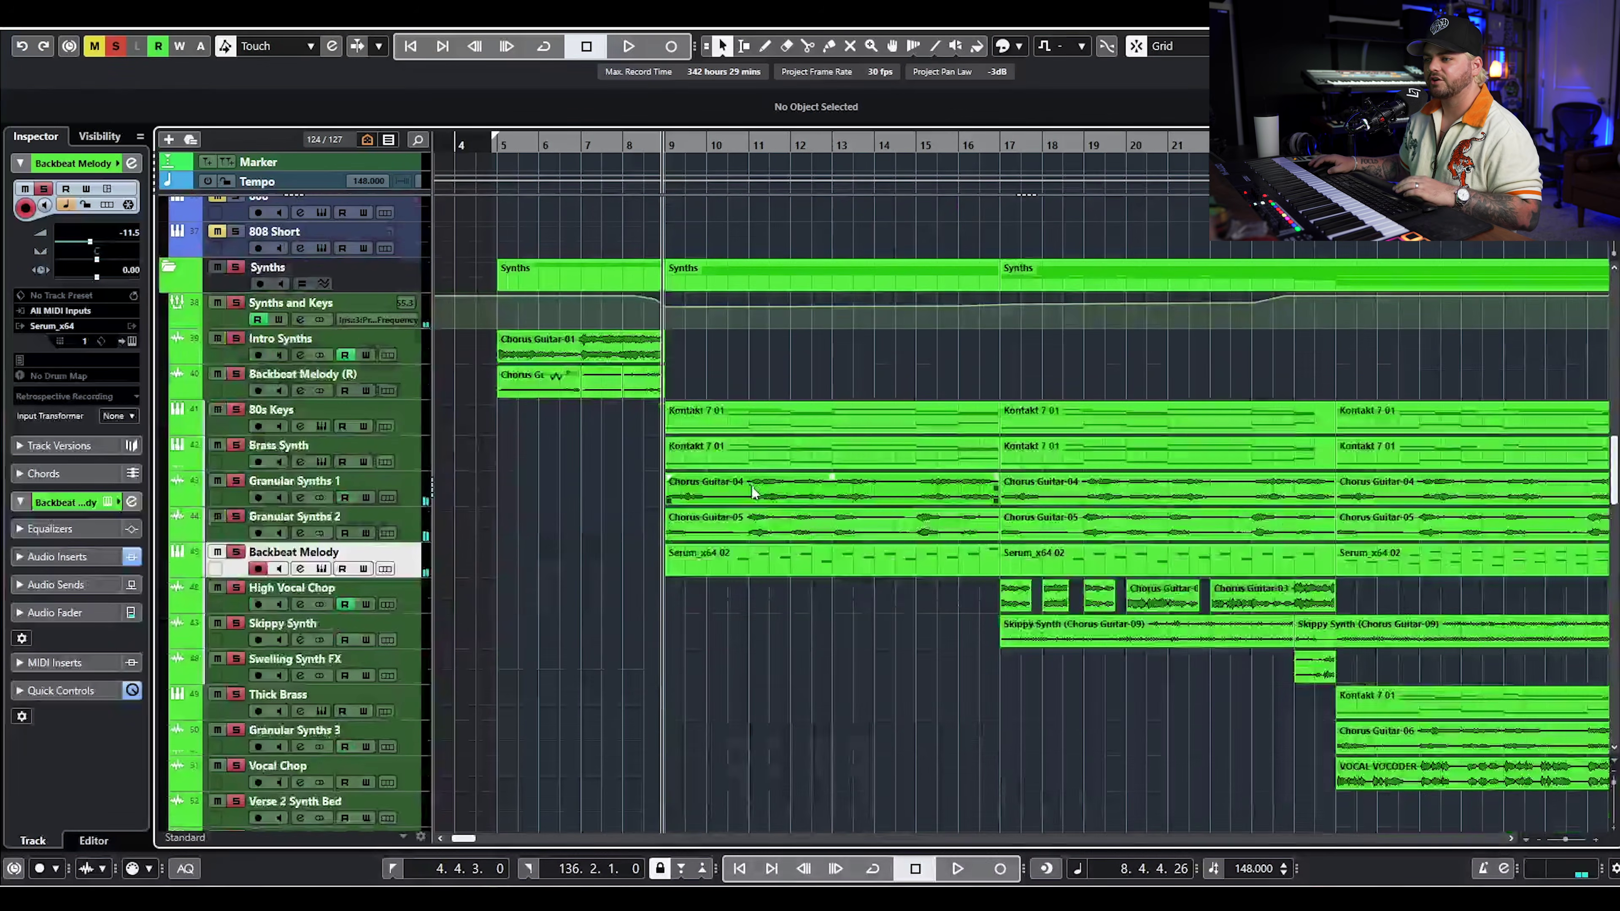
key("space")
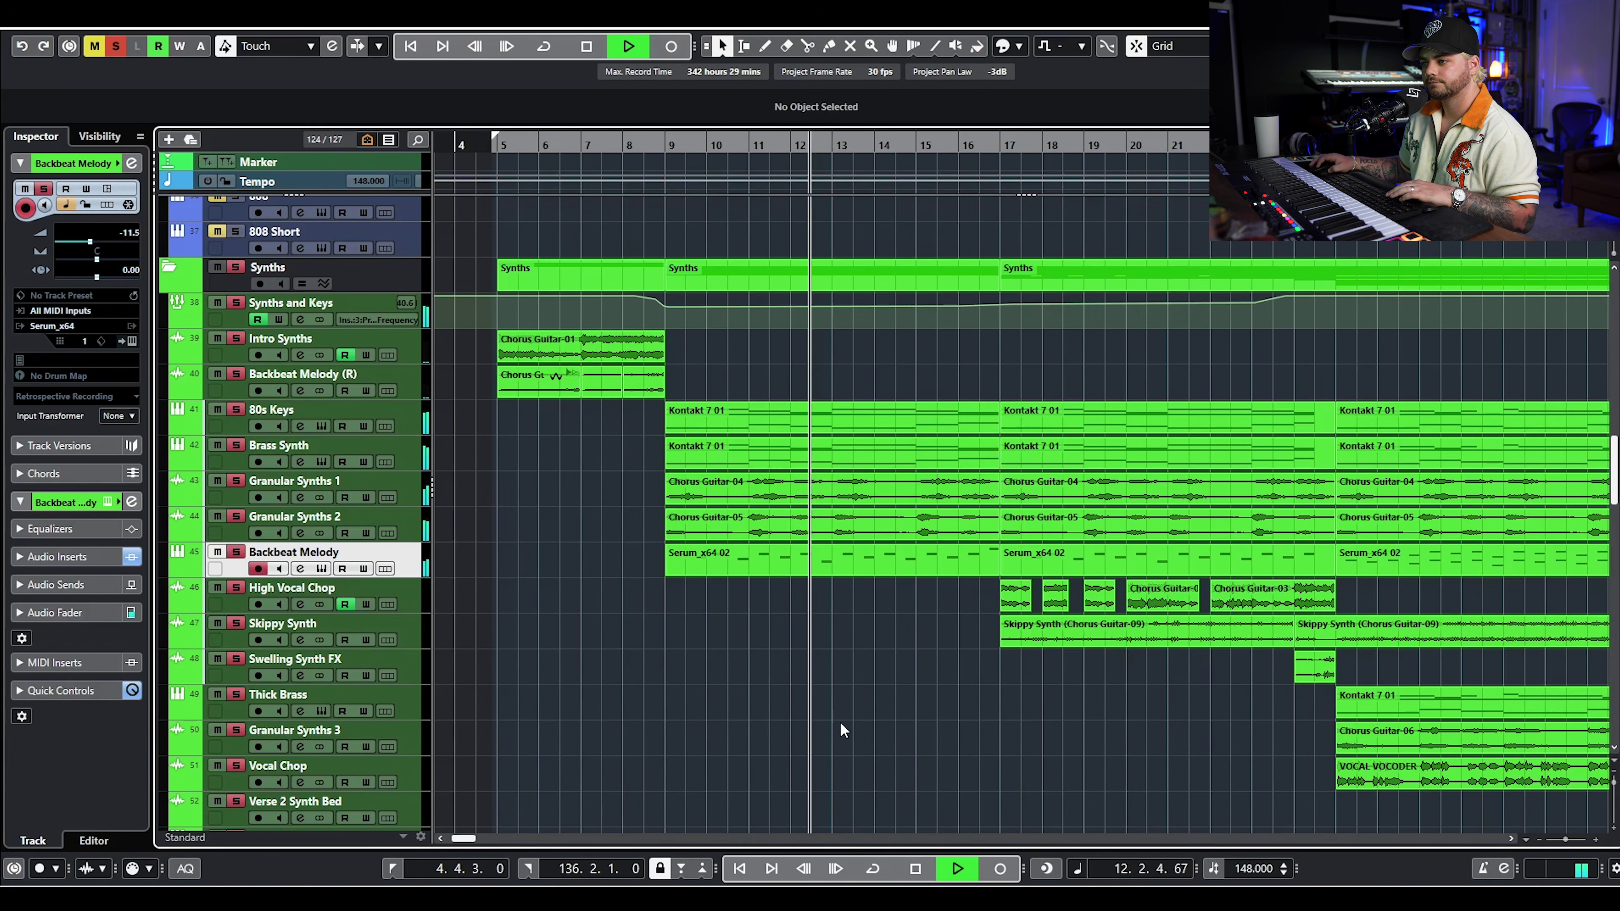
key("space")
- Clear all solos and play the full arrangement from bar 9 while looking through the synth, bass, FX and drum tracks
scroll(779, 682, "up", 7)
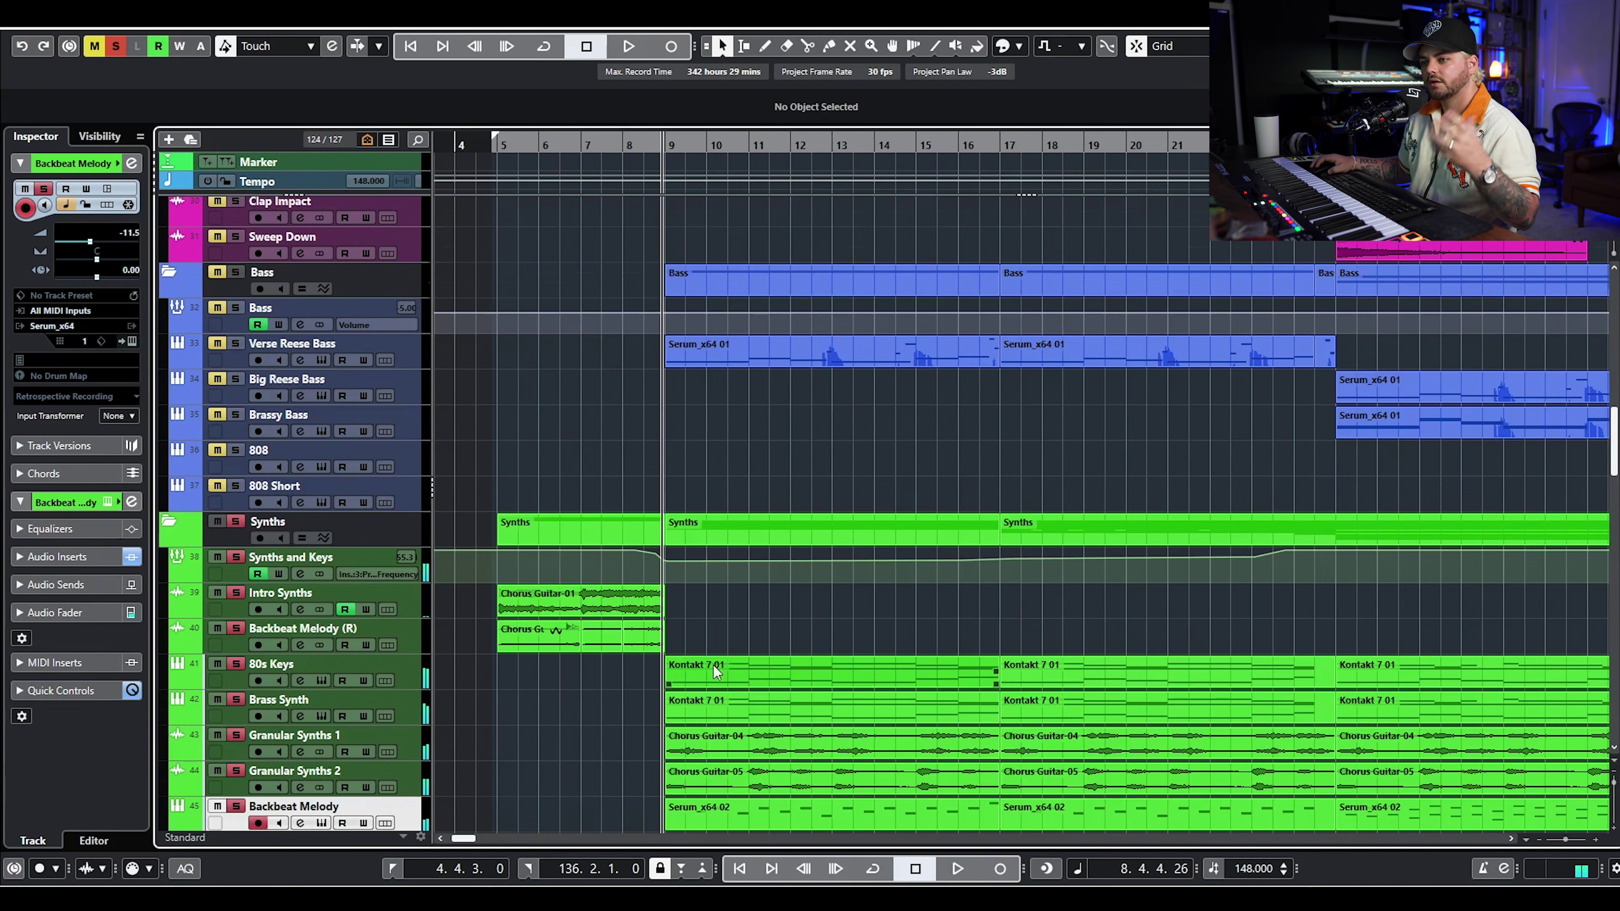
scroll(730, 660, "down", 4)
left_click(234, 397)
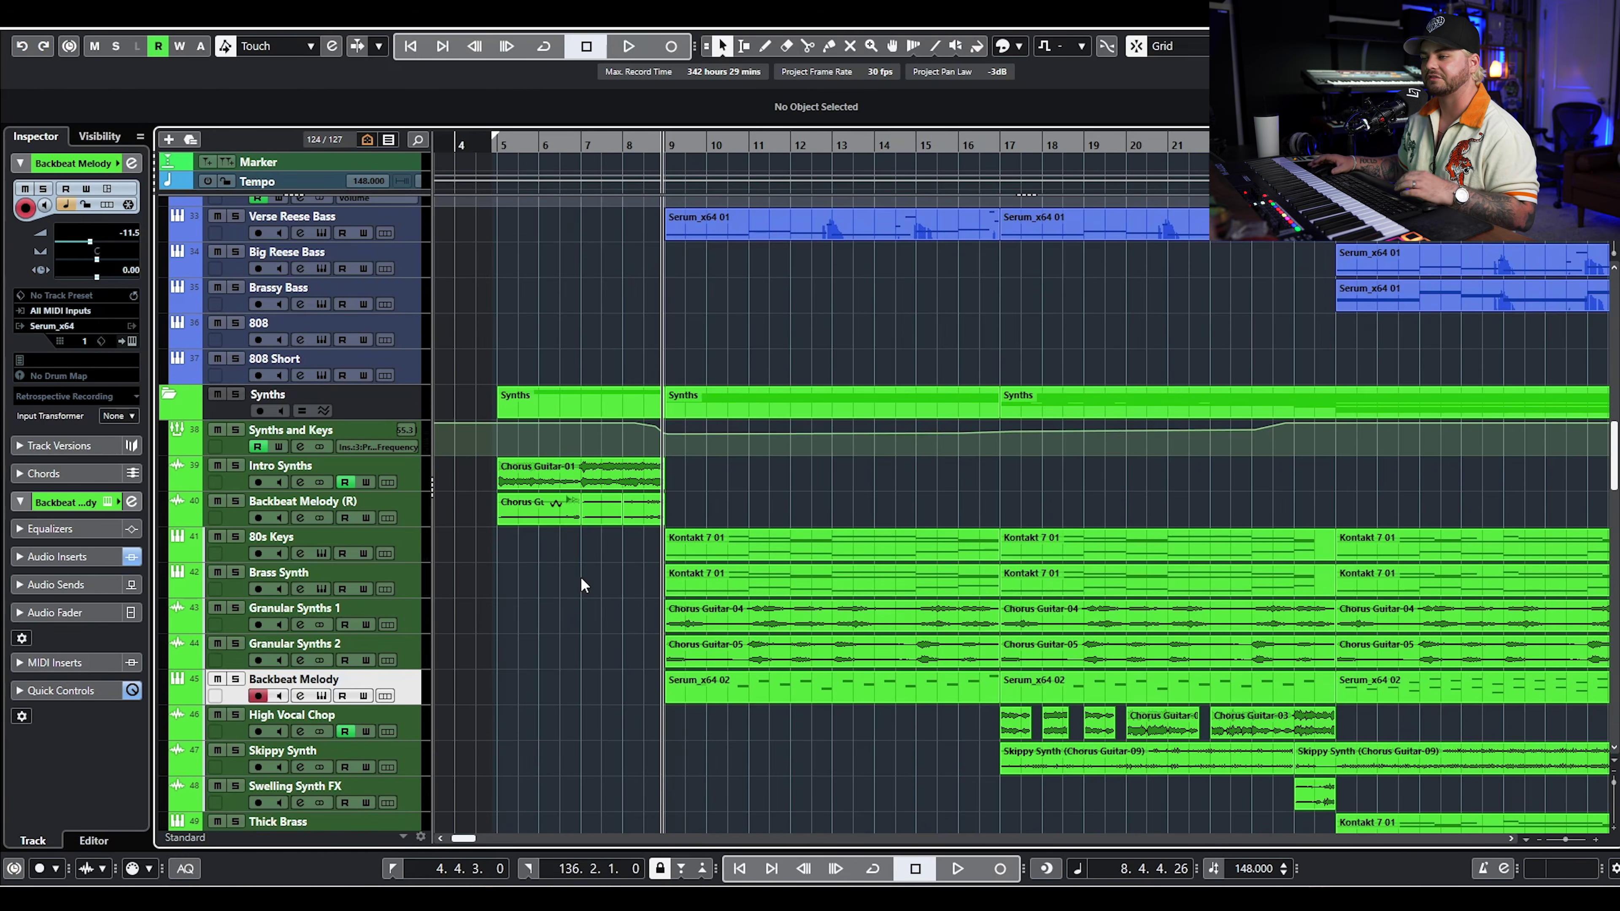
scroll(543, 562, "up", 4)
scroll(546, 562, "down", 6)
scroll(561, 565, "down", 5)
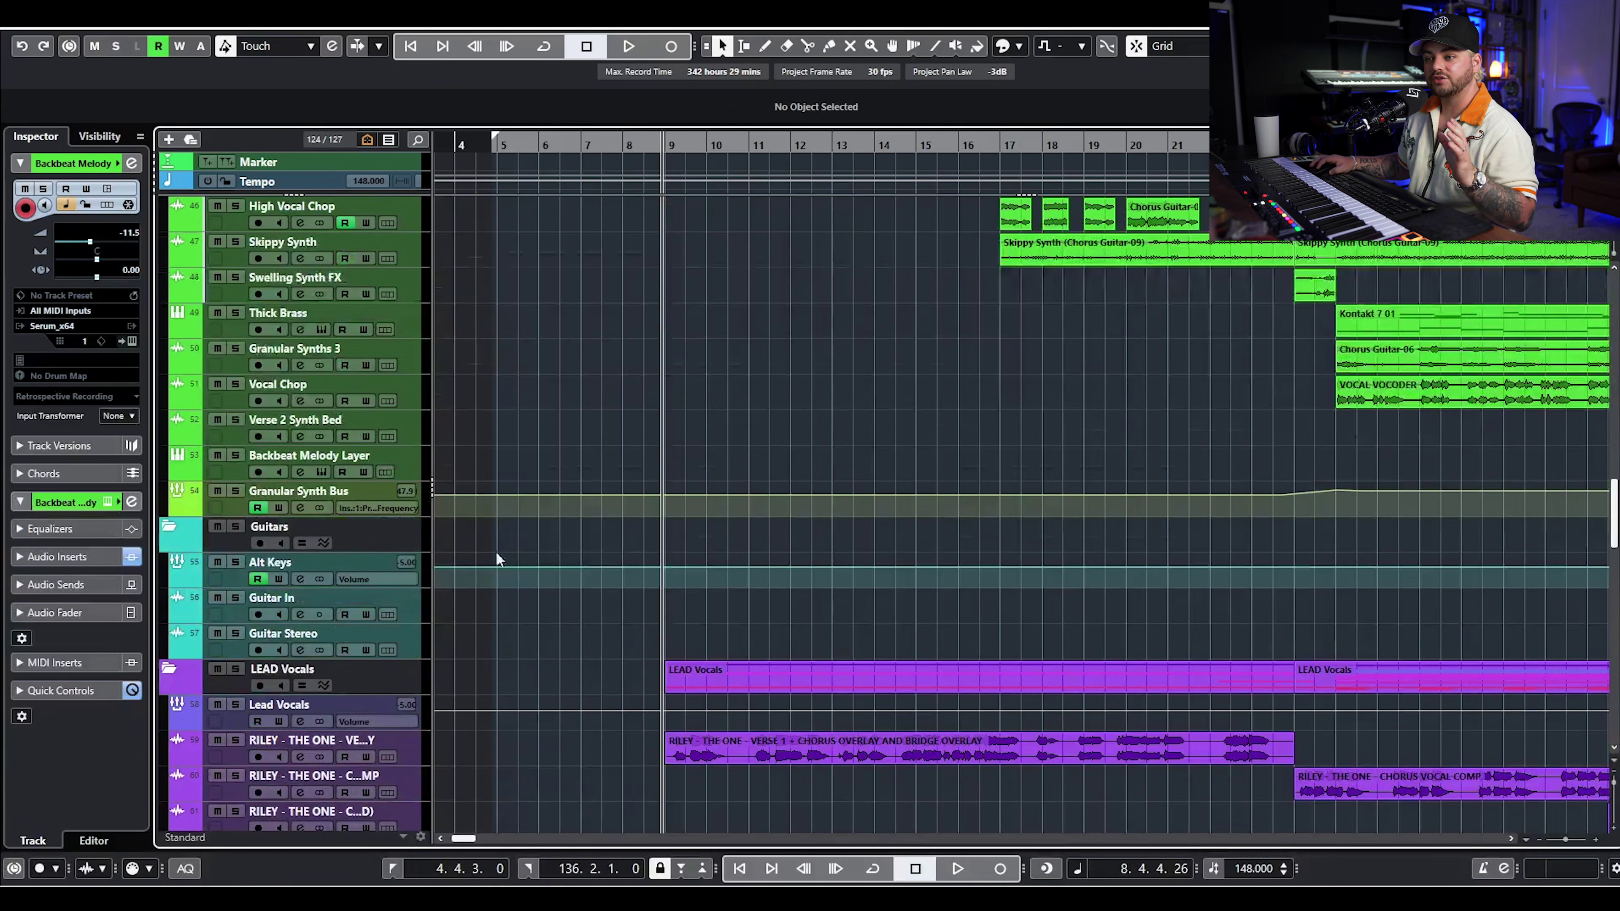
scroll(829, 415, "up", 5)
key("space")
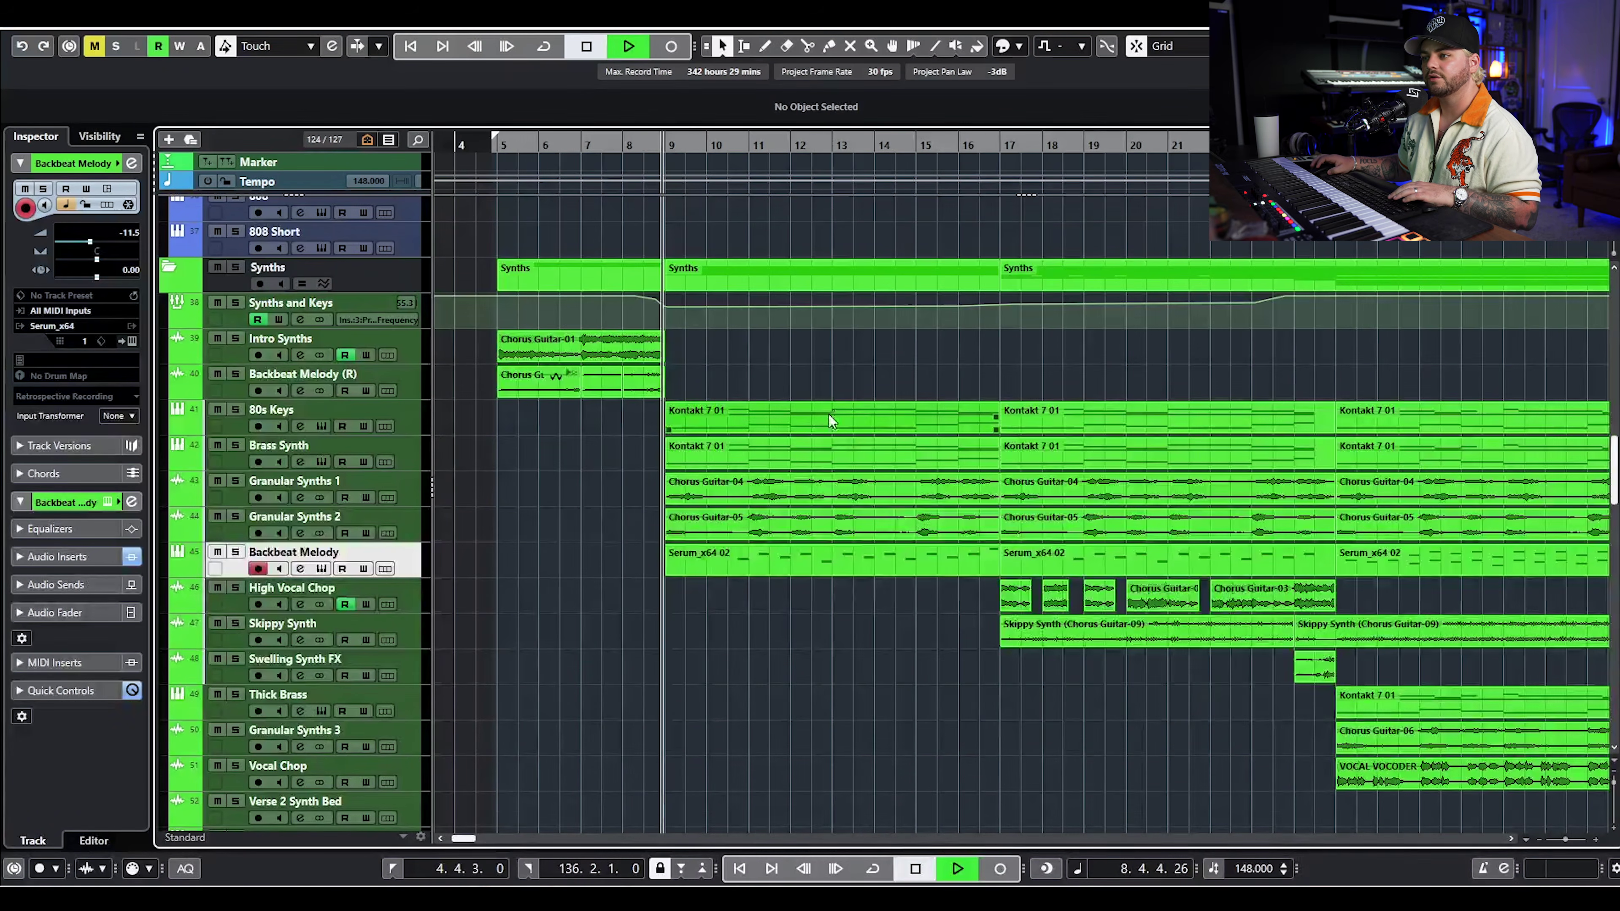
scroll(833, 404, "up", 2)
scroll(834, 395, "up", 2)
scroll(836, 376, "down", 2)
scroll(835, 370, "up", 2)
scroll(836, 376, "down", 4)
scroll(836, 380, "right", 3)
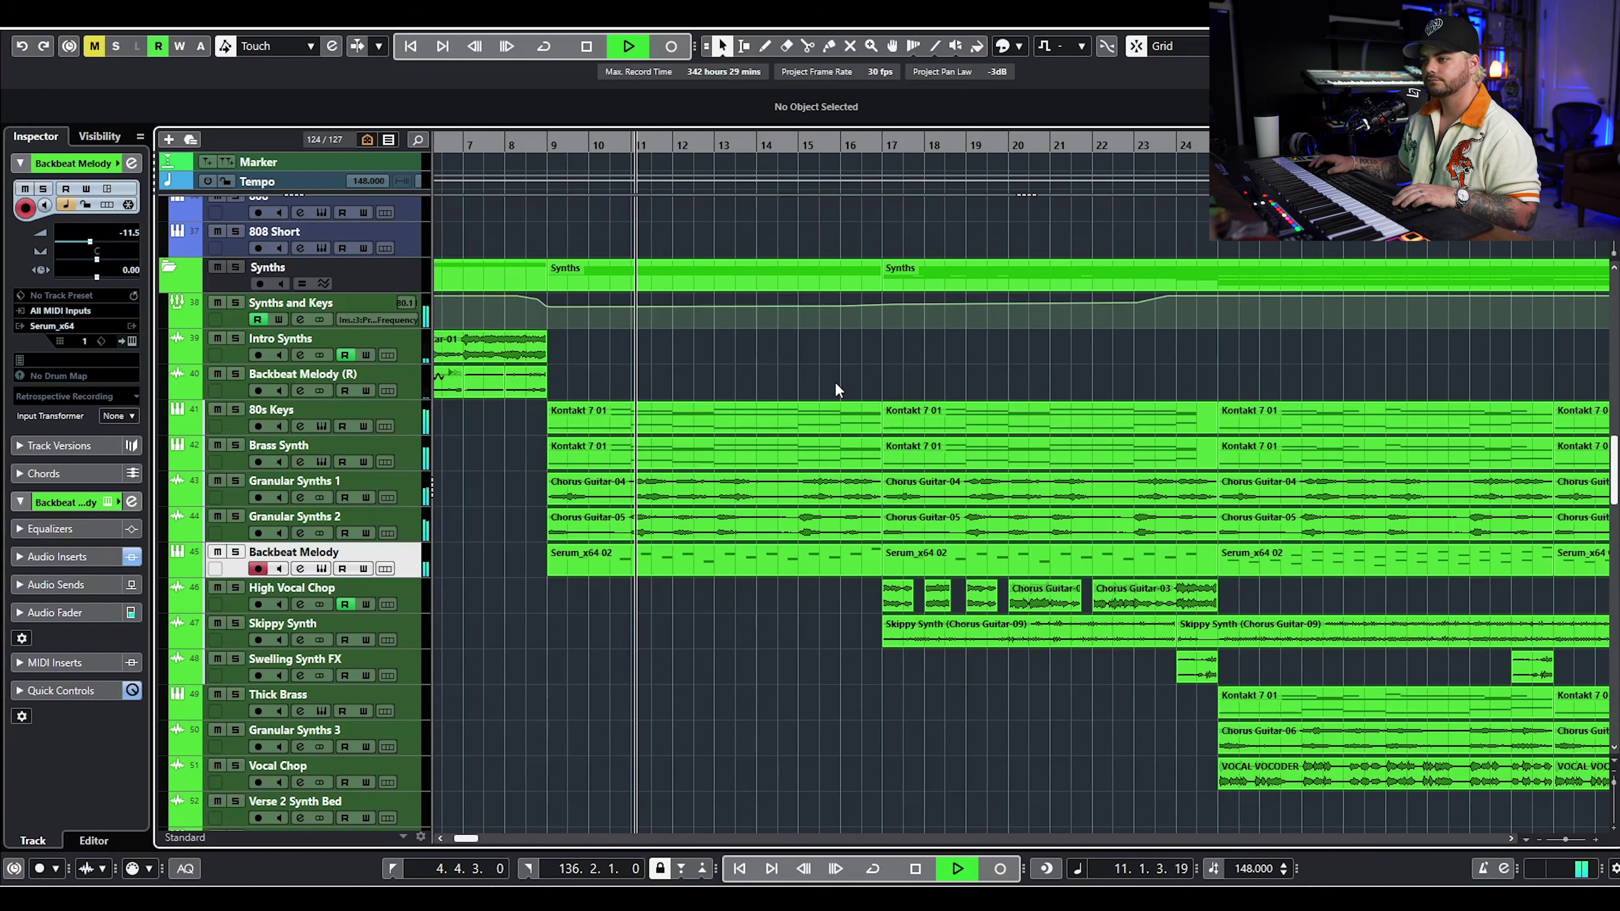
scroll(829, 362, "up", 5)
scroll(828, 367, "up", 8)
scroll(824, 367, "down", 3)
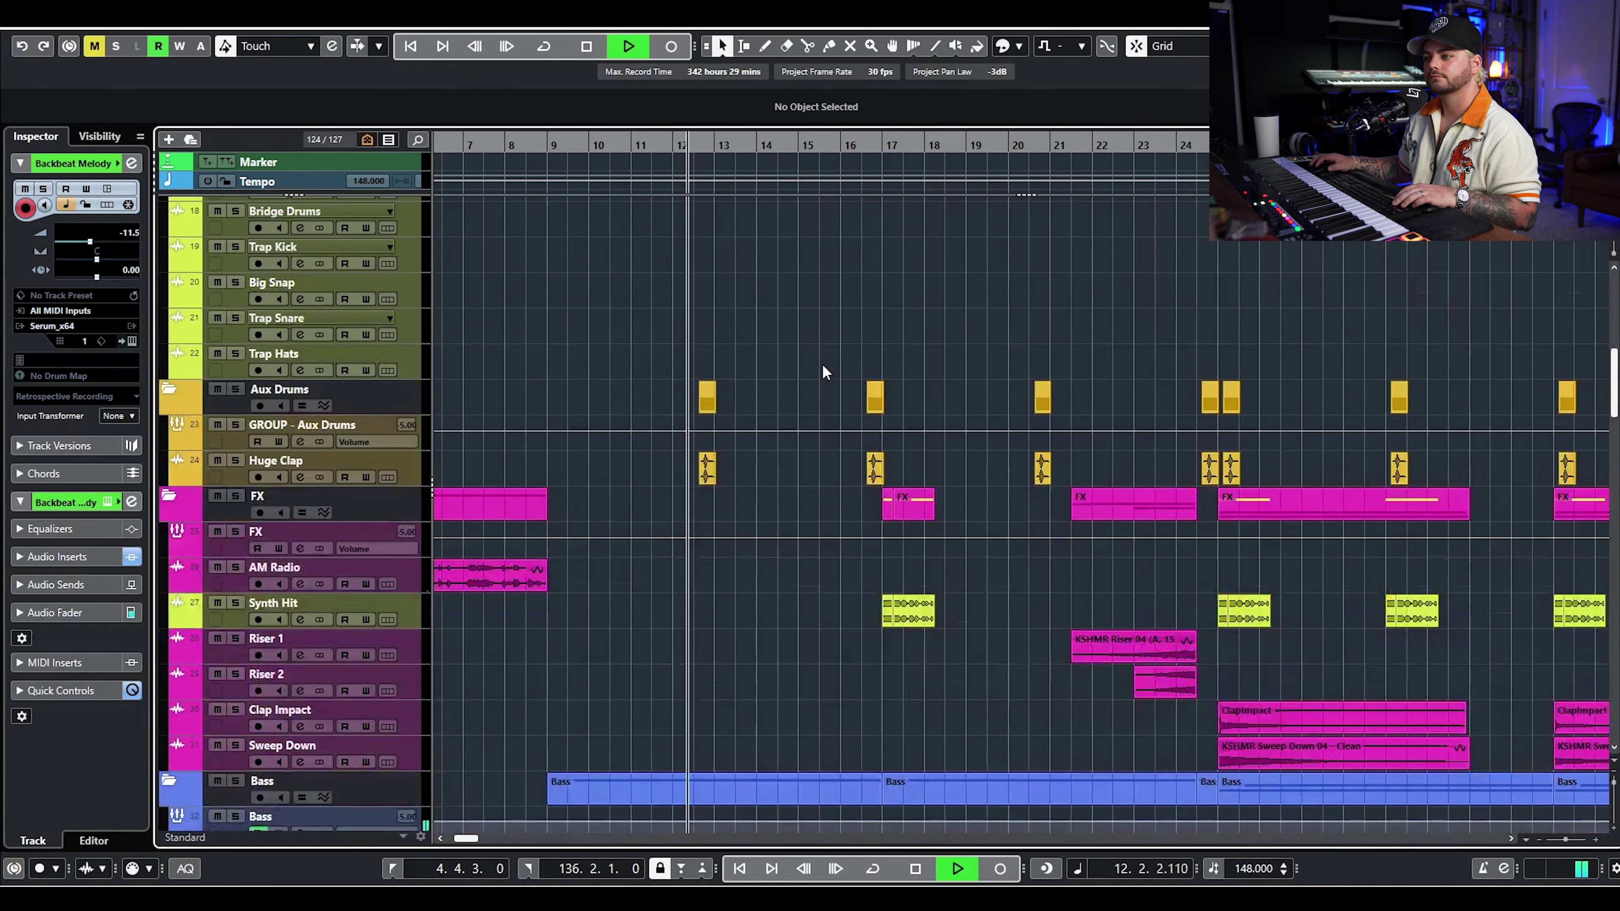
key("space")
- Move the playhead to bar 17 and play the full mix from there
scroll(848, 395, "down", 10)
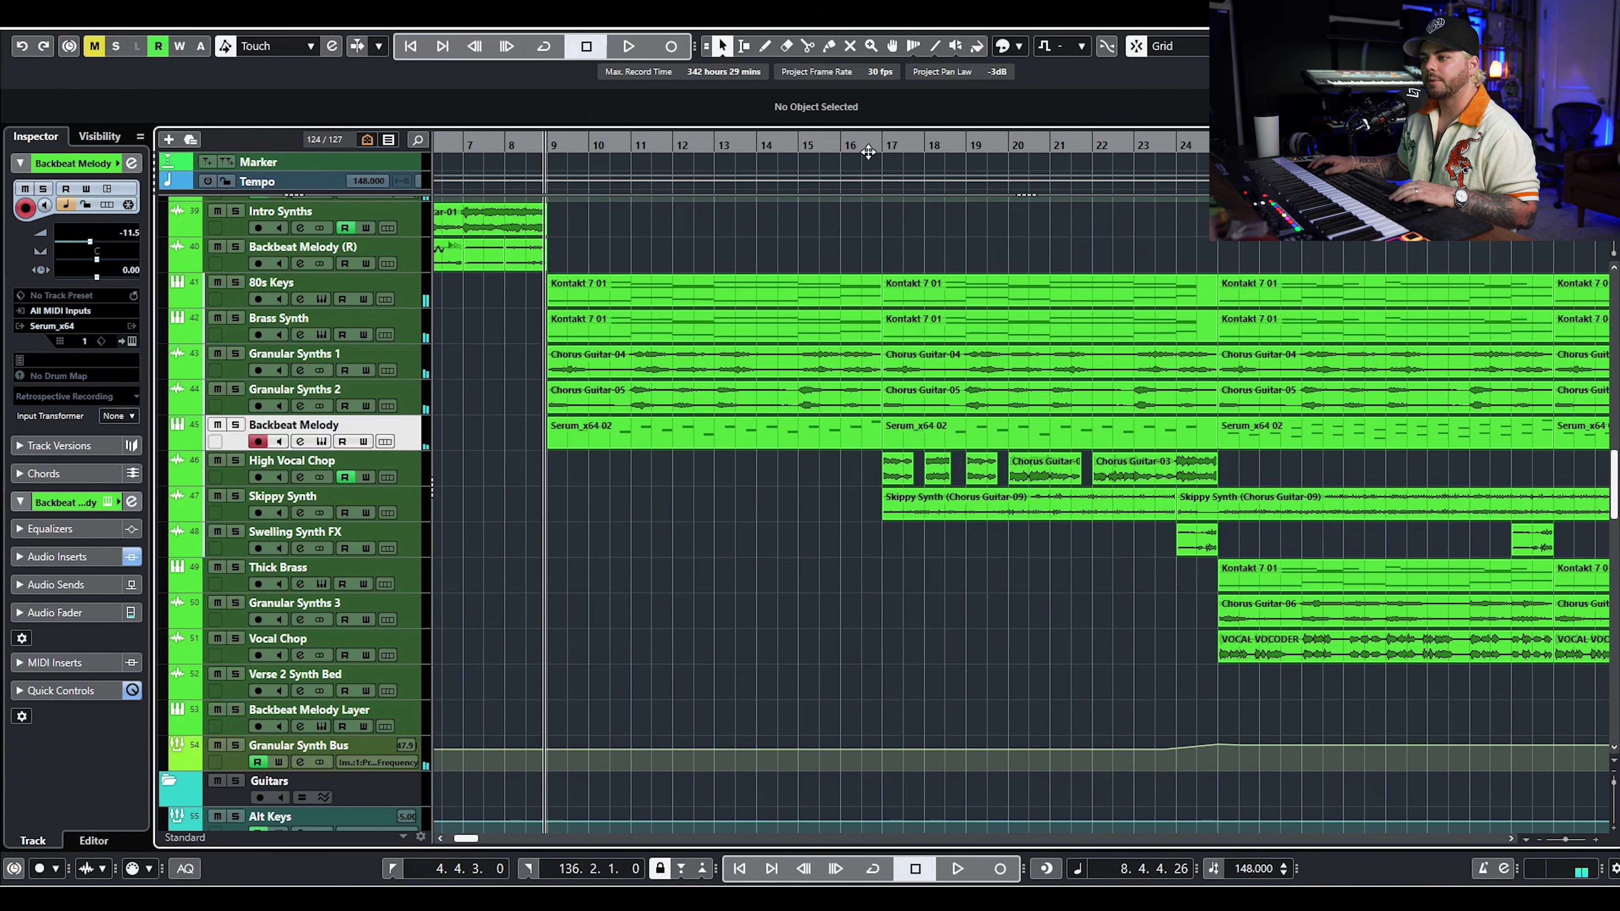
left_click(868, 151)
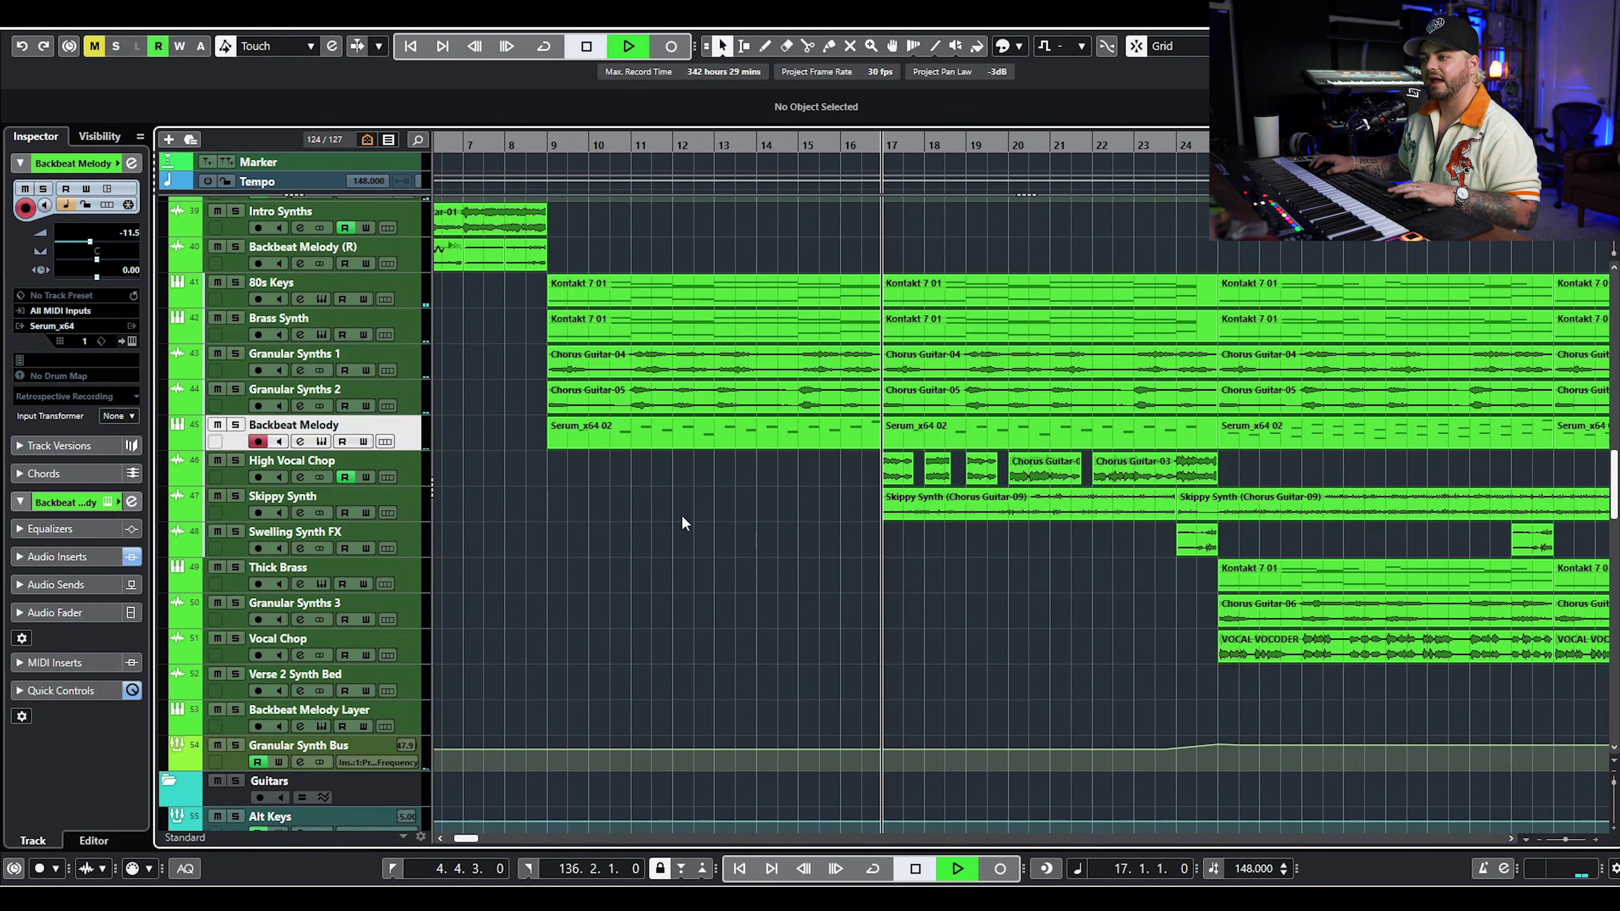
key("space")
scroll(882, 523, "up", 8)
scroll(829, 478, "down", 4)
scroll(849, 395, "up", 2)
scroll(854, 354, "down", 2)
scroll(857, 355, "down", 4)
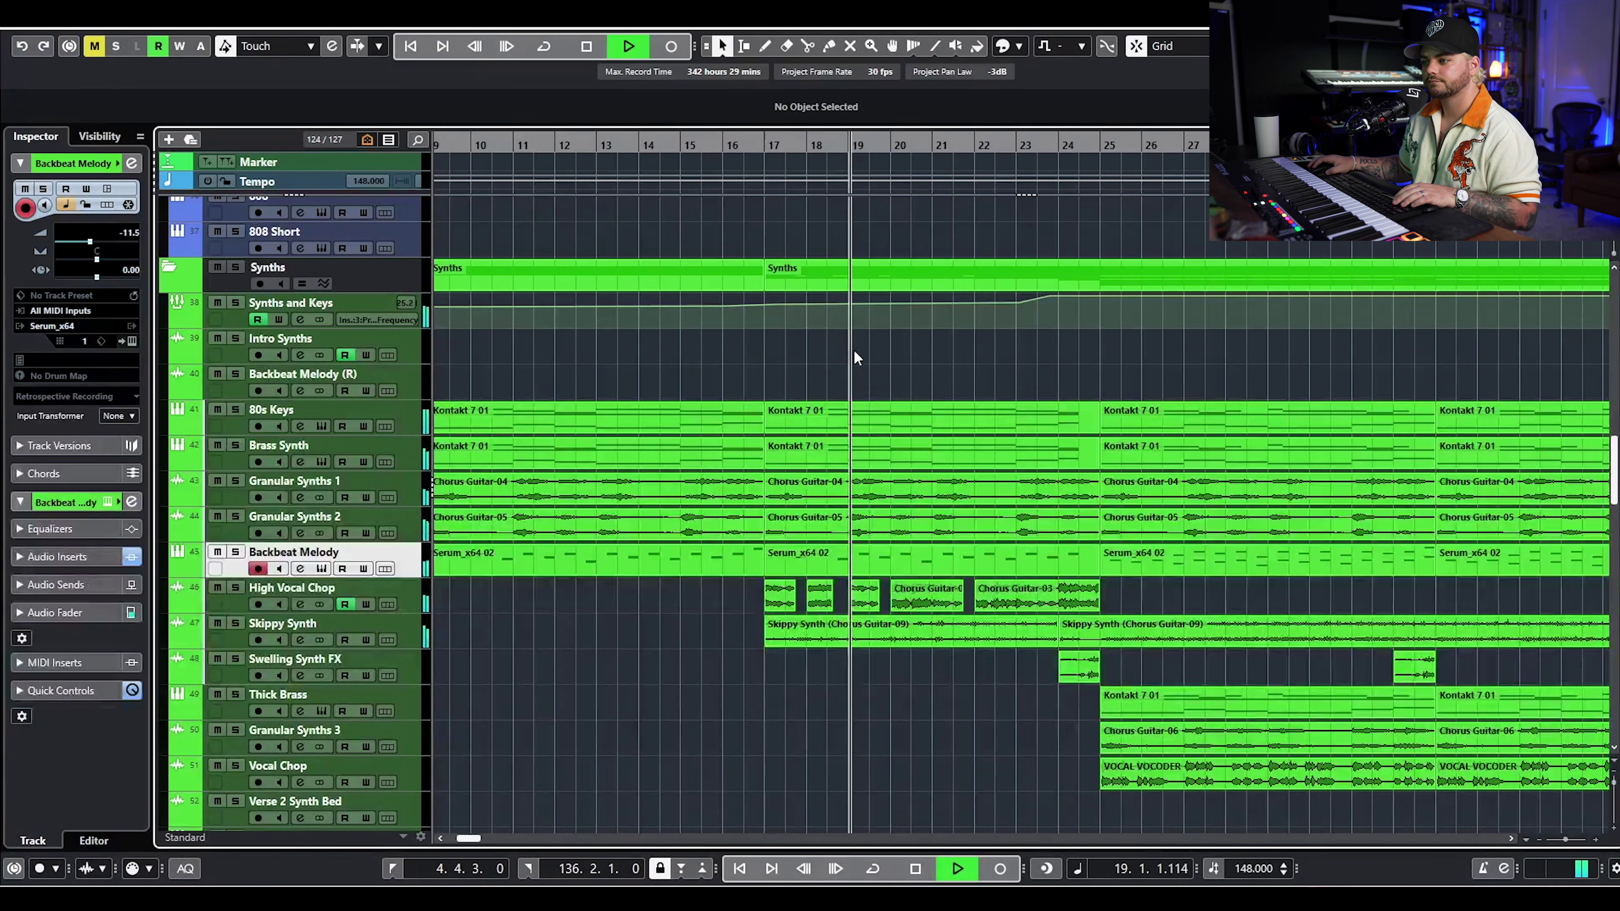
key("space")
- Solo the Synth Hit track in the FX folder, select it and play it from bar 17
scroll(825, 311, "up", 6)
left_click(236, 220)
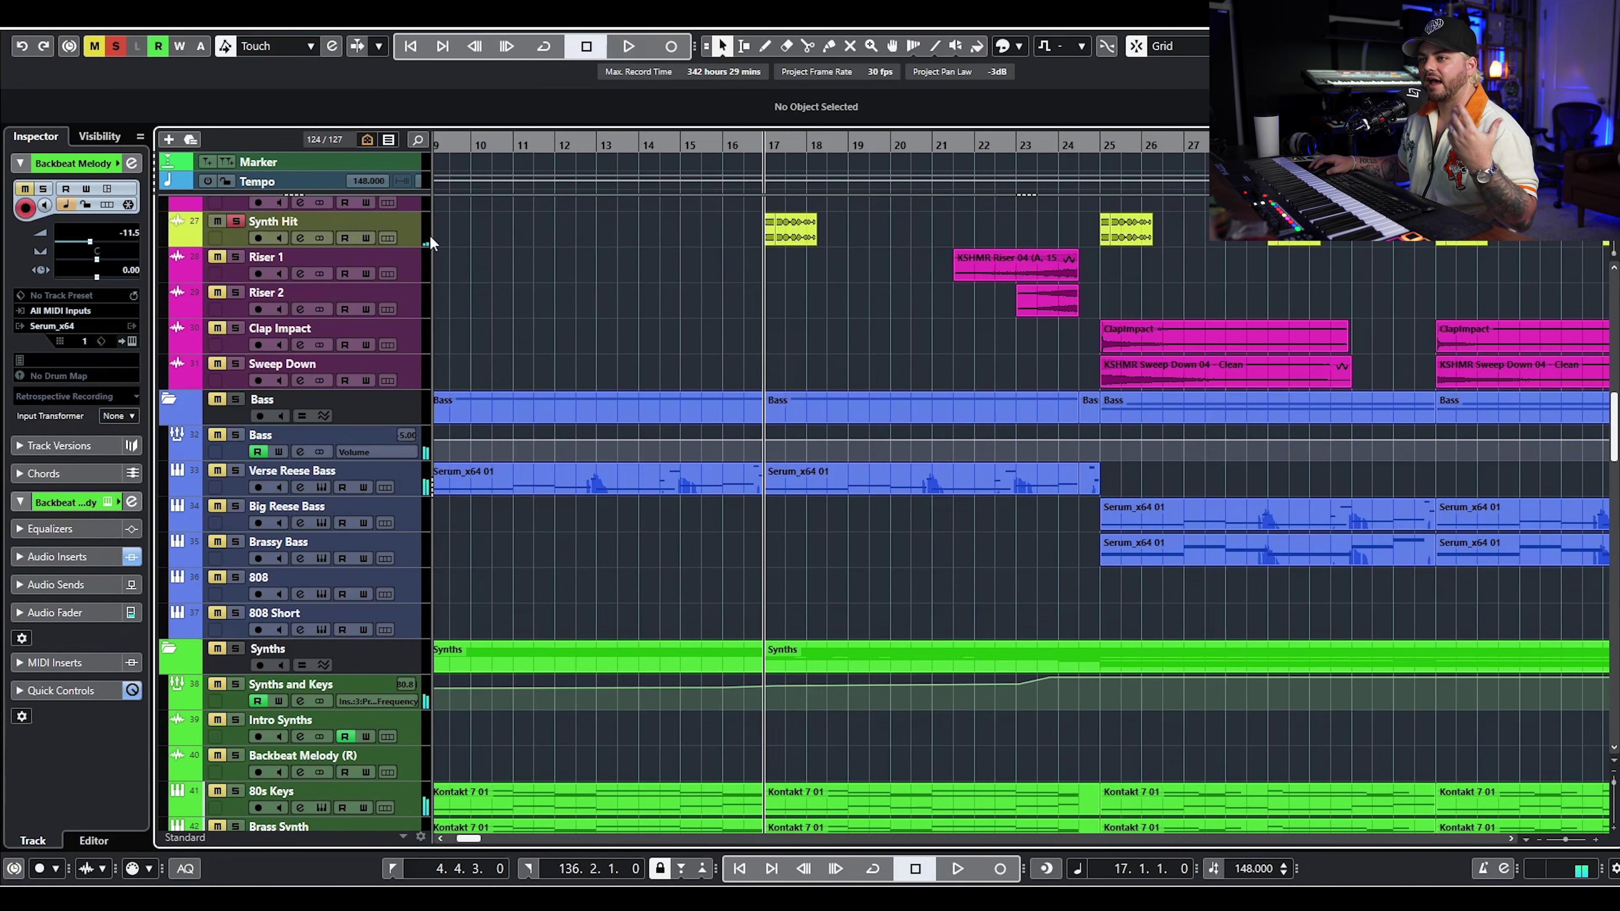
left_click(374, 243)
key("space")
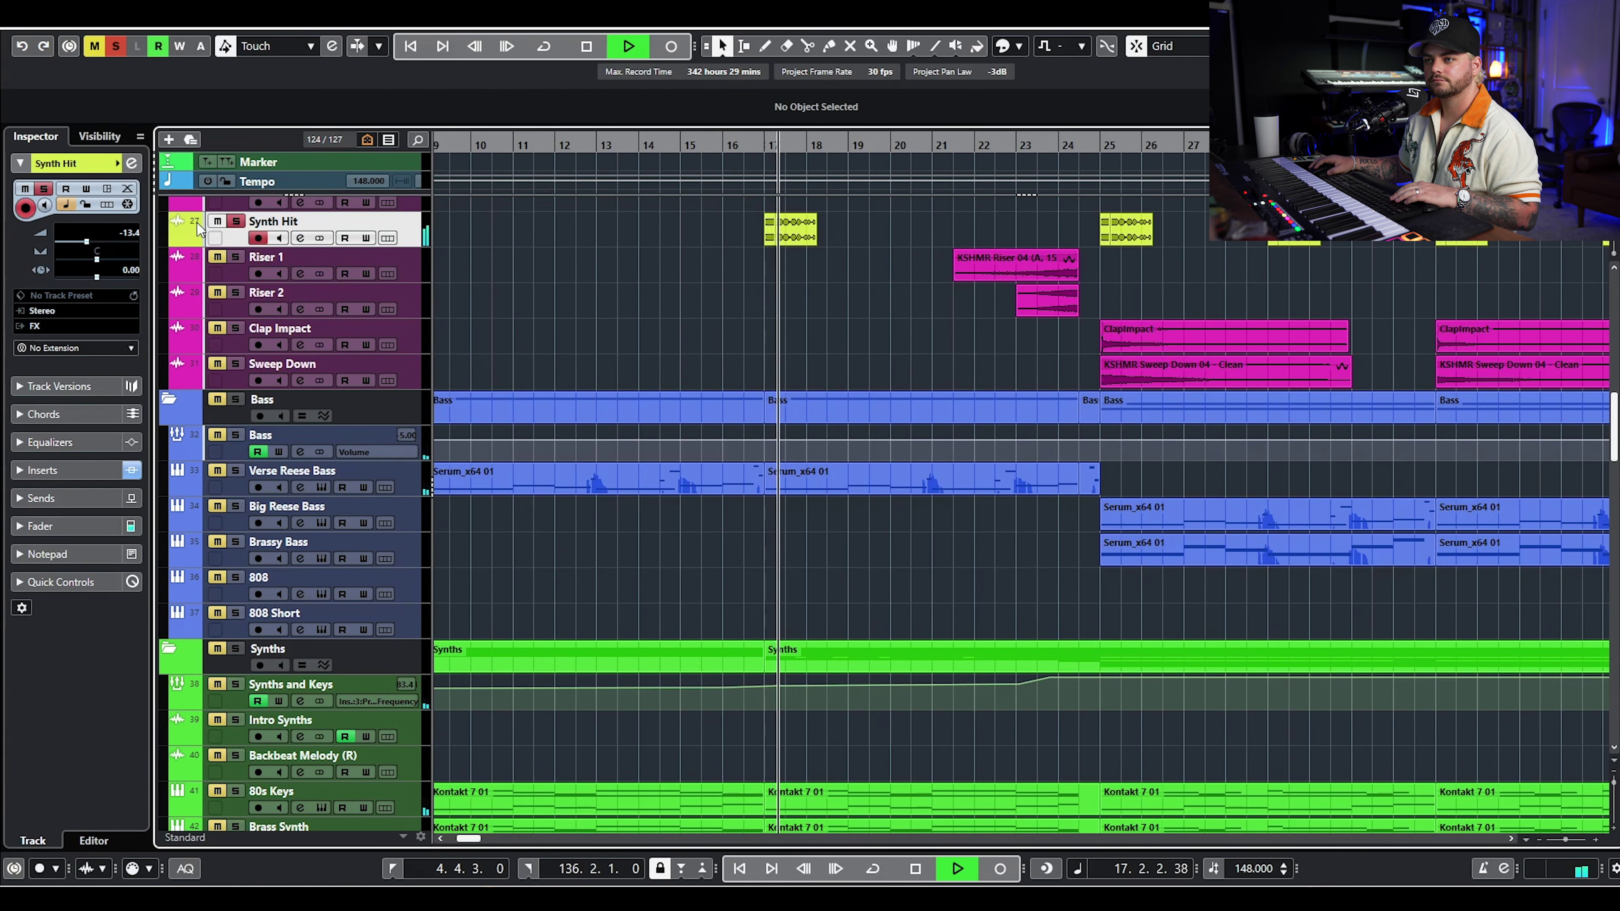
key("space")
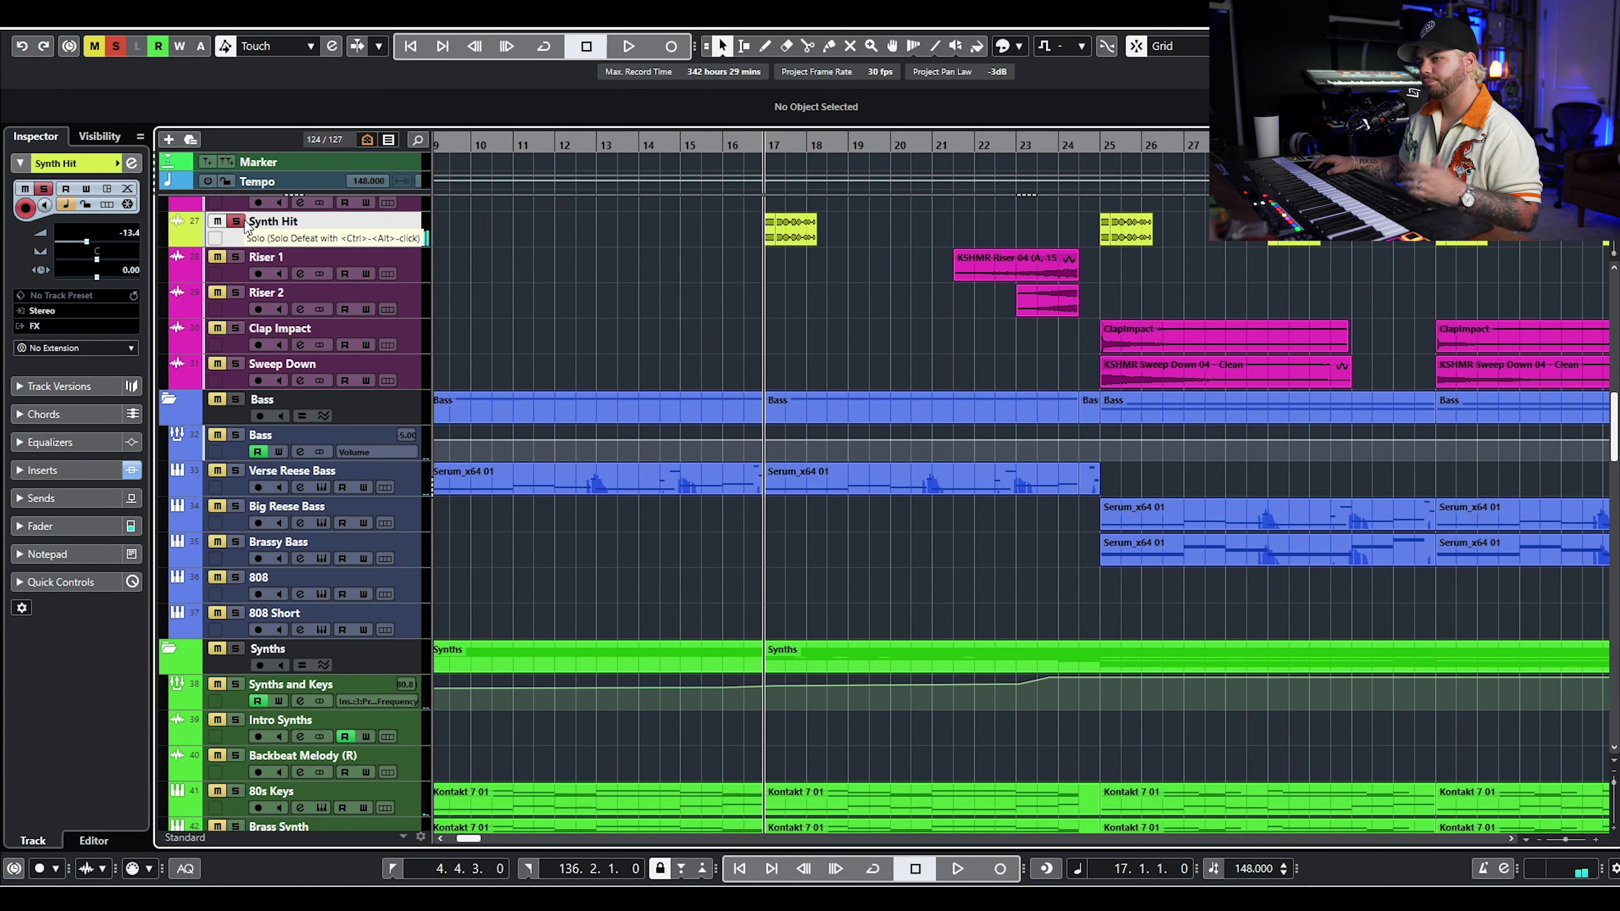
- Solo High Vocal Chop in place of Synth Hit and open its channel settings
left_click(237, 221)
scroll(509, 630, "down", 6)
left_click(236, 588)
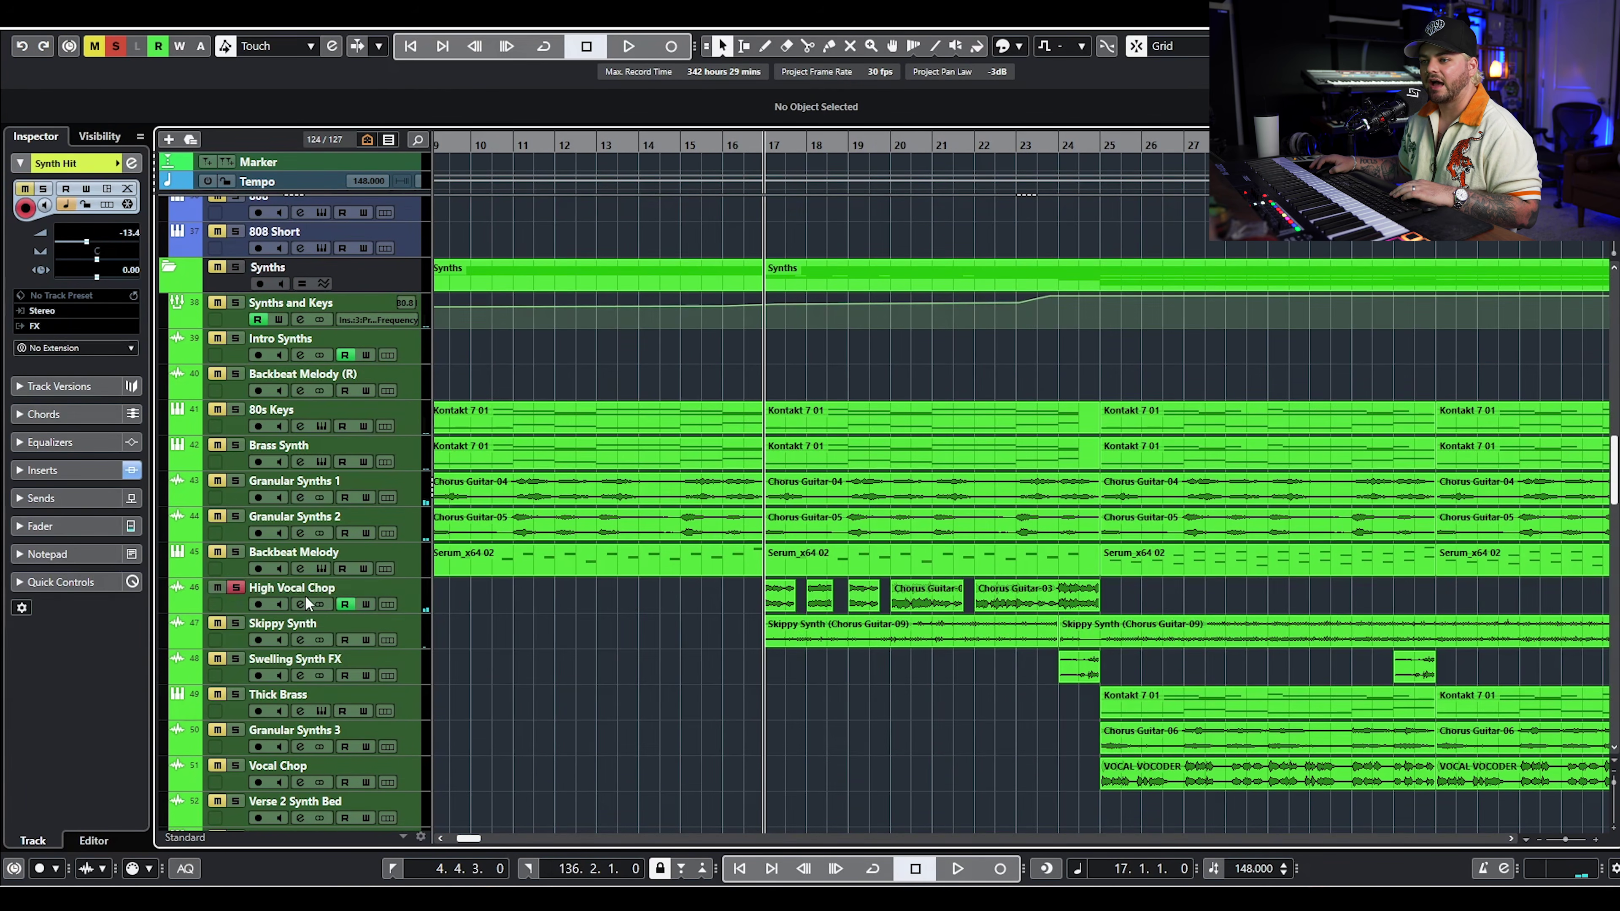
left_click(300, 604)
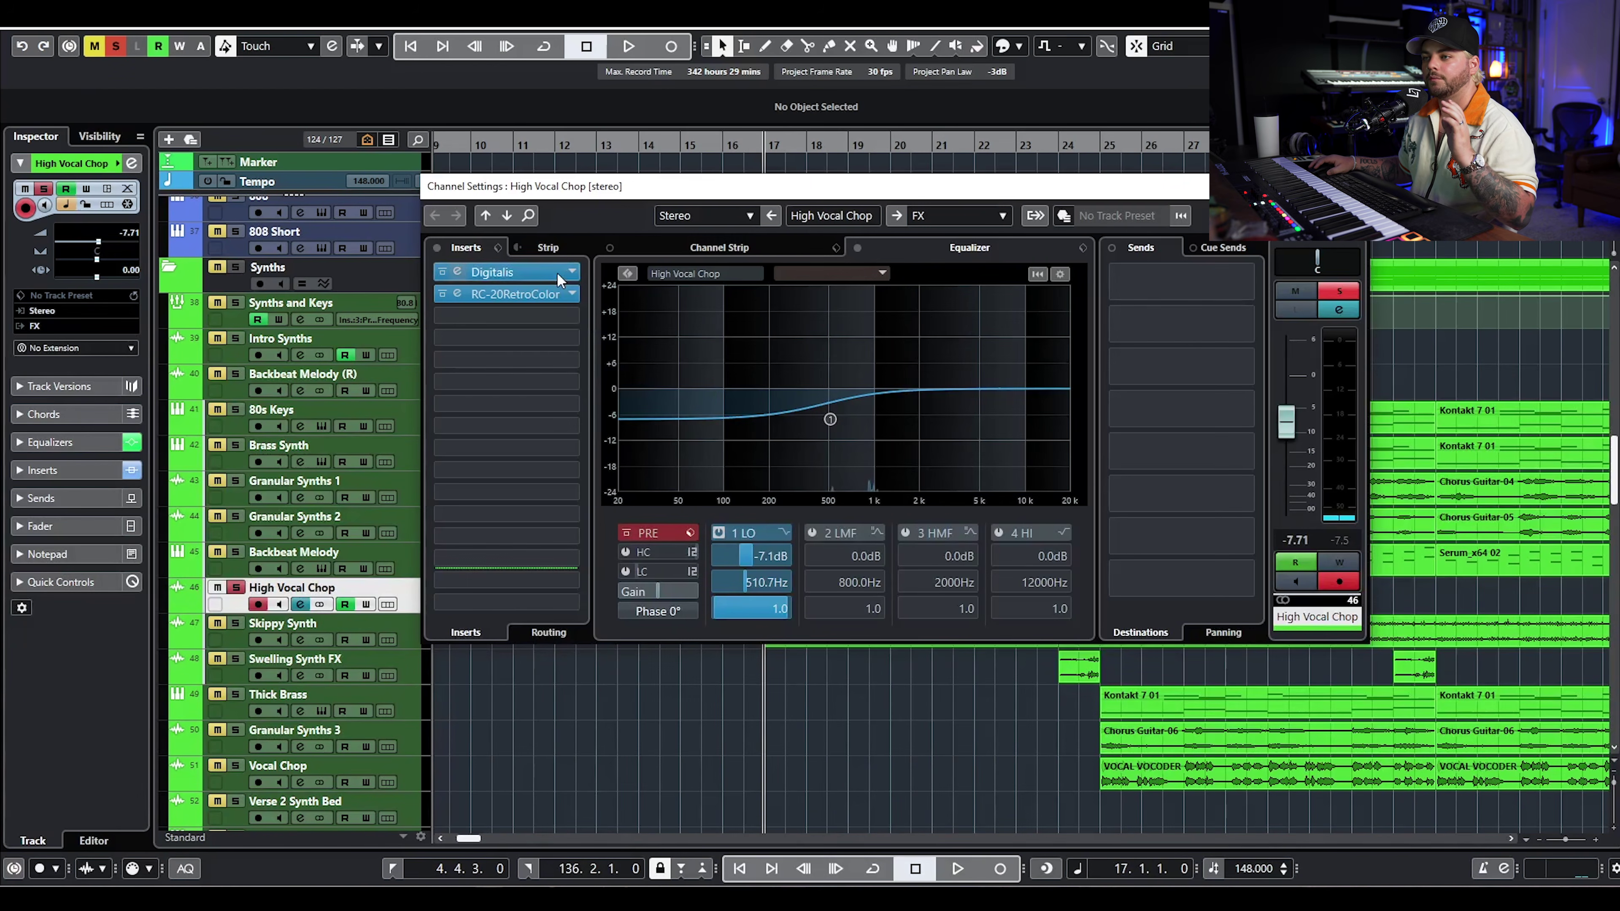
- Bypass all inserts on High Vocal Chop, move its channel settings clear of the clips and play the track dry
left_click(437, 248)
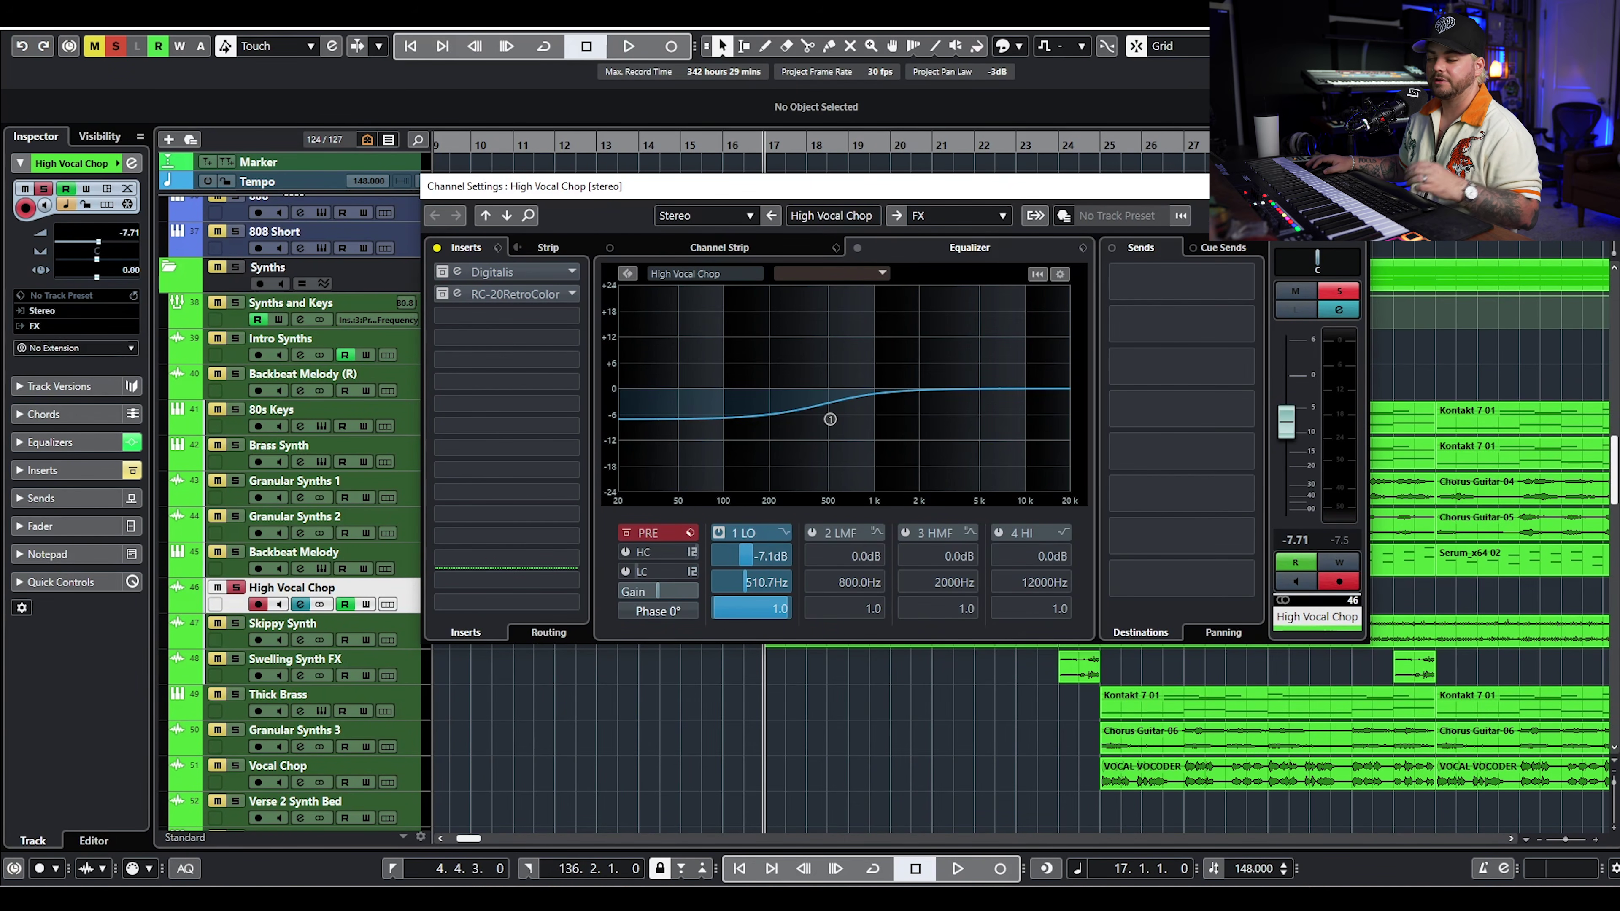
left_click_drag(765, 185, 866, 98)
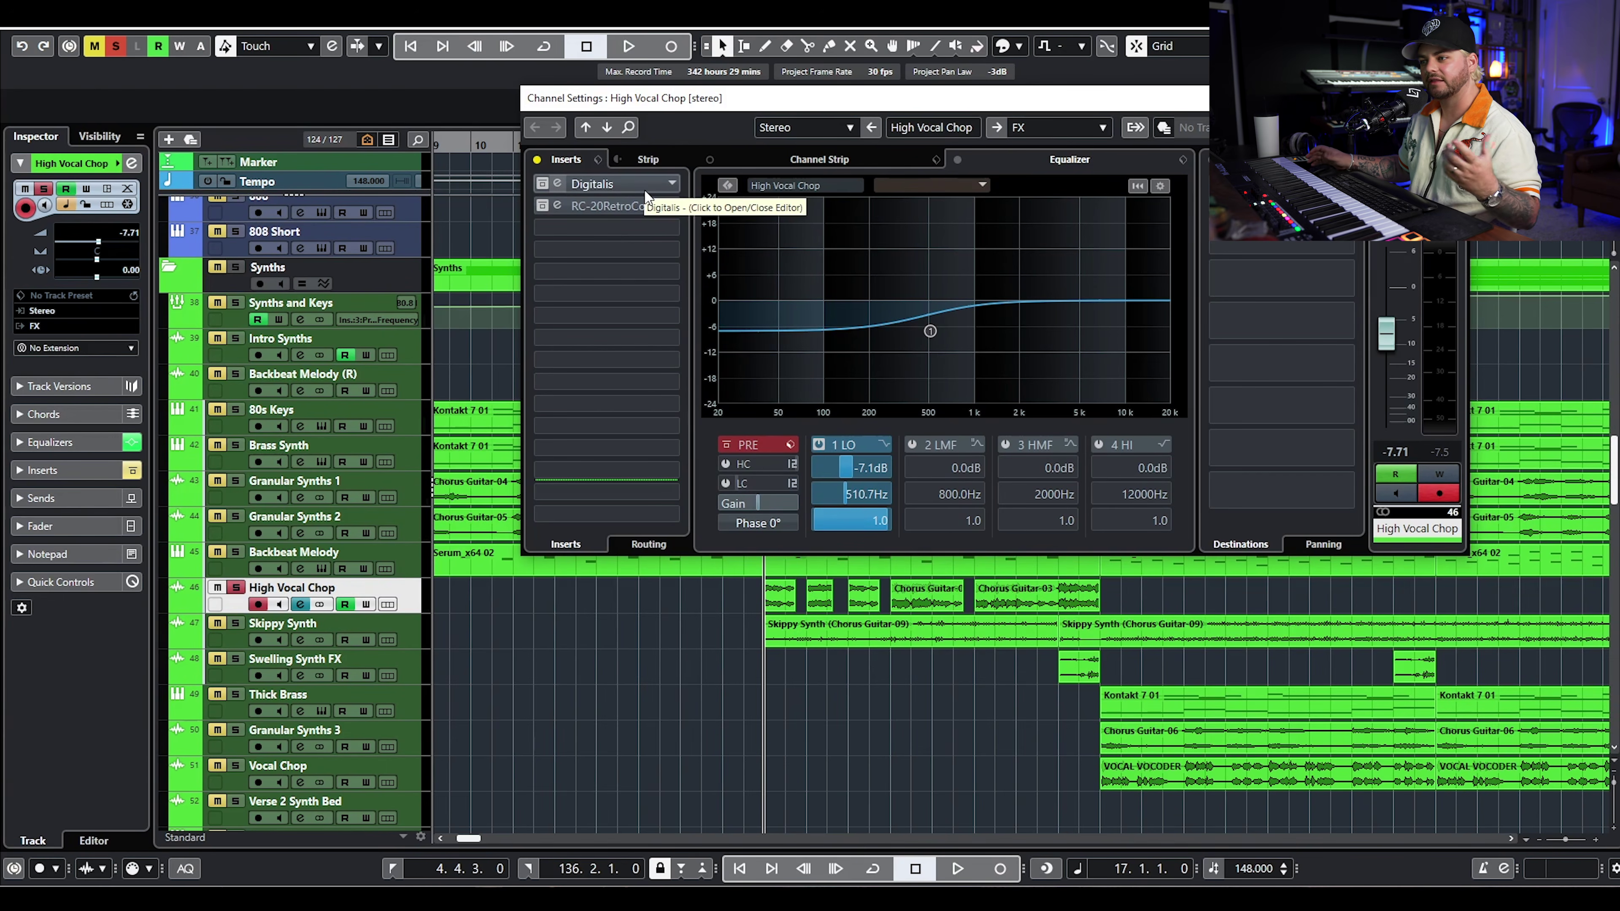
key("space")
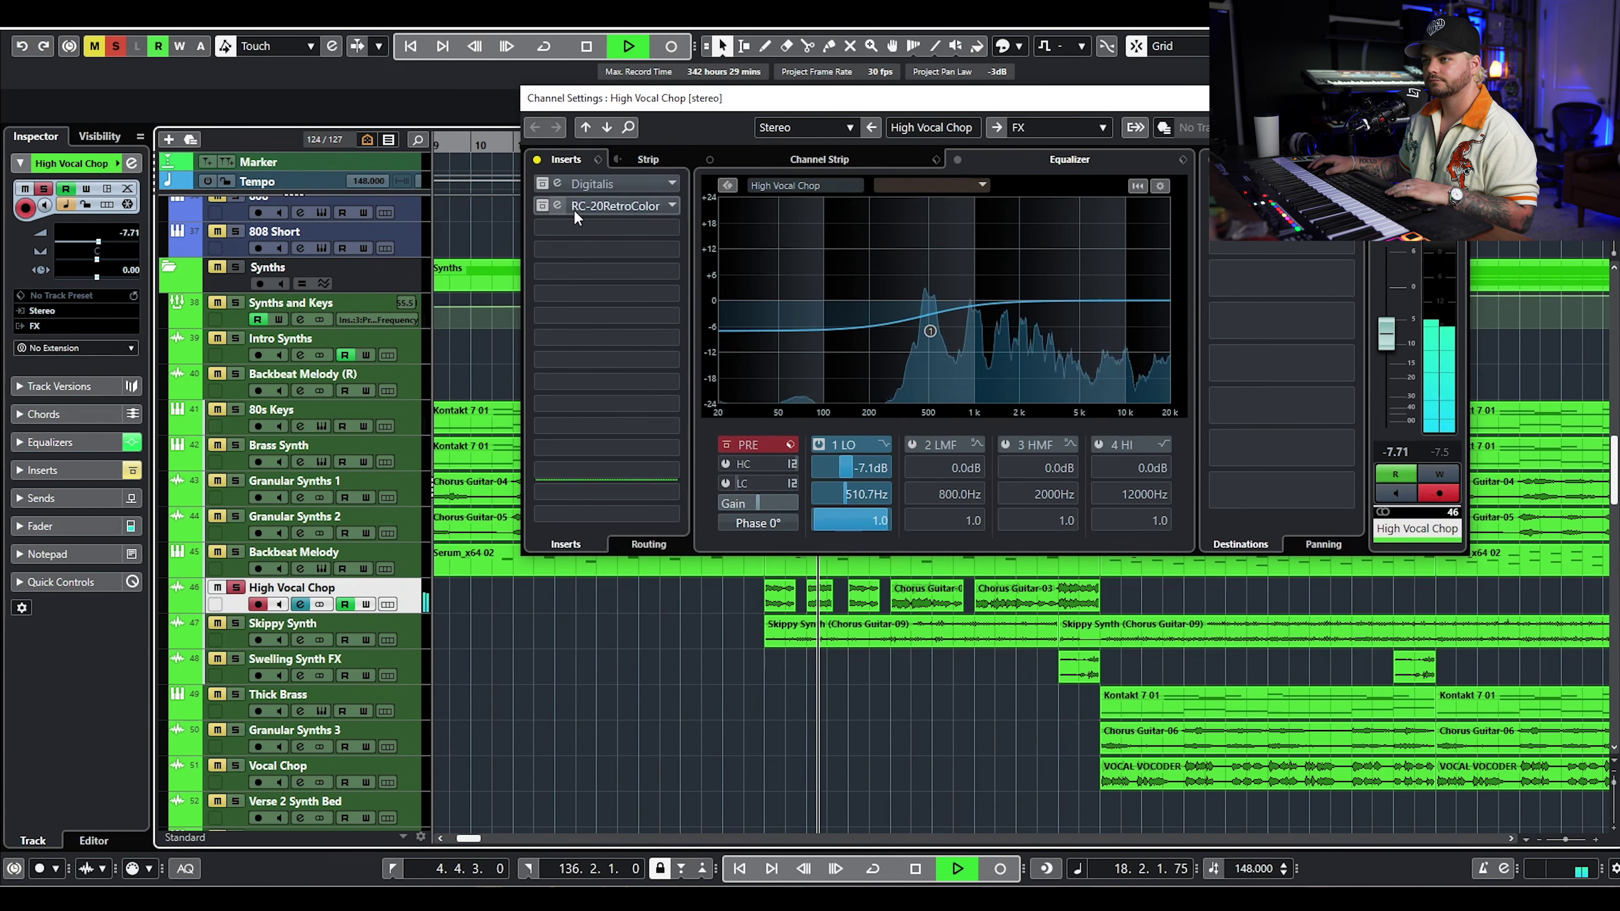
key("space")
- Re-enable and open the Digitalis insert on High Vocal Chop, play the track through it and close the plugin
left_click(545, 180)
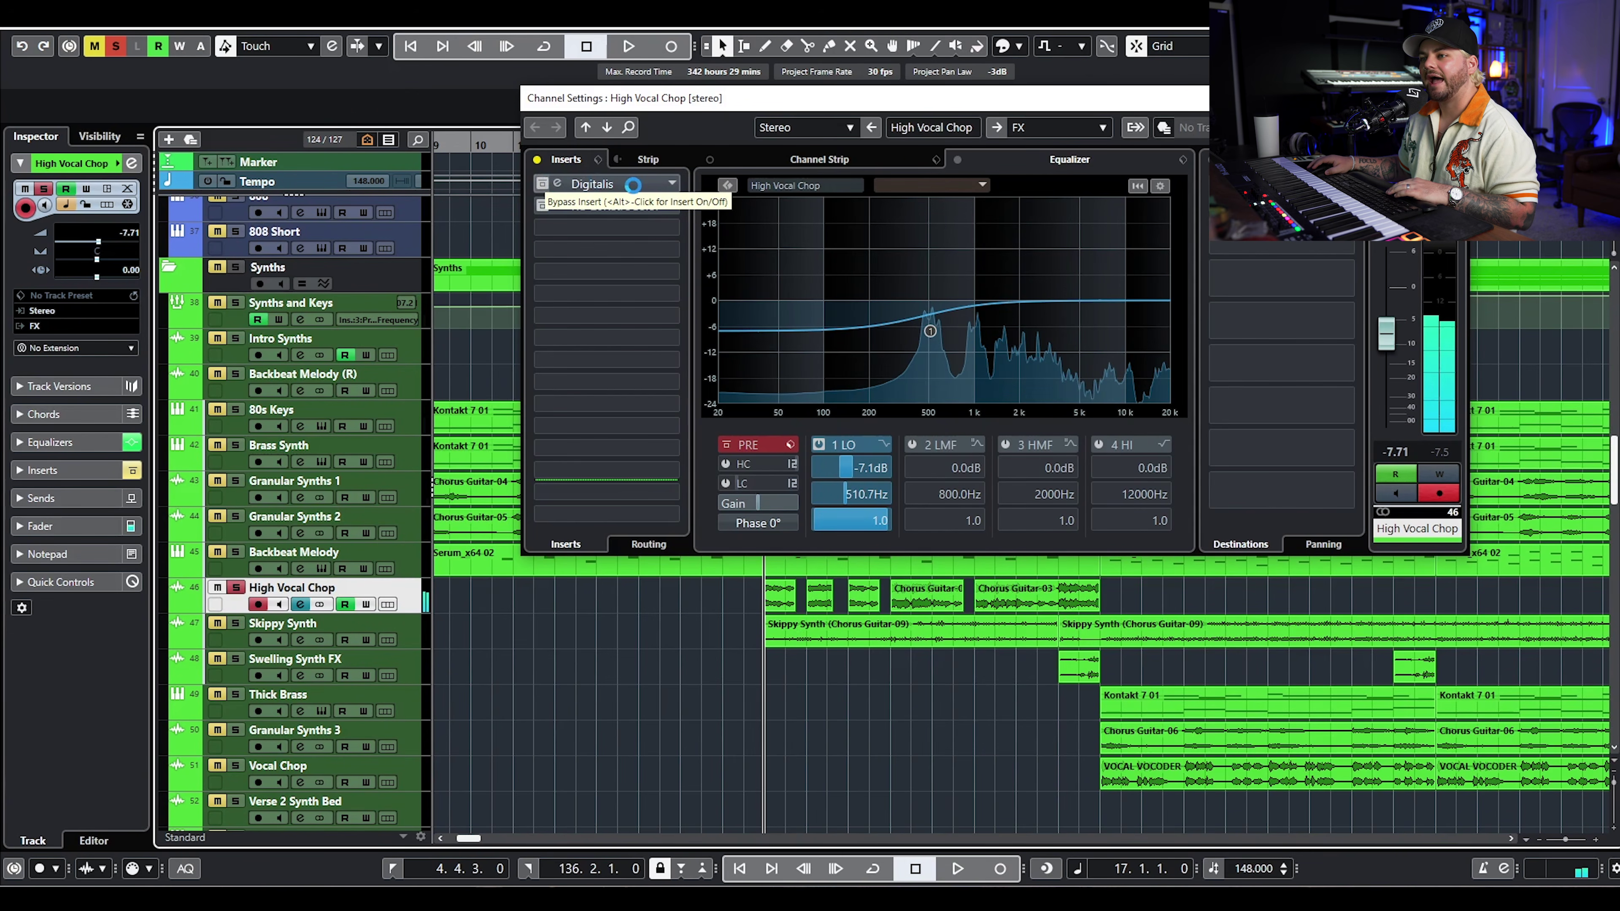
left_click(629, 185)
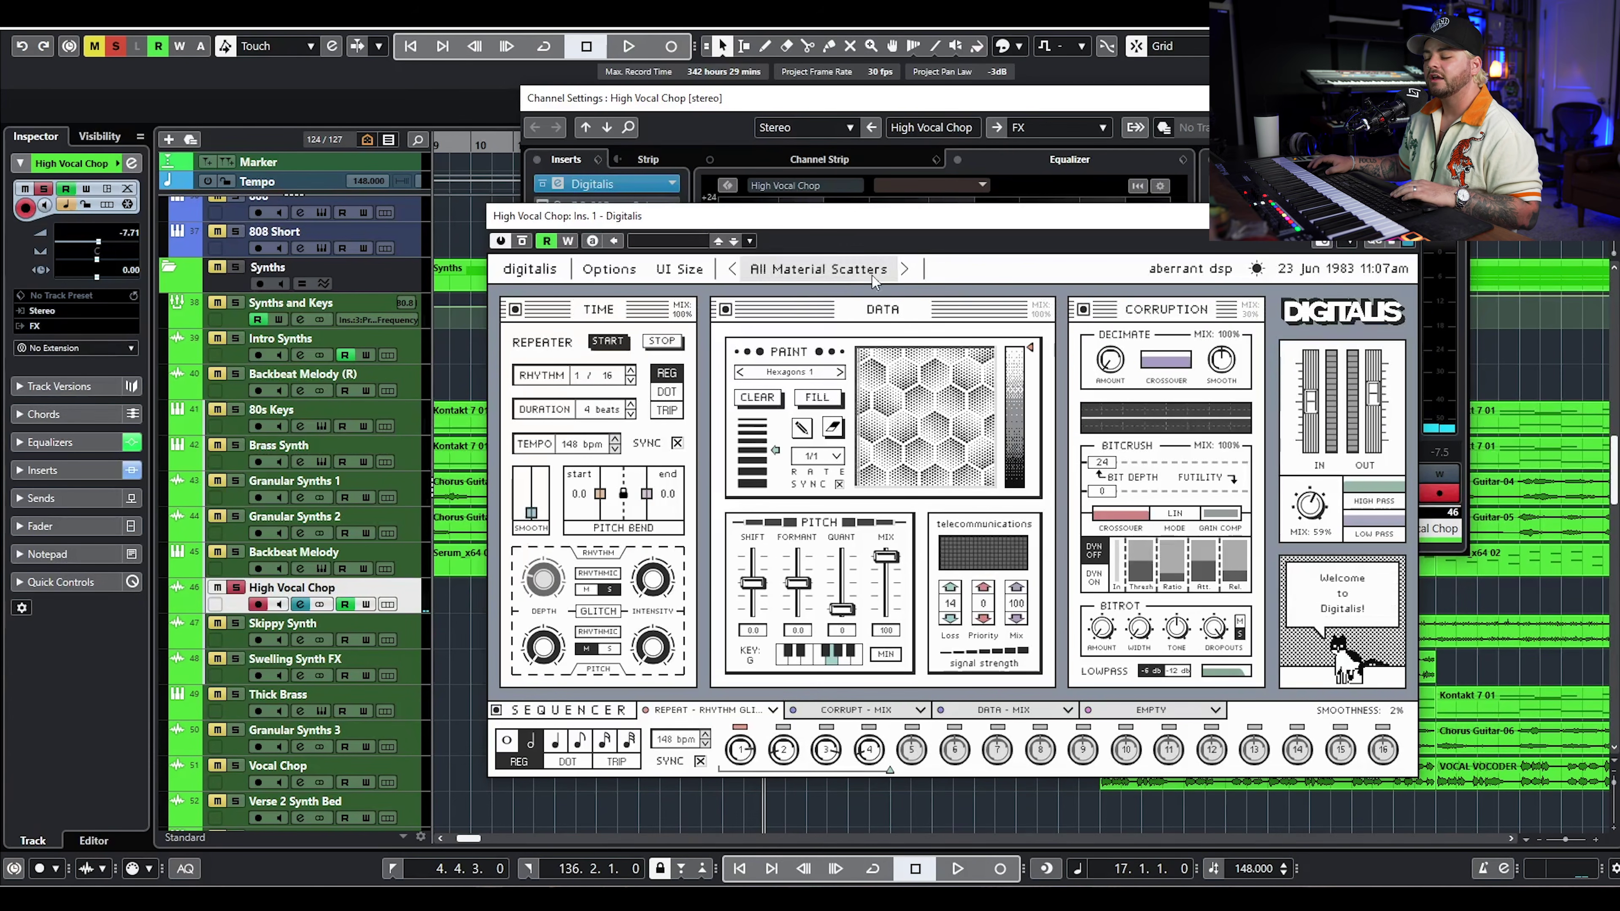
key("space")
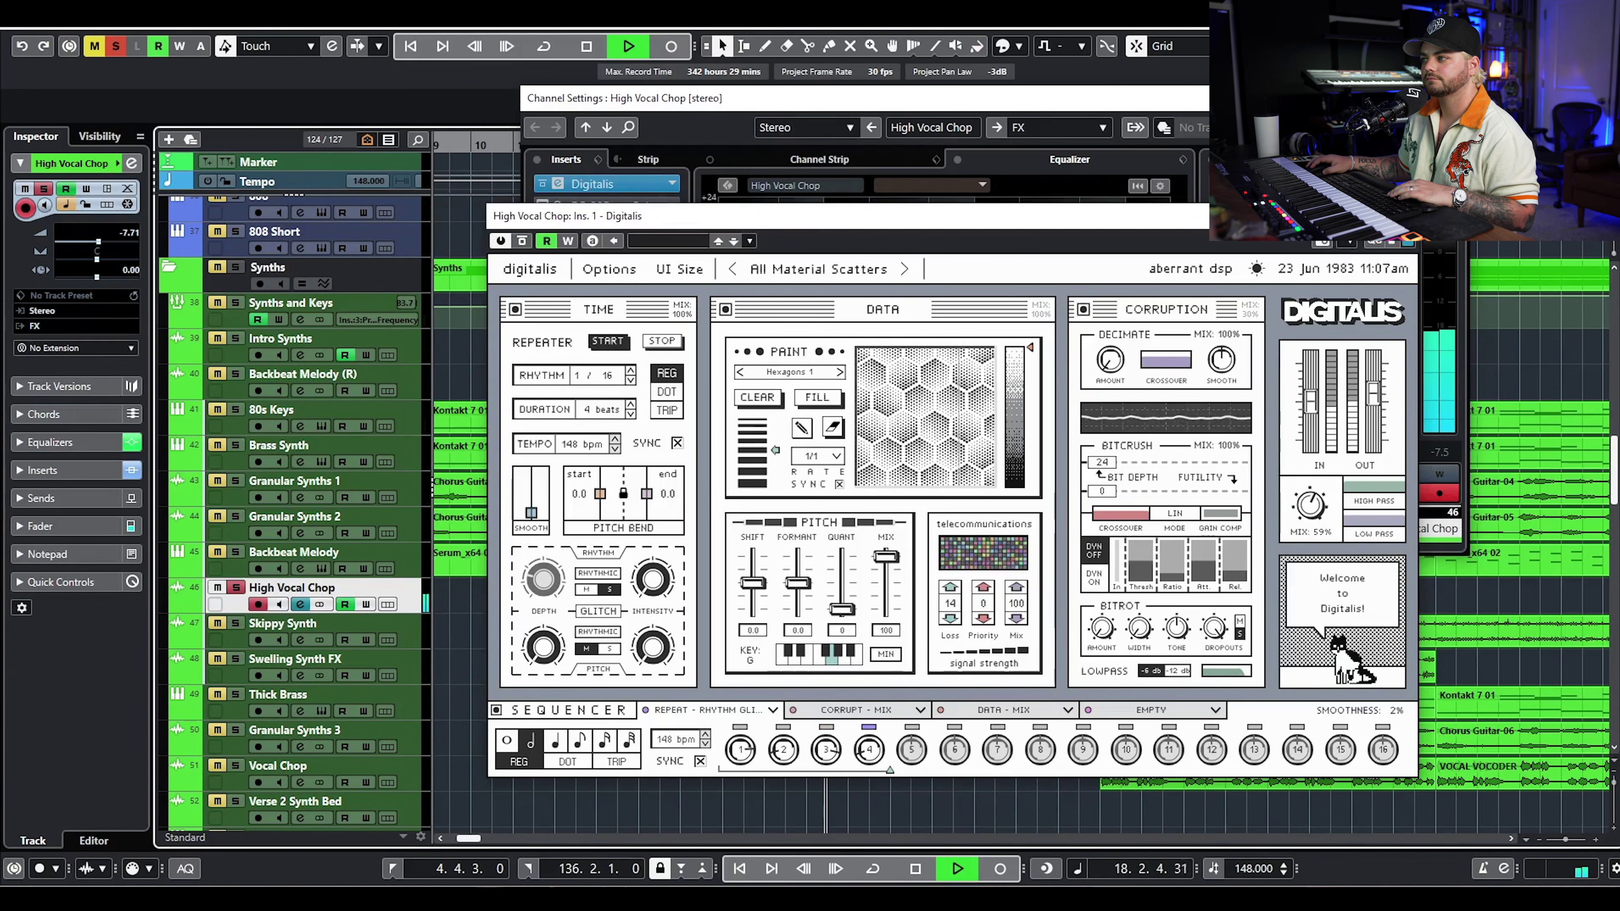
key("ctrl+w")
- Re-enable and inspect the RC-20 Retro Color insert during playback, stop, and close the plugin and channel settings
left_click(540, 208)
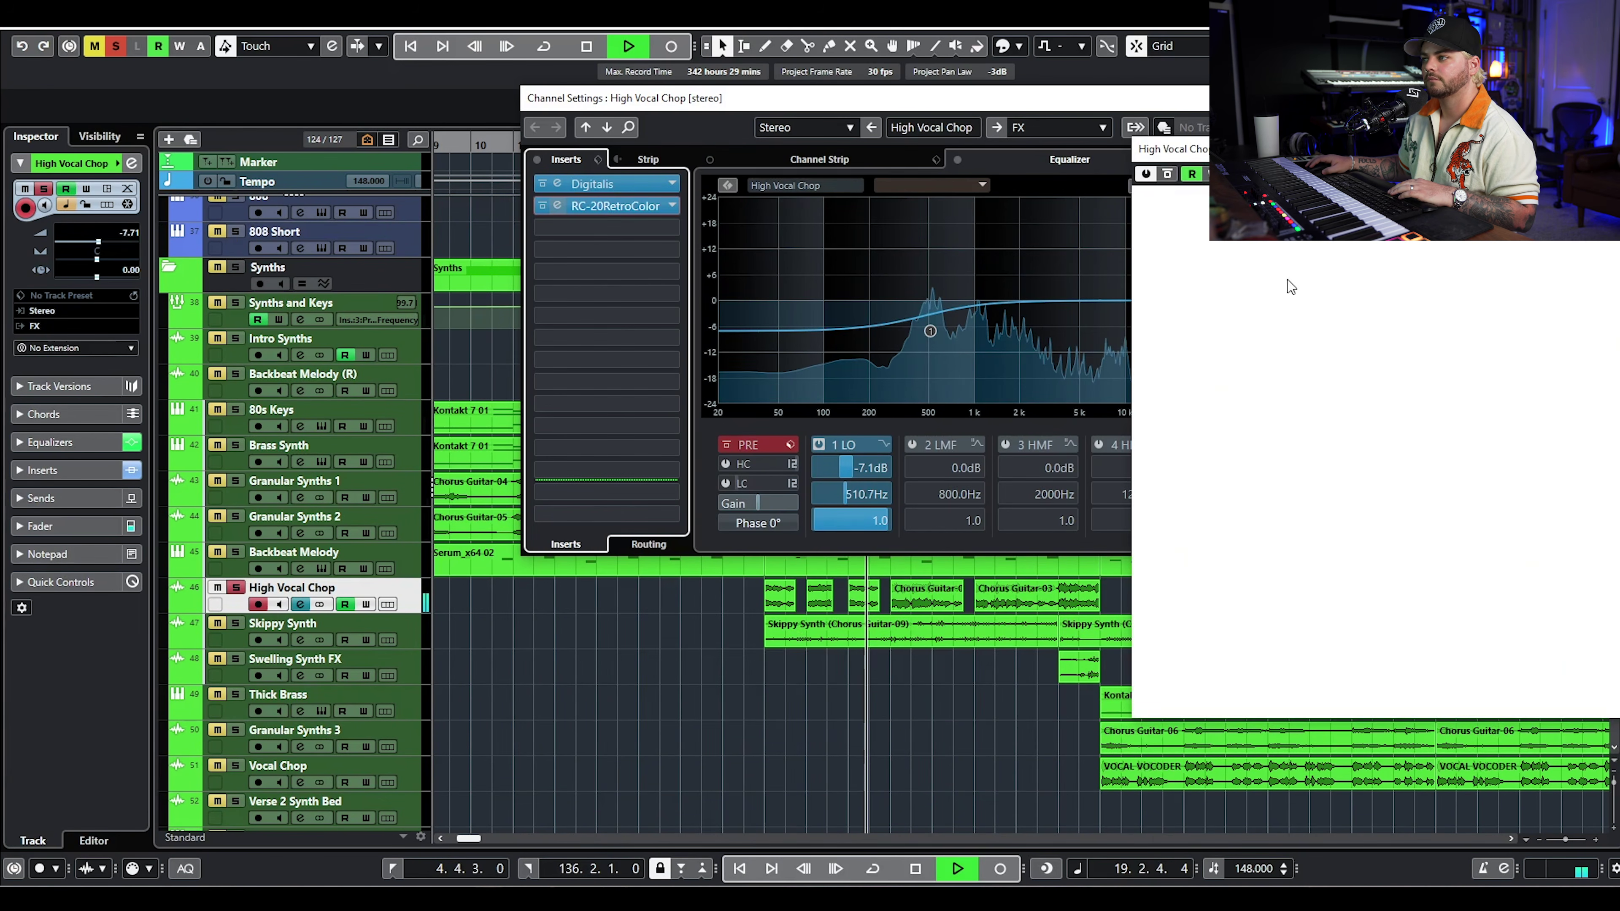
key("space")
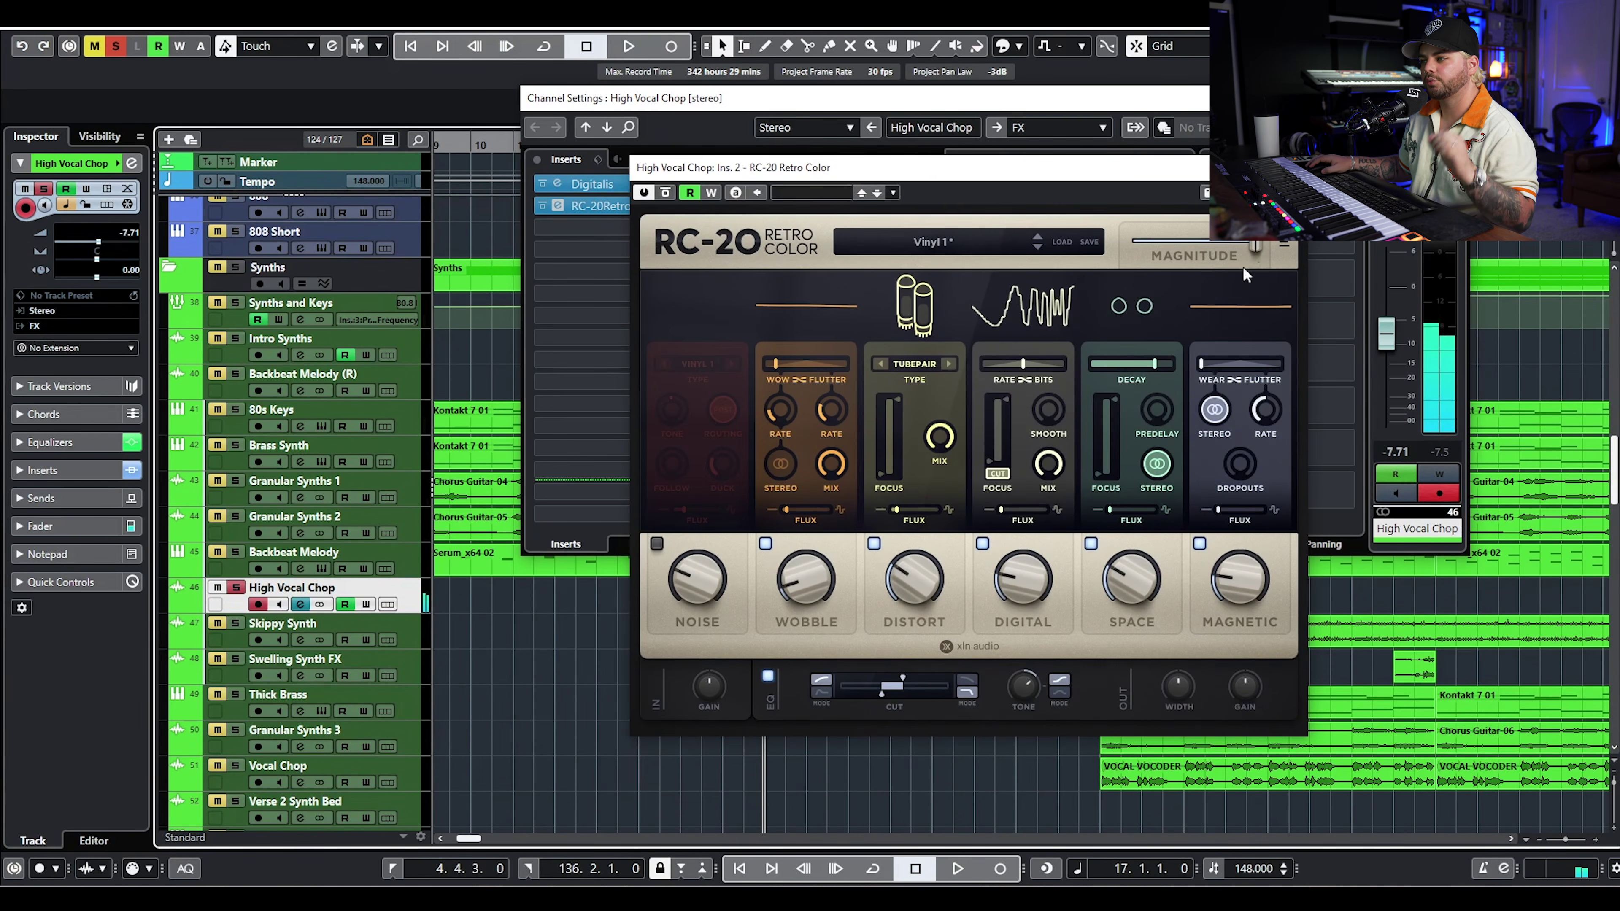
key("ctrl+w")
key("ctrl+w")
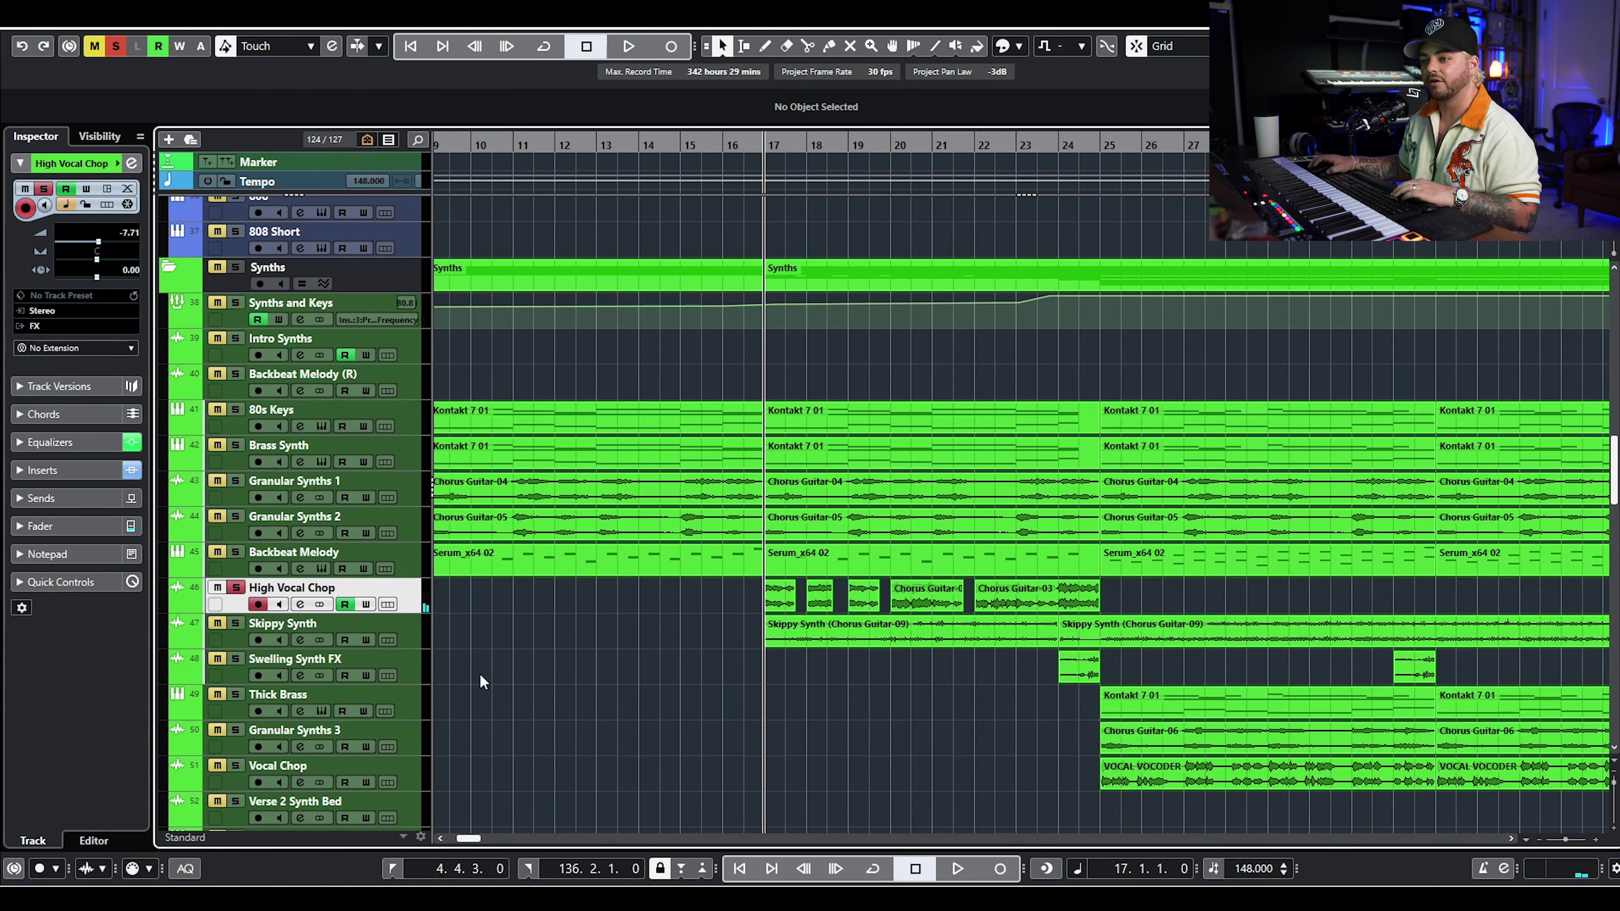
- Solo Skippy Synth in place of High Vocal Chop, play it with its channel settings open and close them
left_click(259, 630)
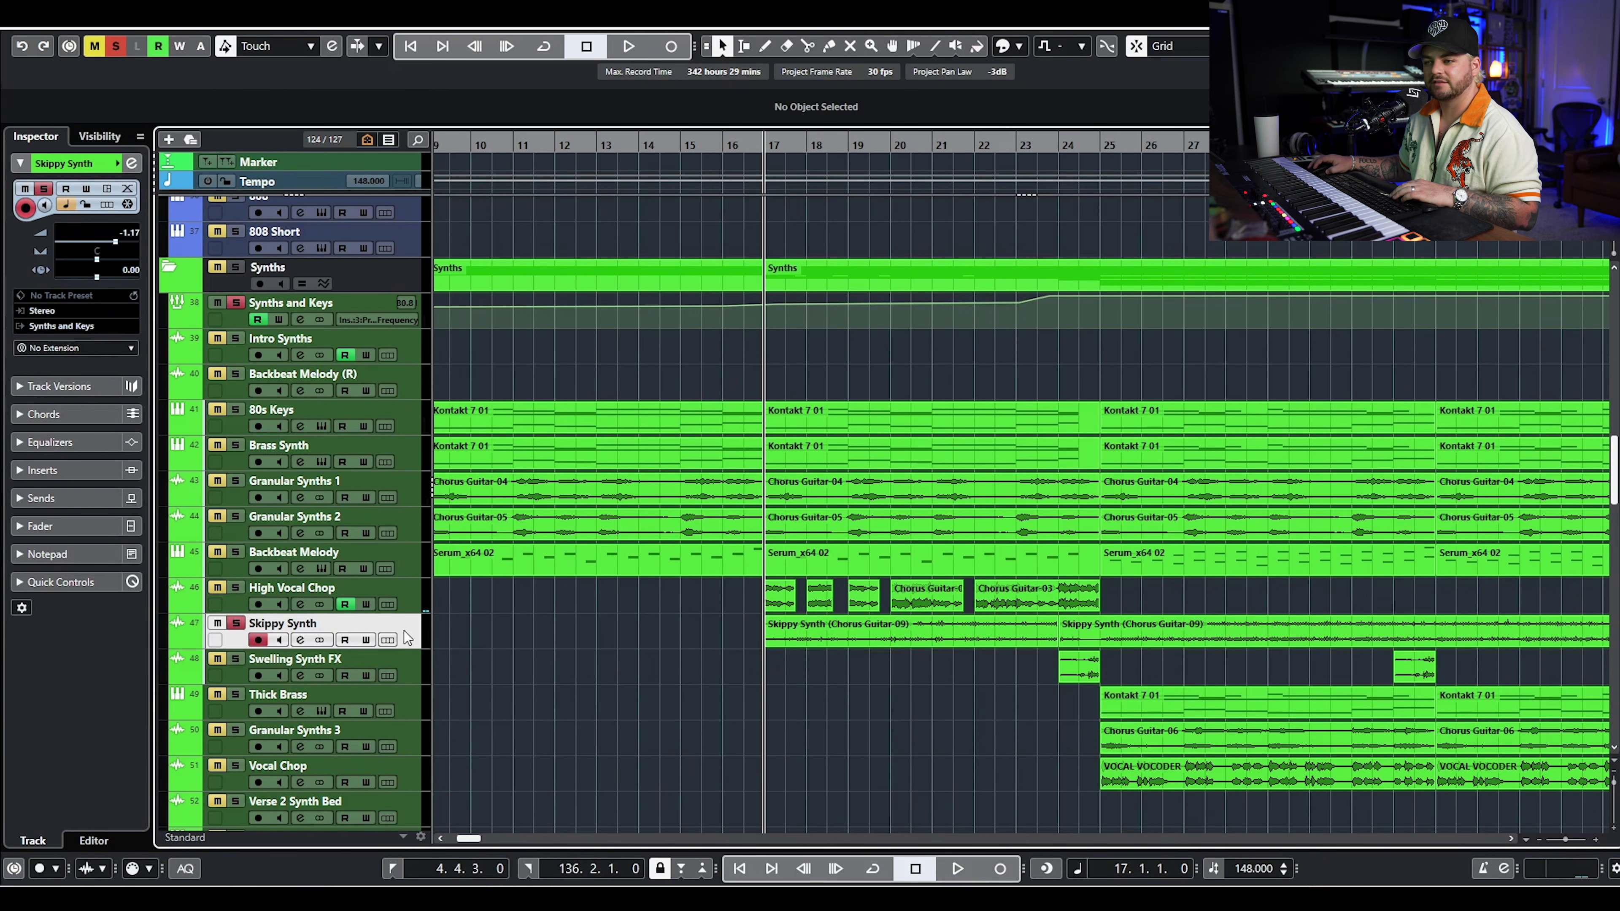
left_click(302, 640)
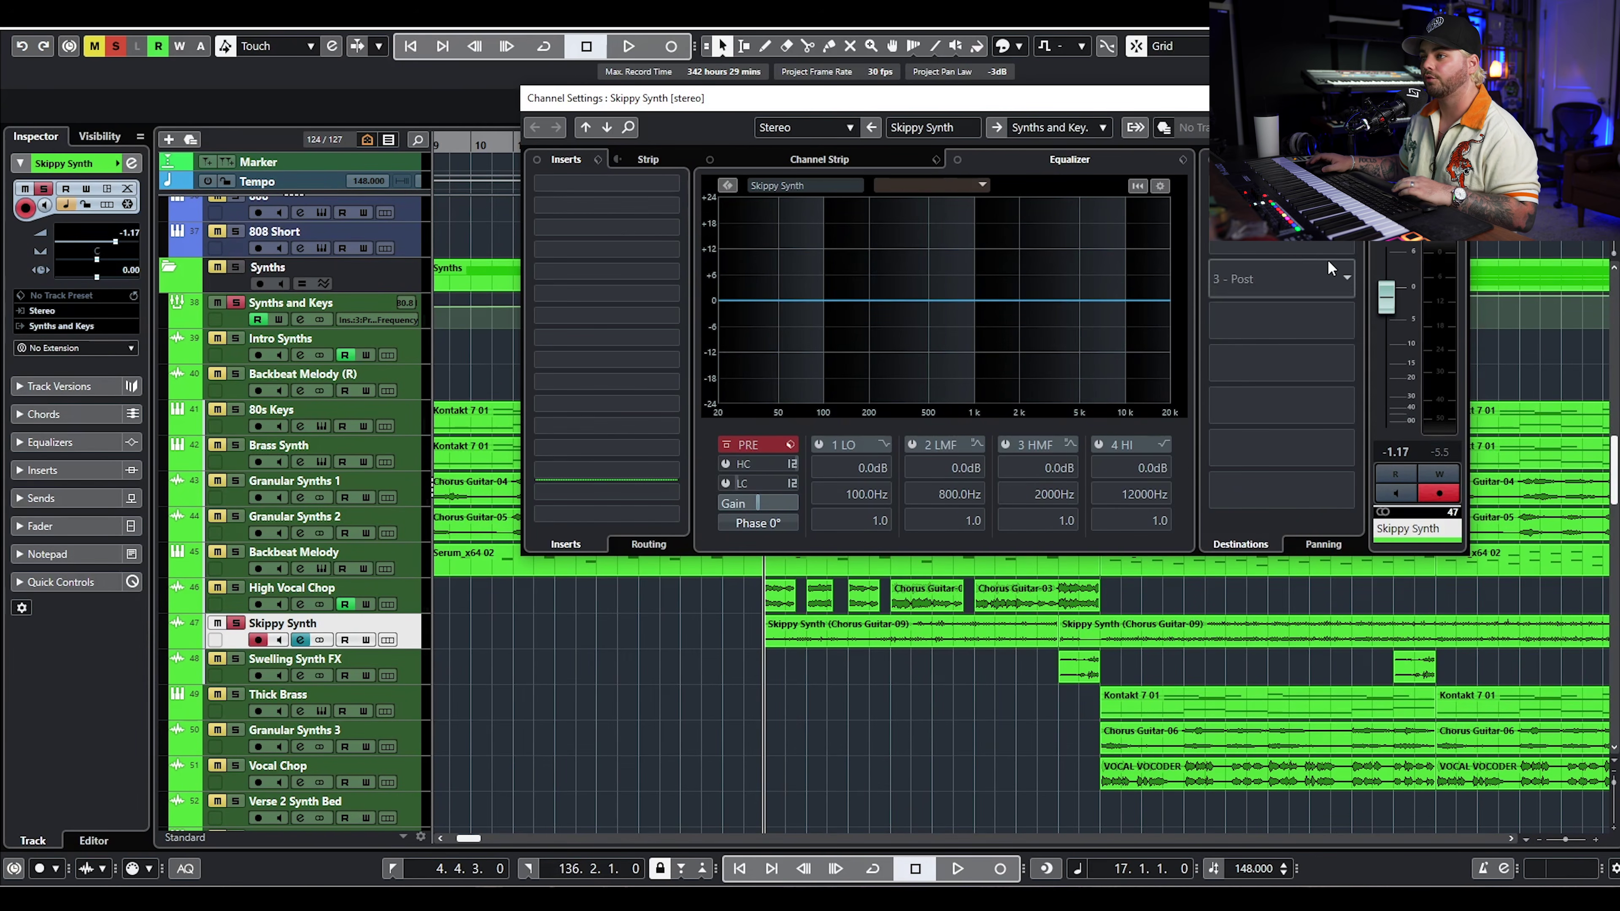
key("space")
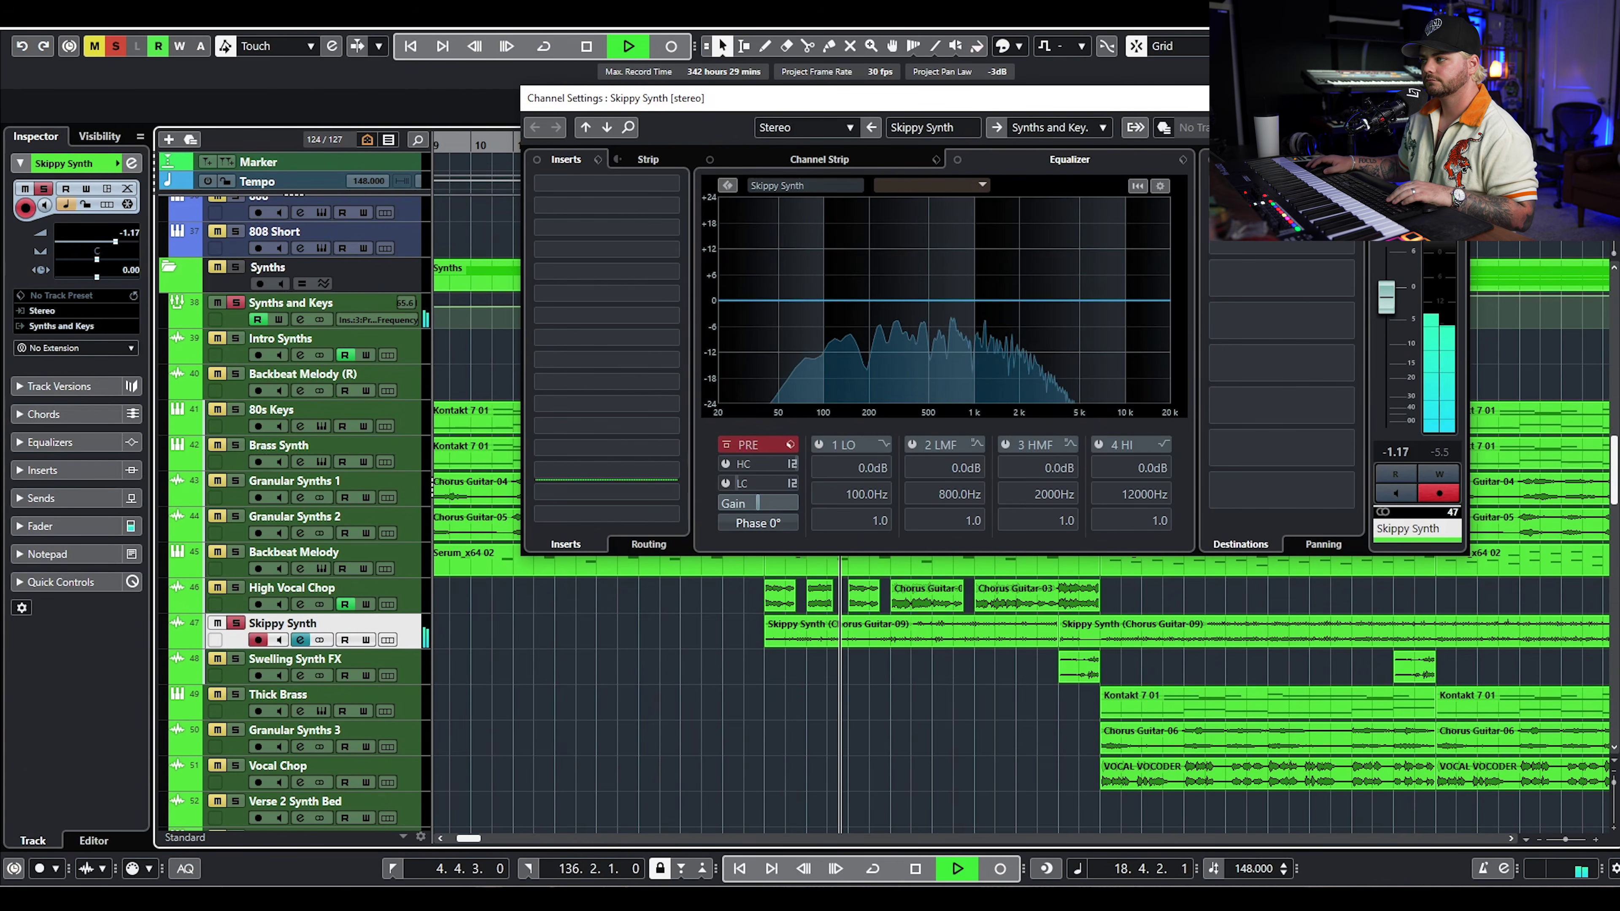
key("space")
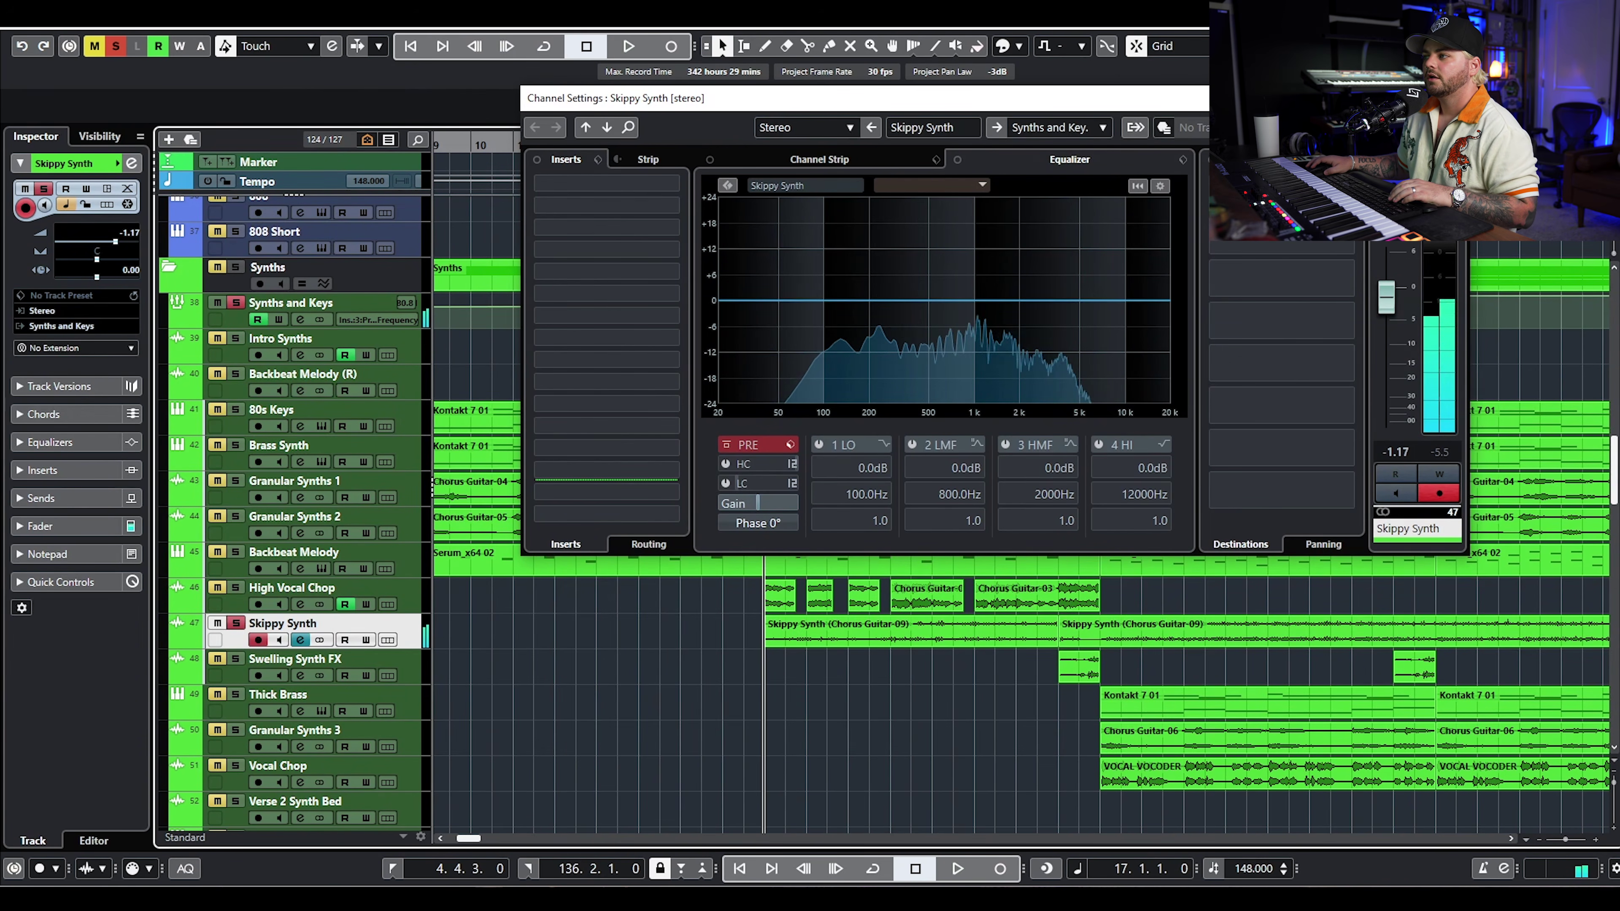
key("Escape")
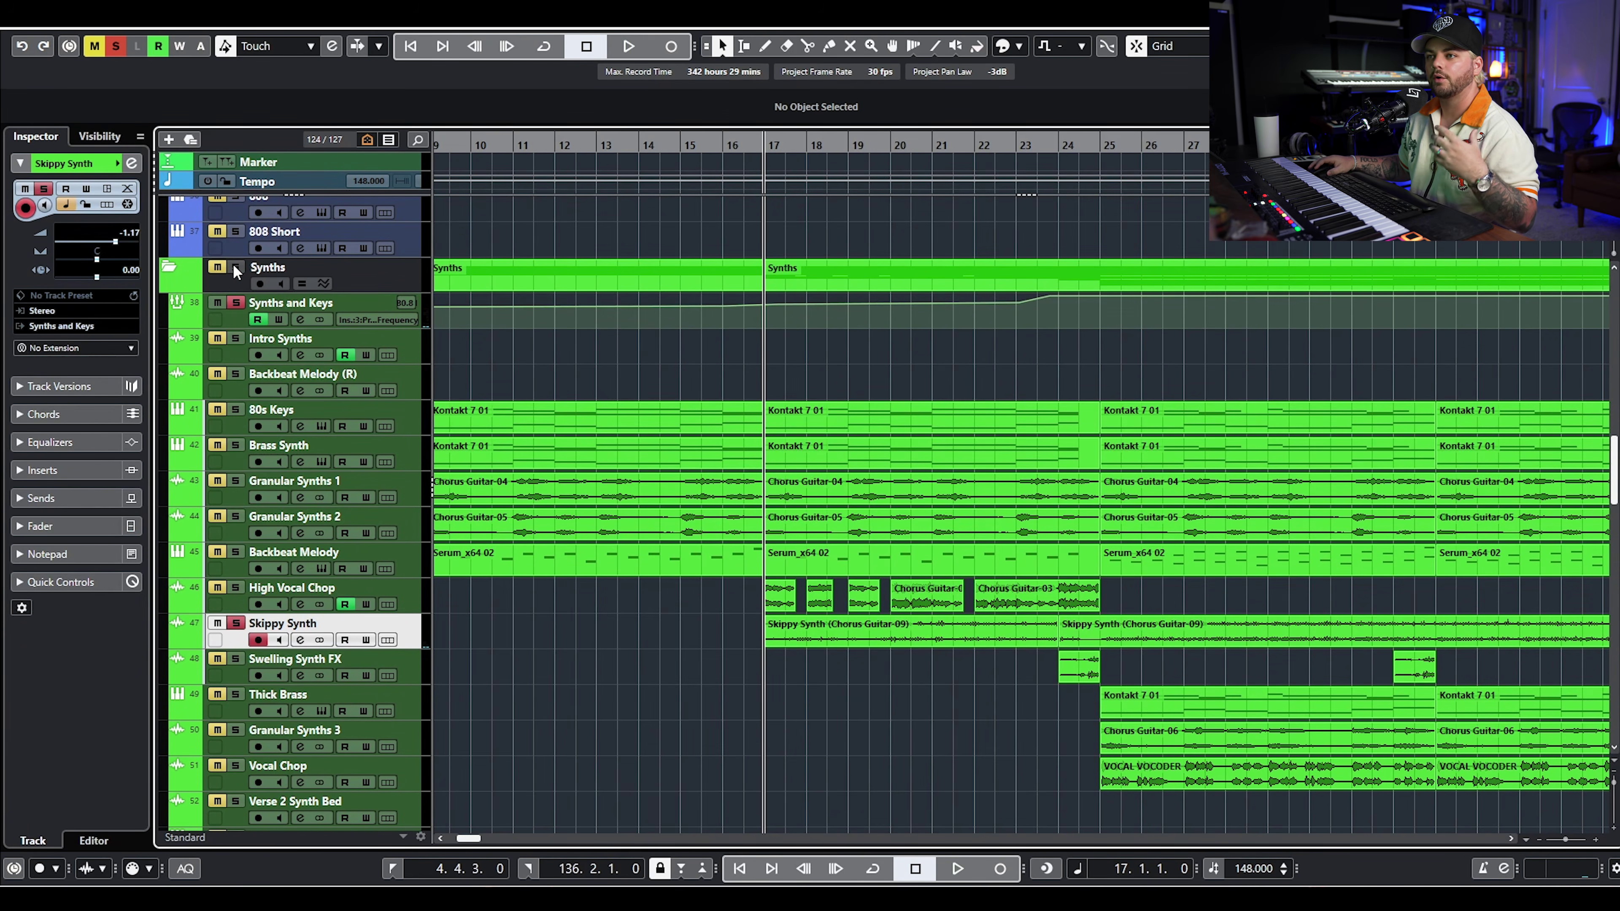
- Clear all solos and play the combined synth tracks from about bar 16
left_click(115, 45)
left_click(734, 150)
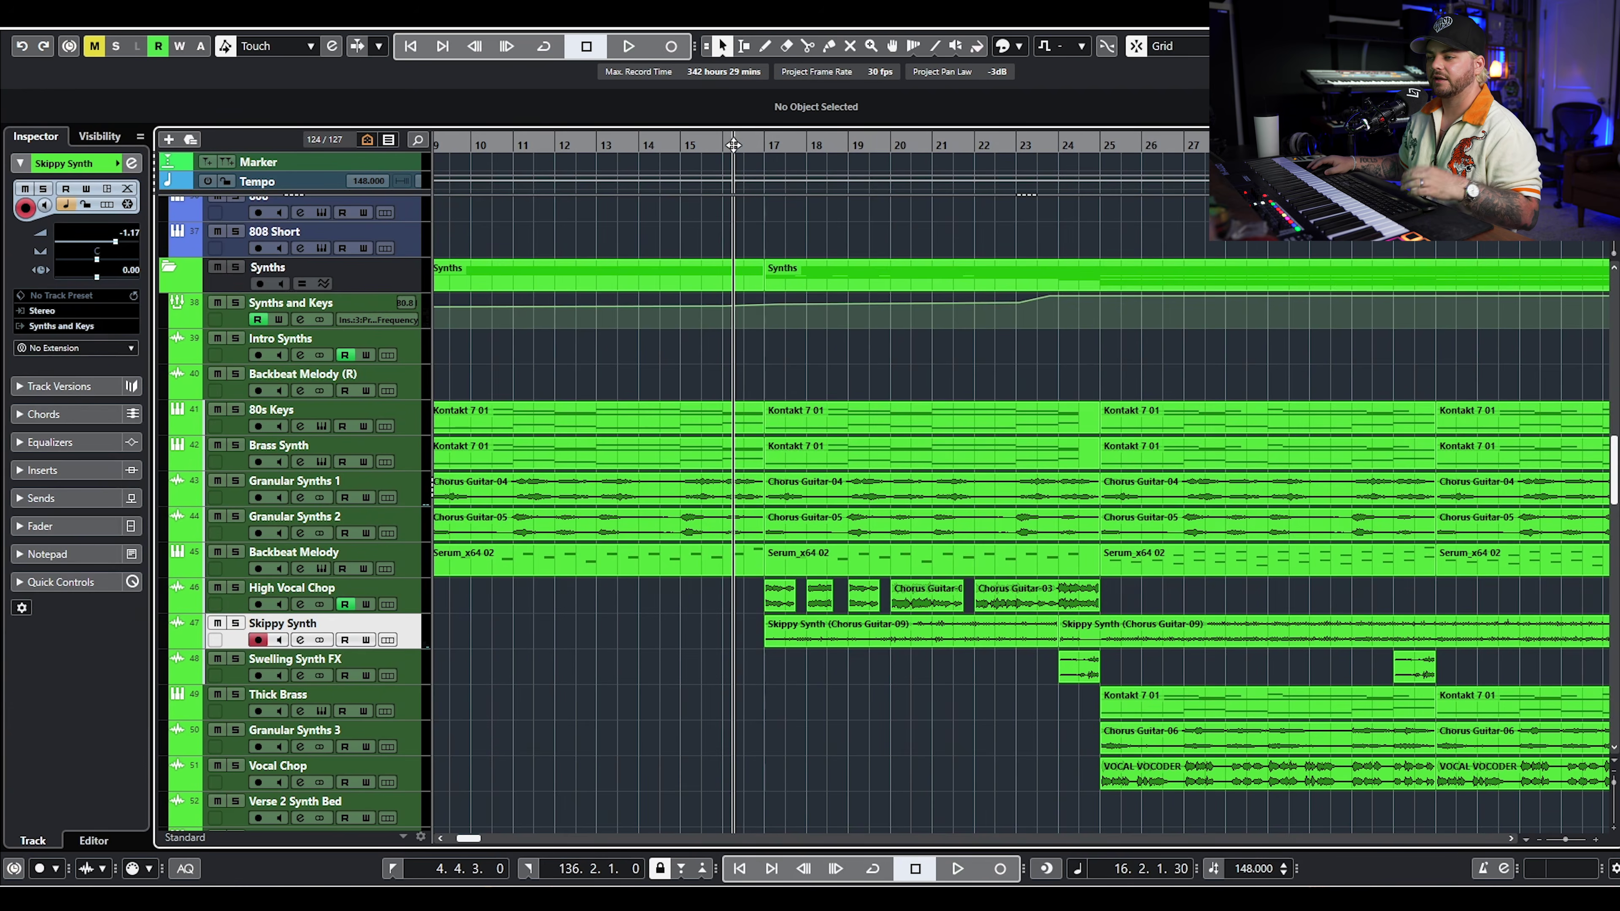
scroll(789, 343, "down", 10)
key("space")
scroll(701, 479, "up", 4)
scroll(847, 438, "up", 7)
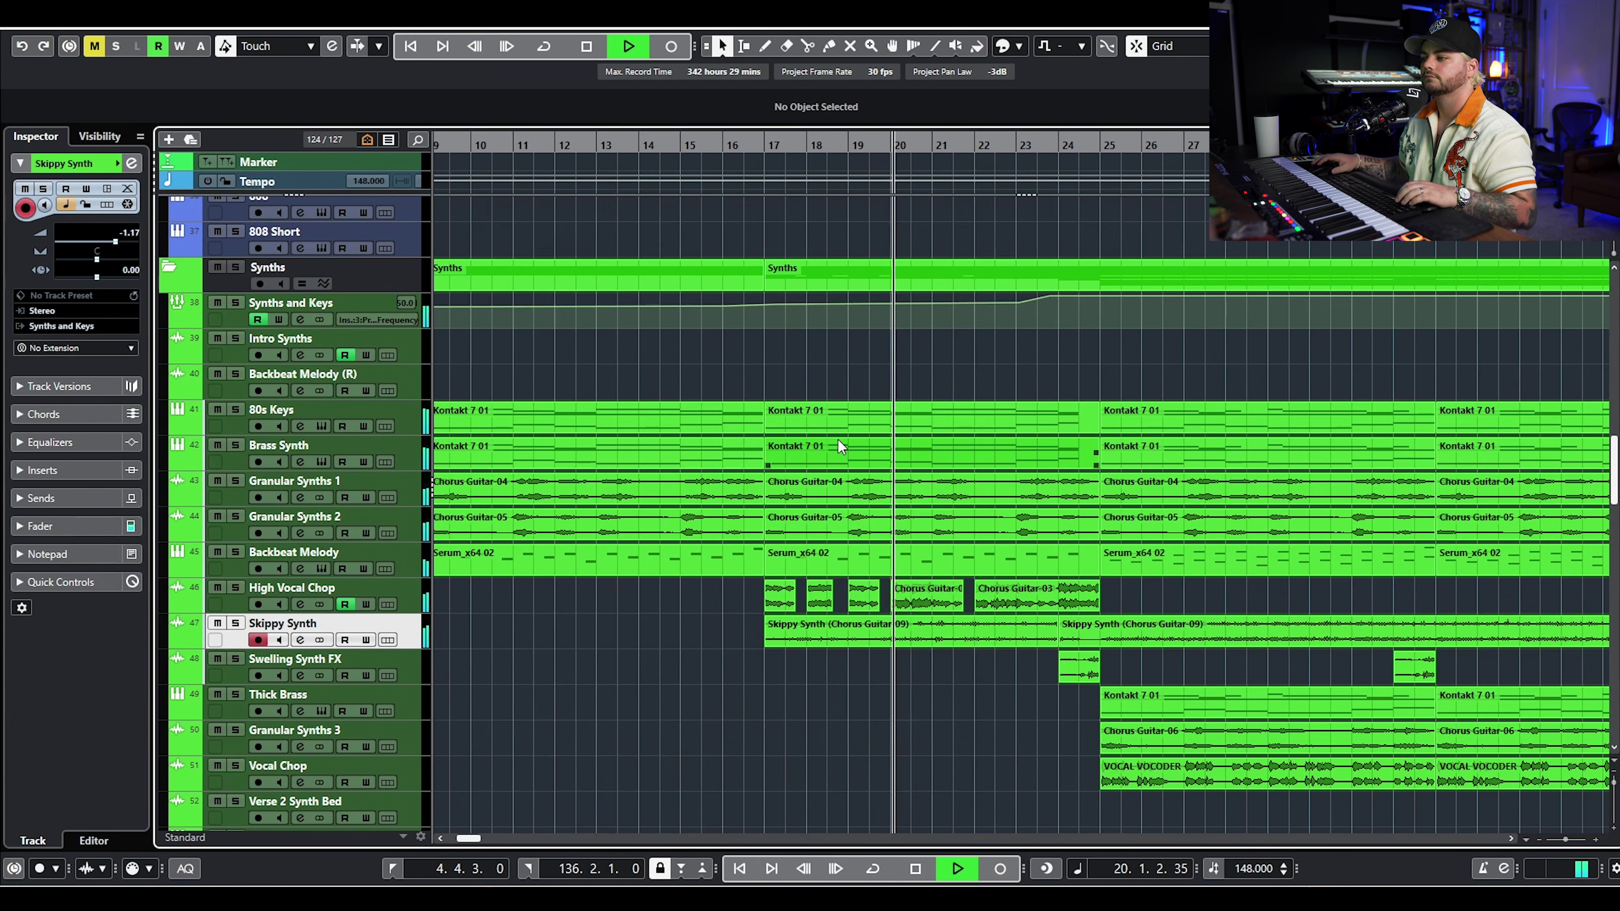
scroll(829, 453, "down", 9)
scroll(819, 463, "right", 6)
scroll(797, 476, "up", 9)
scroll(786, 488, "down", 2)
scroll(752, 533, "down", 2)
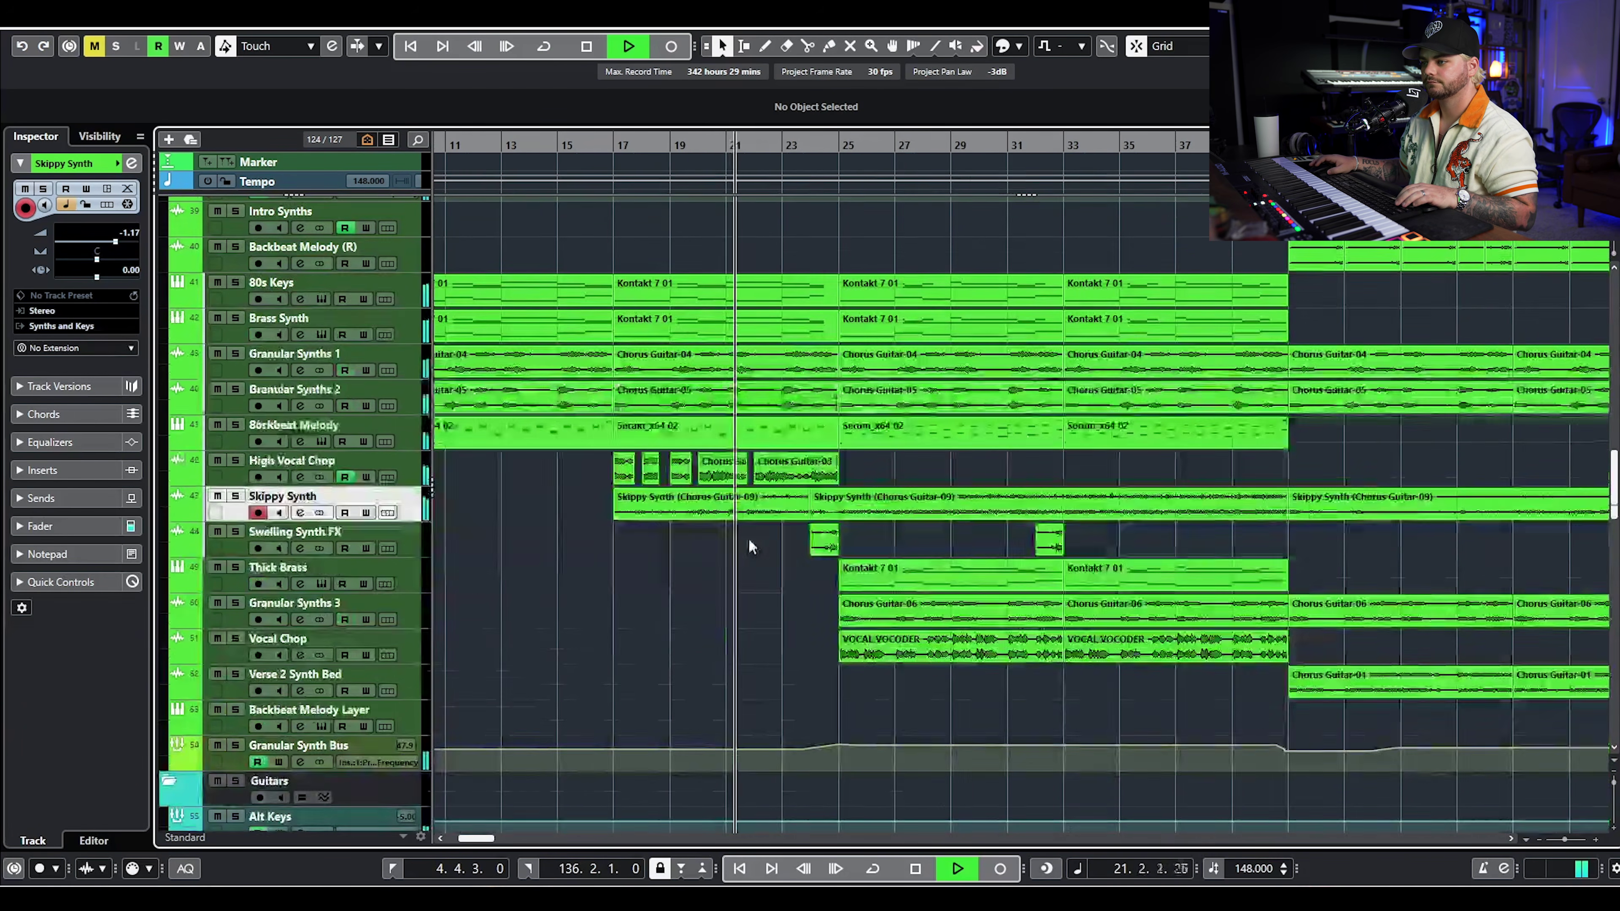
scroll(752, 536, "left", 4)
key("space")
- Unmute the LEAD Vocals folder and view the verse 1 lead vocal's channel settings
scroll(791, 526, "down", 10)
scroll(797, 485, "up", 5)
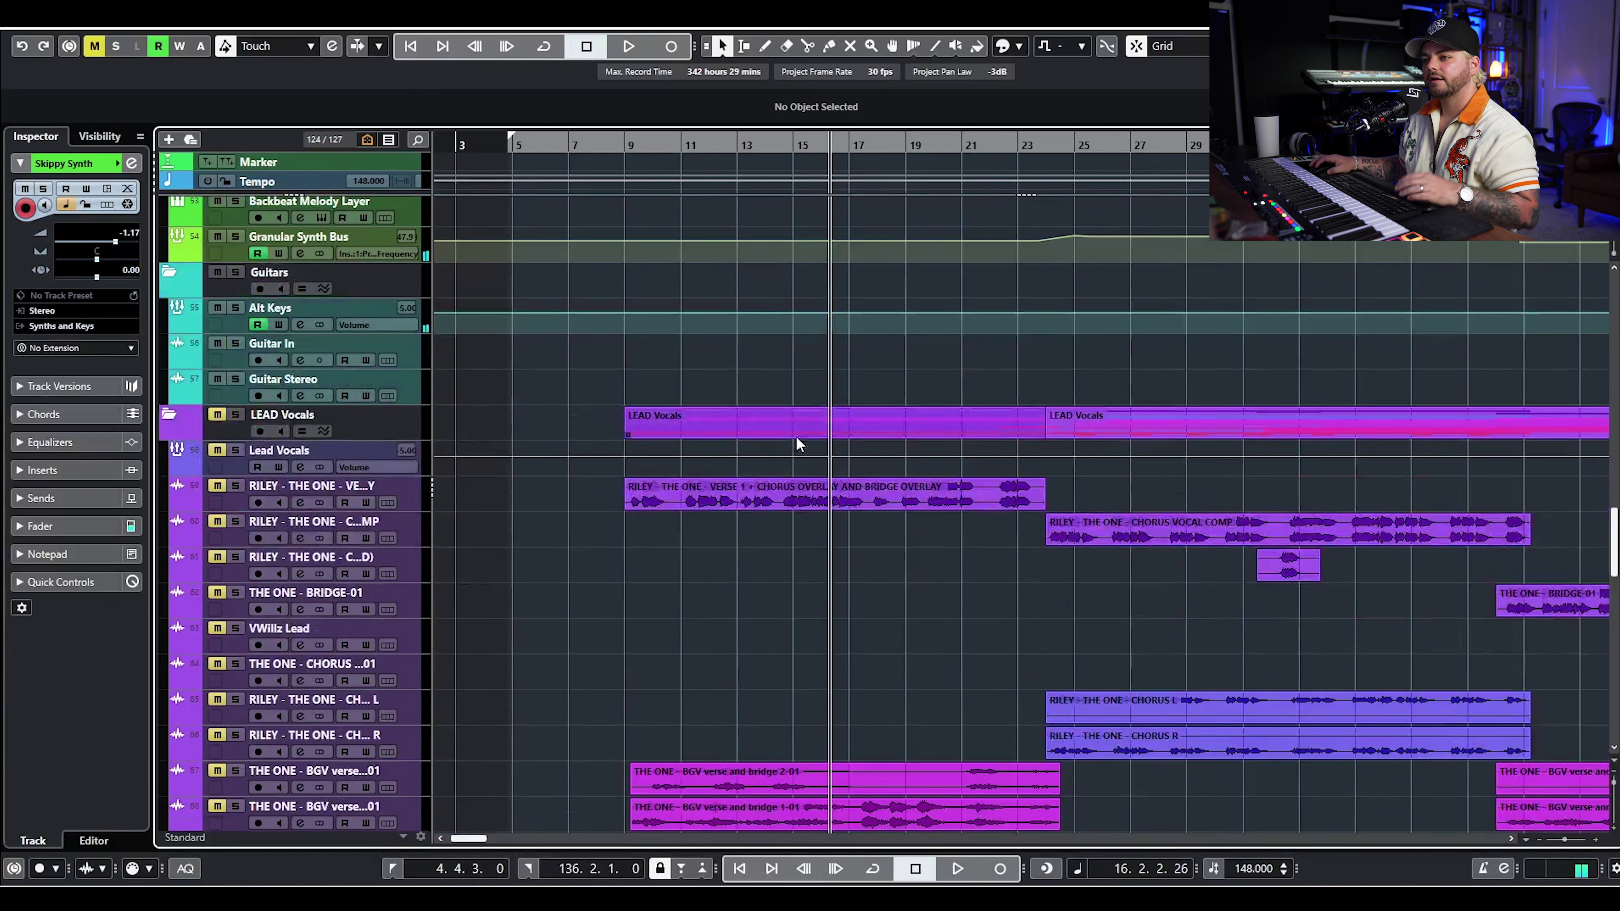
left_click(216, 416)
scroll(638, 494, "down", 2)
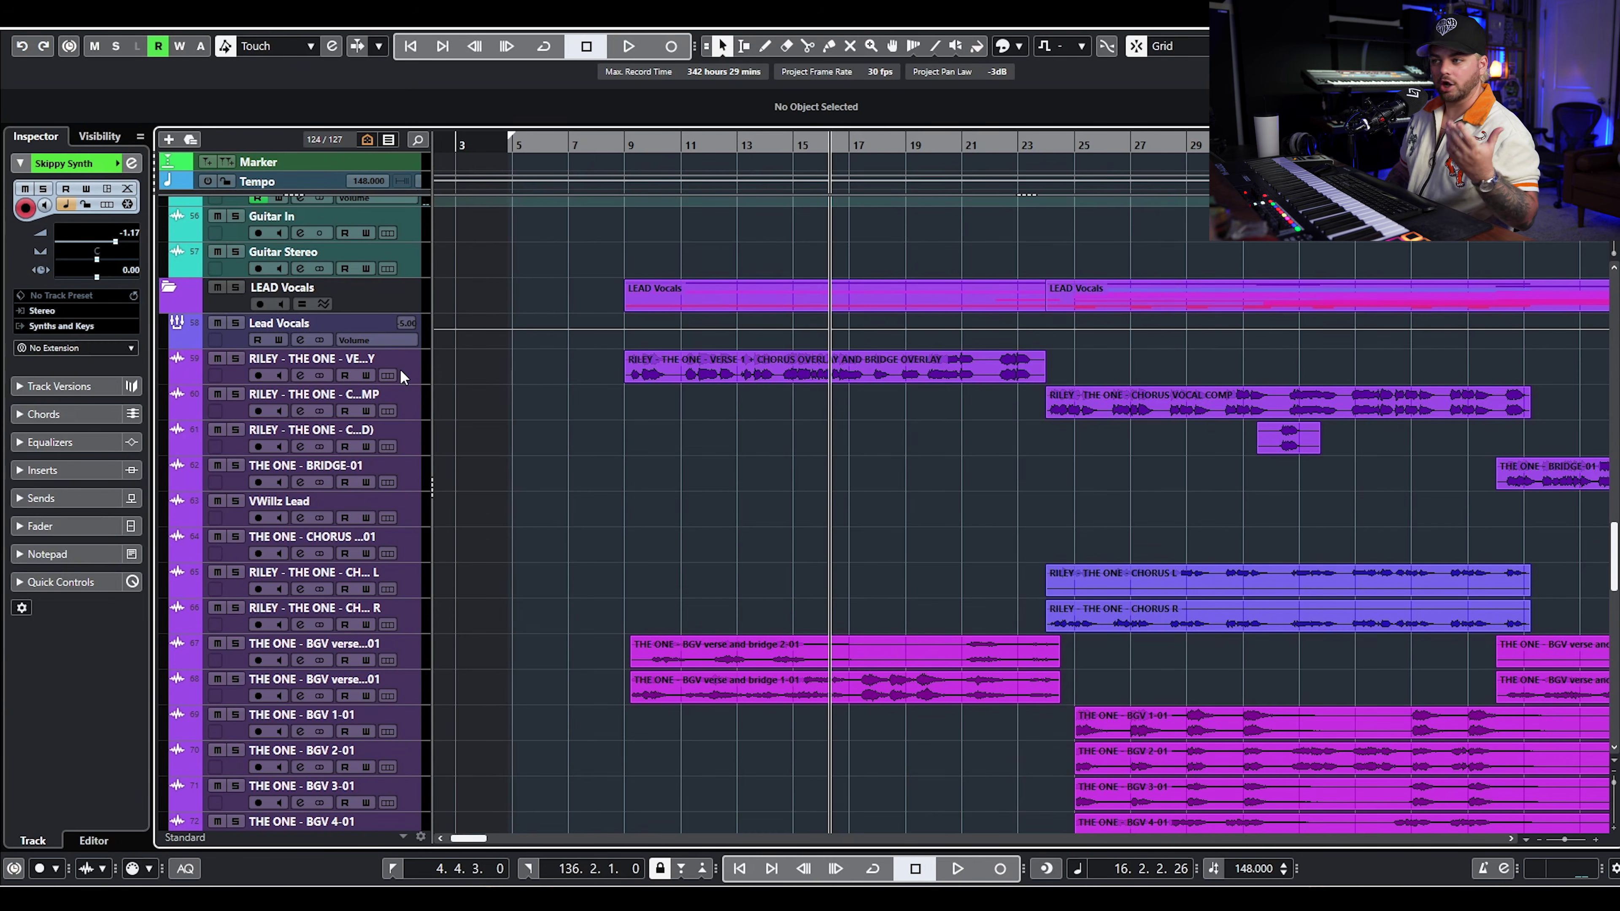
left_click(300, 375)
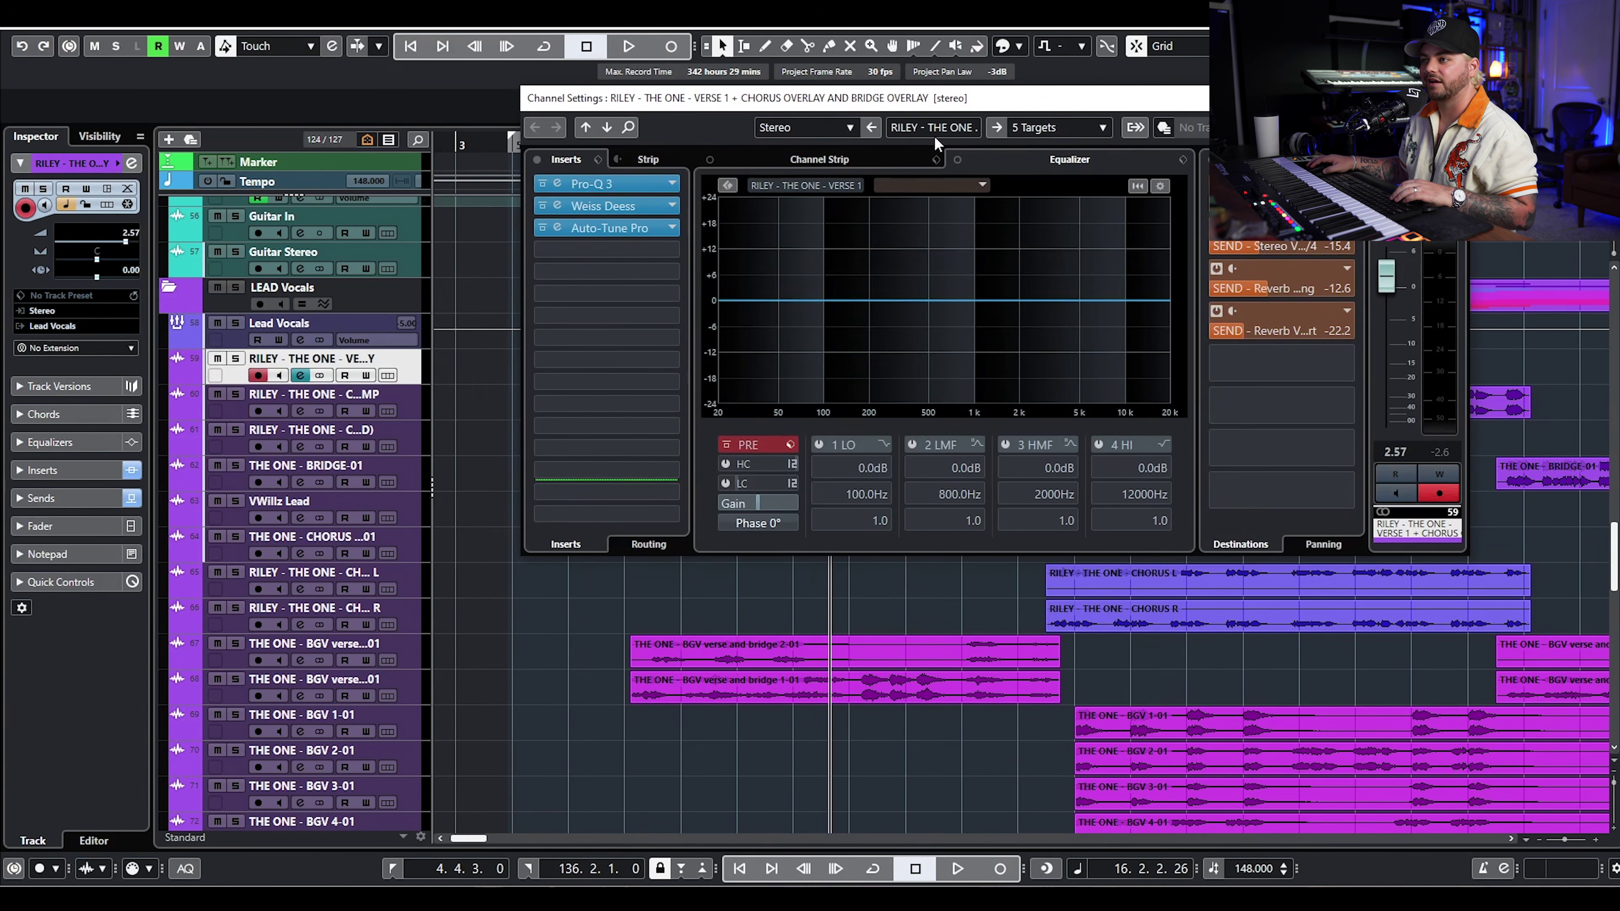
key("e")
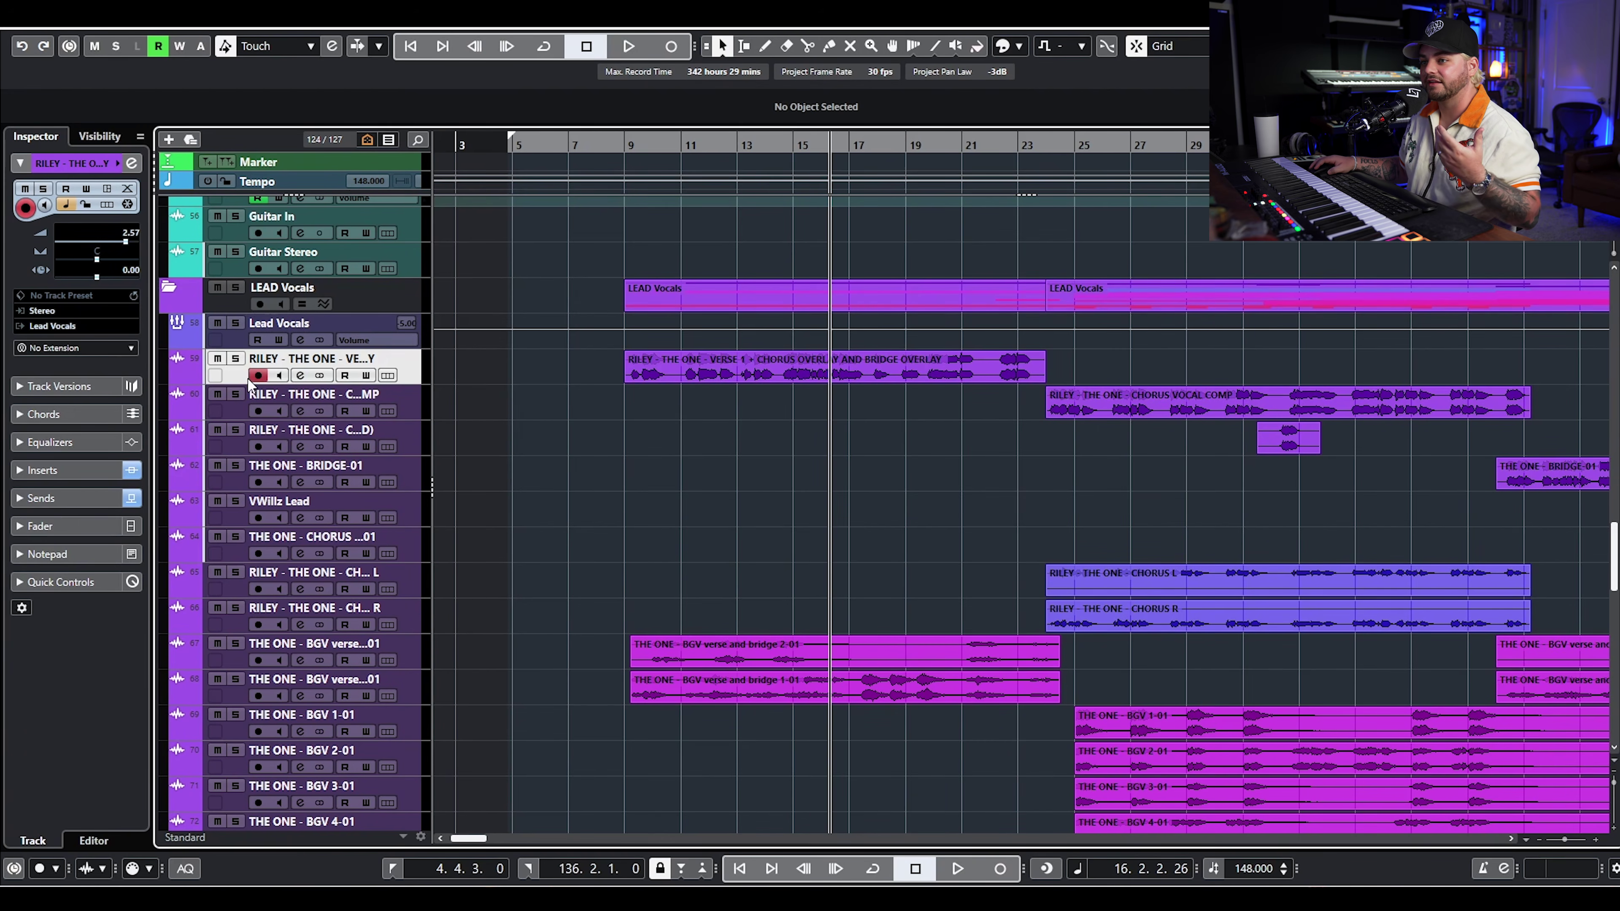
- Solo the verse 1 lead vocal, bypass its inserts and sends, and play it dry from about bar 14
left_click(236, 358)
left_click(131, 469)
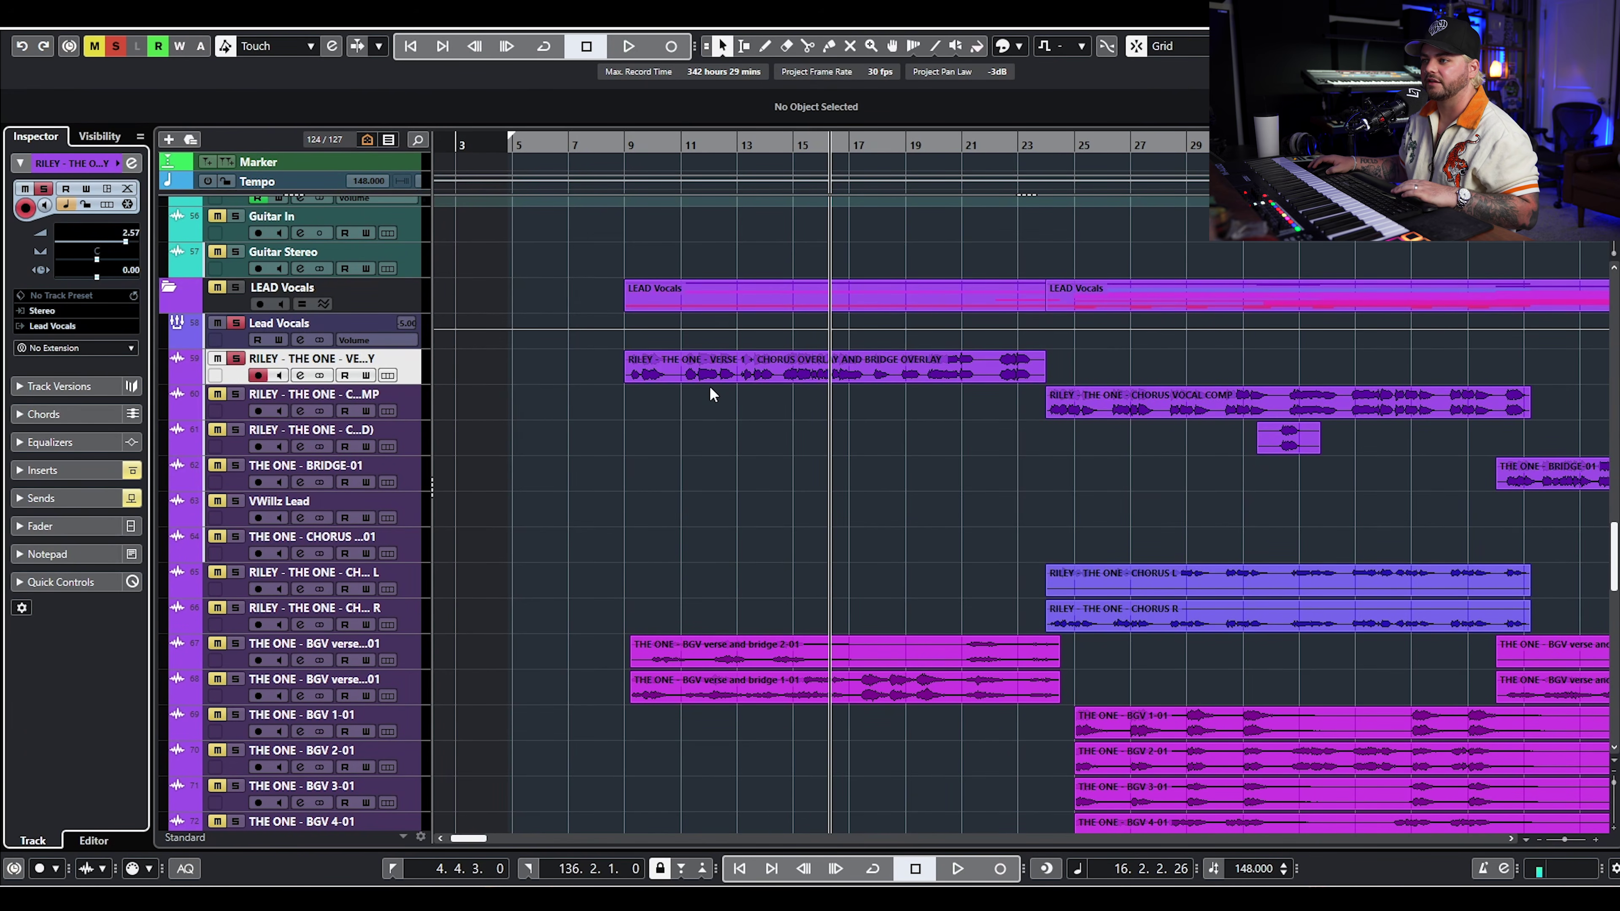
left_click(781, 146)
key("space")
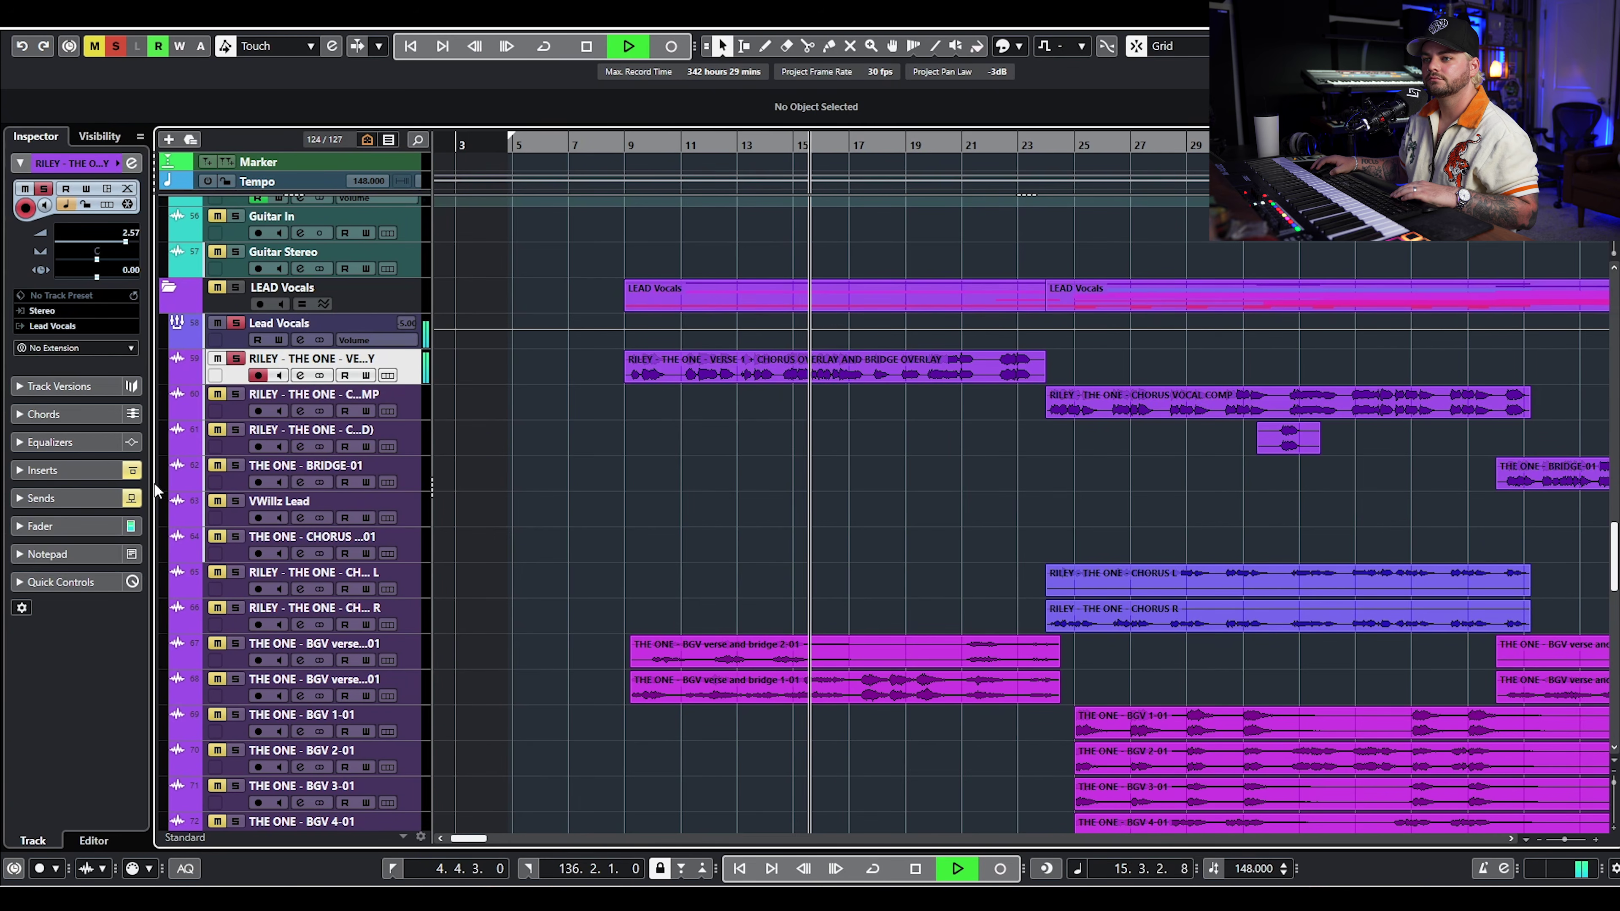
- Re-enable the verse vocal's inserts and sends during playback, stop, and unsolo the track
left_click(131, 469)
left_click(140, 497)
key("space")
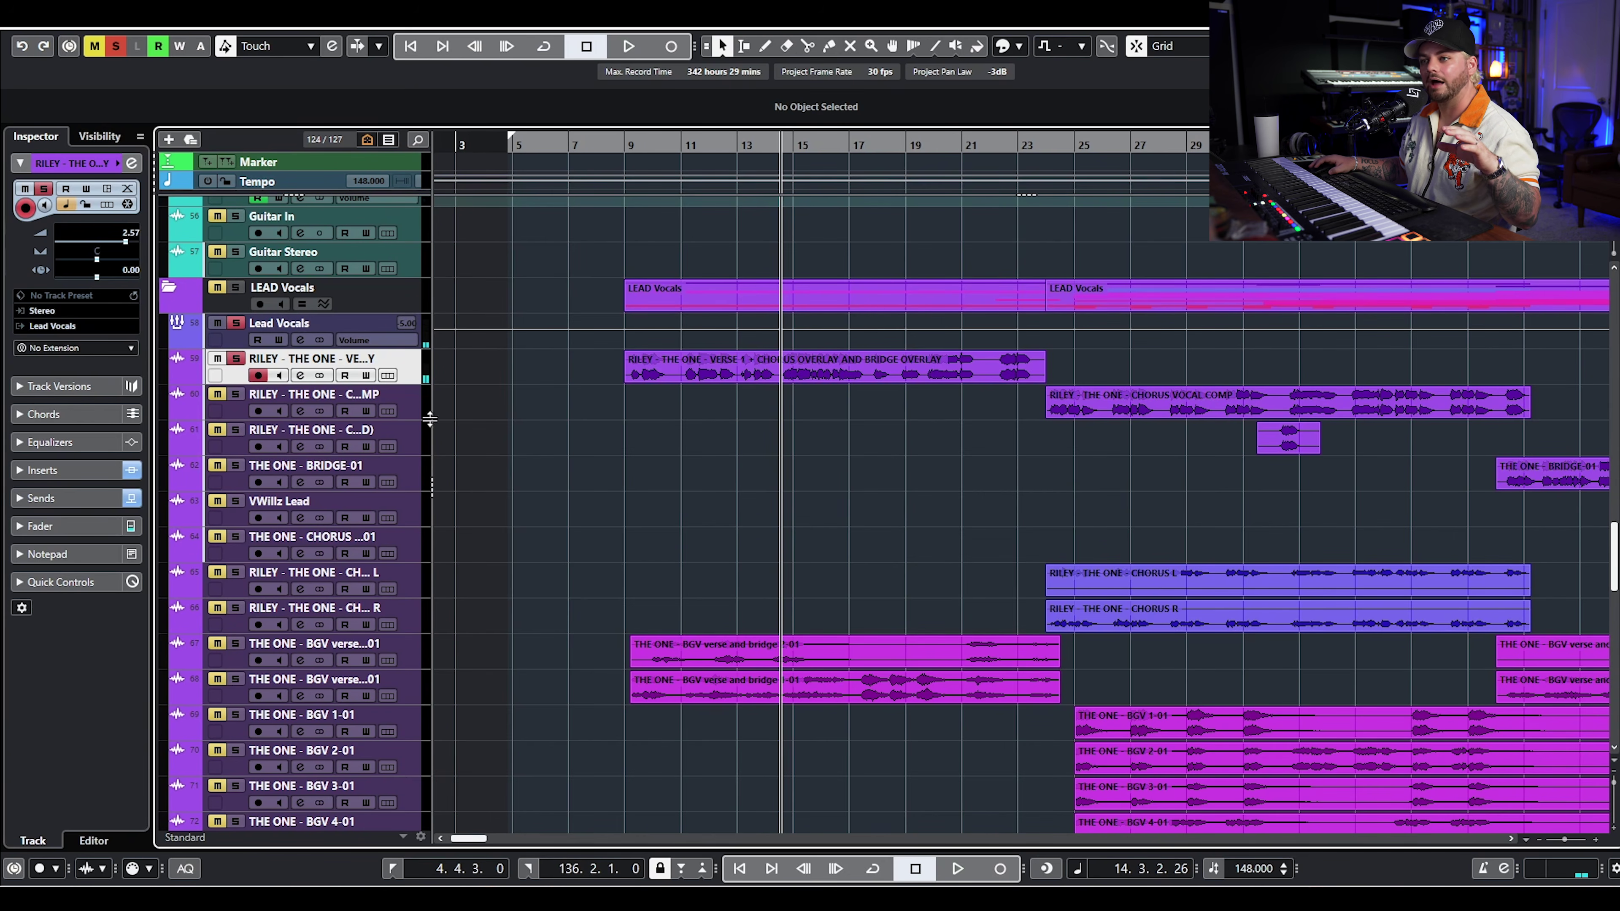
left_click(236, 359)
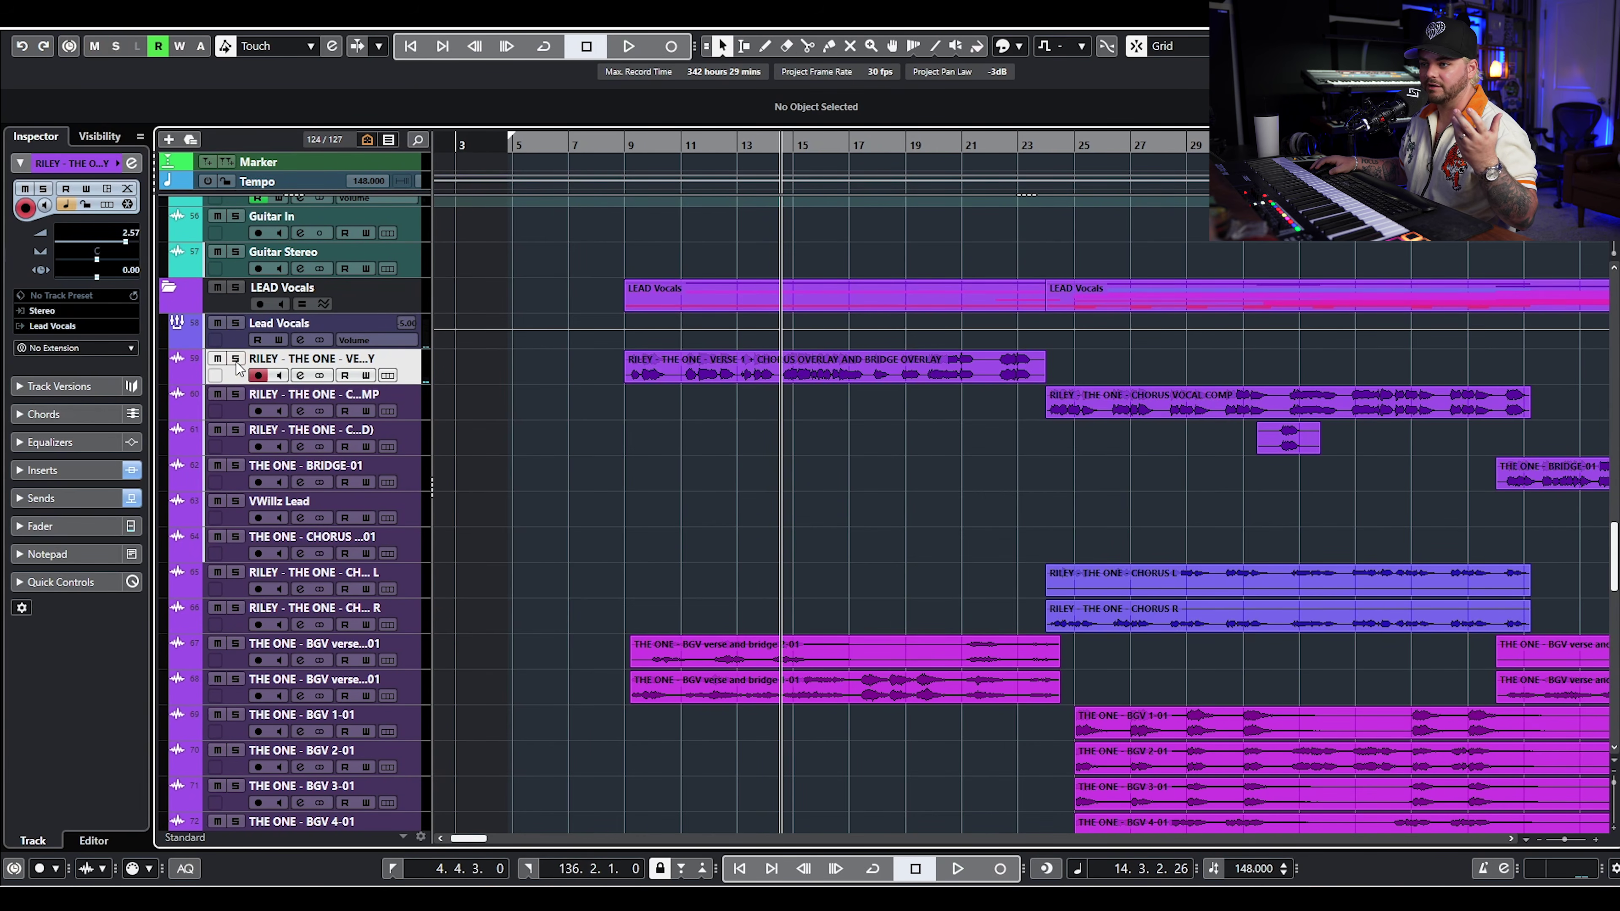
- Solo the two BGV verse tracks, play them from just before bar 9, stop, and add the verse lead vocal to the solo
scroll(702, 543, "down", 4)
left_click(236, 551)
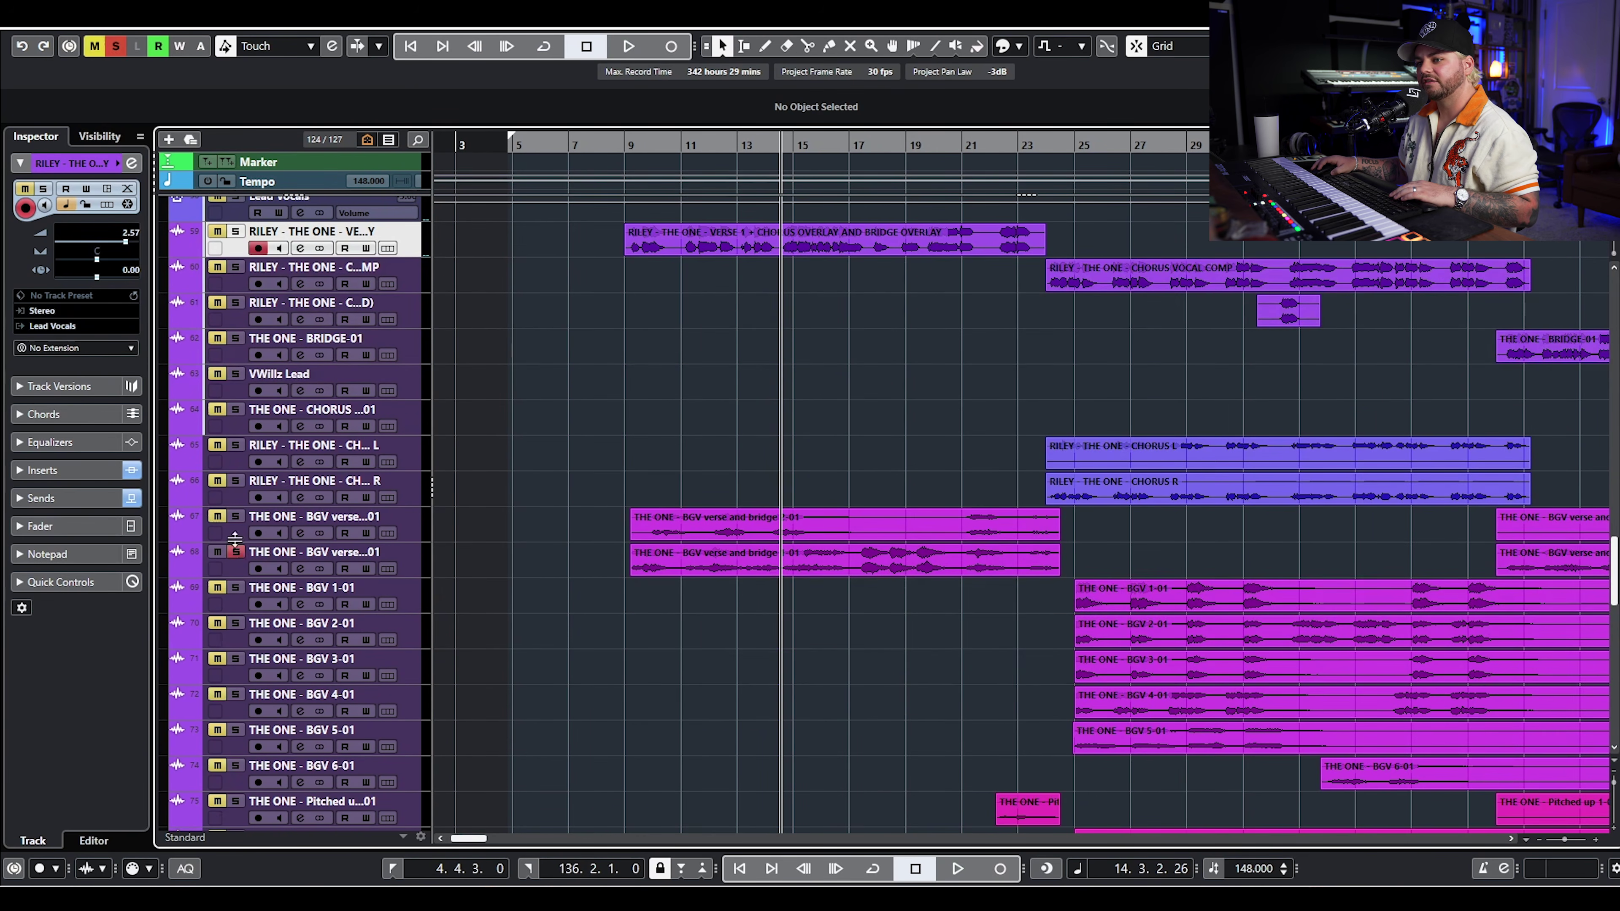
left_click(622, 156)
key("space")
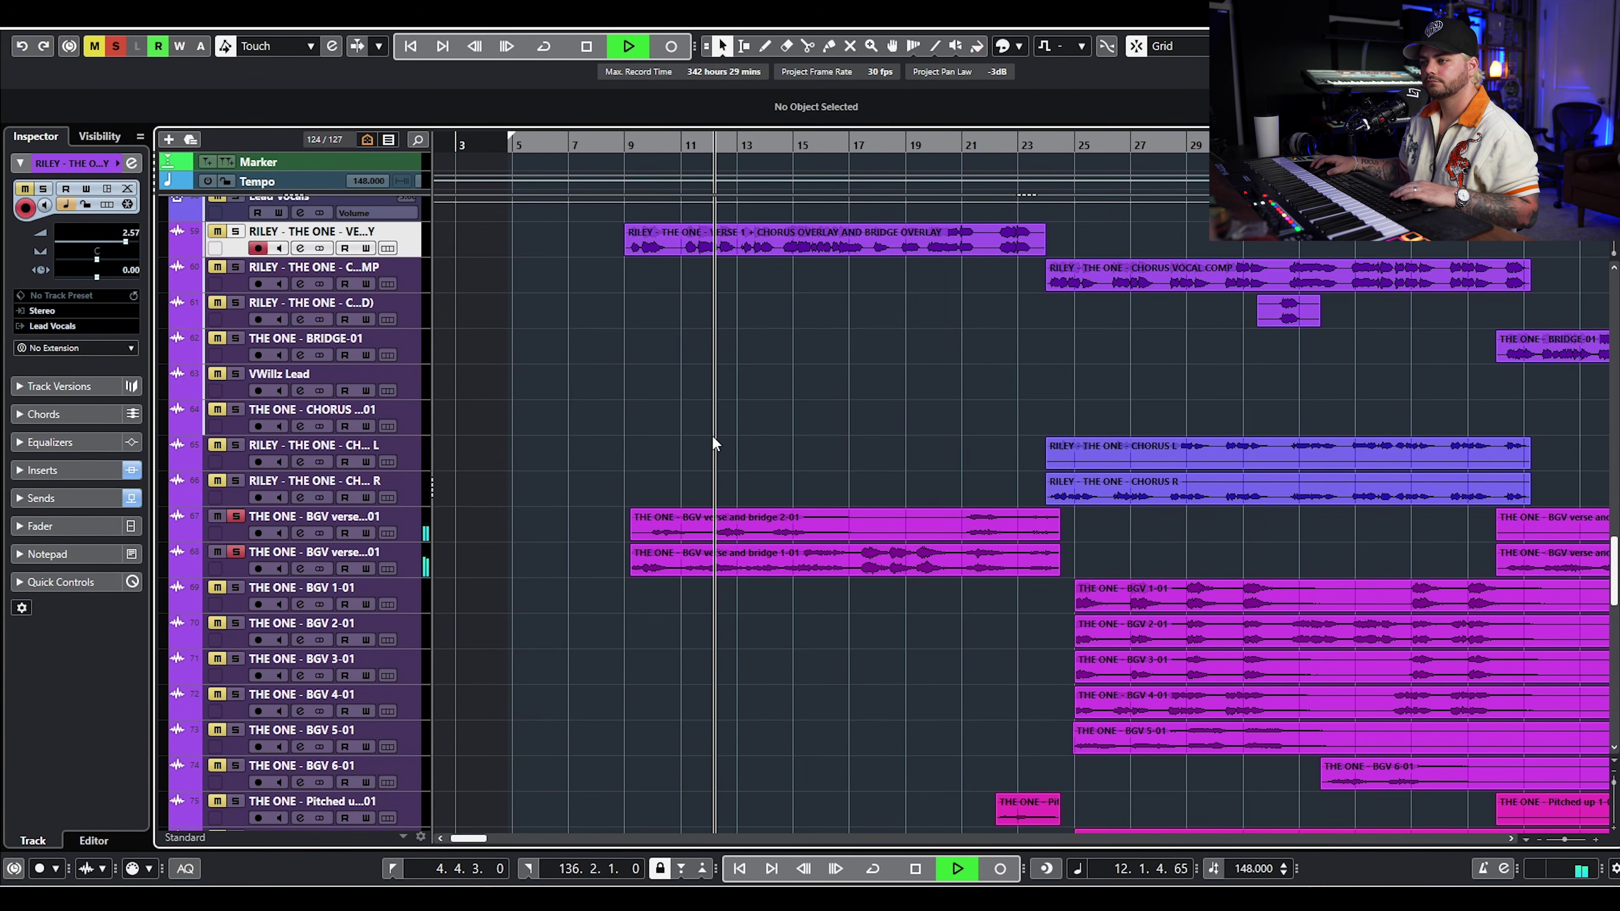
key("space")
key("s")
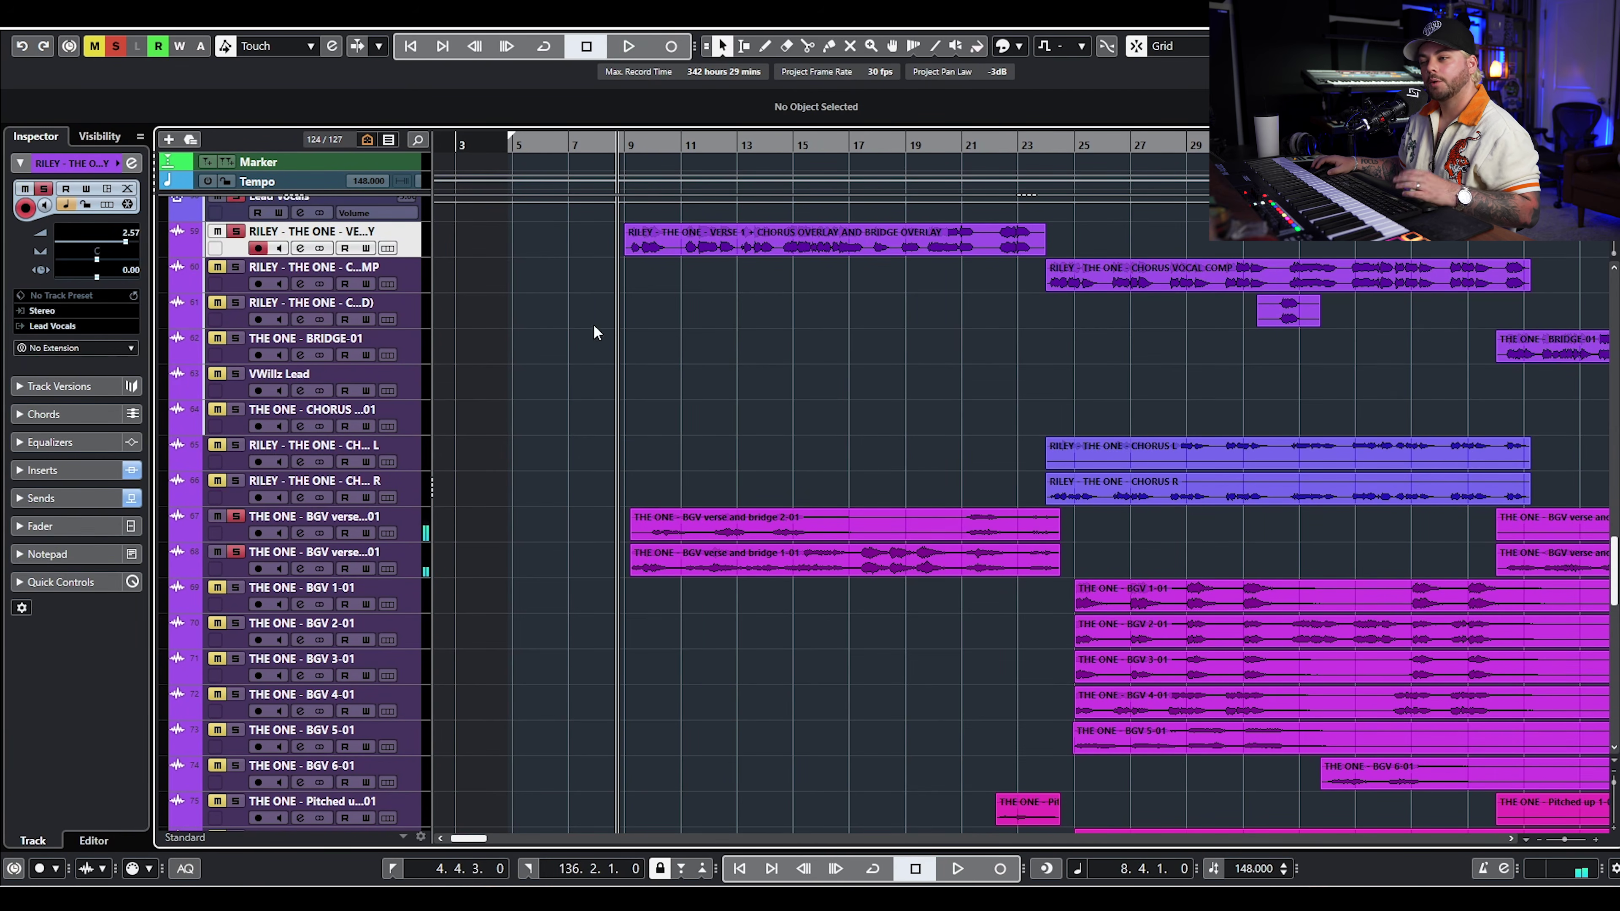
- Clear all solos and play the full verse mix with vocals from just before bar 9, reviewing the synth, drum and FX tracks
scroll(655, 370, "up", 4)
left_click(121, 51)
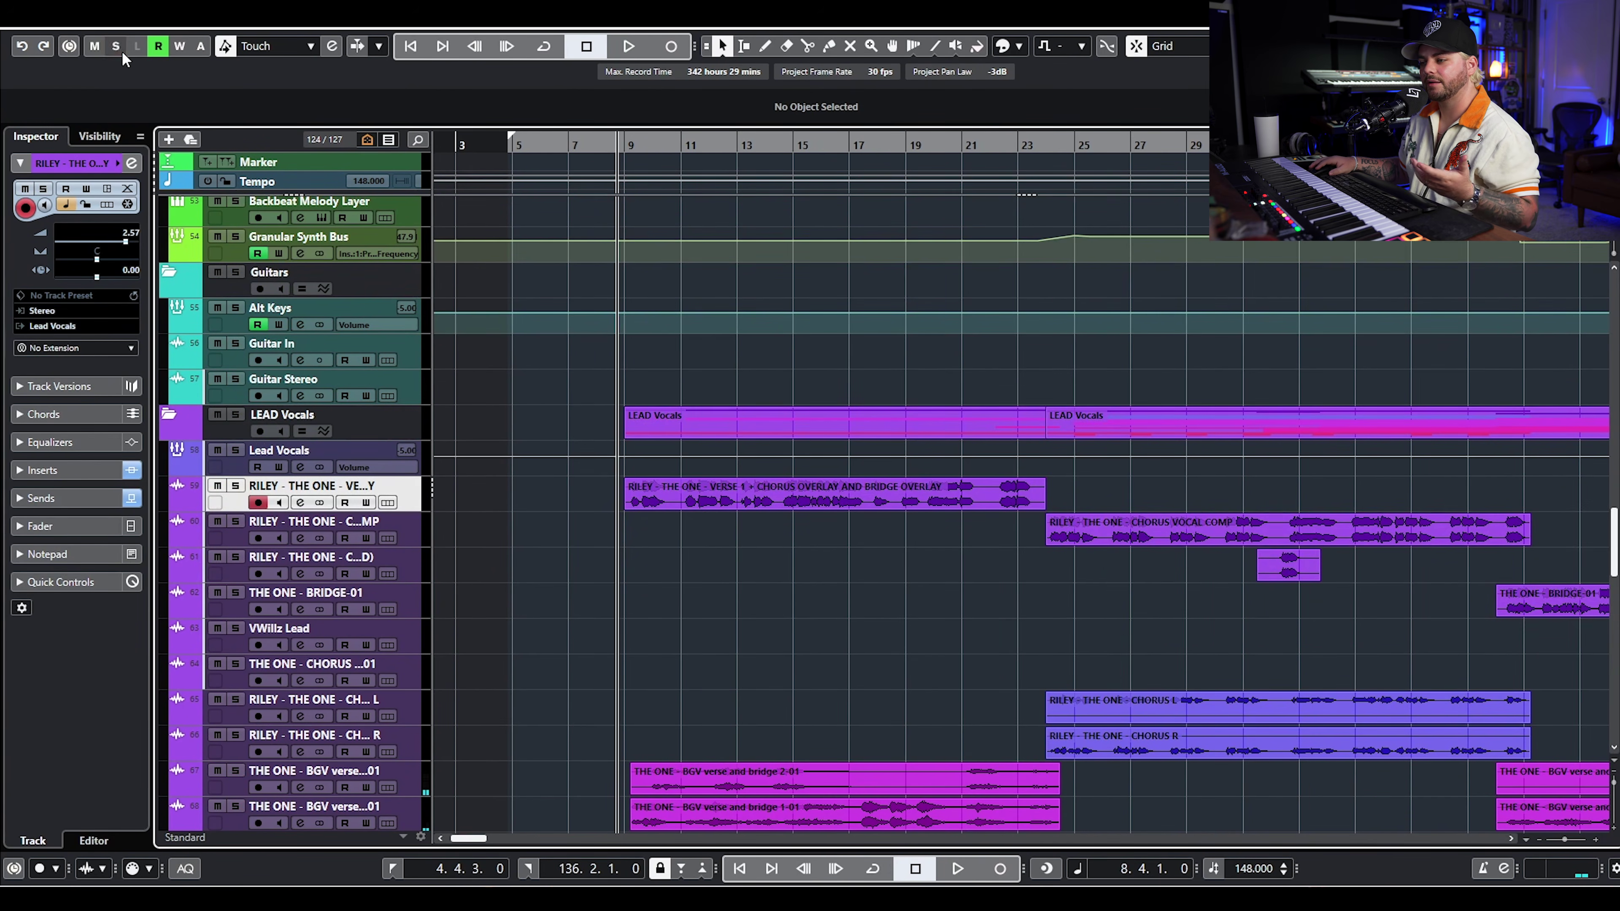
scroll(737, 586, "down", 2)
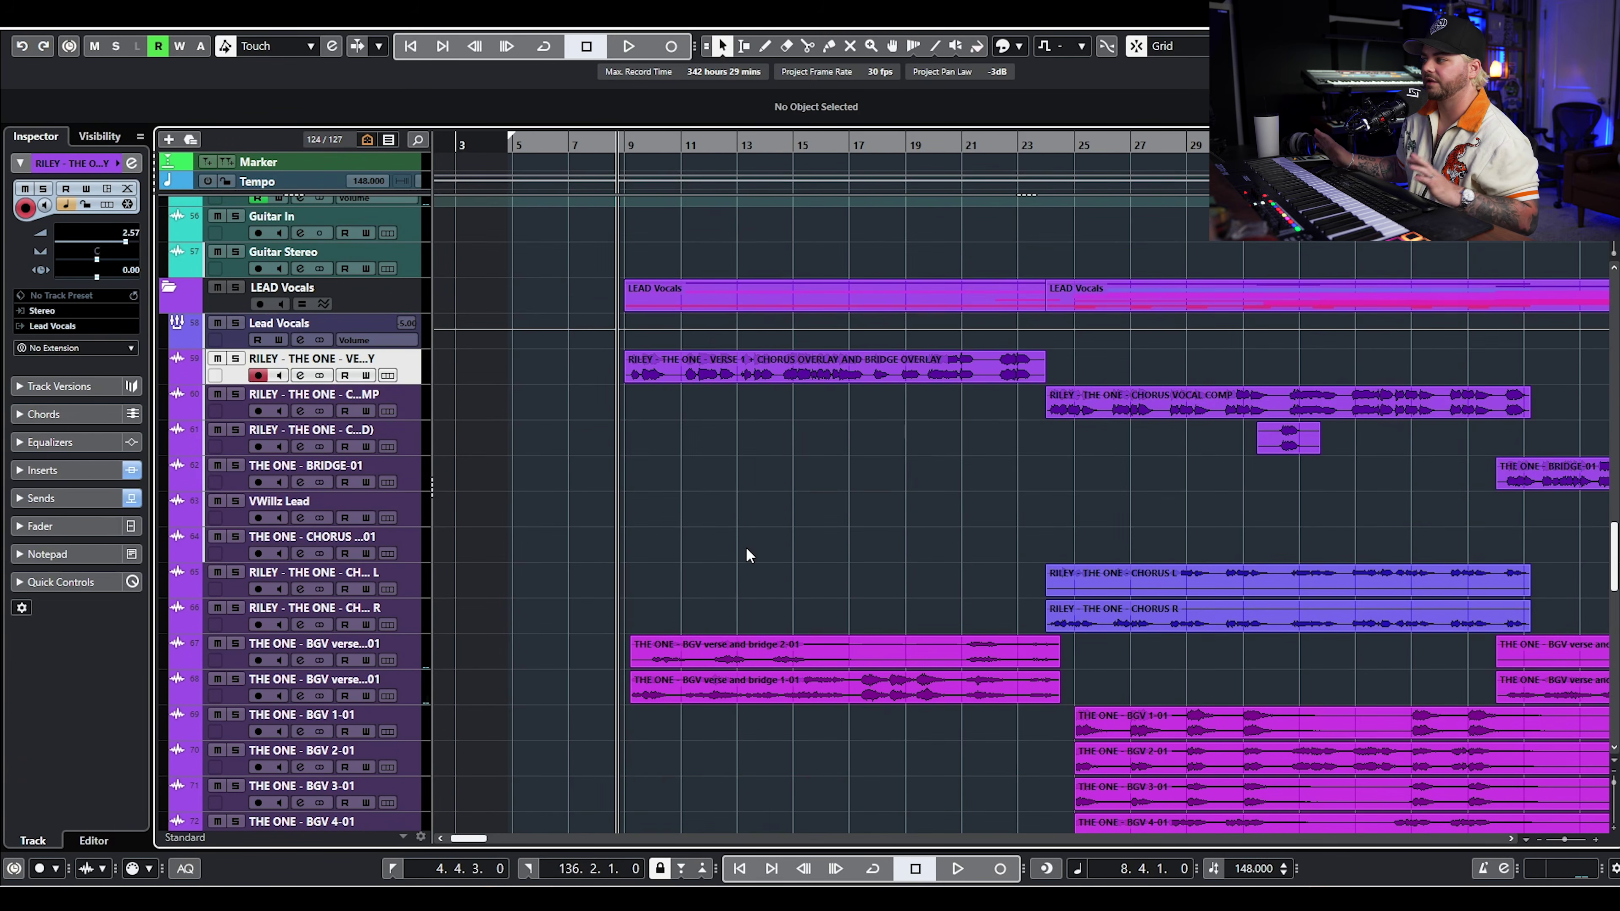
key("space")
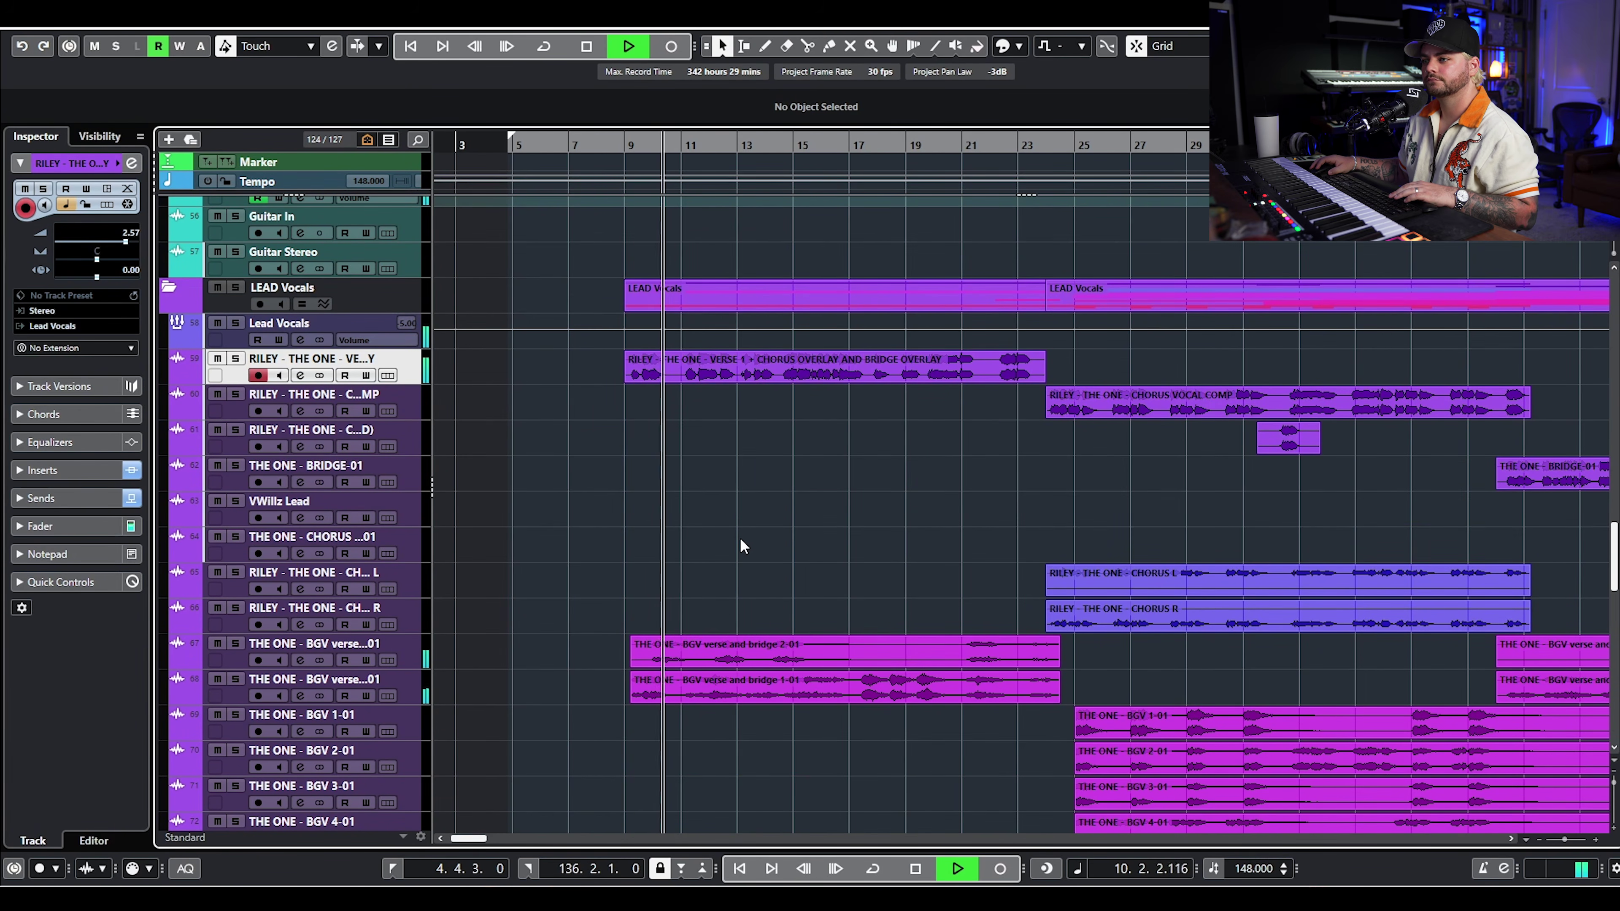
scroll(798, 538, "up", 2)
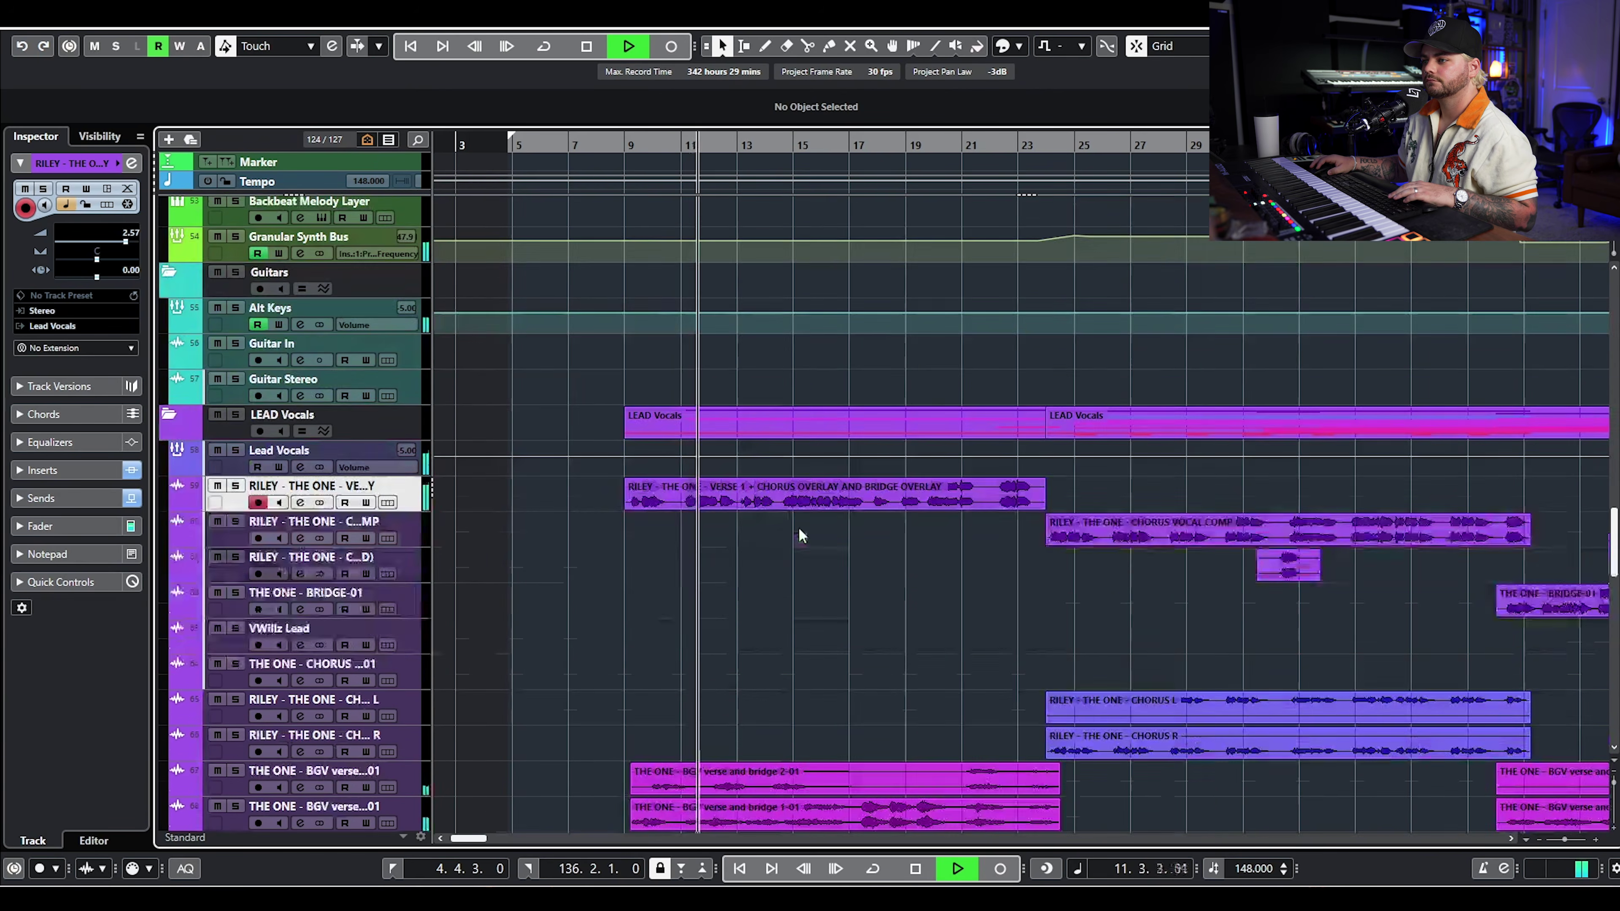
scroll(805, 537, "down", 2)
scroll(805, 536, "up", 6)
scroll(817, 536, "down", 3)
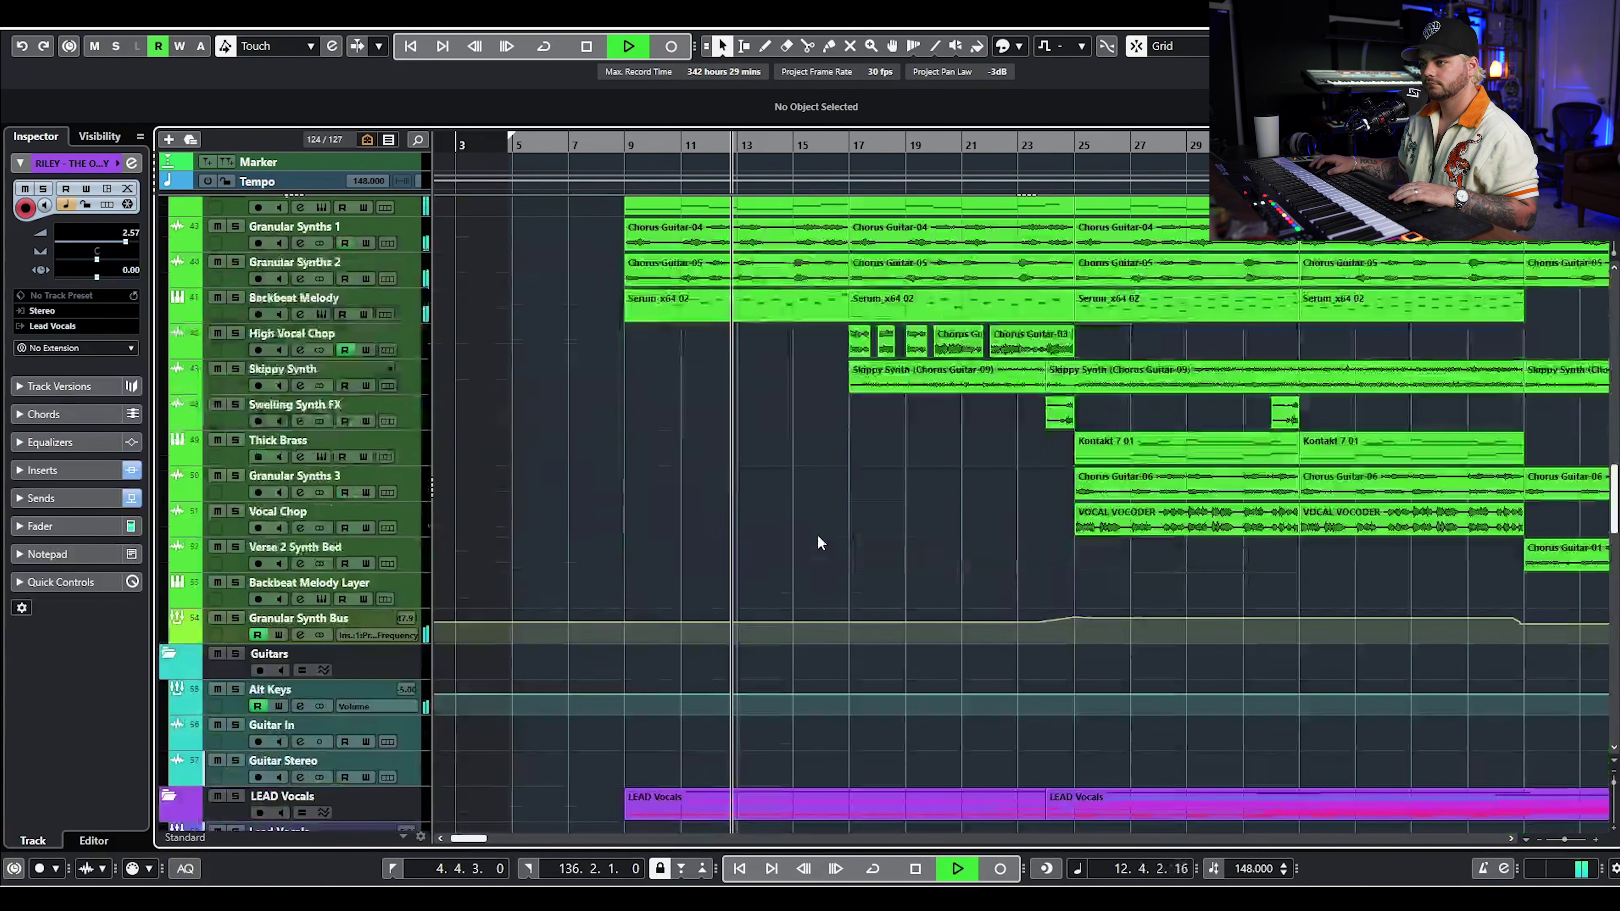
scroll(829, 485, "up", 15)
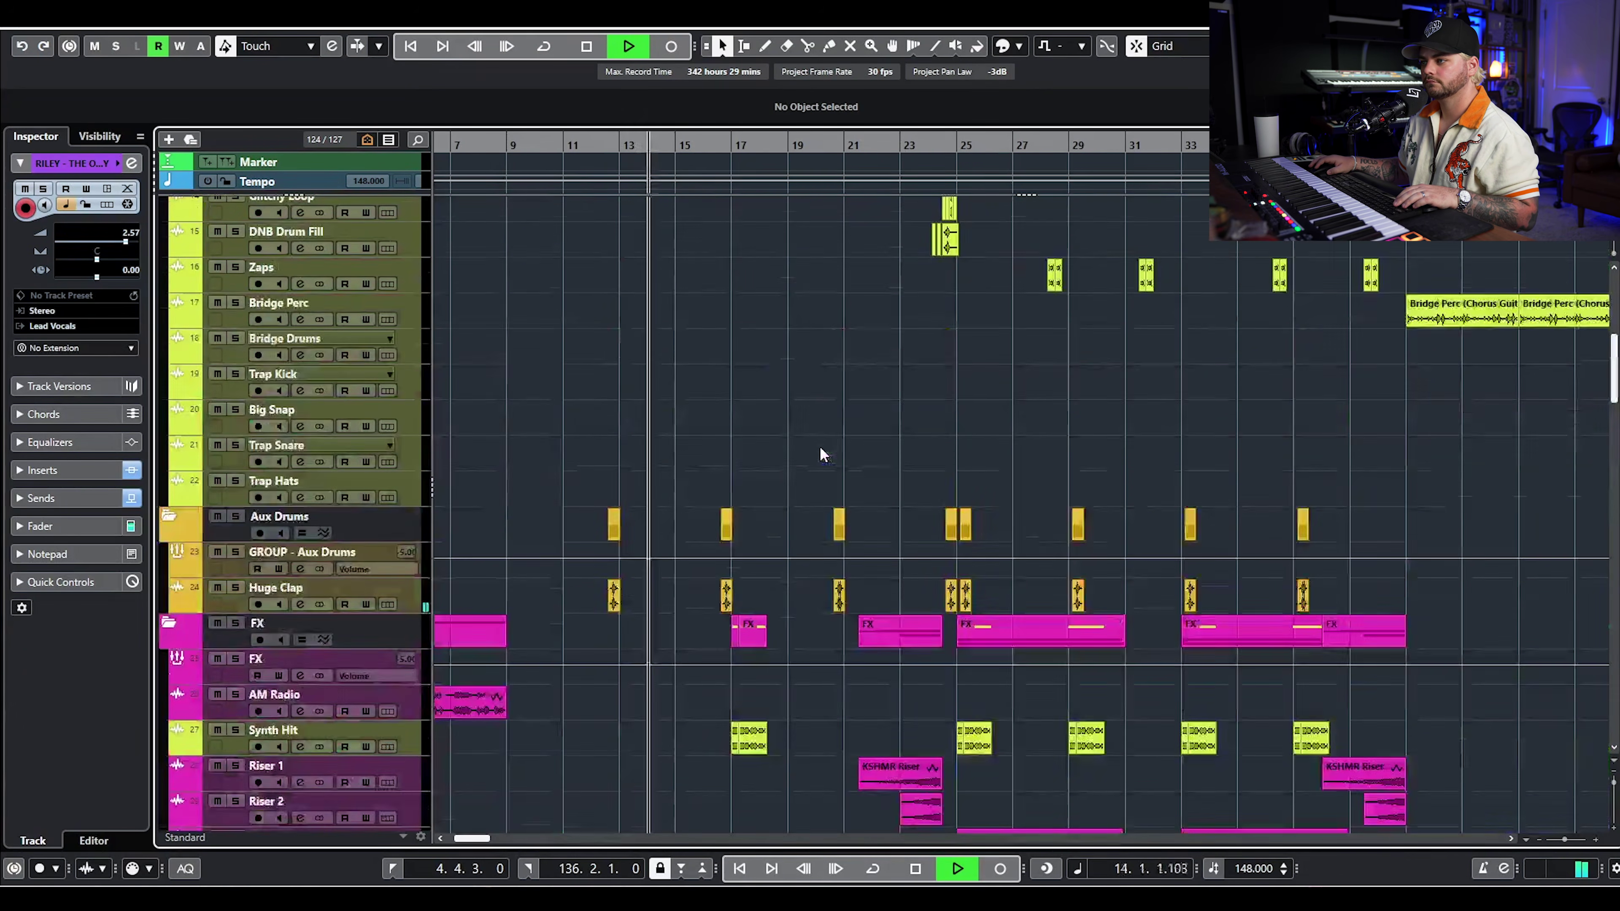
scroll(810, 417, "down", 15)
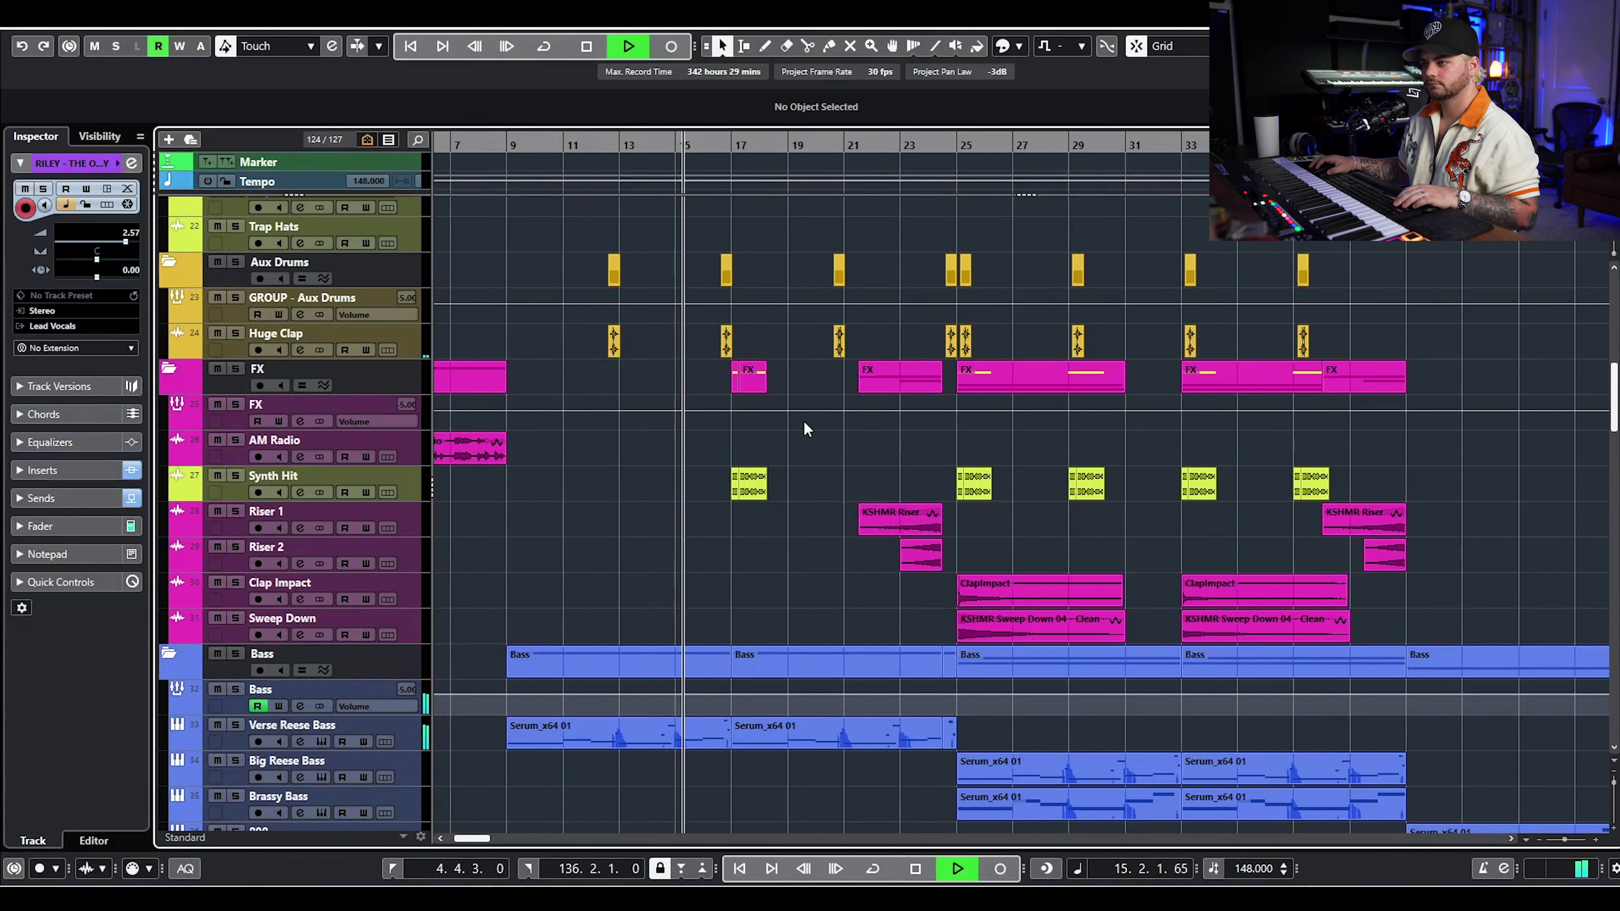
key("space")
- Play the full mix from about bar 22 into the chorus, reviewing the percussion, aux drum and FX tracks
scroll(858, 518, "down", 6)
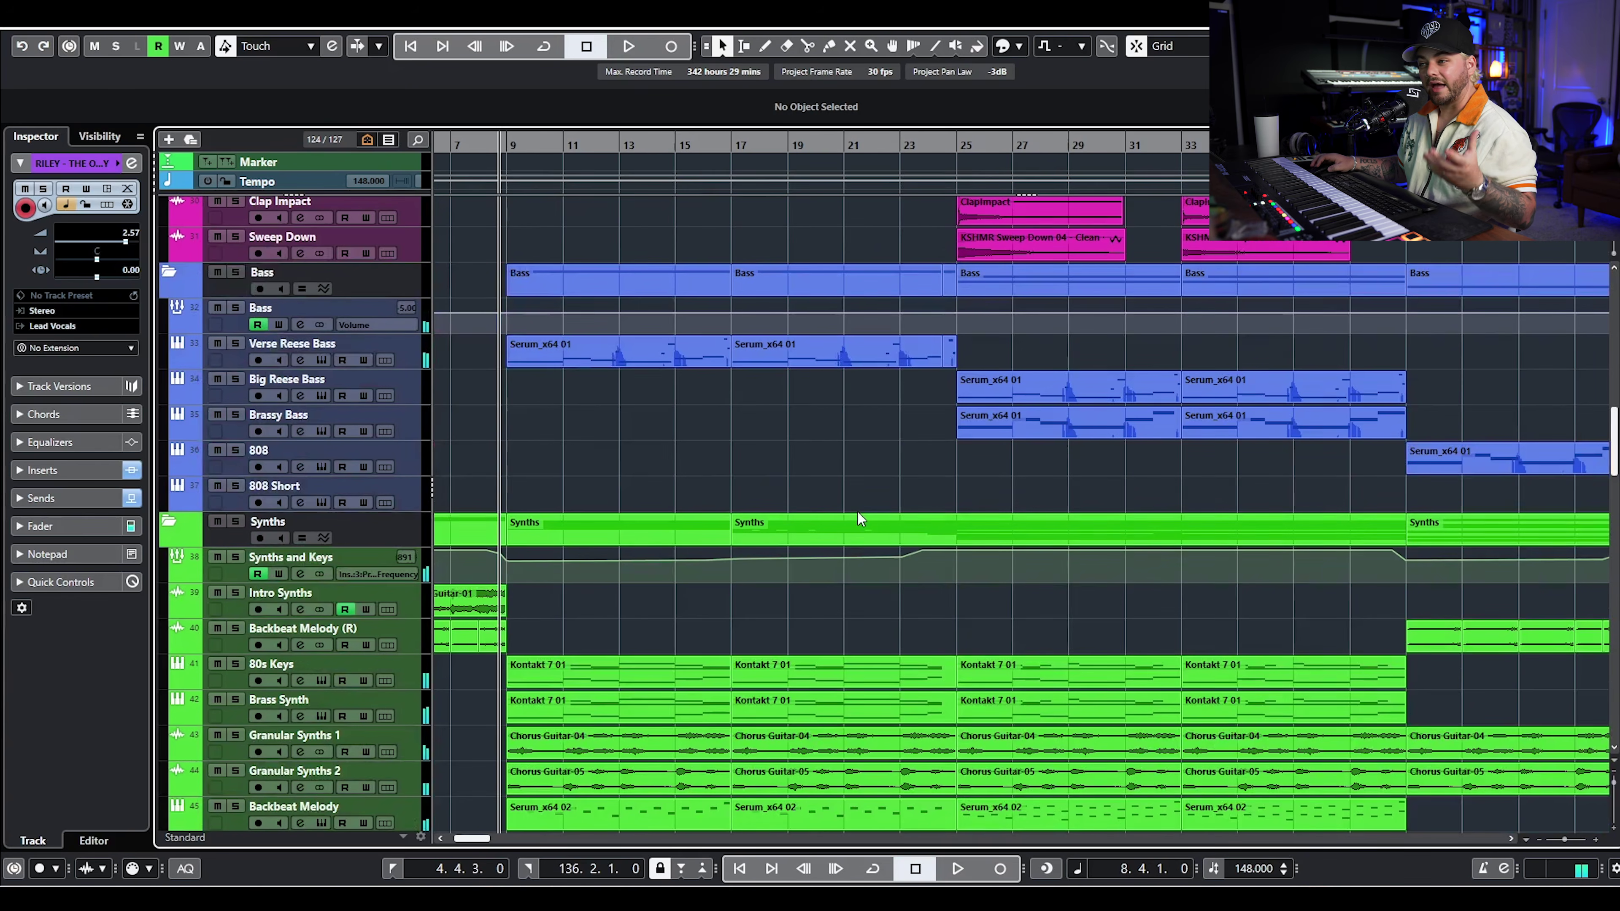
scroll(874, 230, "up", 5)
left_click(878, 145)
scroll(778, 491, "up", 4)
left_click_drag(904, 481, 1027, 590)
scroll(1002, 519, "up", 3)
scroll(1004, 514, "up", 6)
scroll(1008, 508, "down", 3)
left_click_drag(981, 333, 1049, 527)
key("space")
scroll(1015, 521, "down", 3)
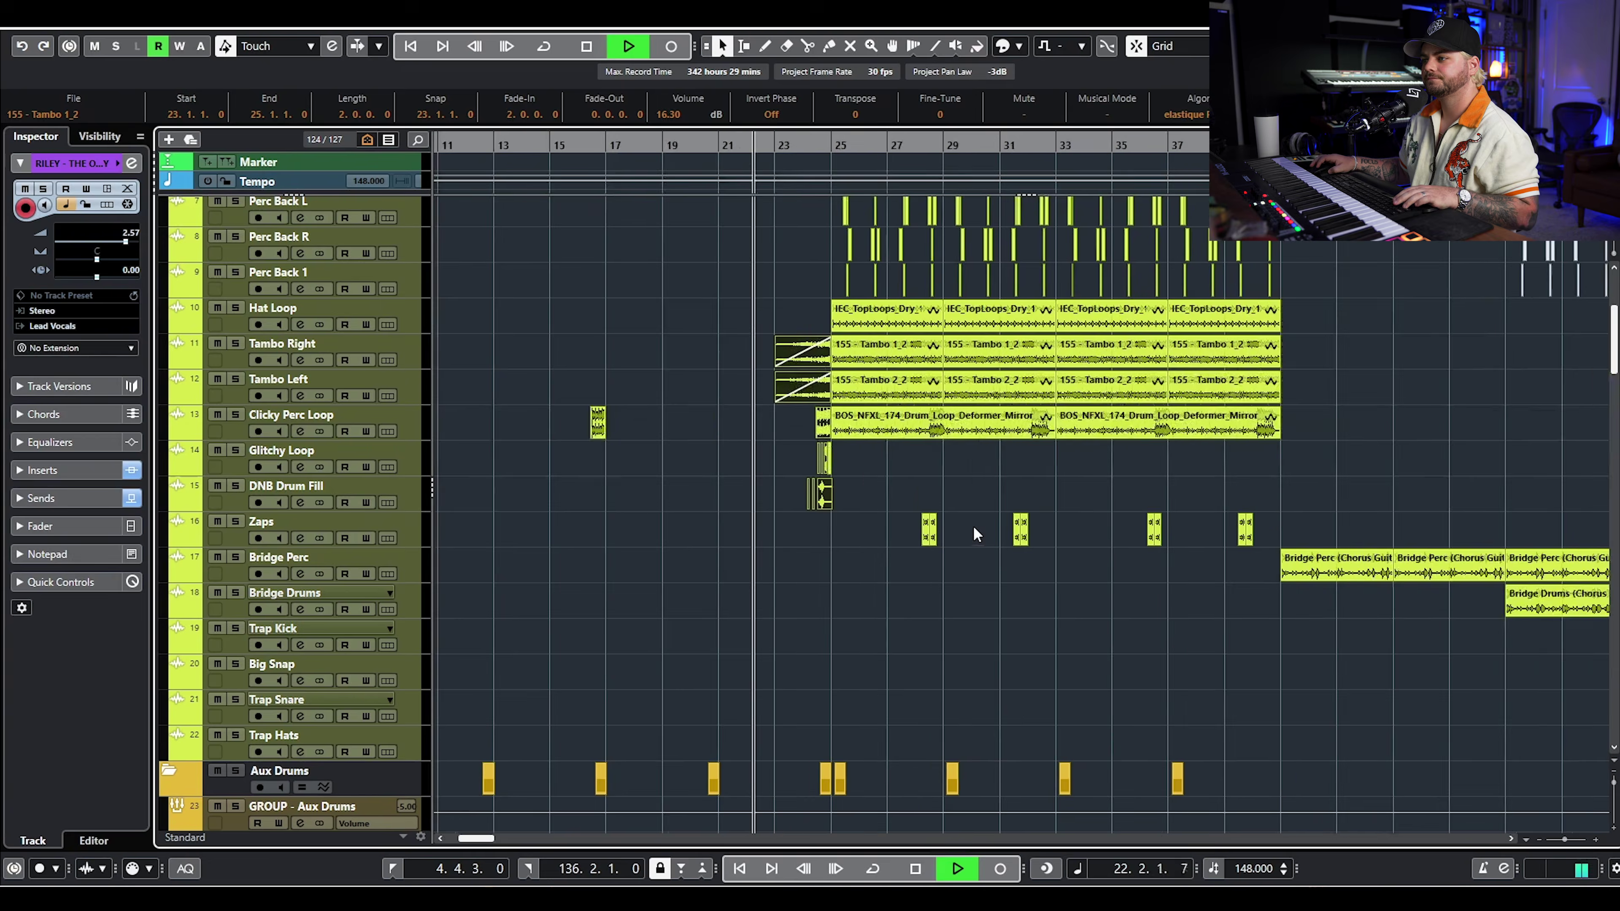
scroll(810, 393, "down", 4)
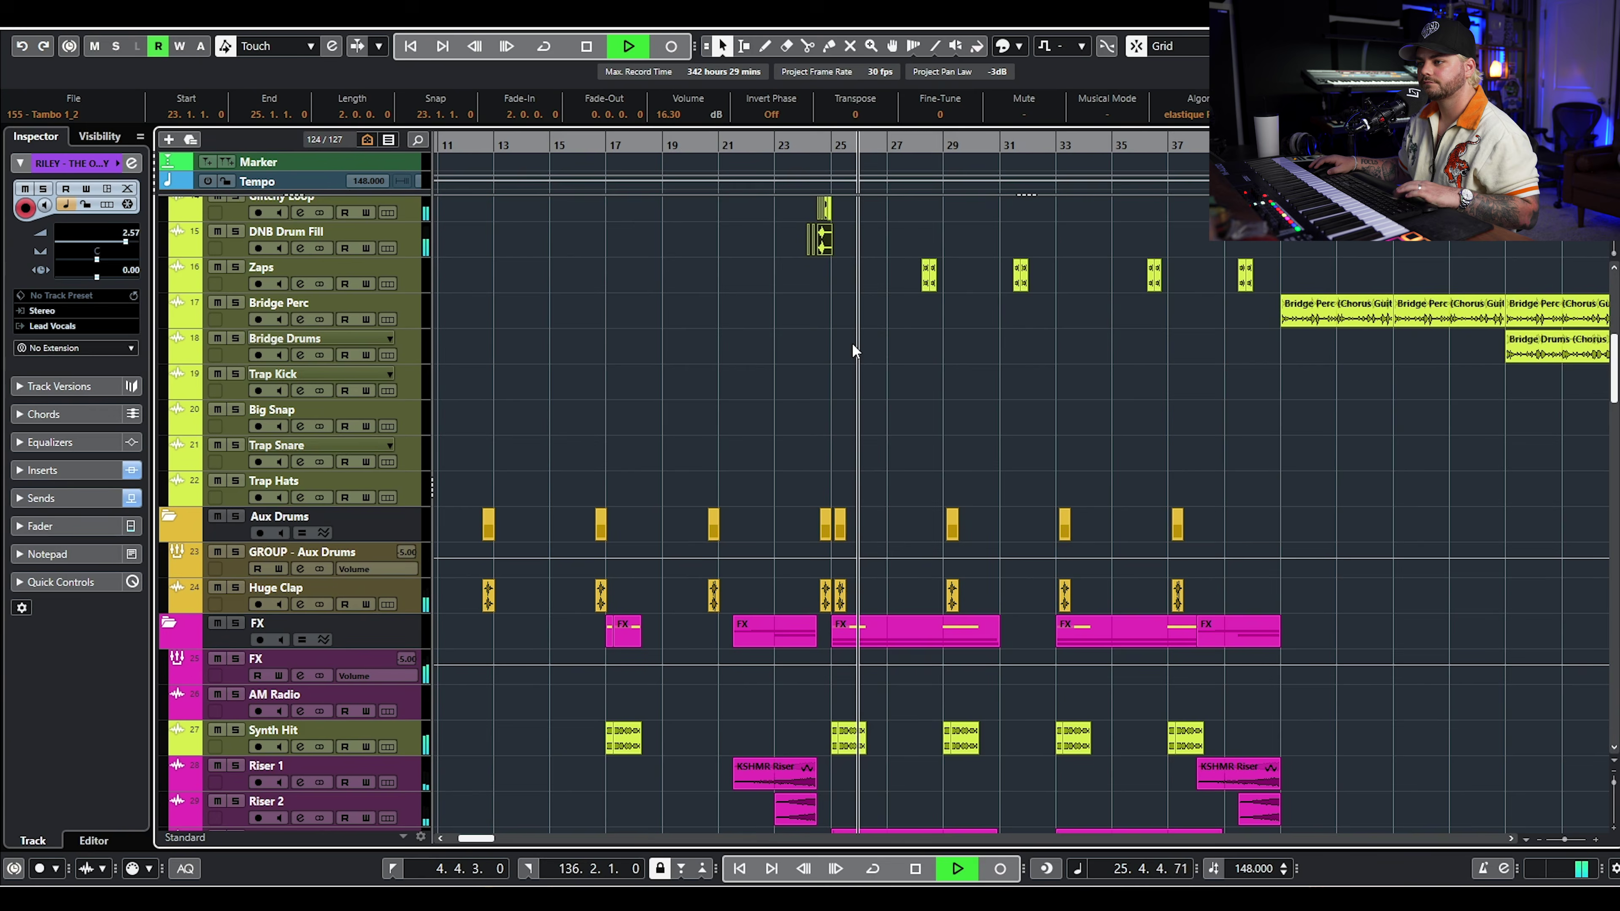
key("space")
- Solo only Kick and Snare Short within Main Drums and play them from just before bar 25
scroll(880, 411, "up", 5)
left_click(235, 206)
left_click(1175, 391)
scroll(943, 380, "up", 3)
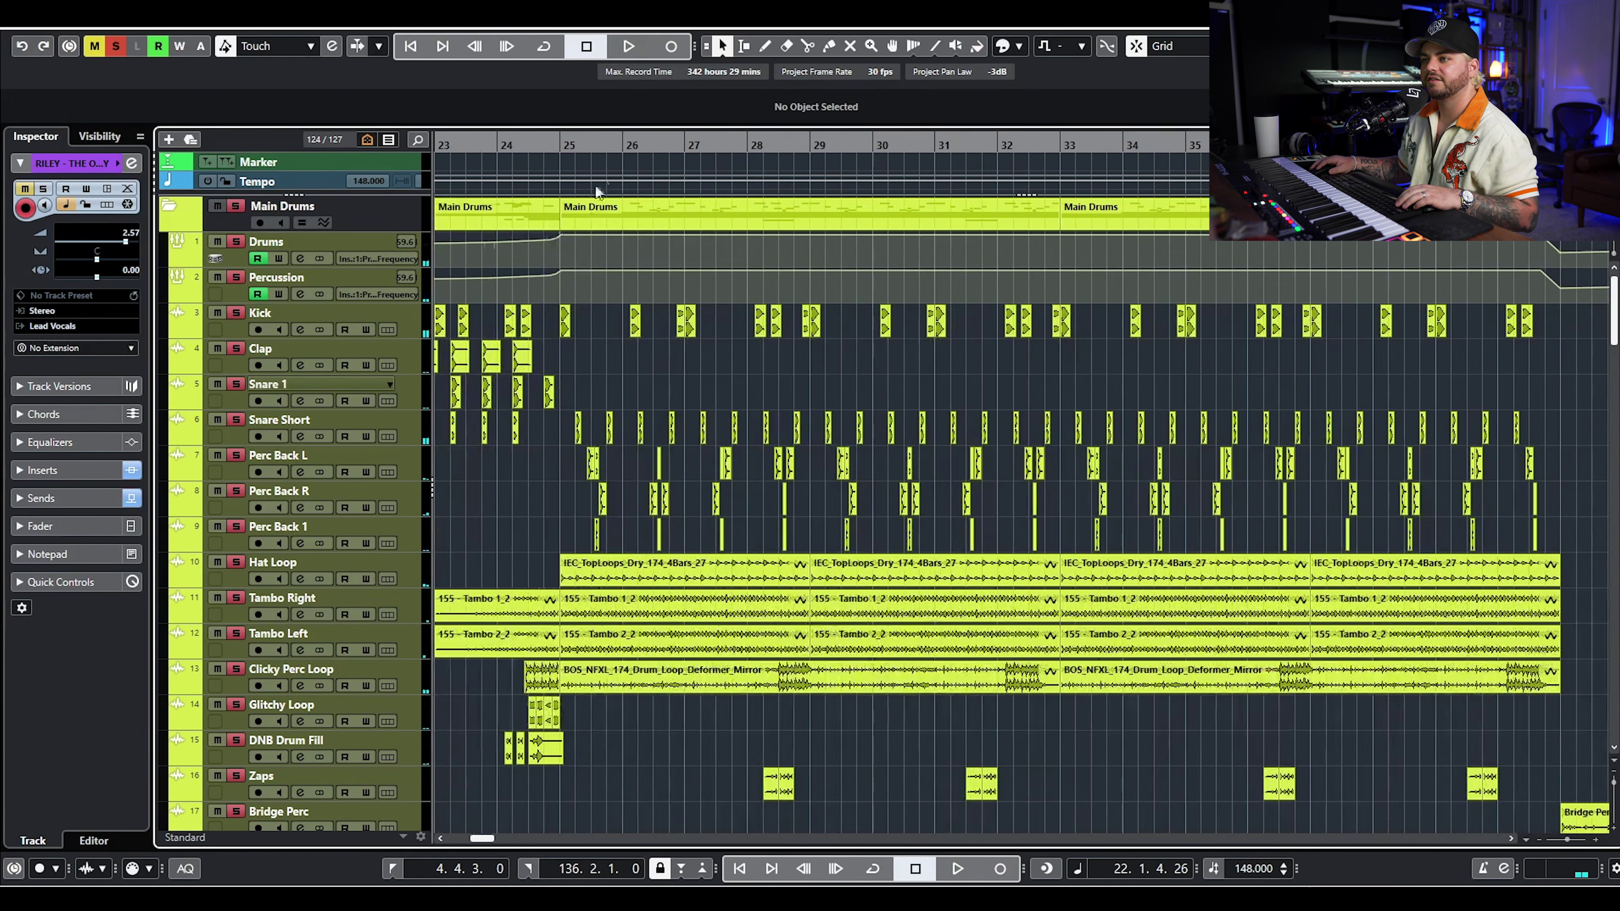
left_click(548, 145)
left_click(241, 206)
left_click(238, 423)
key("space")
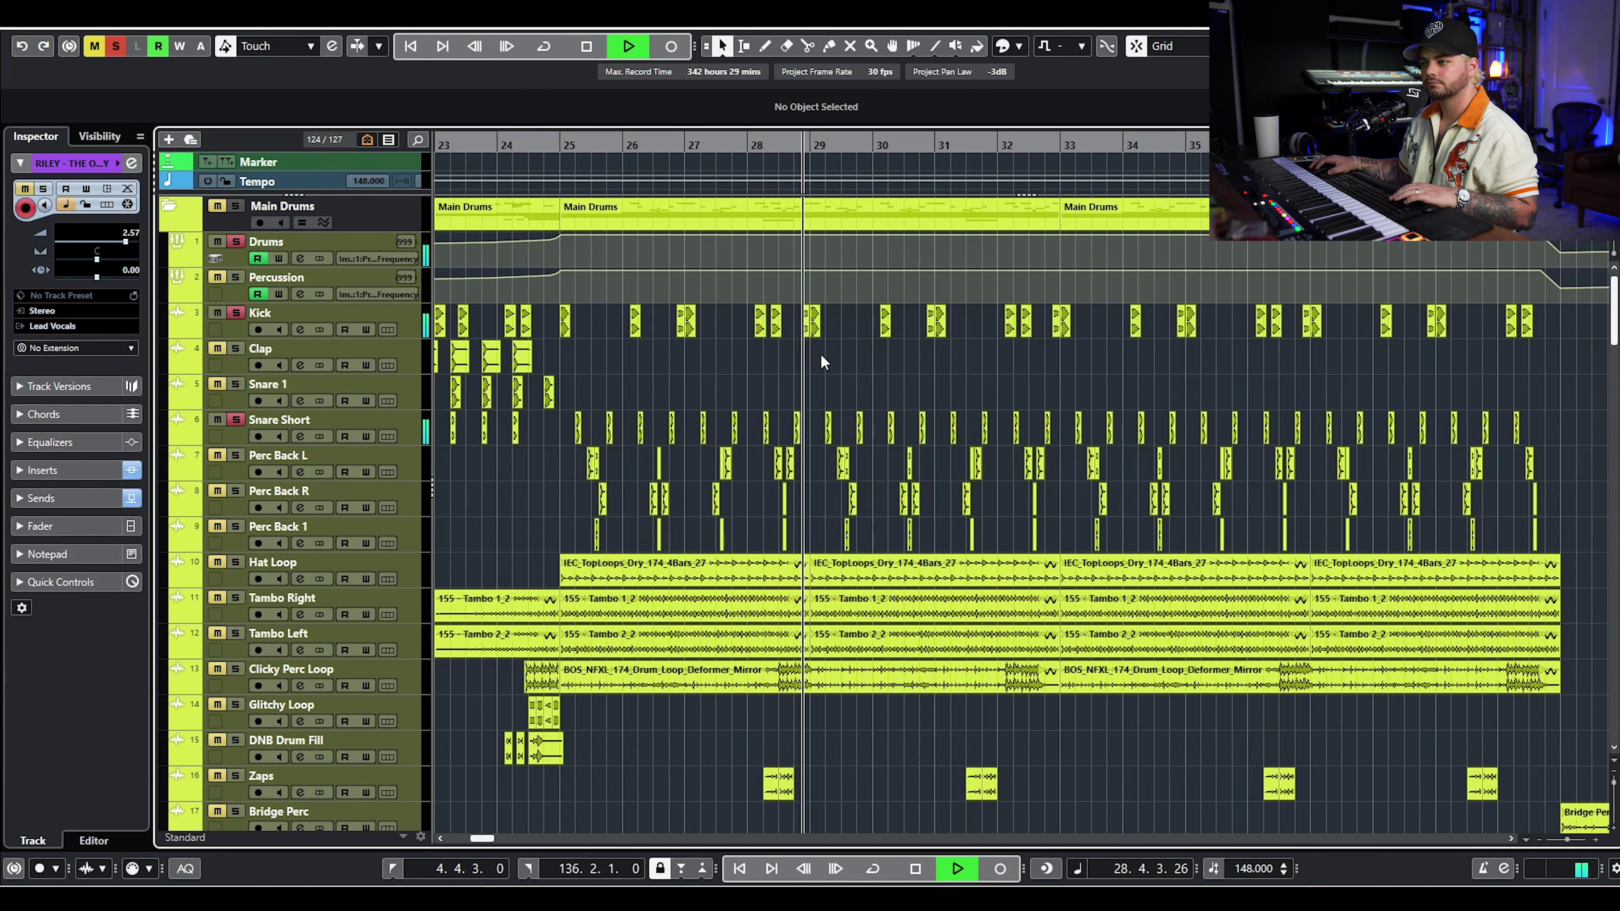
key("space")
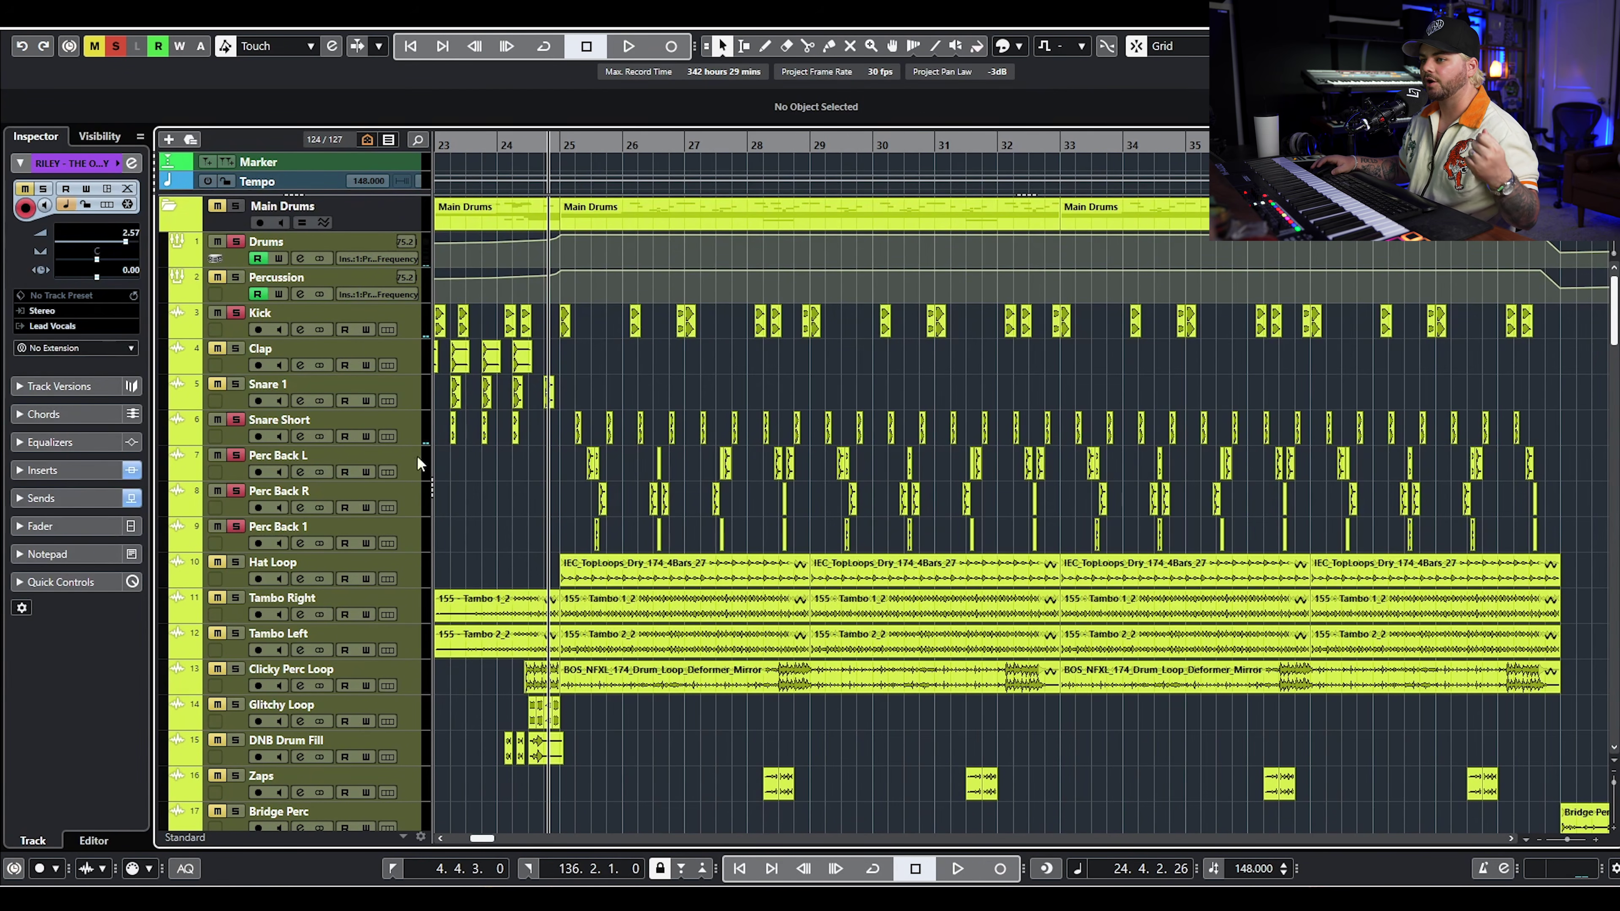
- Add Perc Back L, Perc Back R and Perc Back 1 to the soloed drums and play the combined groove
left_click(387, 471)
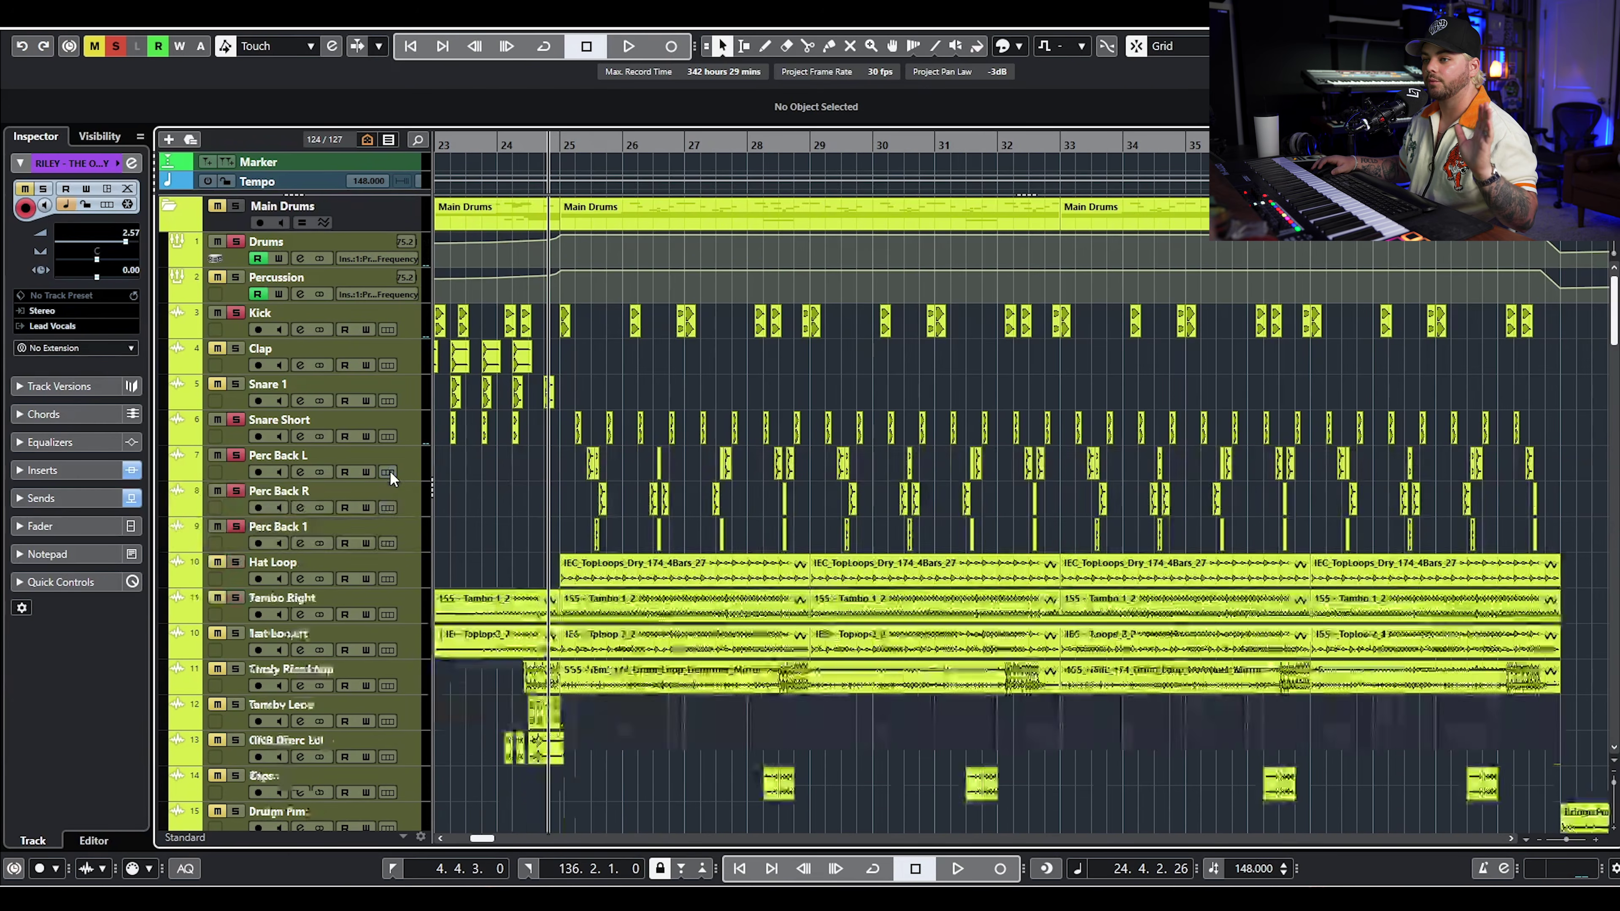
left_click(410, 491)
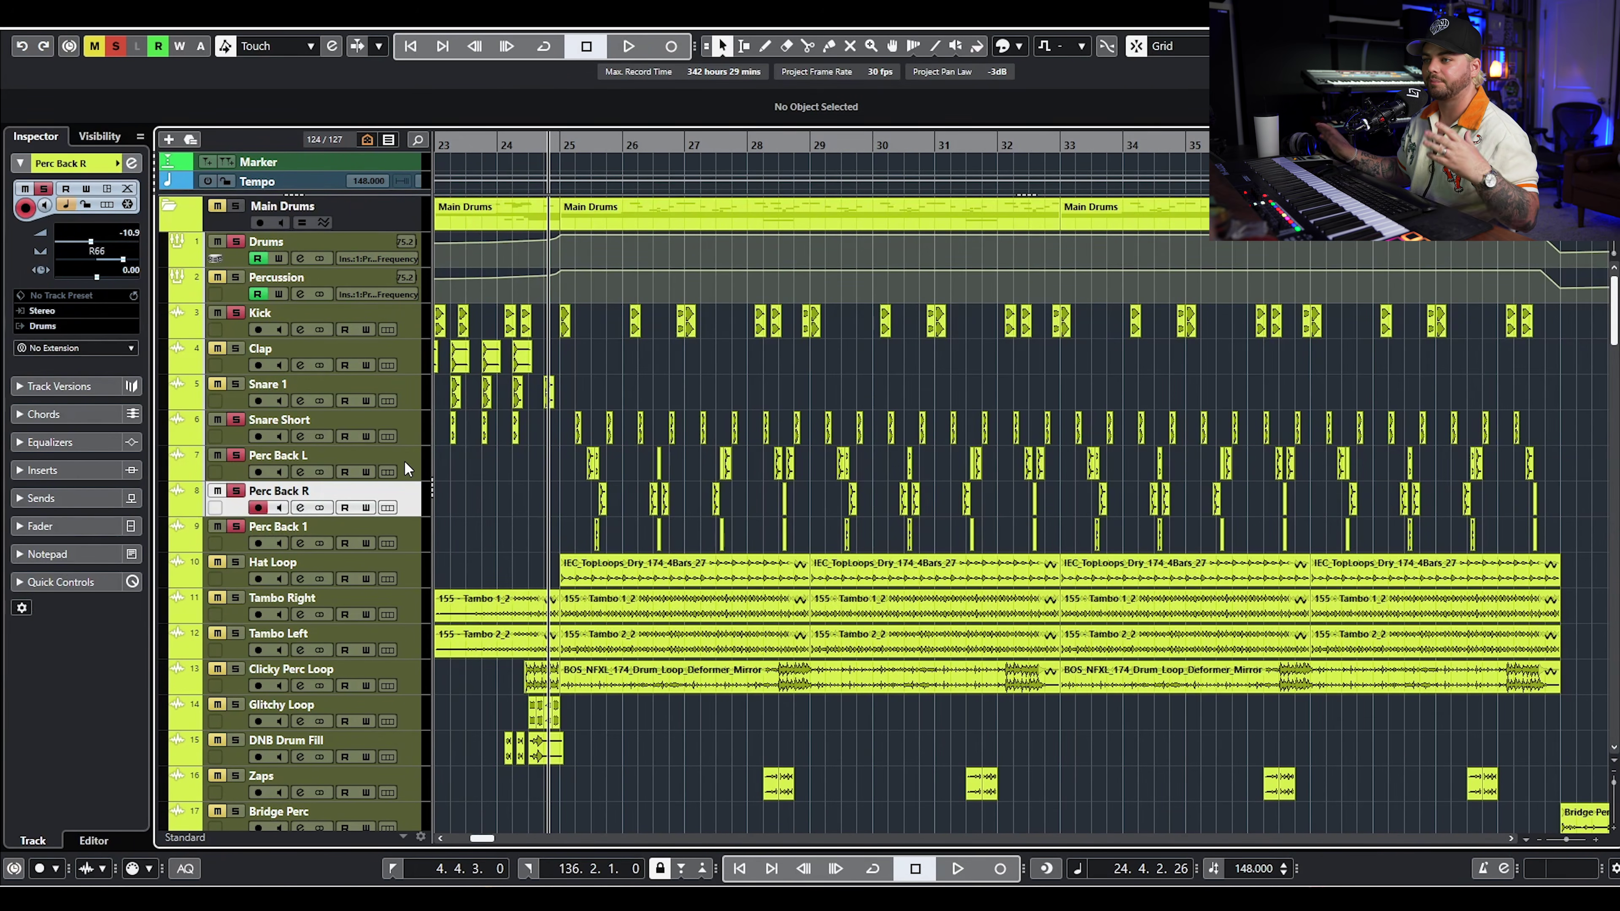
left_click(404, 521)
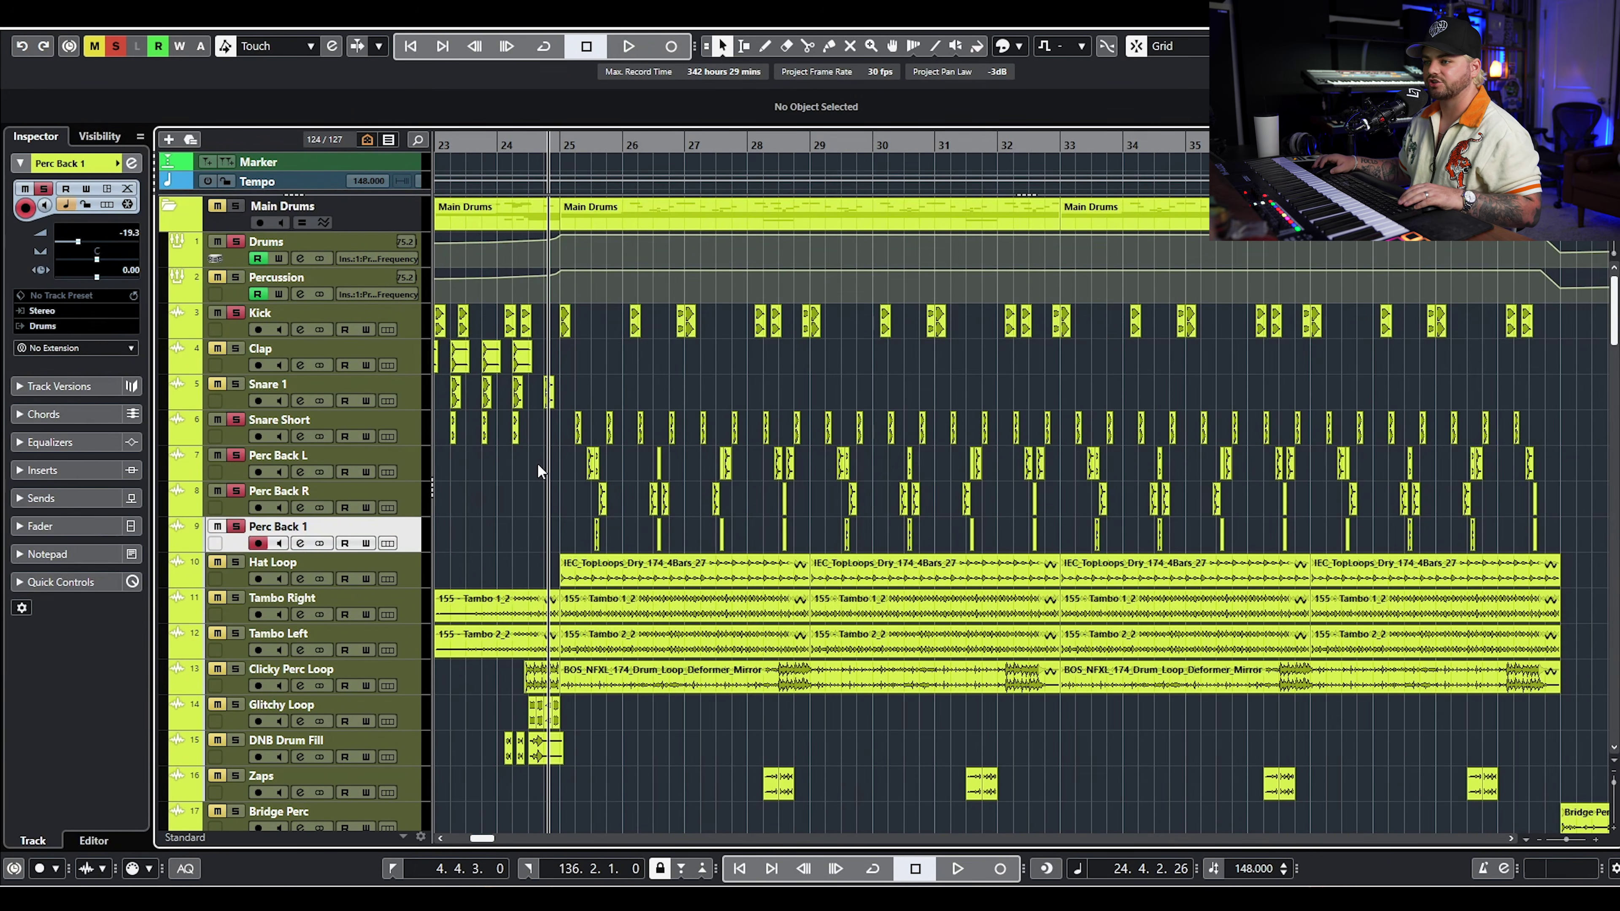
key("h")
key("space")
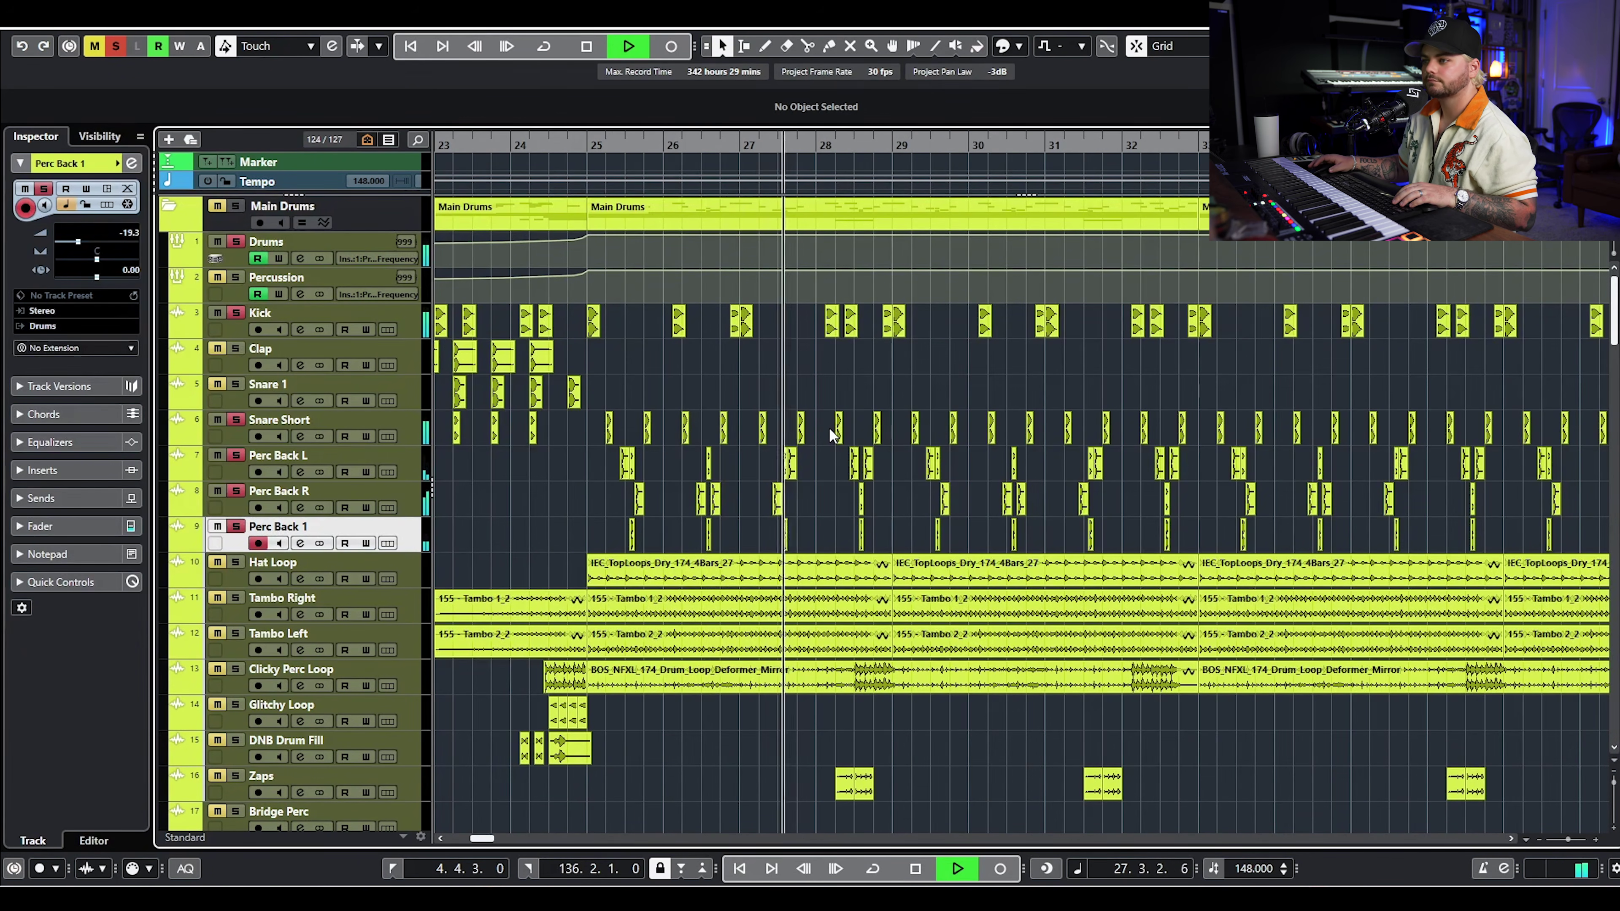
key("space")
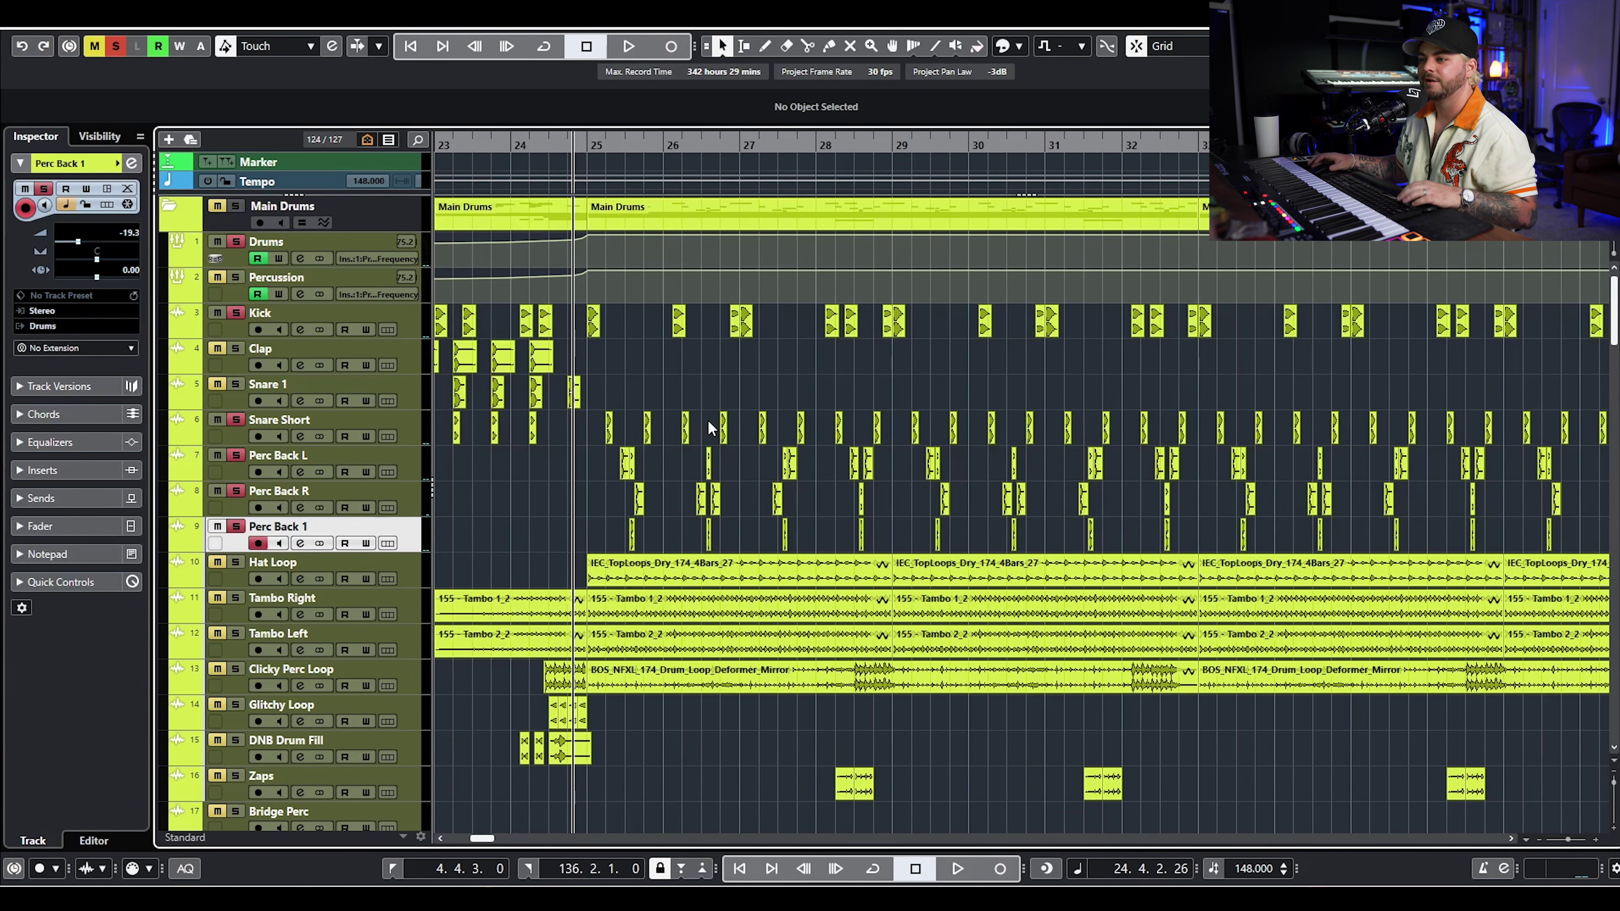
- Add Hat Loop to the soloed drums and play the layers together from just before bar 25
left_click(236, 562)
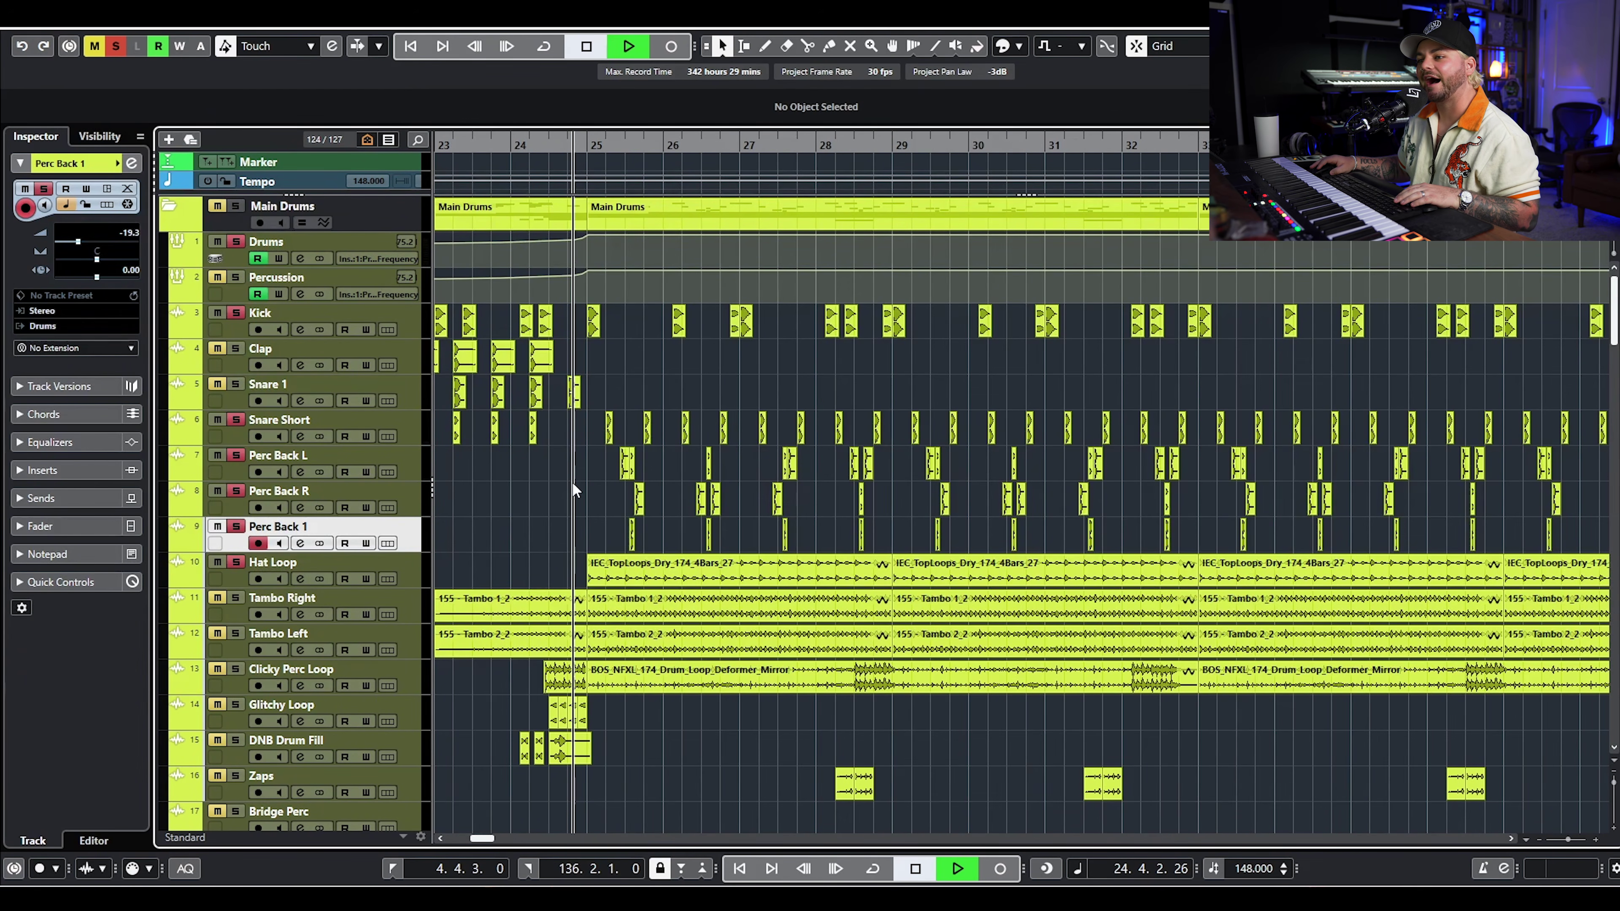
key("space")
key("g")
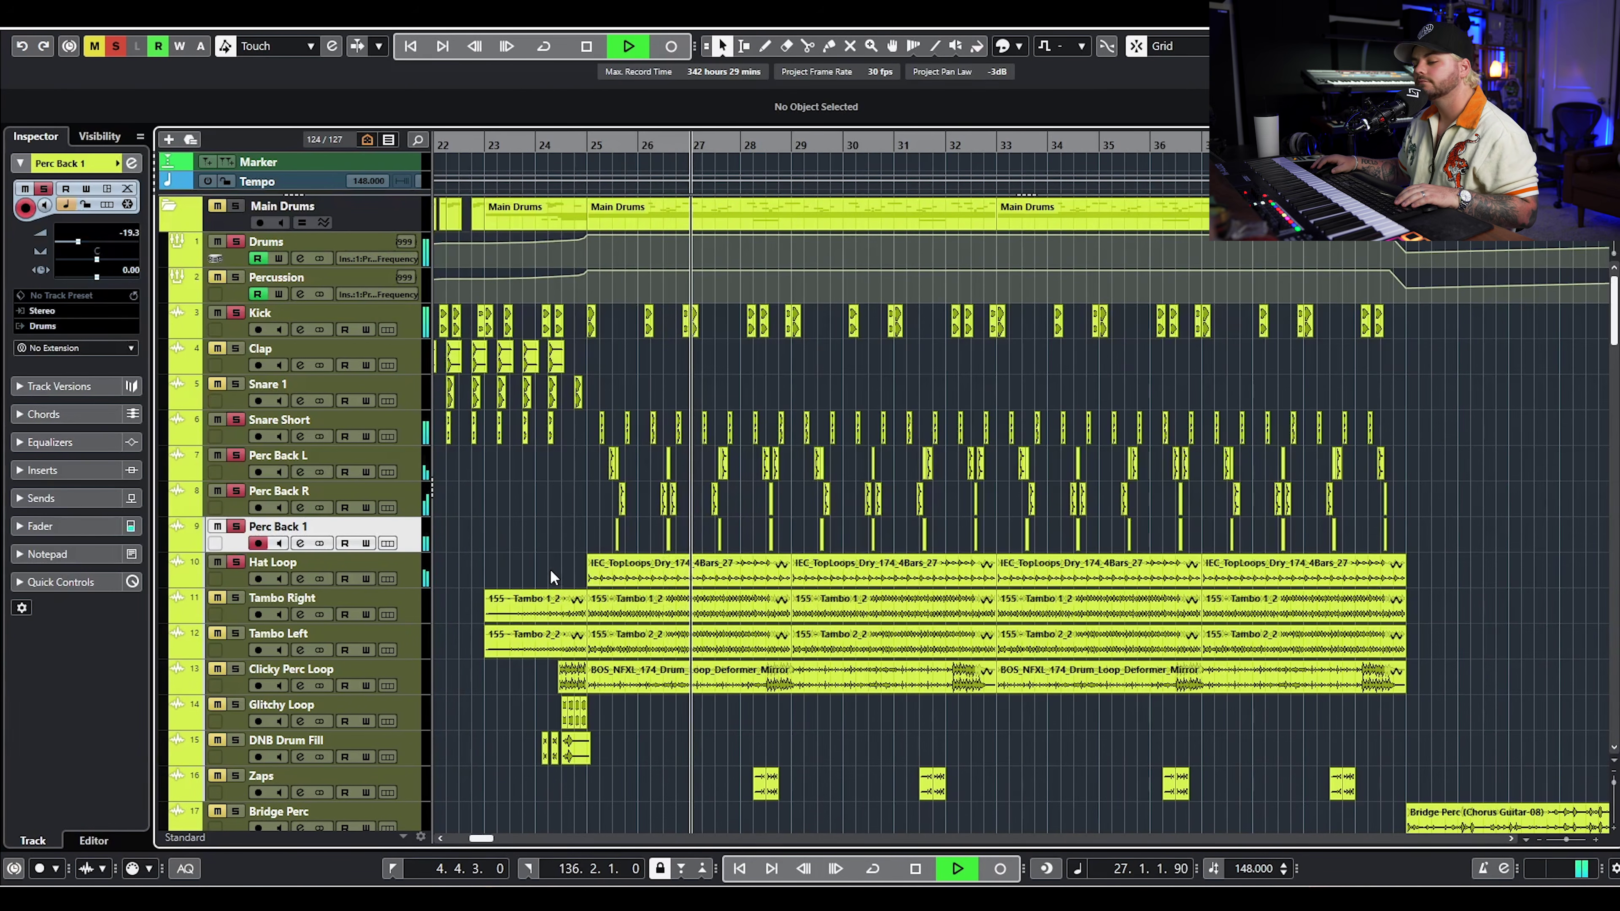
key("space")
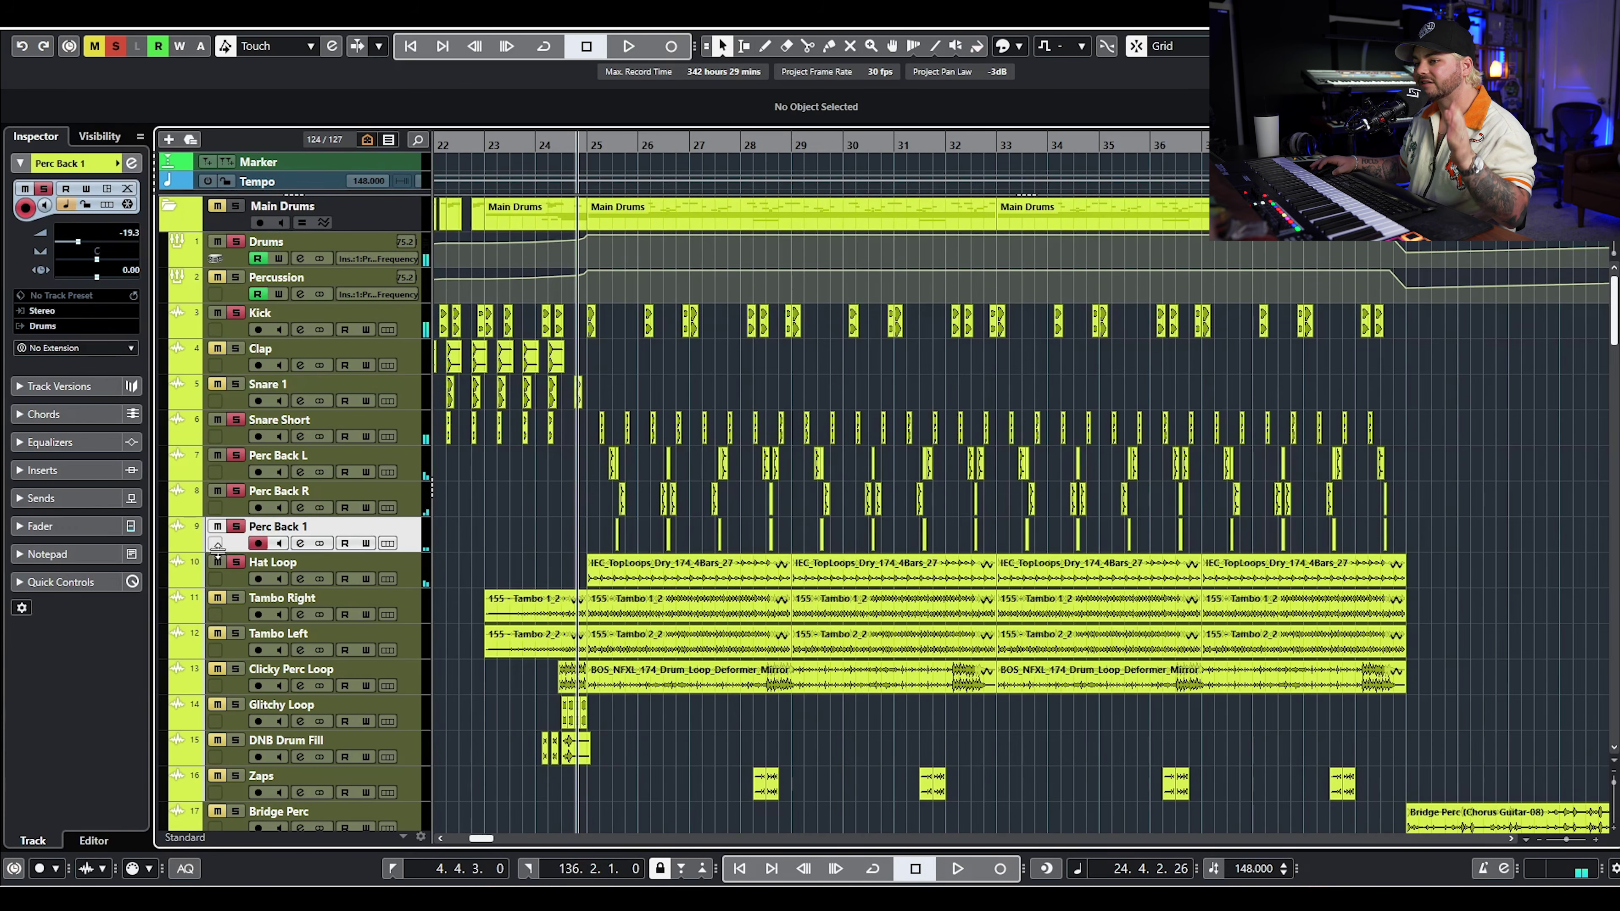
- Add Tambo Right and Tambo Left to the soloed drums and play the groove from just before bar 25
left_click(412, 609)
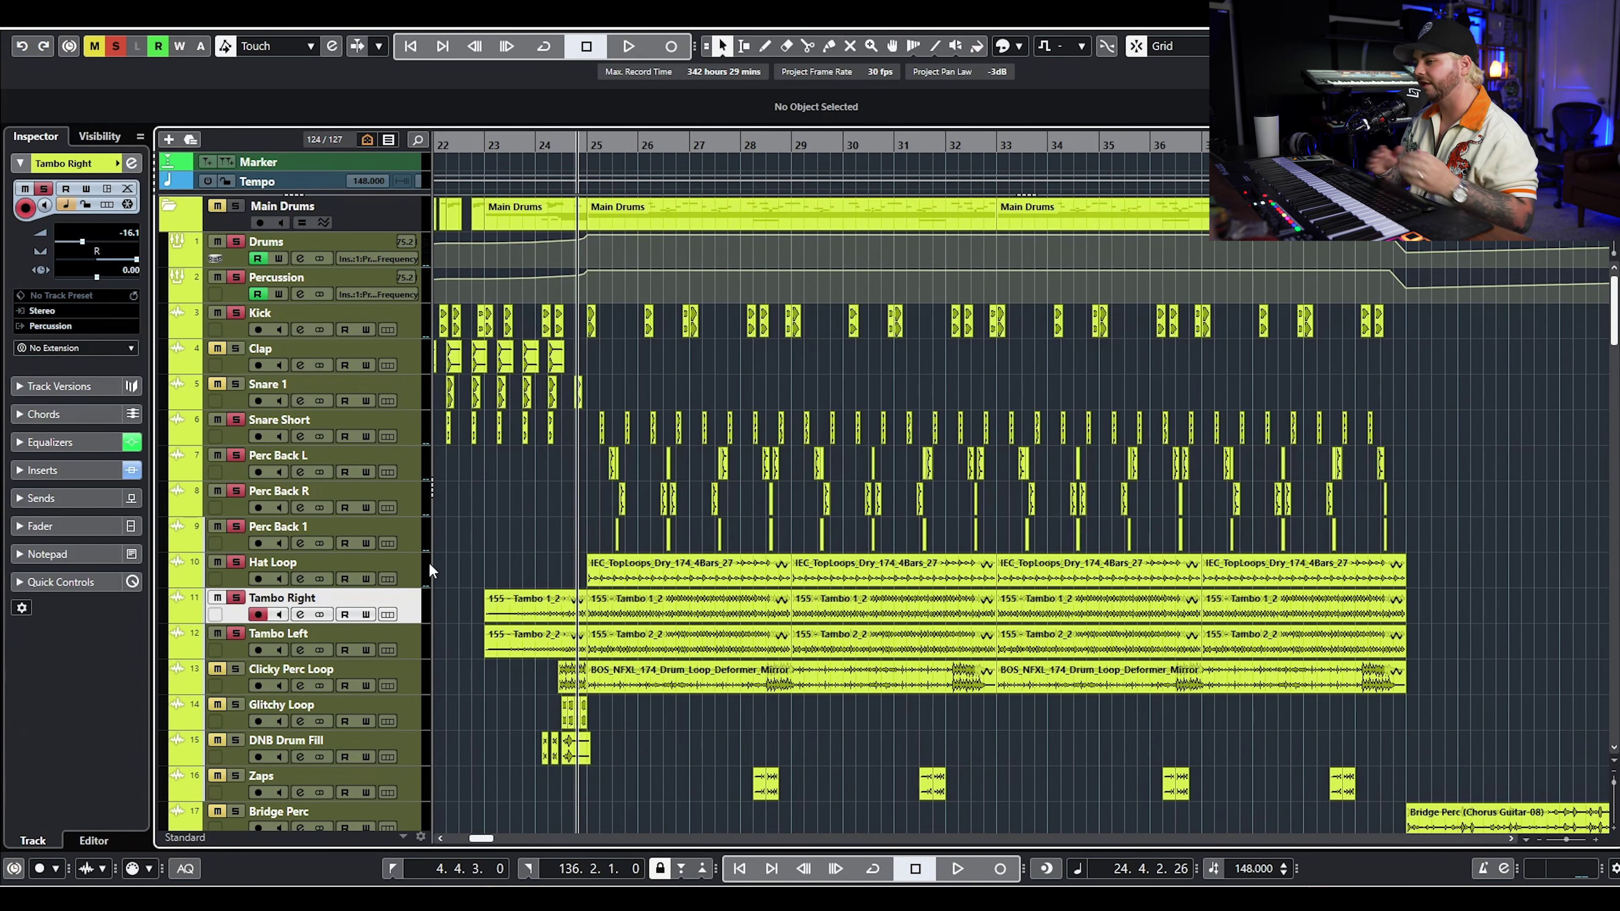
key("space")
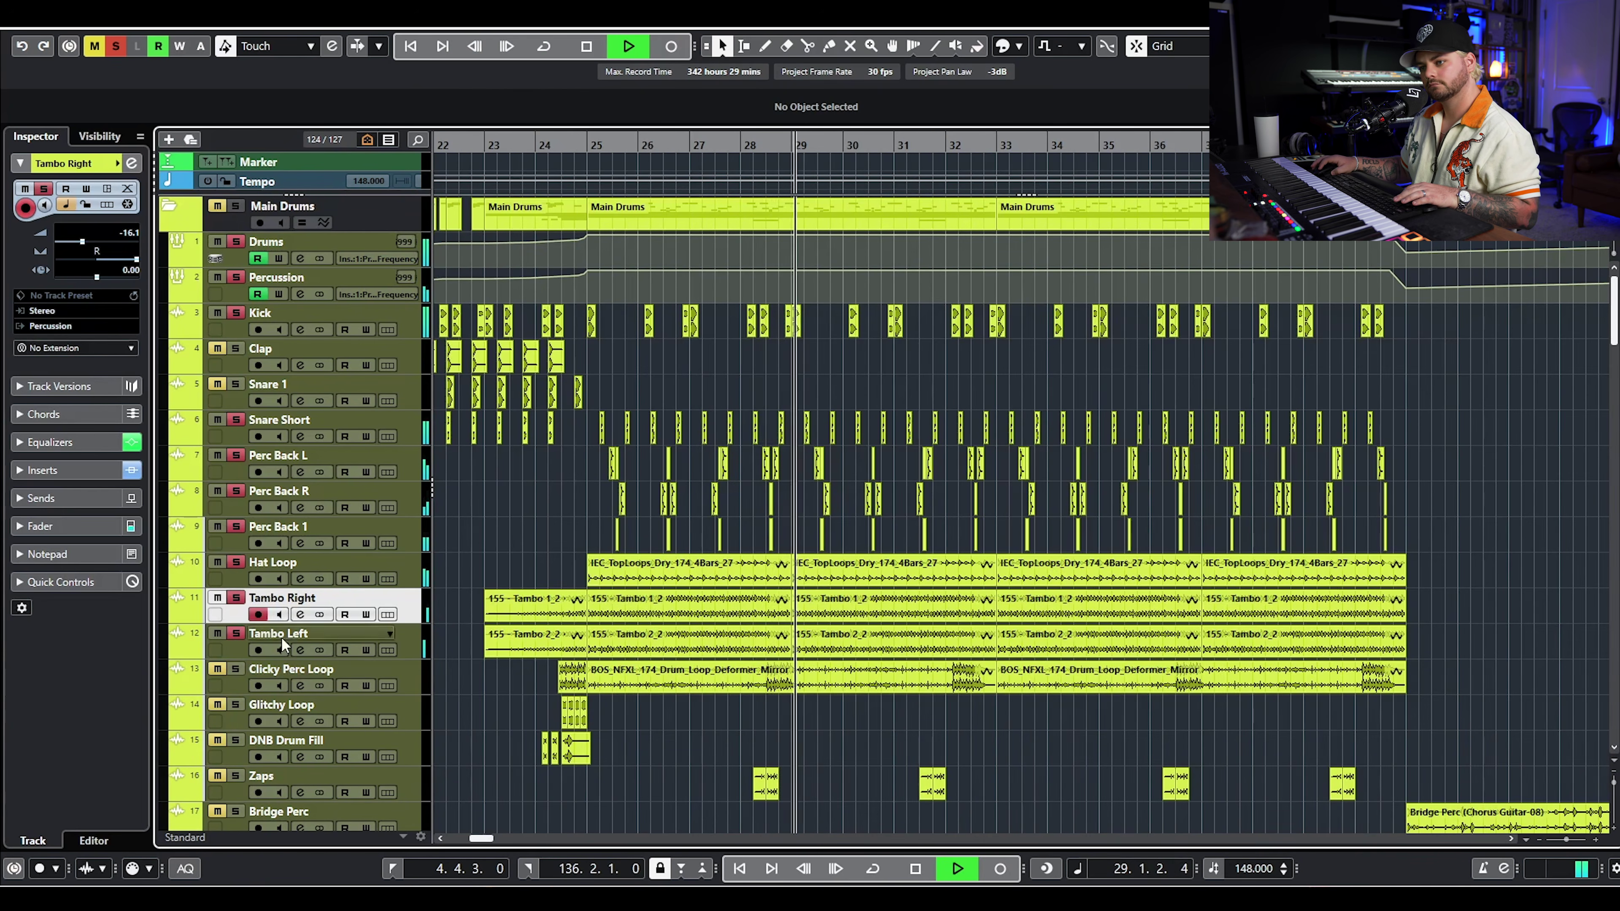
key("space")
- Add Clicky Perc Loop to the soloed drum layers and play them together into the chorus
left_click(396, 680)
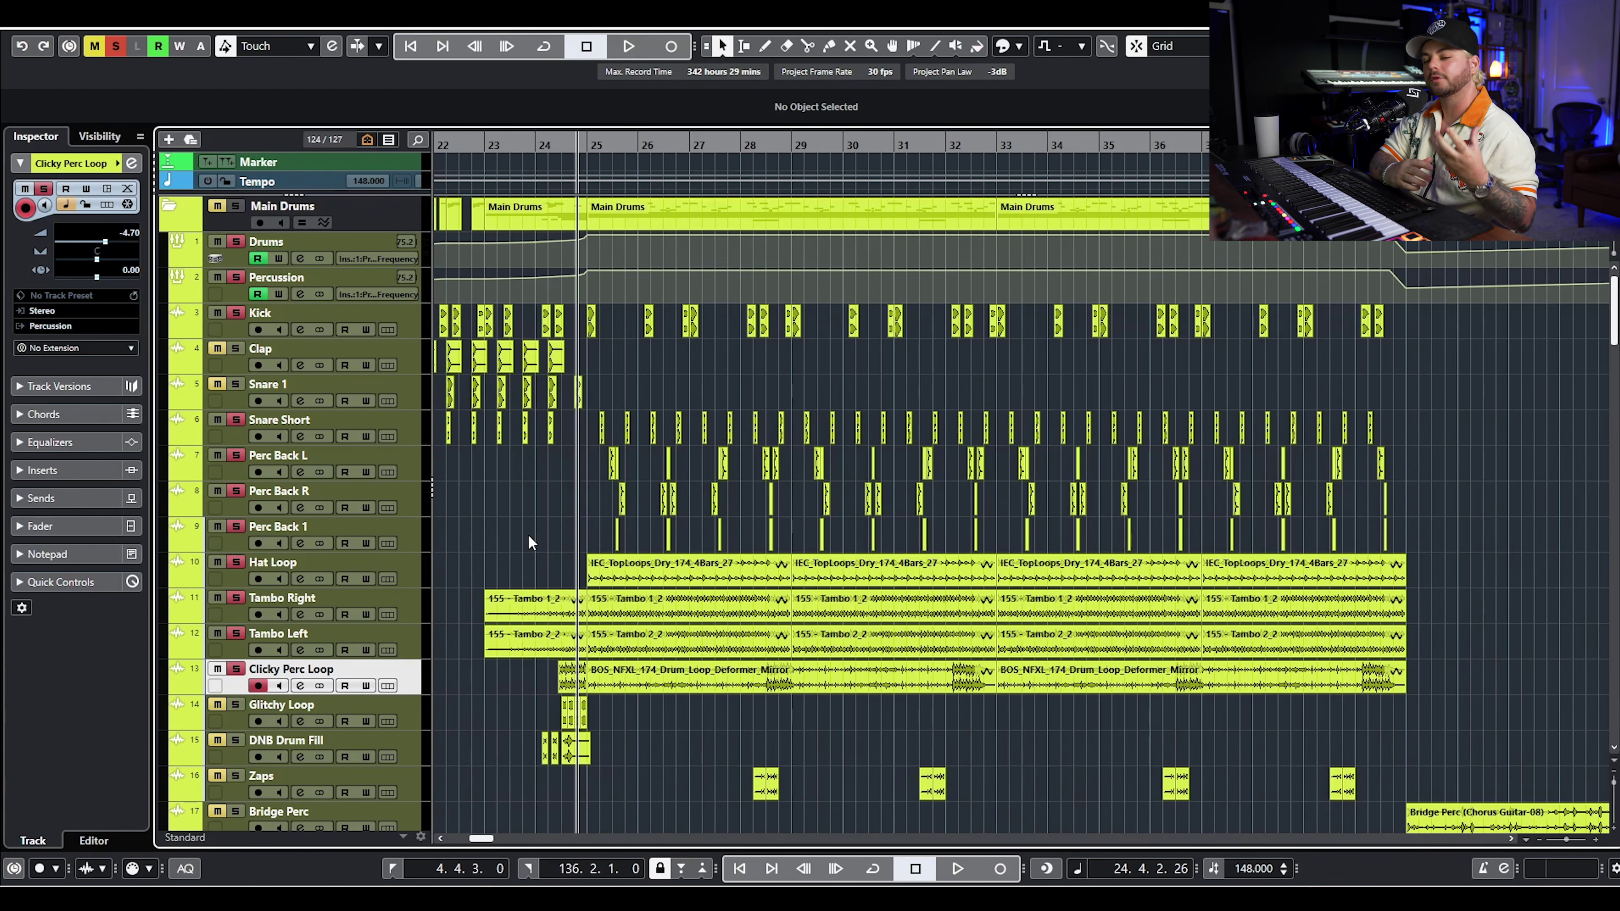
key("space")
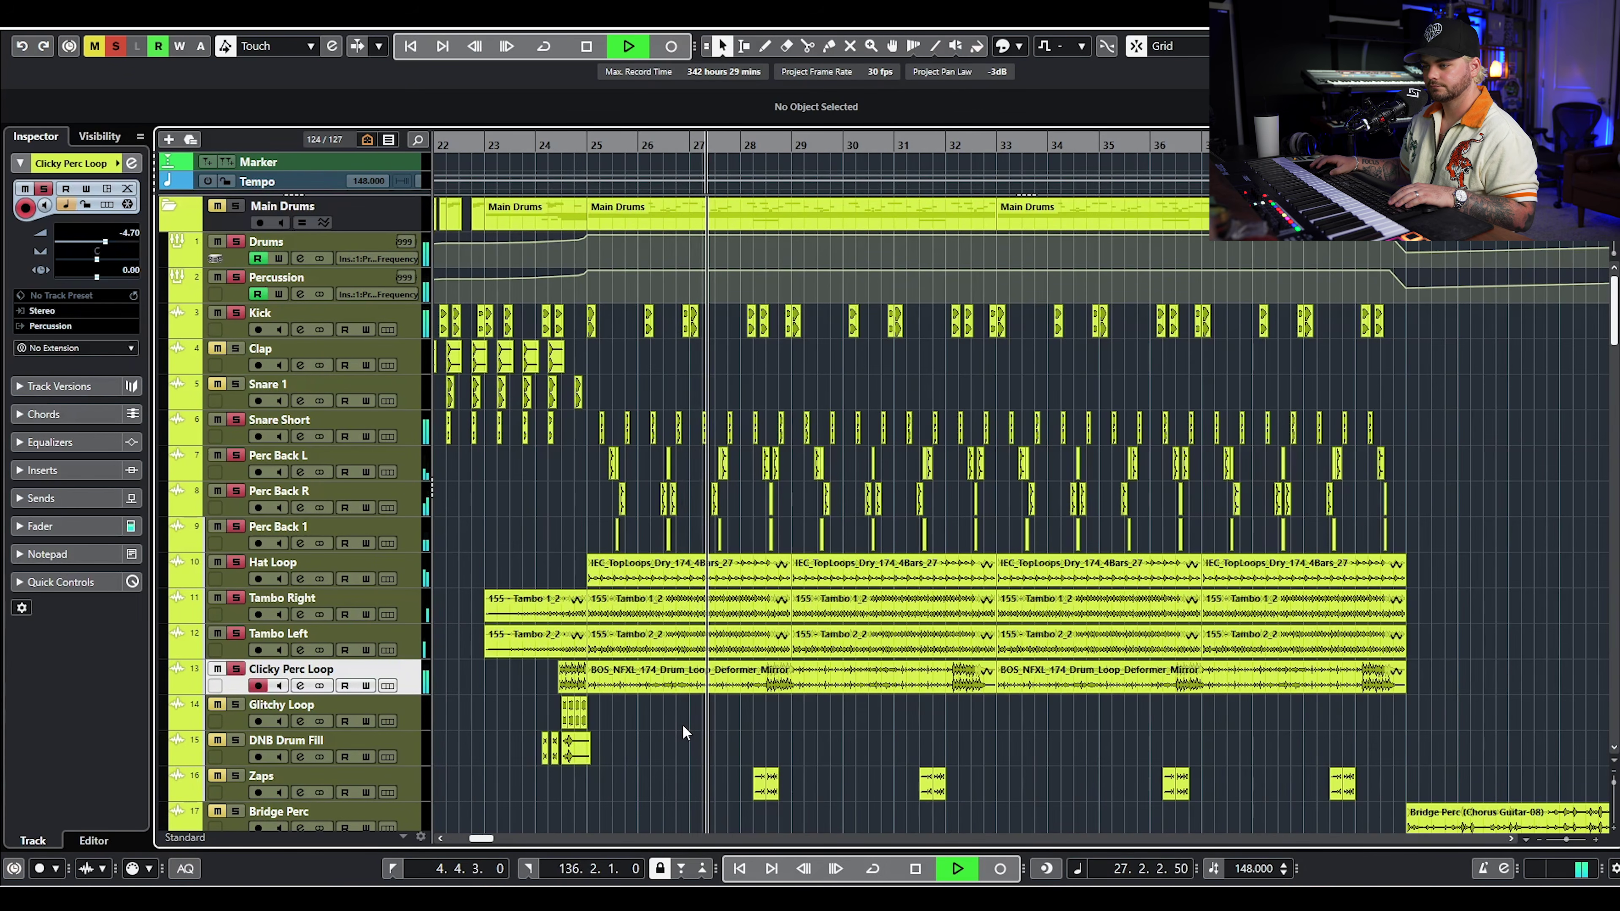
scroll(689, 683, "down", 3)
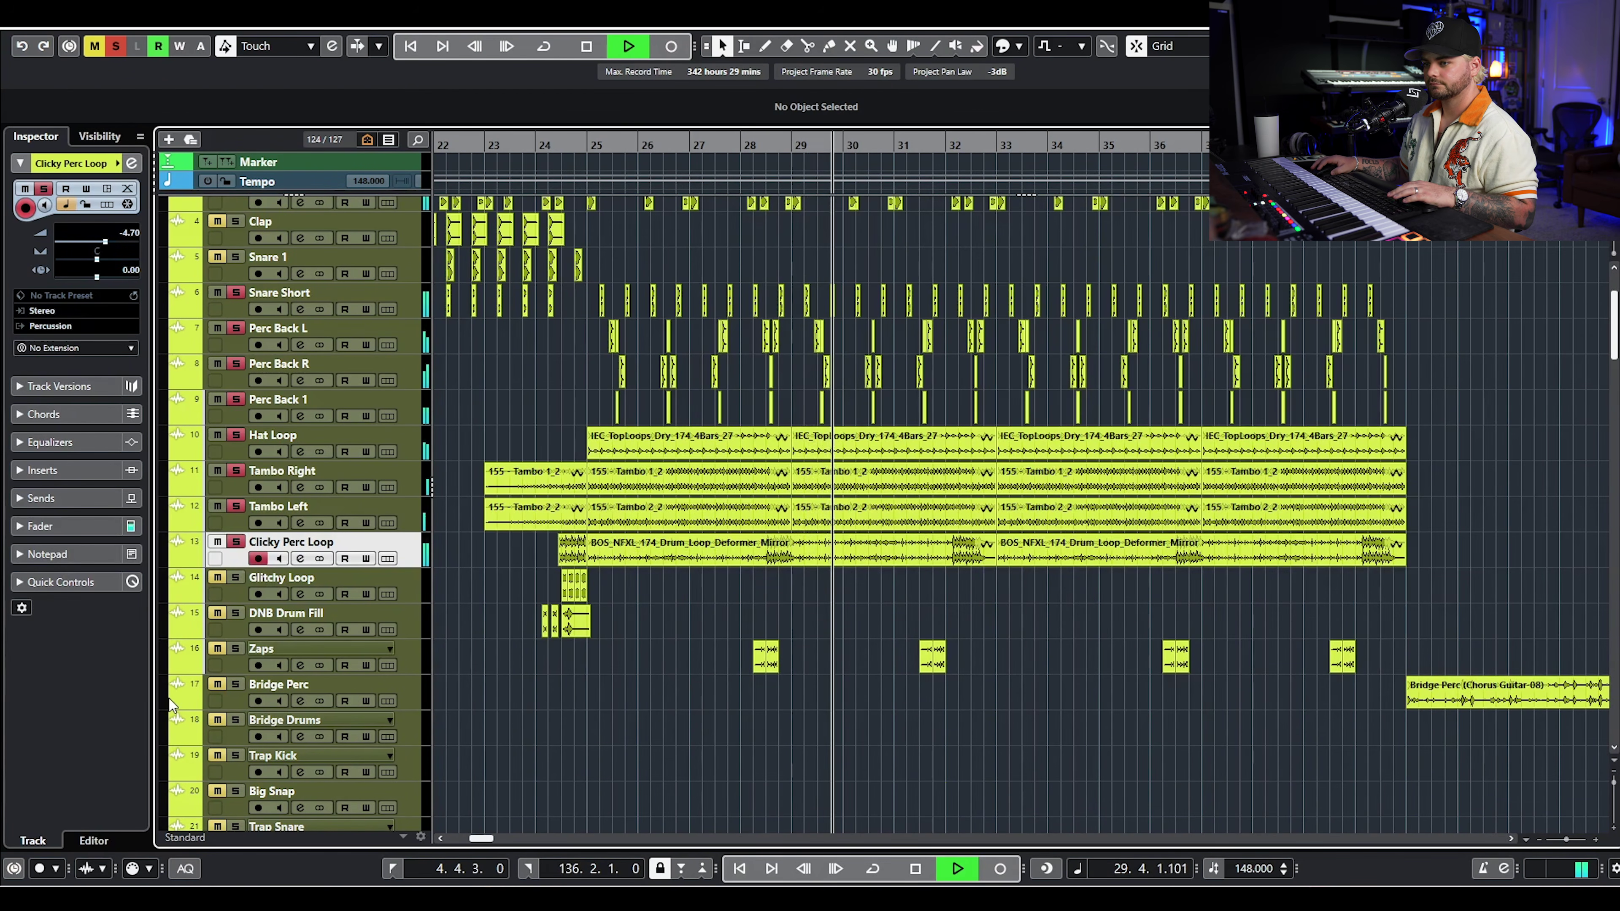
key("space")
- Add Zaps to the soloed drums, select its clip at bar 28 and play up to it
left_click(234, 650)
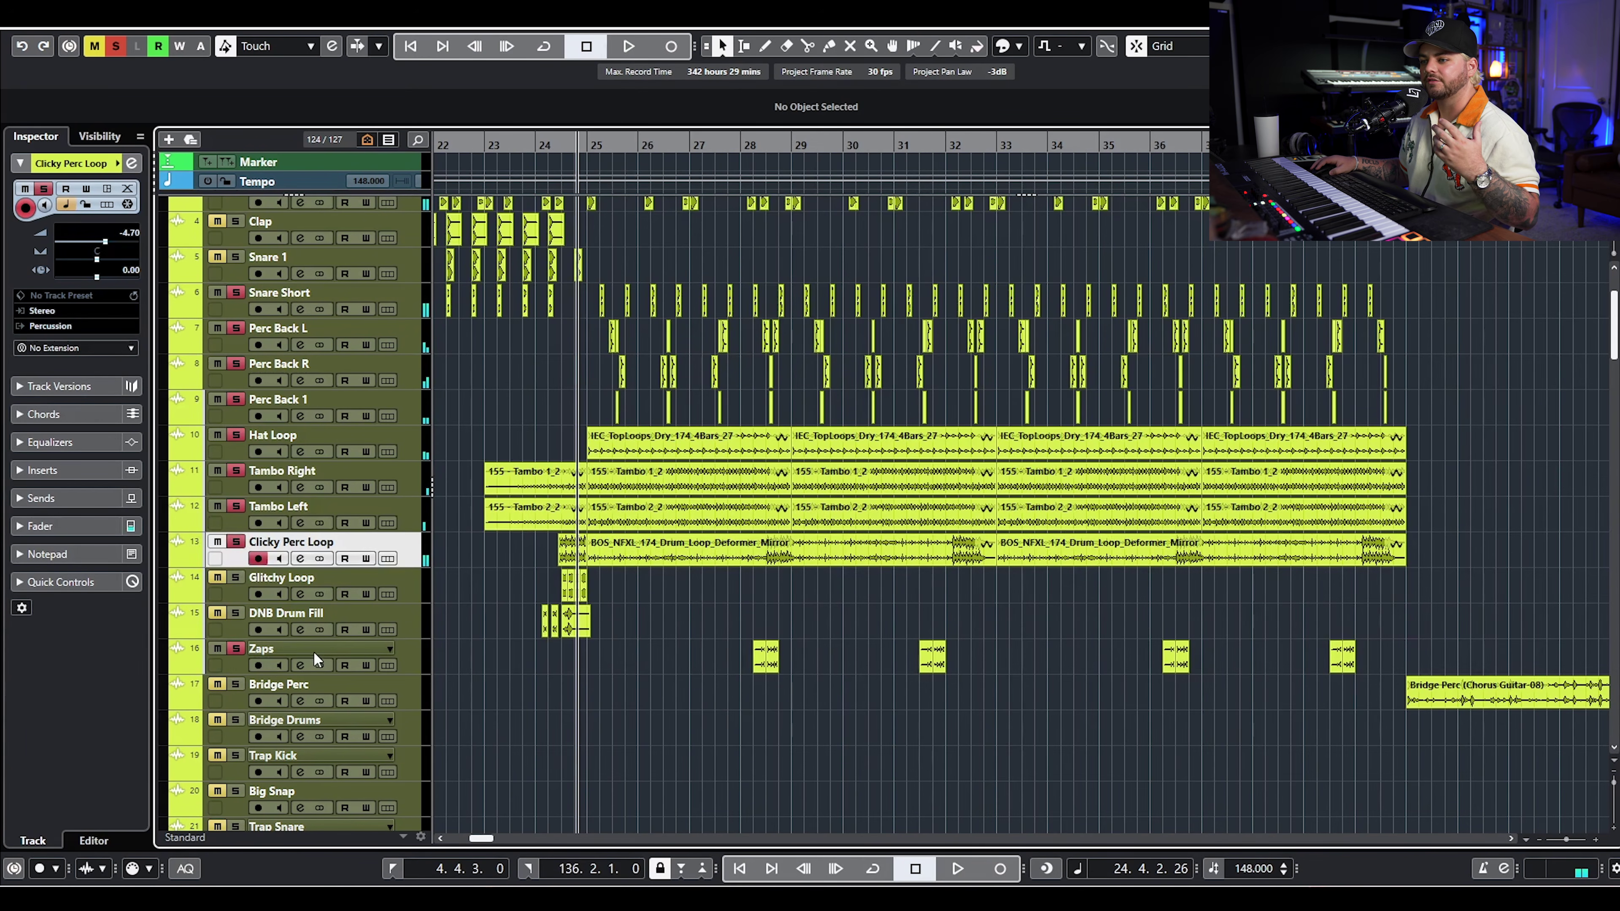
left_click(310, 653)
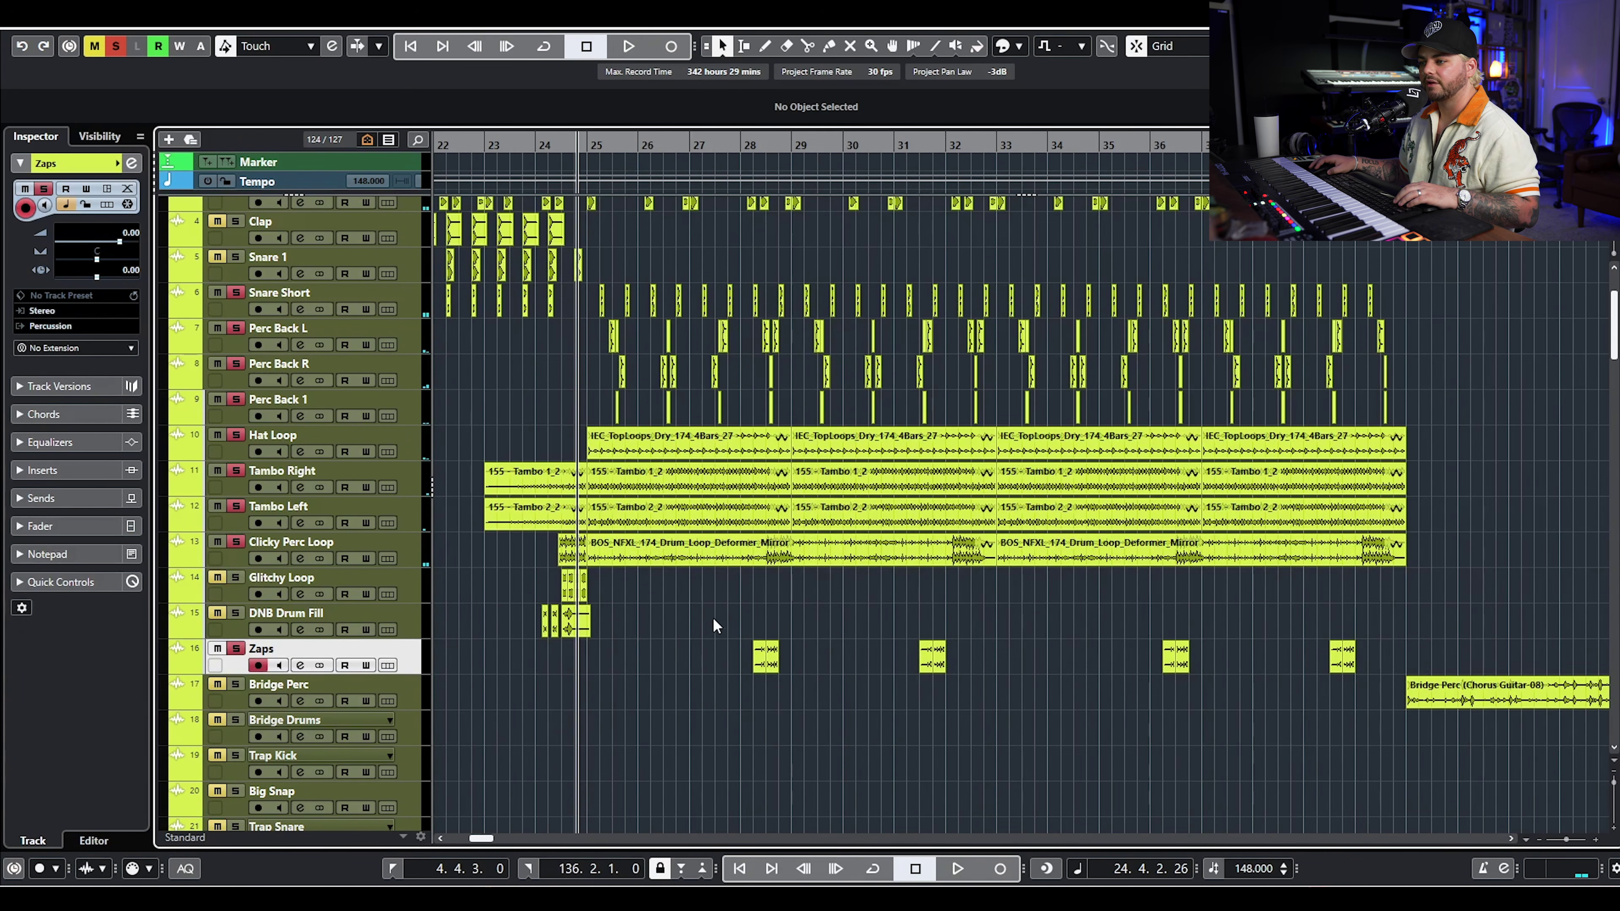
left_click(766, 655)
scroll(792, 693, "up", 3)
key("space")
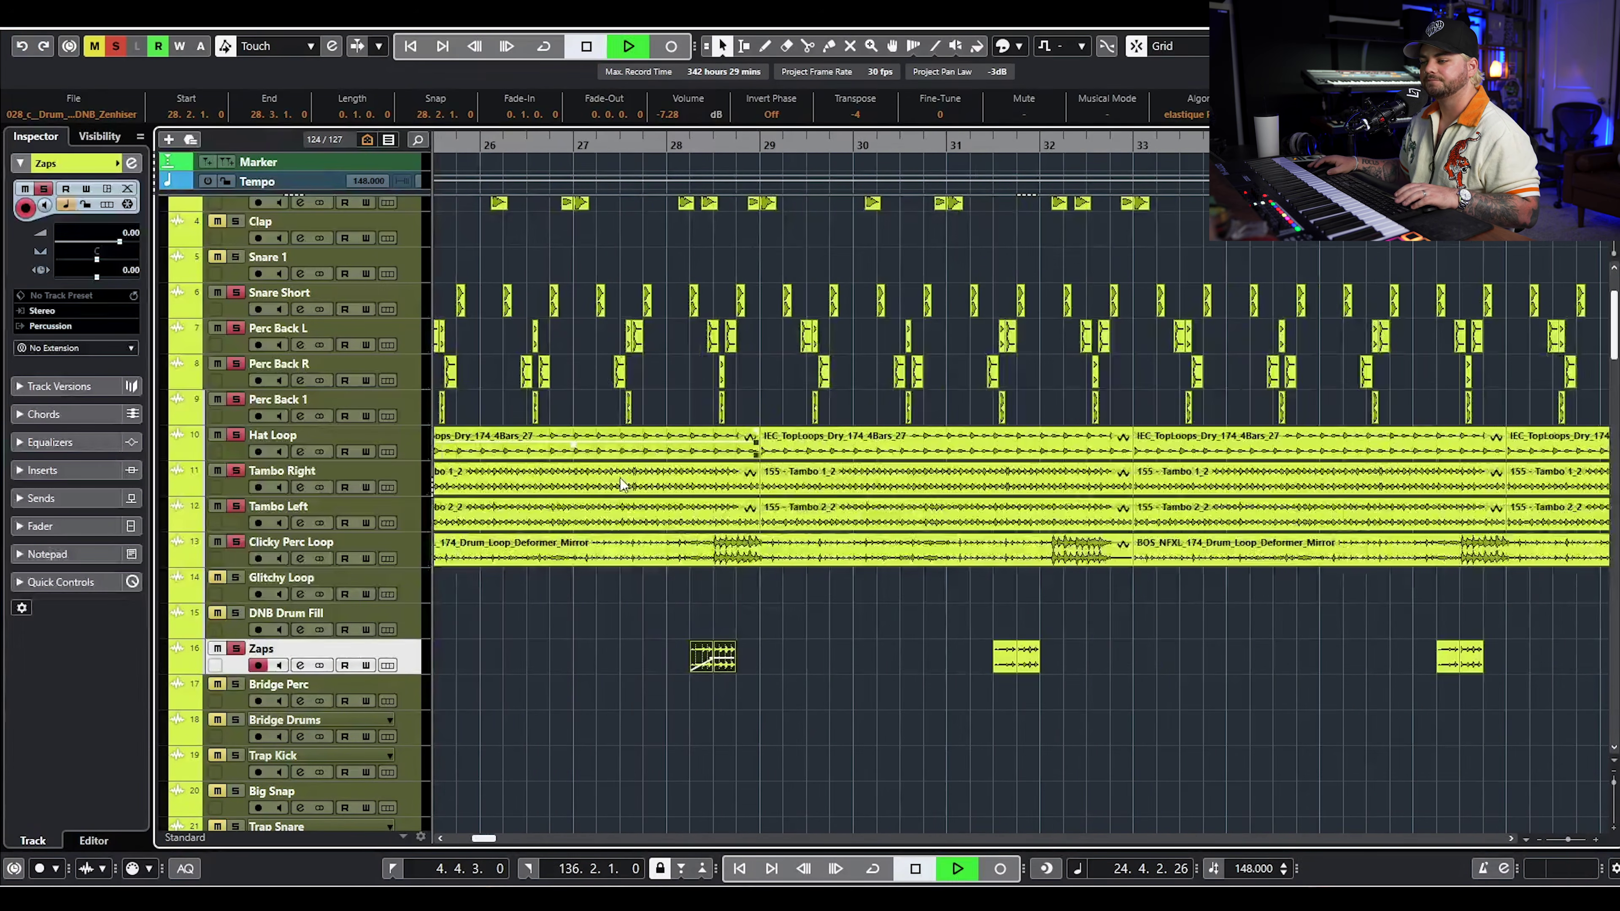
scroll(654, 629, "down", 3)
scroll(664, 639, "up", 4)
scroll(752, 676, "down", 2)
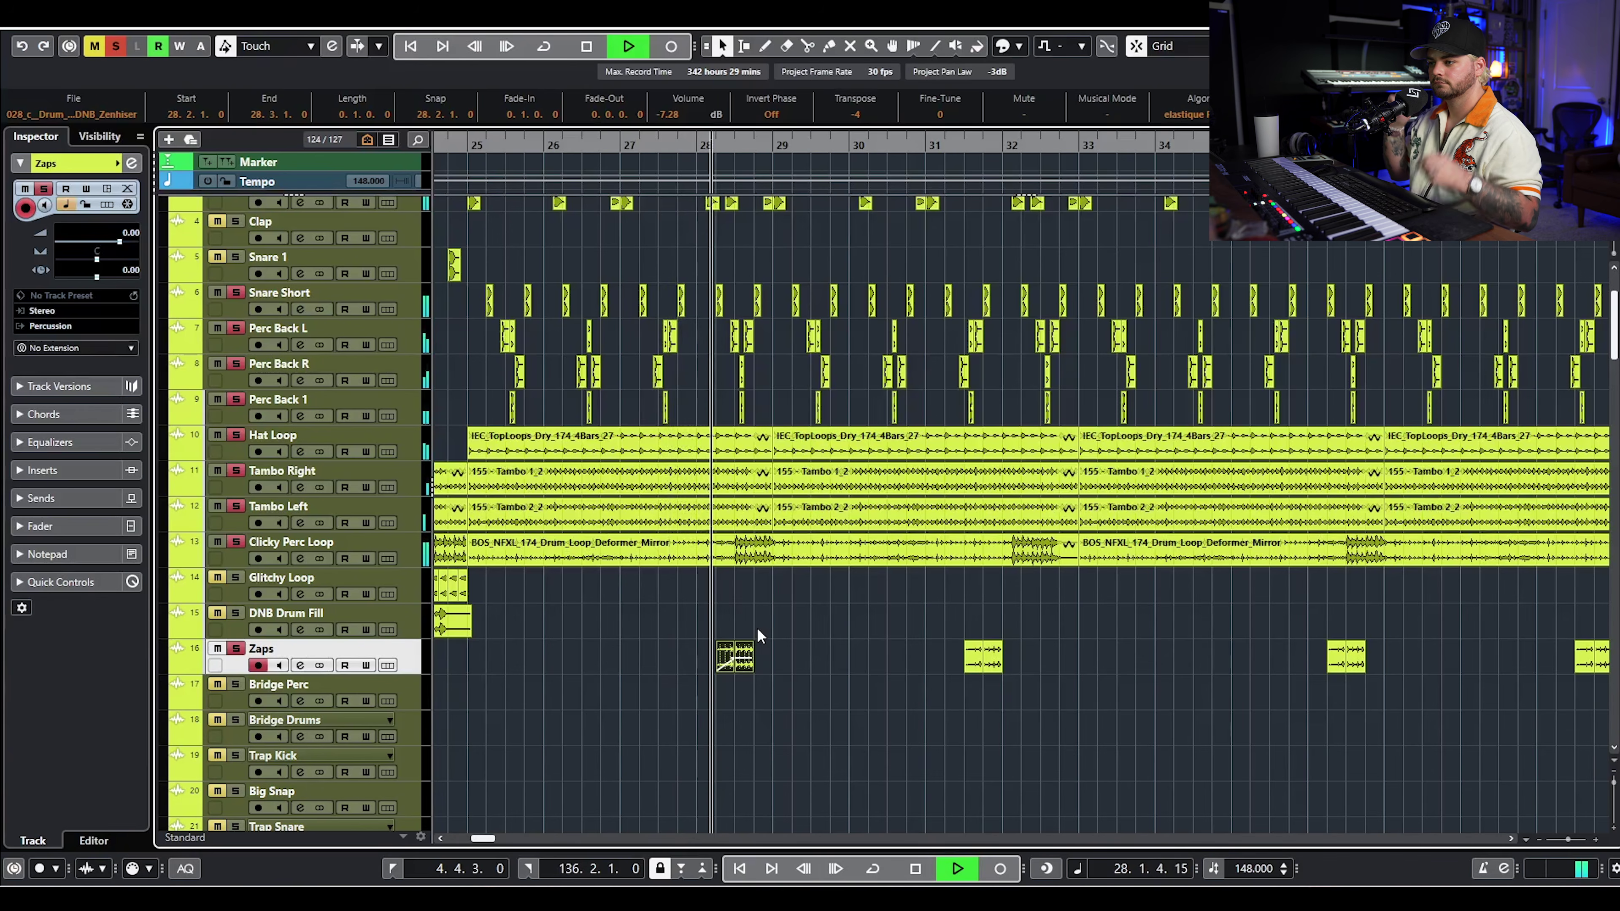
scroll(766, 645, "down", 1)
key("space")
- Add the Aux Drums folder with Huge Clap to the soloed tracks and play from just before bar 25
scroll(766, 646, "down", 4)
scroll(766, 648, "up", 3)
scroll(766, 629, "down", 3)
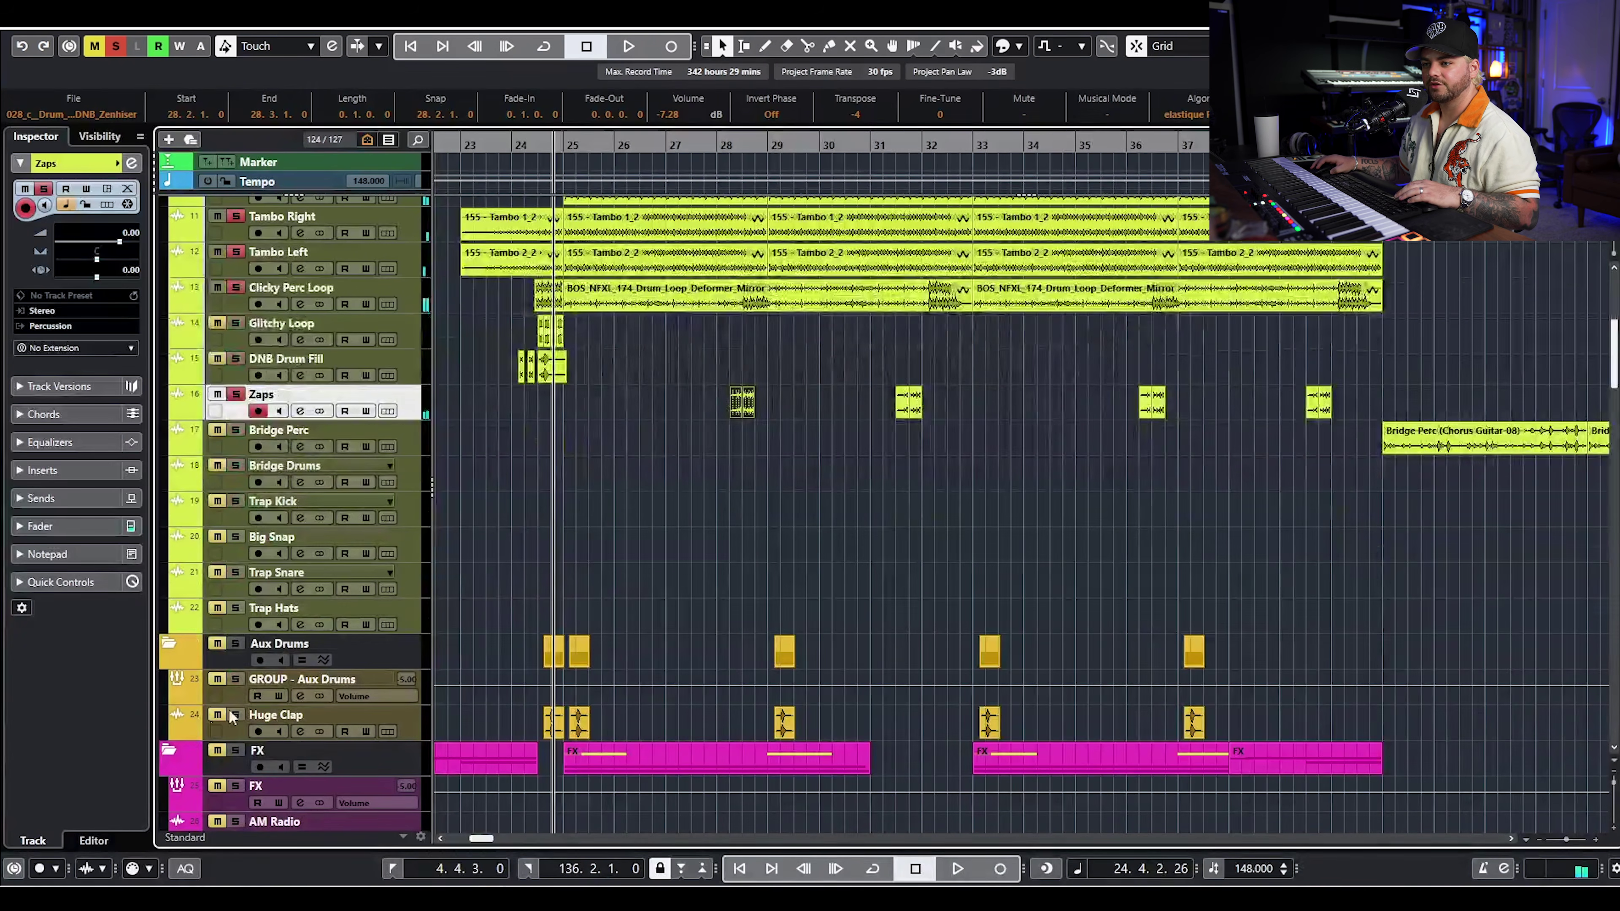
left_click(237, 657)
key("space")
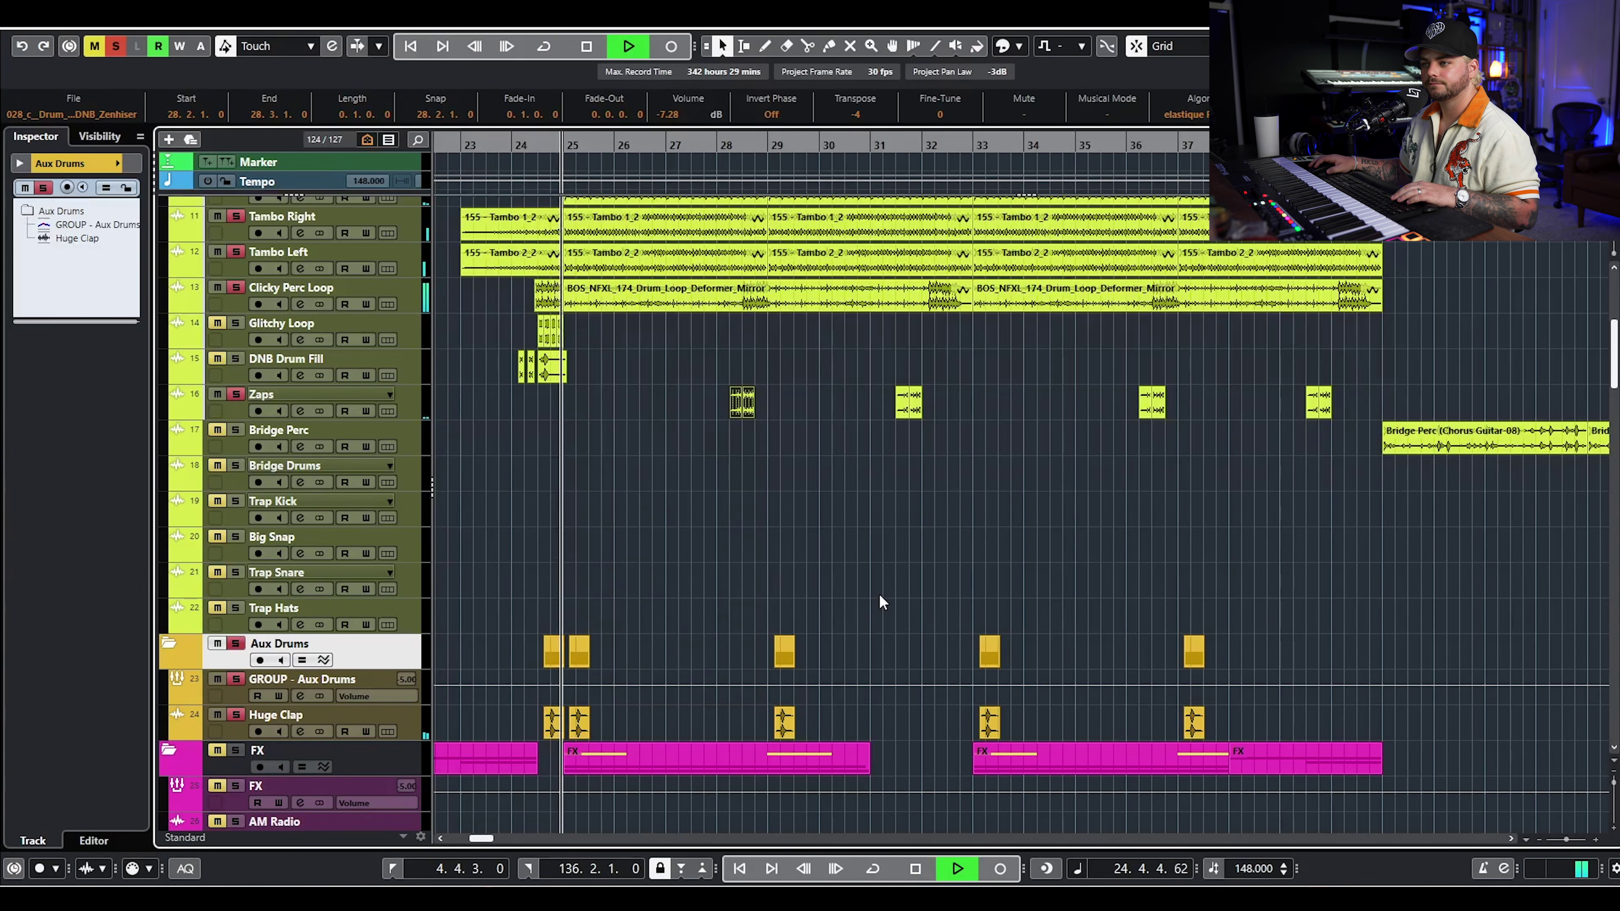
scroll(855, 583, "down", 2)
scroll(851, 581, "down", 2)
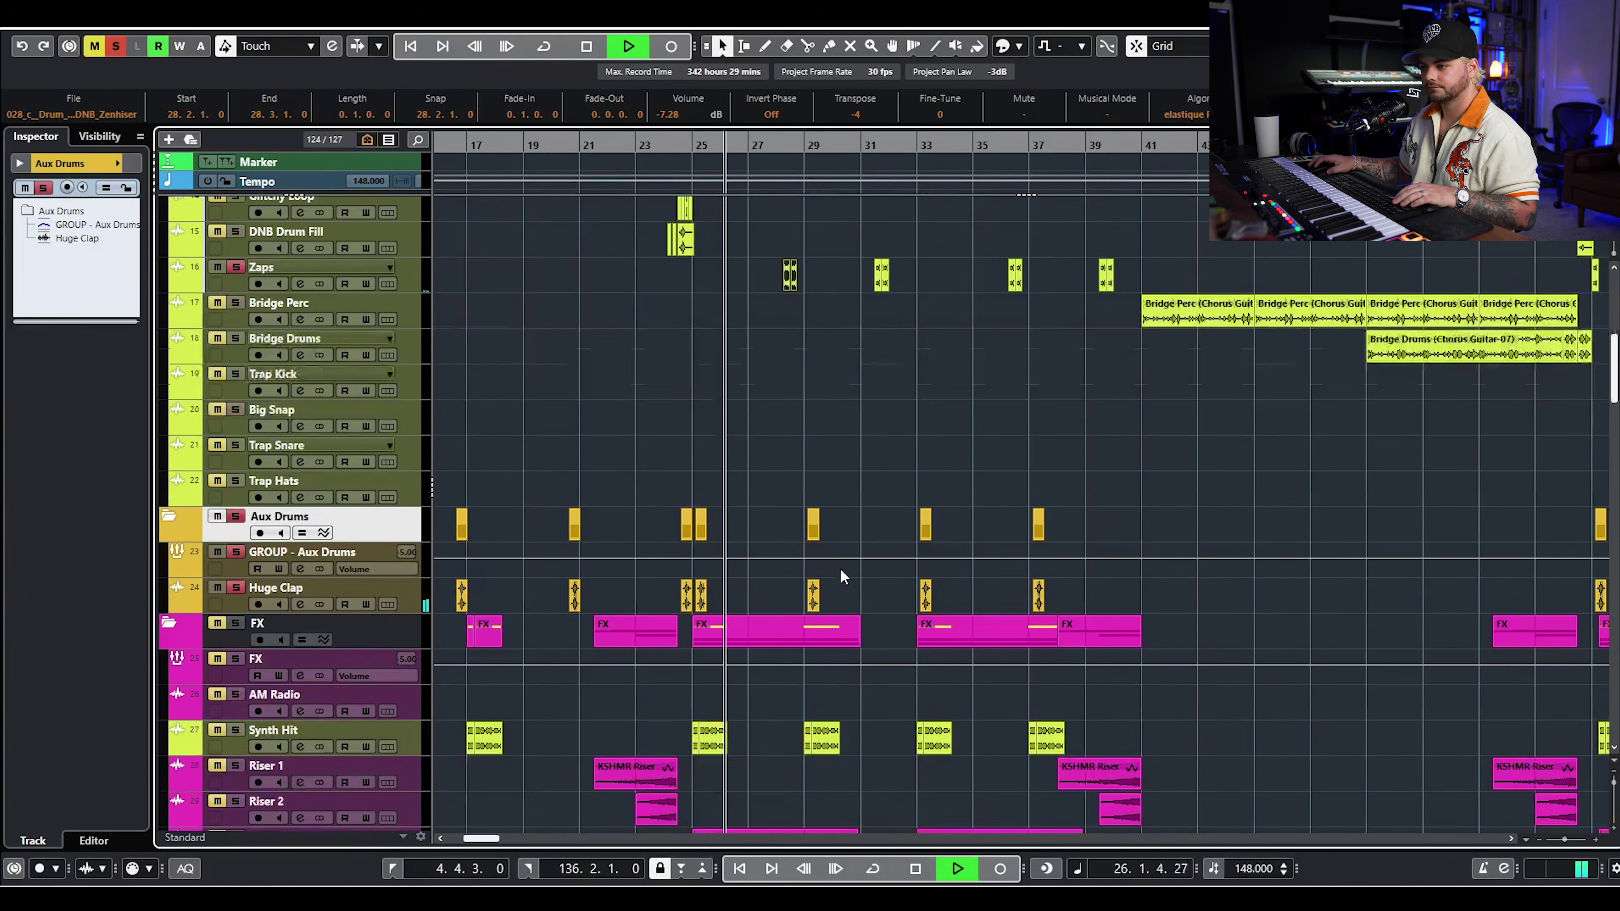
key("space")
- Add the FX folder to the soloed drums and play its synth hit, clap impact and sweep in context
scroll(828, 561, "down", 4)
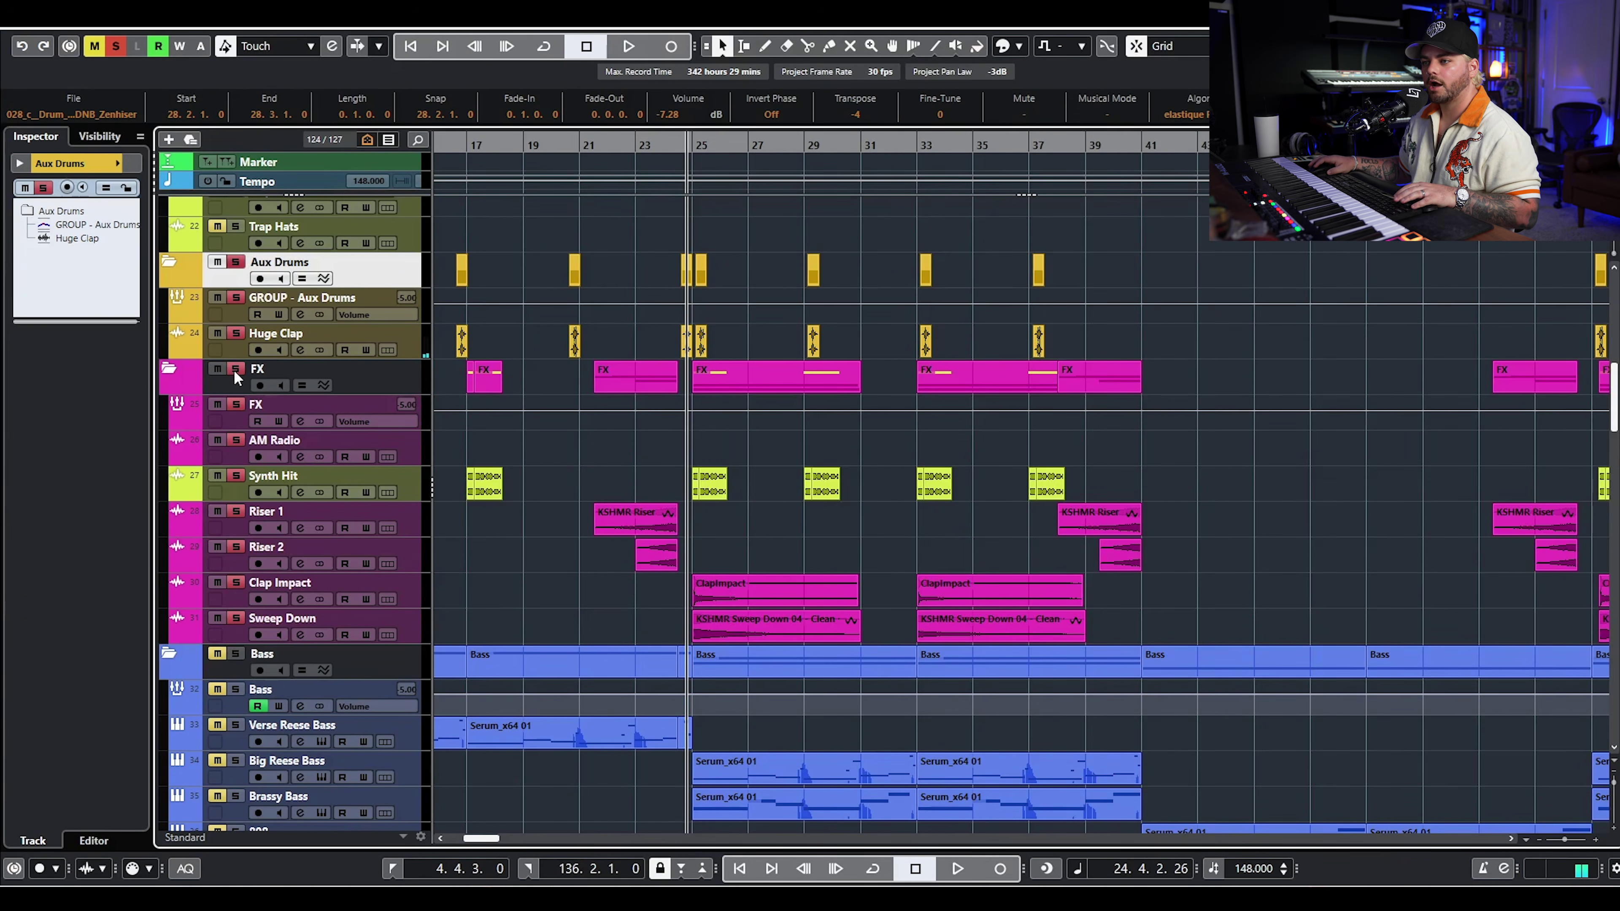
scroll(766, 477, "up", 5)
key("space")
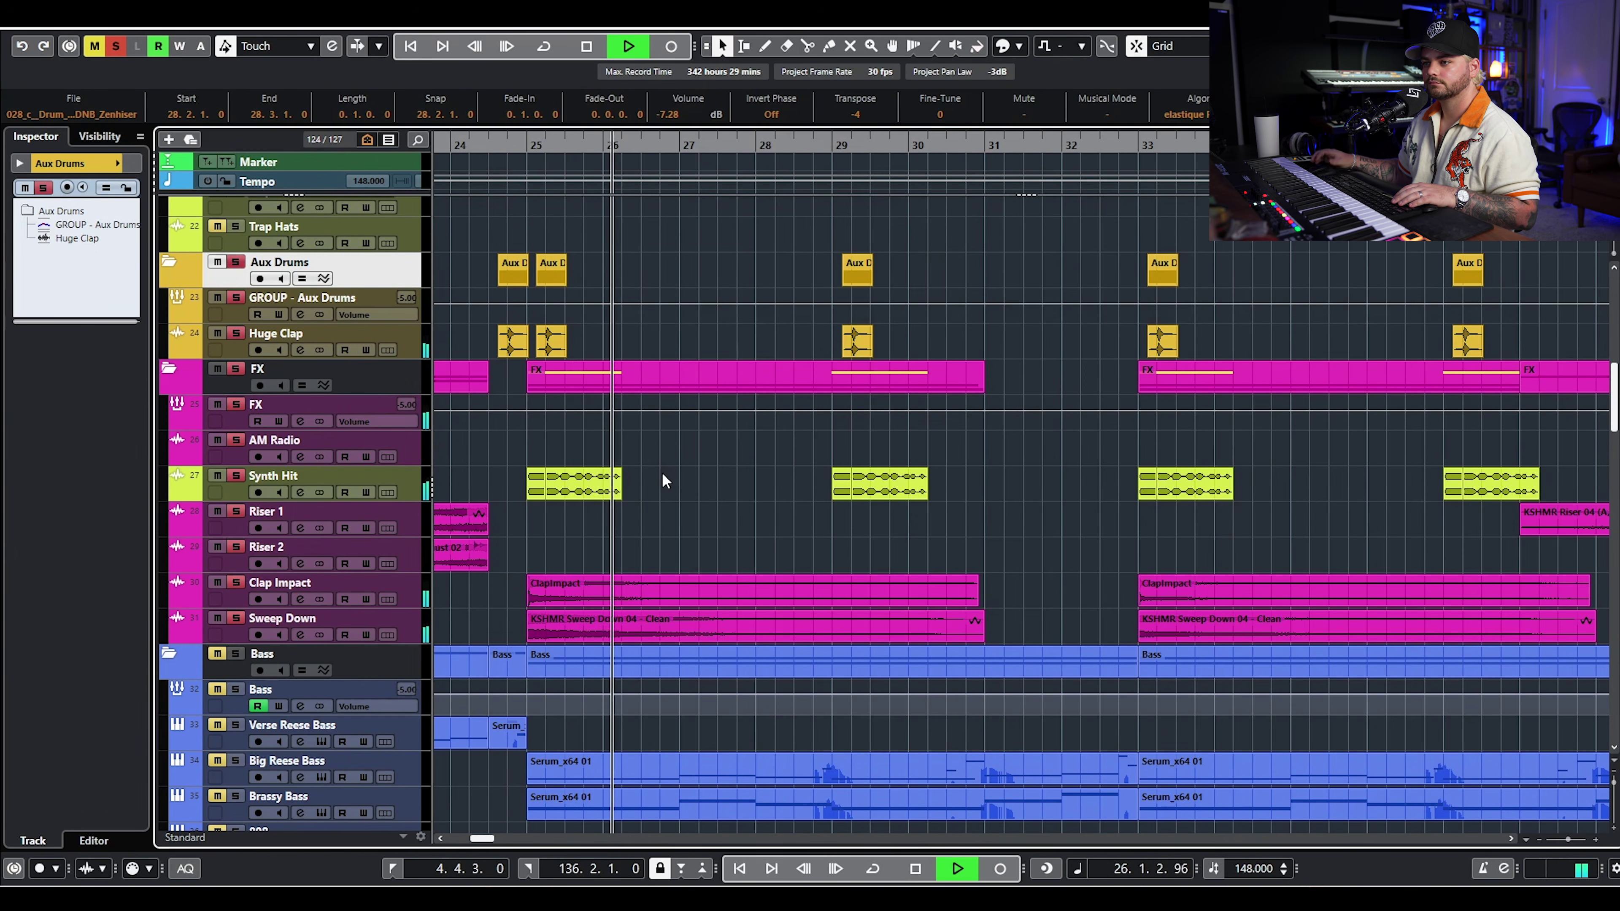
scroll(672, 485, "down", 2)
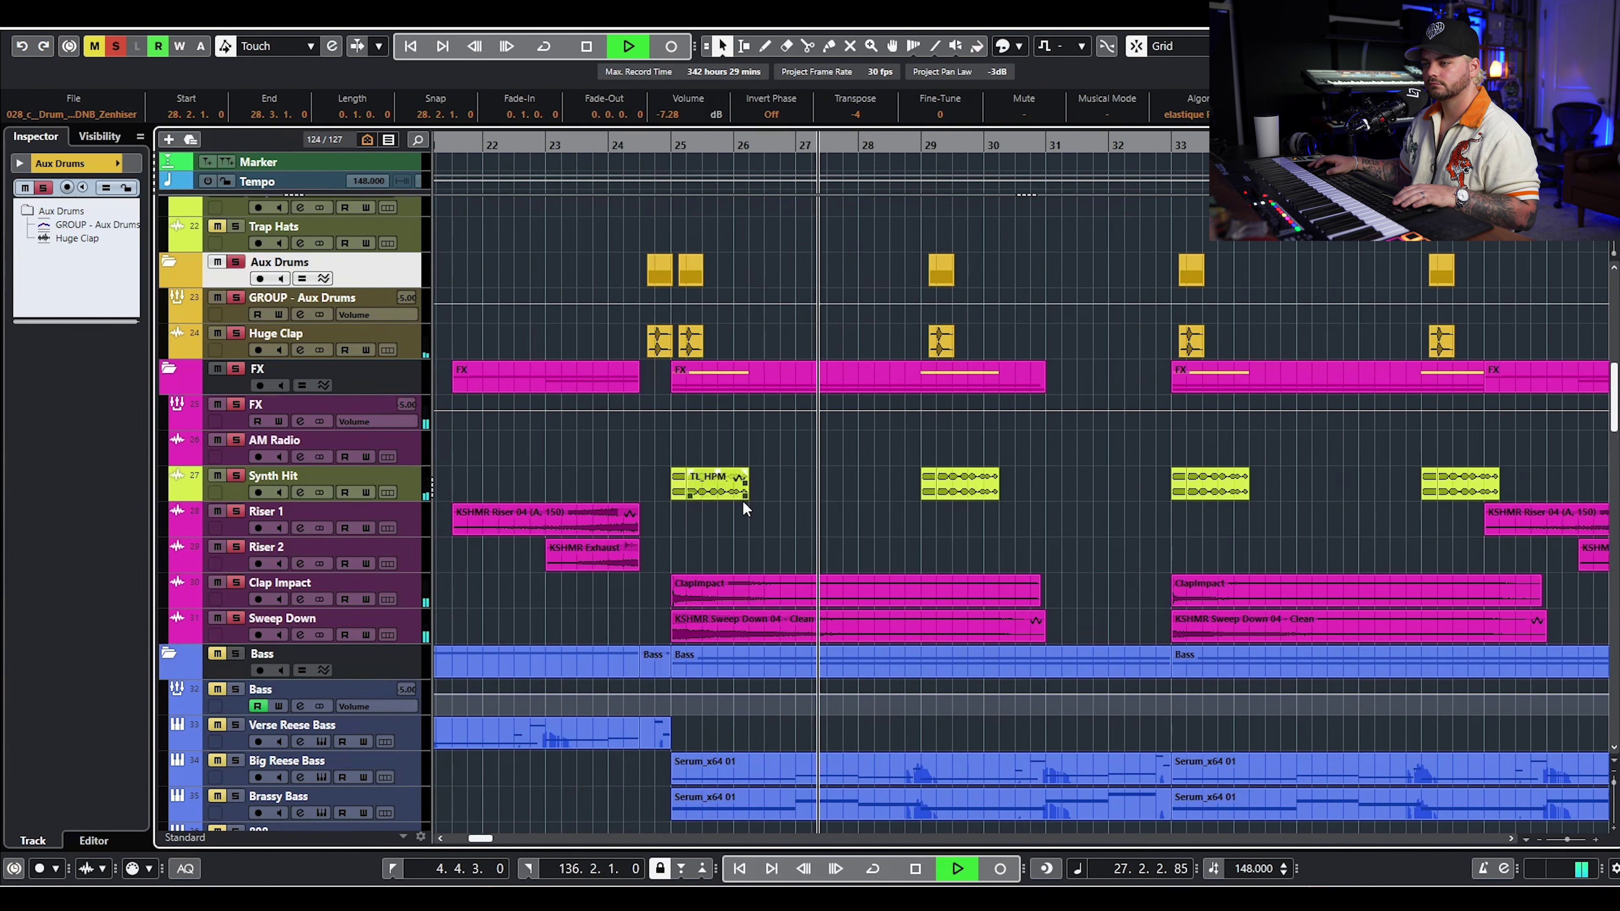
scroll(752, 500, "left", 2)
key("space")
- Add Big Reese Bass to the solos, inspect its Serum instrument and close it
scroll(991, 493, "down", 6)
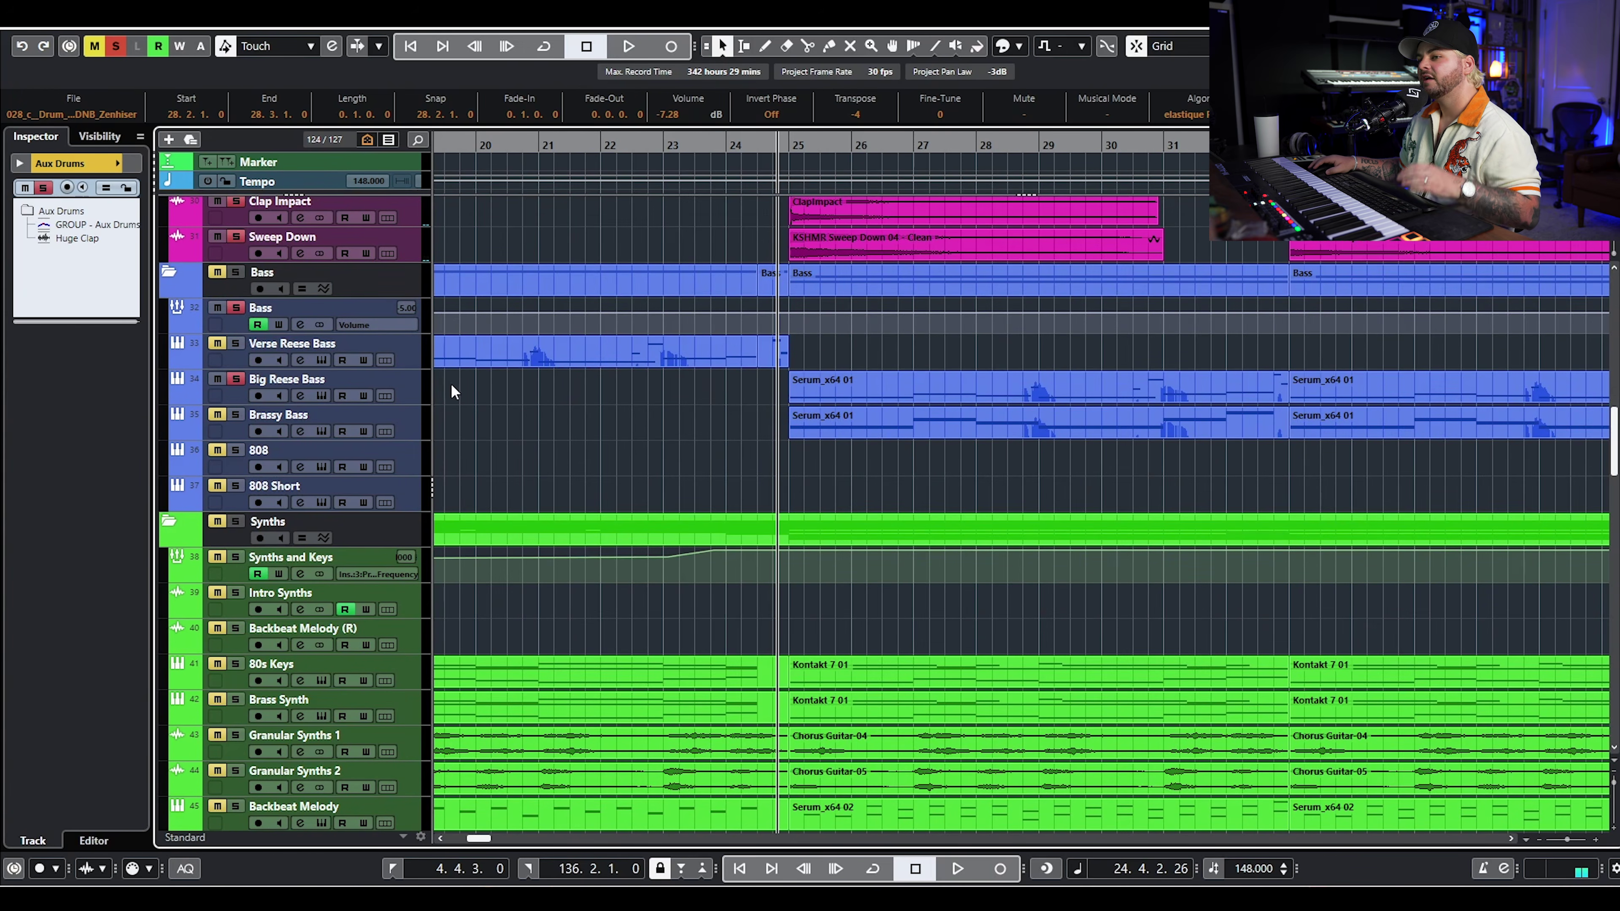
left_click(418, 393)
left_click(321, 396)
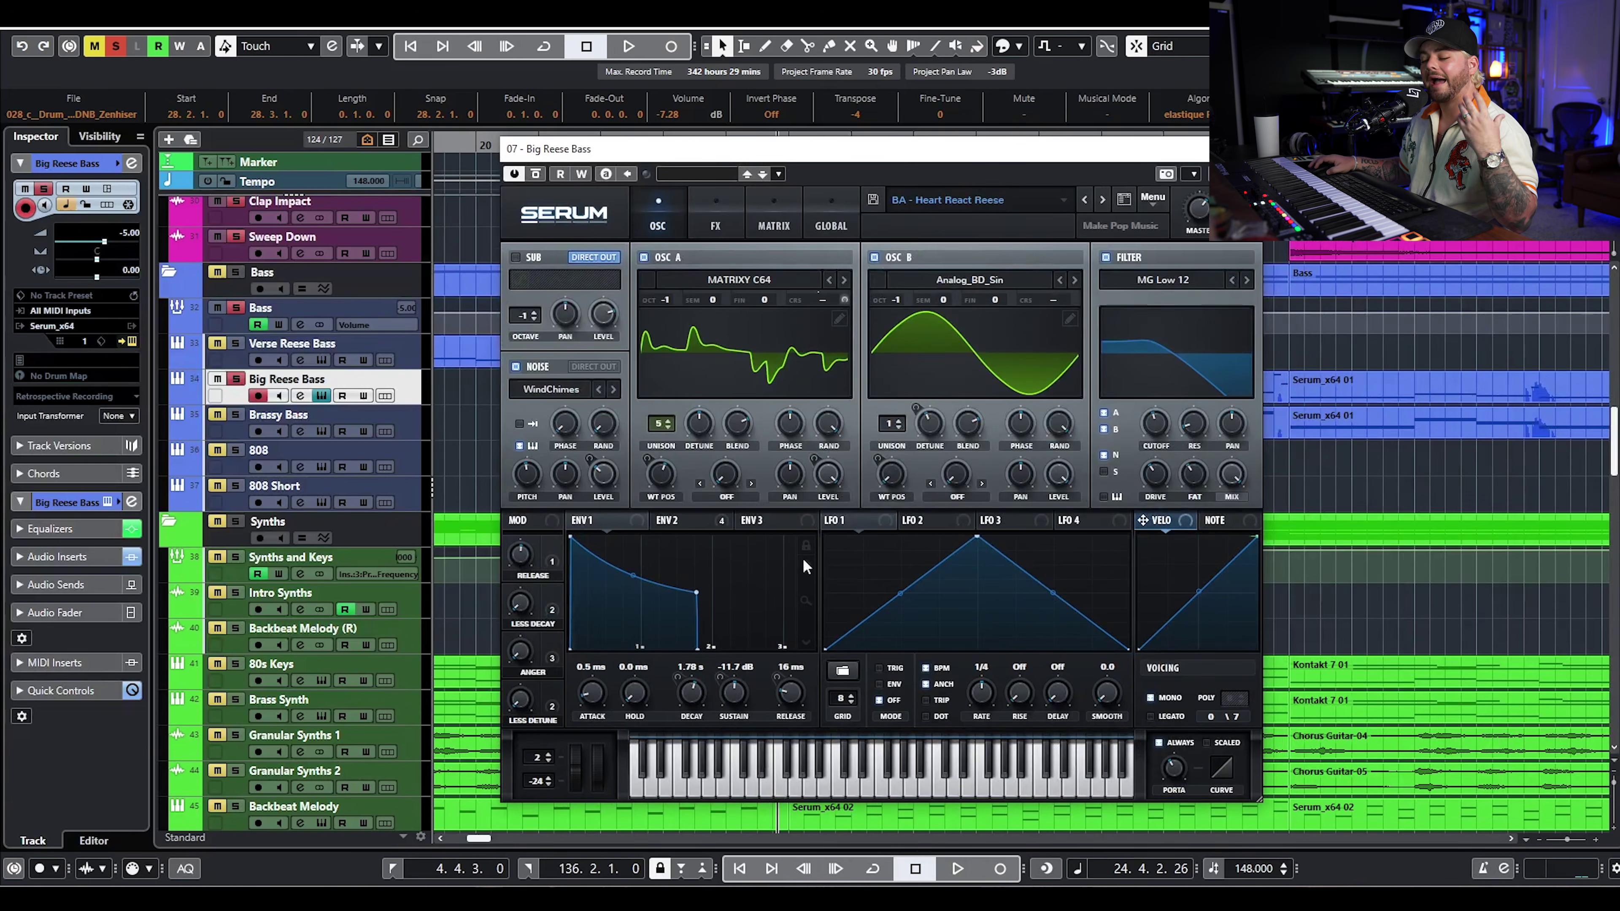
left_click(1247, 148)
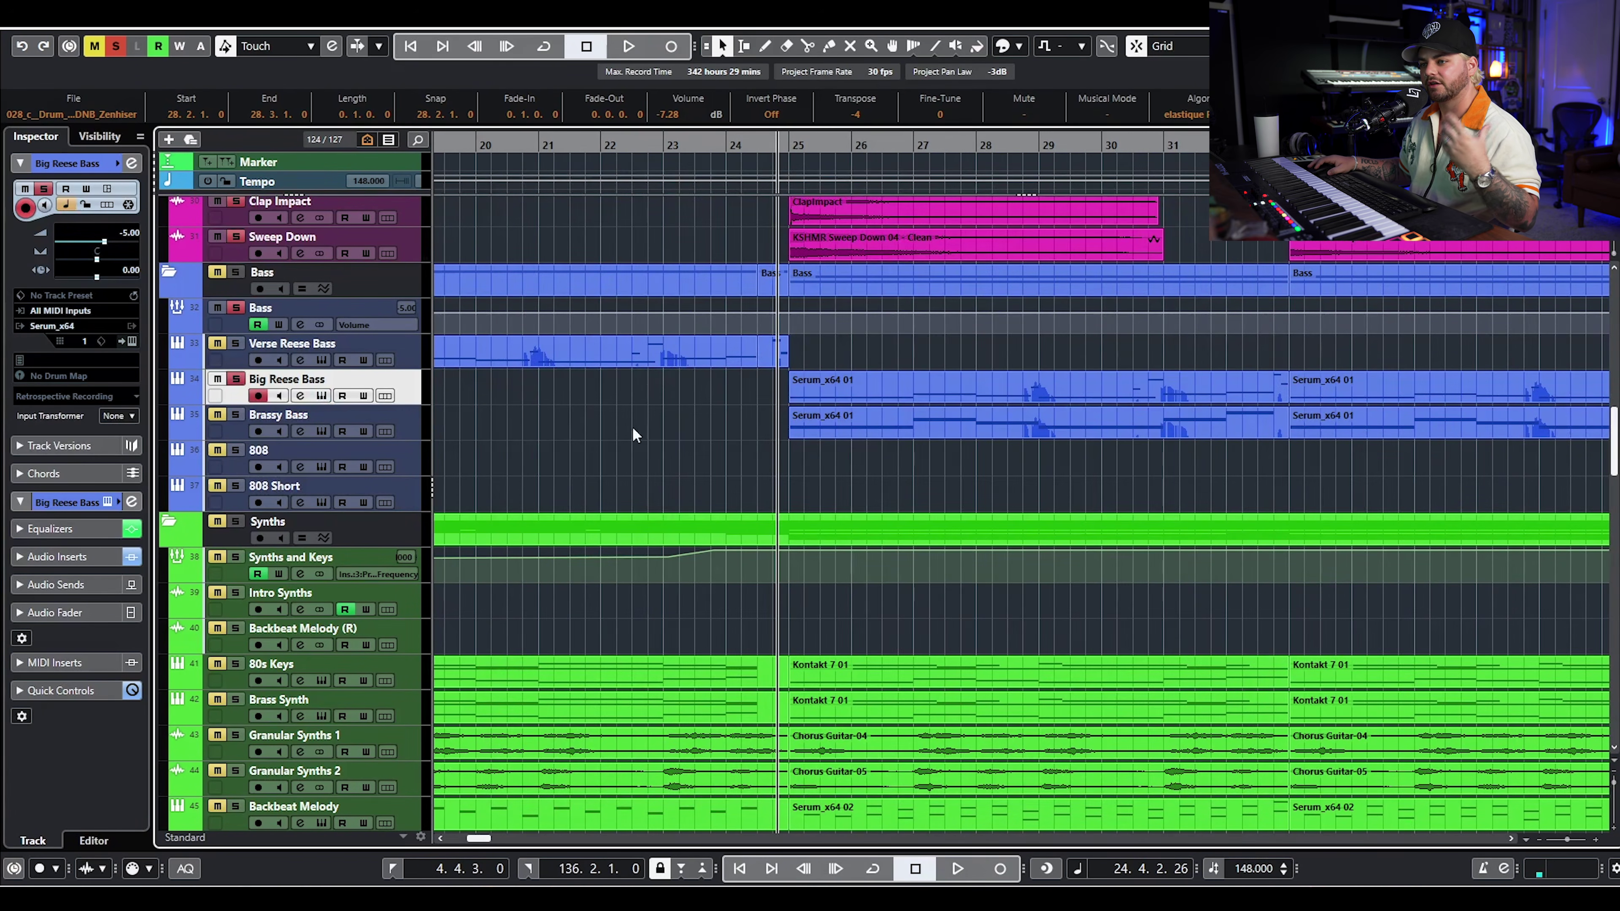
- Add Brassy Bass to the solos, inspect its Serum instrument and preset folders, and close it
left_click(281, 418)
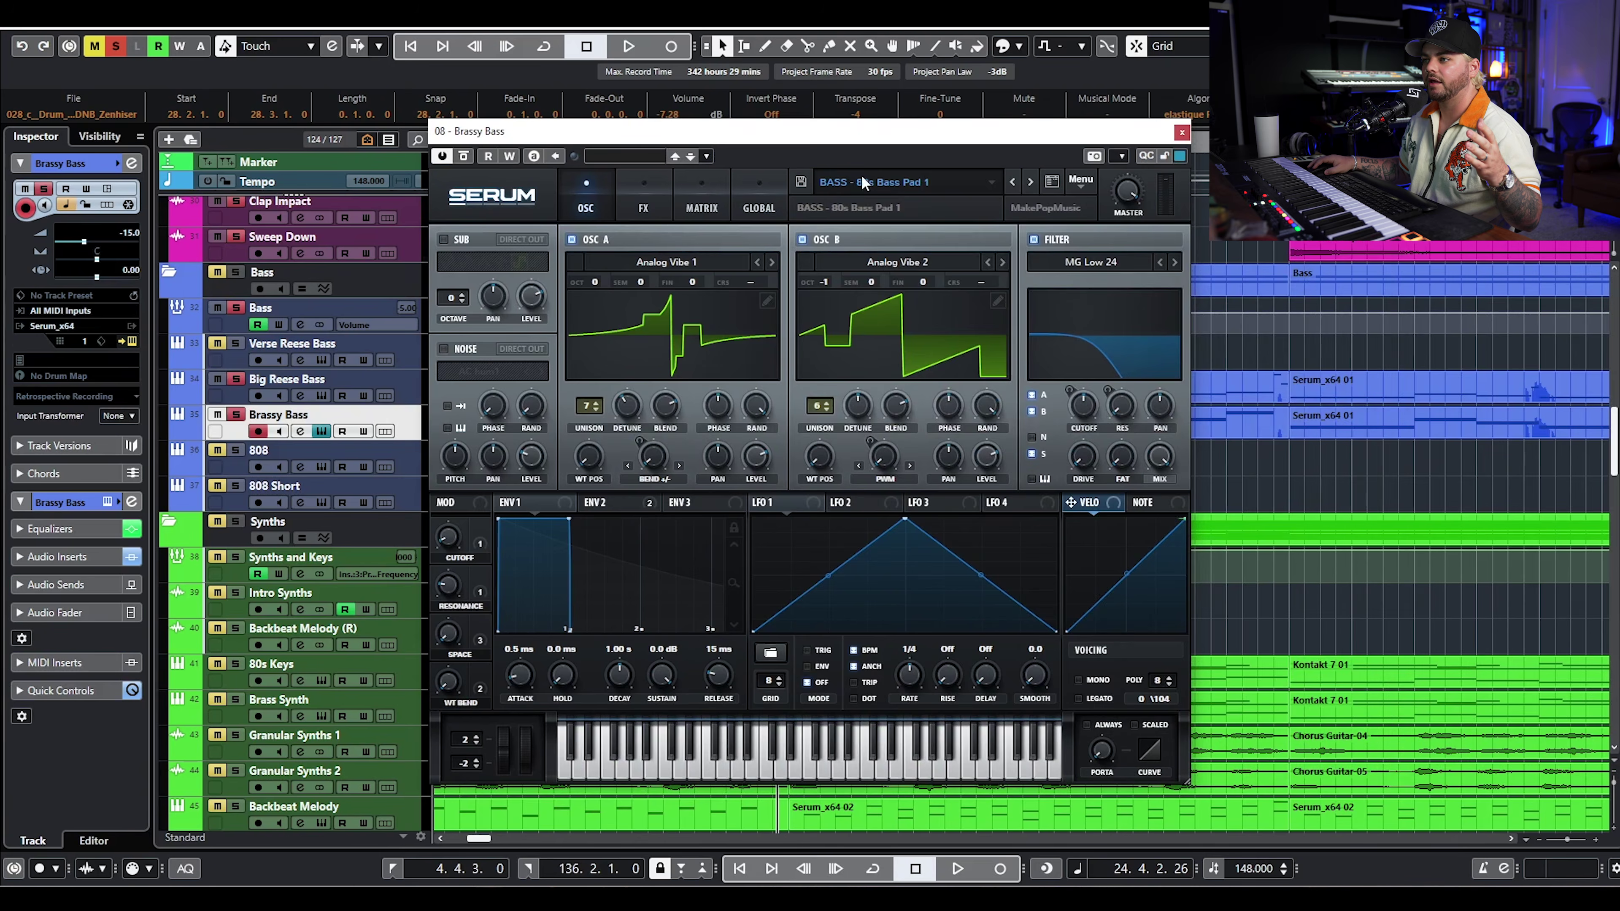
left_click(865, 183)
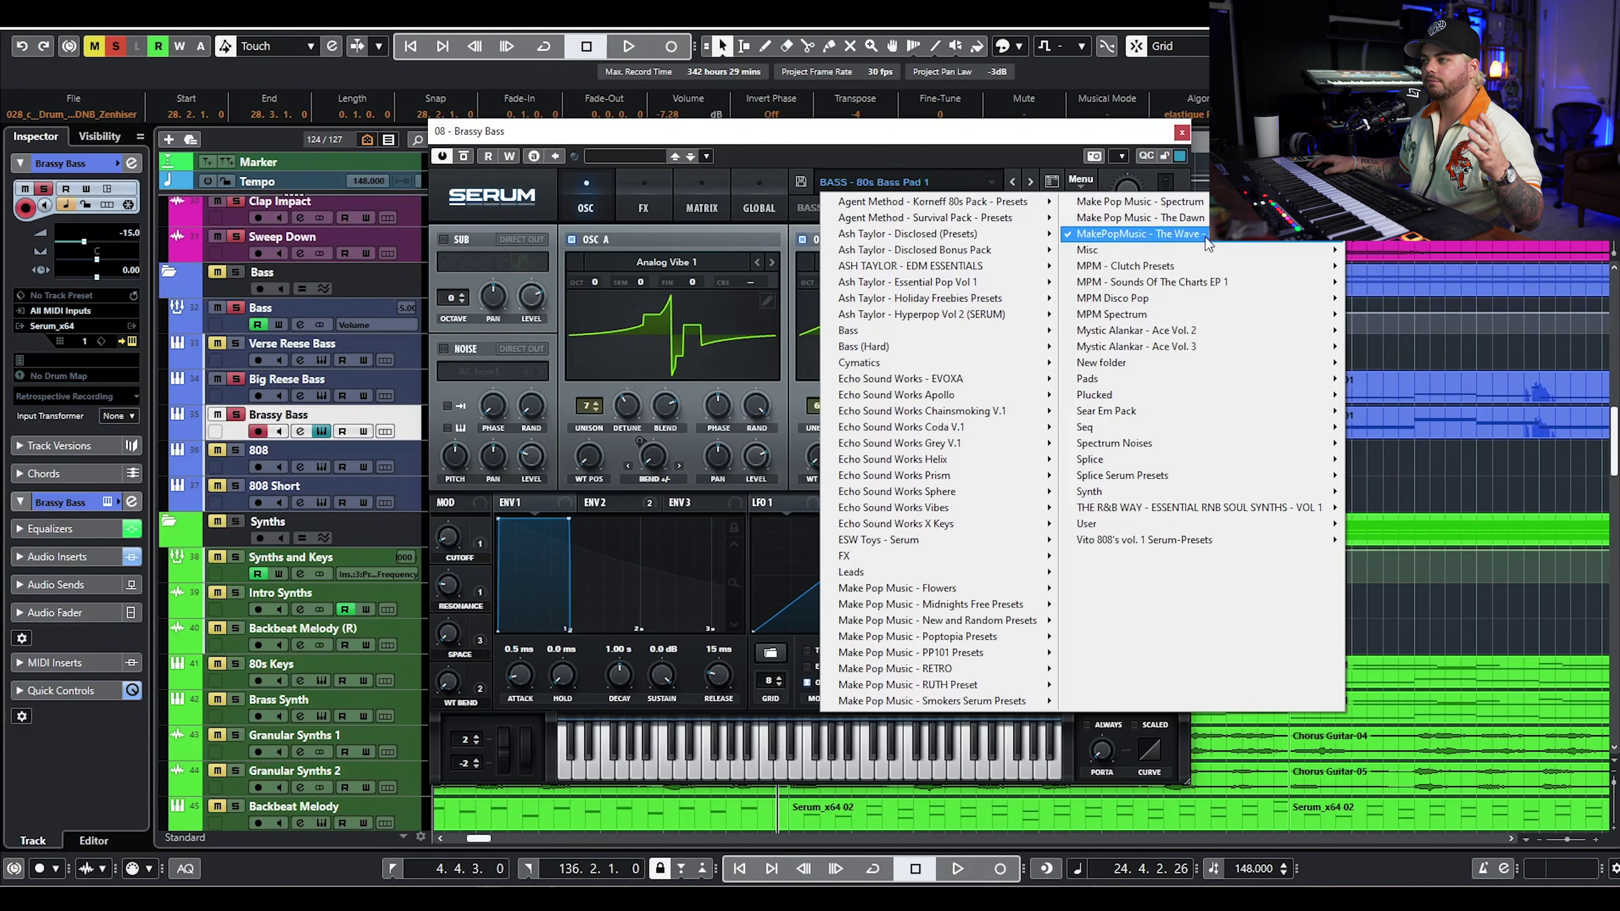
mouse_move(1135, 234)
key("Escape")
left_click(1182, 132)
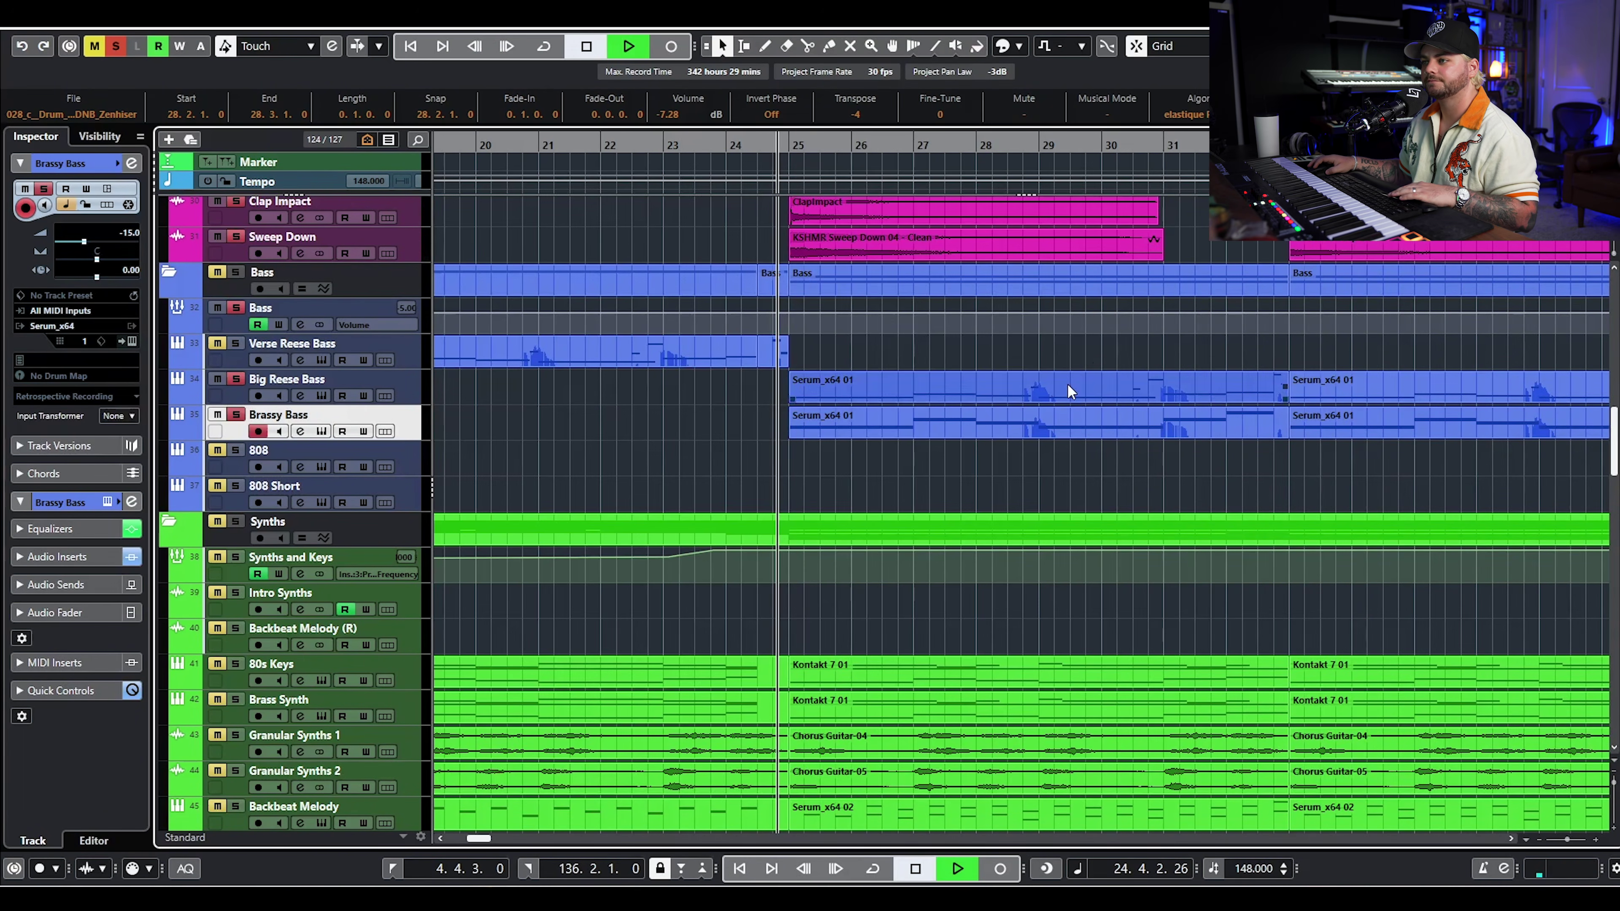
- Play the soloed drums and FX together with Big Reese Bass and Brassy Bass through the chorus start
key("space")
key("g")
key("g")
key("g")
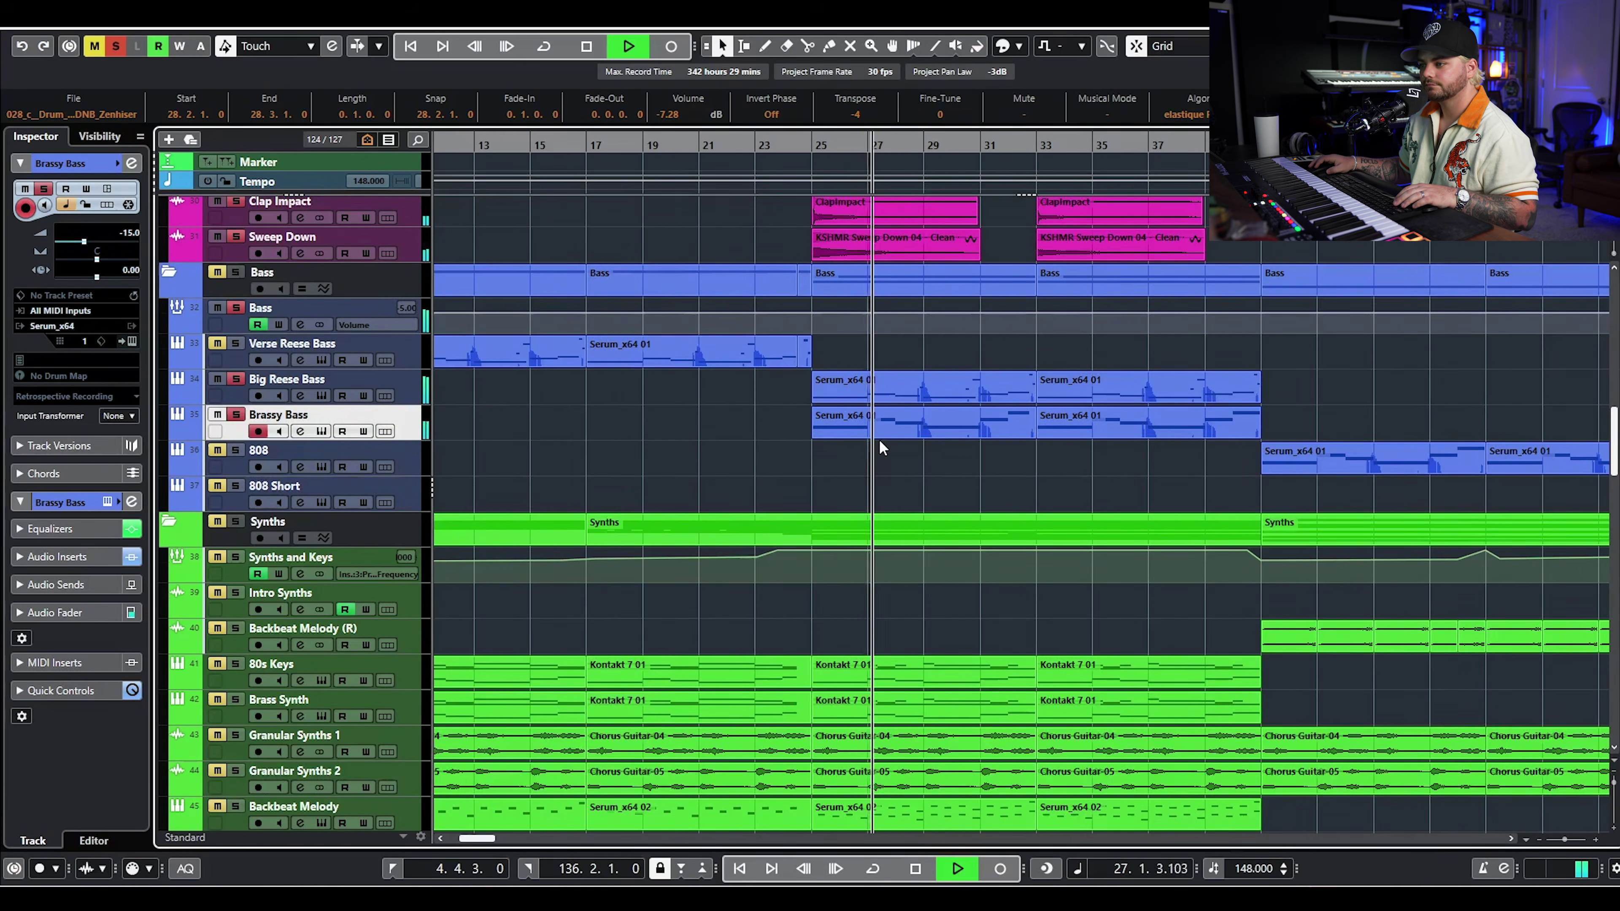
scroll(878, 440, "down", 4)
scroll(894, 421, "up", 12)
key("g")
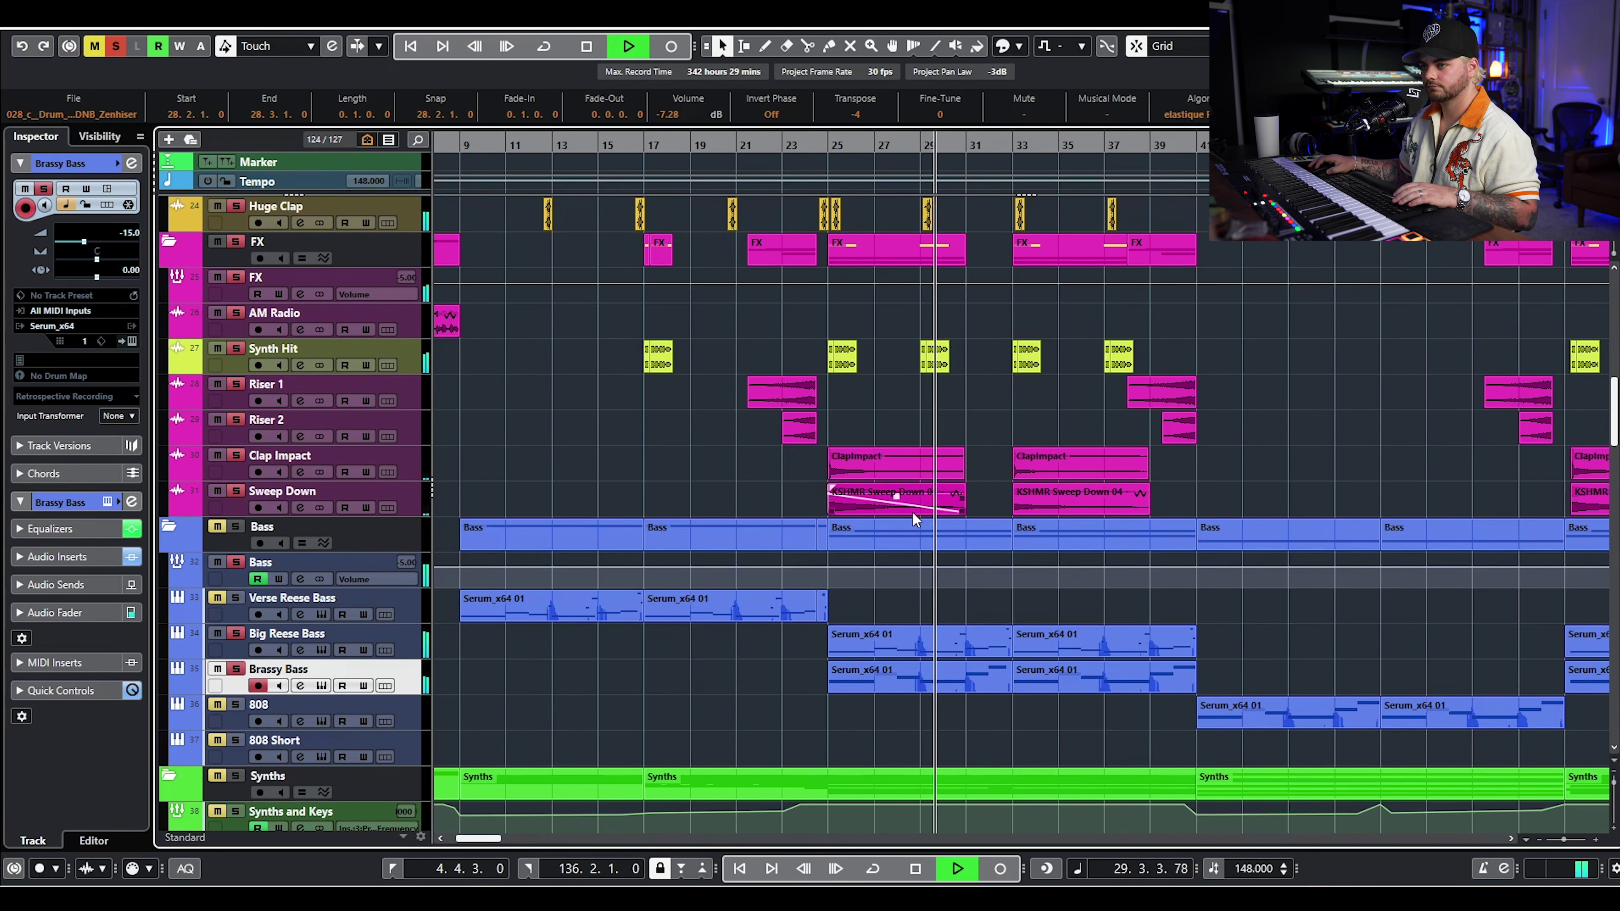
key("space")
- Clear all solos in the project and bring the chorus synth tracks into view
scroll(910, 530, "down", 8)
left_click(866, 494)
scroll(855, 481, "down", 10)
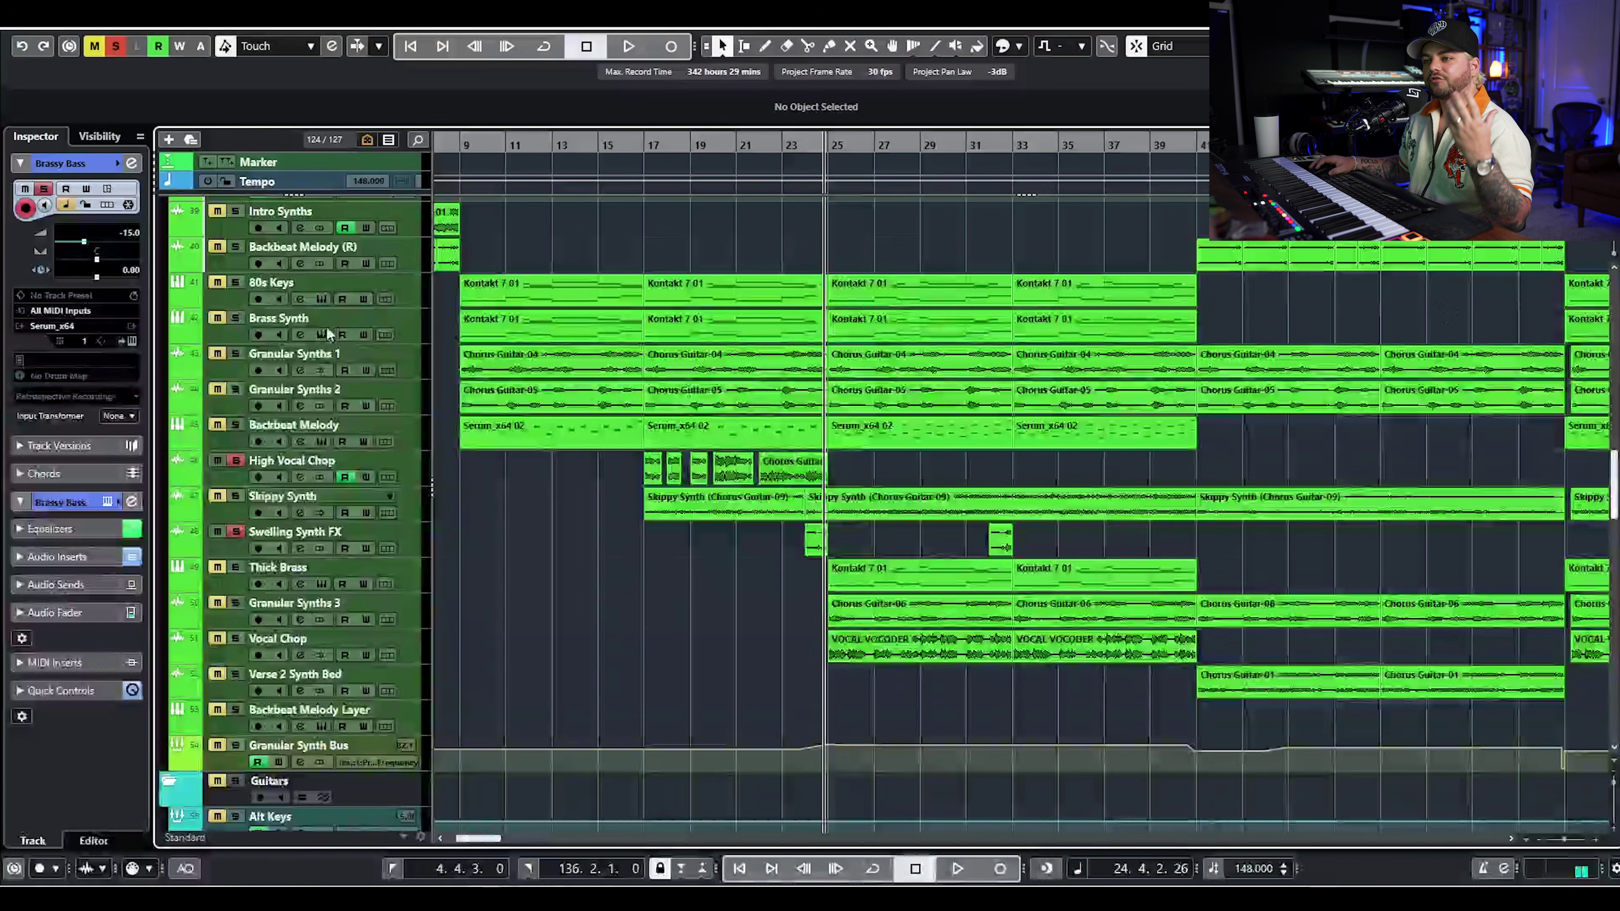
left_click(116, 49)
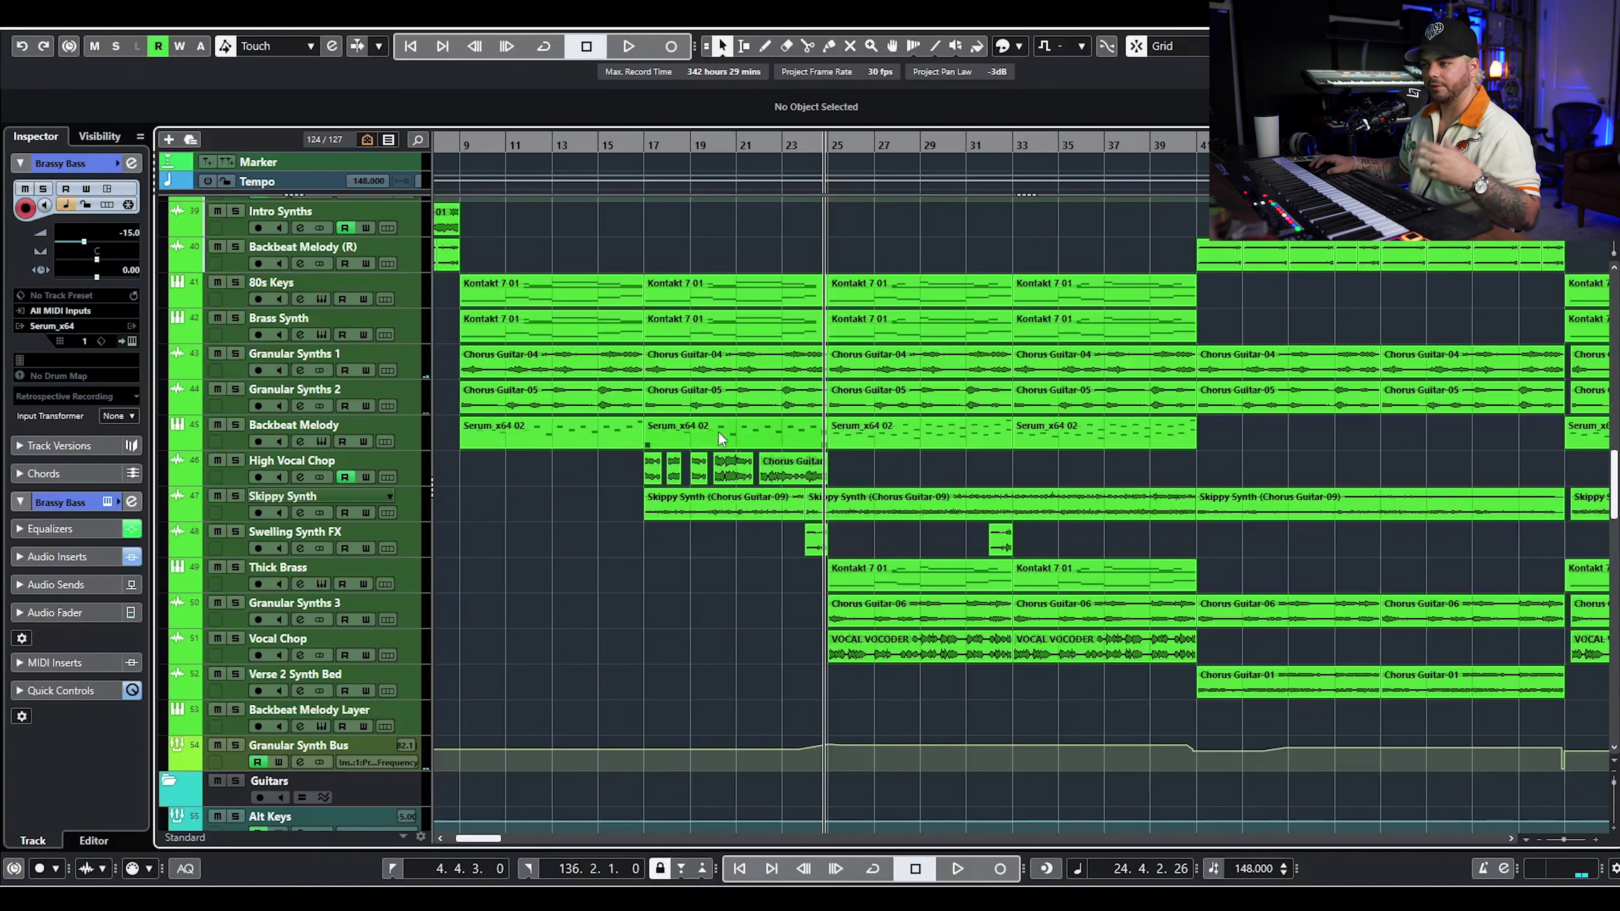
scroll(822, 598, "up", 3)
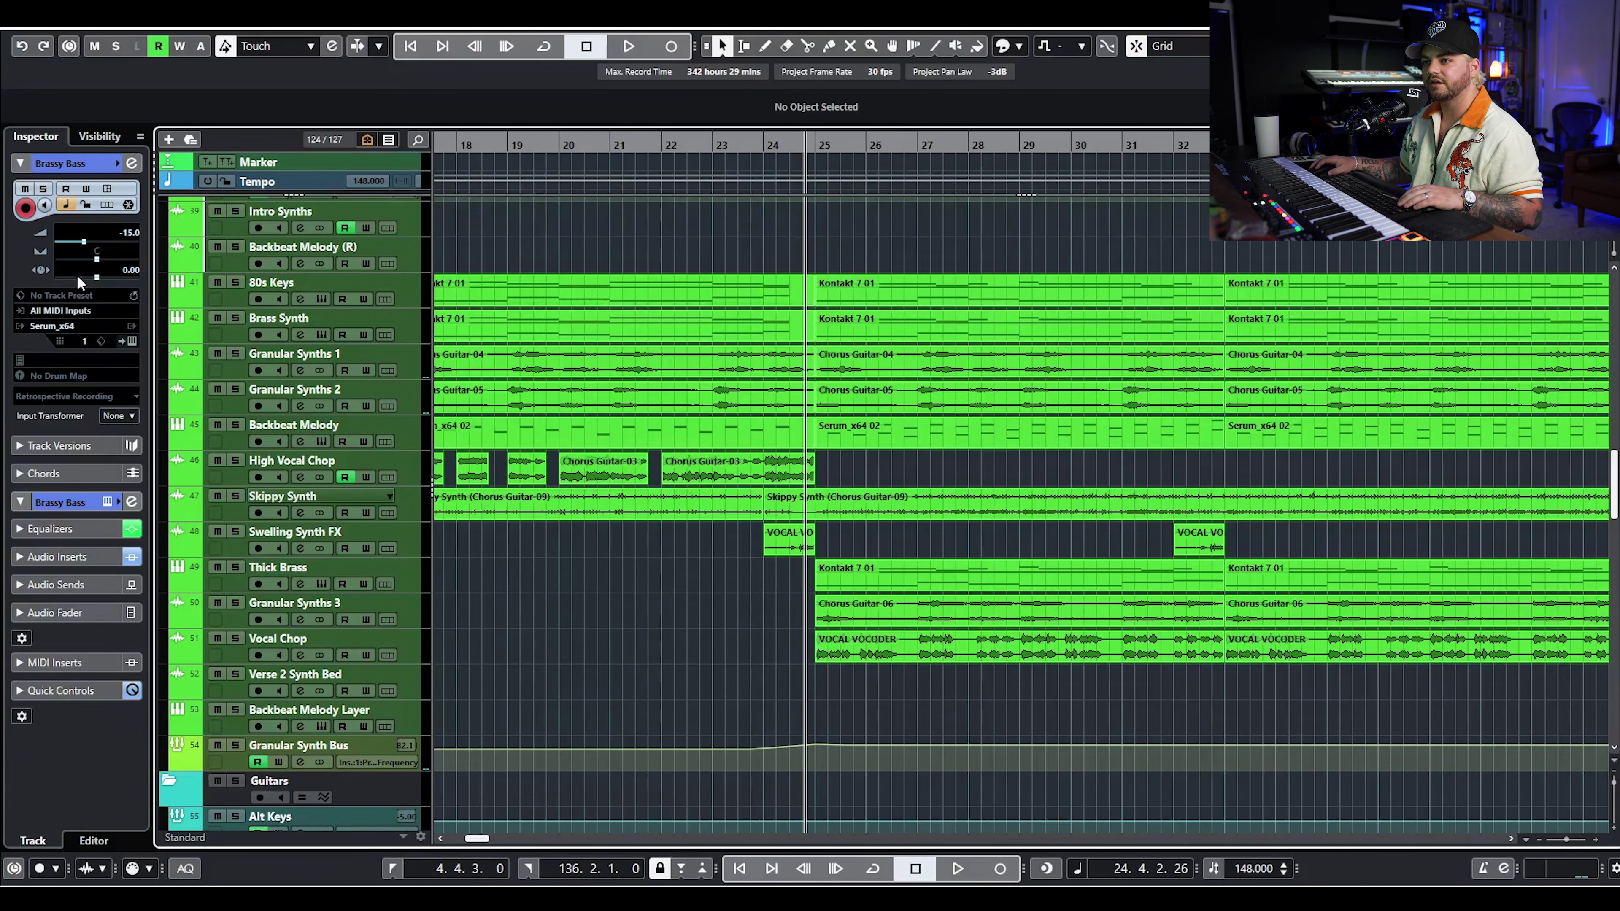
- Solo 80s Keys, Brass Synth, Granular Synths 1 and 2, Backbeat Melody and Skippy Synth, and play them into the chorus
left_click(235, 282)
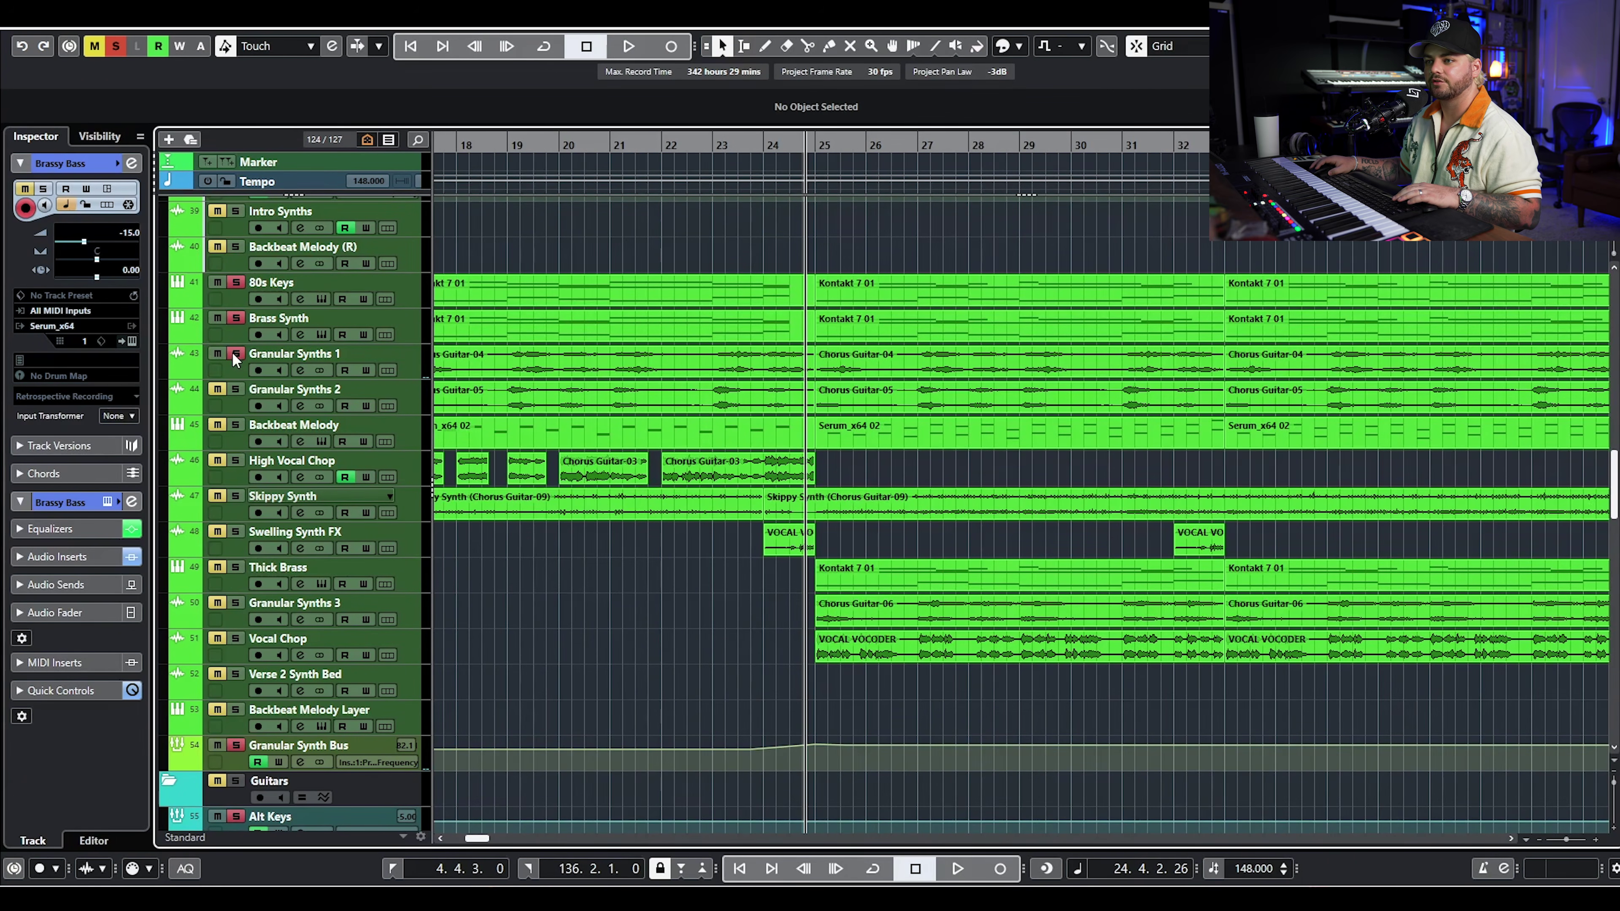
left_click(234, 390)
left_click(233, 424)
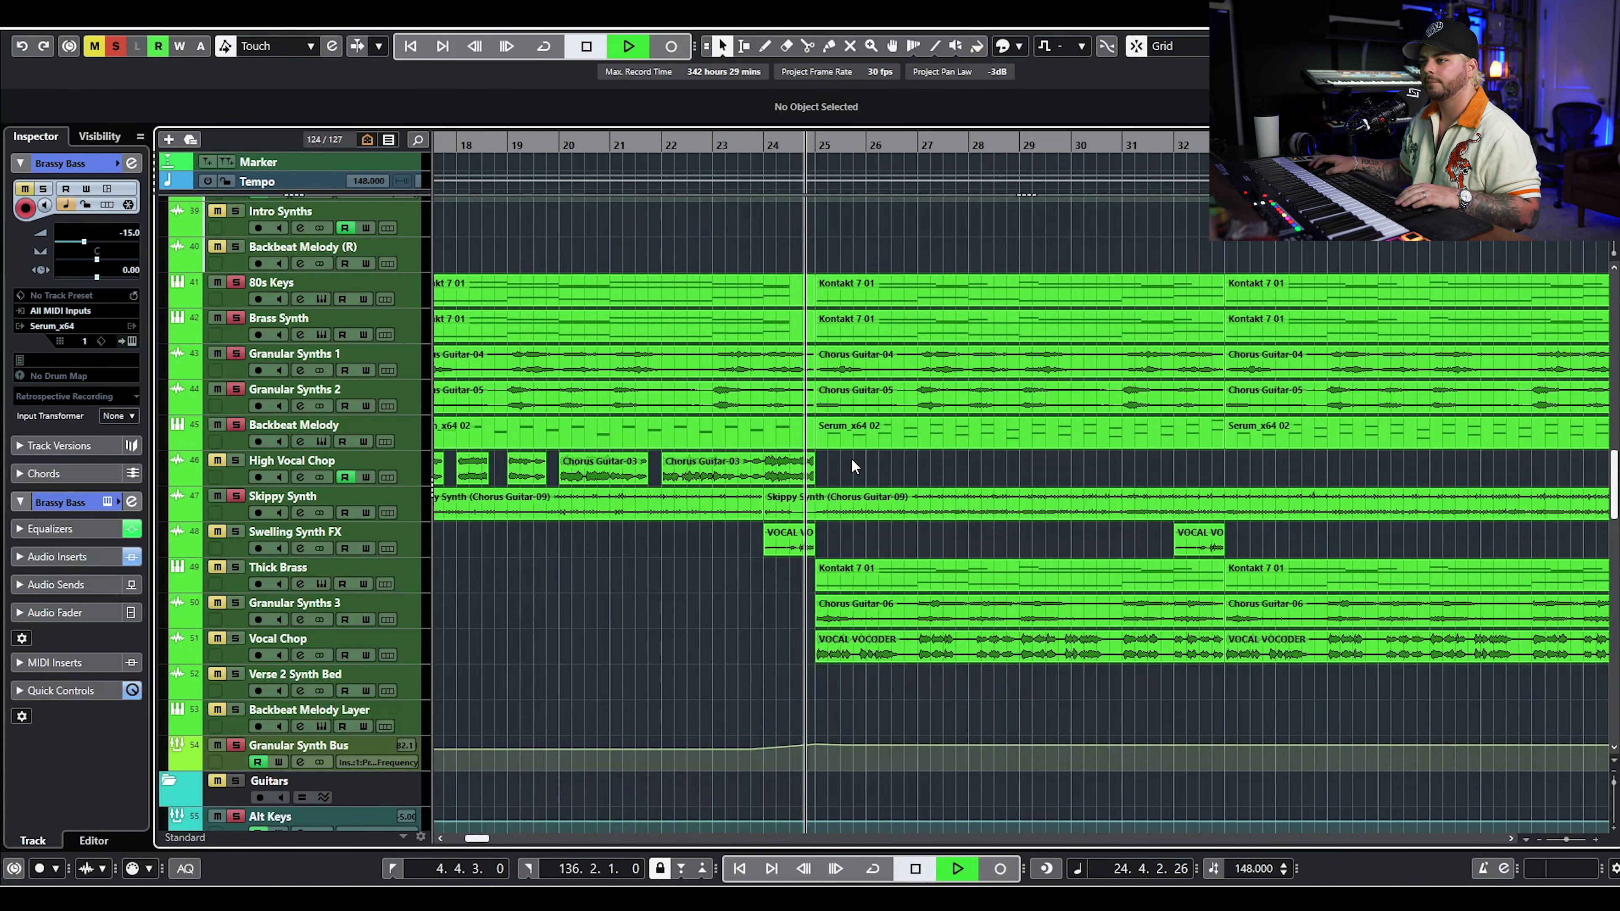
key("g")
key("g")
key("g")
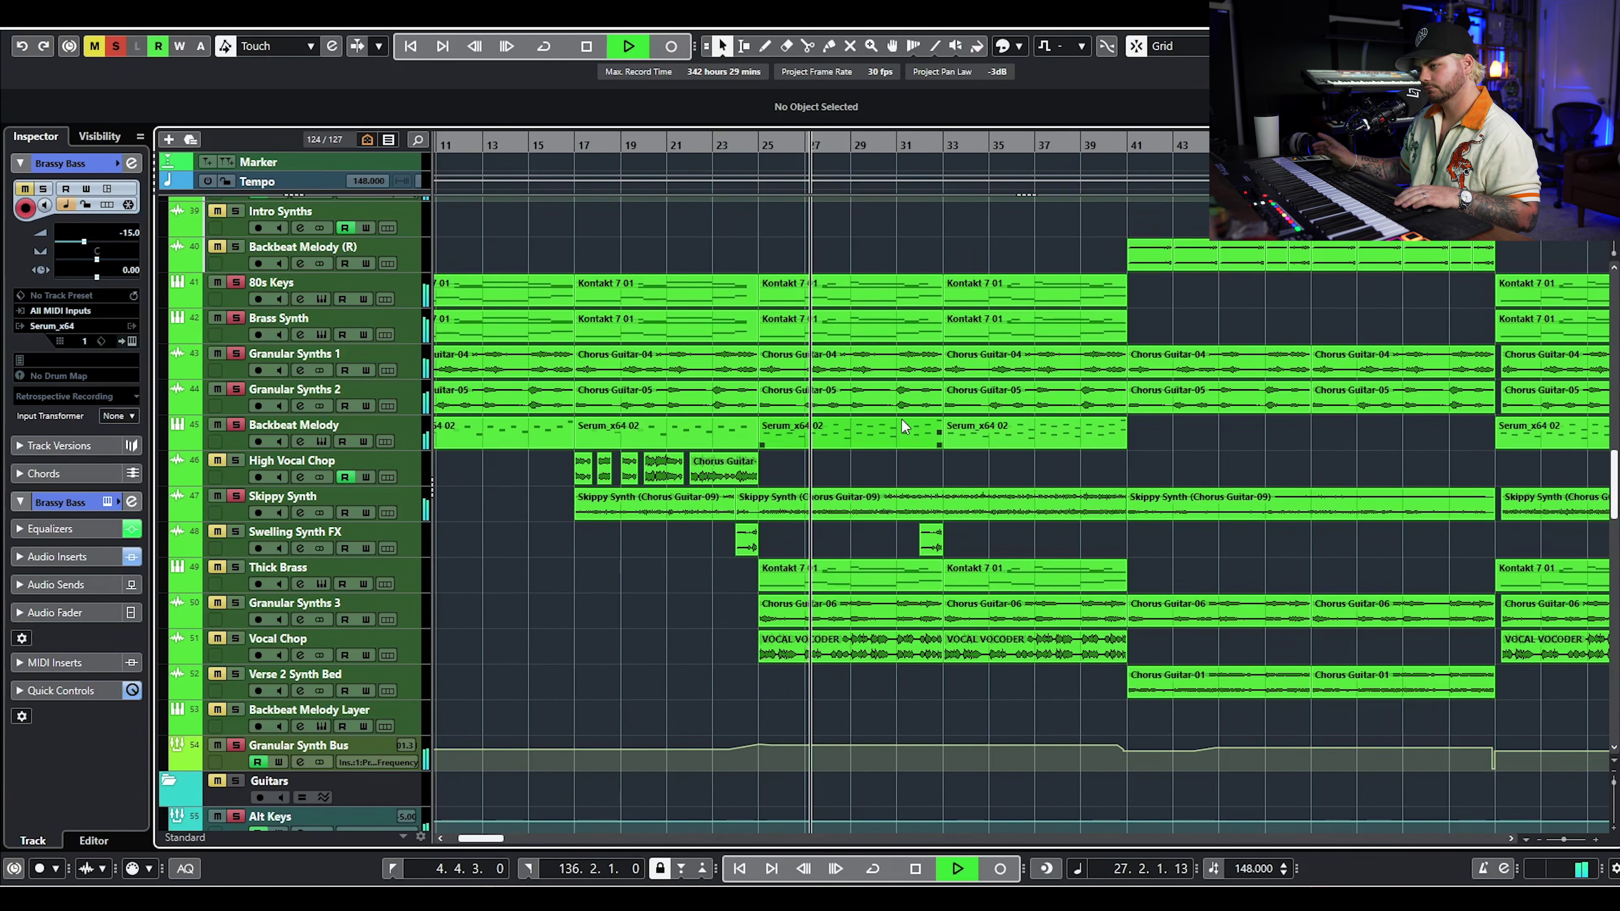
key("space")
- Clear the synth solos and solo only the Thick Brass track
scroll(230, 240, "up", 3)
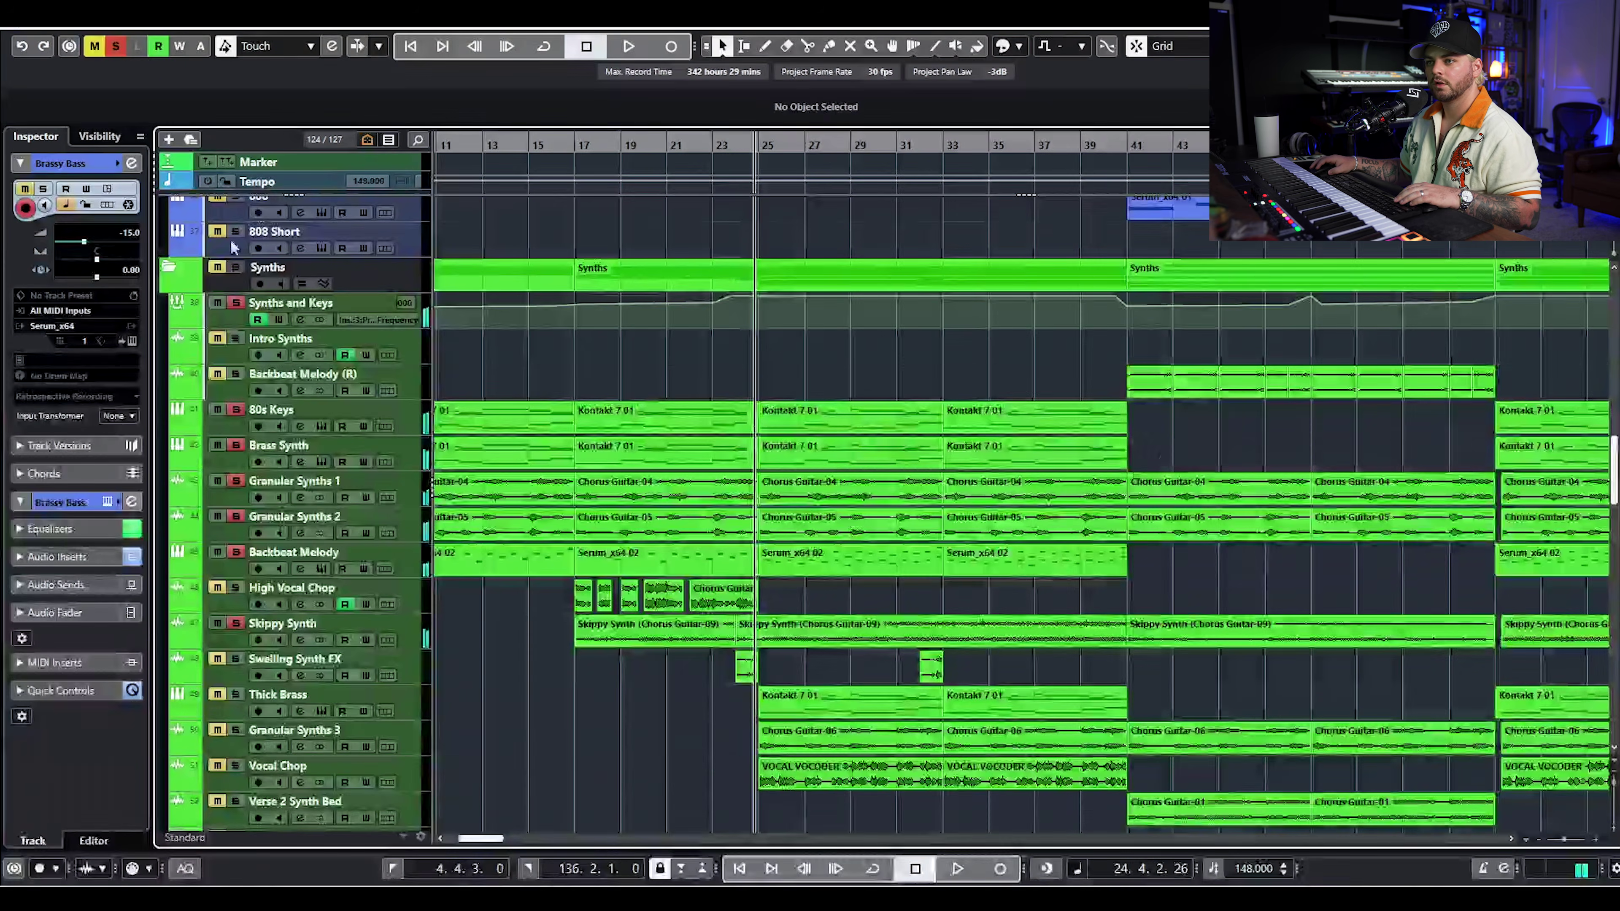
left_click(235, 272)
scroll(479, 577, "down", 3)
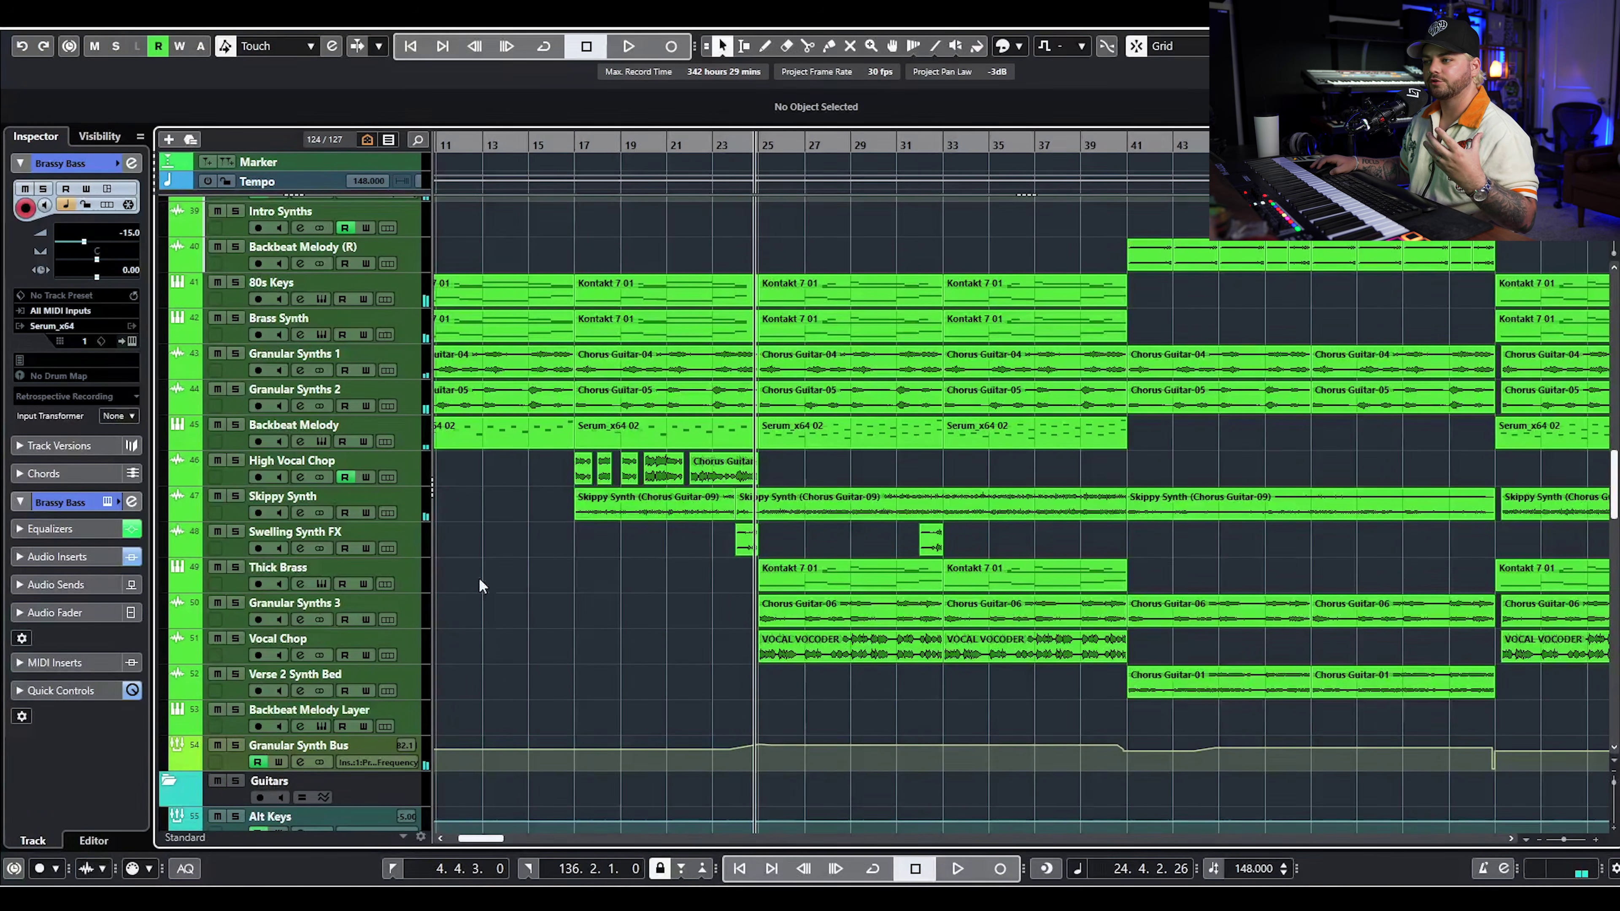
left_click(235, 567)
left_click(415, 583)
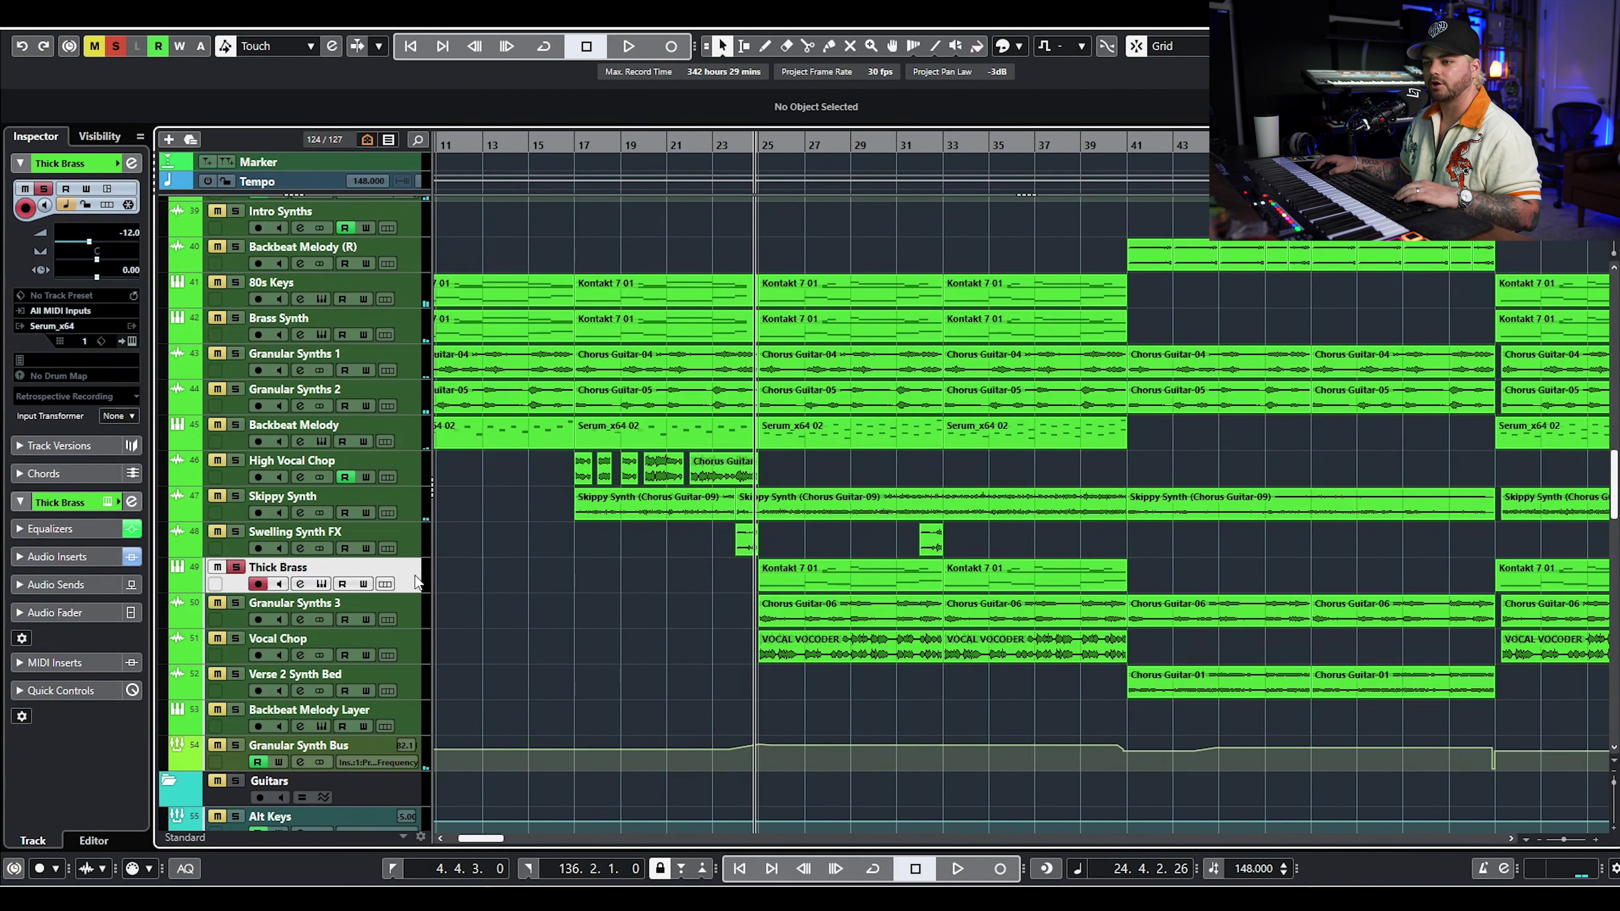
- Inspect the Thick Brass track's Serum patch and its preset list, and play the soloed part from the chorus start
left_click(323, 584)
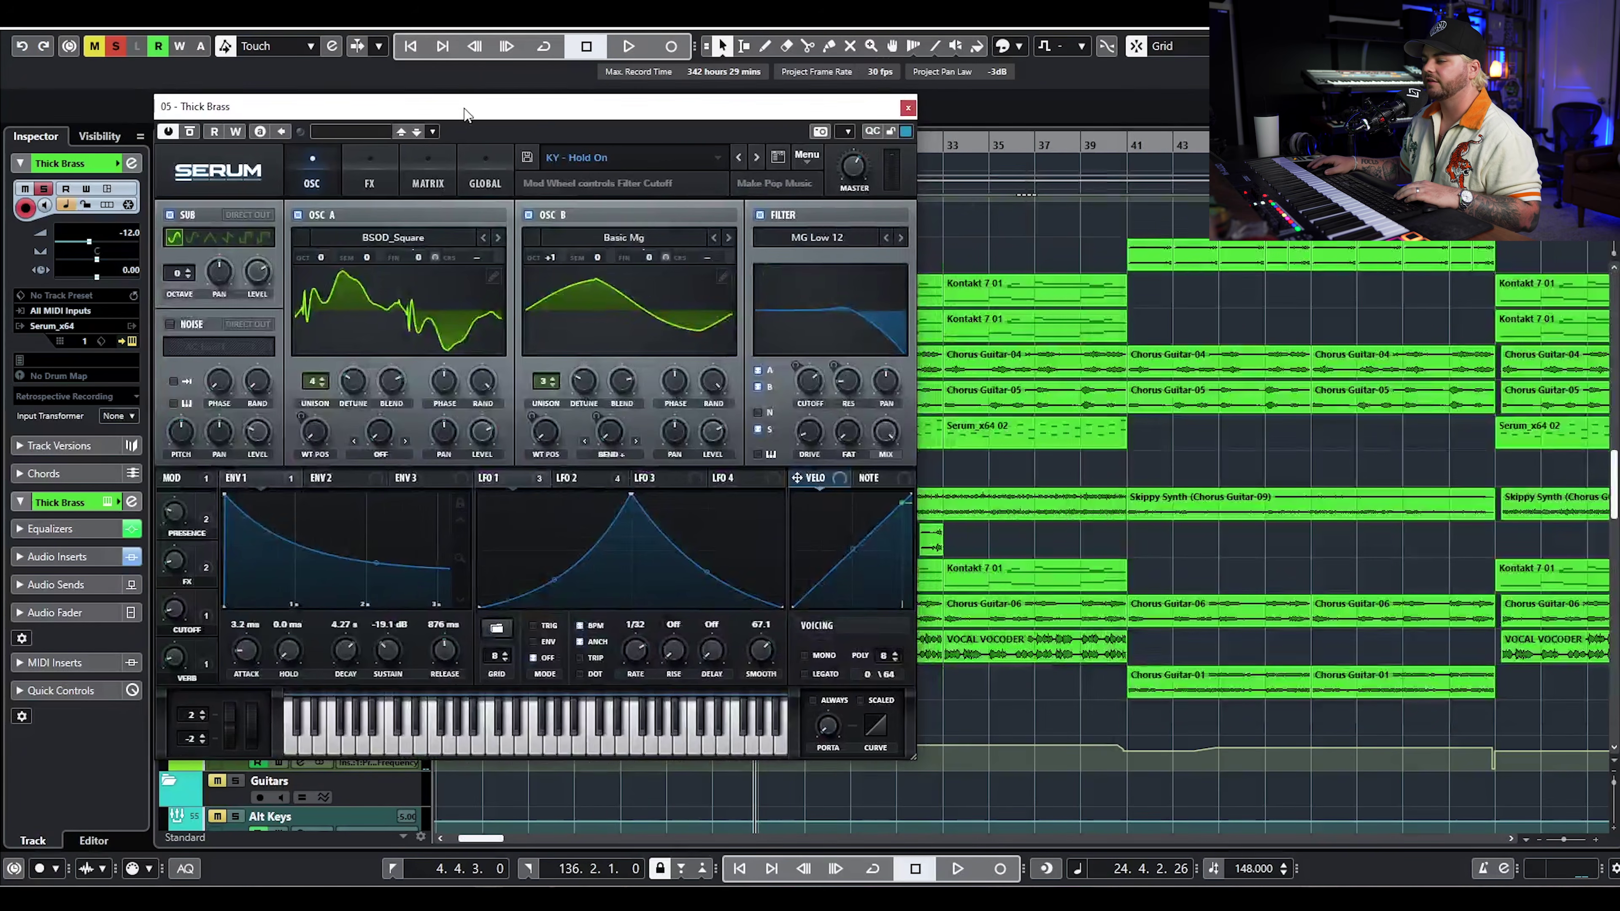
left_click(611, 159)
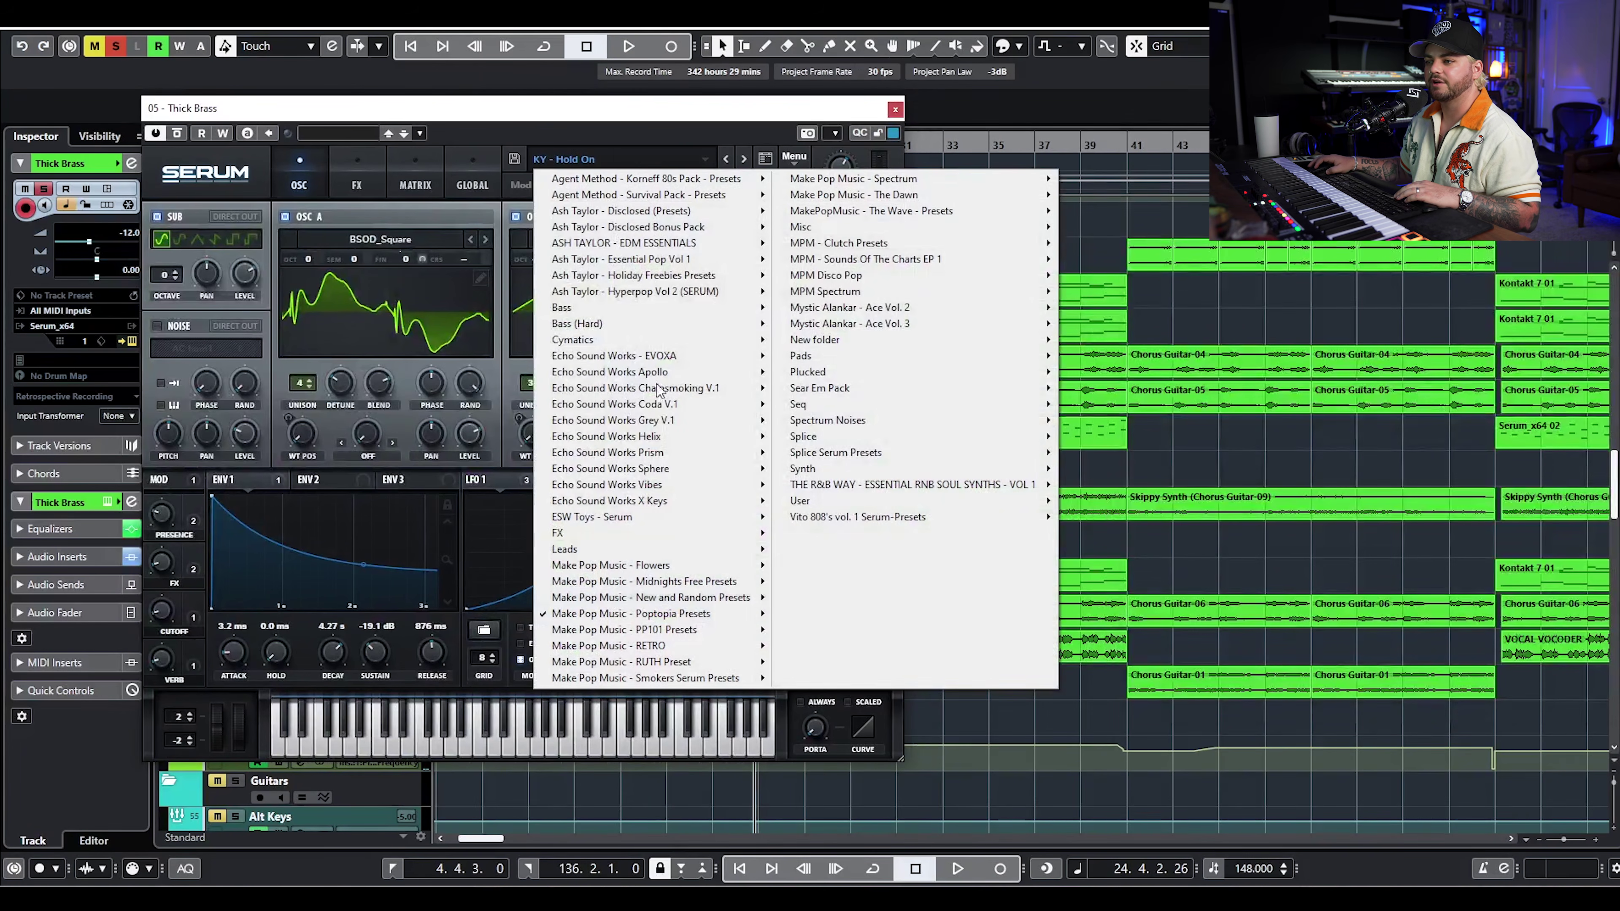
left_click(776, 115)
key("space")
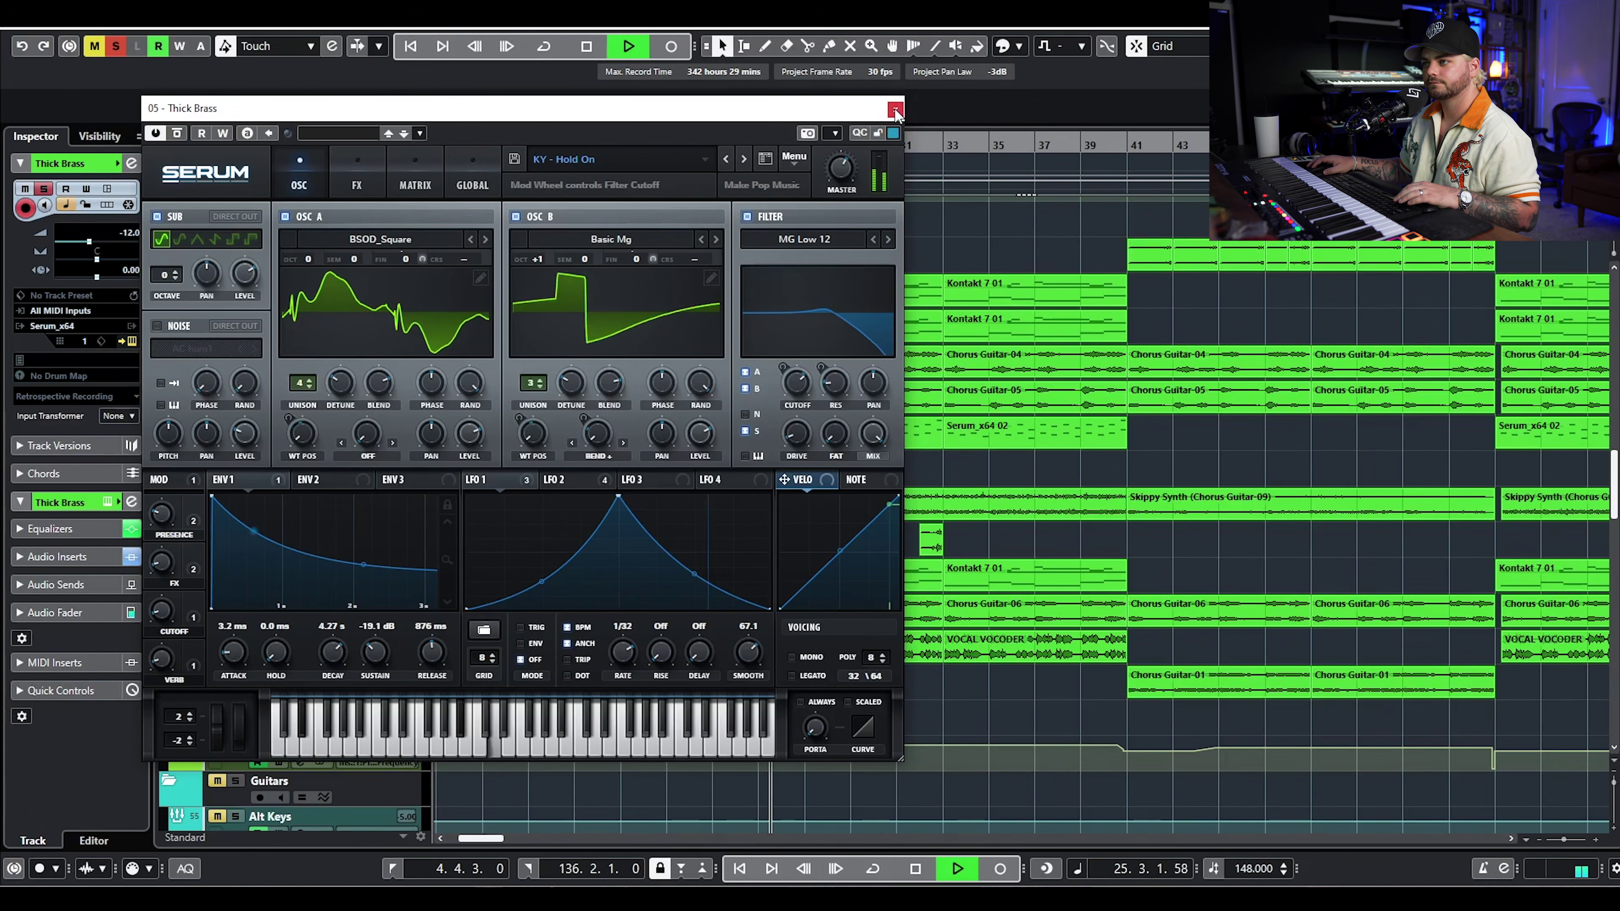
left_click(895, 111)
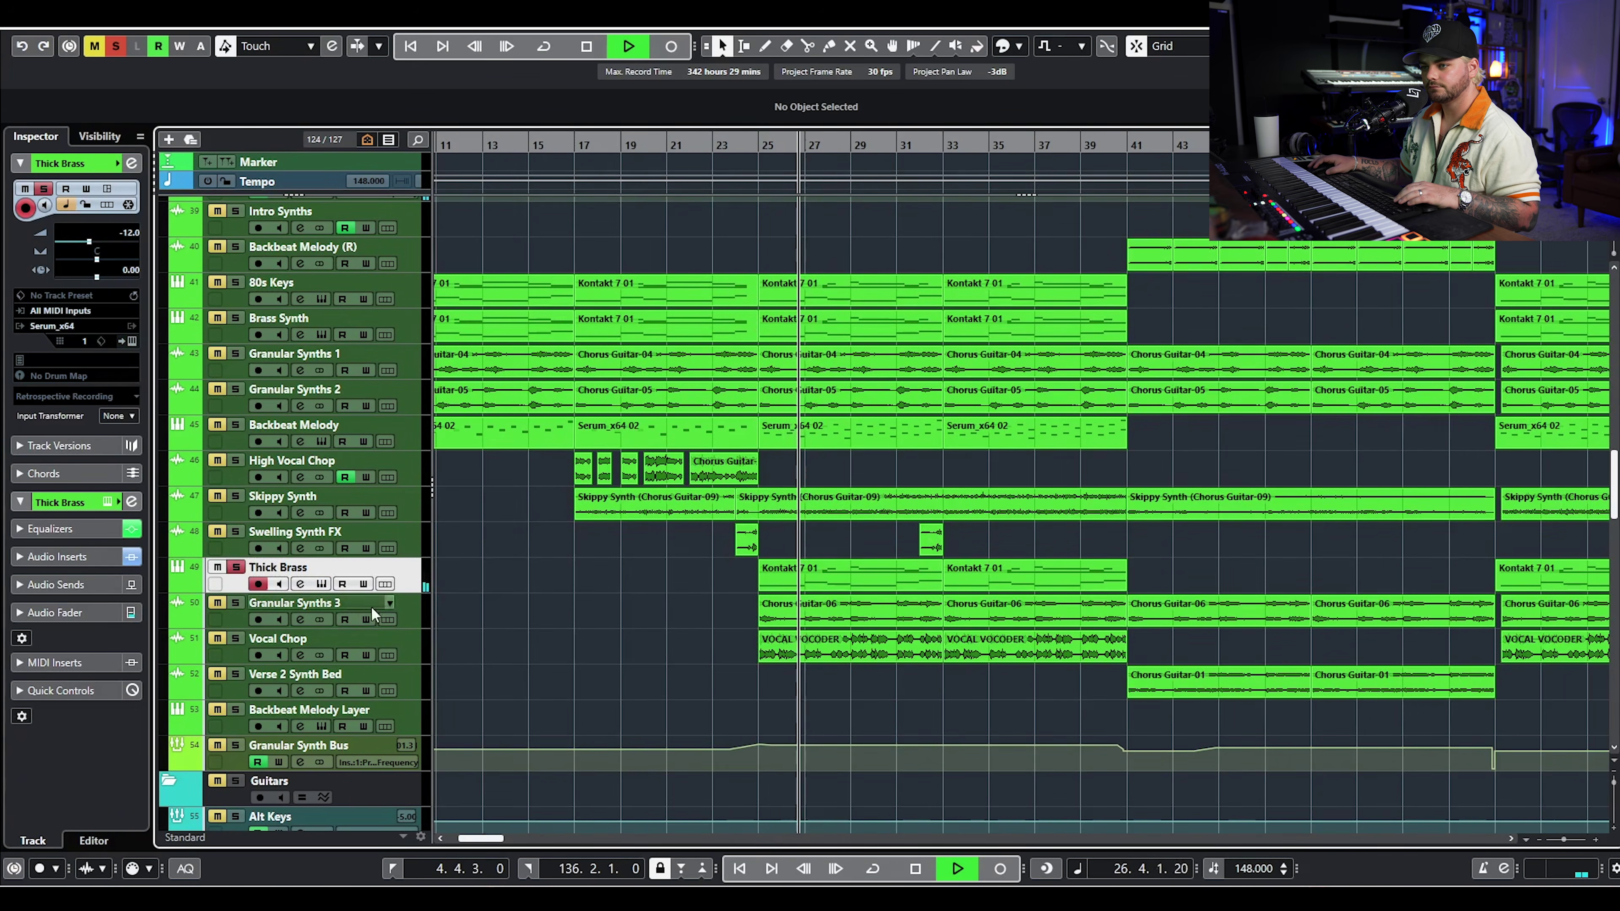
- Stop playback and examine the Thick Brass channel's EQ and inserts, including the RC-20 Retro Color settings
left_click(298, 586)
key("space")
left_click(602, 183)
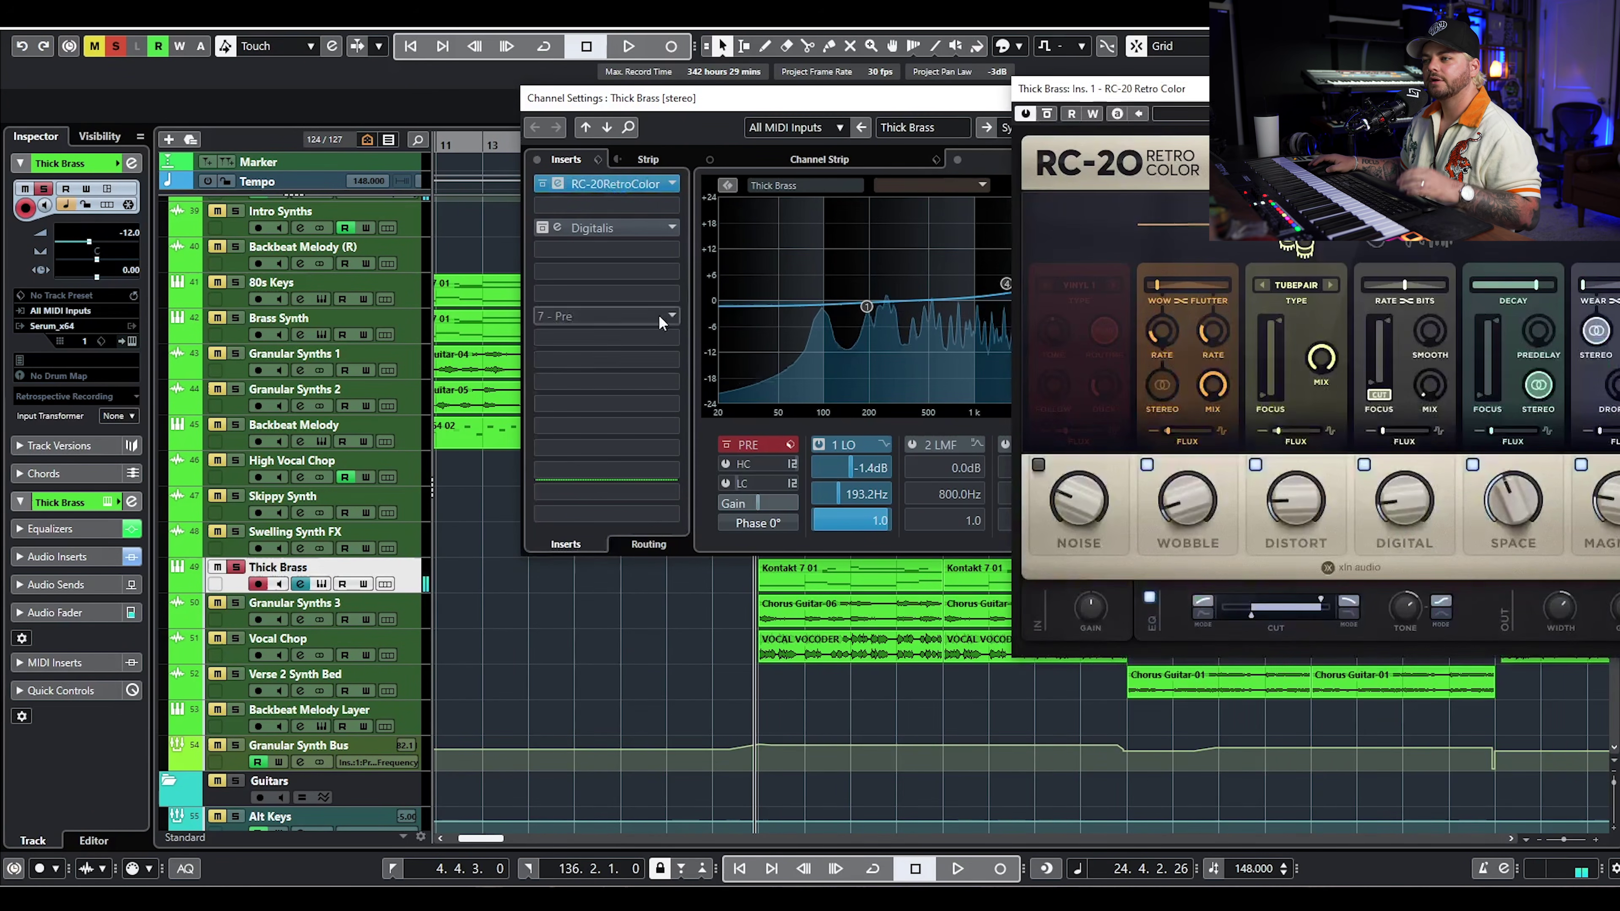
left_click_drag(1435, 93, 1023, 152)
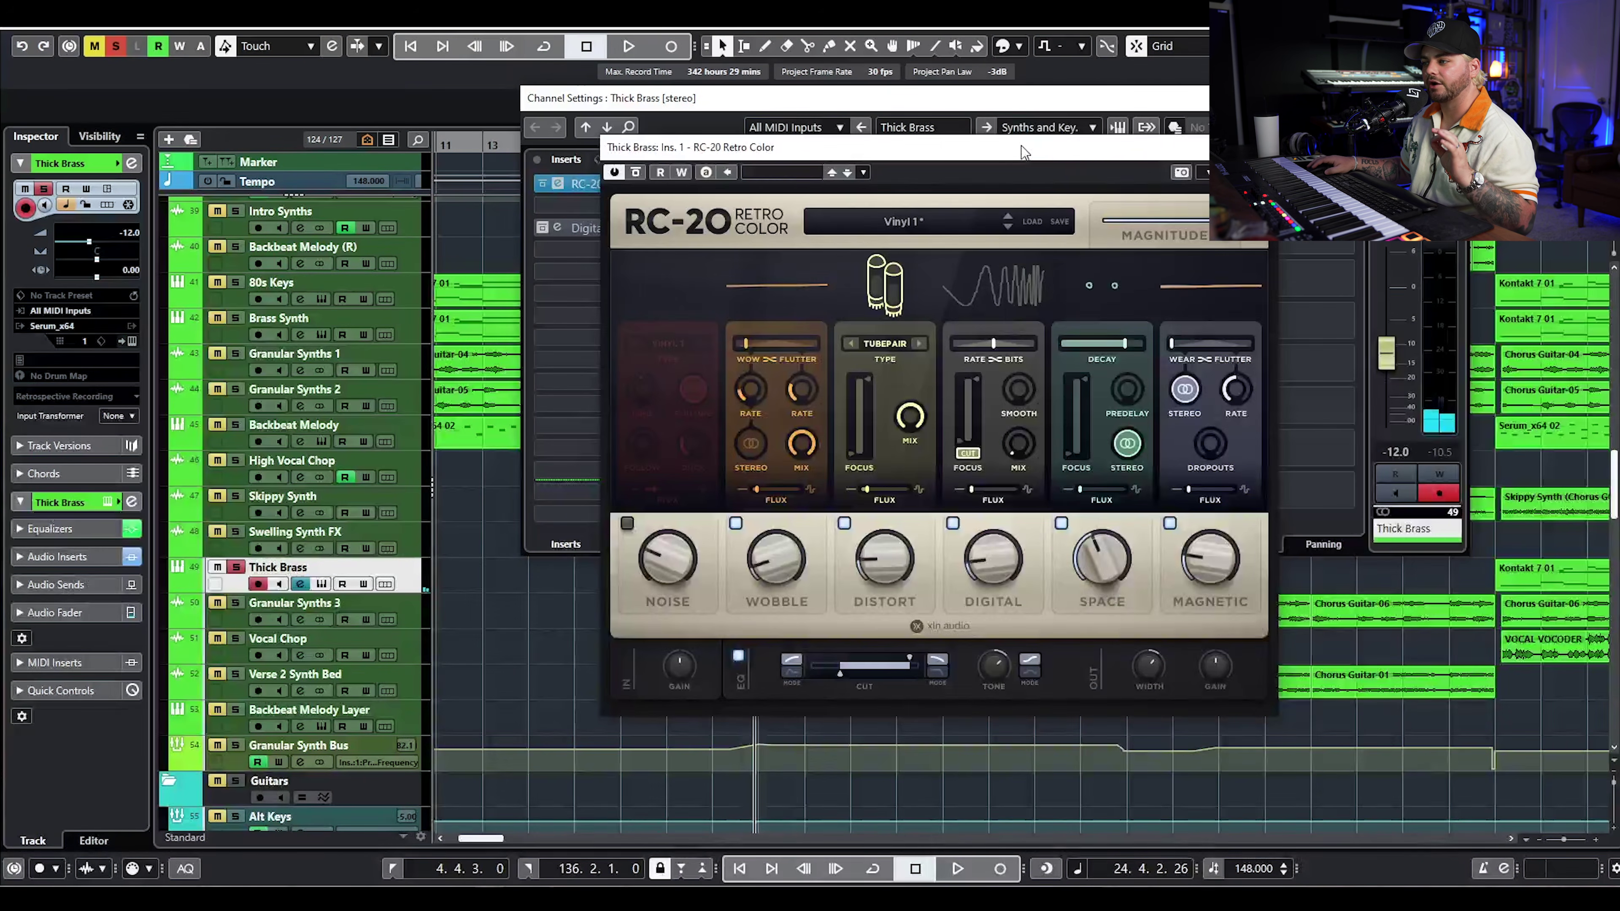
left_click(1260, 147)
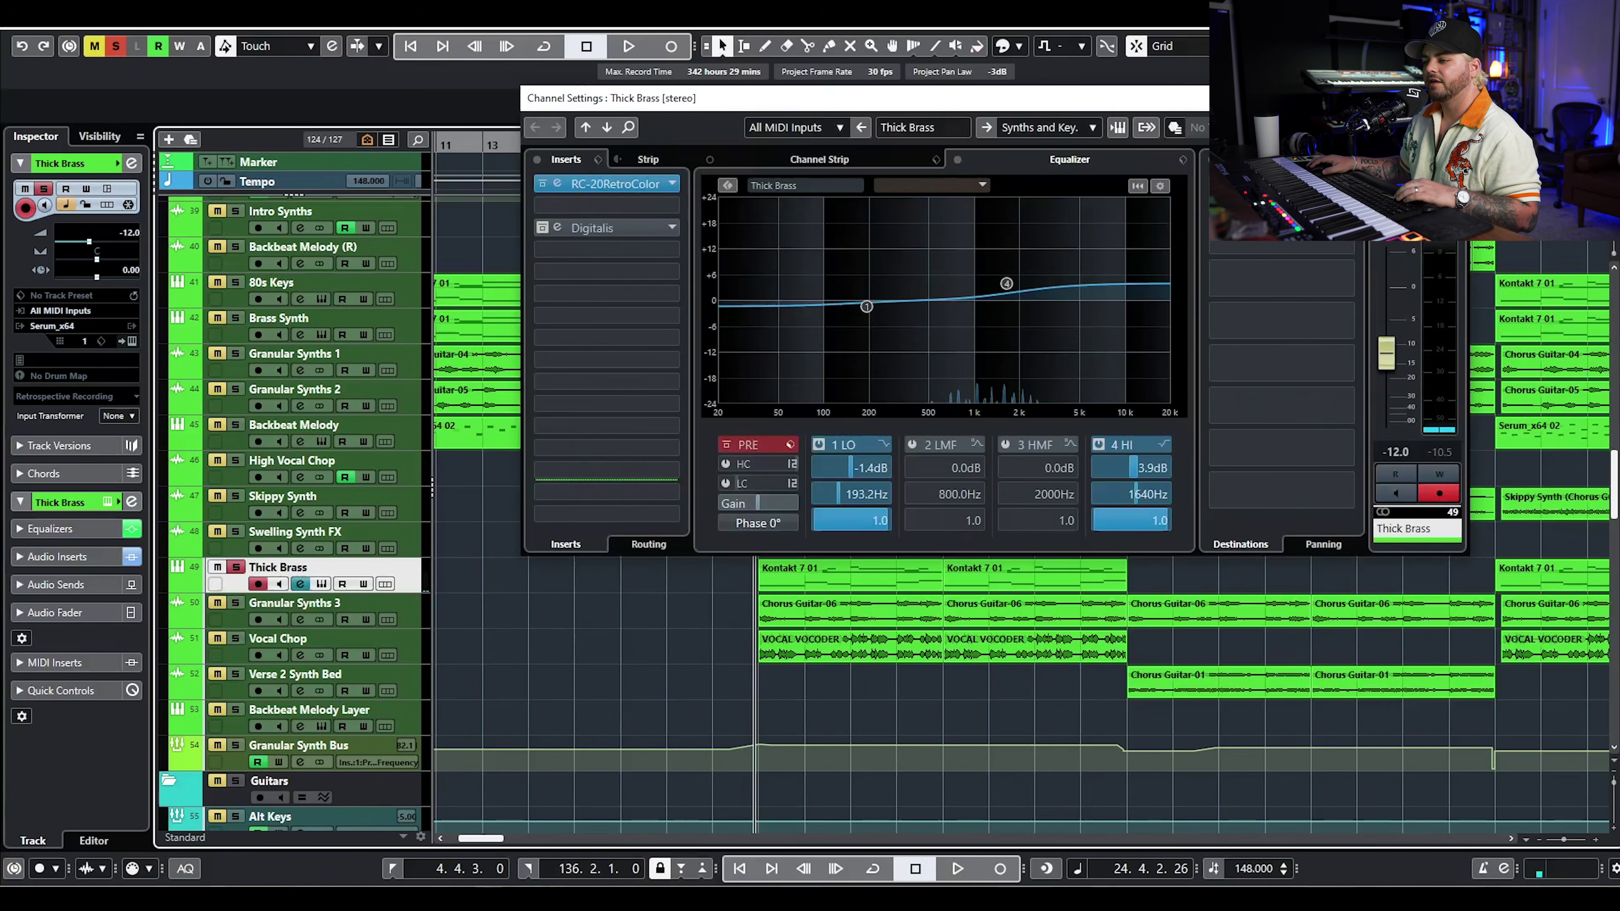
left_click(1452, 98)
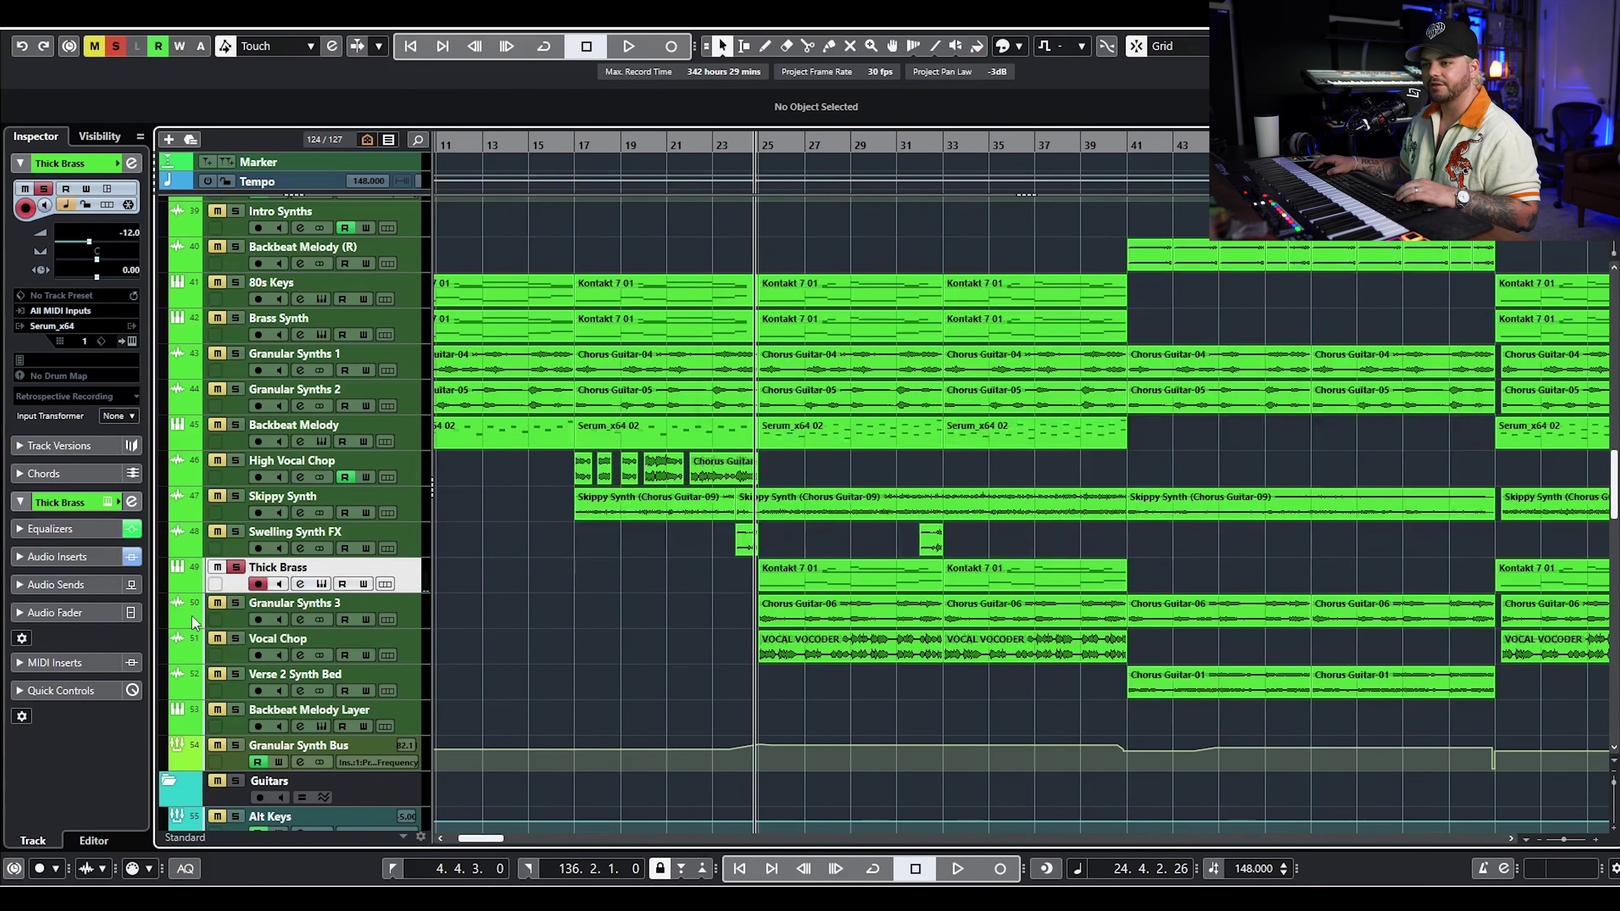
- Solo Granular Synths 3, play it in the chorus, and review its channel EQ and inserts
left_click(361, 611)
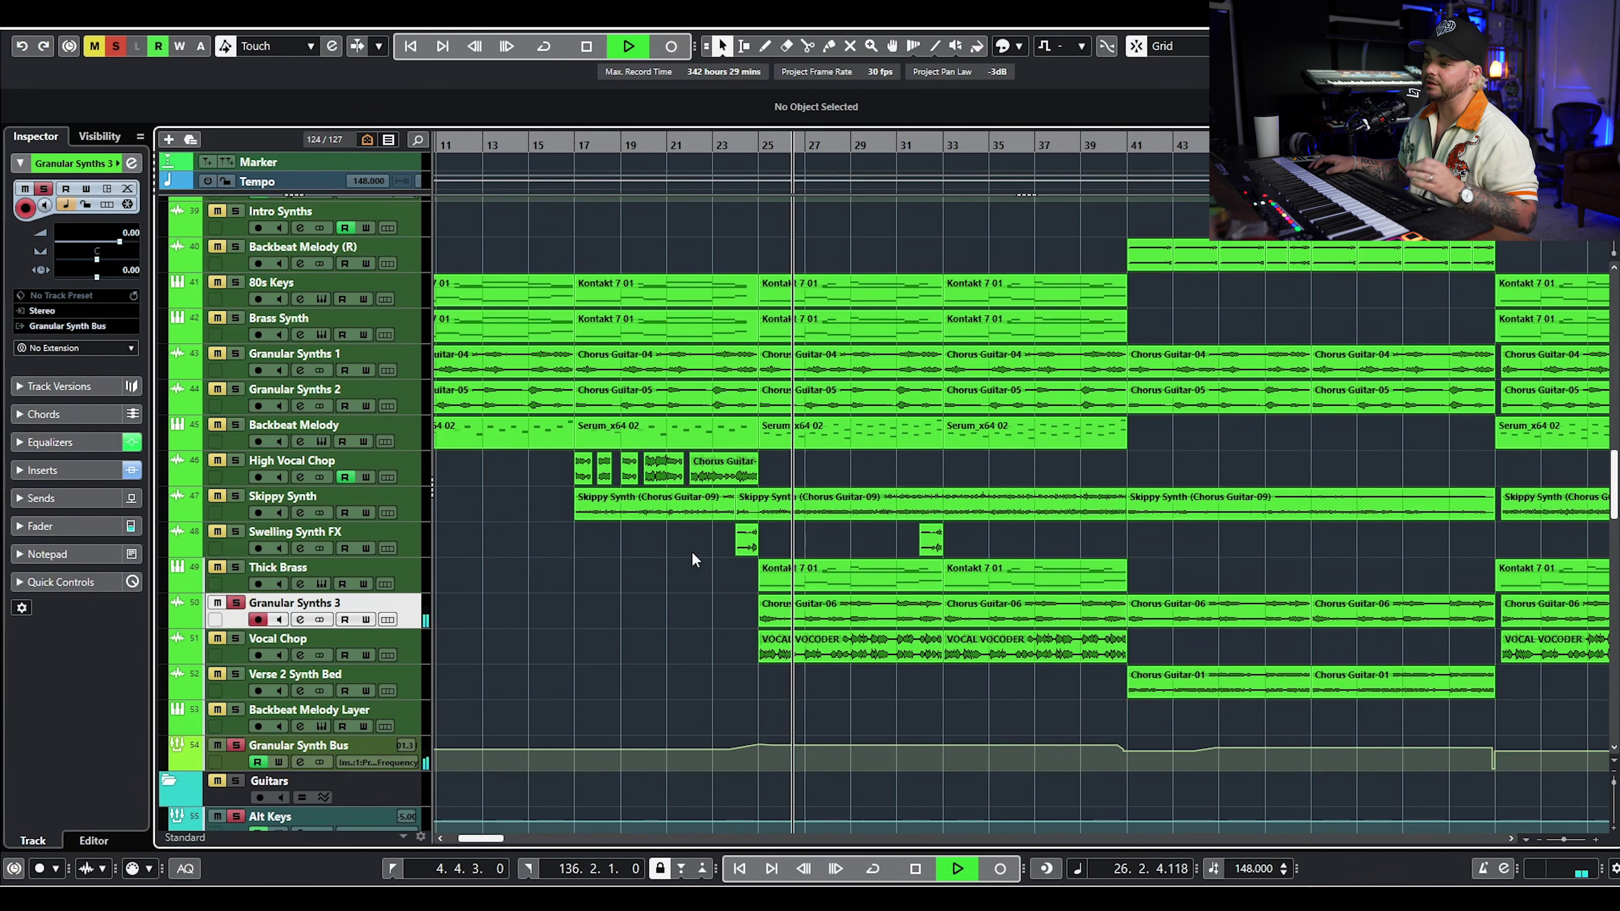
key("e")
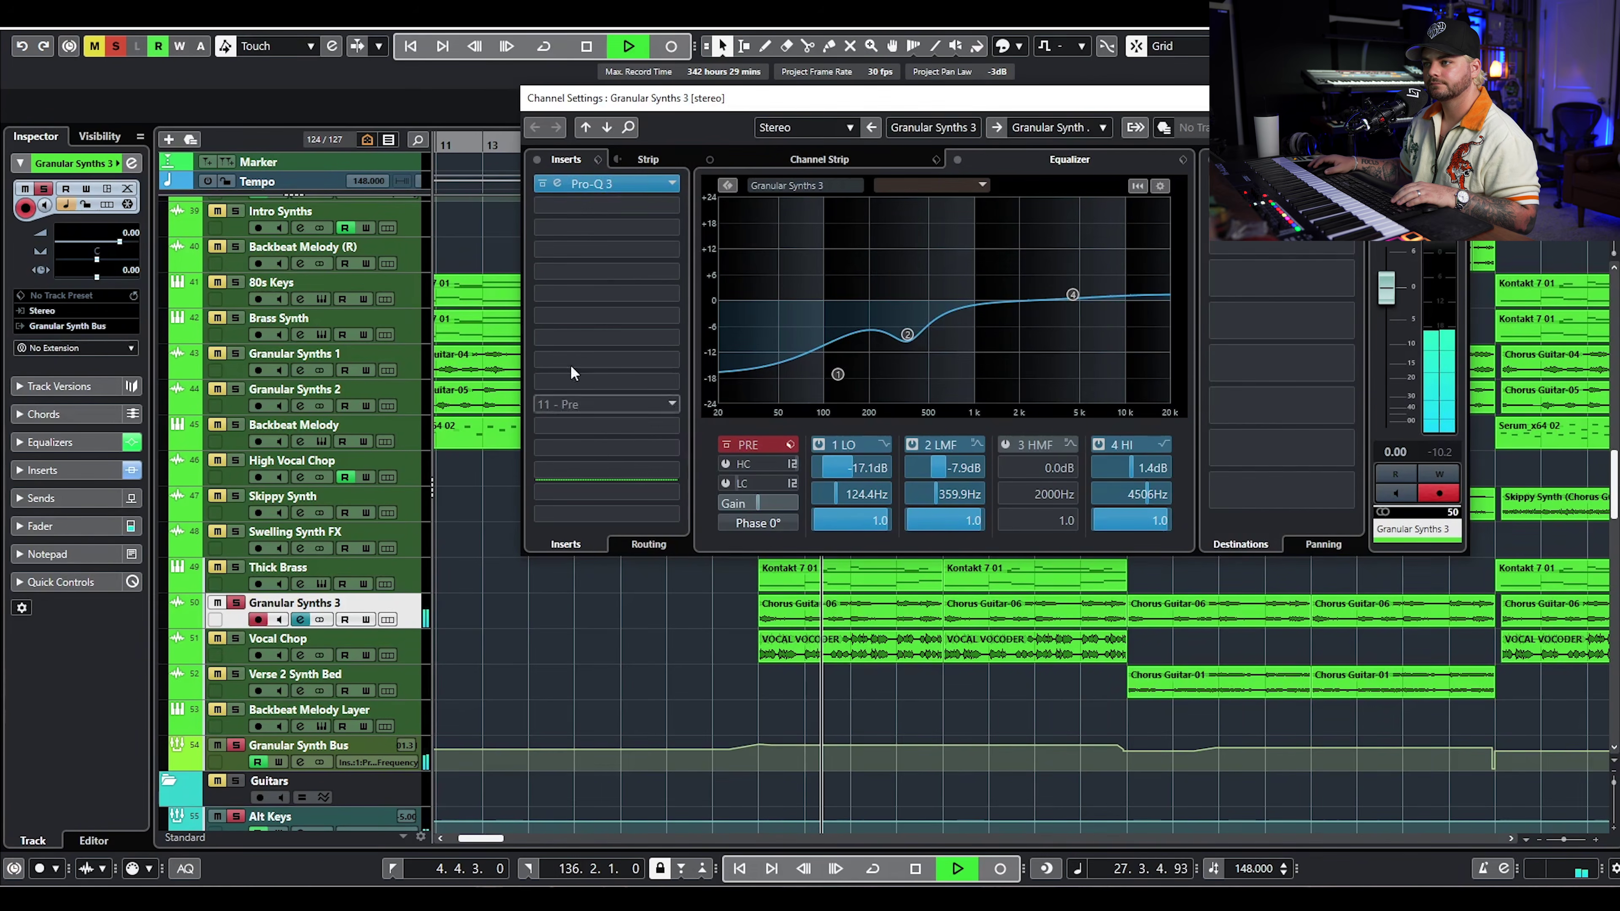
key("e")
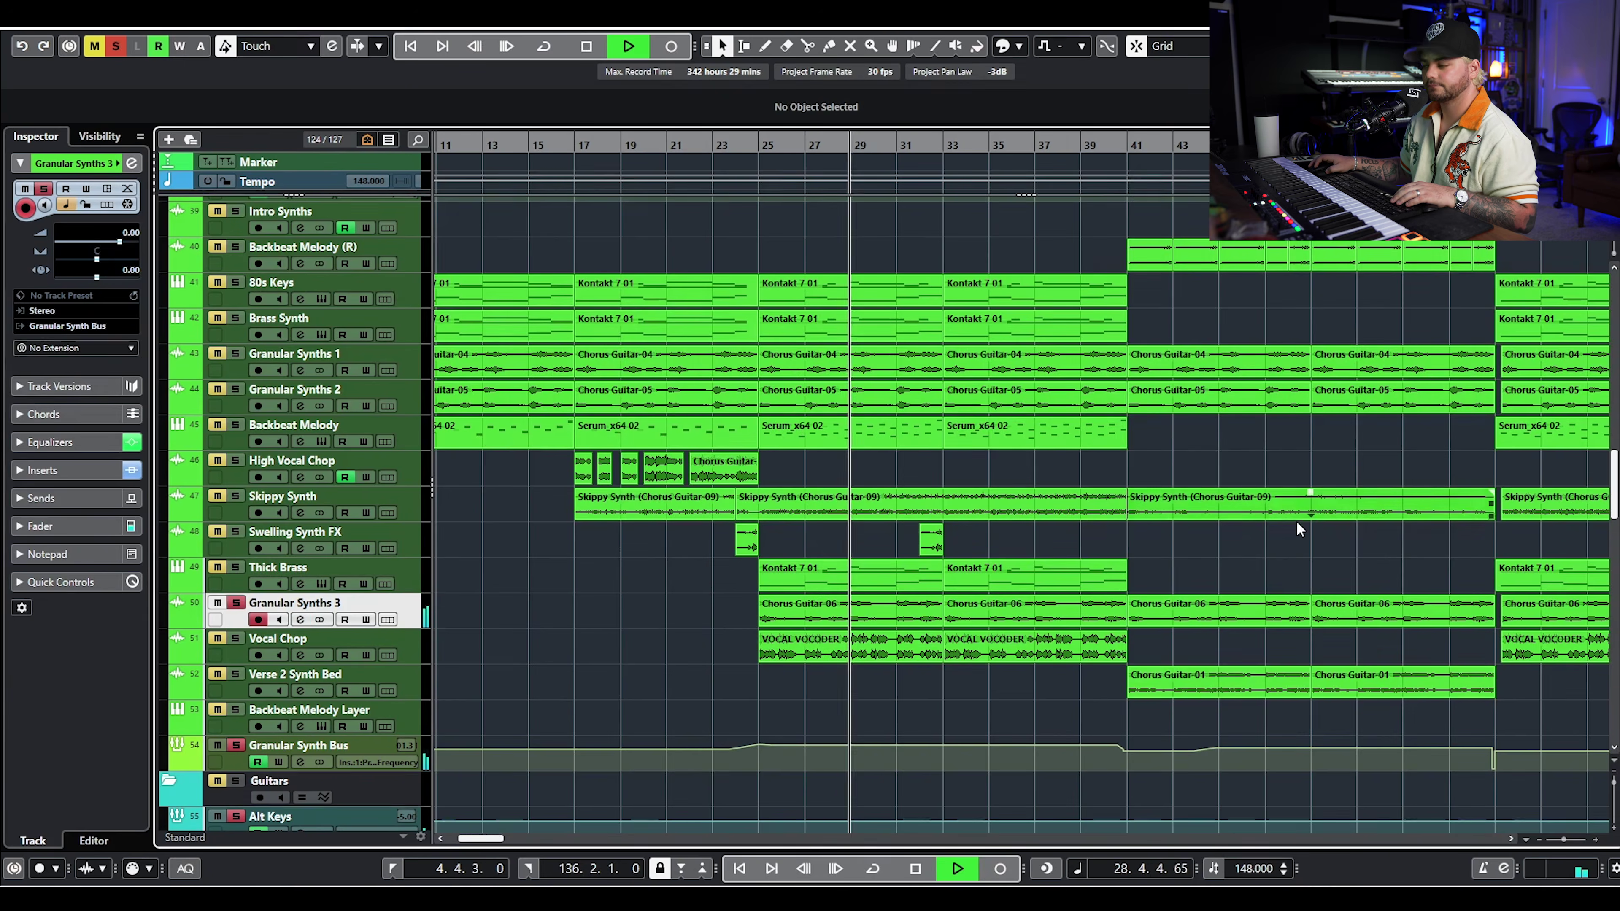
- Select both Chorus Guitar-06 events between bars 25 and 41 on Granular Synths 3, and audition the soloed Synths folder from around bar 24
key("space")
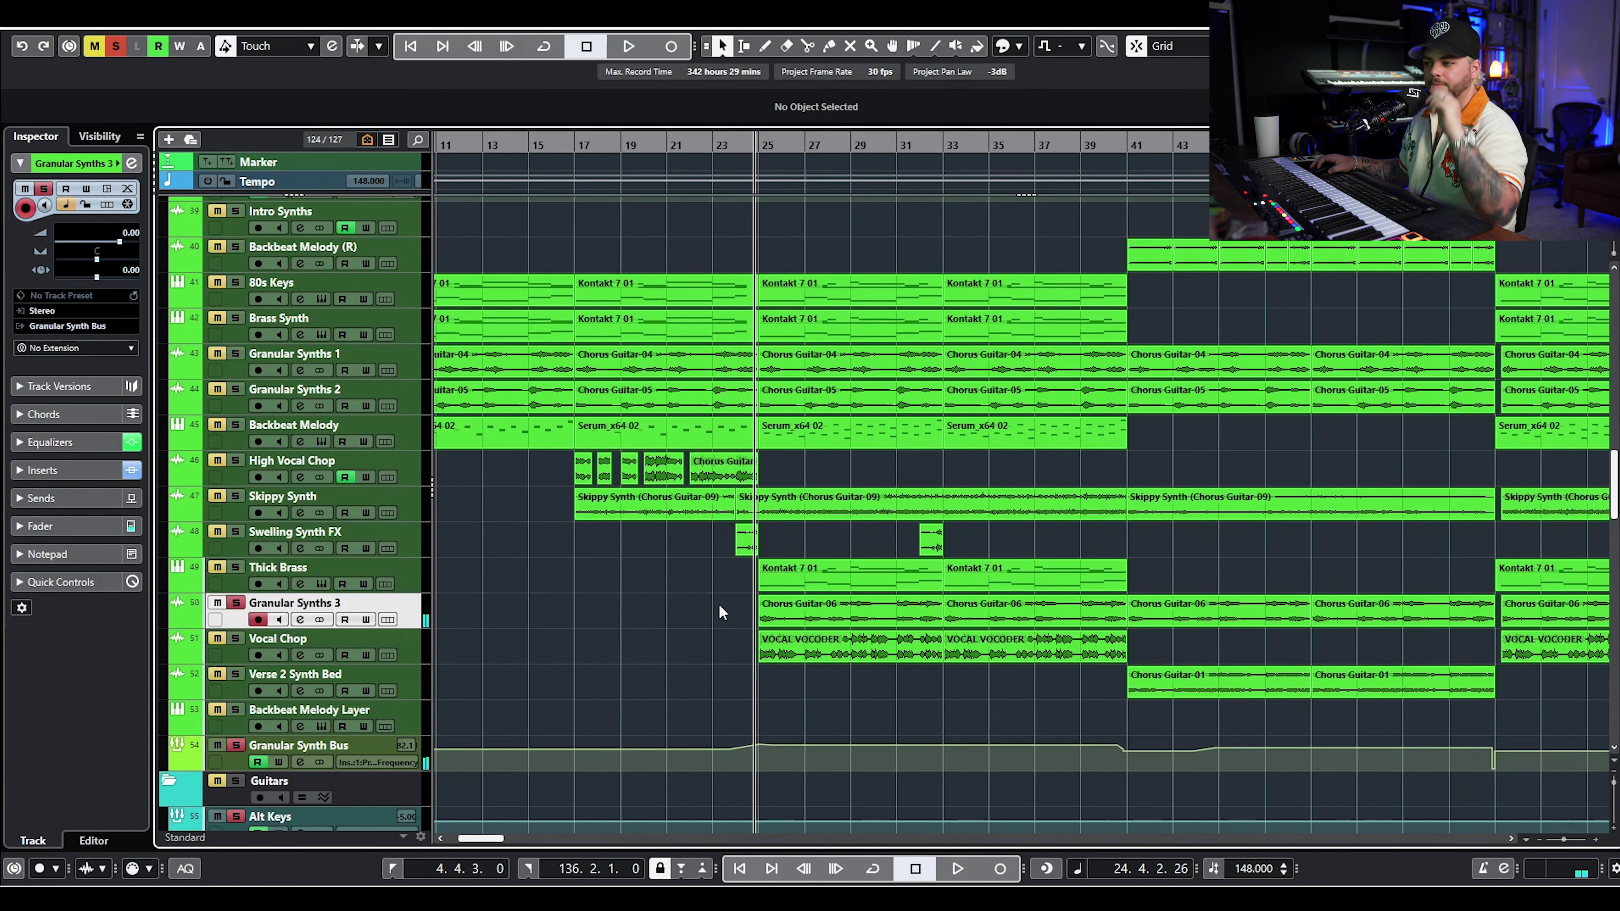
left_click_drag(714, 606, 1003, 607)
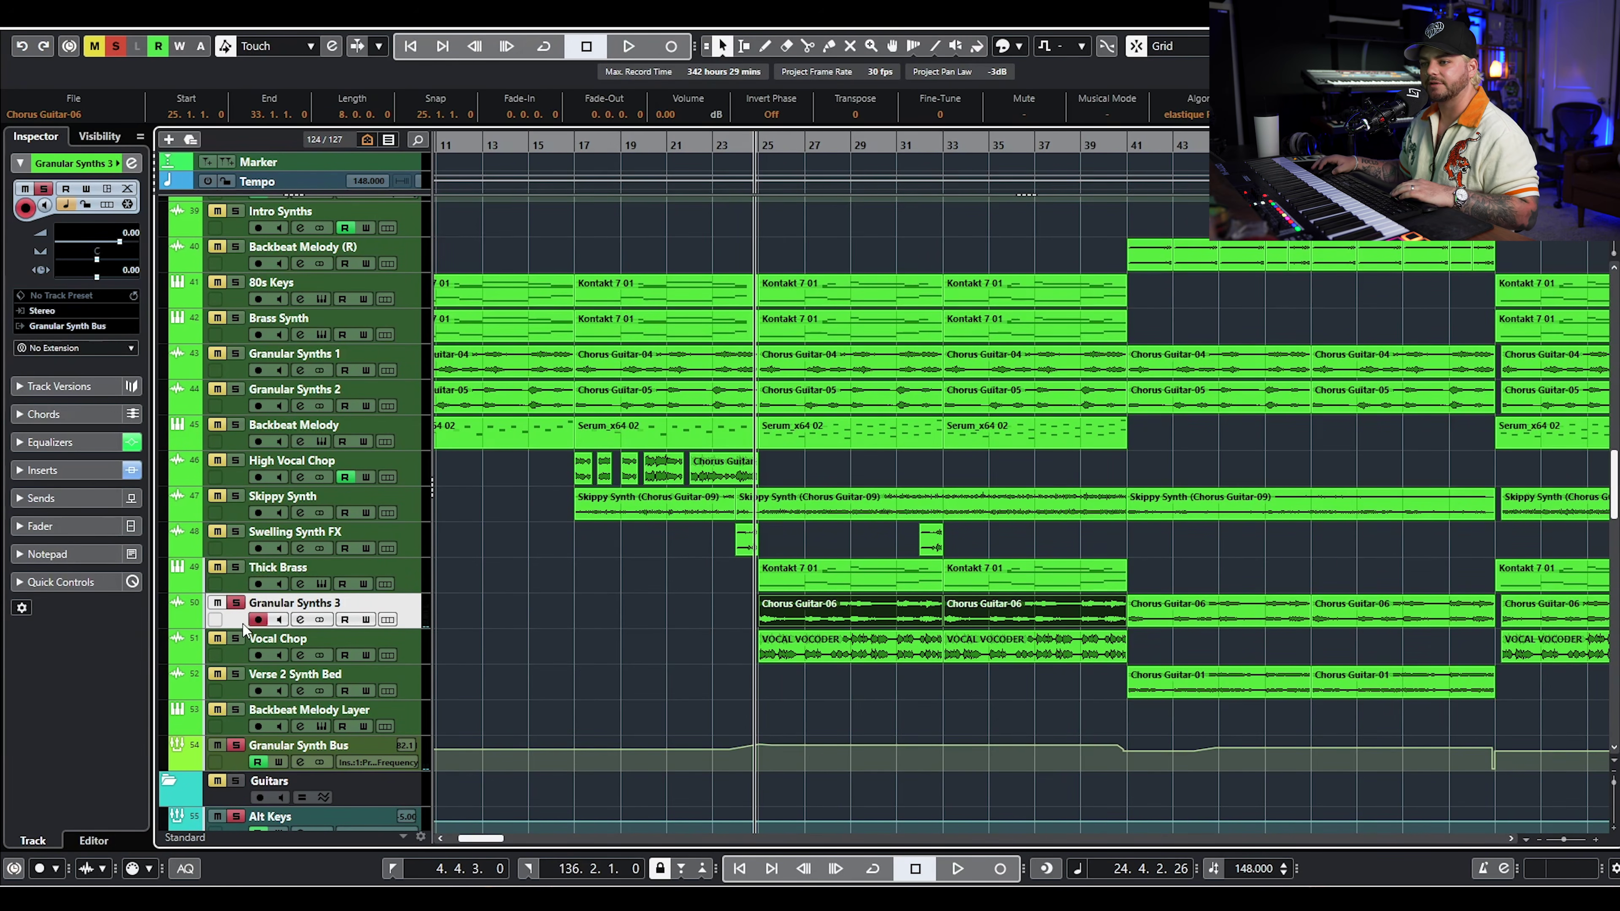
scroll(269, 312, "up", 2)
left_click(238, 273)
scroll(239, 276, "down", 2)
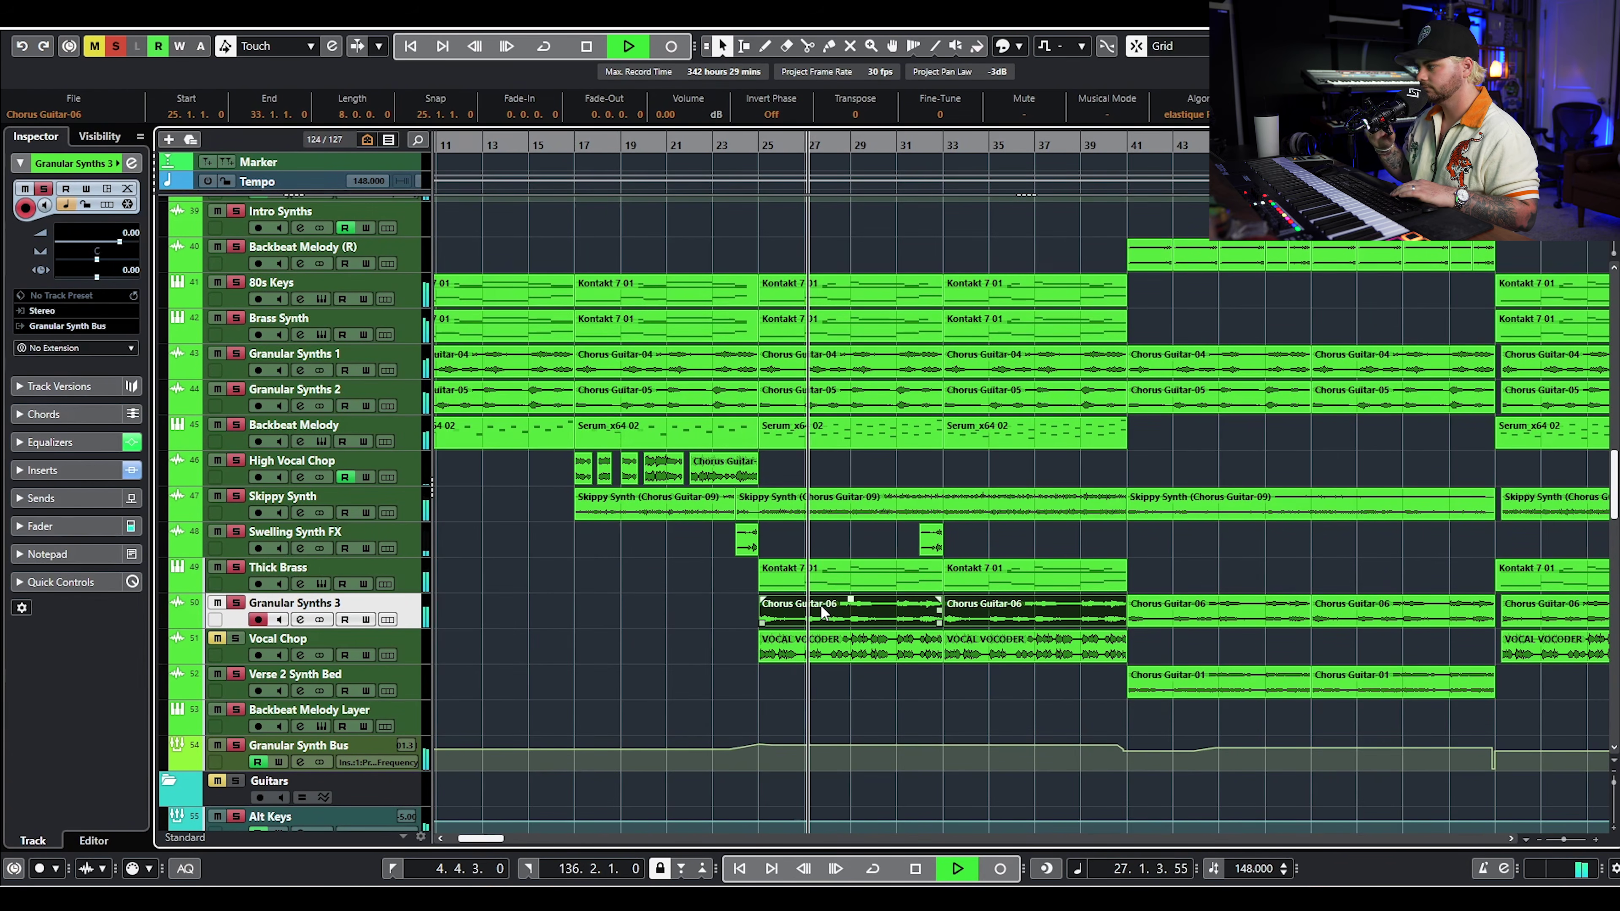
key("space")
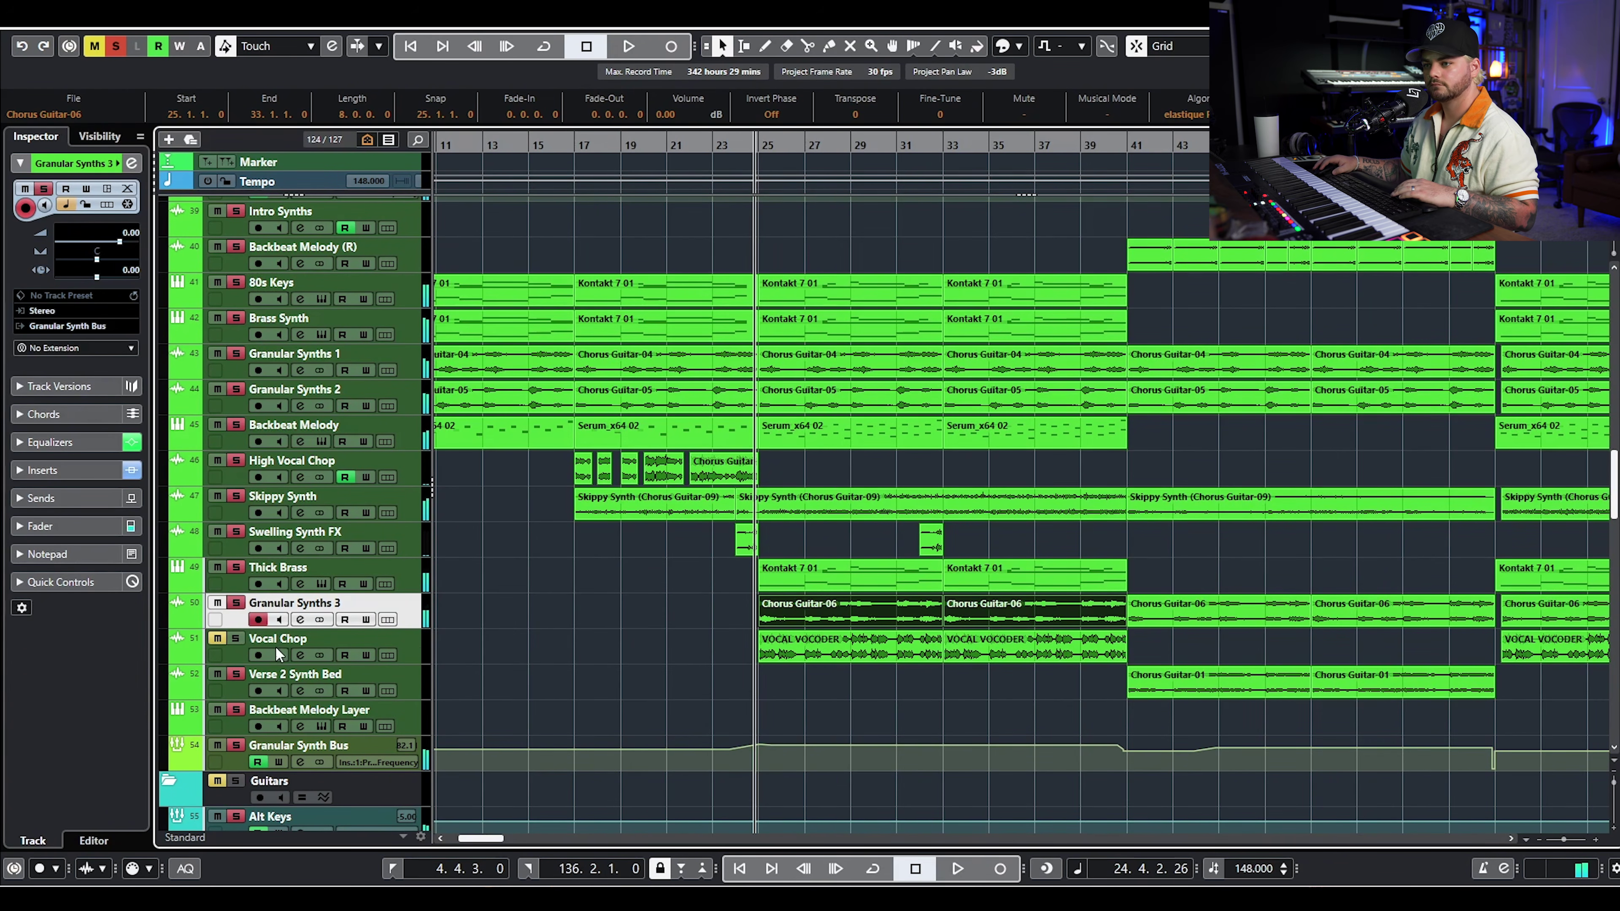
- Clear all solos, solo the Vocal Chop track and open its channel settings
left_click(116, 46)
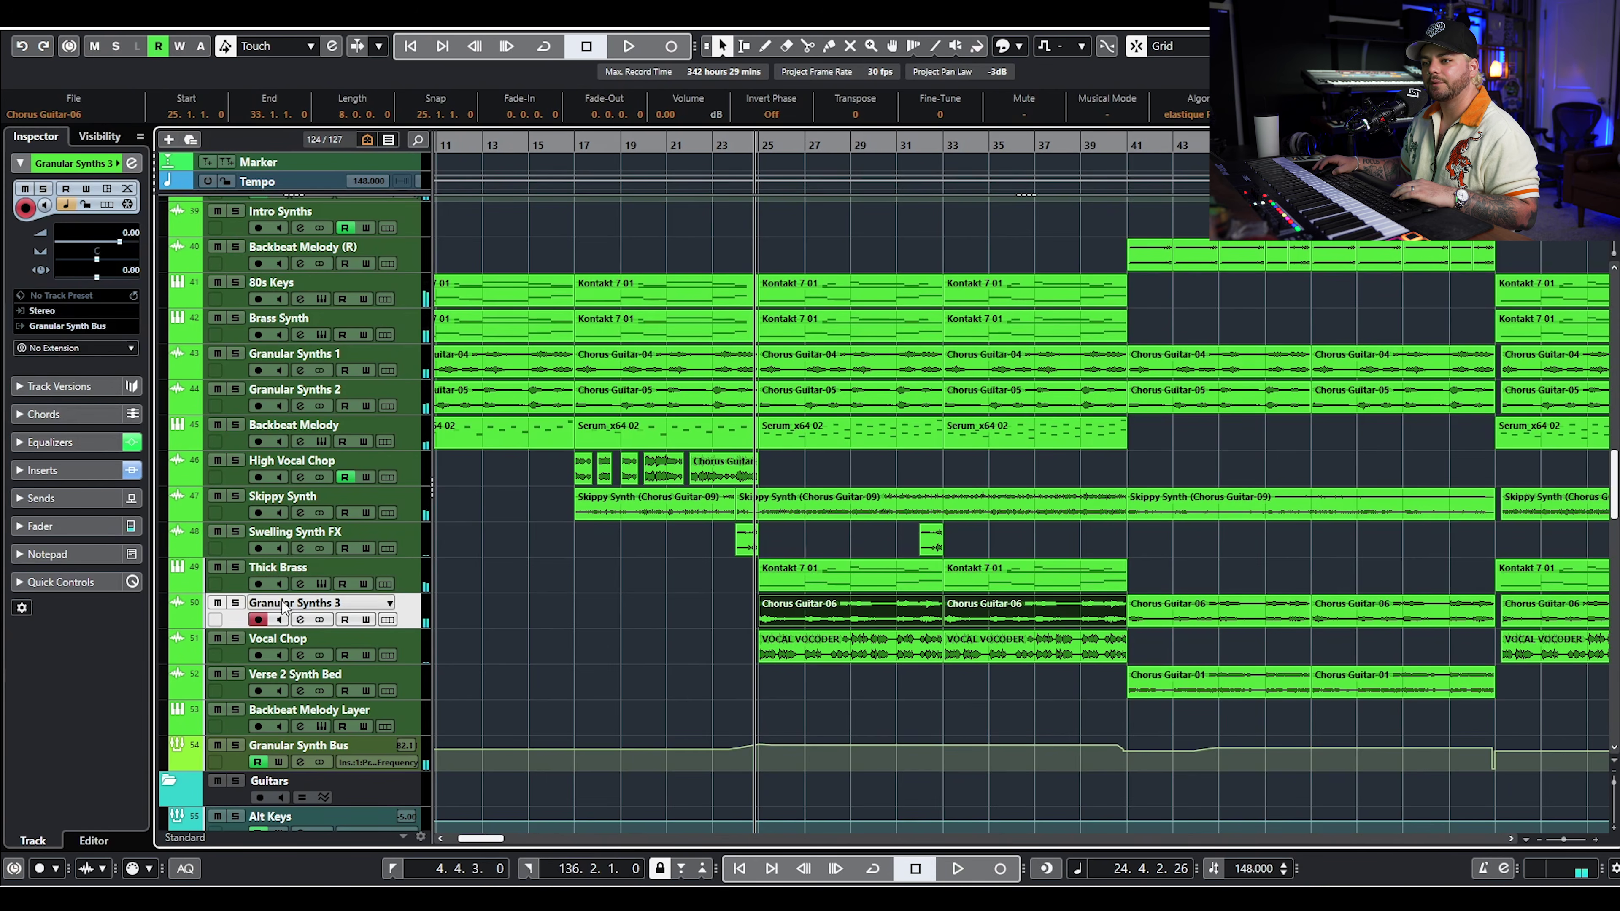
left_click(235, 638)
left_click(353, 659)
left_click(300, 655)
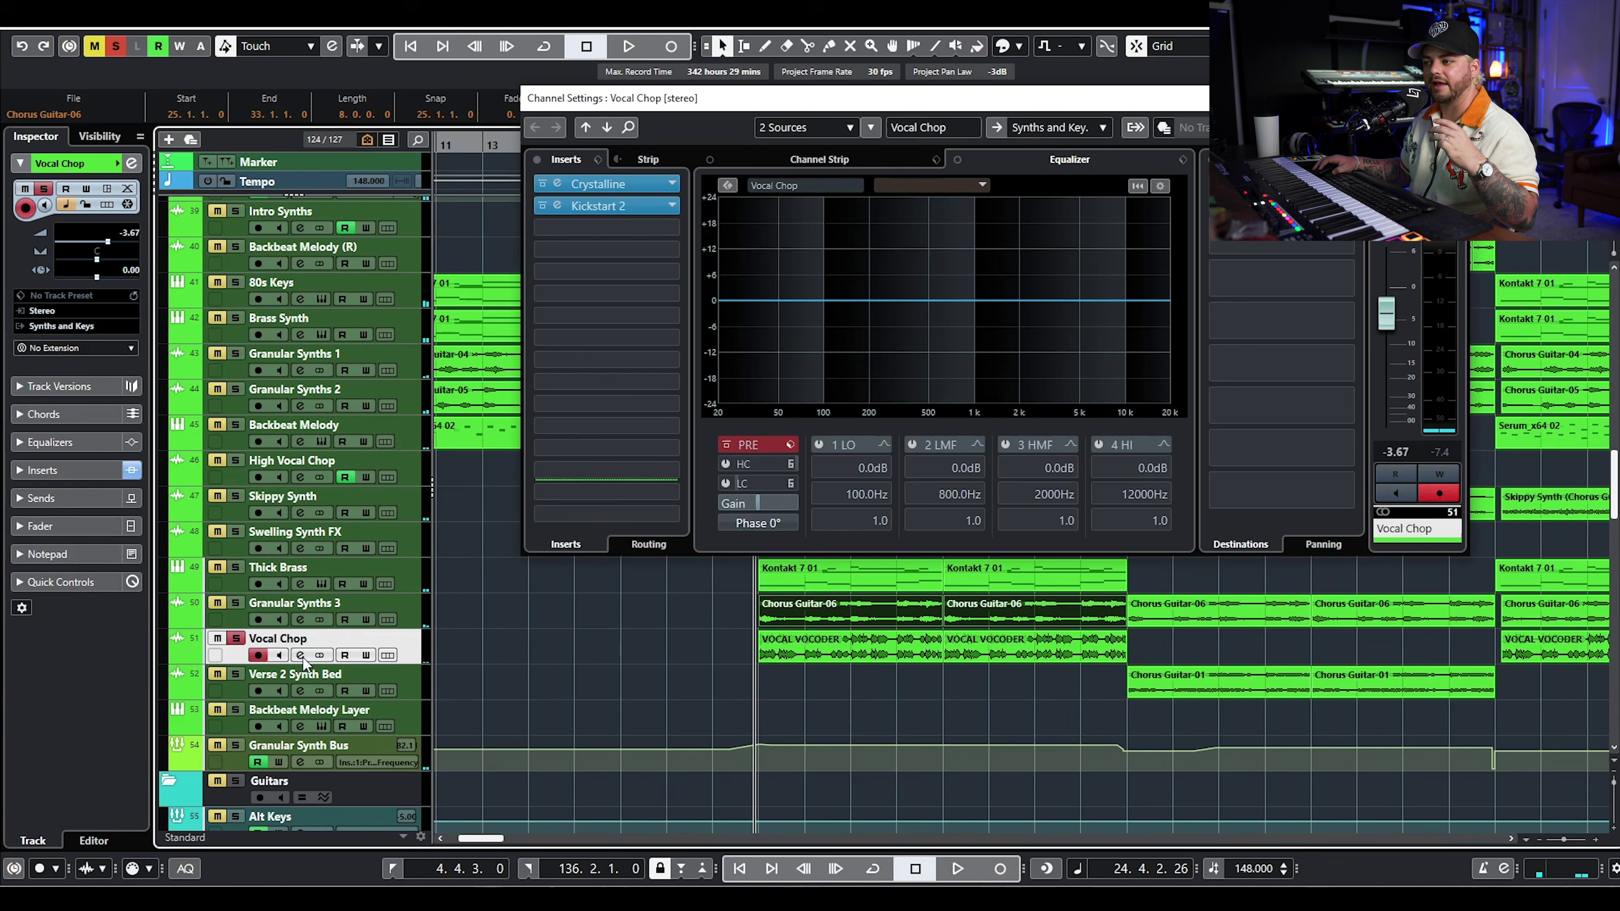
left_click_drag(873, 104, 774, 163)
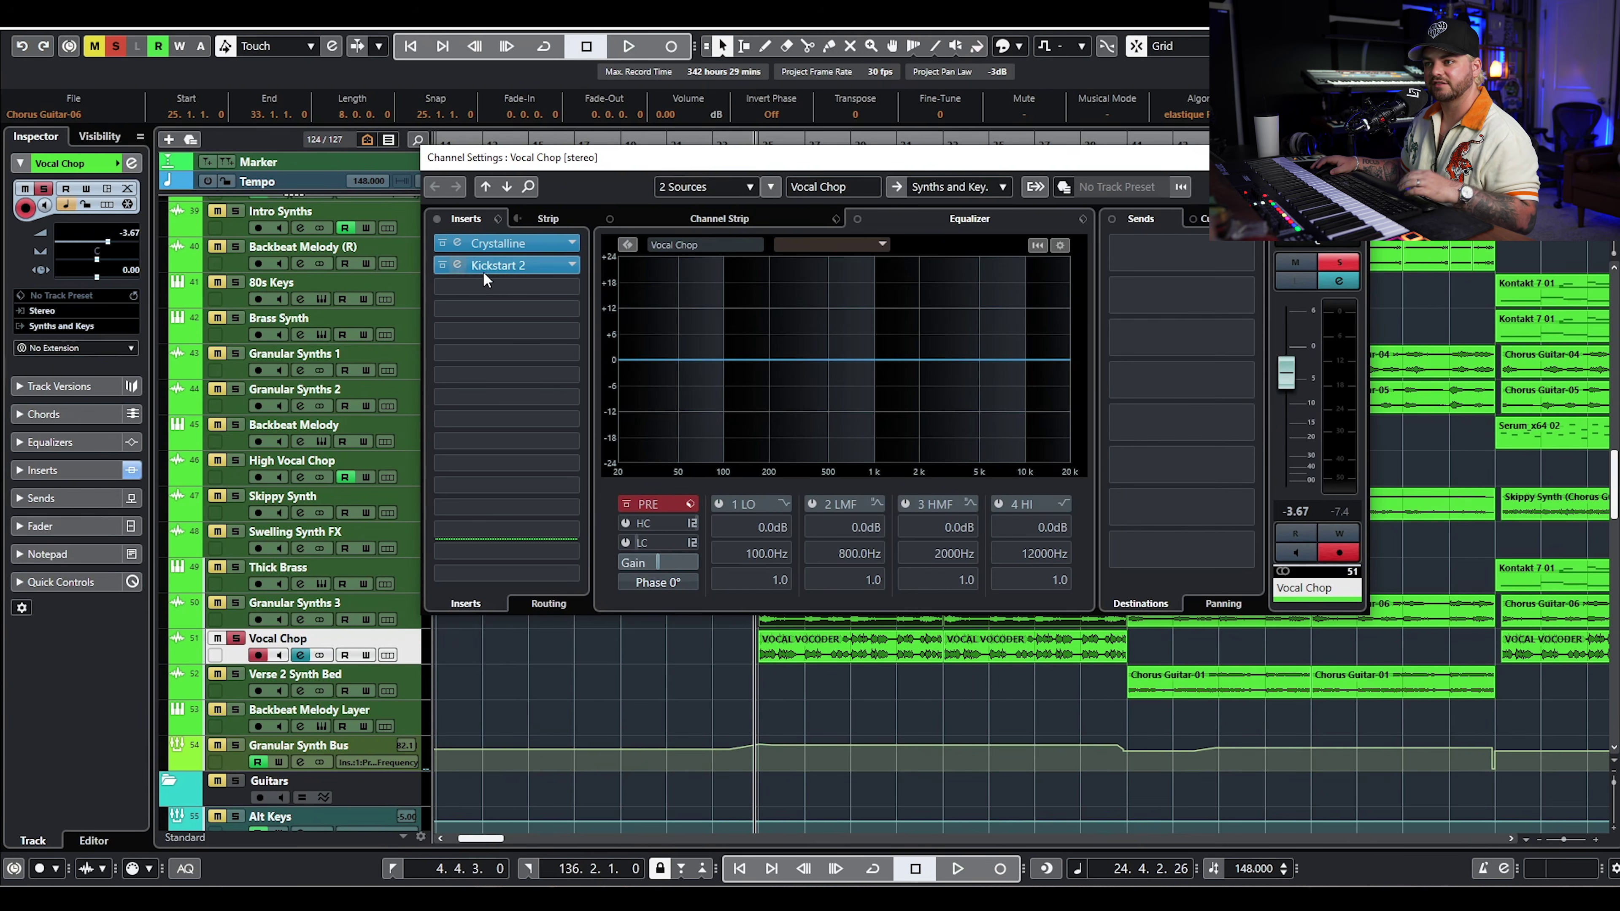
- Play the Vocal Chop while toggling the bypass of all its insert effects to compare the dry and processed sound
left_click(438, 220)
key("space")
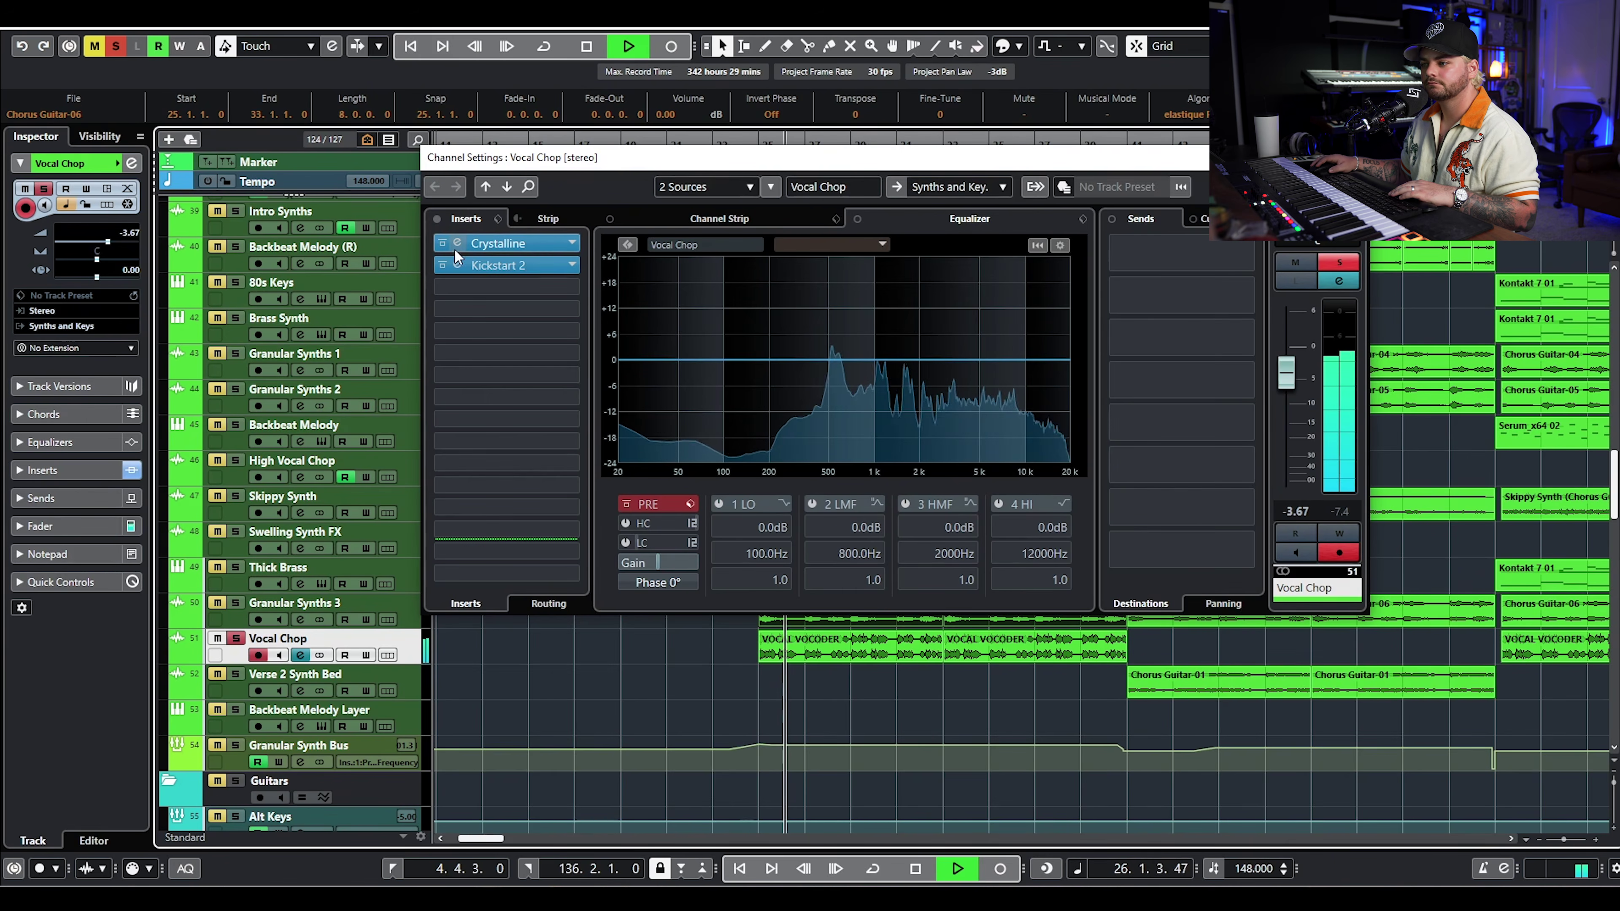
left_click(439, 218)
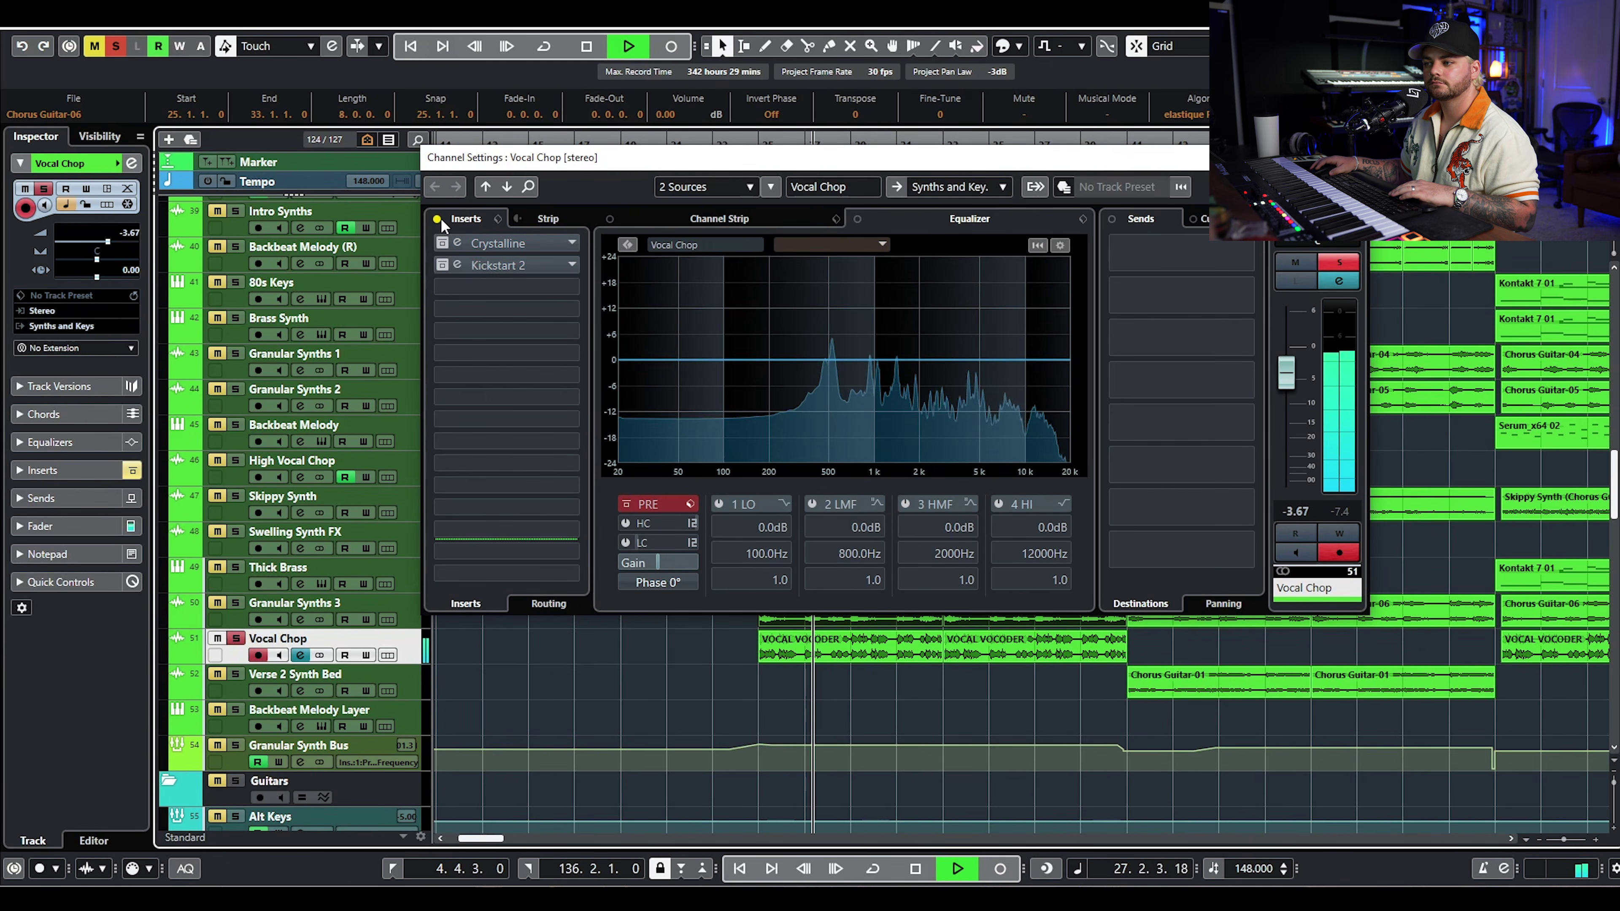
- Inspect the Crystalline reverb on the Vocal Chop, stop playback, and close the plug-in and channel windows
left_click(483, 242)
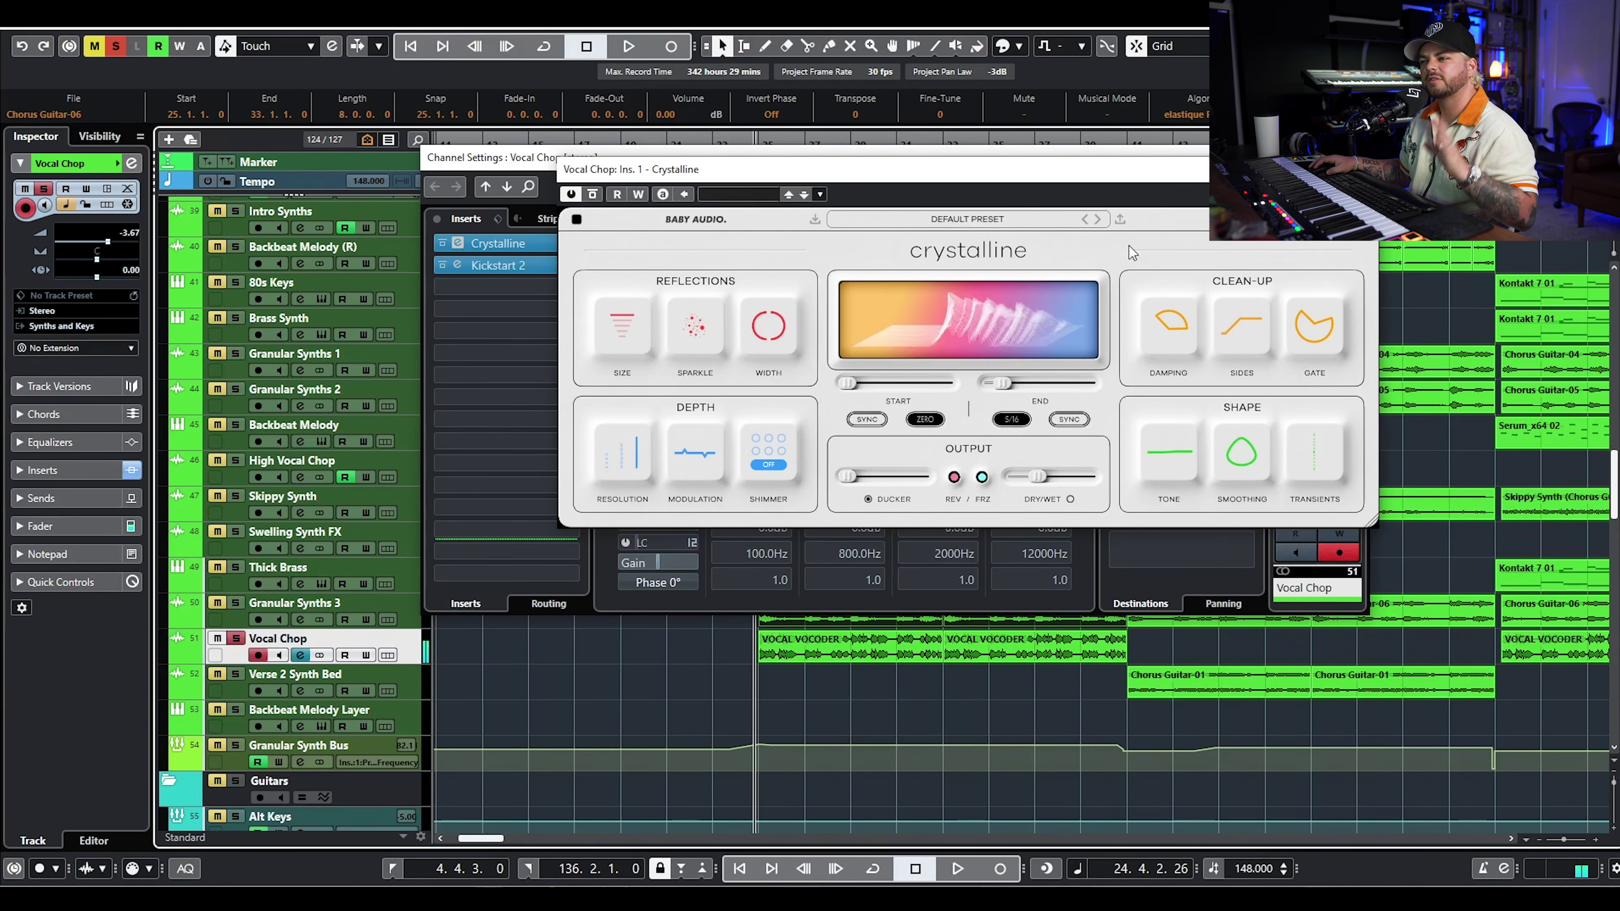
key("space")
left_click(1368, 169)
key("e")
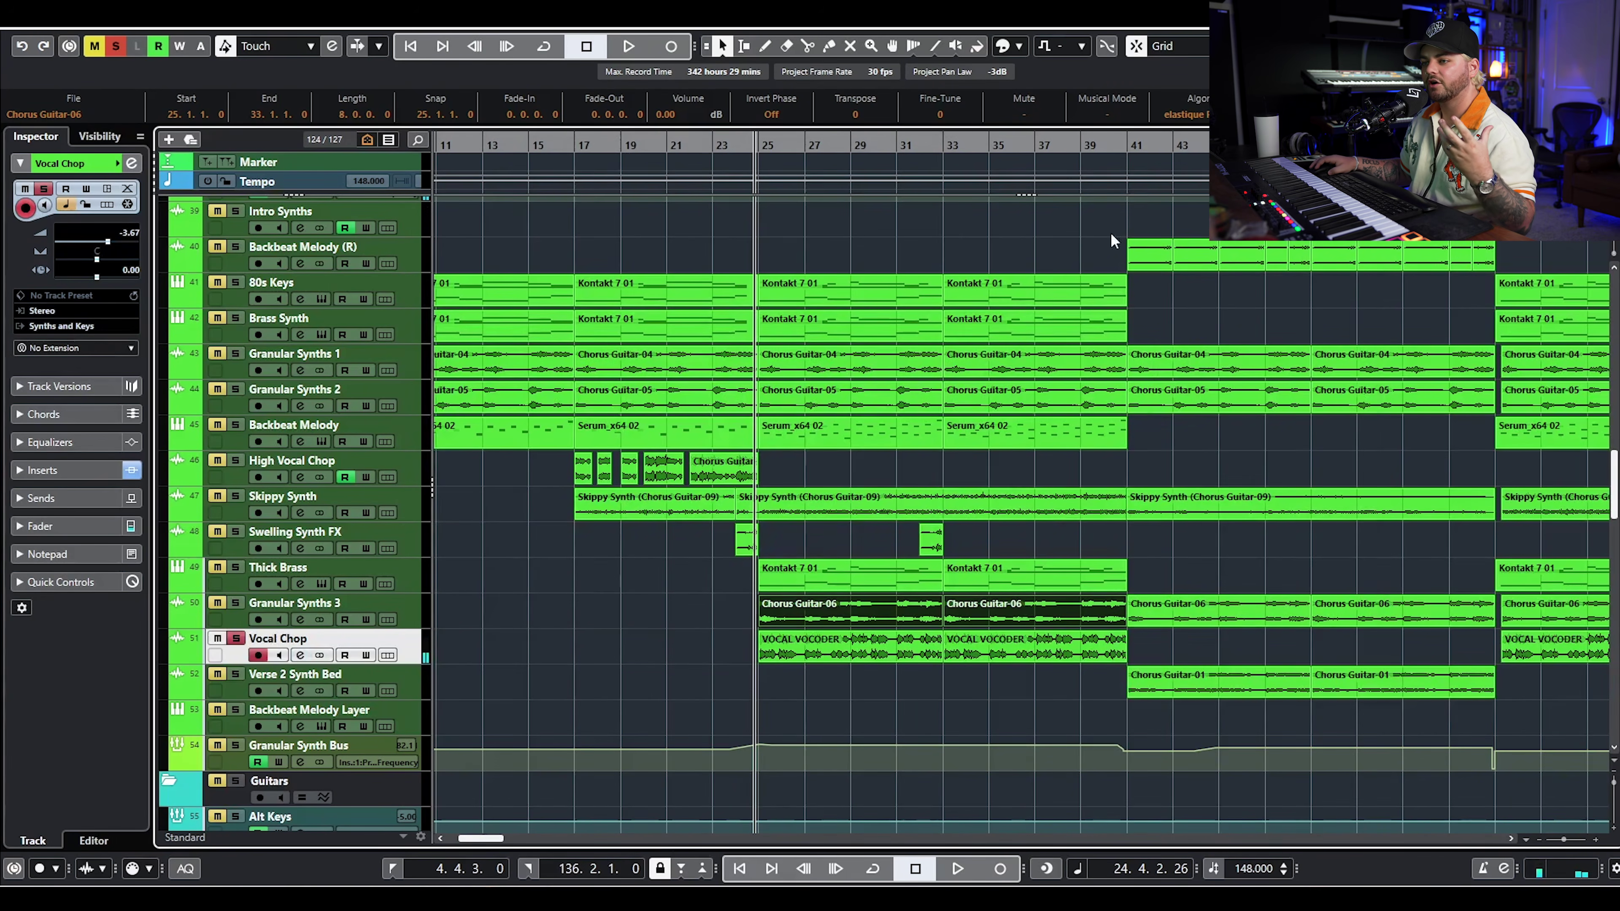
- Unsolo the Vocal Chop track and mute the LEAD Vocals folder
left_click(235, 639)
scroll(902, 463, "up", 10)
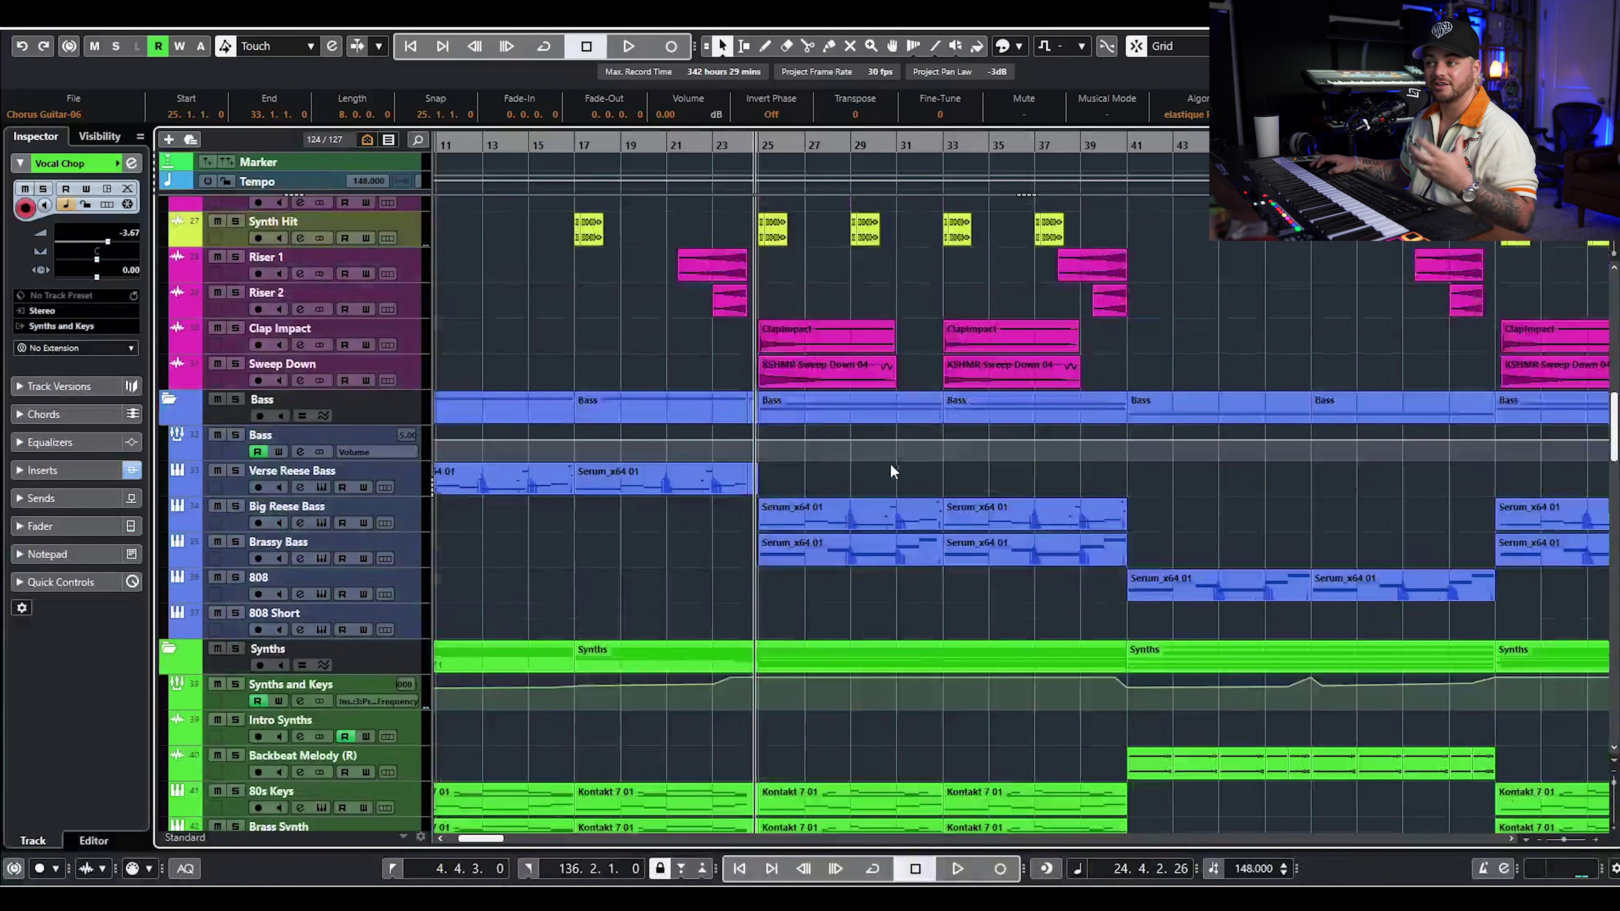
scroll(895, 483, "down", 12)
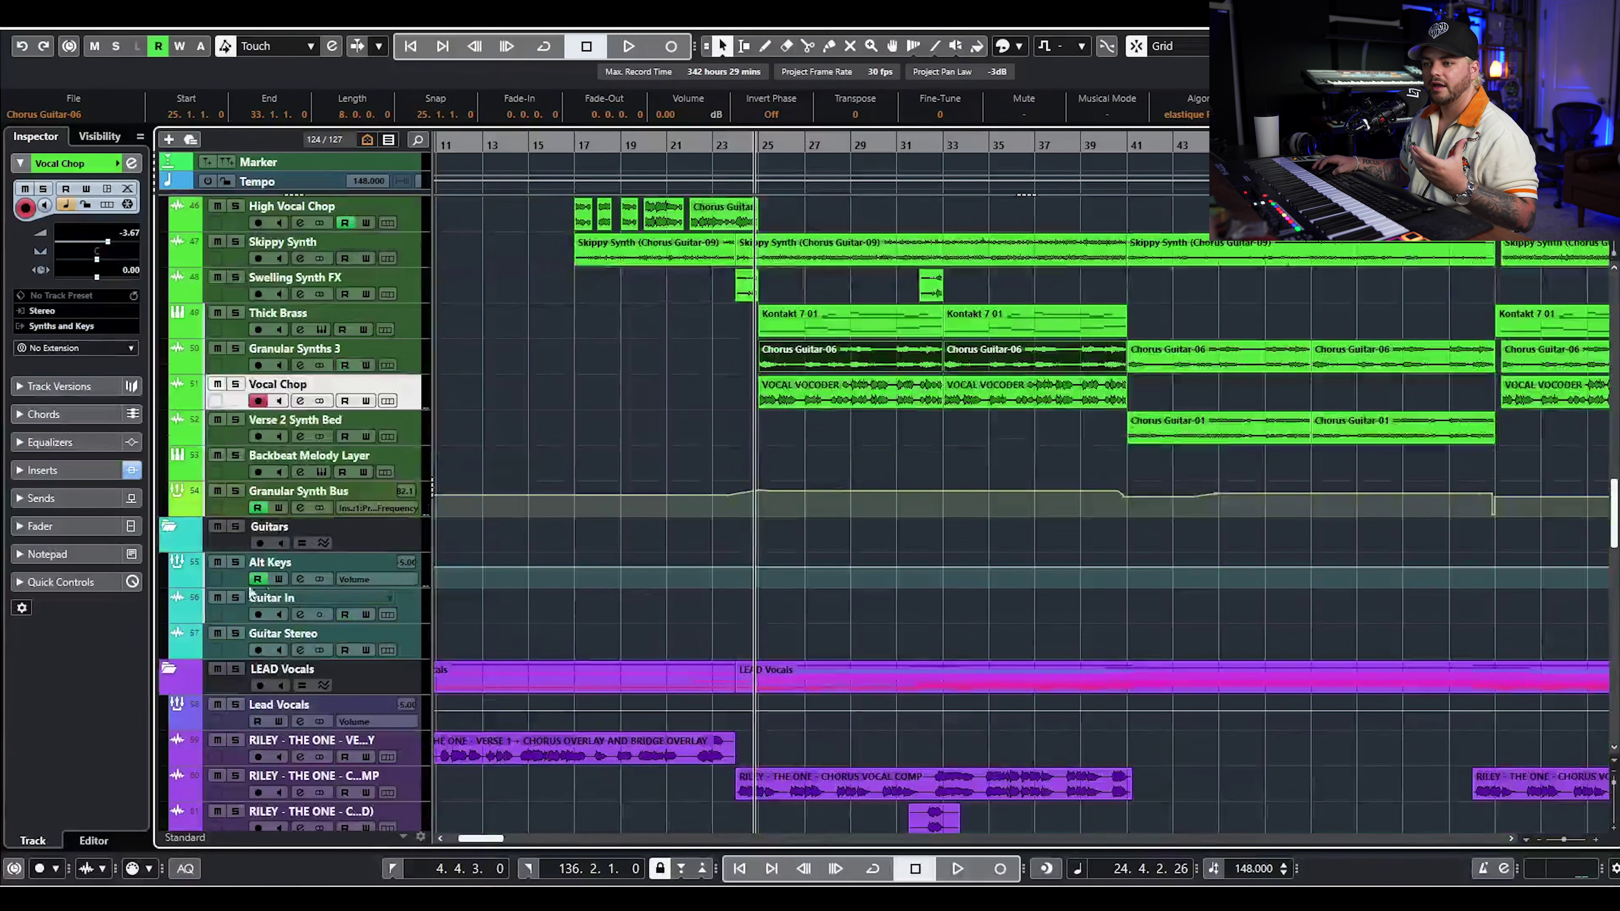
left_click(205, 651)
left_click(218, 669)
scroll(765, 211, "up", 4)
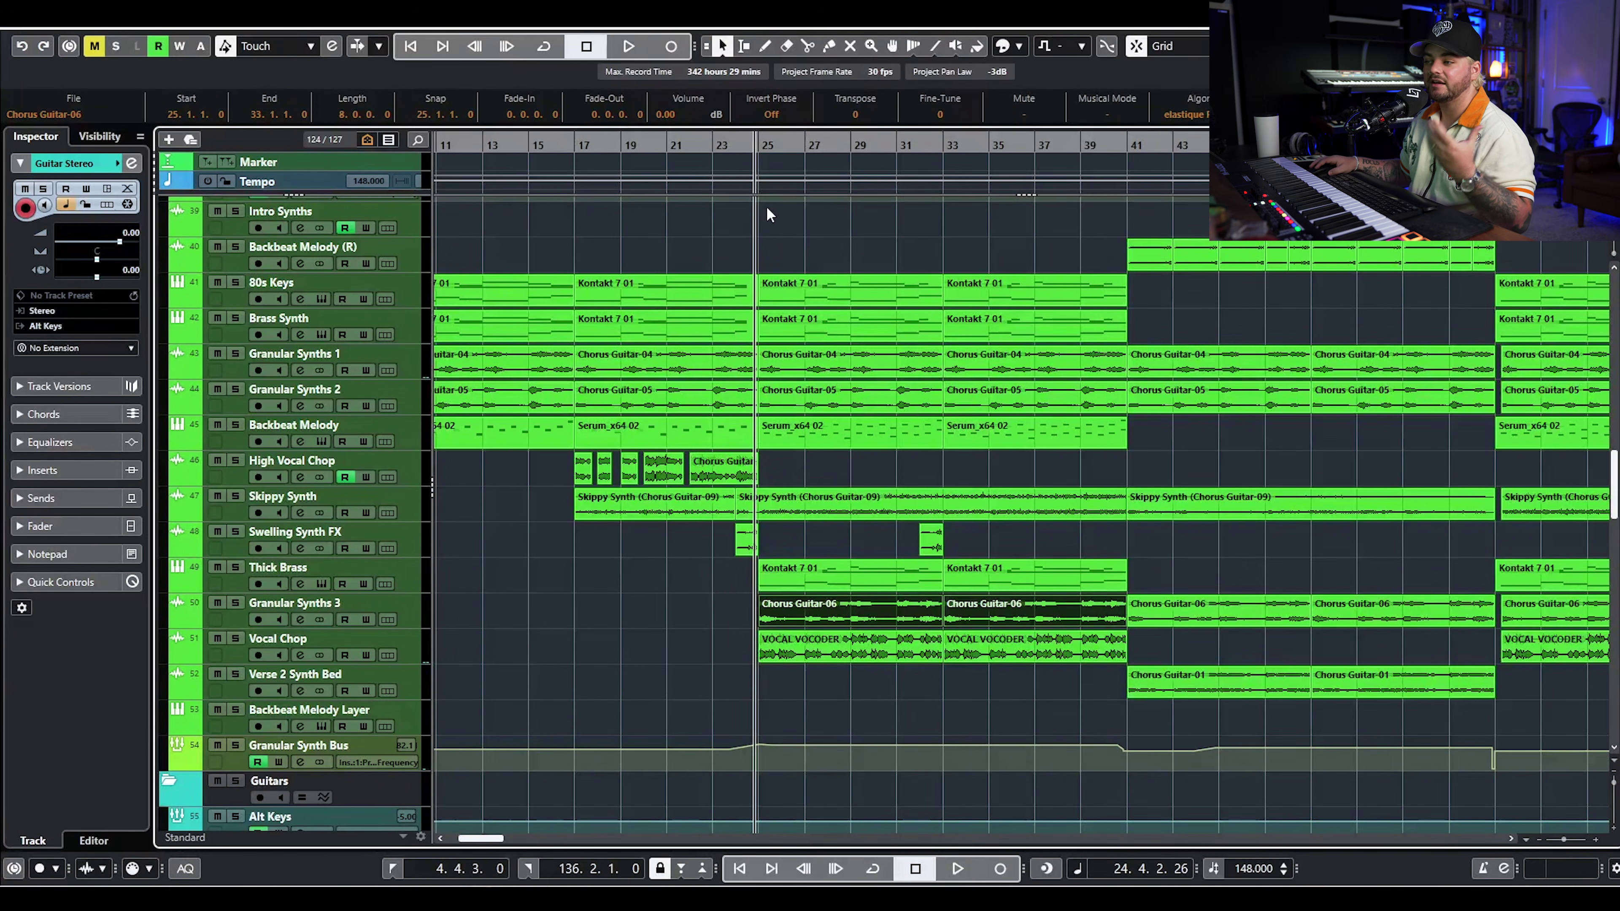
- Play the chorus from around bar 24 without lead vocals while examining the synth, drum, FX and bass tracks
key("space")
scroll(862, 326, "up", 5)
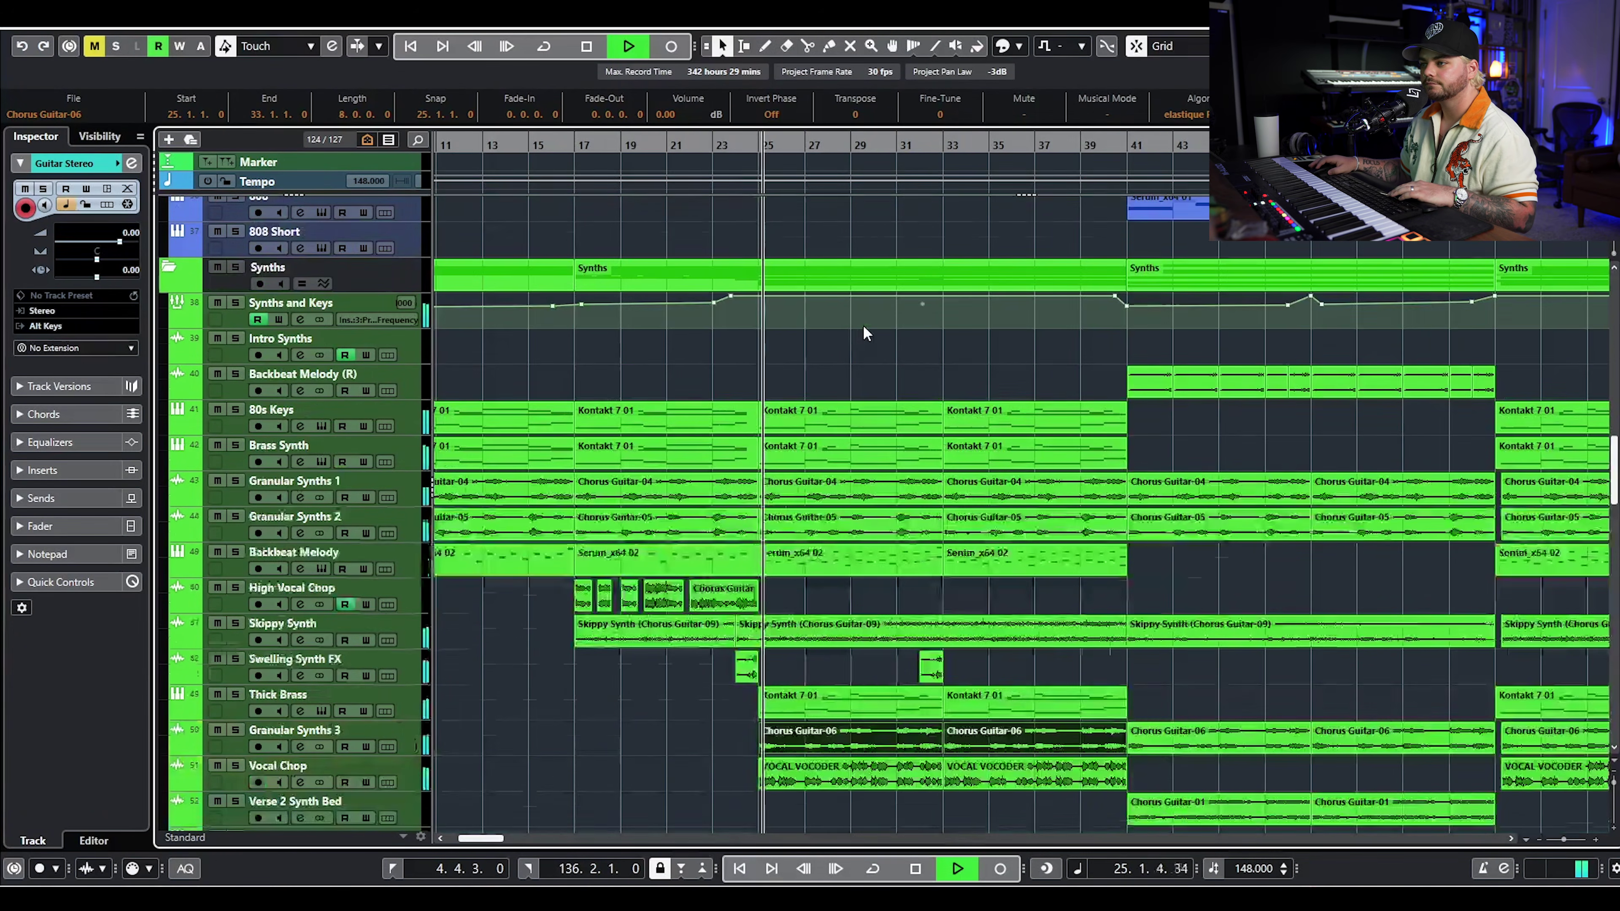
scroll(857, 331, "up", 20)
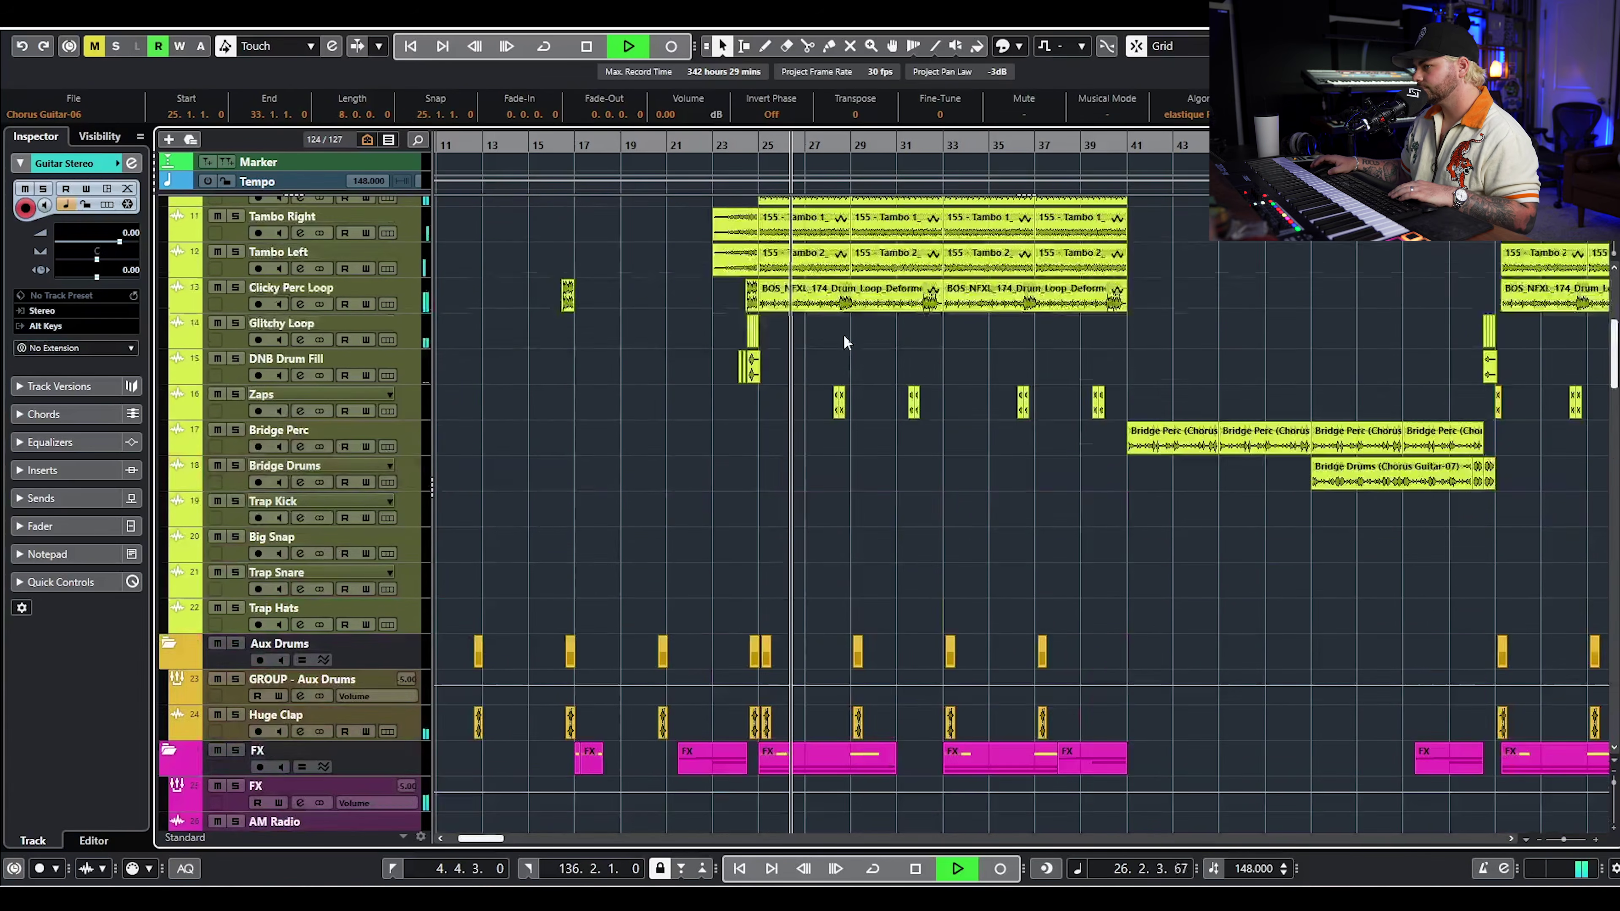
scroll(842, 338, "up", 3)
scroll(857, 367, "down", 20)
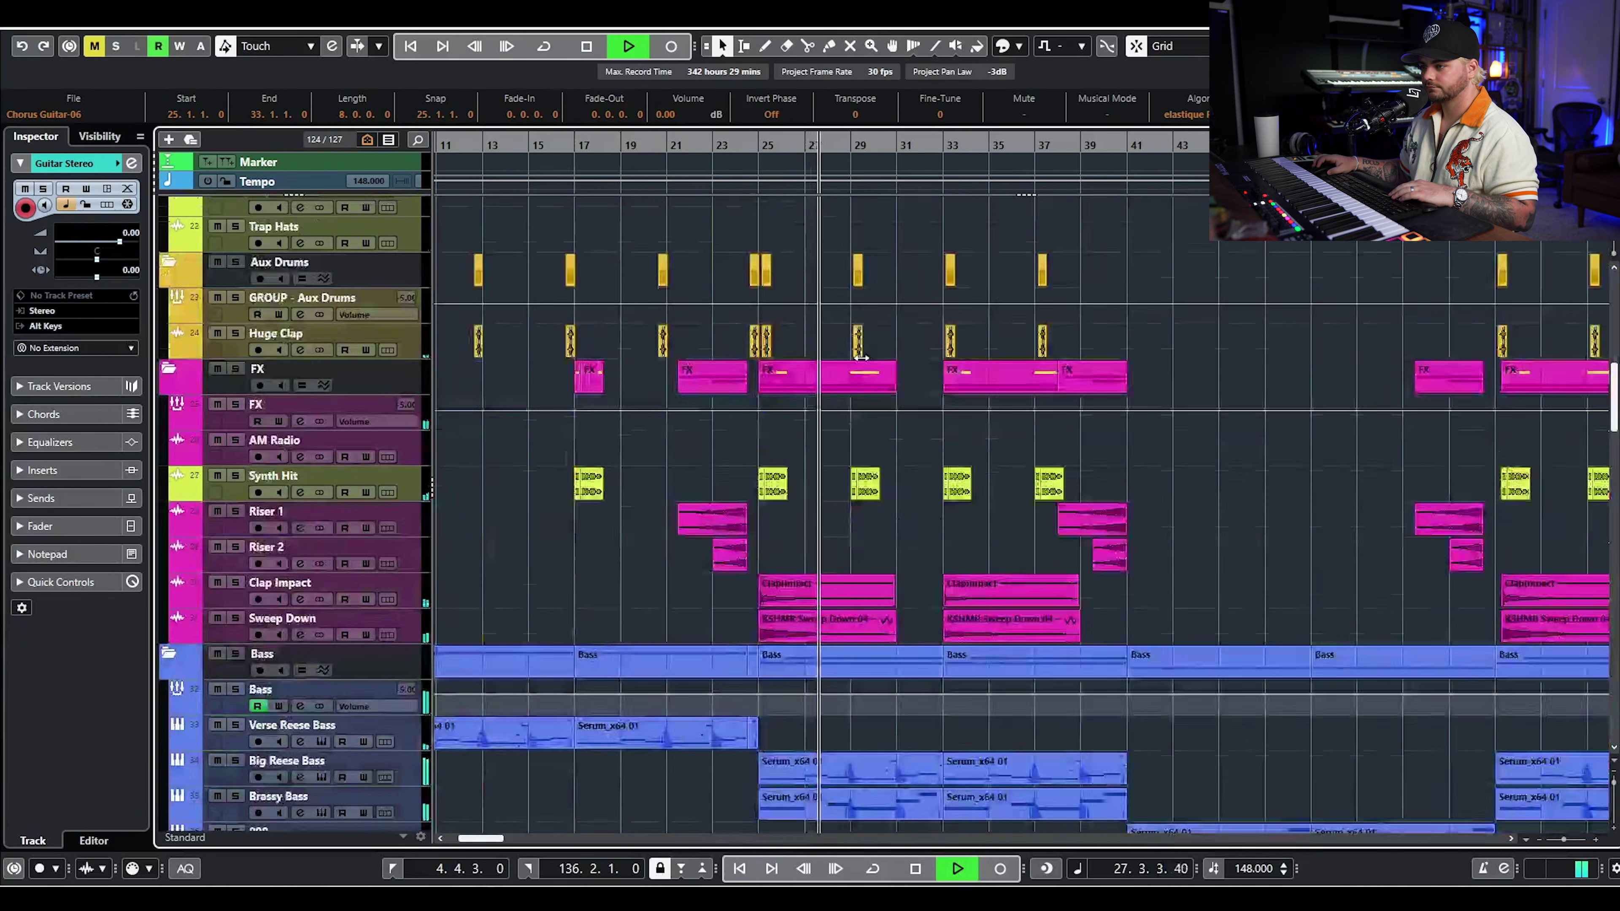
scroll(879, 358, "down", 5)
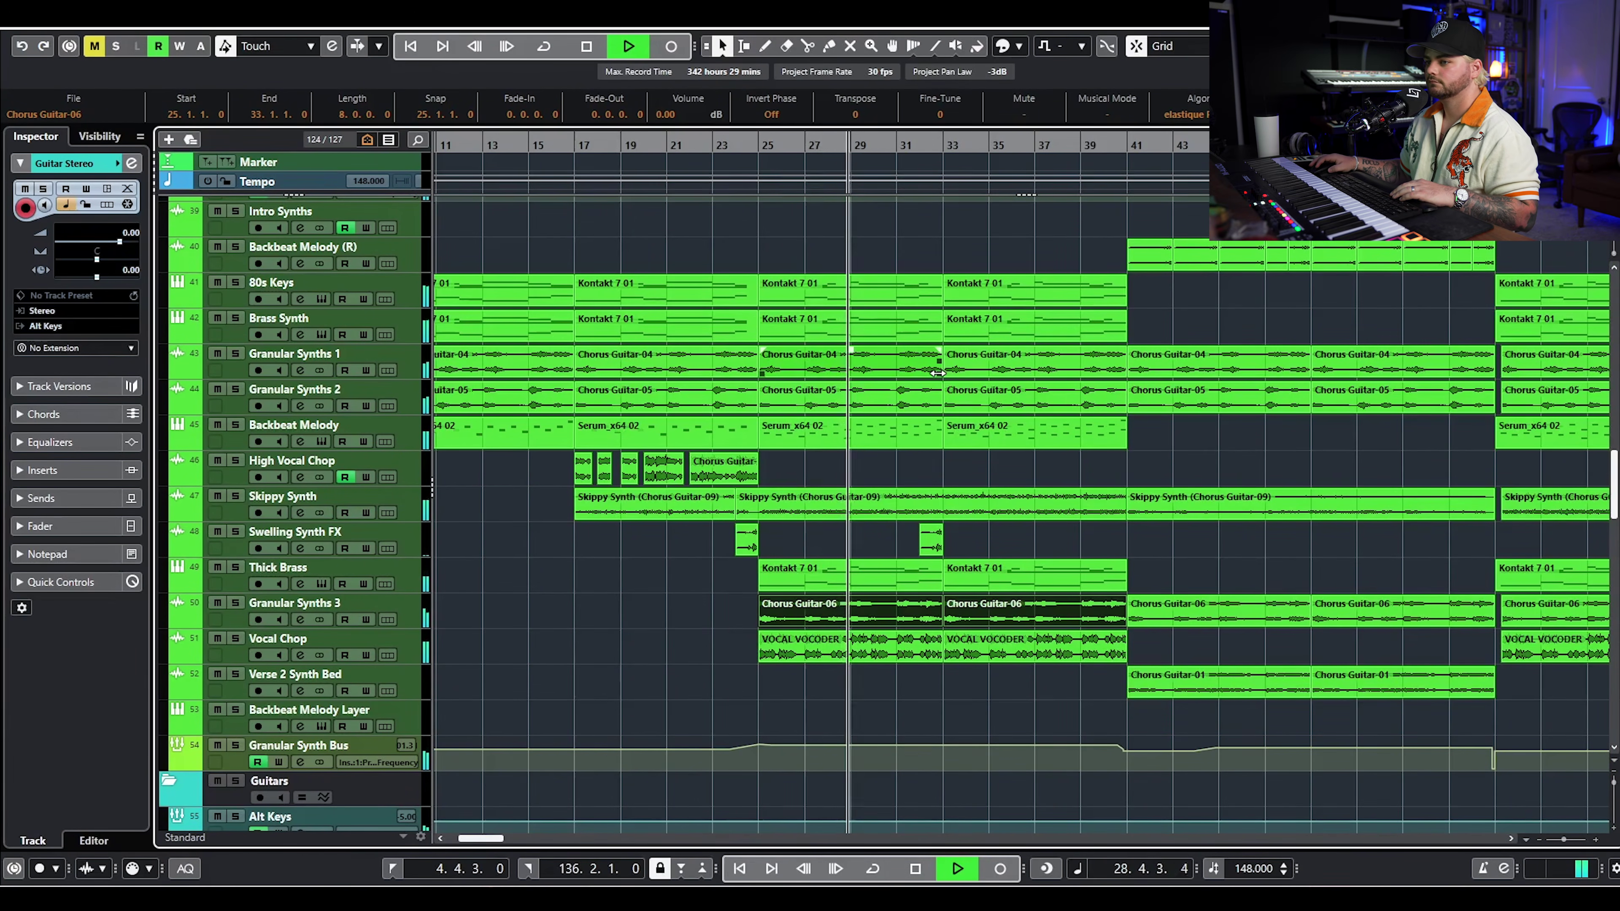
key("space")
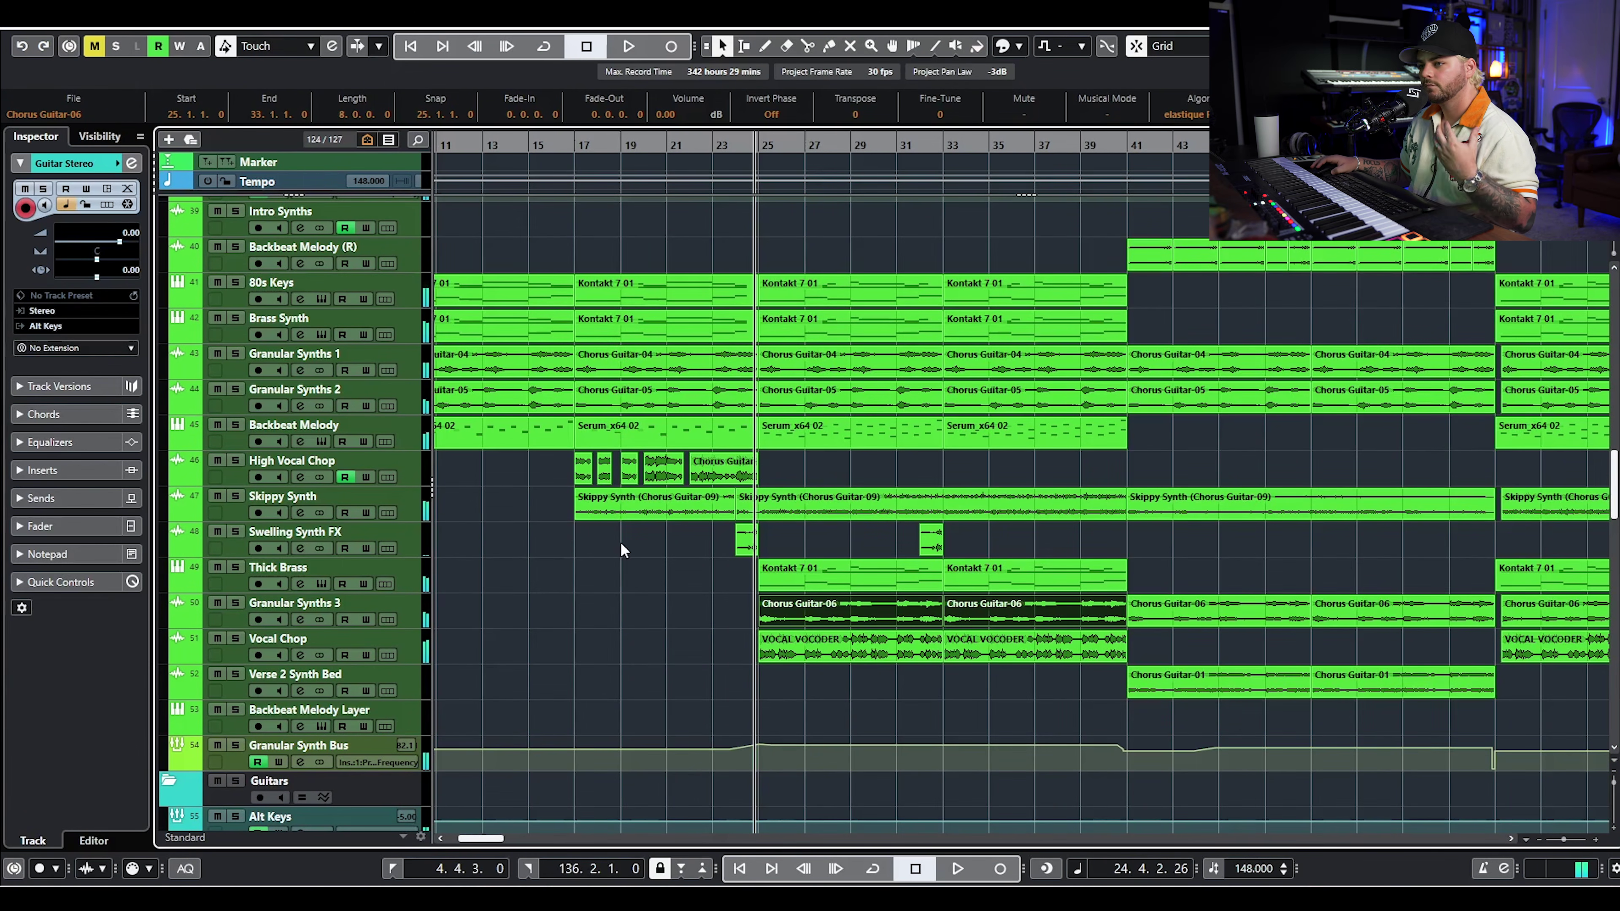
- Solo the Swelling Synth FX track and select its VOCAL VOCODER-02 event at bar 24
left_click(235, 531)
left_click(389, 548)
left_click(389, 547)
left_click(395, 546)
scroll(689, 556, "up", 5)
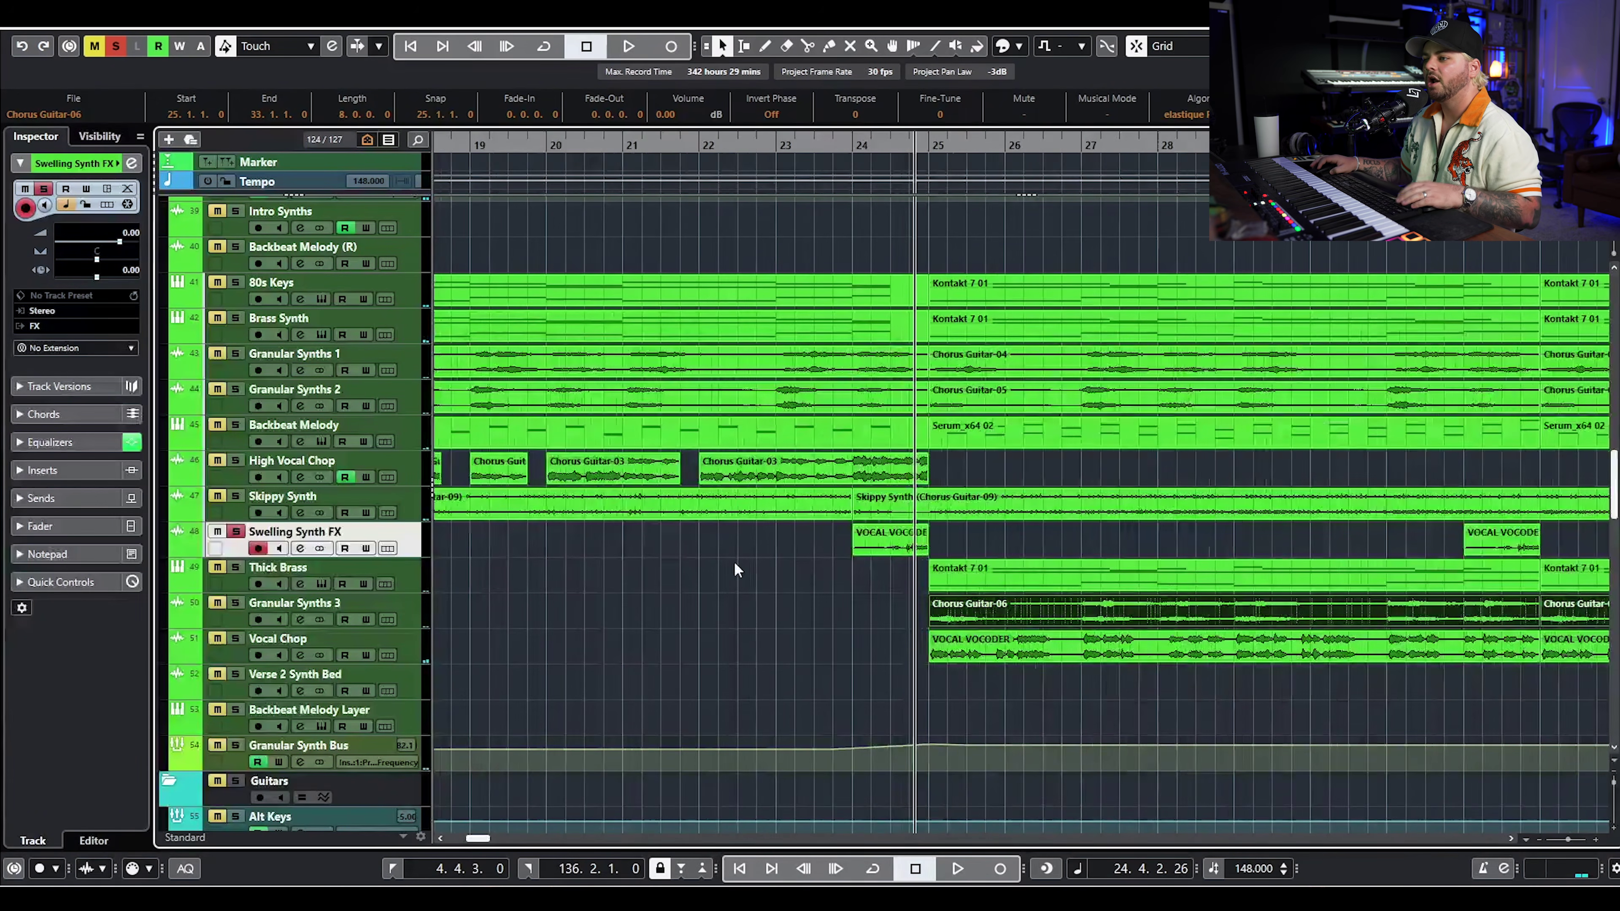
left_click(906, 542)
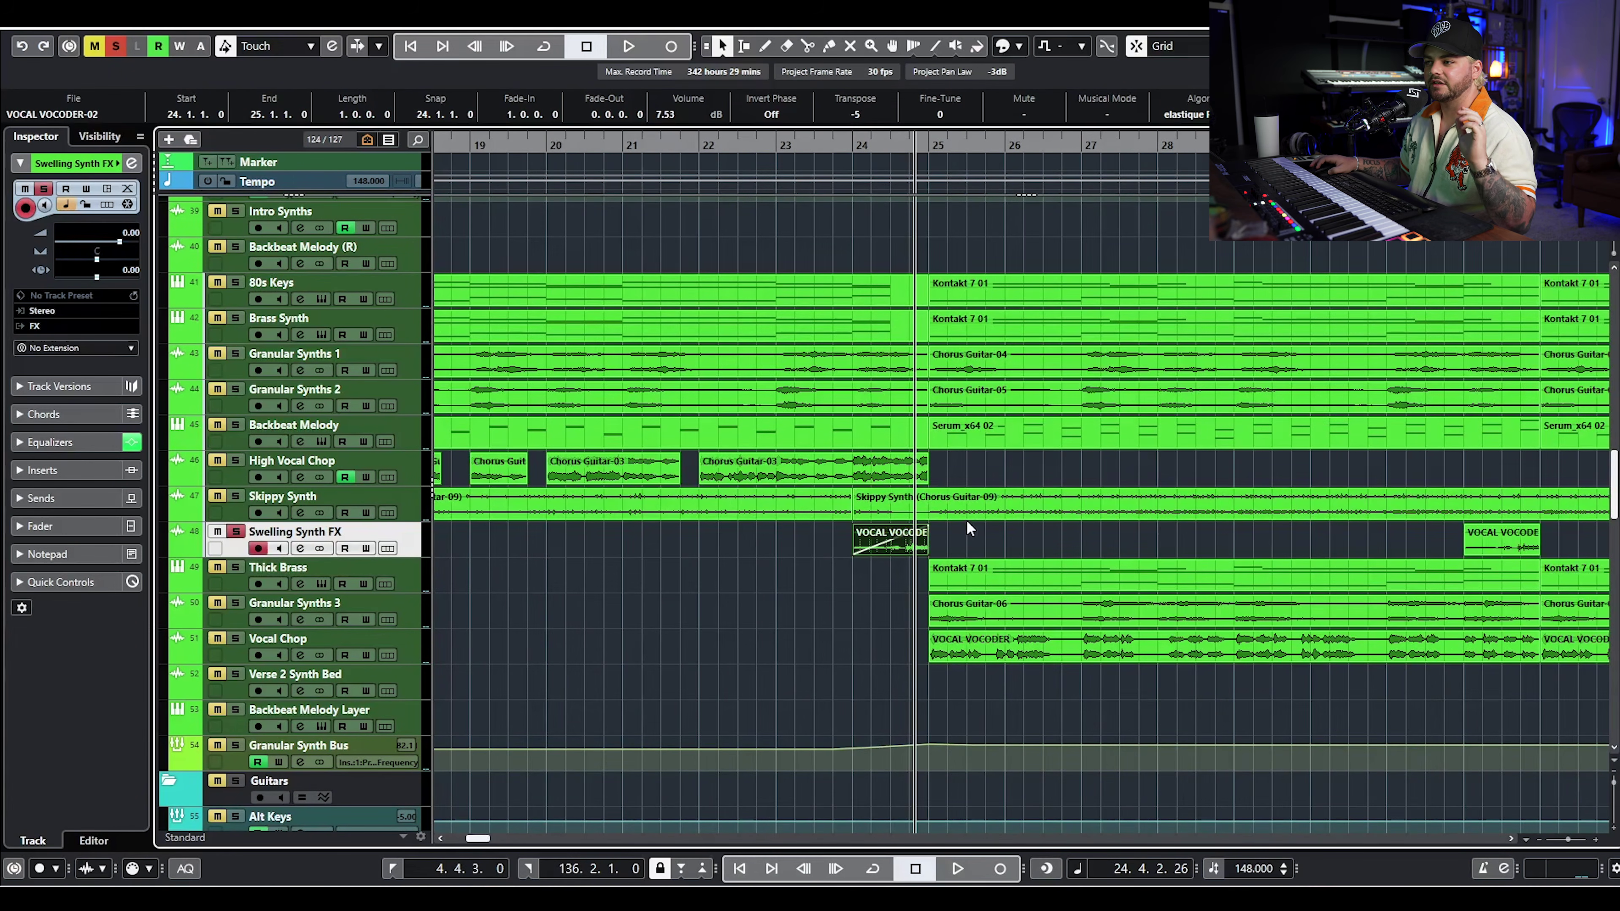
- Audition the selected swell event on its own, starting just before bar 24
left_click(849, 147)
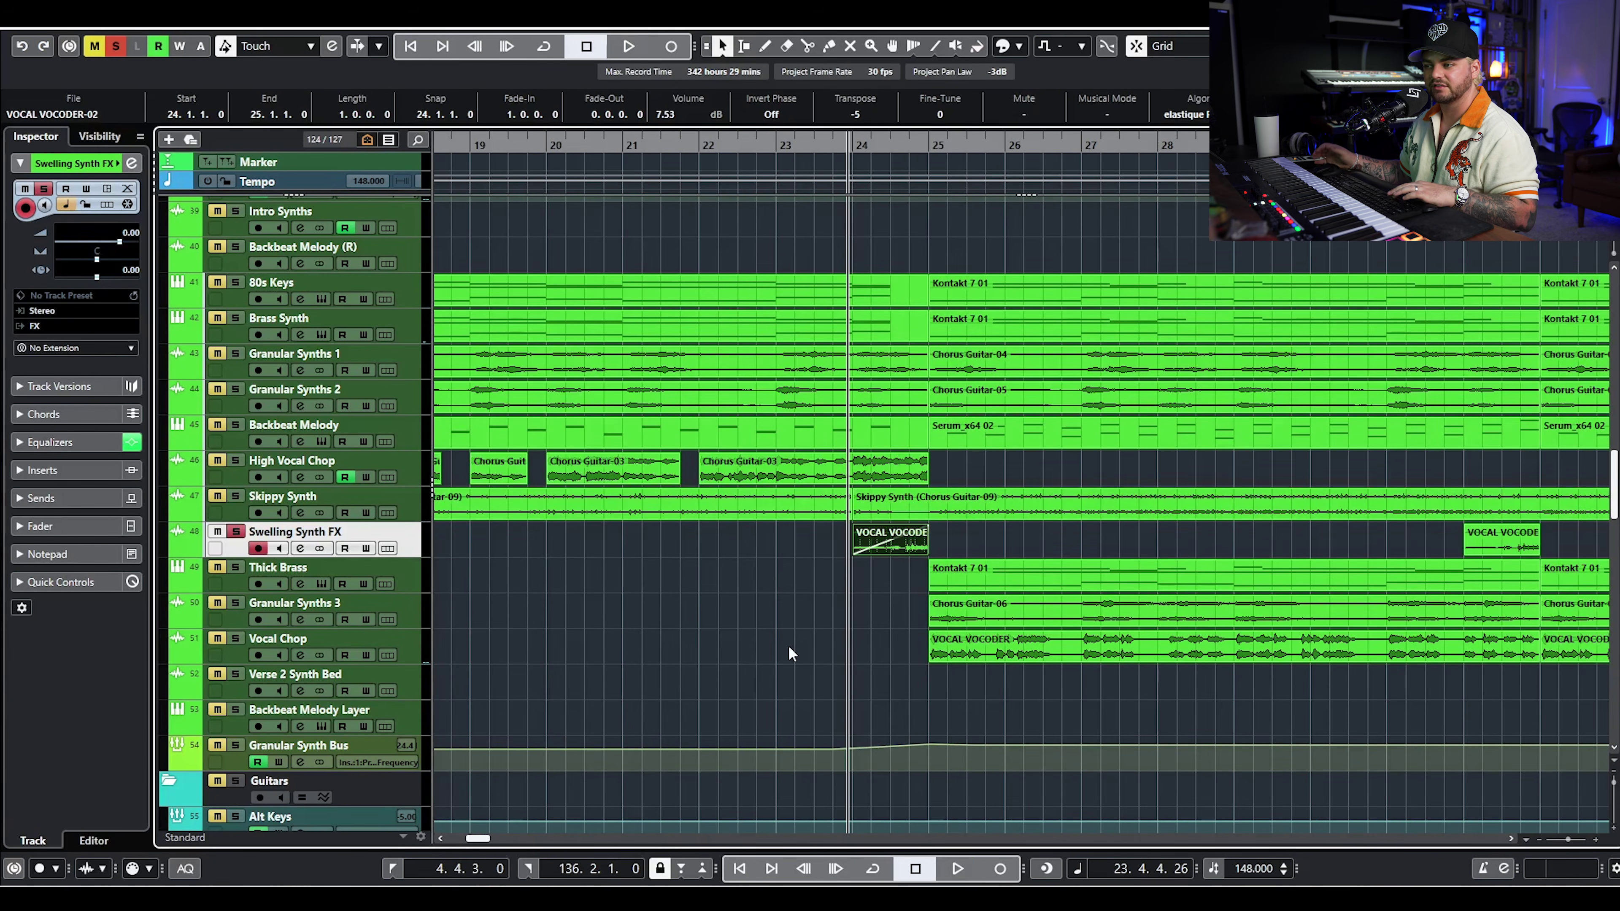
key("space")
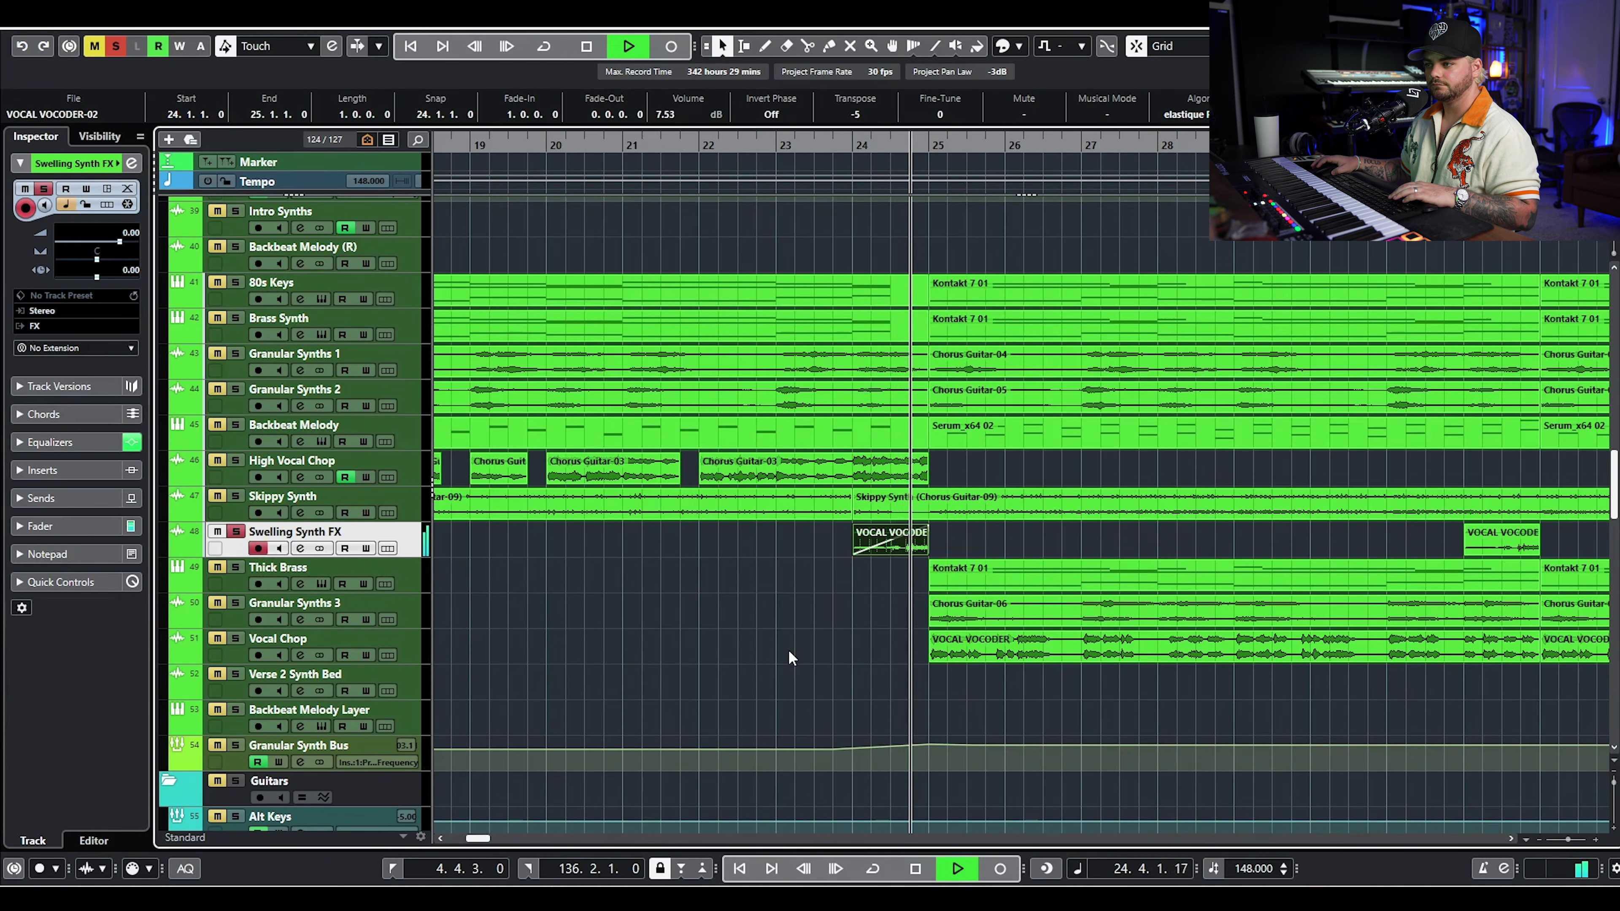
key("space")
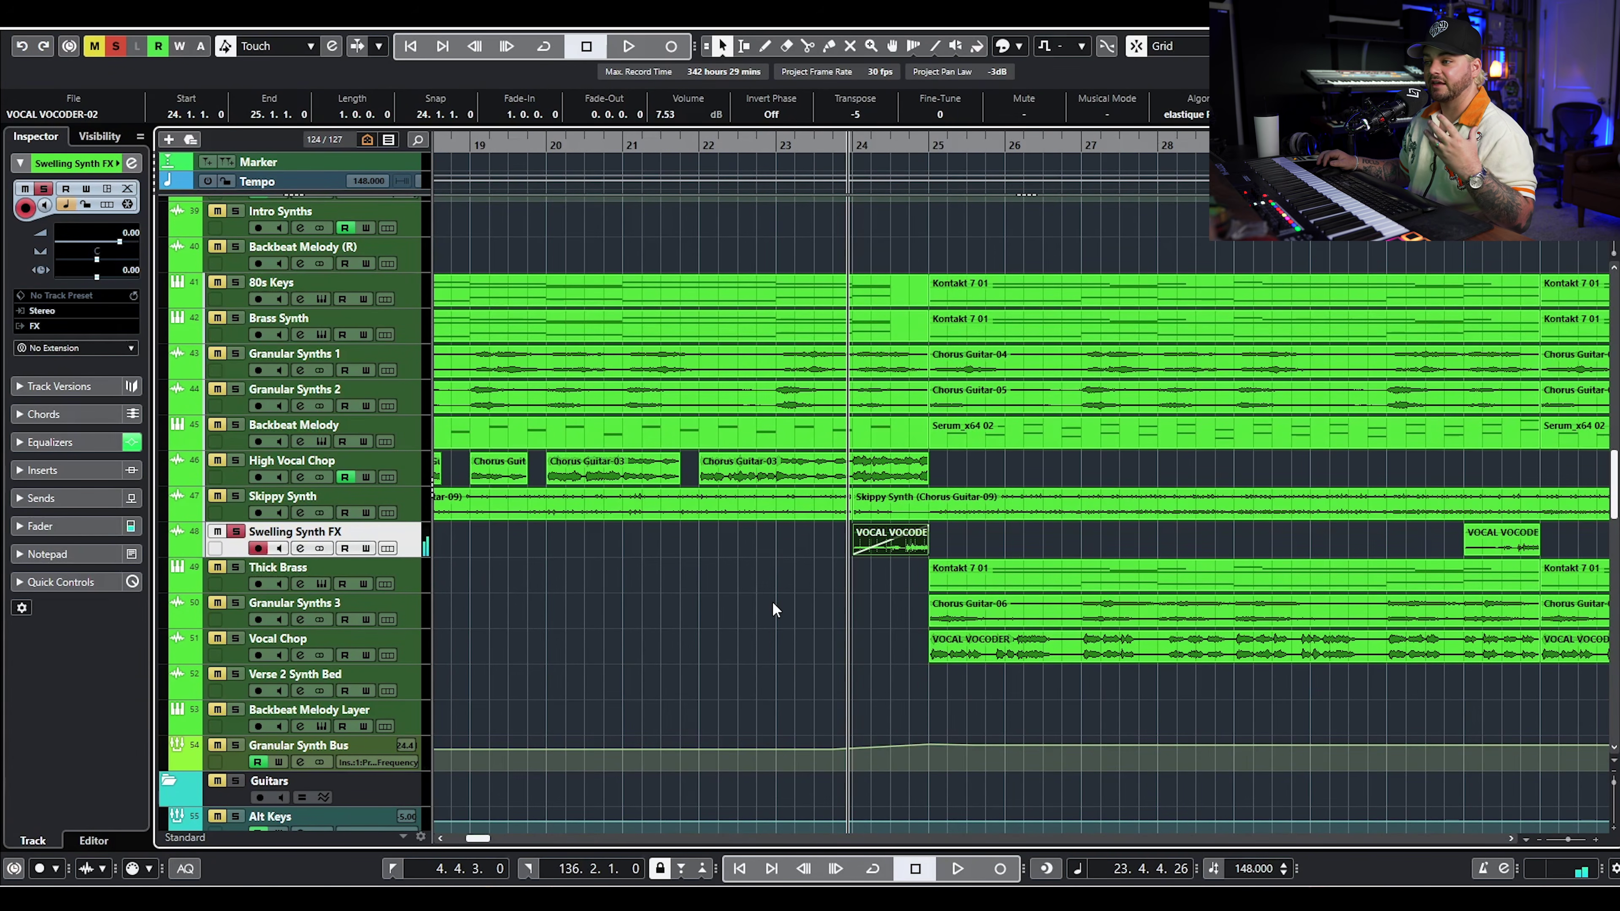
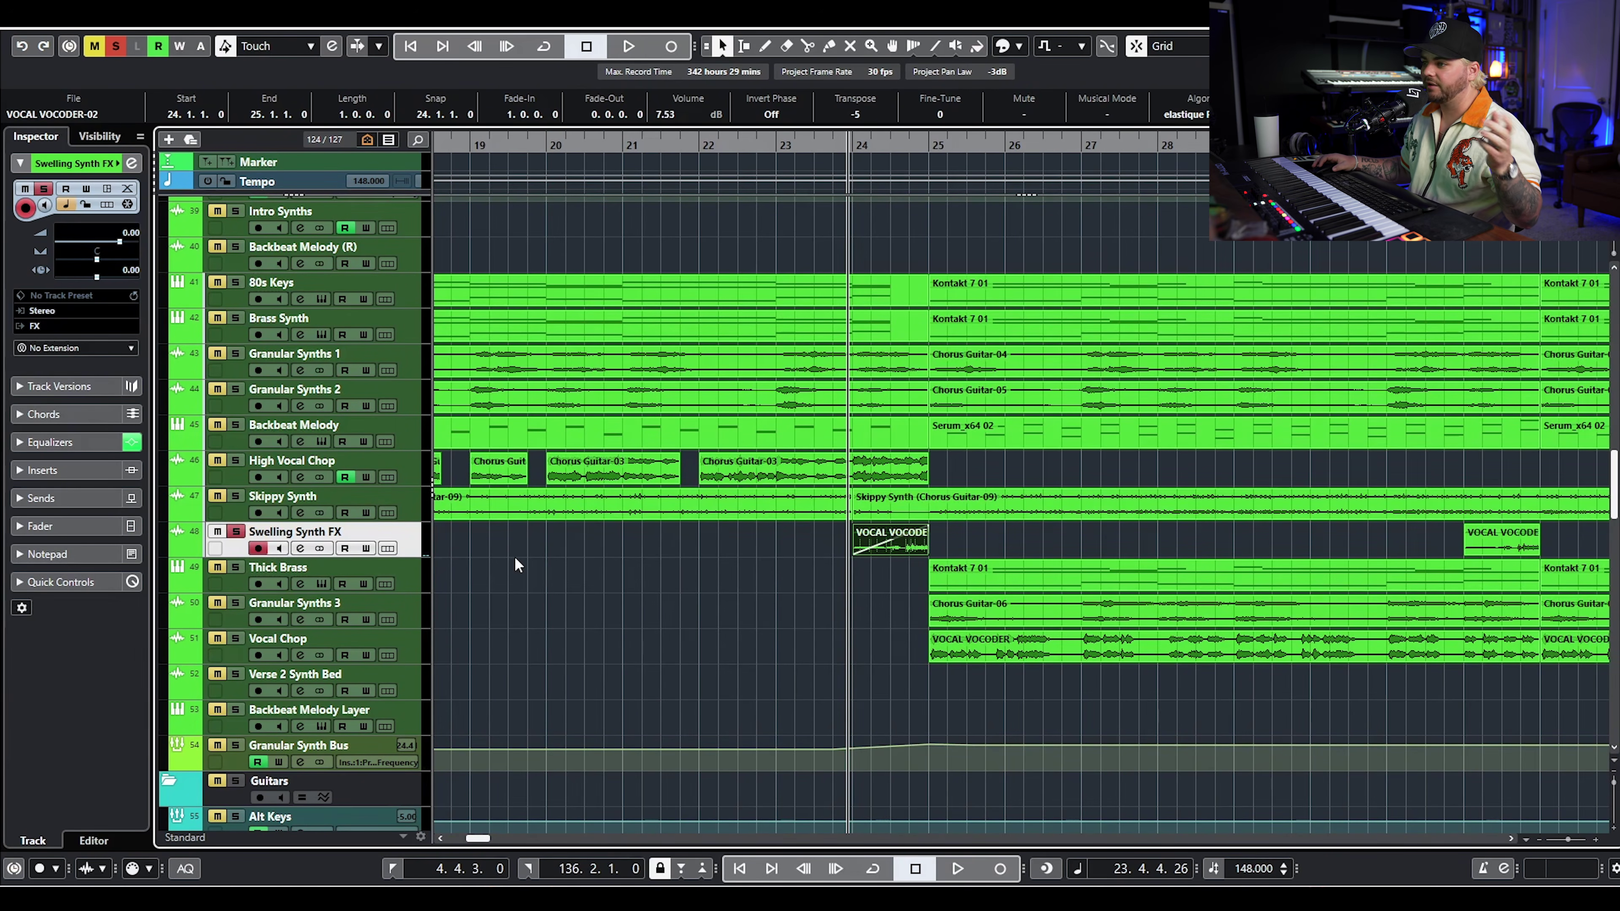
- Try to extend the end of the VOCAL VOCODER-02 event on Swelling Synth FX to about bar 28
scroll(689, 571, "down", 2)
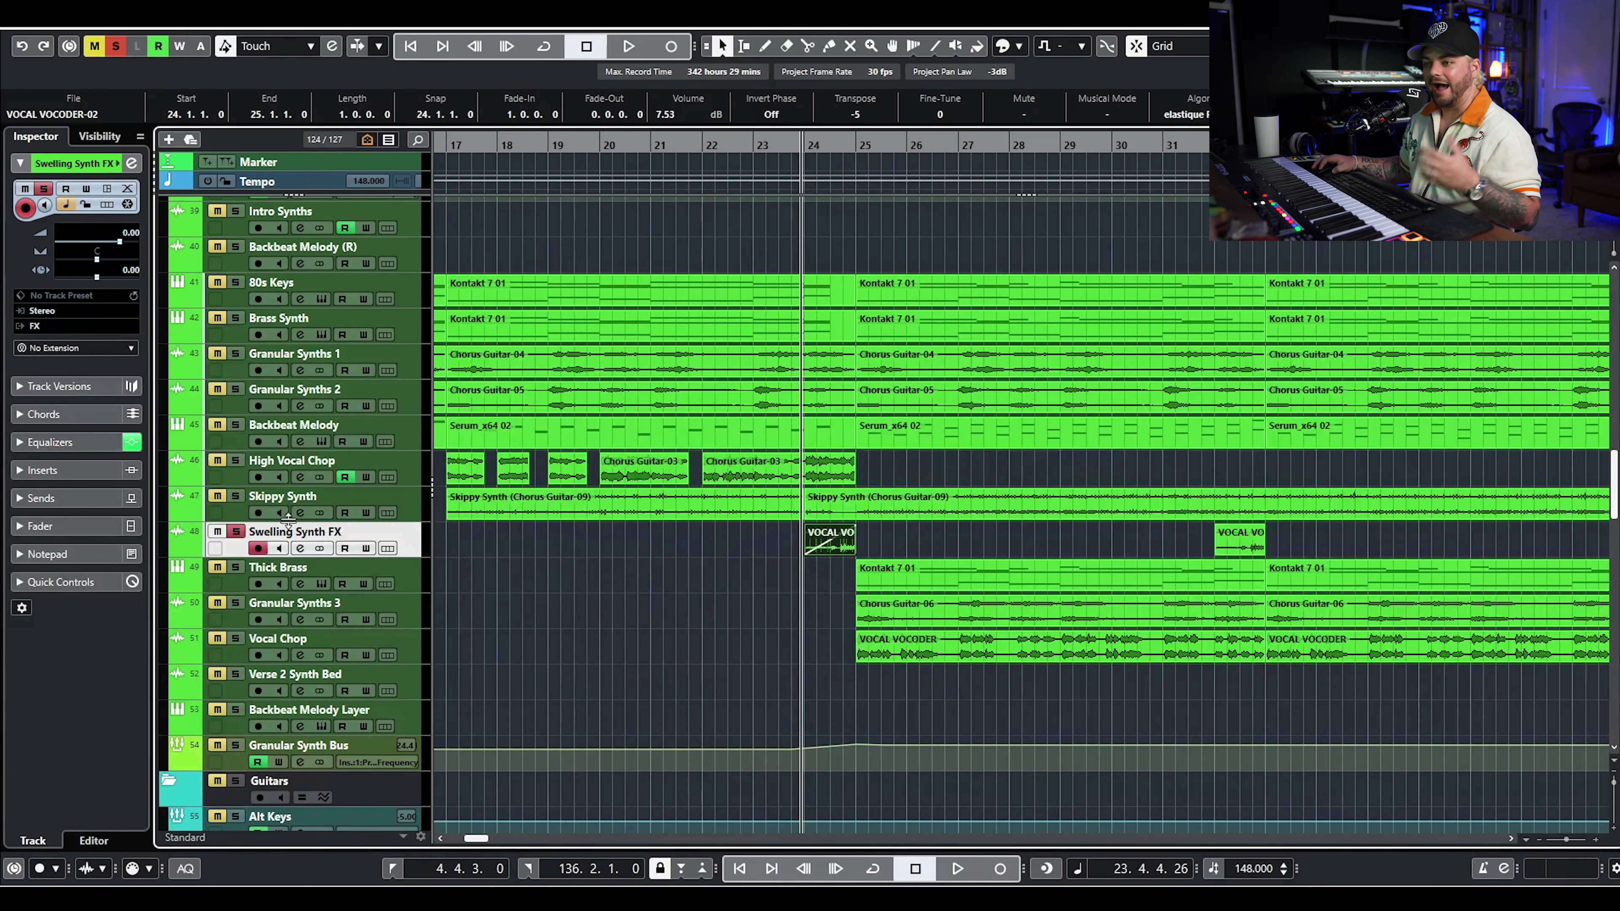
left_click(305, 546)
left_click(305, 546)
scroll(657, 554, "up", 1)
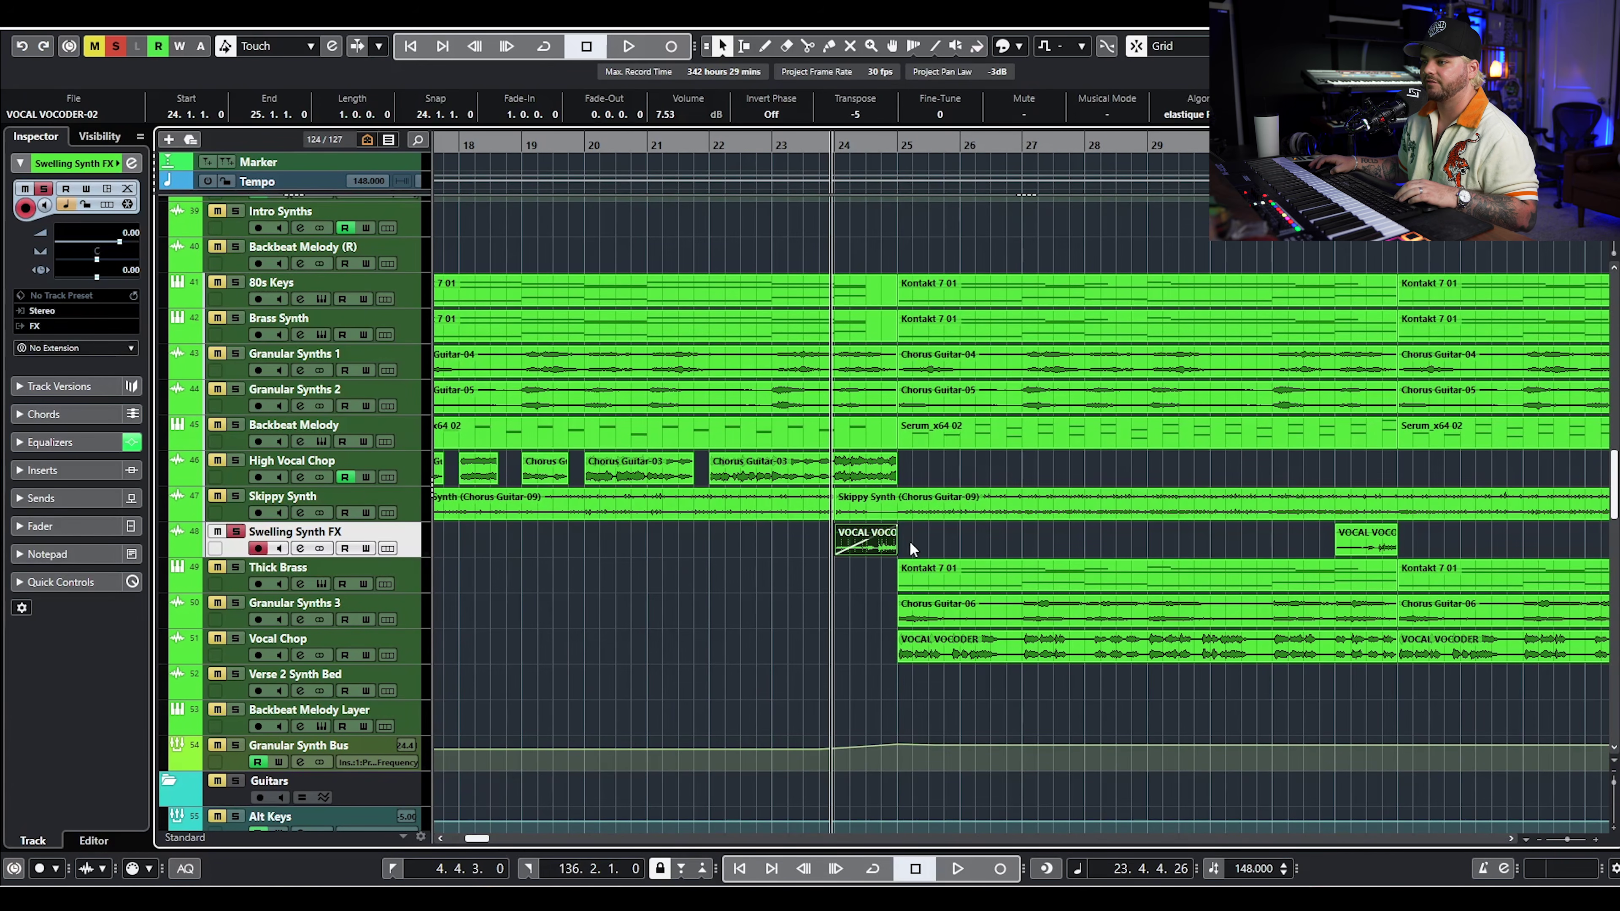
left_click_drag(896, 549, 1108, 532)
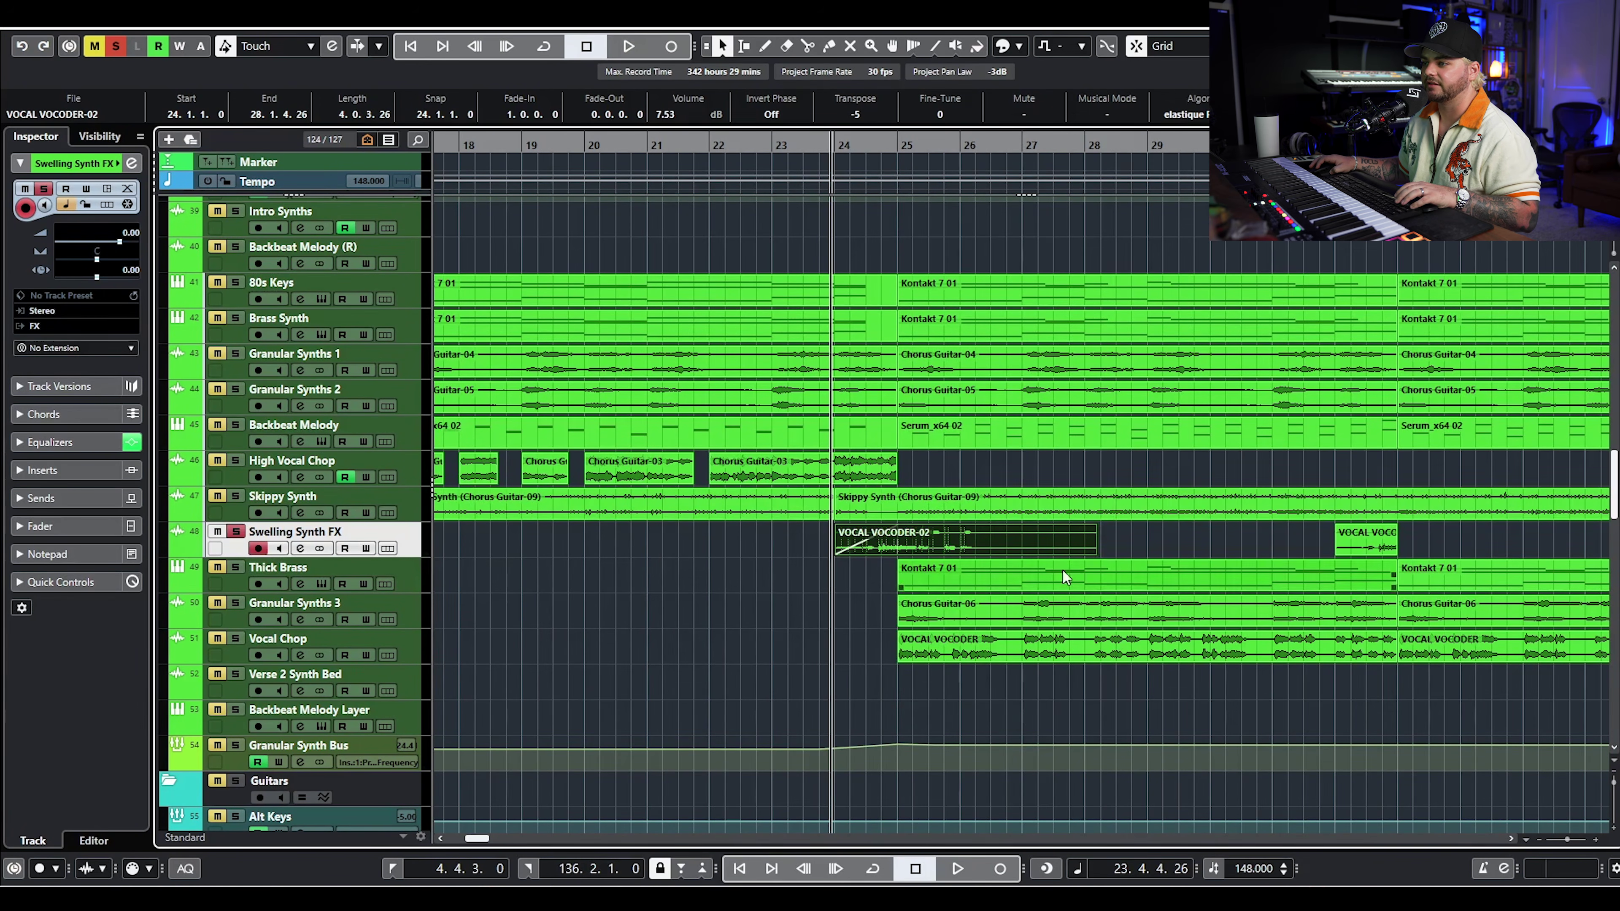
key("ctrl+z")
- Replay the Swelling Synth FX event from just before bar 24 and clear the track's solo
scroll(714, 585, "down", 3)
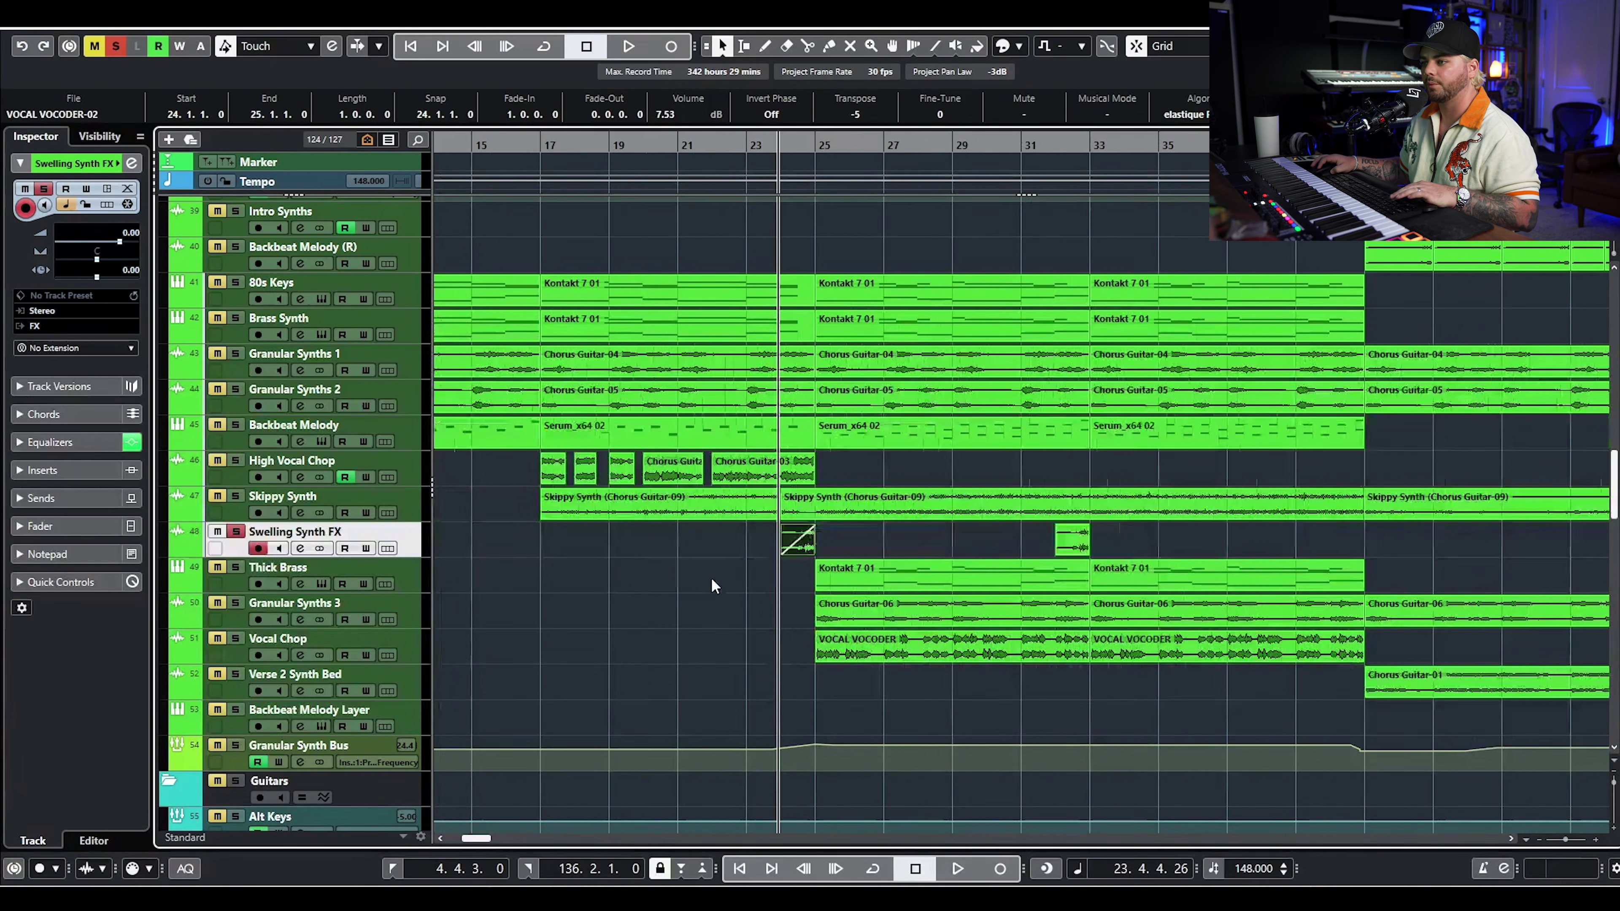
key("space")
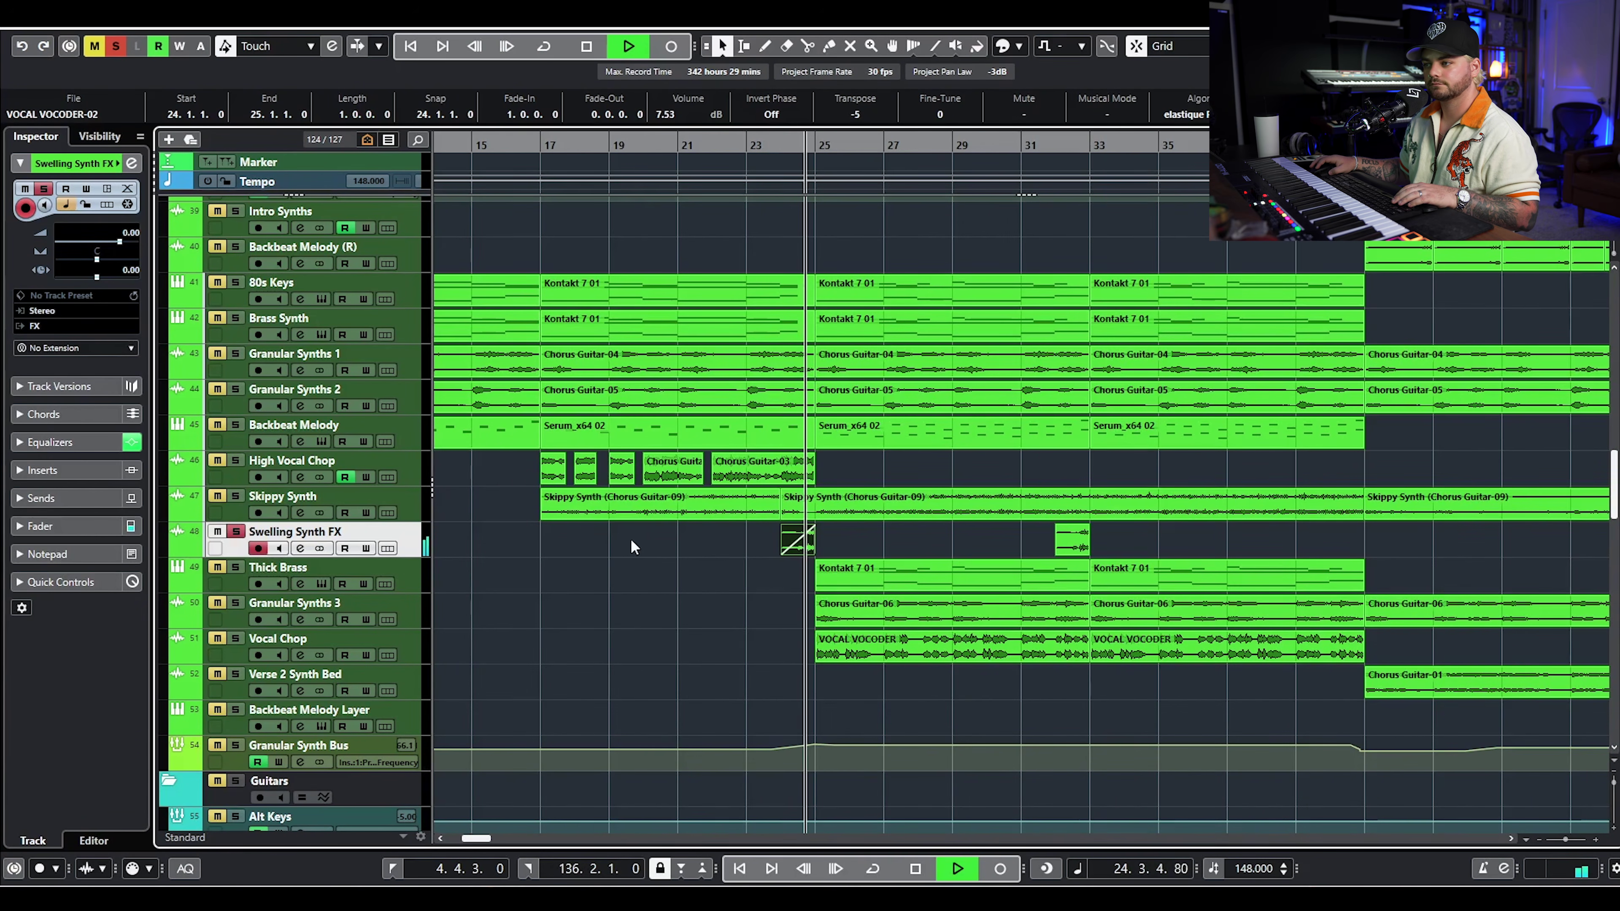
key("space")
left_click(116, 46)
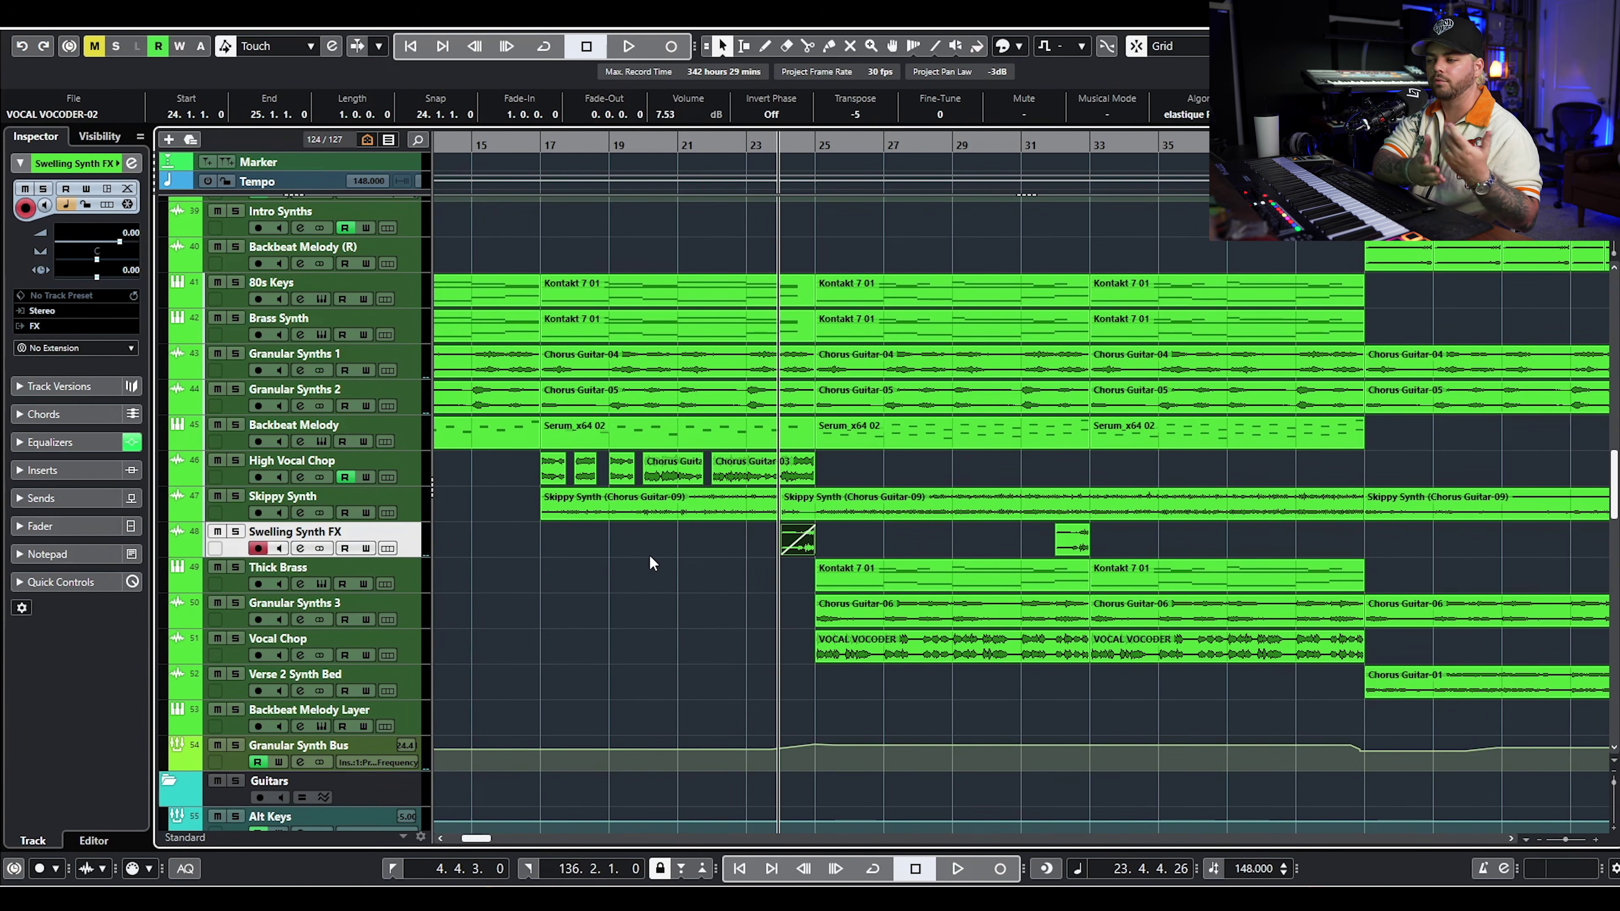
- Solo the LEAD Vocals folder and select the chorus vocal comp event starting at bar 24
scroll(653, 575, "down", 10)
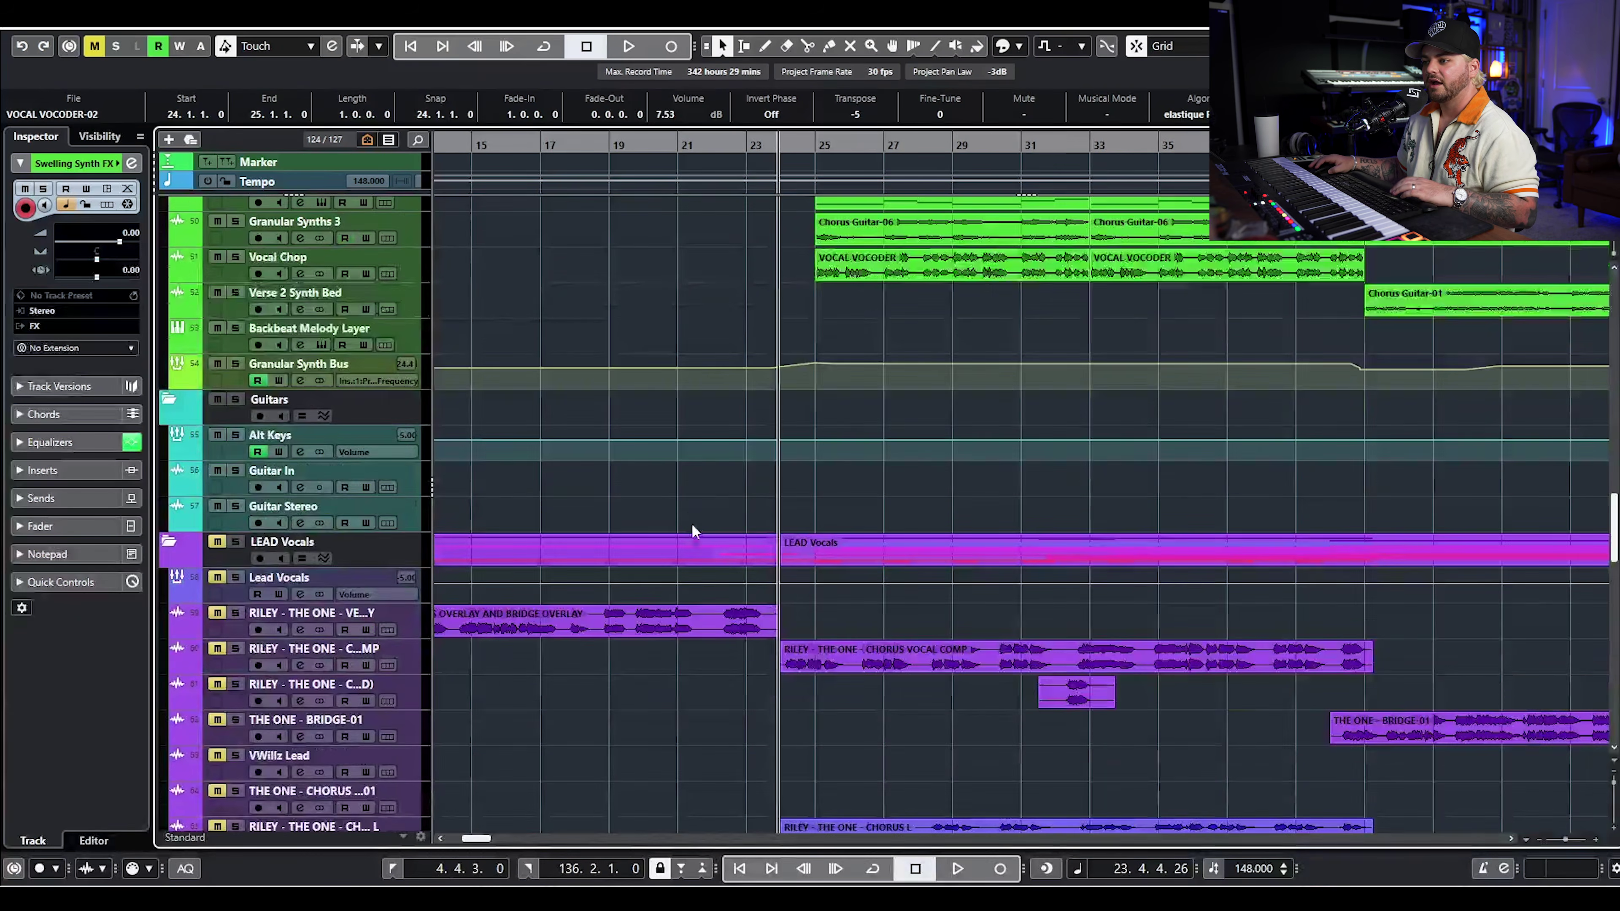
scroll(749, 510, "down", 2)
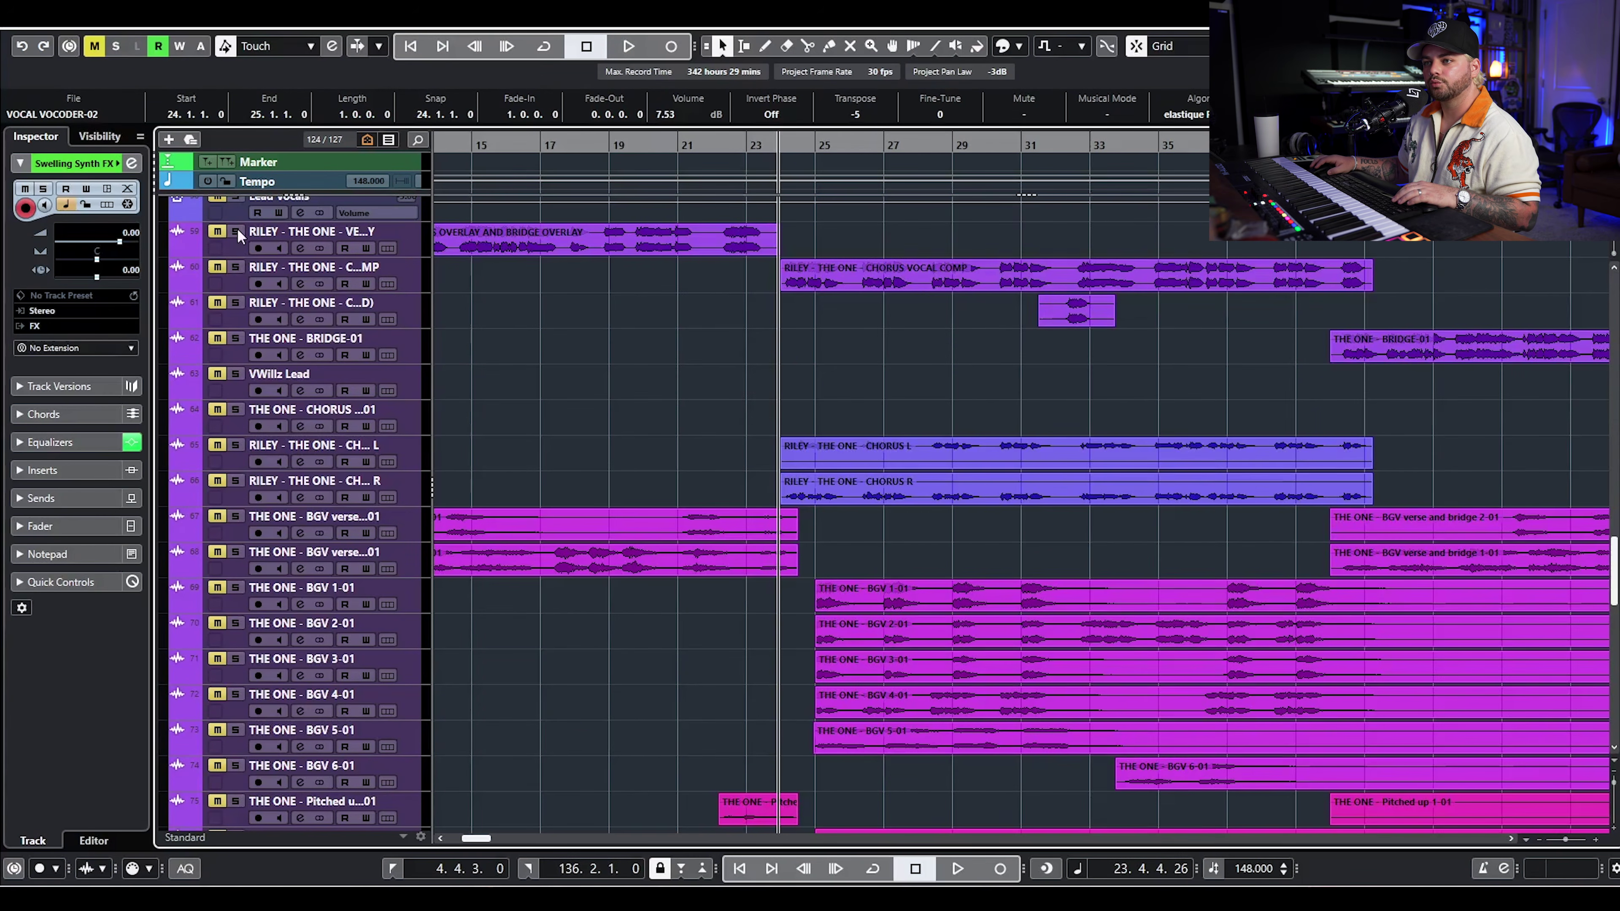
scroll(240, 300, "up", 4)
left_click(234, 415)
scroll(797, 523, "down", 2)
left_click(982, 412)
scroll(925, 460, "down", 2)
scroll(298, 272, "up", 4)
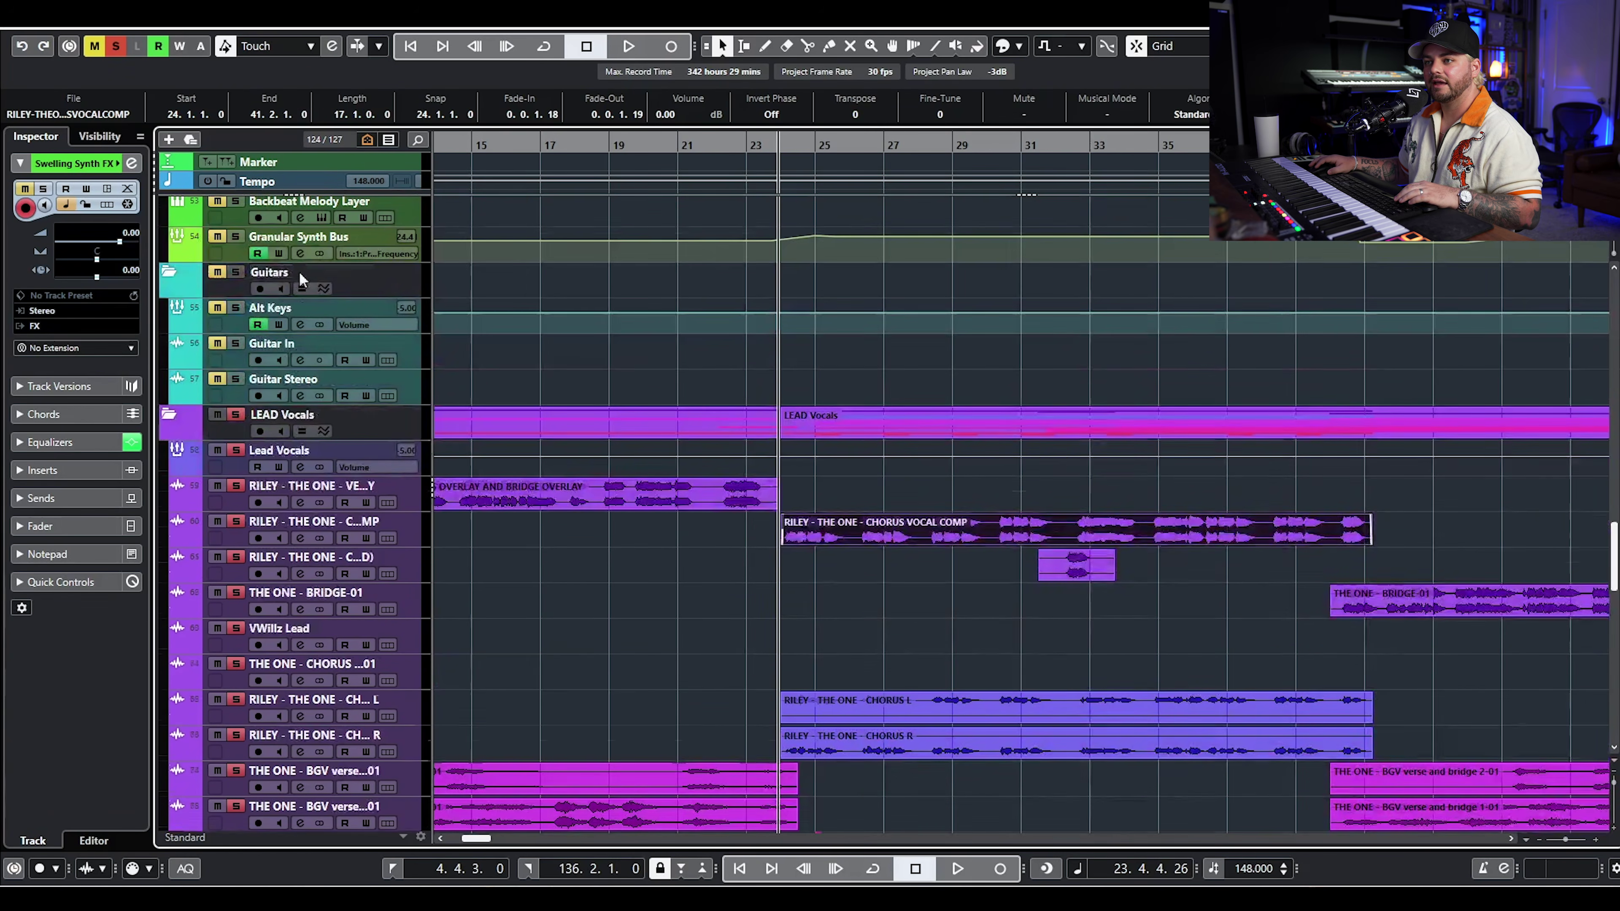
- Clear the LEAD Vocals folder solo and solo only the chorus vocal comp with the CHORUS L and CHORUS R tracks
left_click(234, 415)
scroll(236, 421, "down", 4)
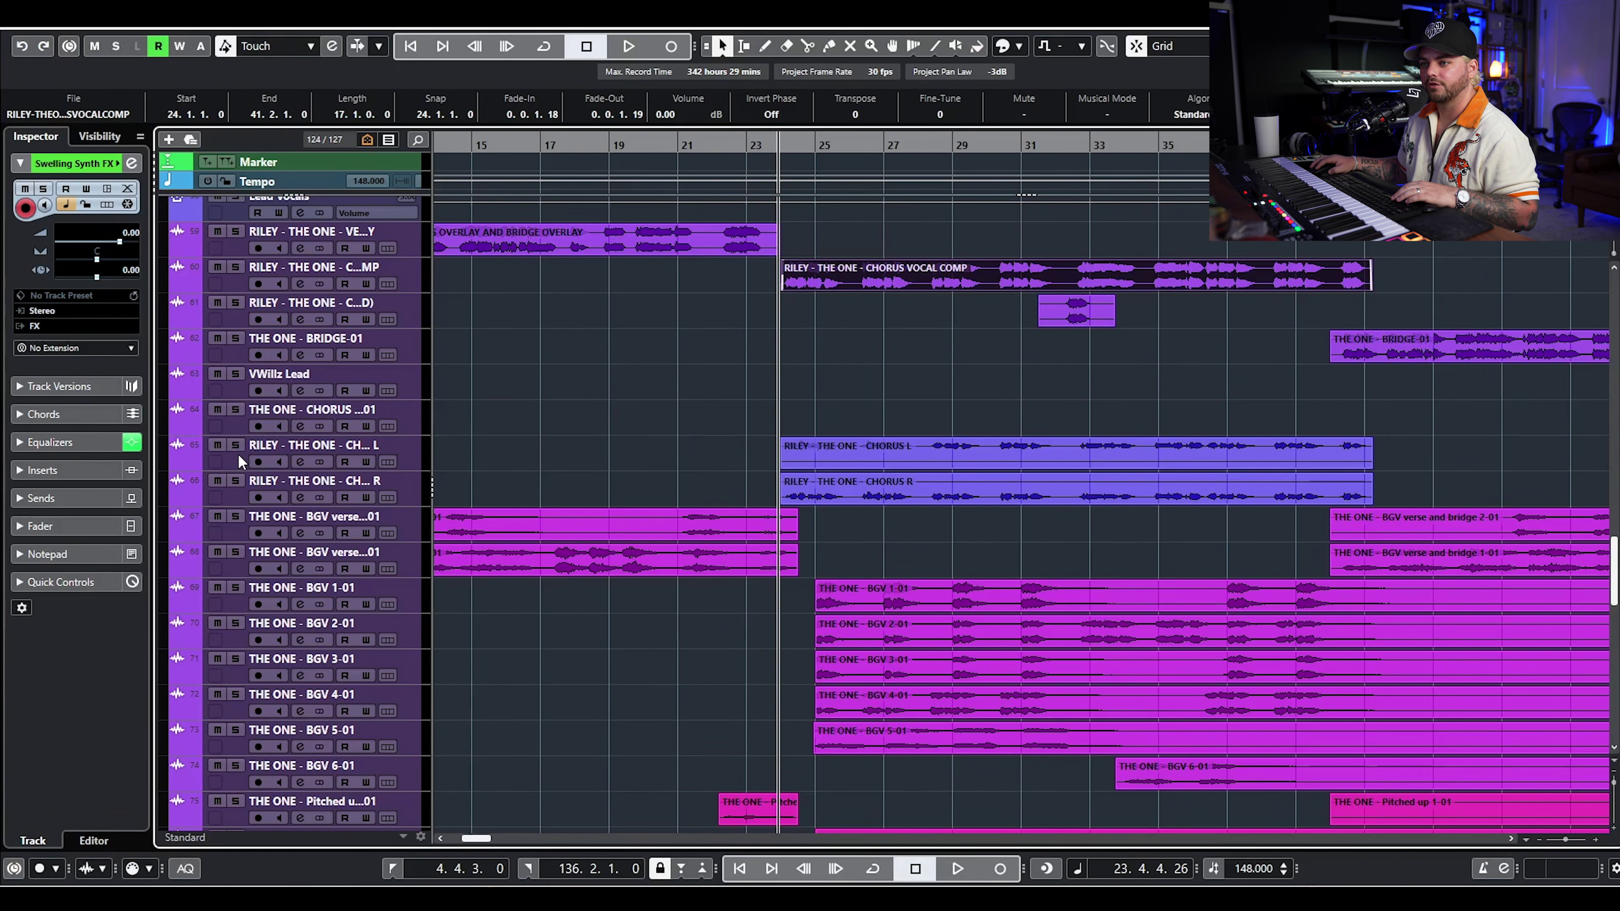
left_click(236, 447)
left_click(236, 481)
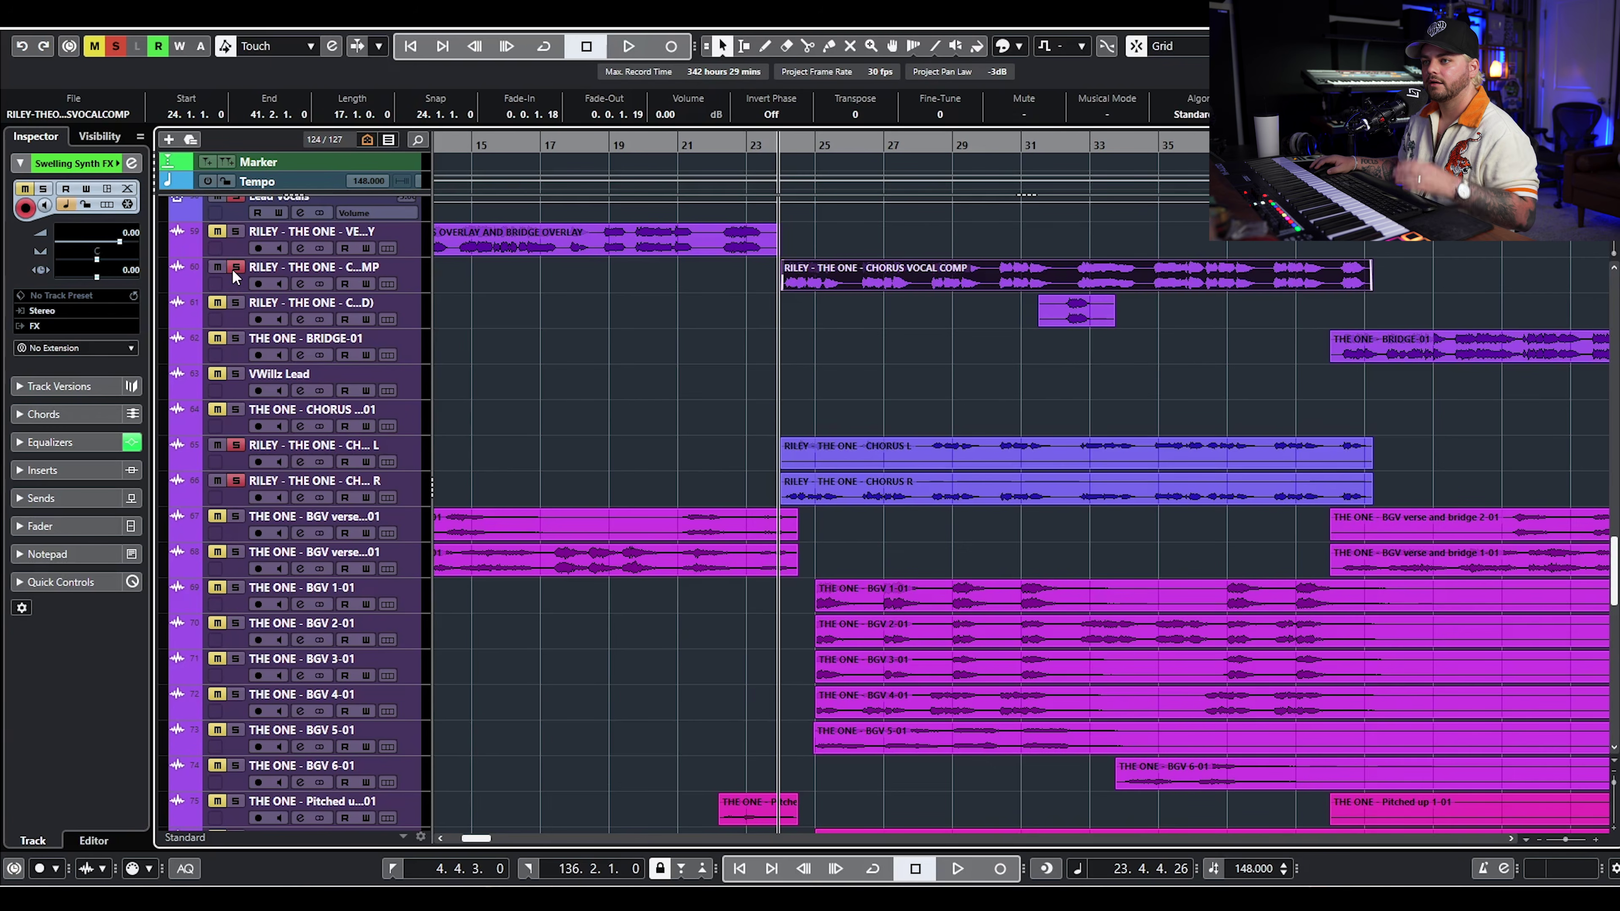
- Audition the chorus vocal comp together with its left and right doubles from just before bar 24
key("space")
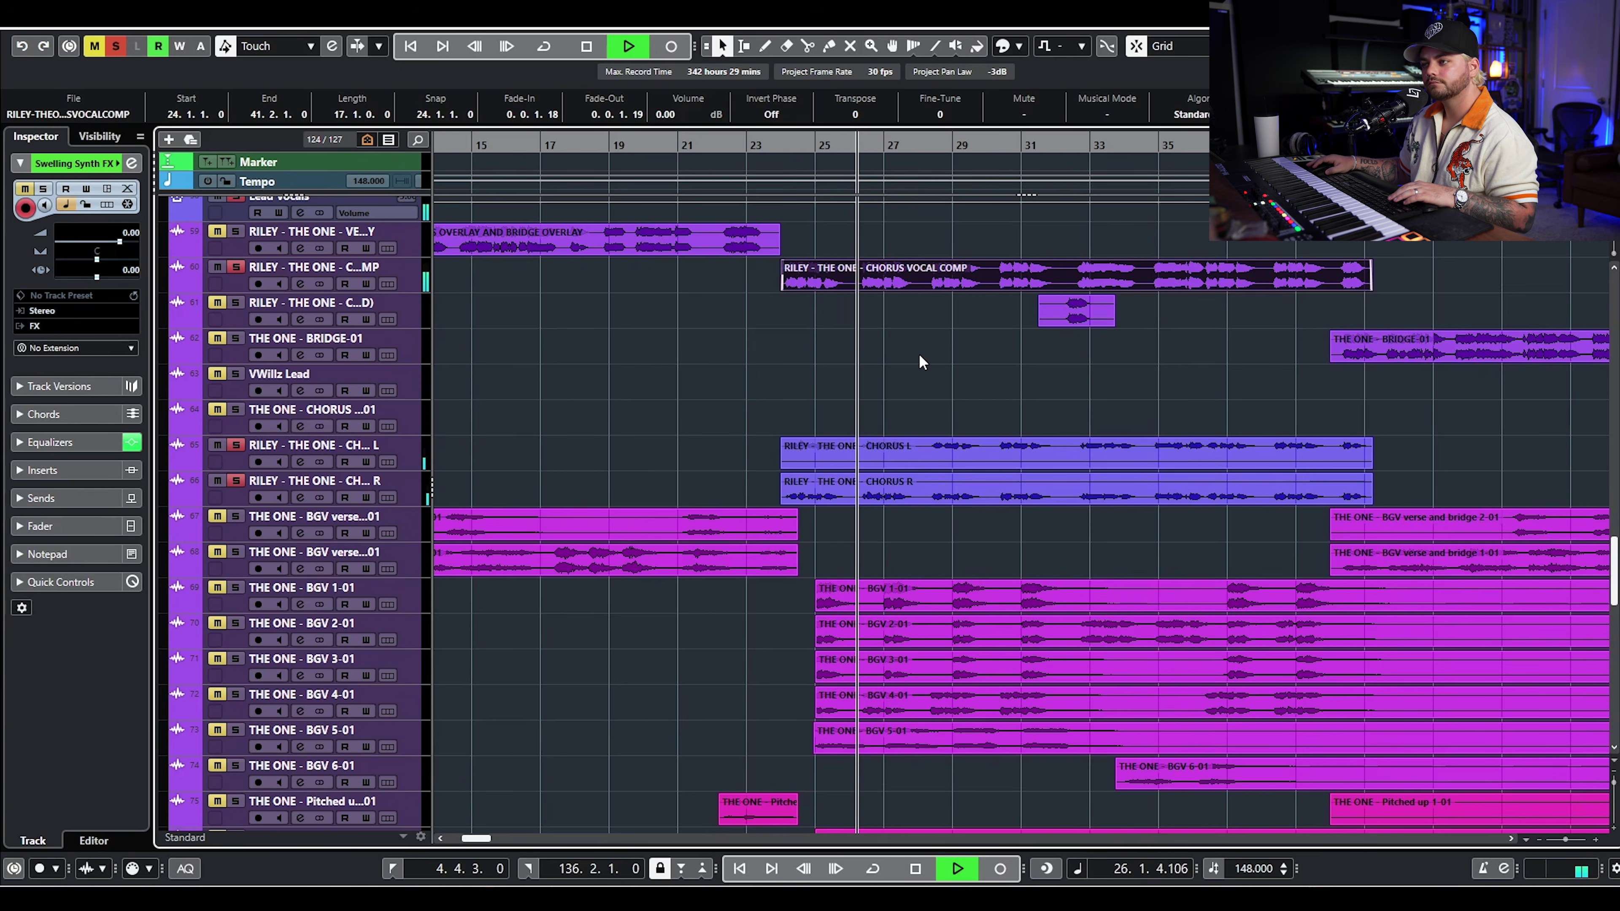
scroll(919, 353, "down", 3)
left_click(928, 328)
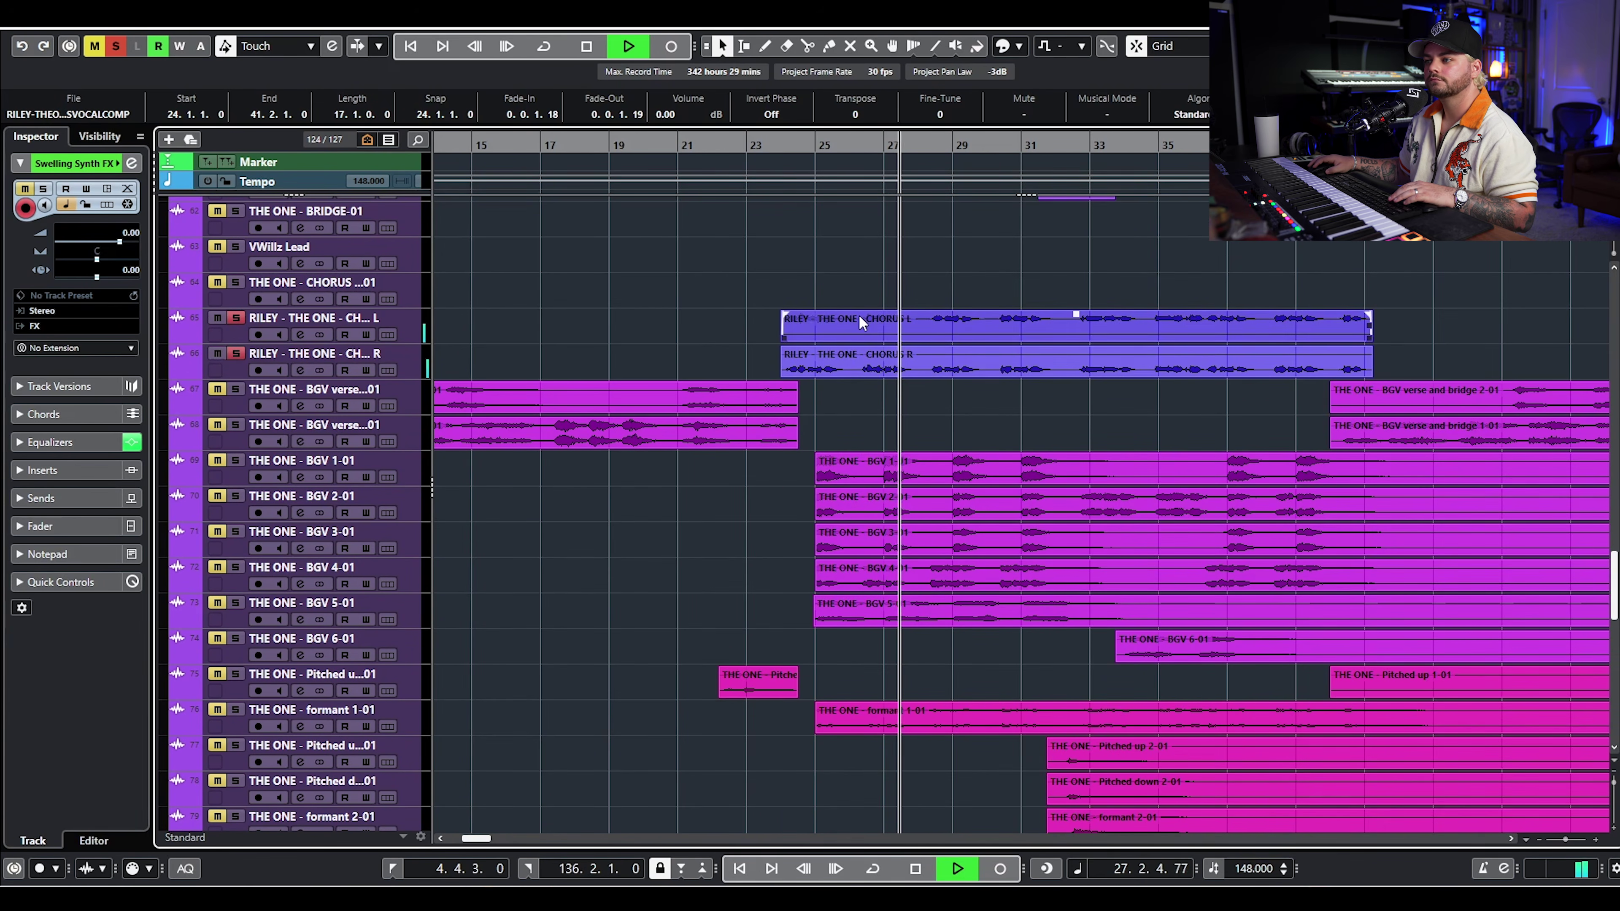
left_click(460, 337)
key("space")
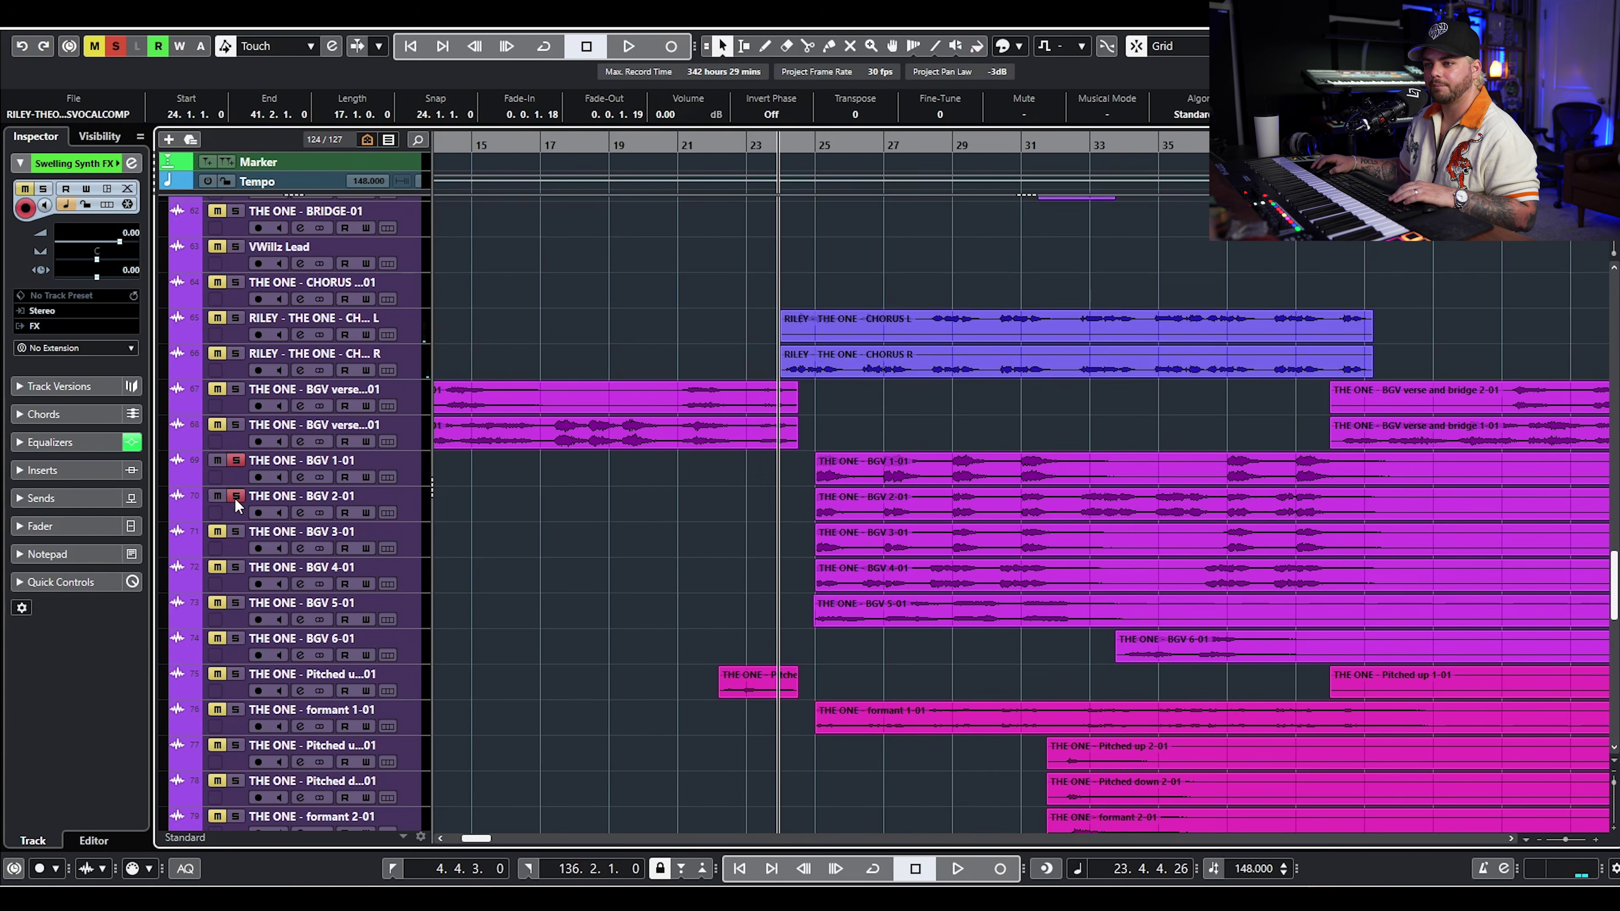
- Solo the BGV 1-01 to BGV 5-01 and formant 1-01 tracks and audition them from just before bar 24
left_click(236, 567)
left_click(235, 603)
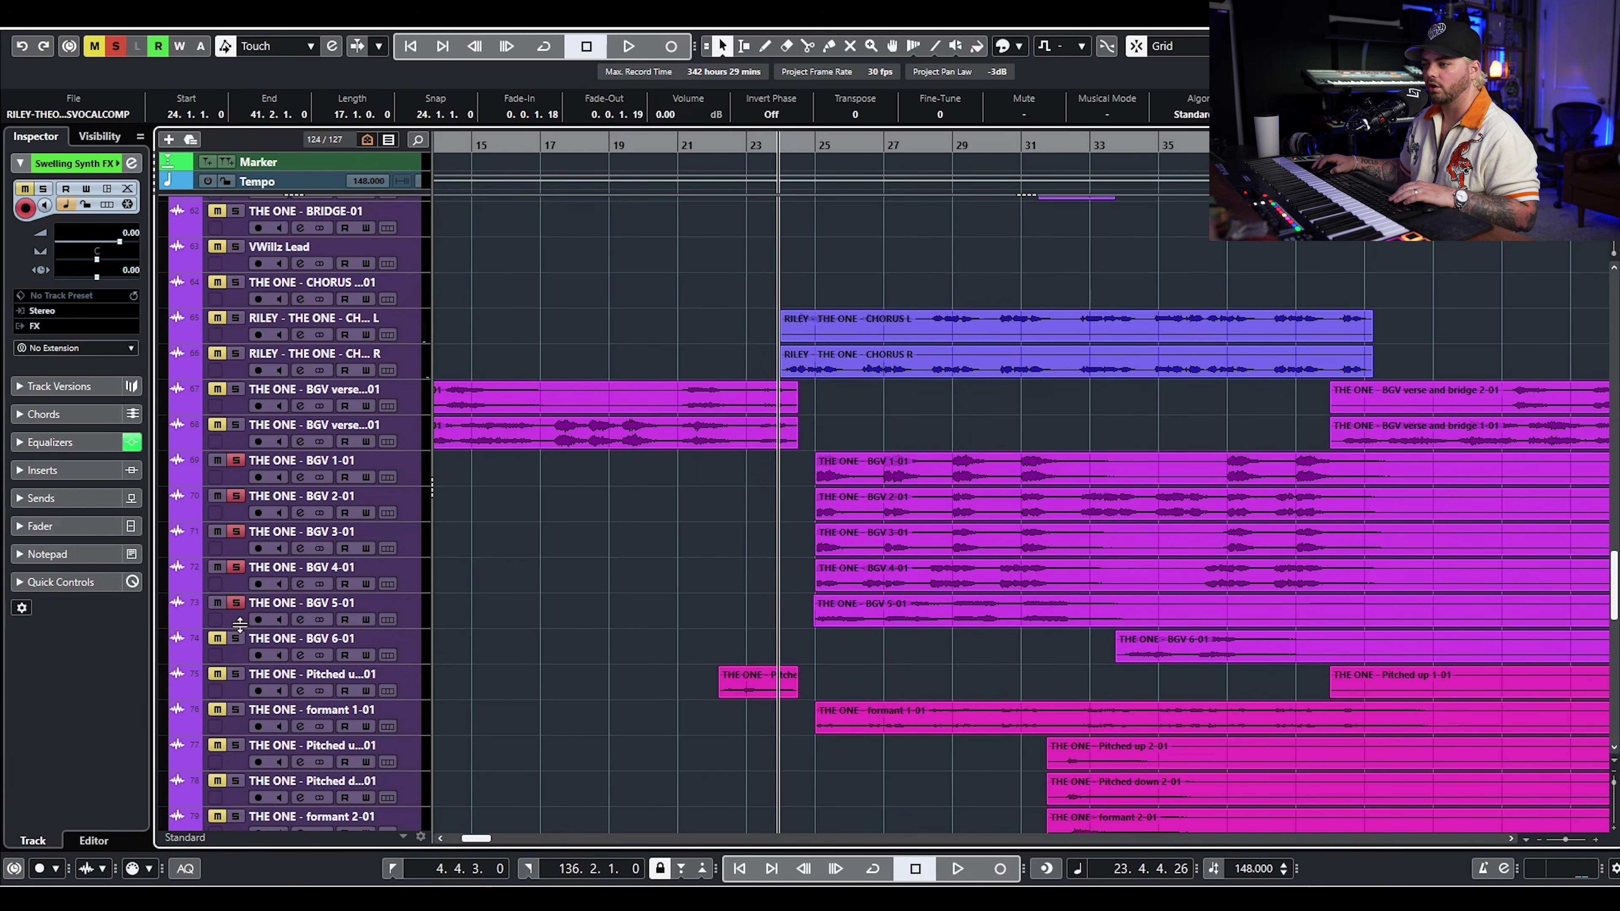
key("space")
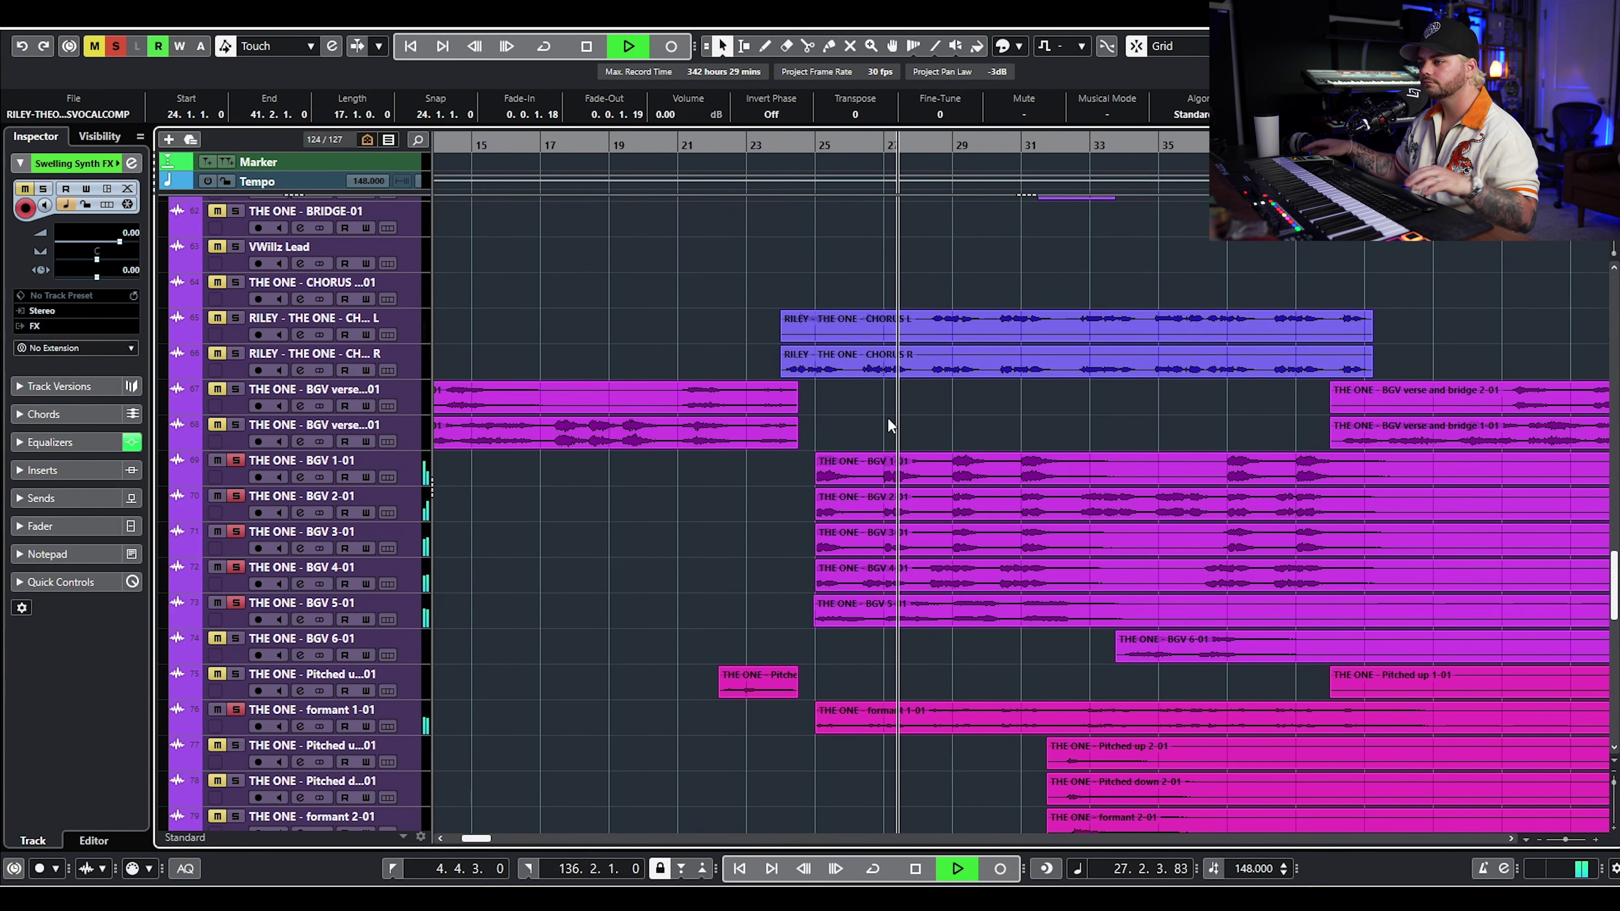
scroll(899, 440, "down", 3)
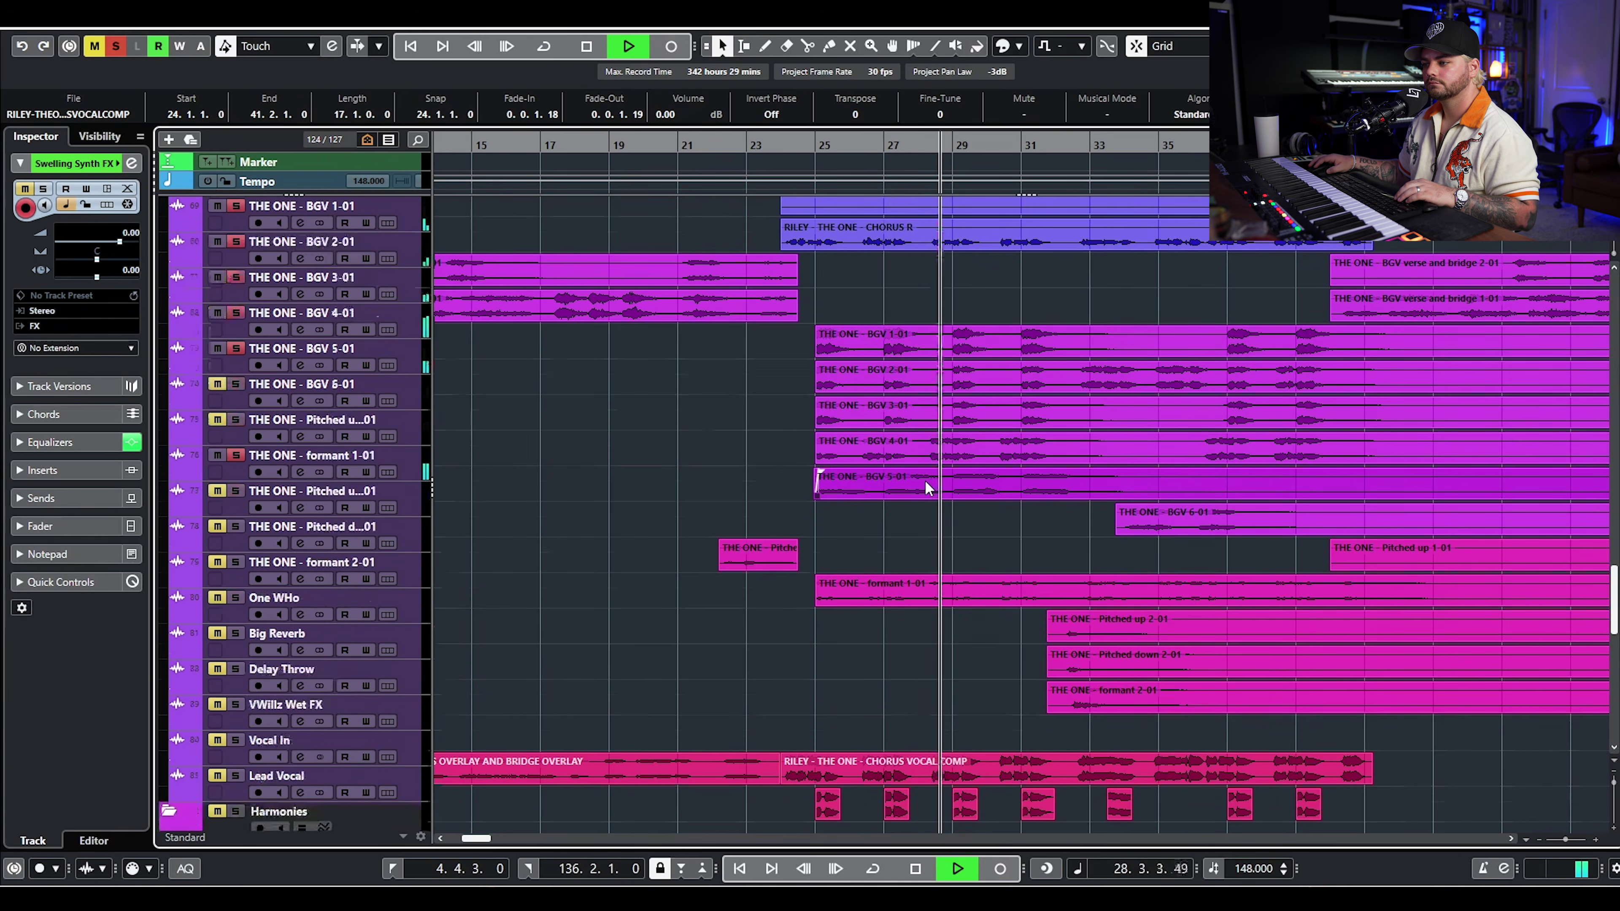
scroll(924, 478, "down", 3)
key("space")
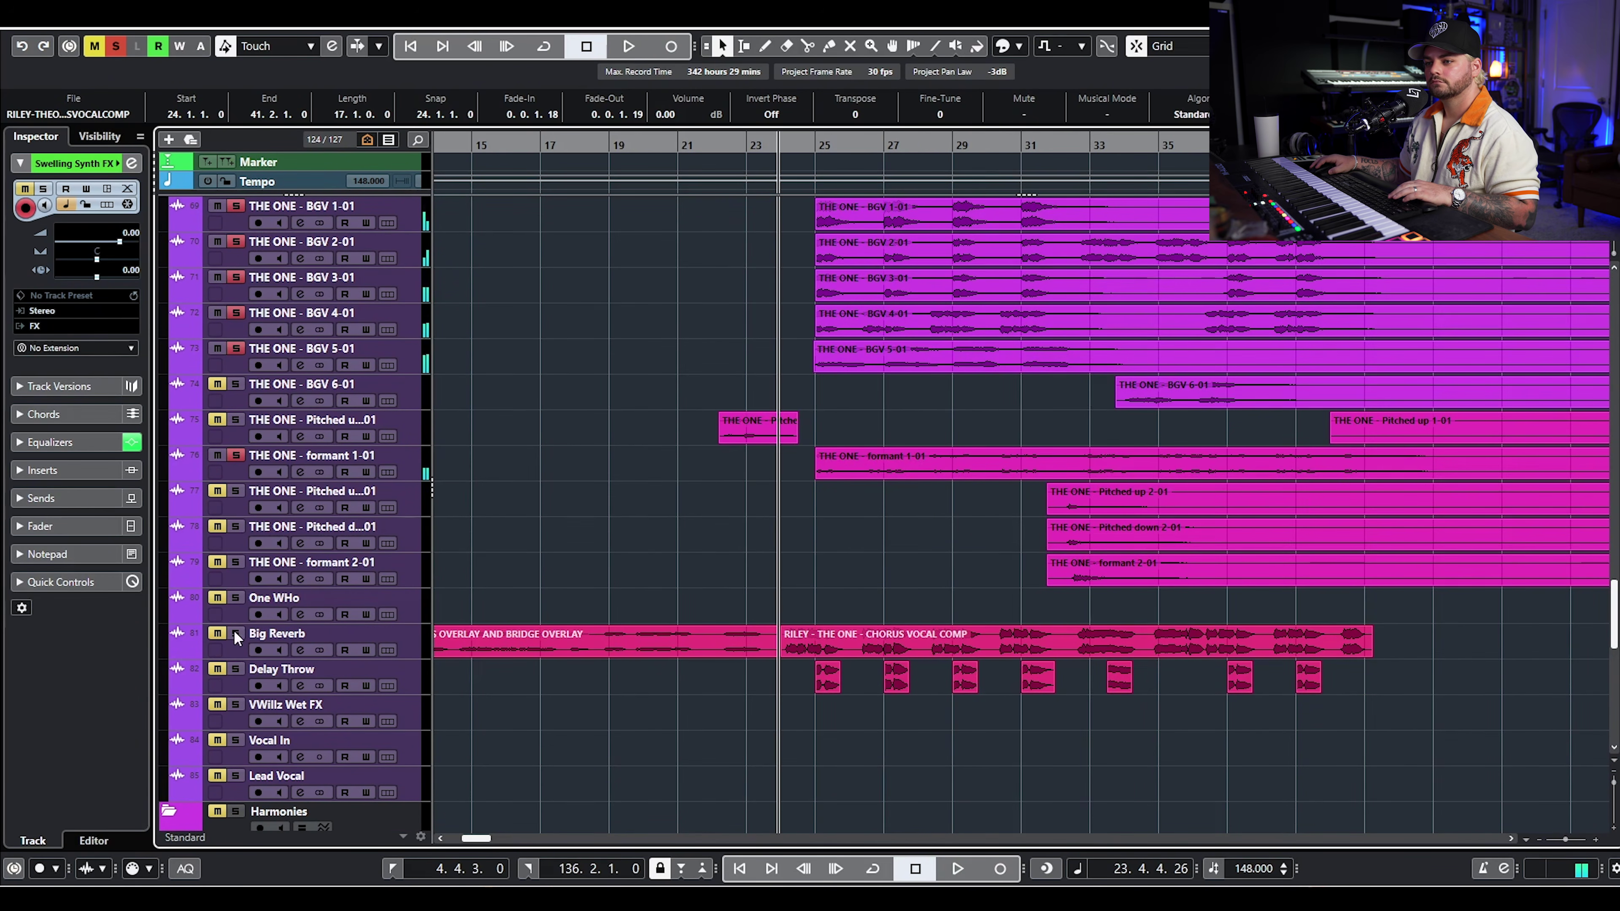
- Audition the background vocals with the Big Reverb and Delay Throw tracks soloed from just before bar 24, and clear all solos
key("space")
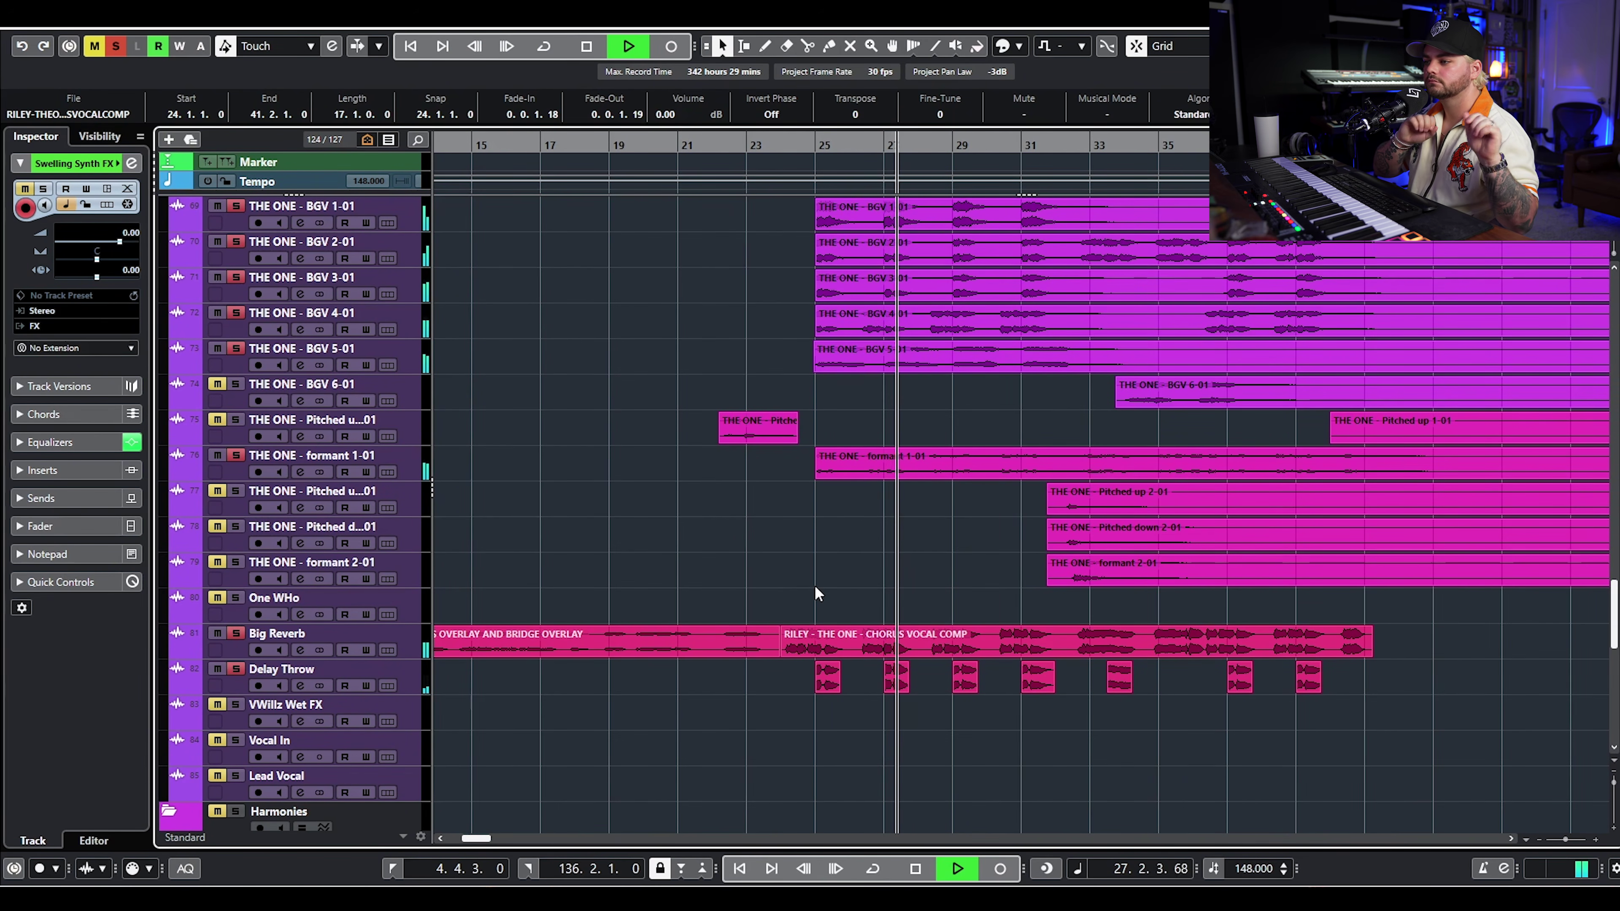
scroll(791, 552, "up", 5)
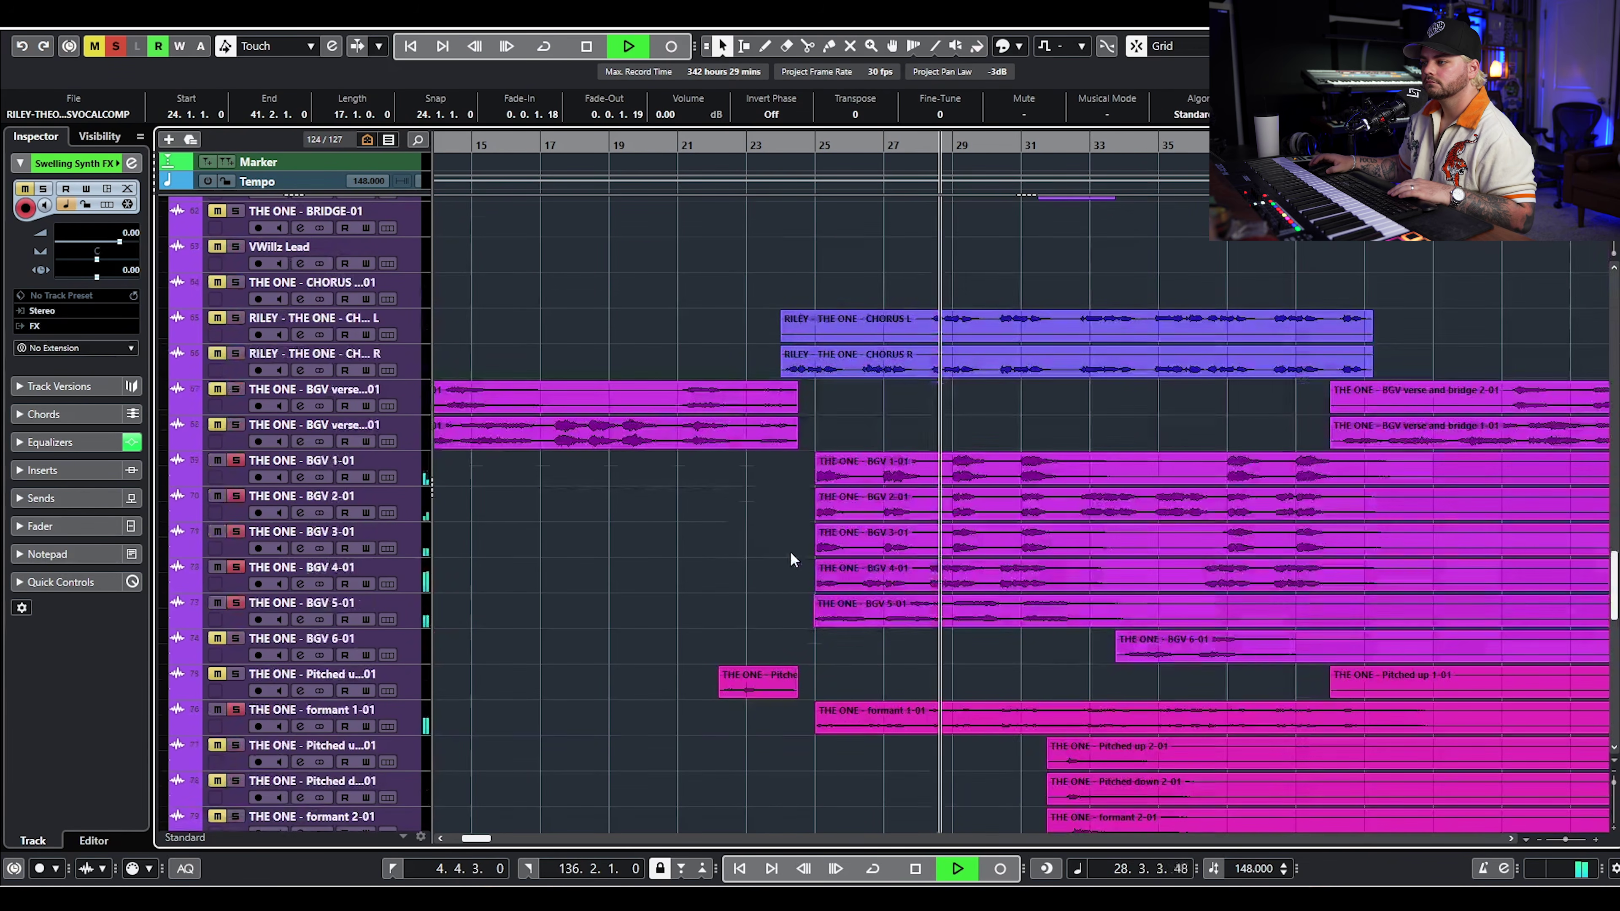
key("space")
scroll(829, 546, "up", 4)
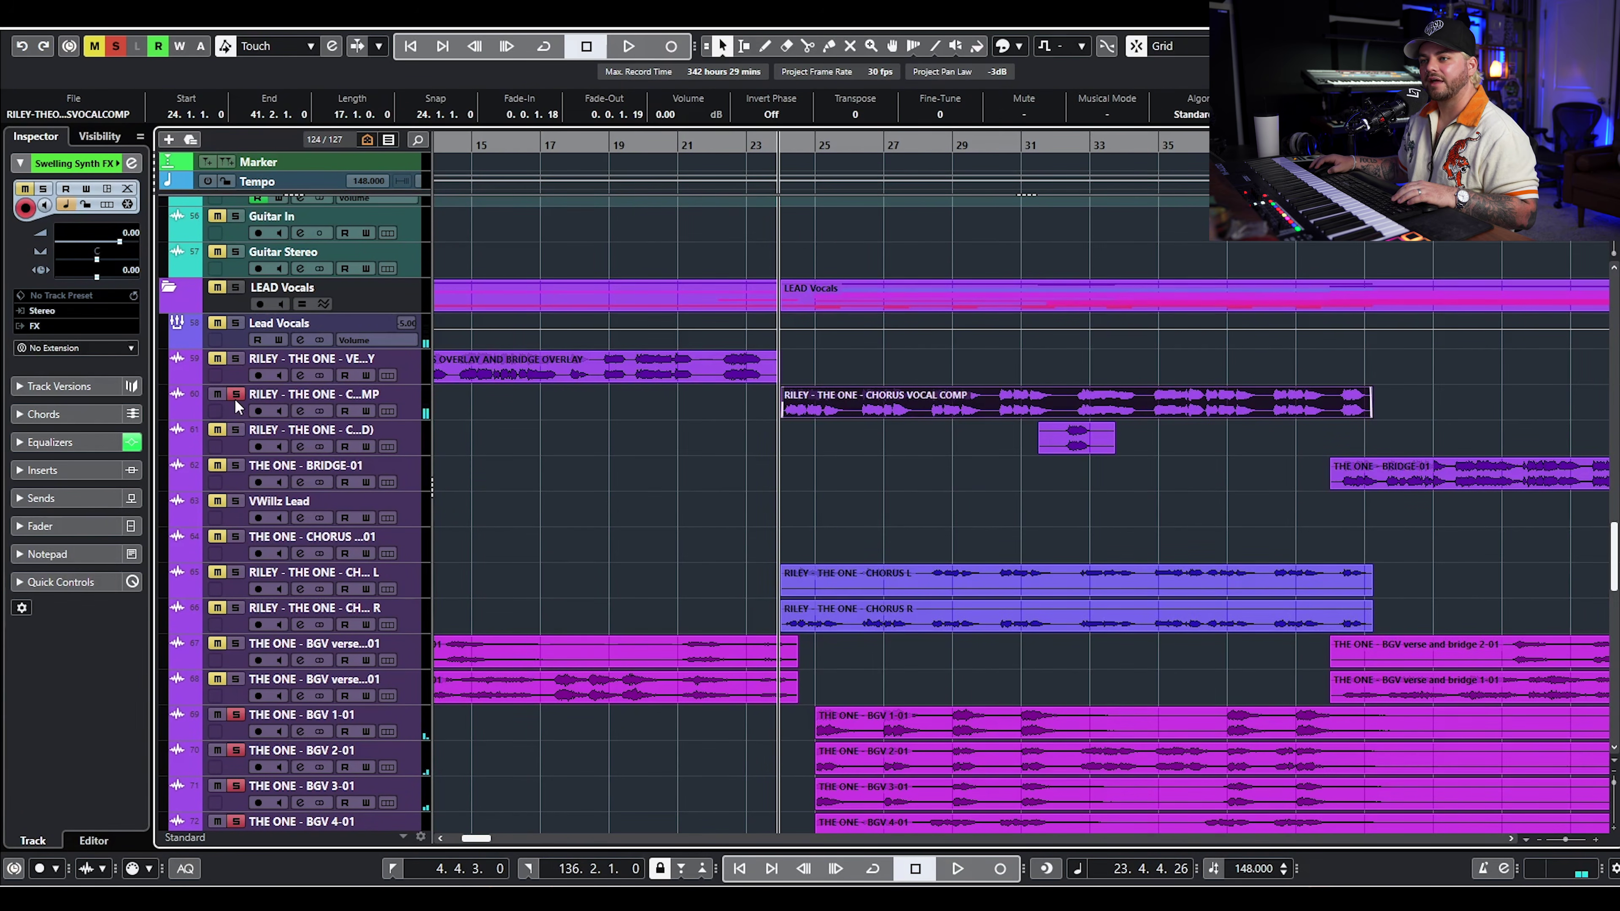
left_click(115, 52)
- Look over how the vocal, synth, bass, FX and drum tracks are arranged beyond the first chorus
scroll(723, 473, "down", 2)
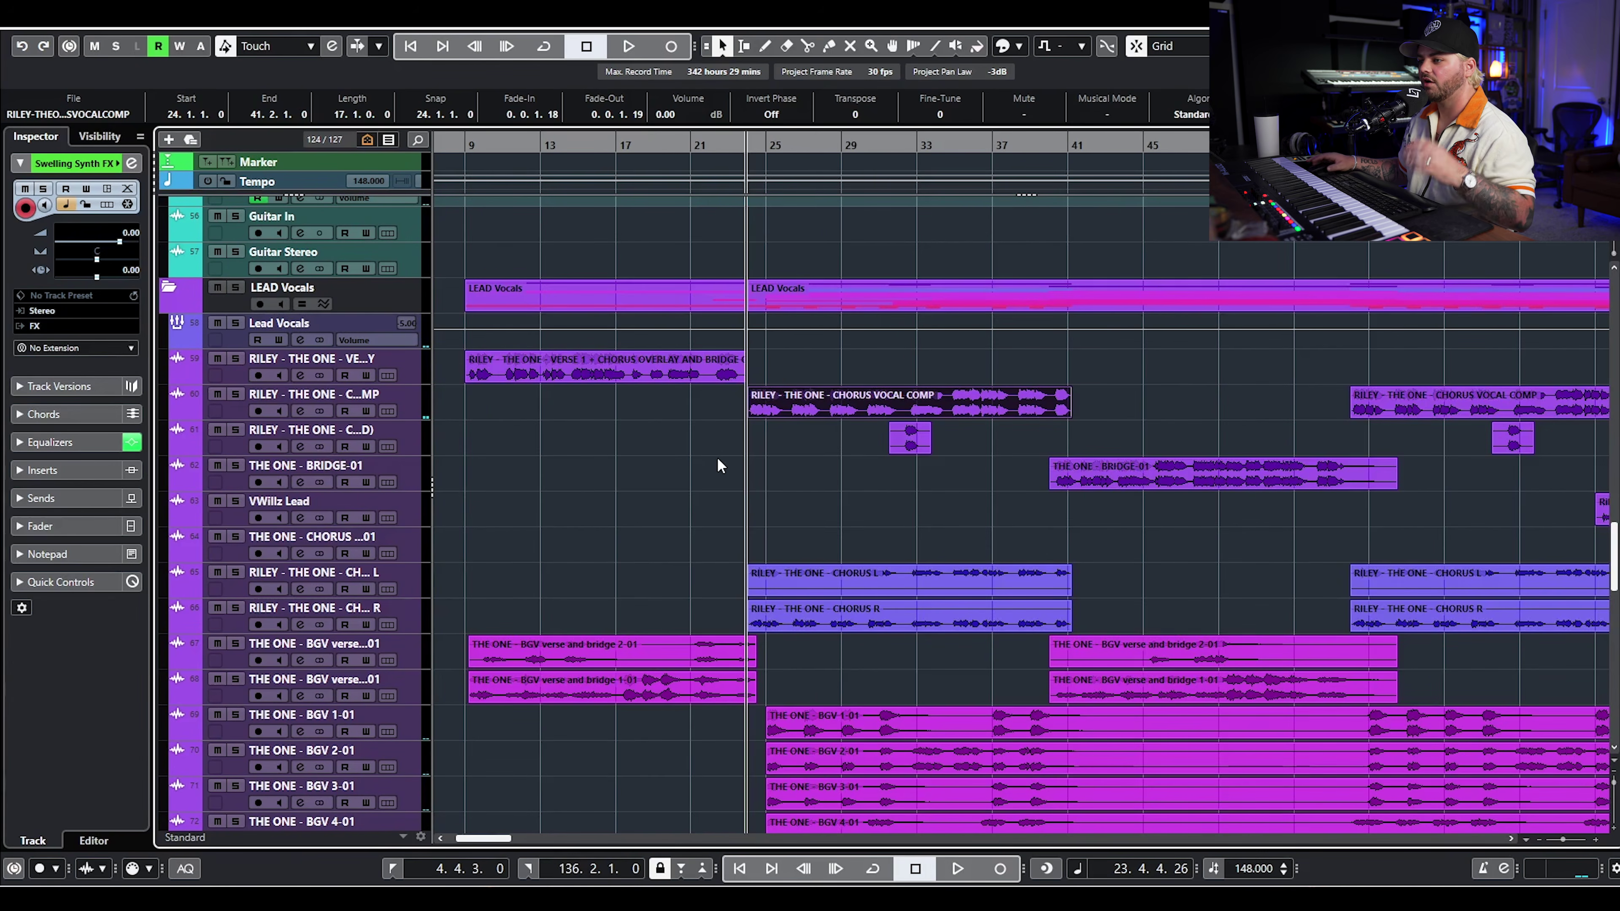
scroll(791, 459, "down", 6)
scroll(956, 434, "up", 20)
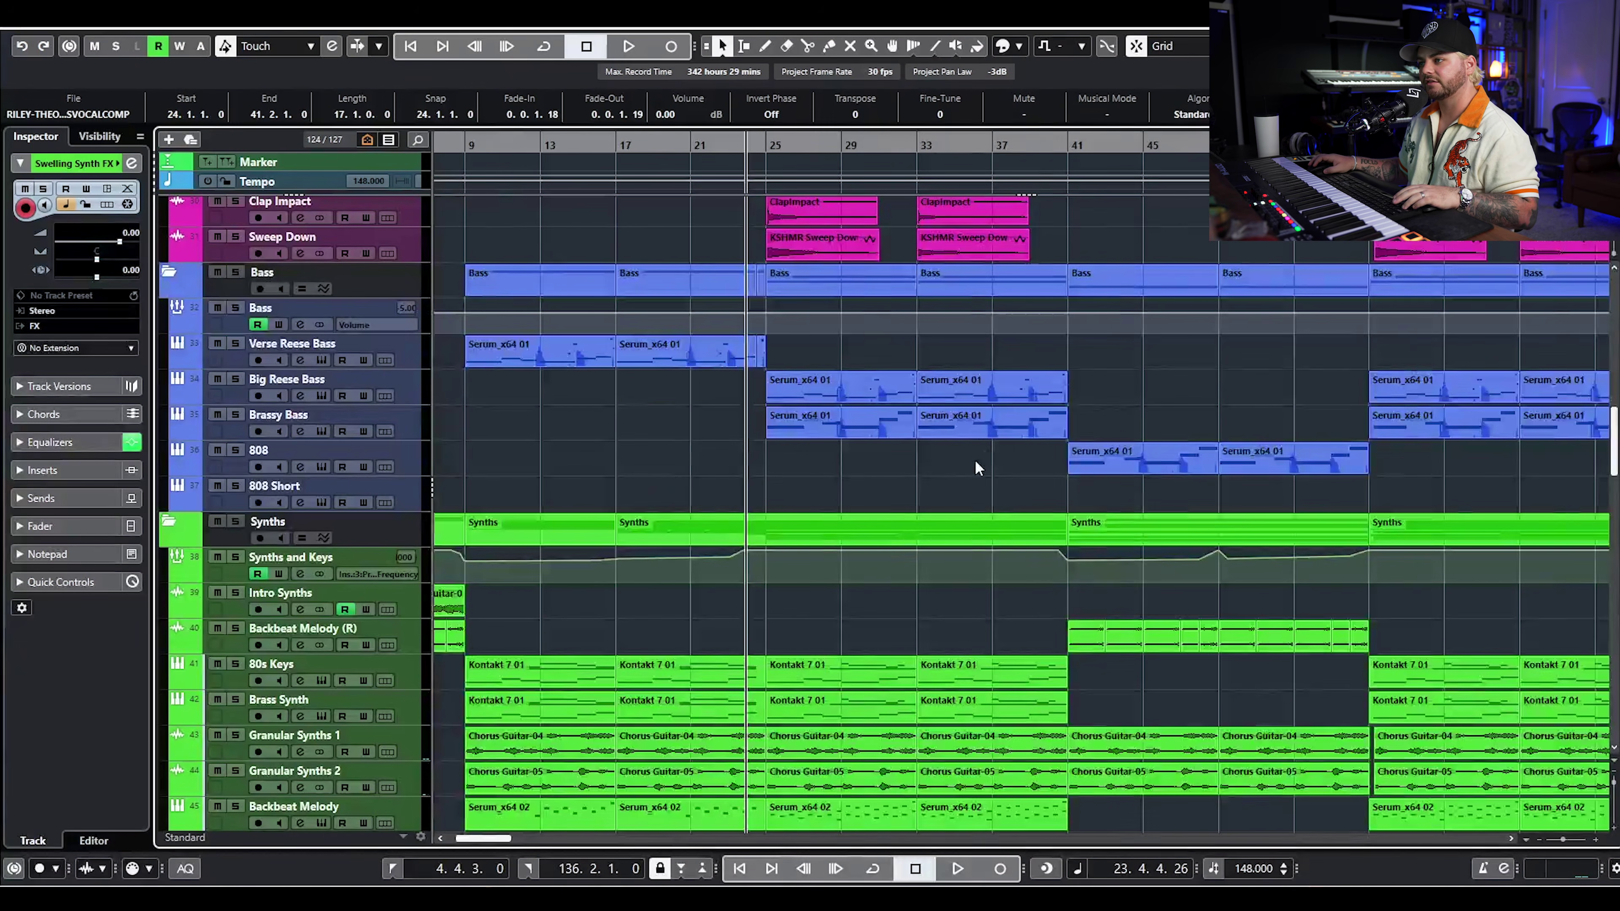
scroll(893, 463, "up", 6)
scroll(893, 463, "right", 3)
scroll(845, 462, "down", 3)
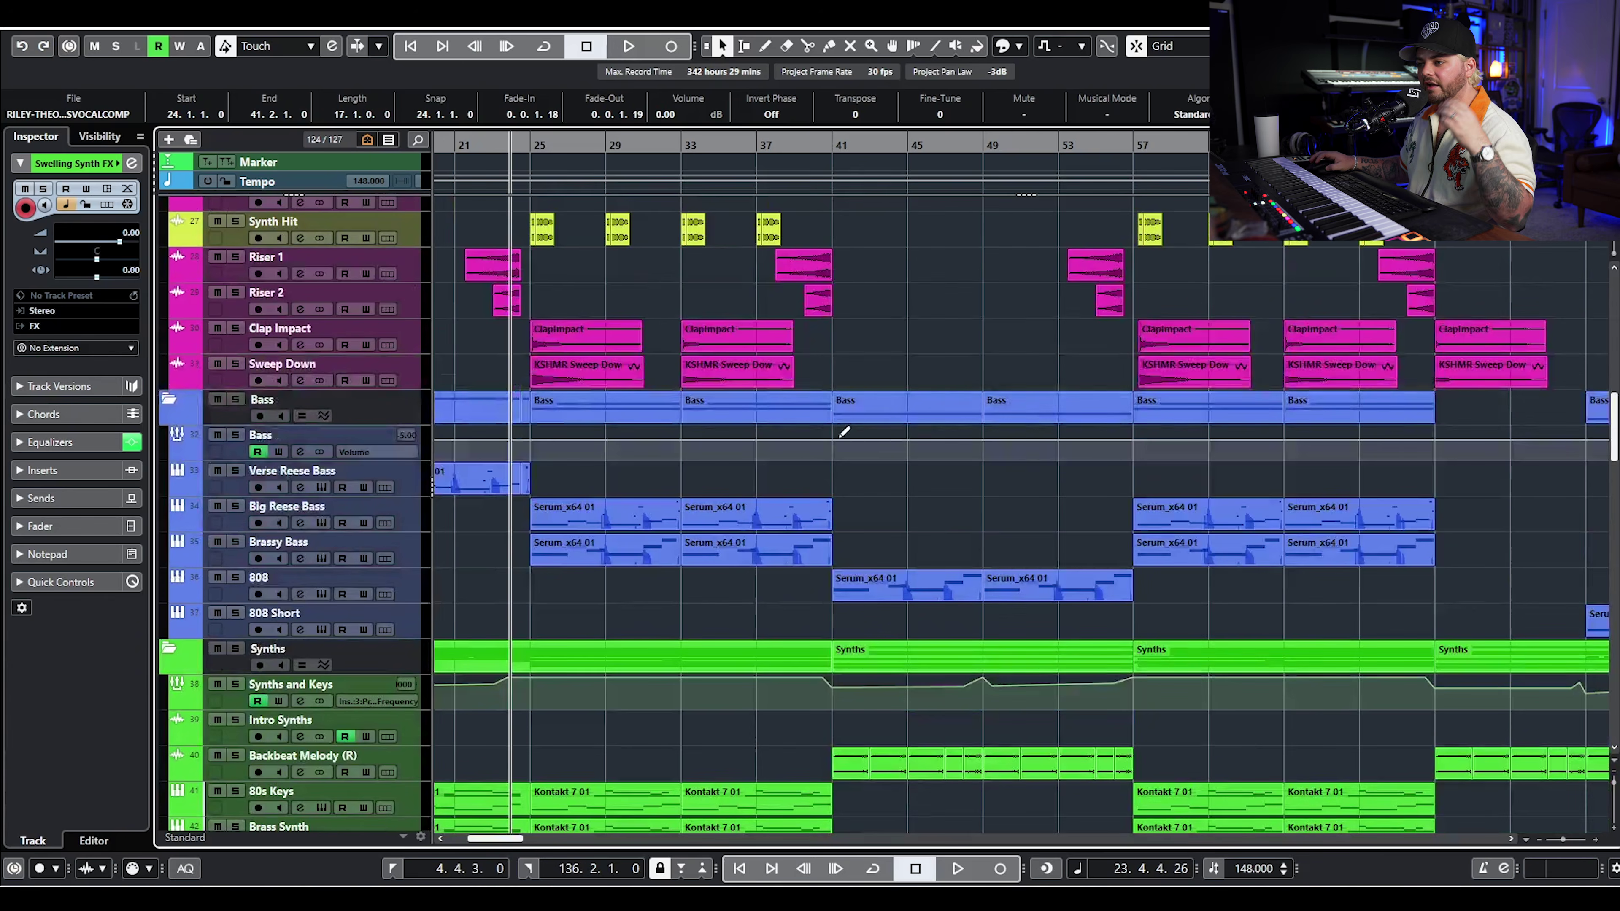
scroll(862, 416, "up", 10)
scroll(874, 391, "down", 5)
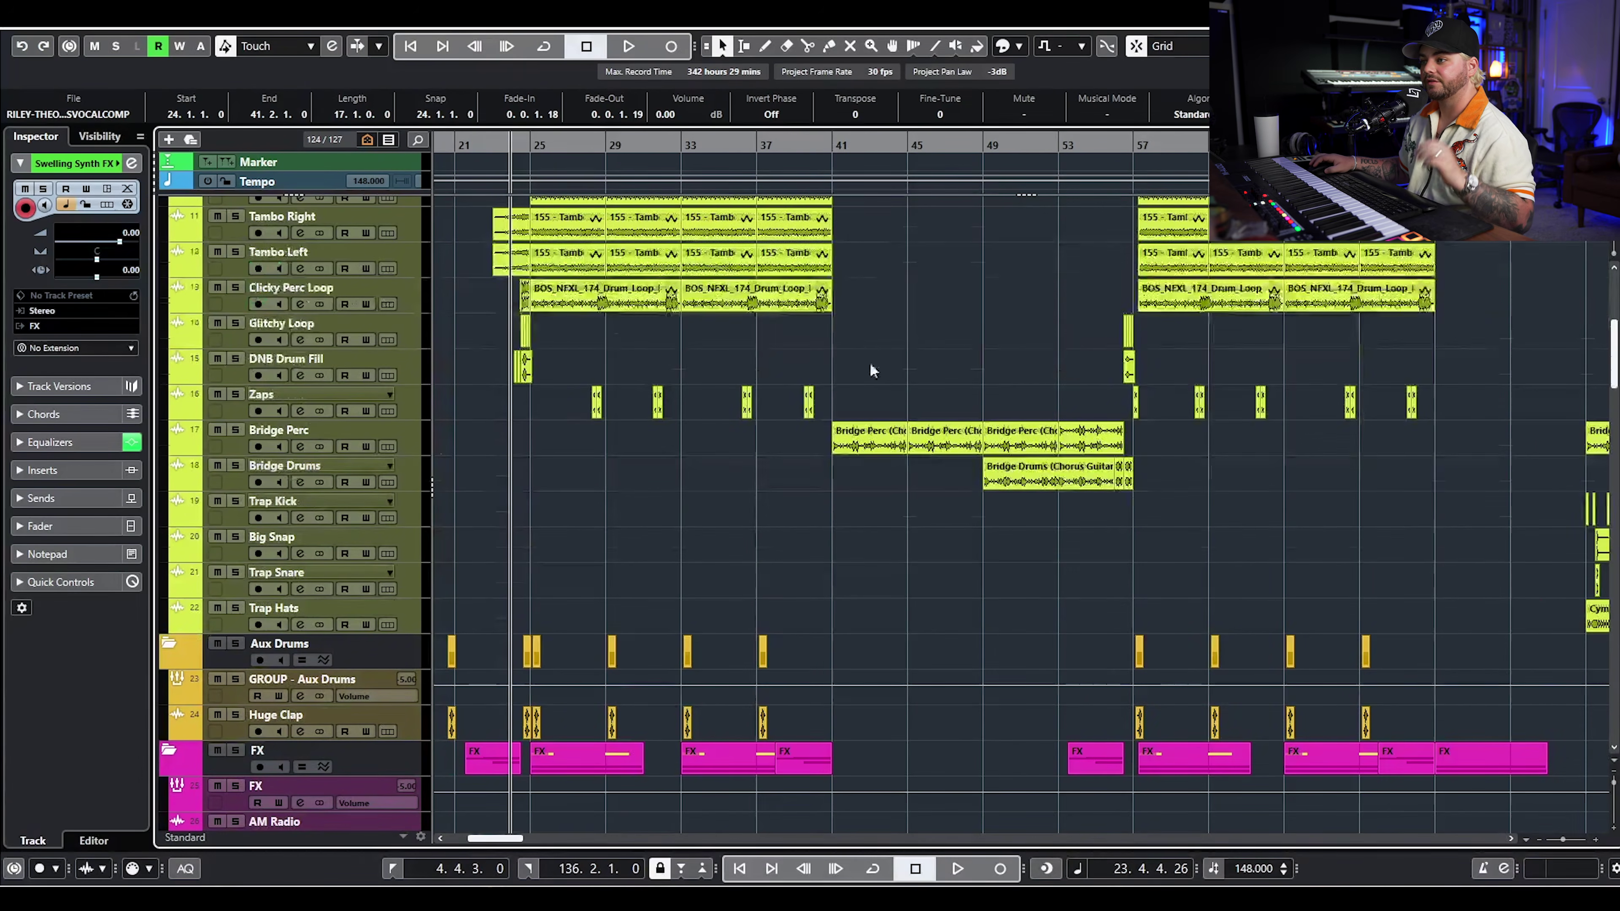
- Play the full mix from bar 39 through the transition into the section at bar 41, following its tracks
left_click(831, 143)
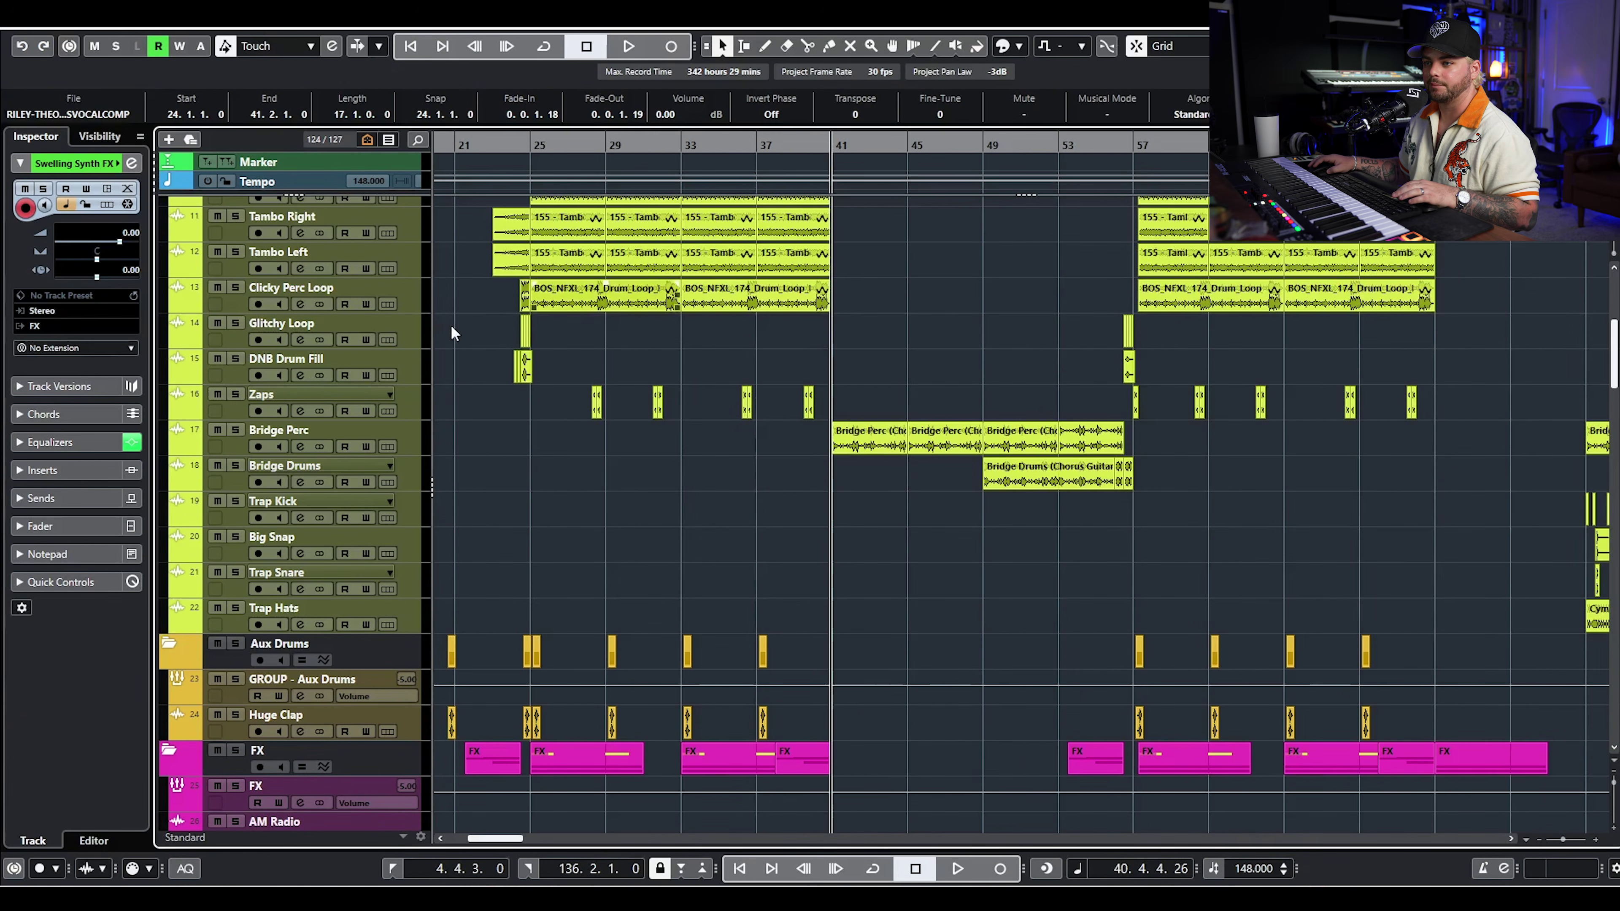
left_click(806, 146)
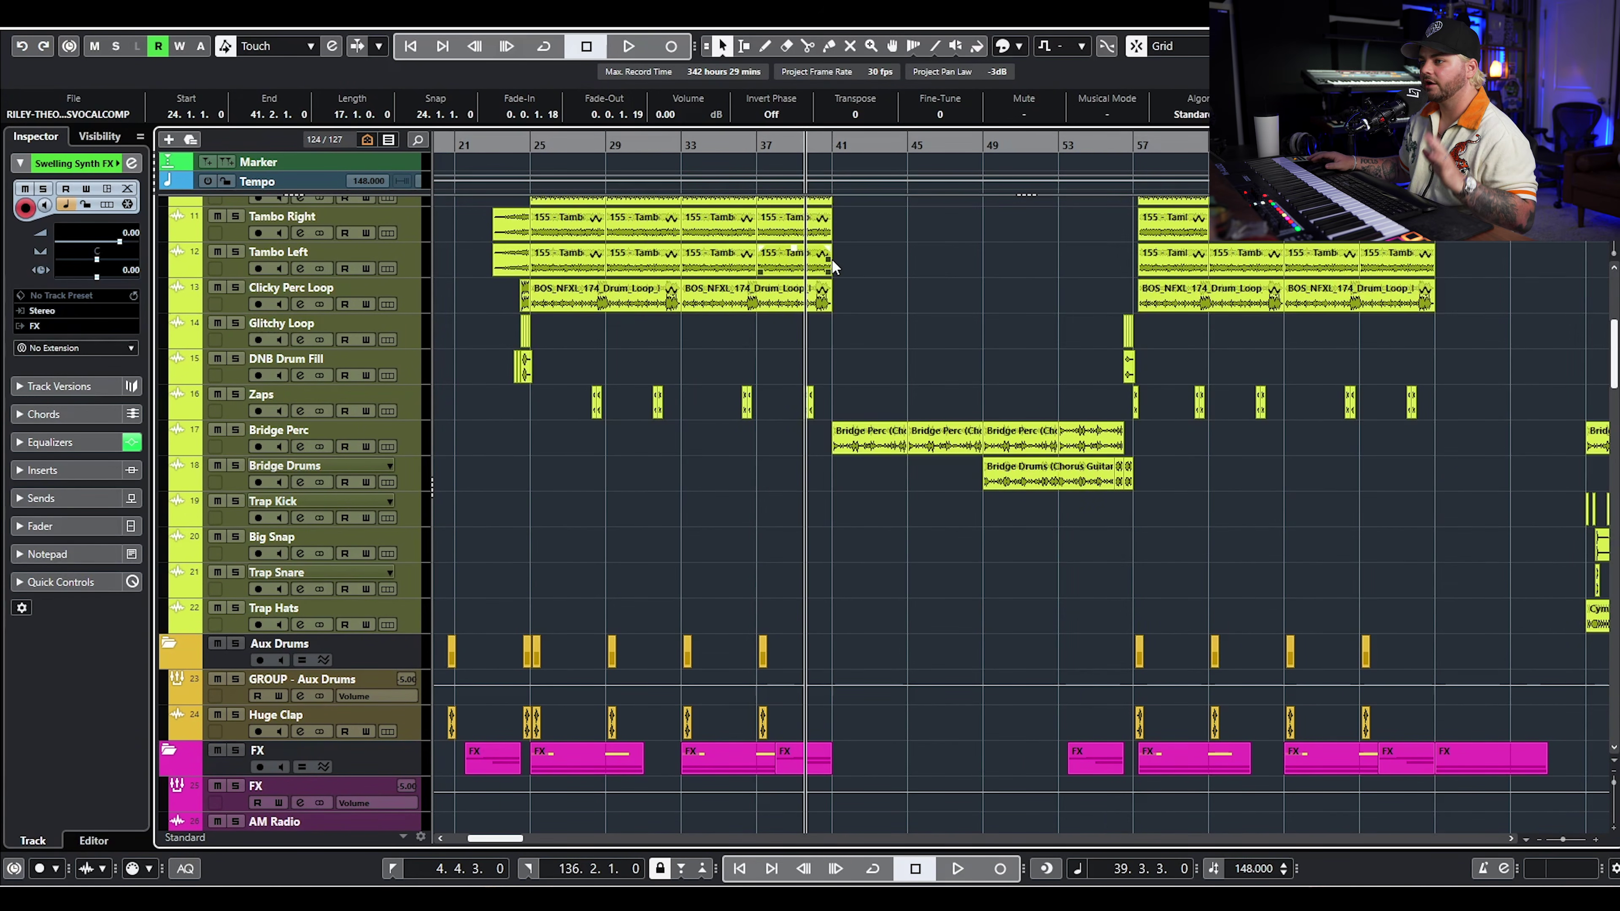
key("space")
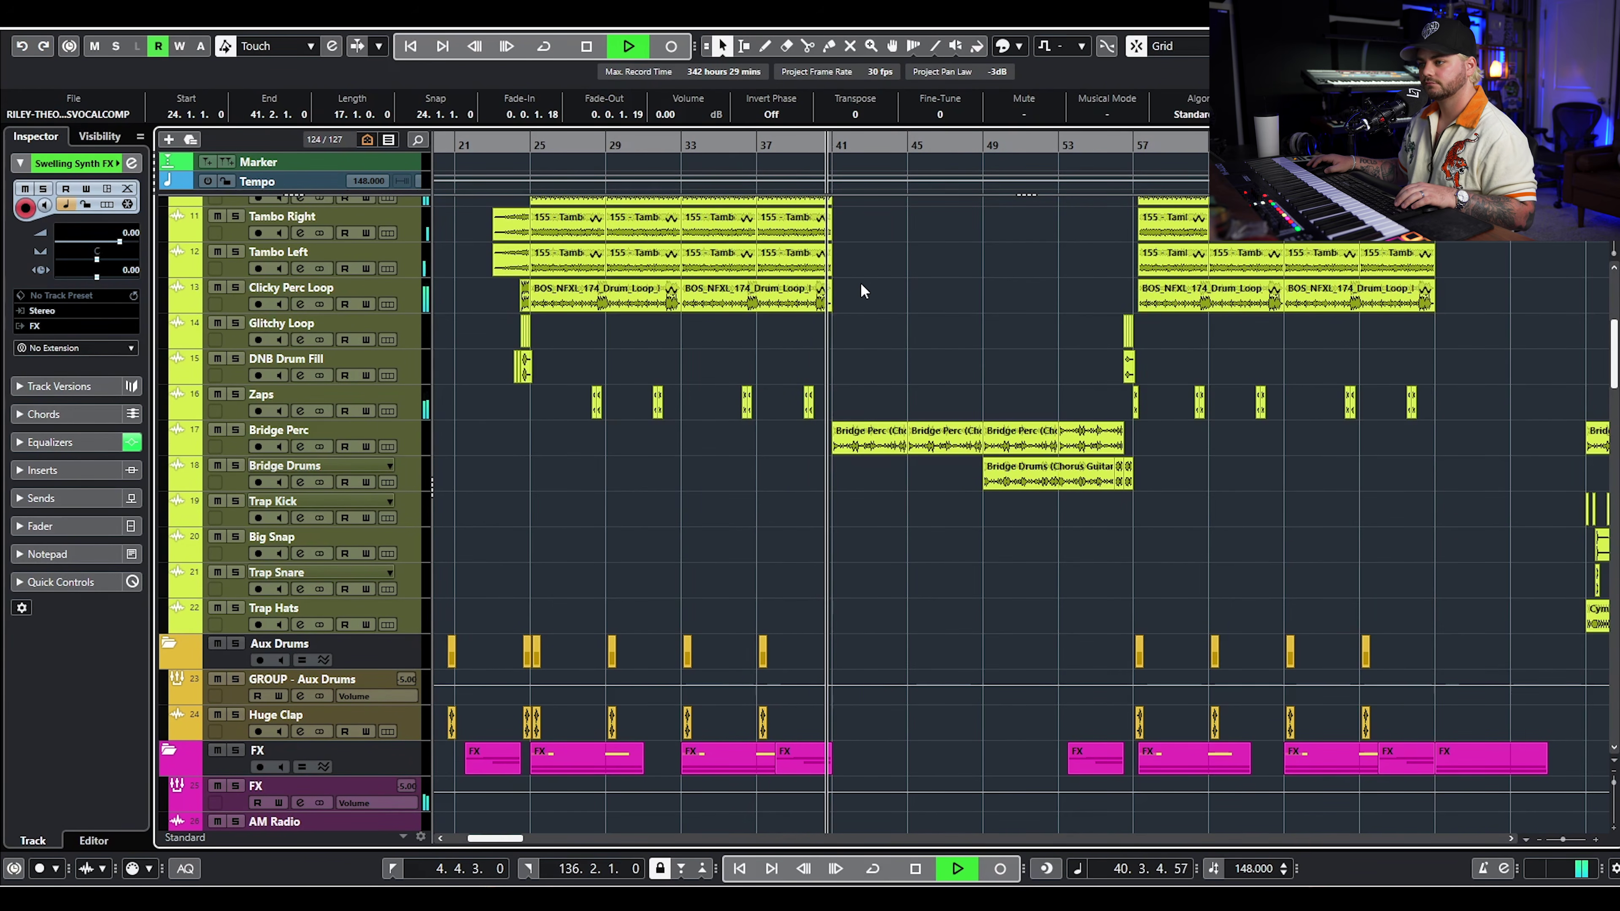
scroll(860, 283, "down", 3)
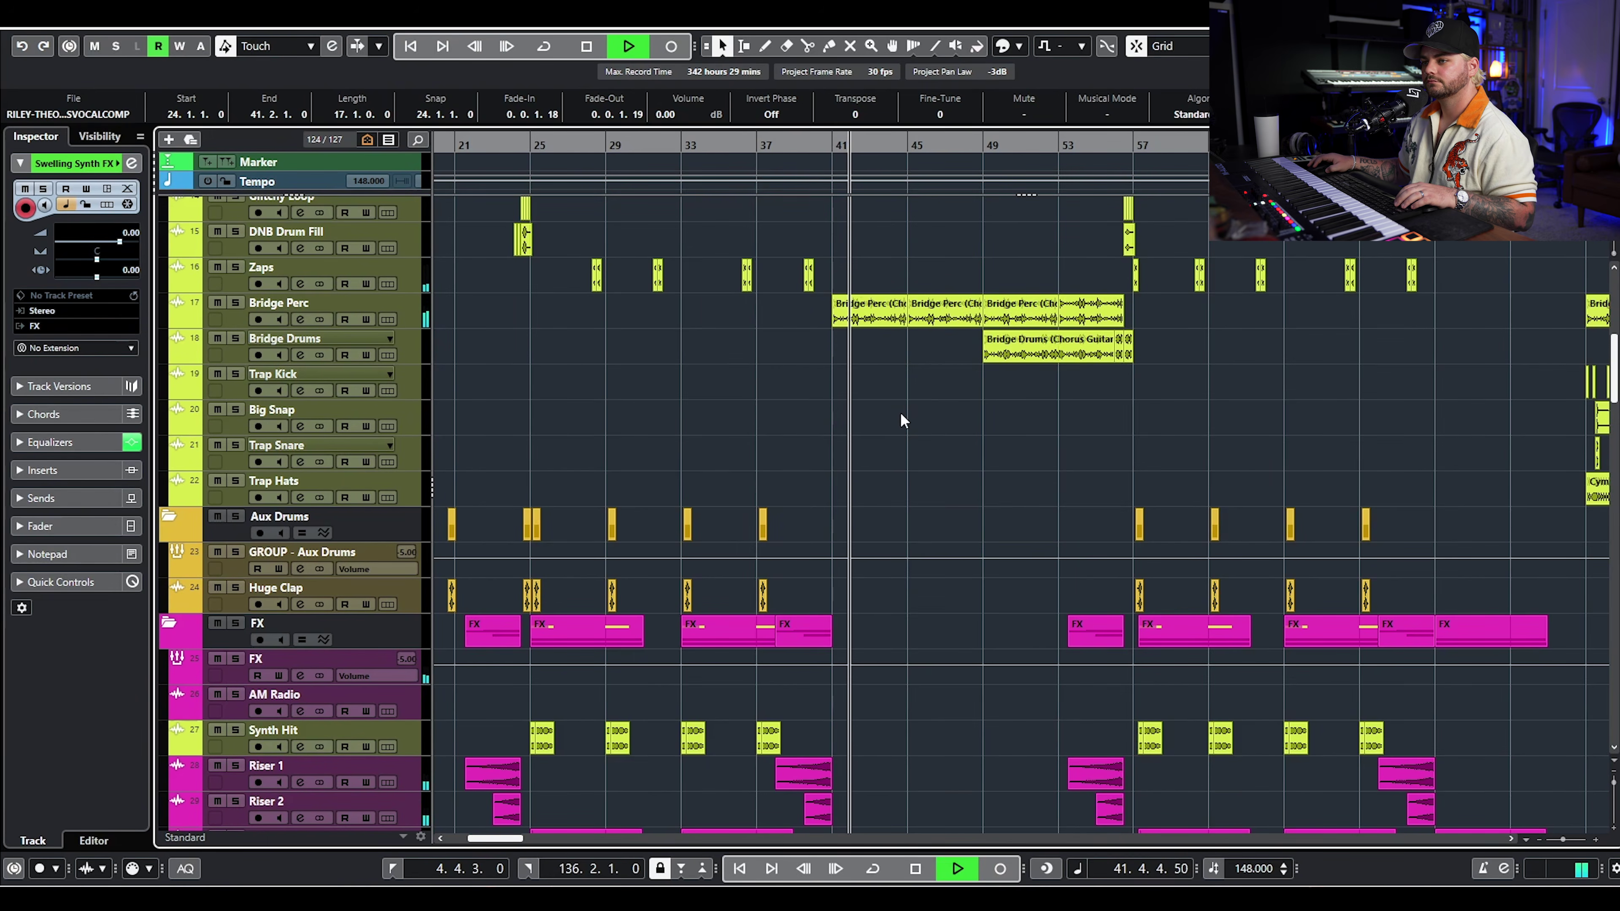
scroll(893, 414, "down", 3)
scroll(899, 444, "down", 10)
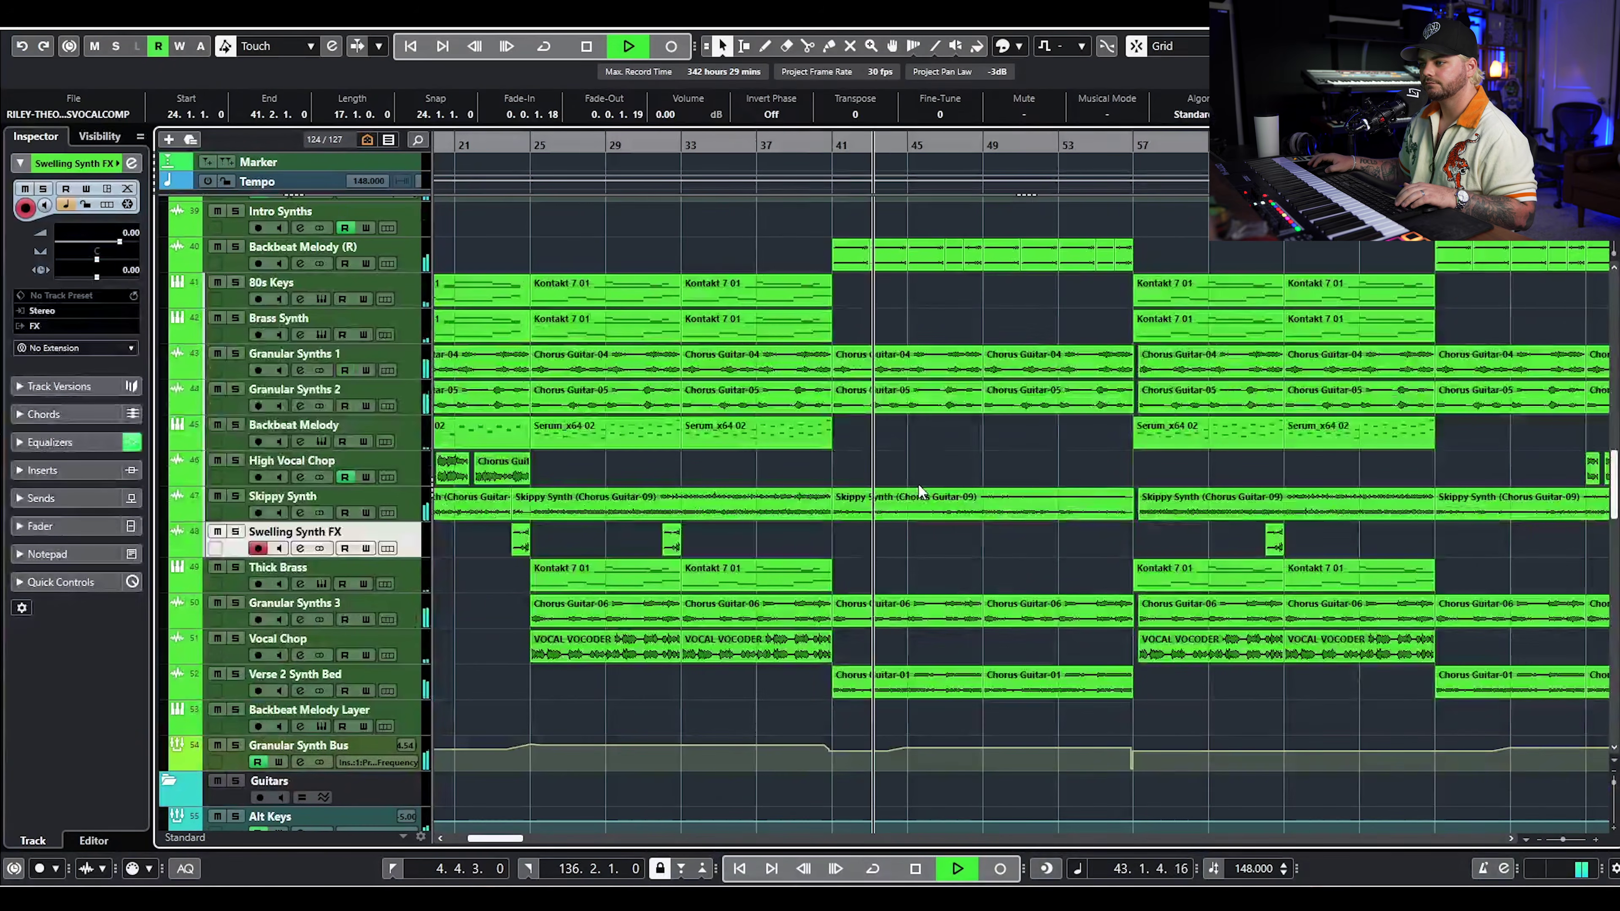
scroll(922, 482, "right", 3)
scroll(893, 476, "up", 3)
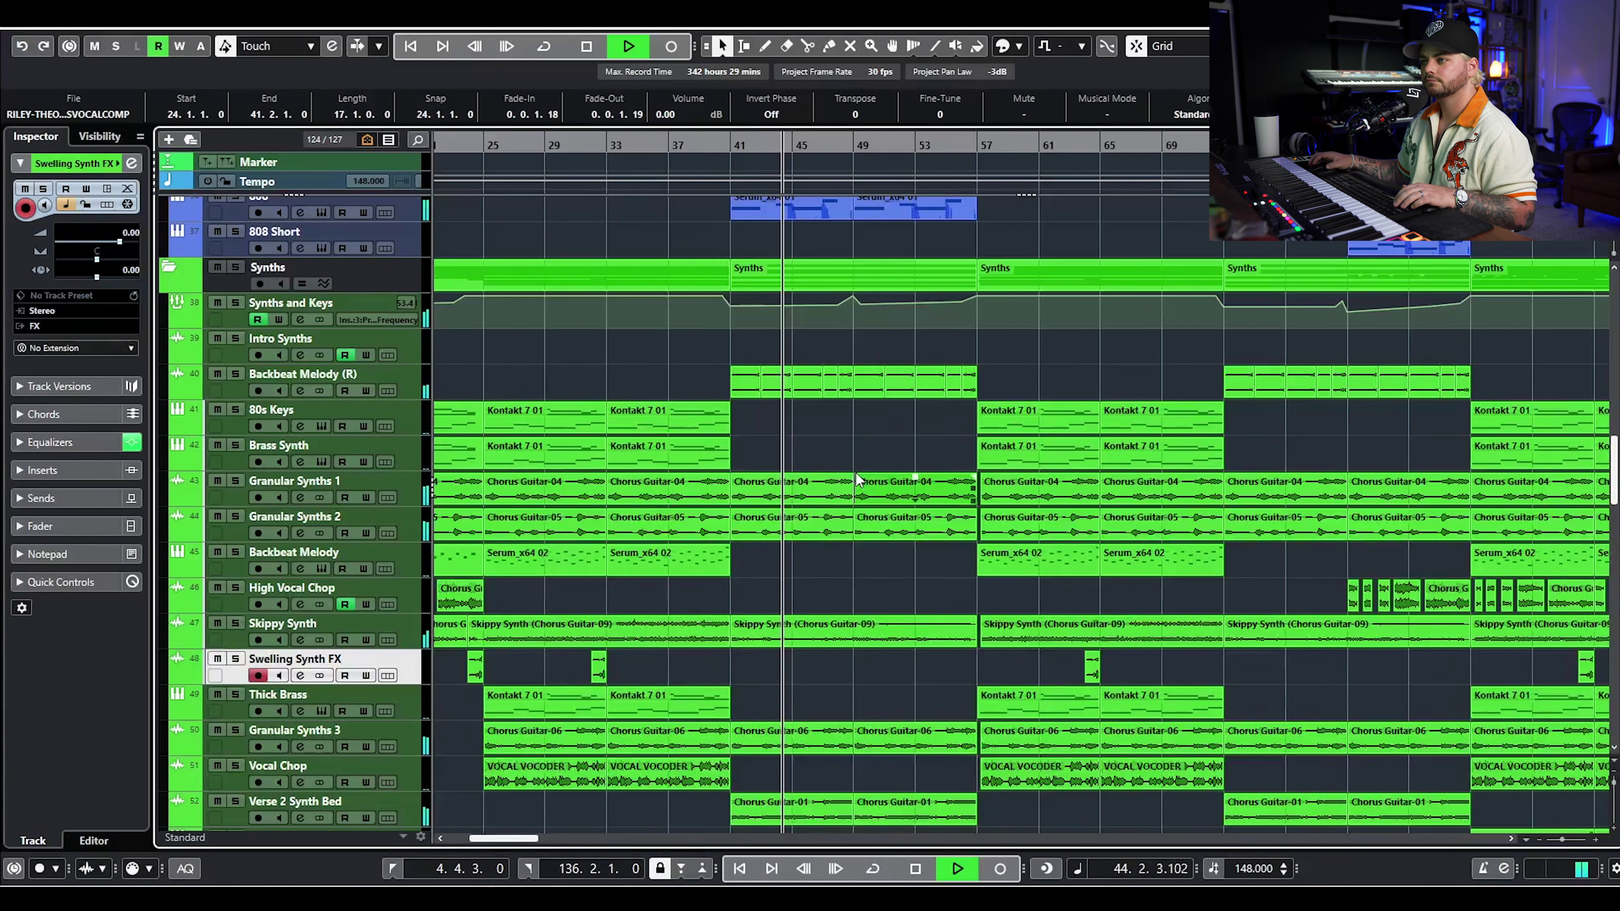
scroll(848, 472, "up", 4)
scroll(848, 472, "up", 7)
key("space")
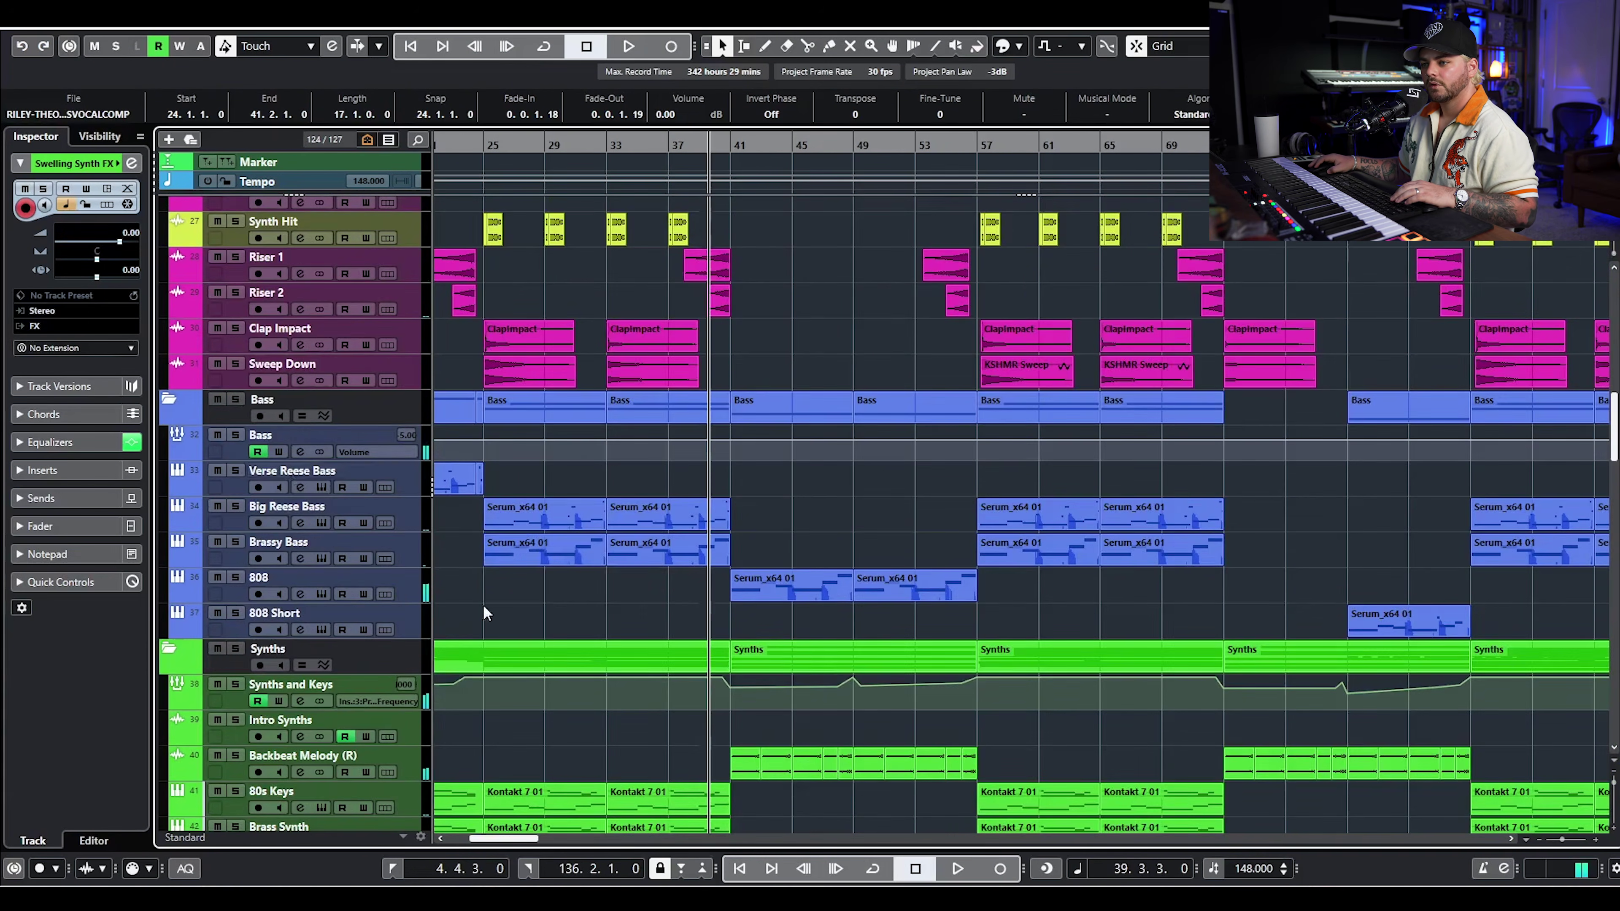
- Solo the Synths folder and audition it from just before bar 41
scroll(485, 612, "down", 4)
left_click(236, 396)
scroll(753, 458, "down", 4)
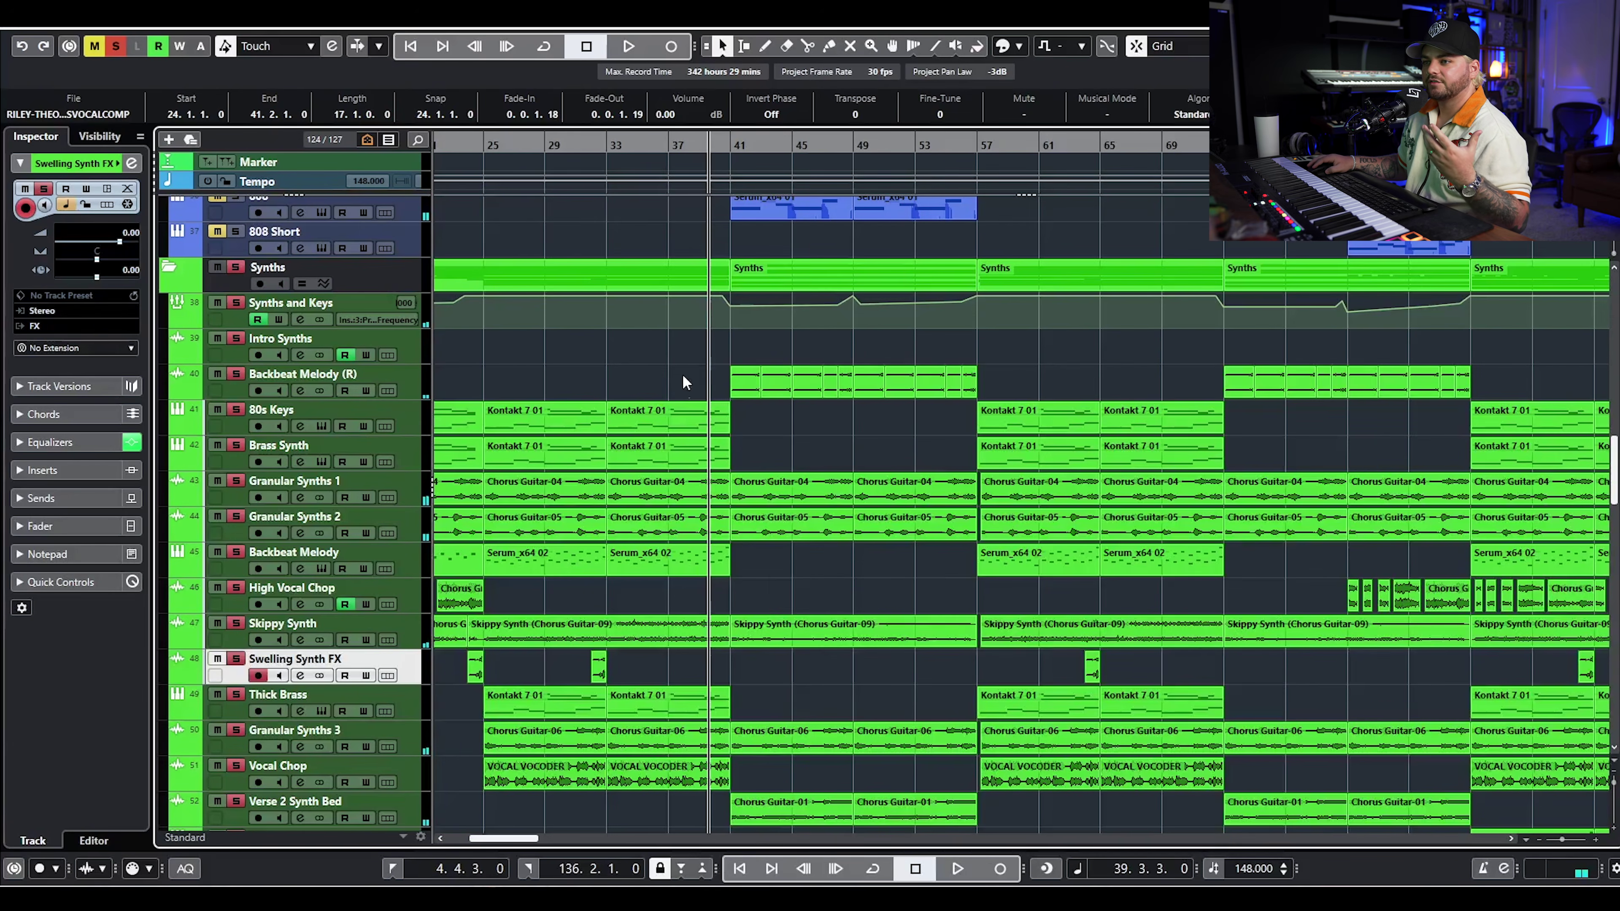
scroll(788, 427, "down", 7)
scroll(794, 338, "up", 4)
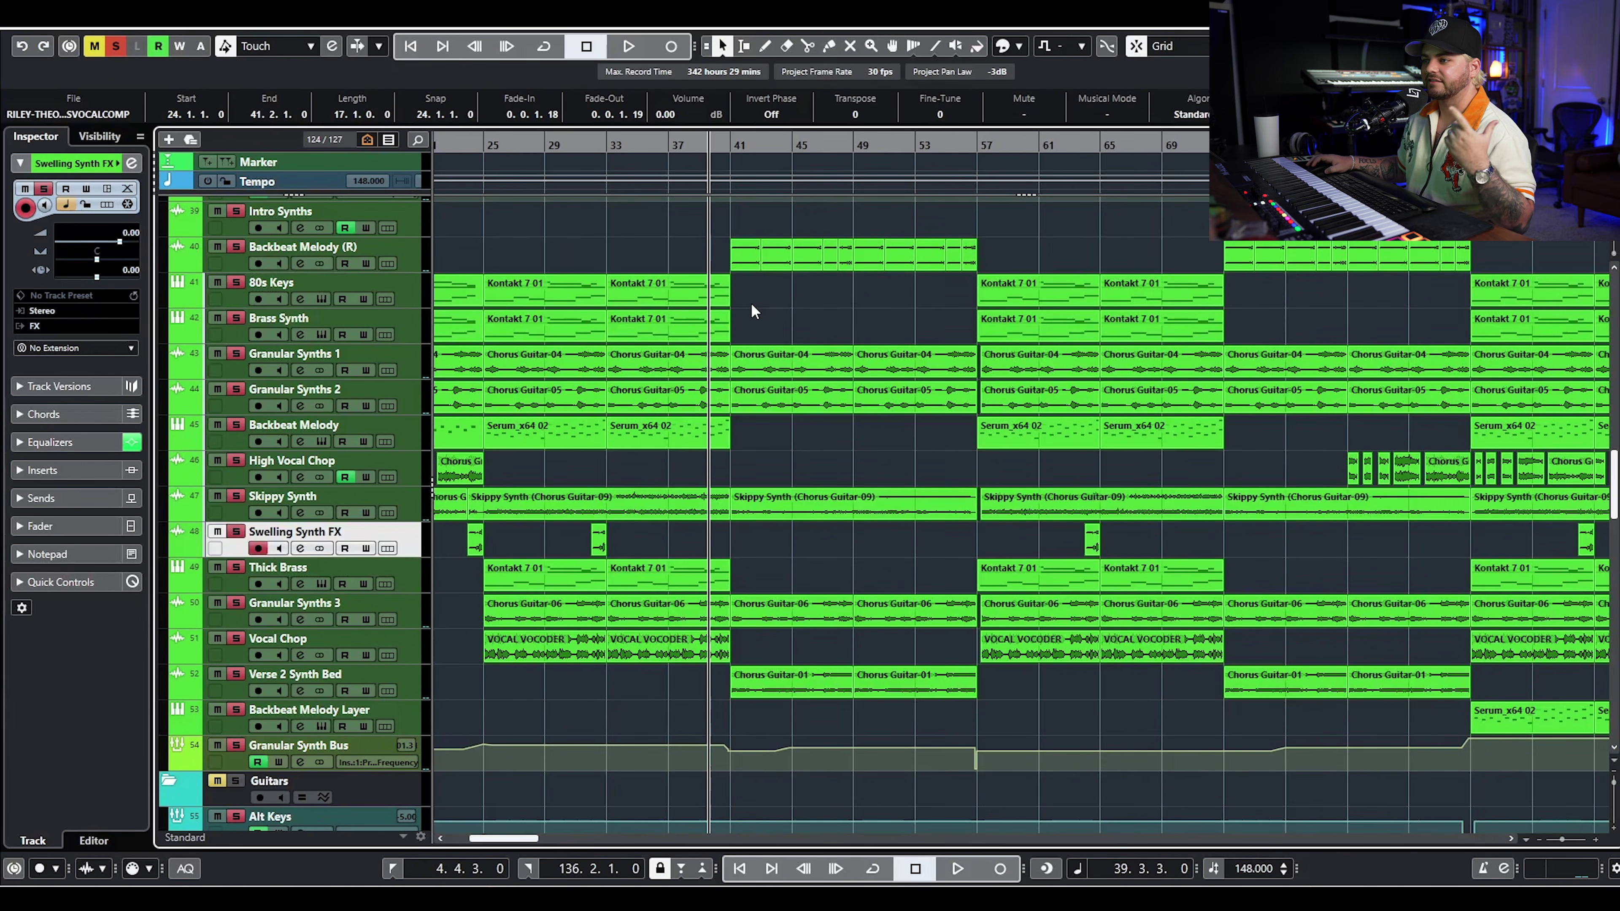
left_click(728, 152)
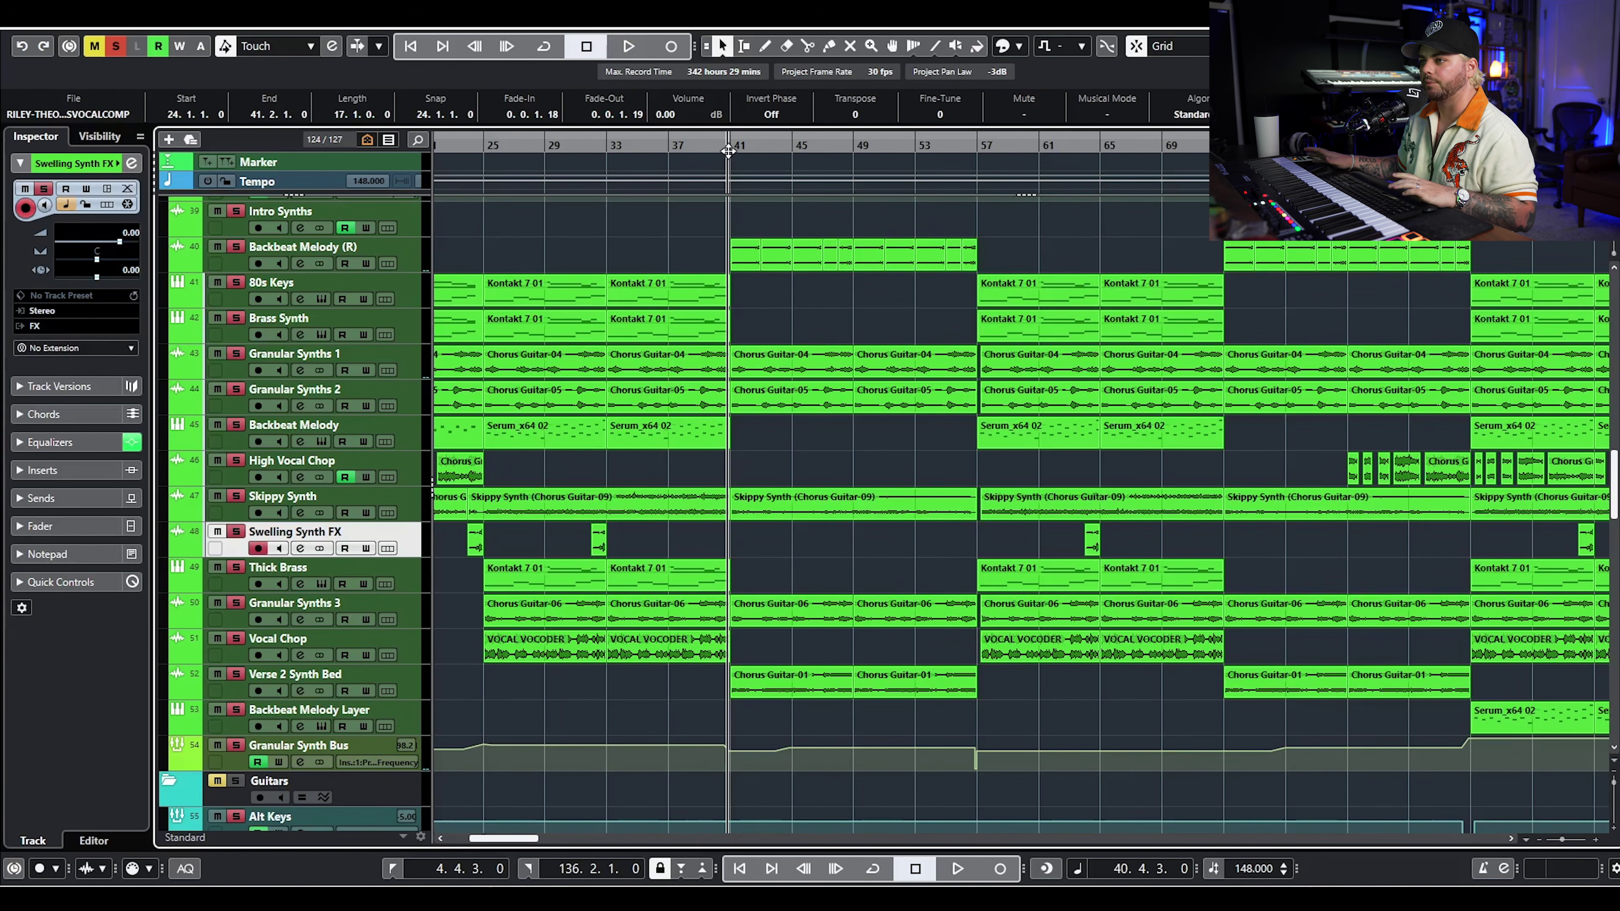
key("space")
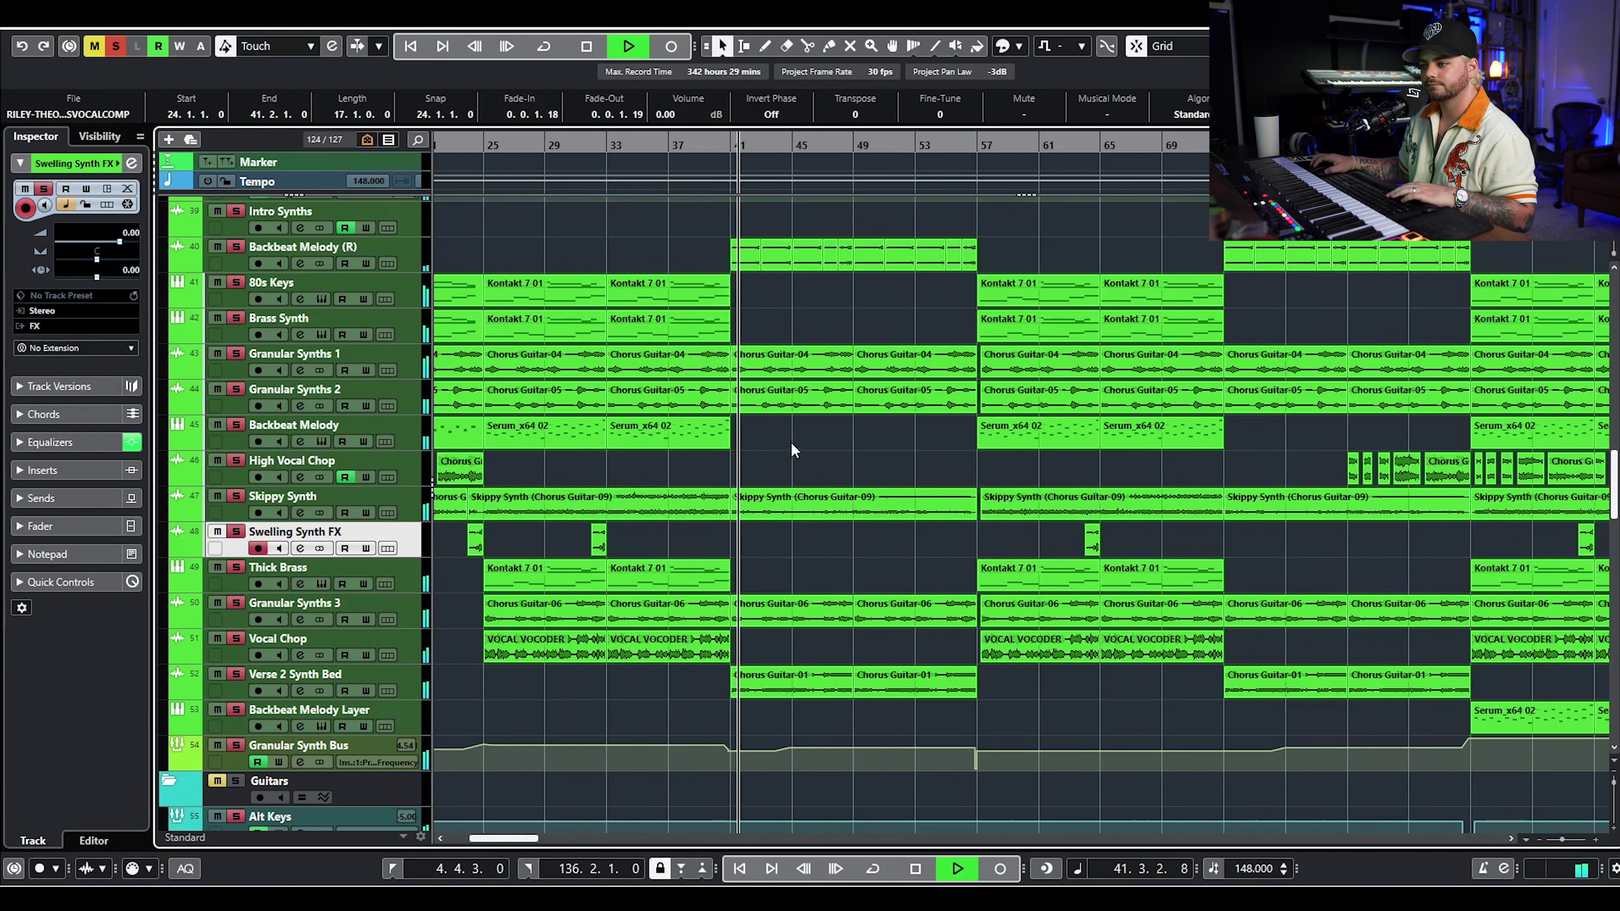
scroll(791, 442, "up", 6)
key("space")
- Add the 808 track to the solo and examine its Serum instrument and preset list
left_click(234, 452)
left_click(416, 455)
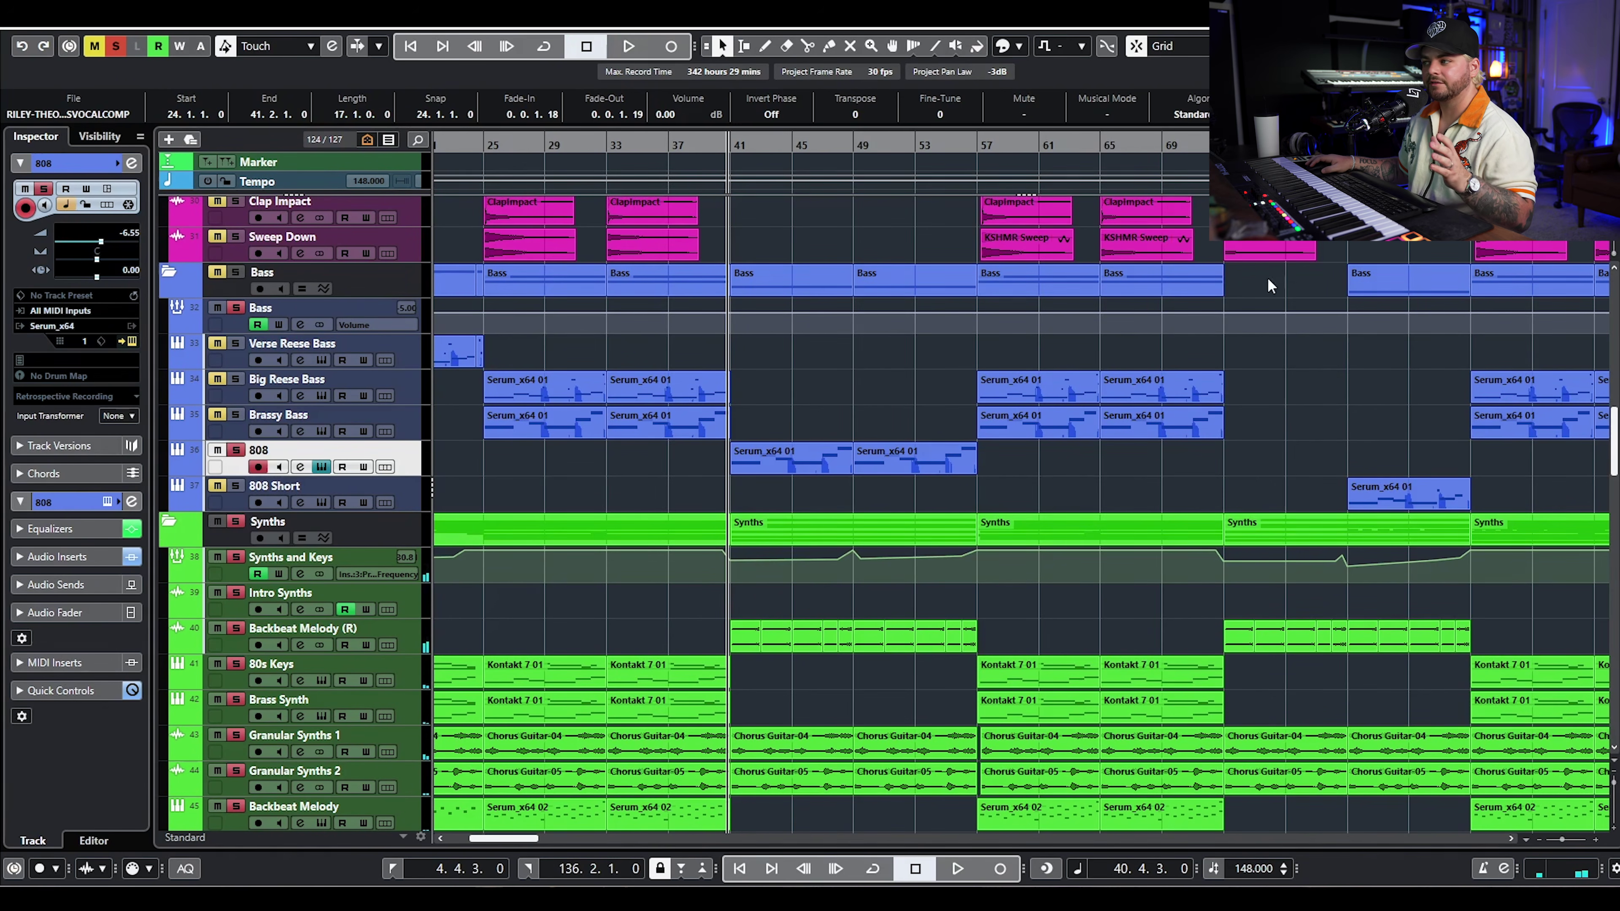
left_click(320, 467)
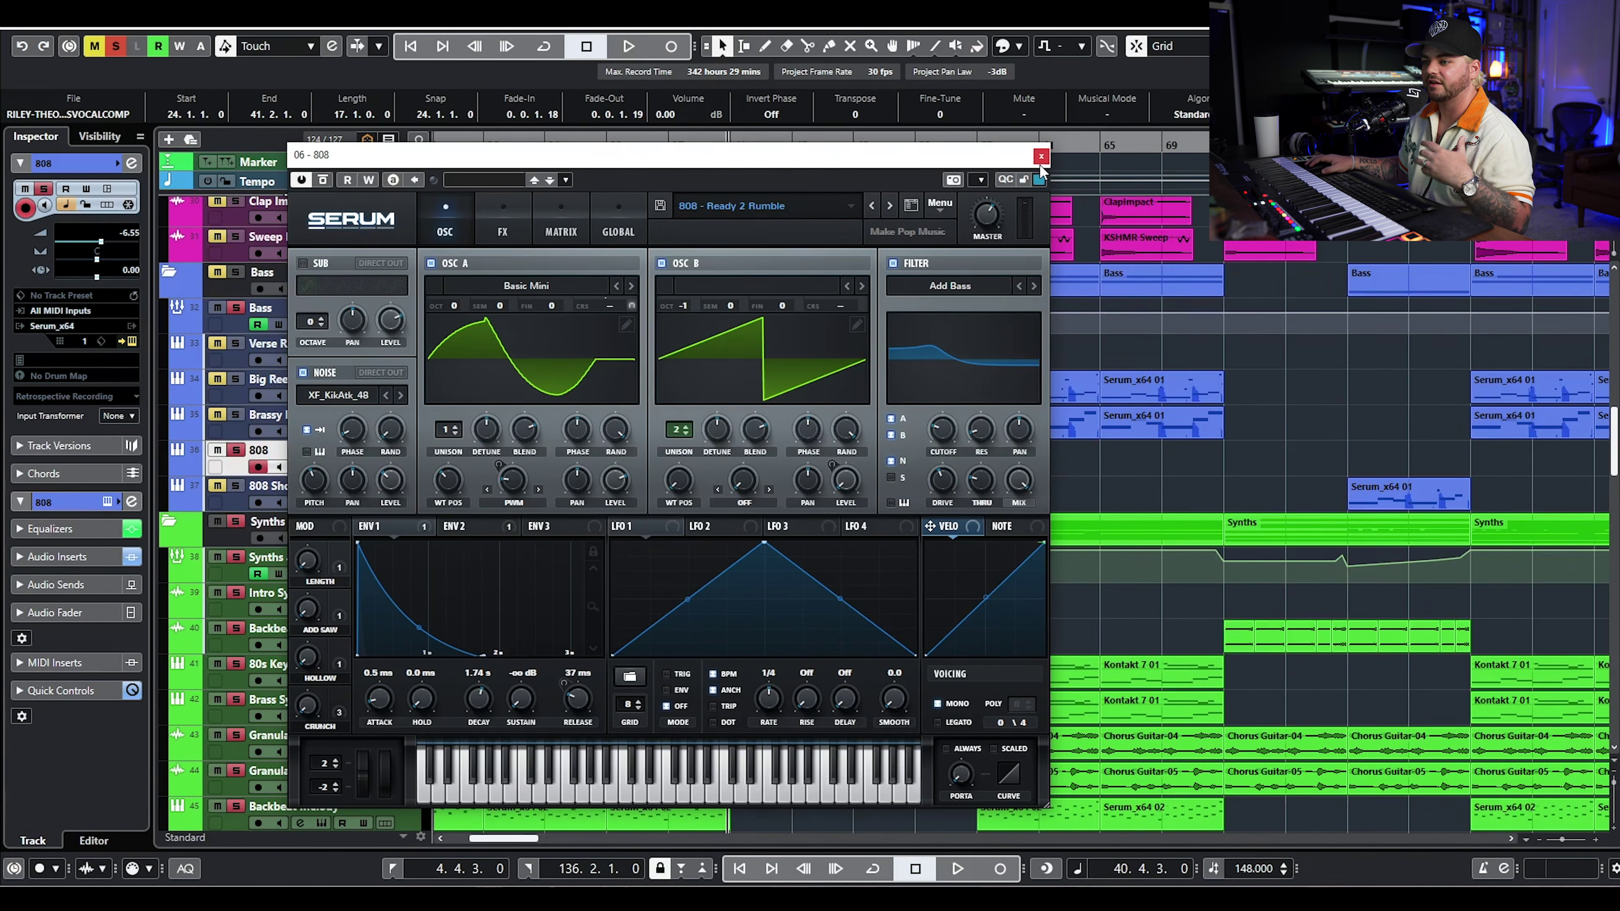
left_click(708, 206)
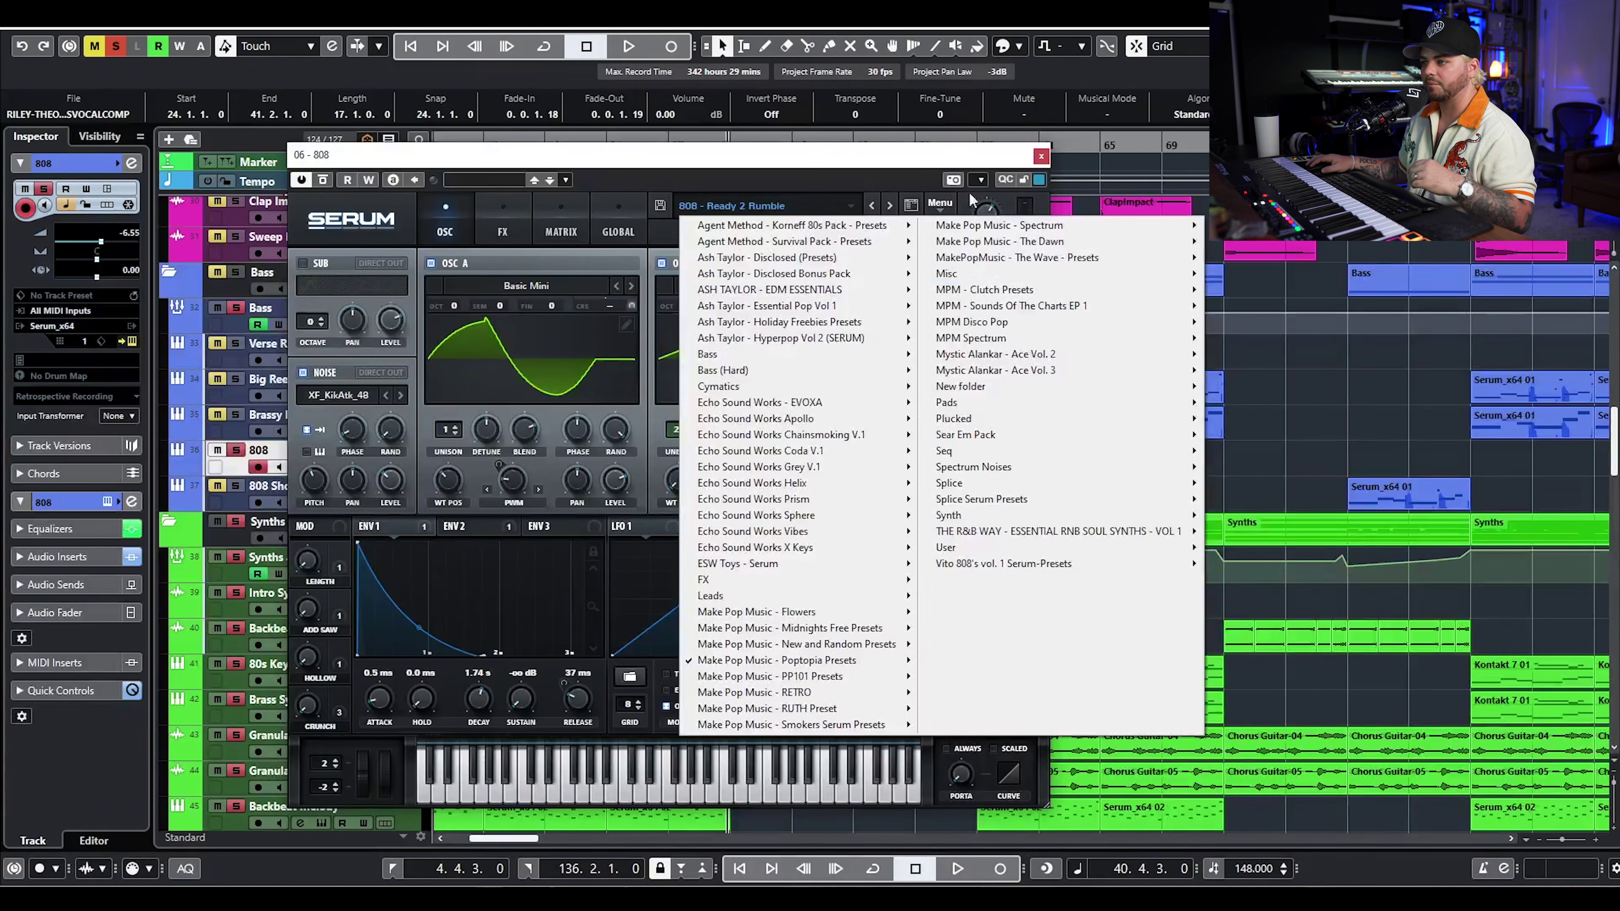
left_click(952, 160)
left_click(1041, 157)
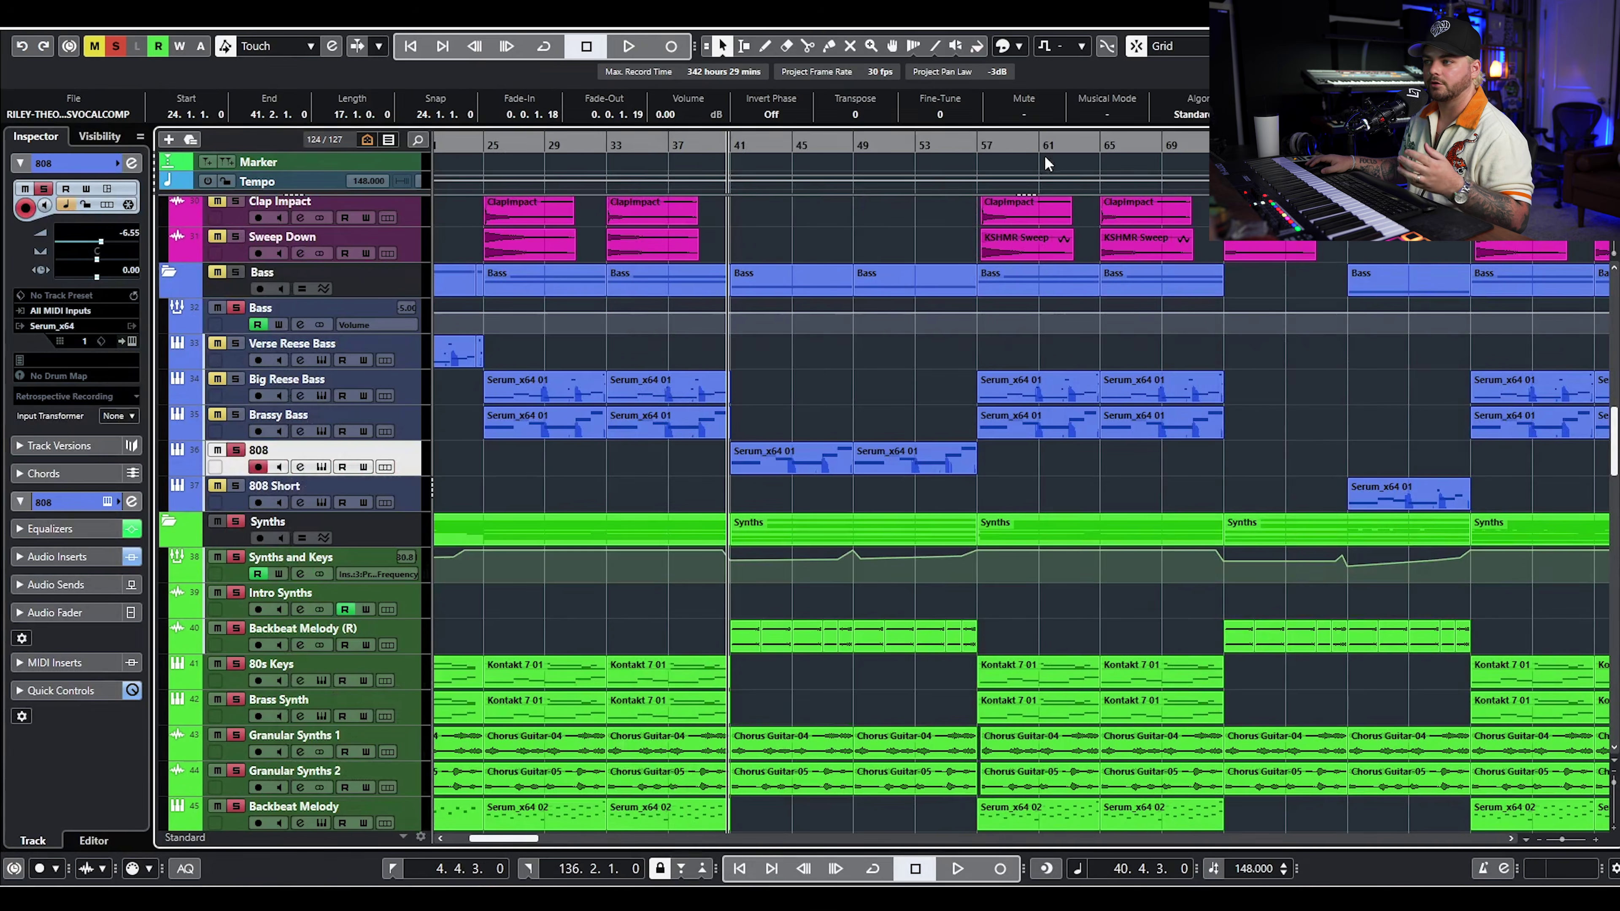
- Audition the 808 together with the synths from just before bar 41 and clear all solos
left_click(821, 423)
scroll(821, 424, "up", 5)
key("space")
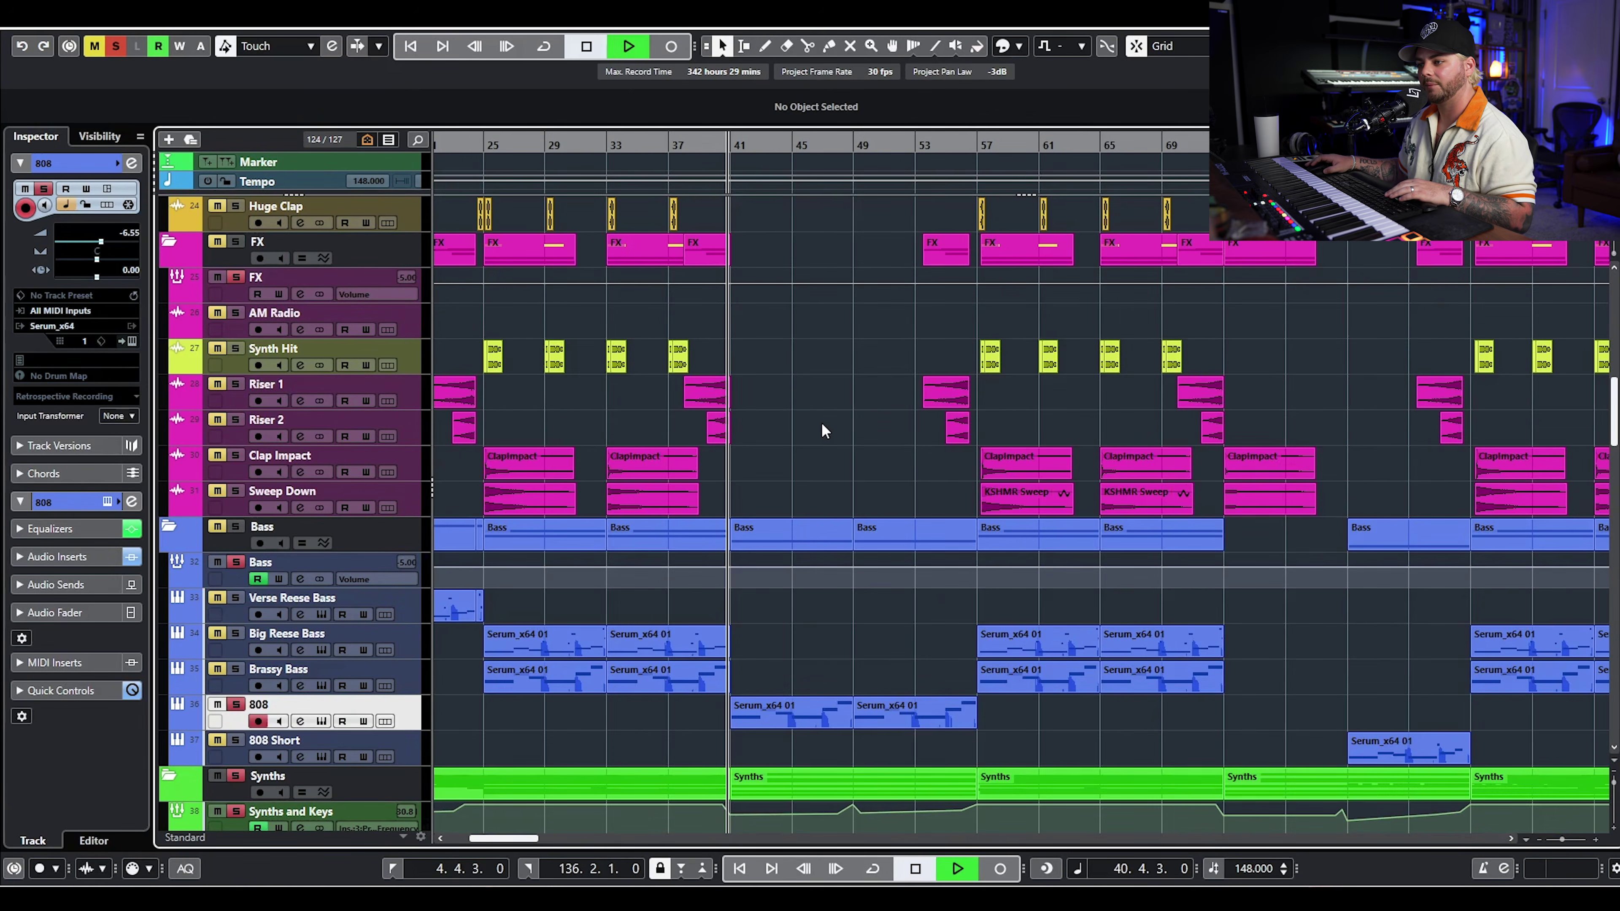
scroll(821, 423, "down", 4)
scroll(828, 421, "up", 7)
scroll(860, 430, "up", 6)
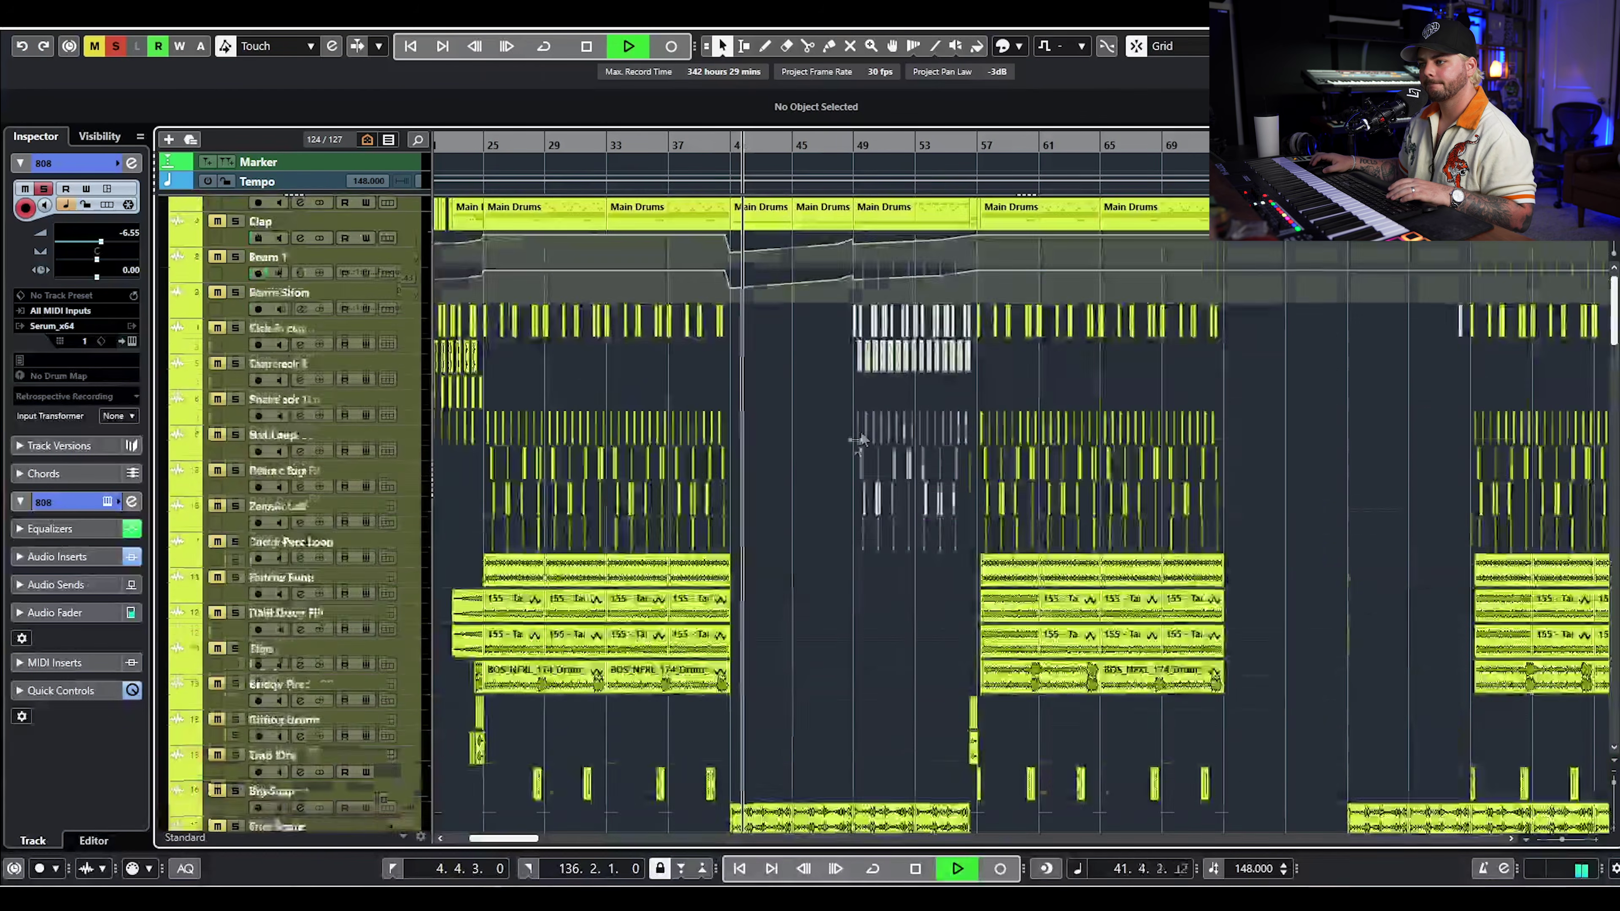
scroll(860, 431, "down", 10)
key("space")
left_click(116, 45)
- Solo the Main Drums folder and bring up its bridge percussion and drum tracks
scroll(727, 323, "up", 15)
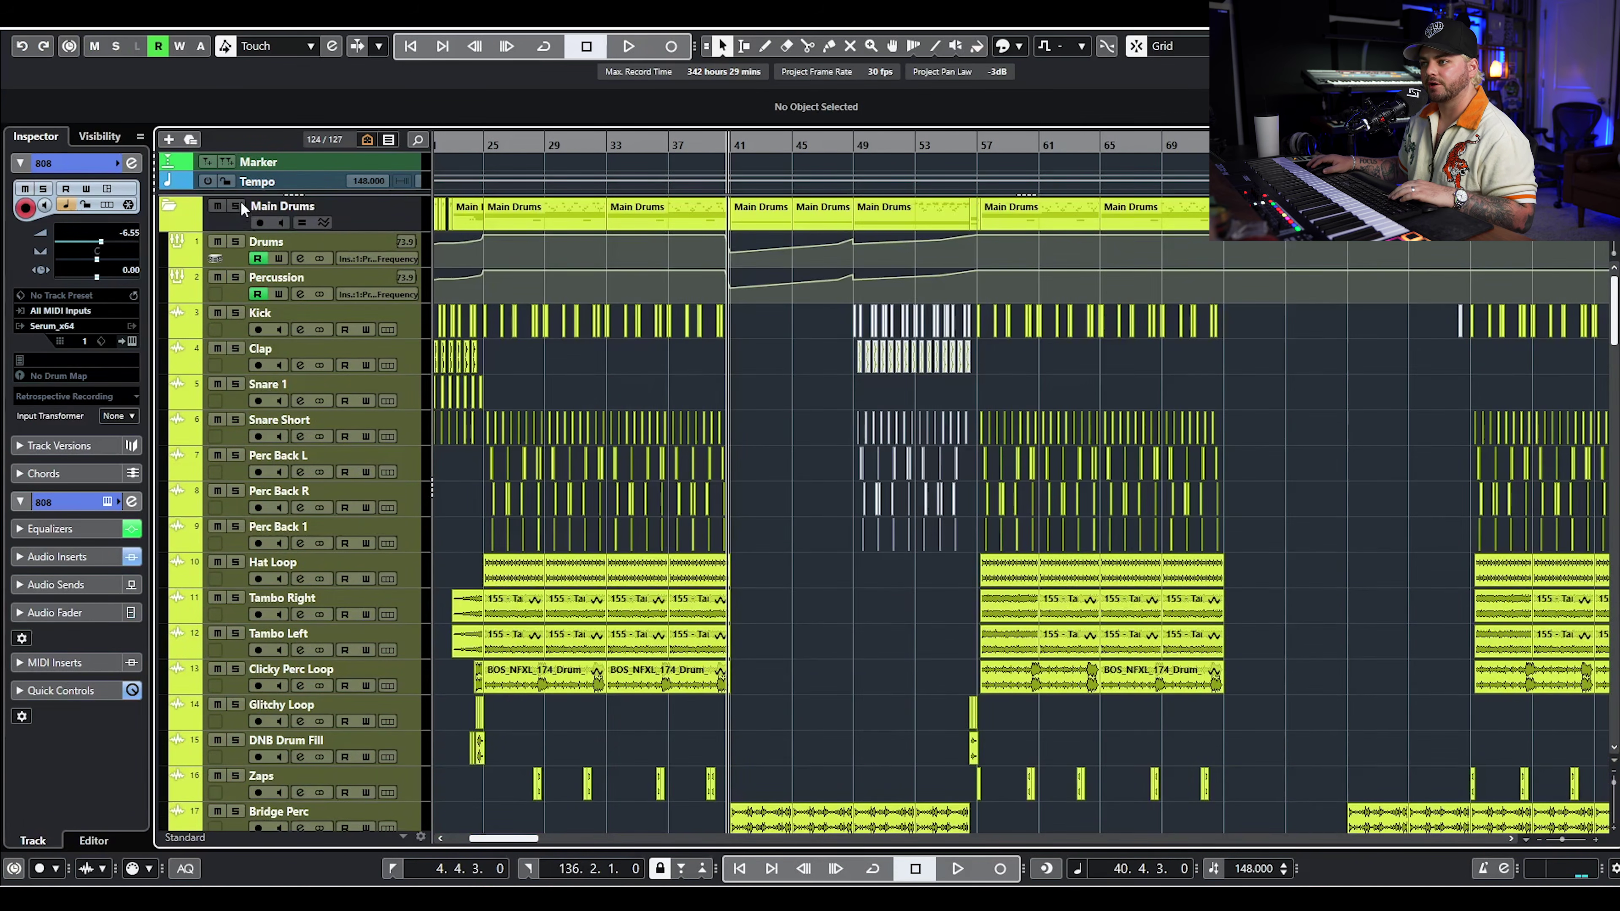
left_click(236, 206)
scroll(791, 379, "down", 4)
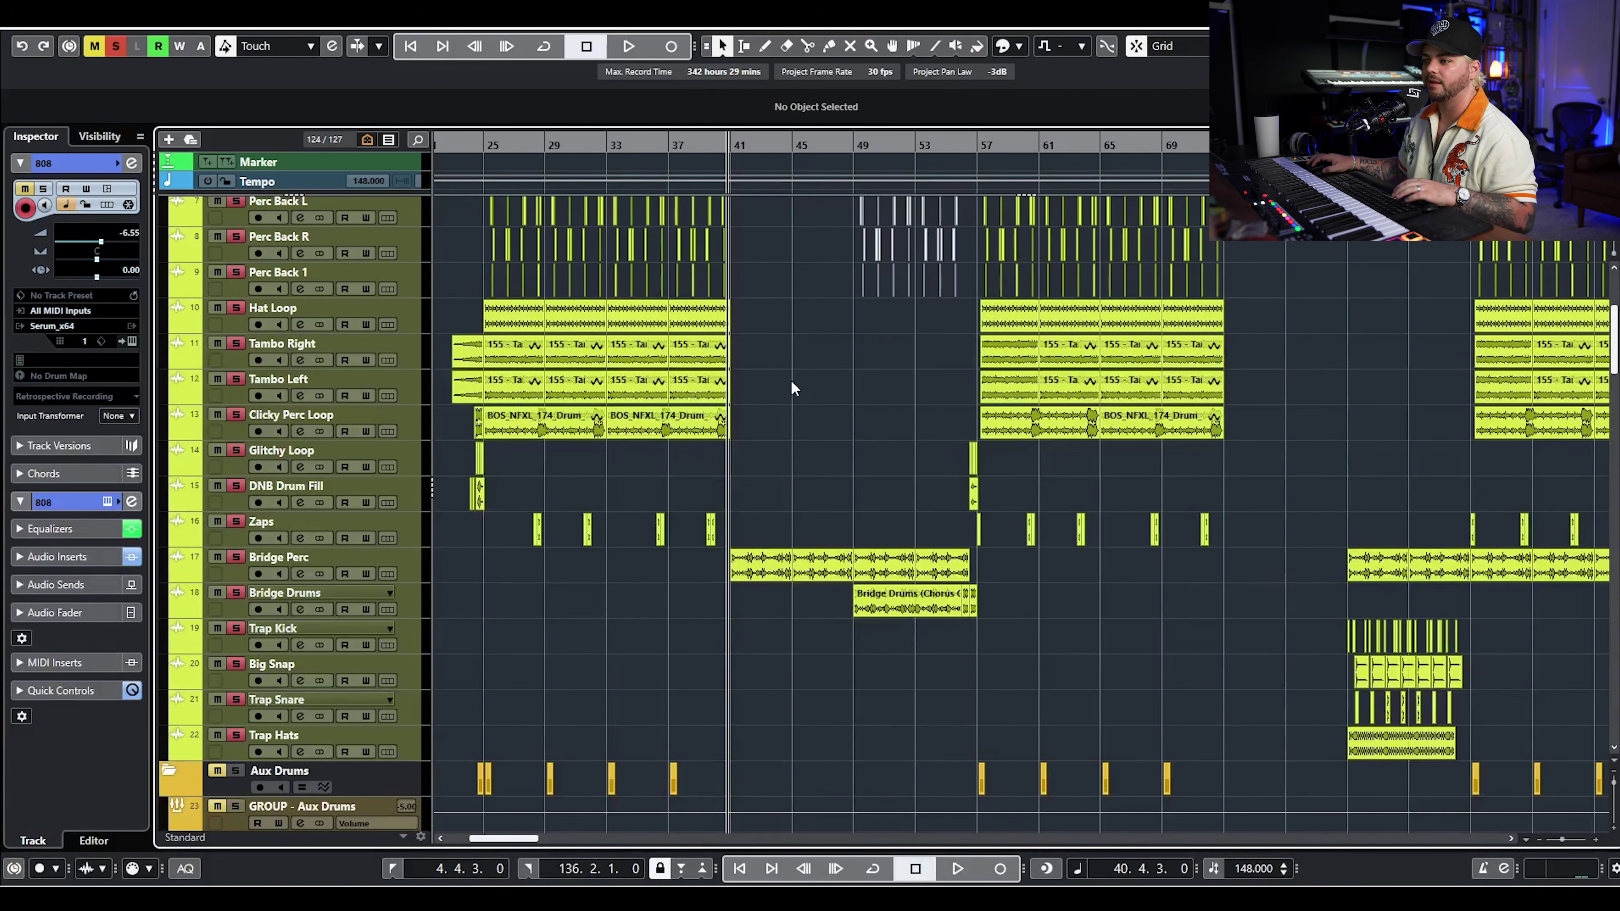
- Select the Bridge Perc track, play it from just before bar 41 and bring up its channel settings
scroll(759, 446, "up", 2)
left_click(410, 576)
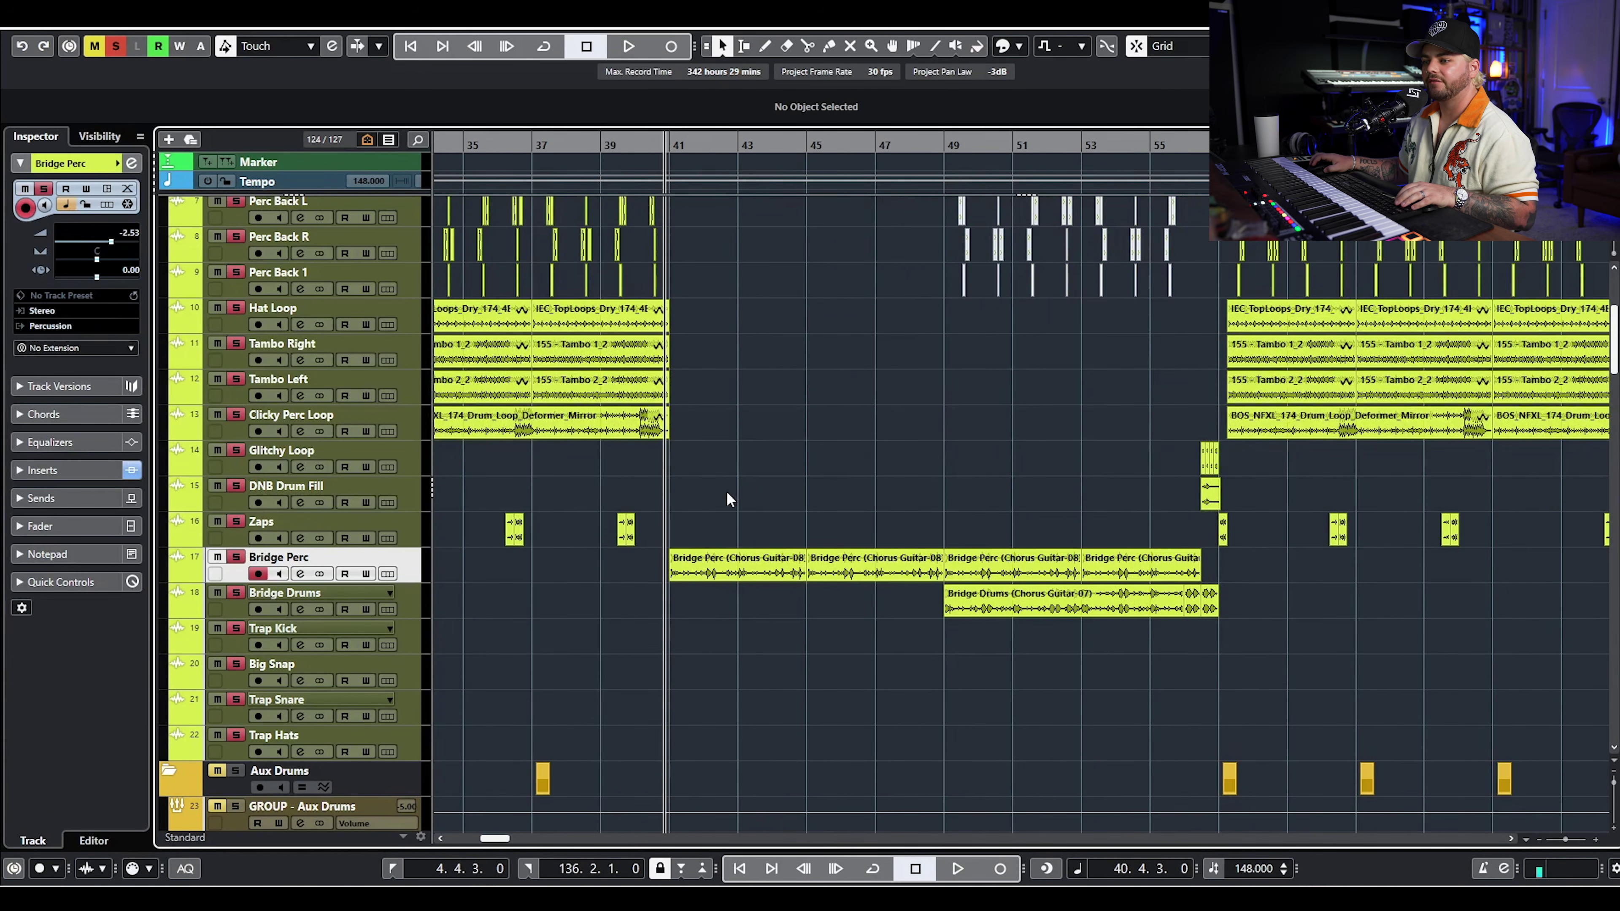
left_click(300, 574)
key("space")
left_click_drag(1059, 158, 1111, 461)
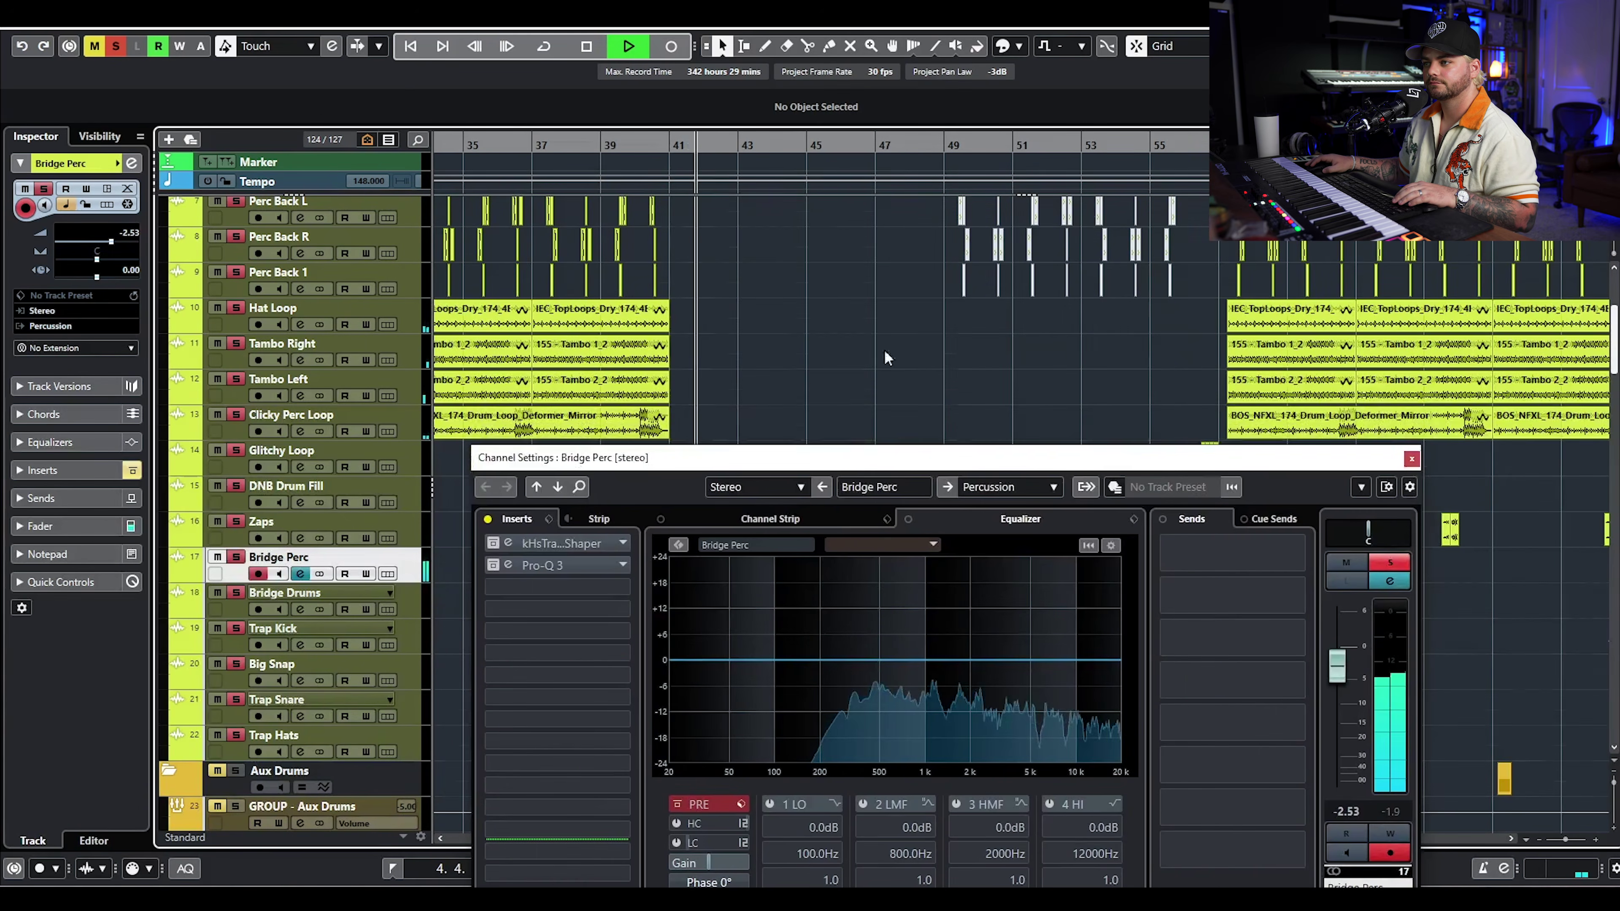
- Examine the Percussion group's channel settings during playback and close them
scroll(861, 347, "up", 4)
scroll(546, 291, "down", 4)
scroll(422, 285, "up", 4)
left_click(417, 285)
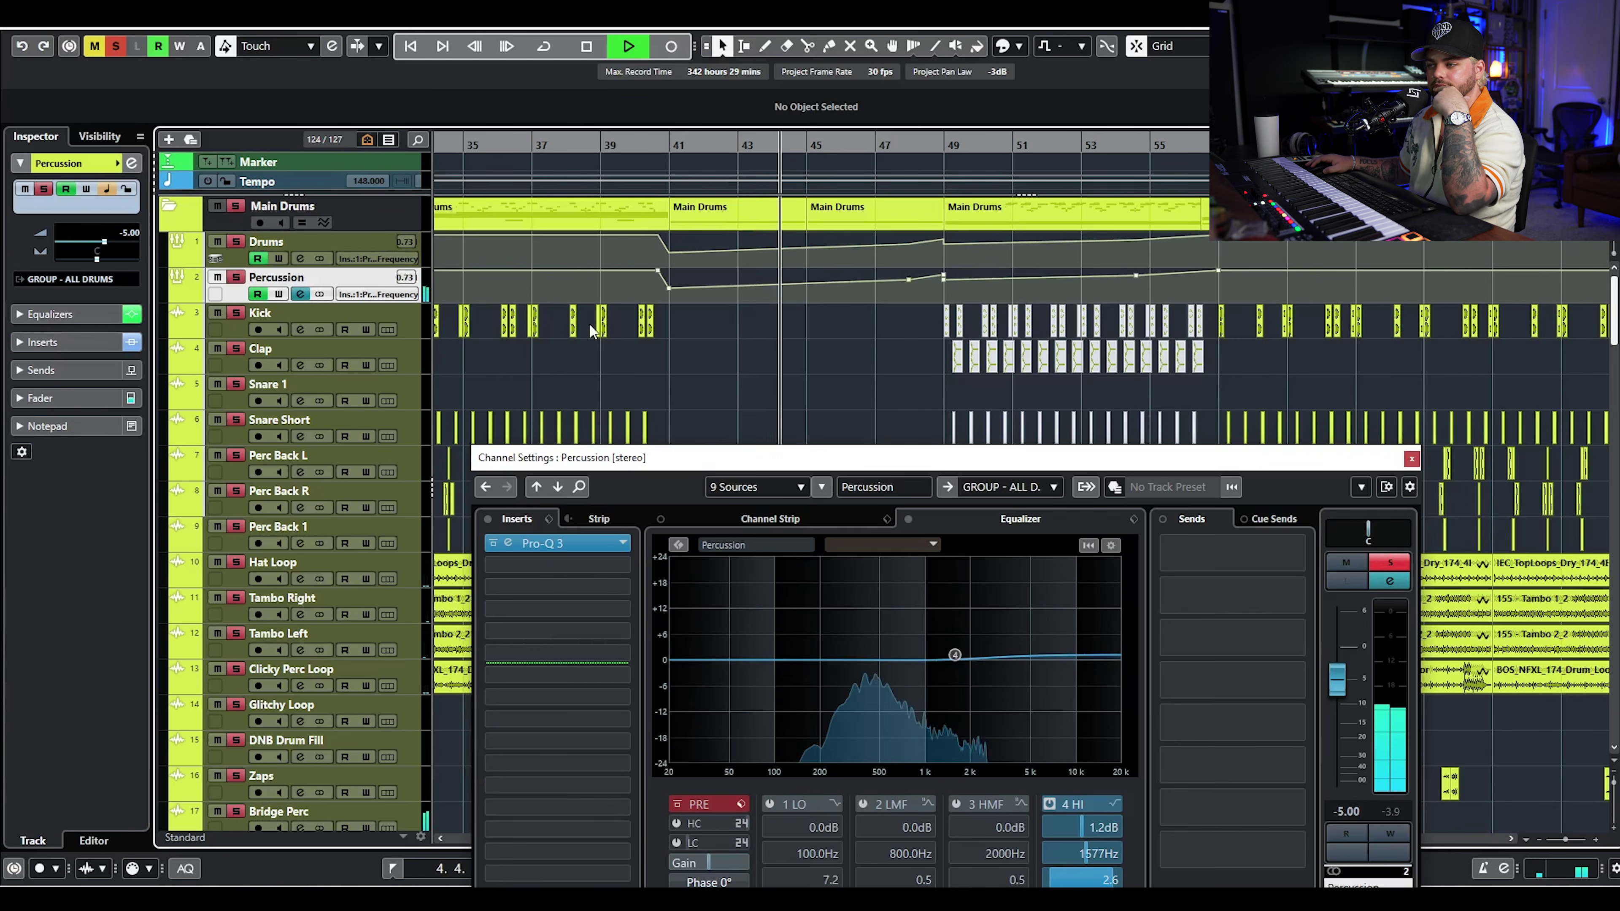
scroll(588, 323, "down", 3)
left_click(1411, 460)
- Check the Bridge Perc channel's inserts once more, close its channel settings and stop playback
scroll(767, 426, "down", 3)
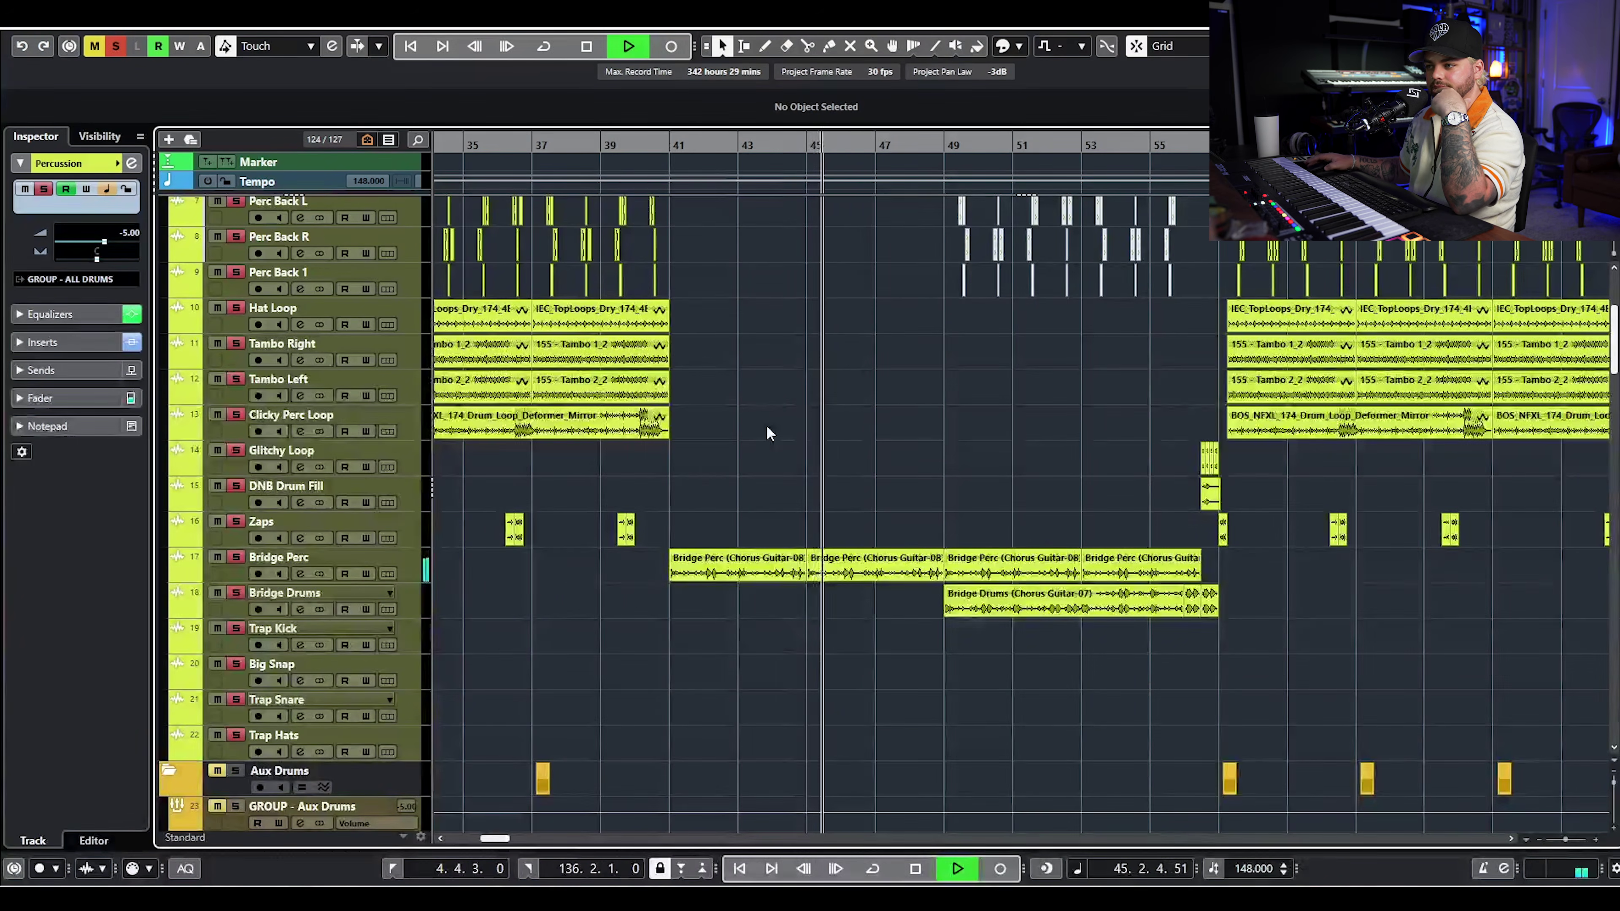
scroll(327, 465, "down", 3)
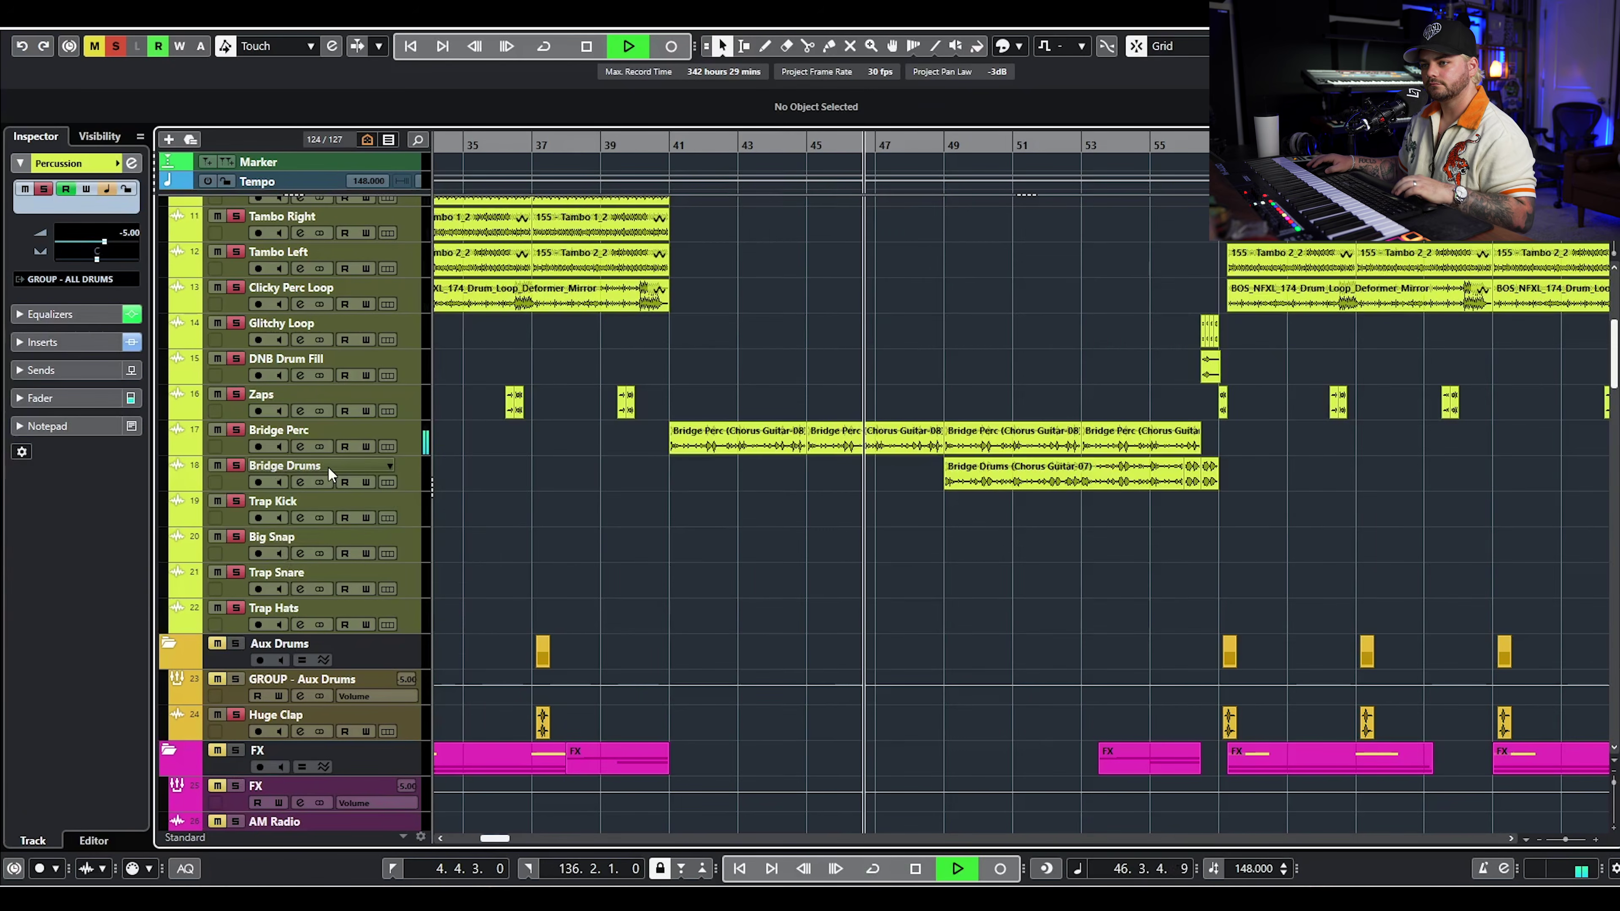
left_click(300, 446)
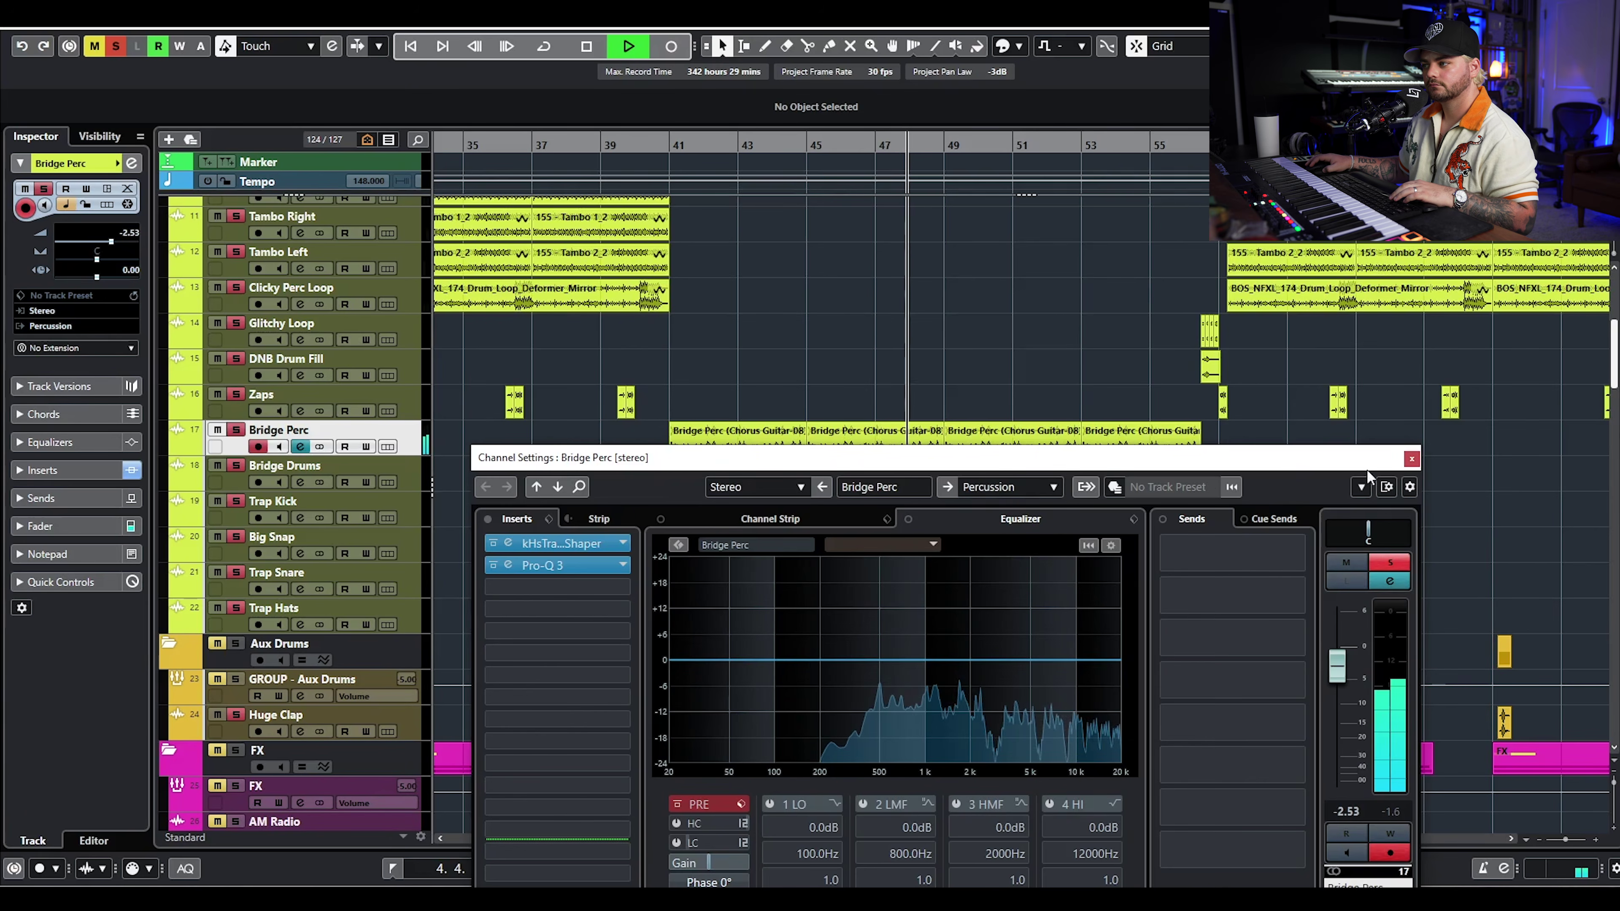
left_click(1411, 458)
key("space")
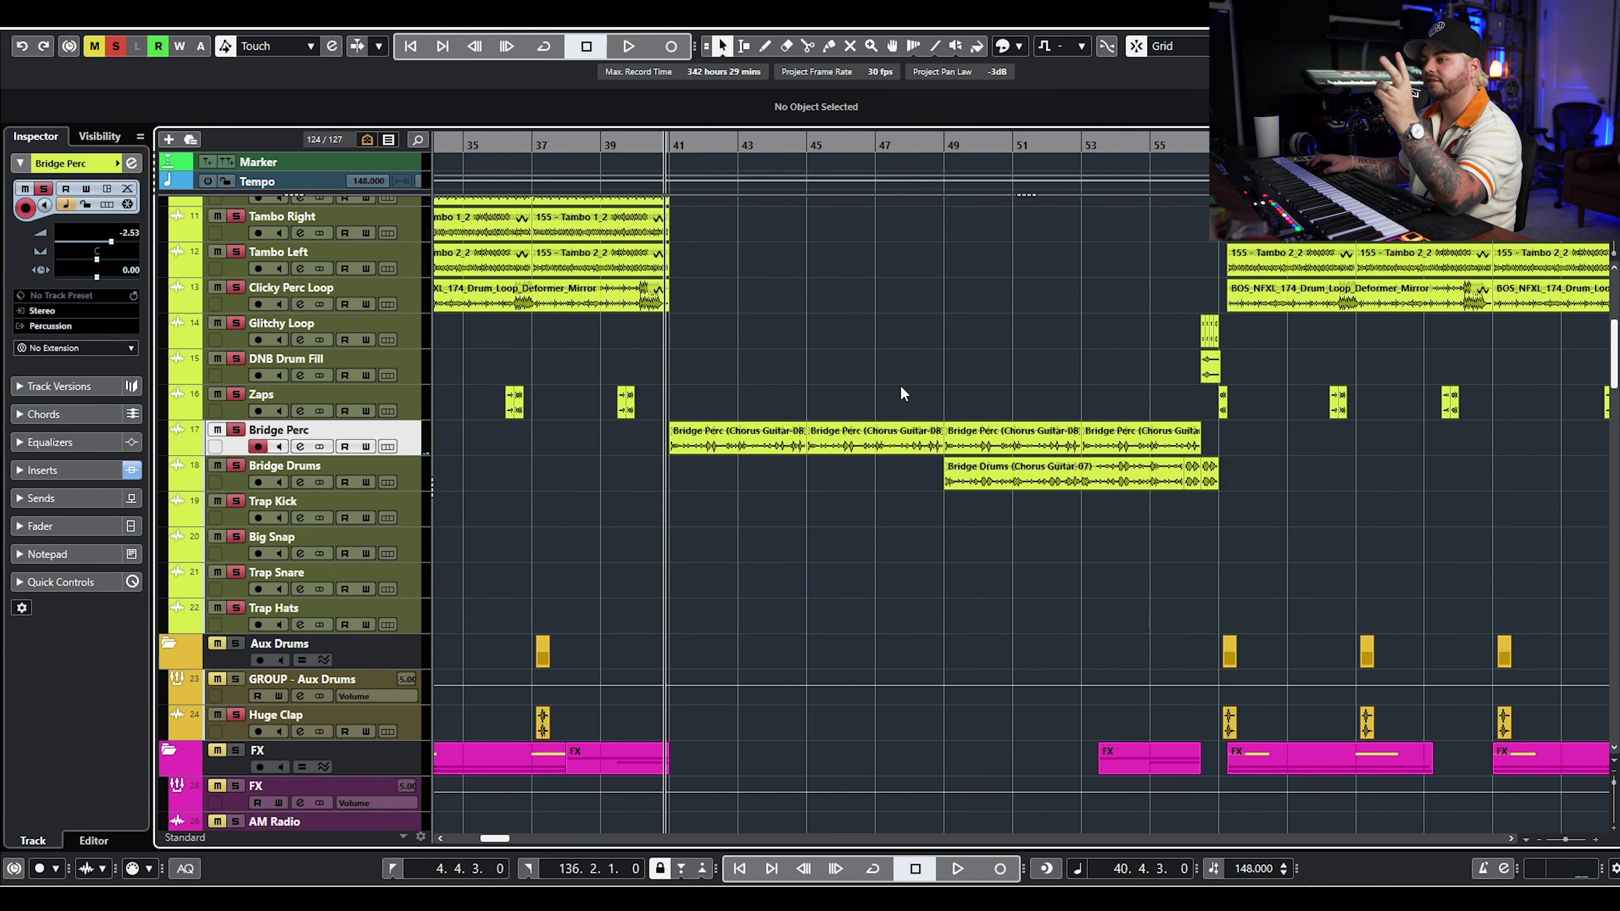
- Set the playhead just before bar 49, select the Bridge Drums track and audition the second half of the bridge
left_click(942, 146)
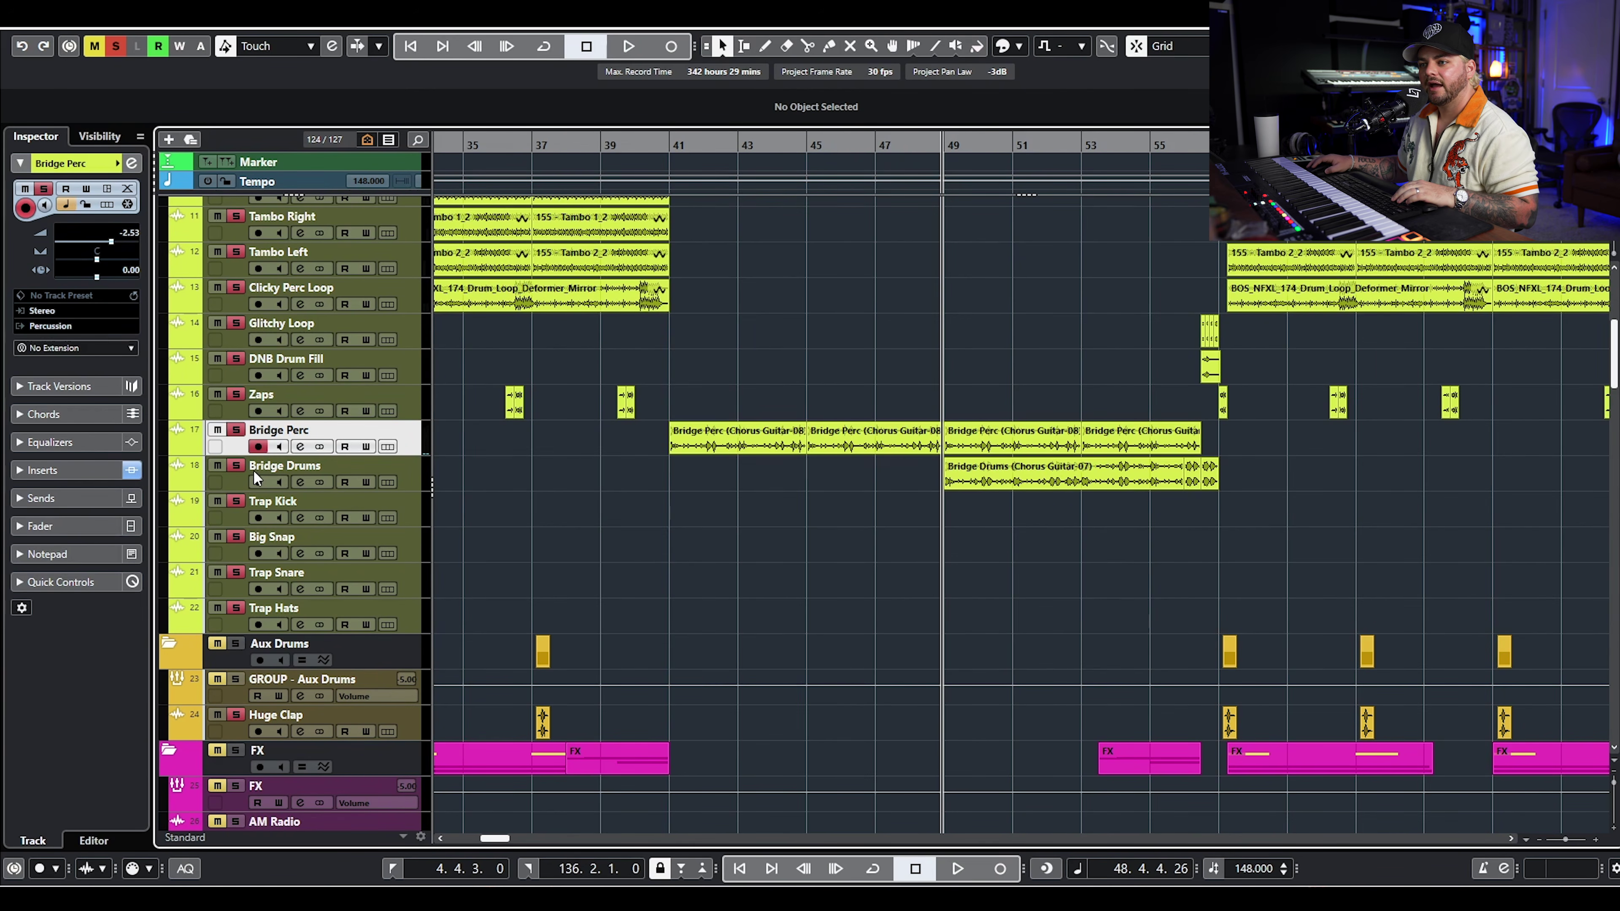
left_click(410, 483)
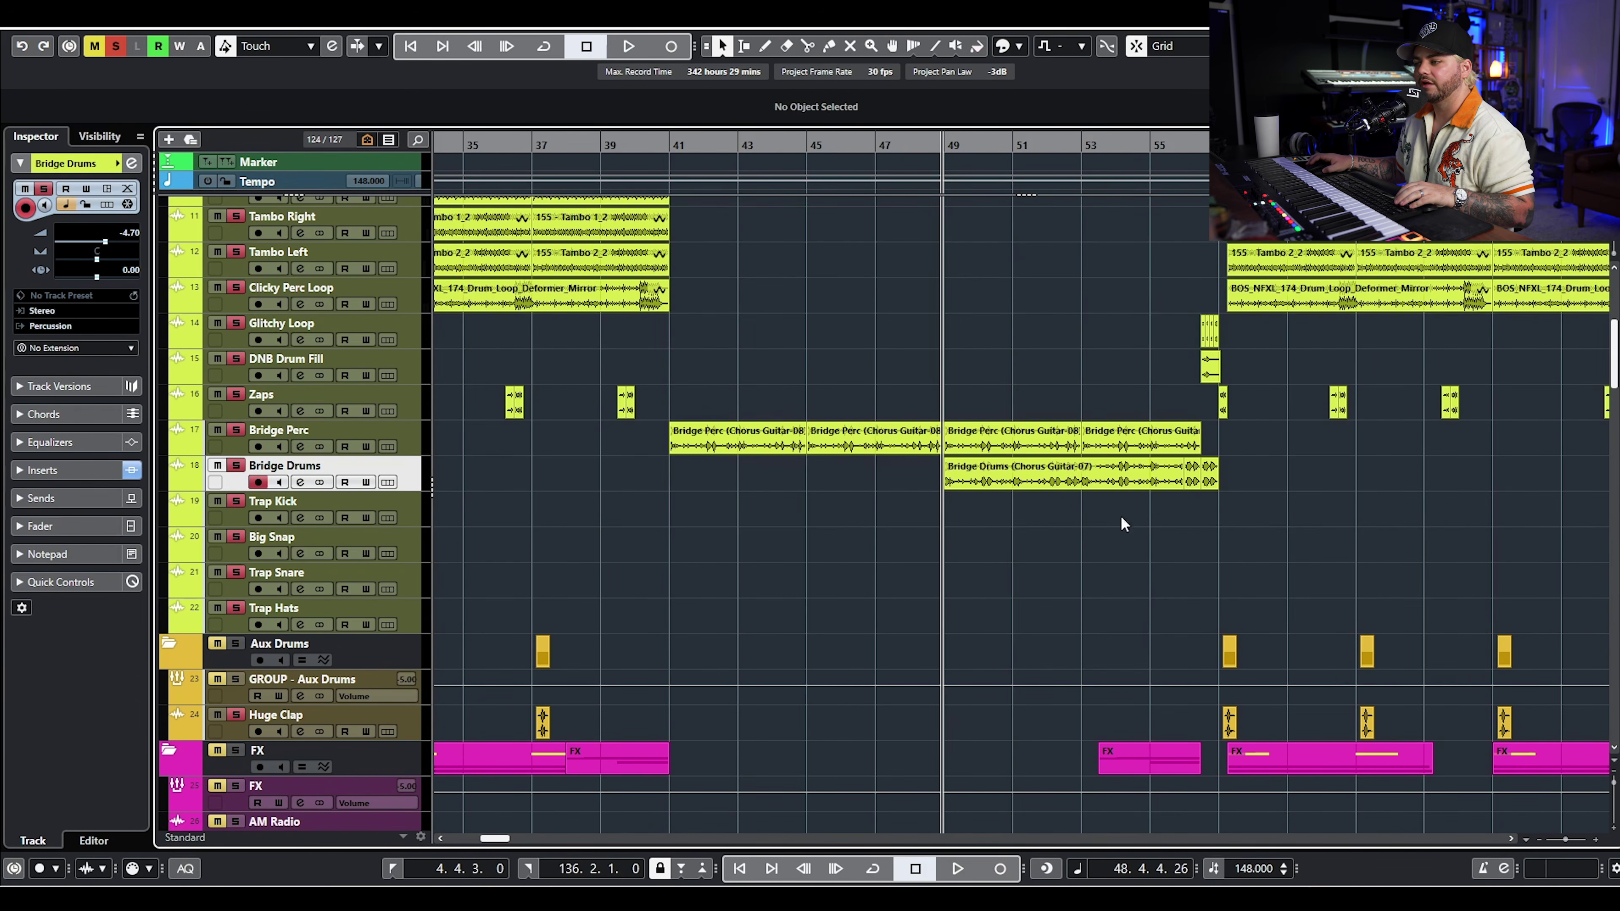
scroll(1123, 523, "up", 3)
left_click_drag(1327, 535, 1041, 516)
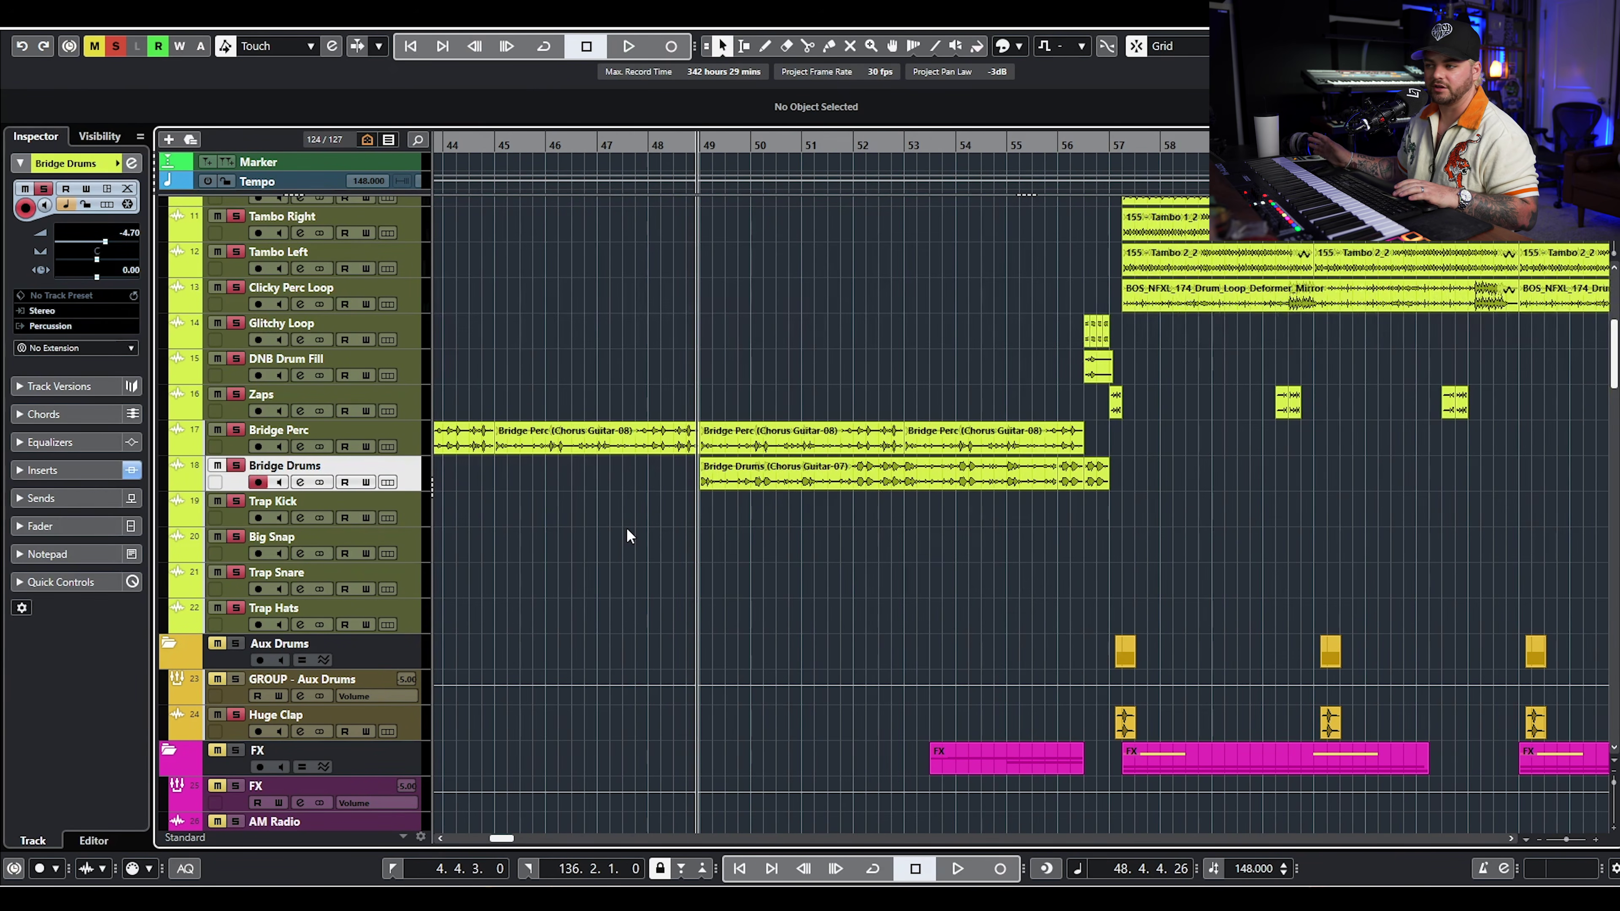
key("space")
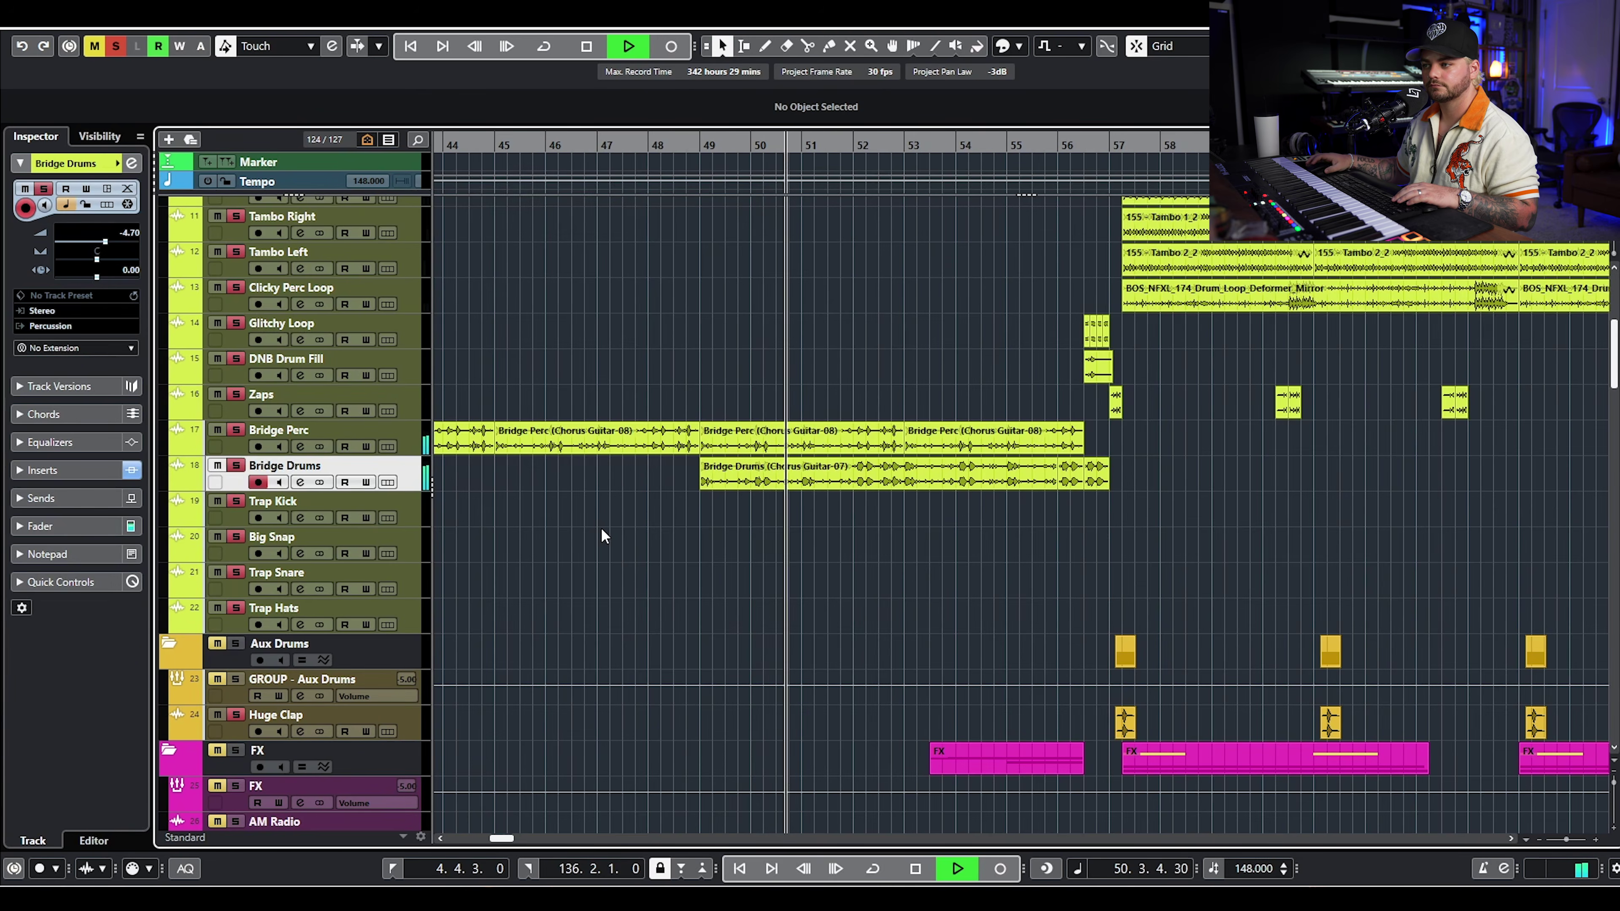
scroll(599, 526, "up", 4)
scroll(604, 533, "up", 3)
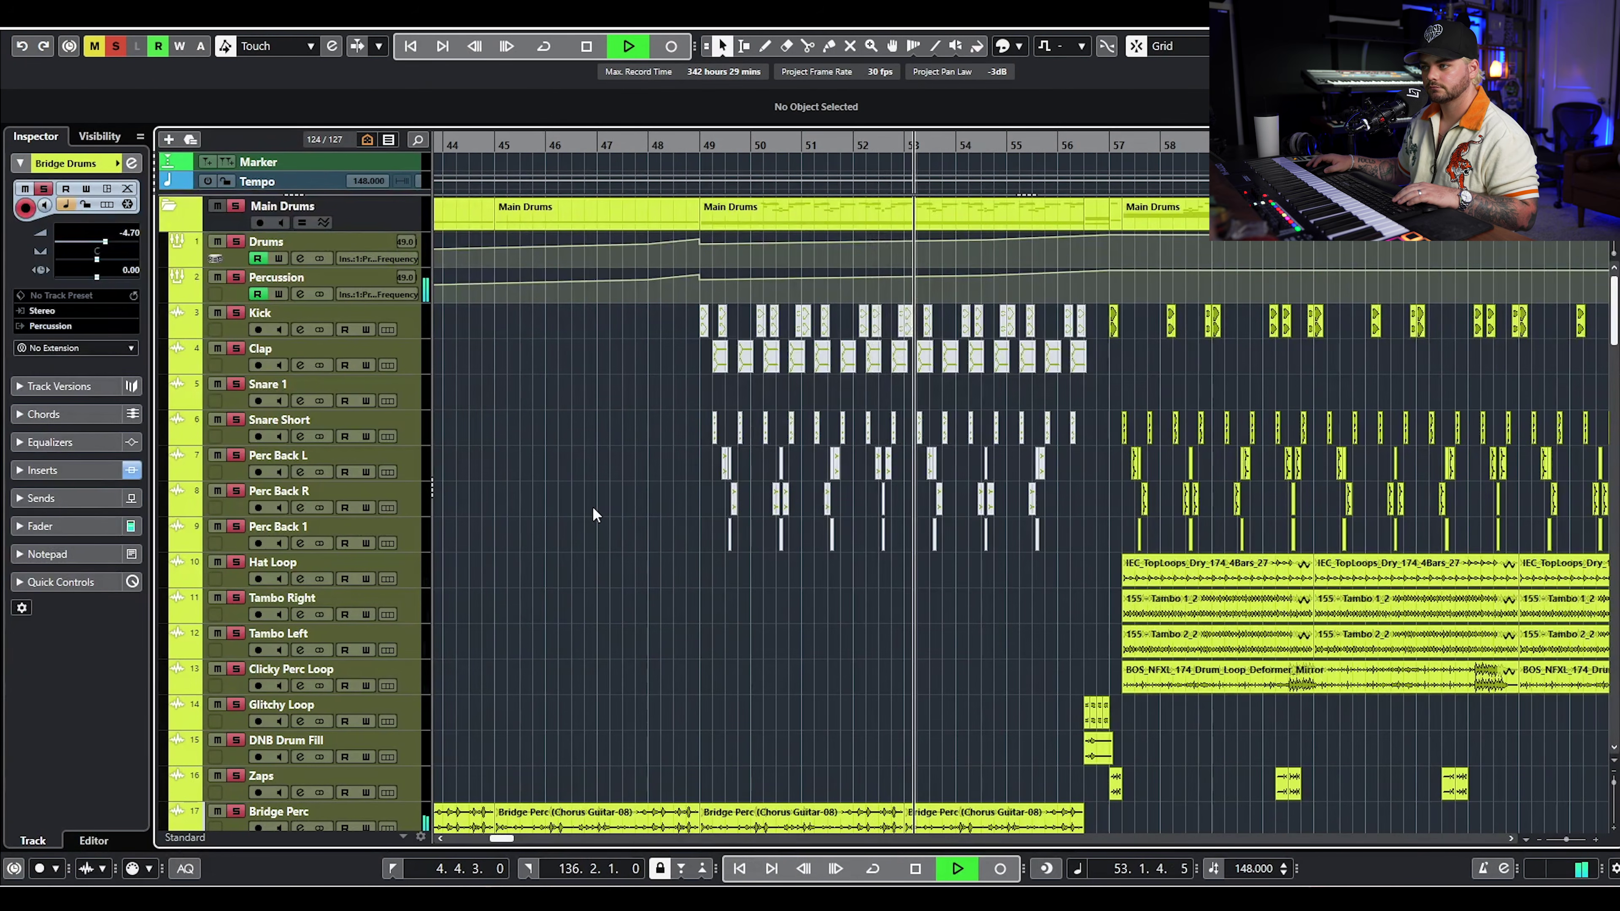
- Examine the Bridge Drums channel settings, close them and stop playback at the end of the bridge
scroll(606, 514, "down", 8)
left_click(300, 355)
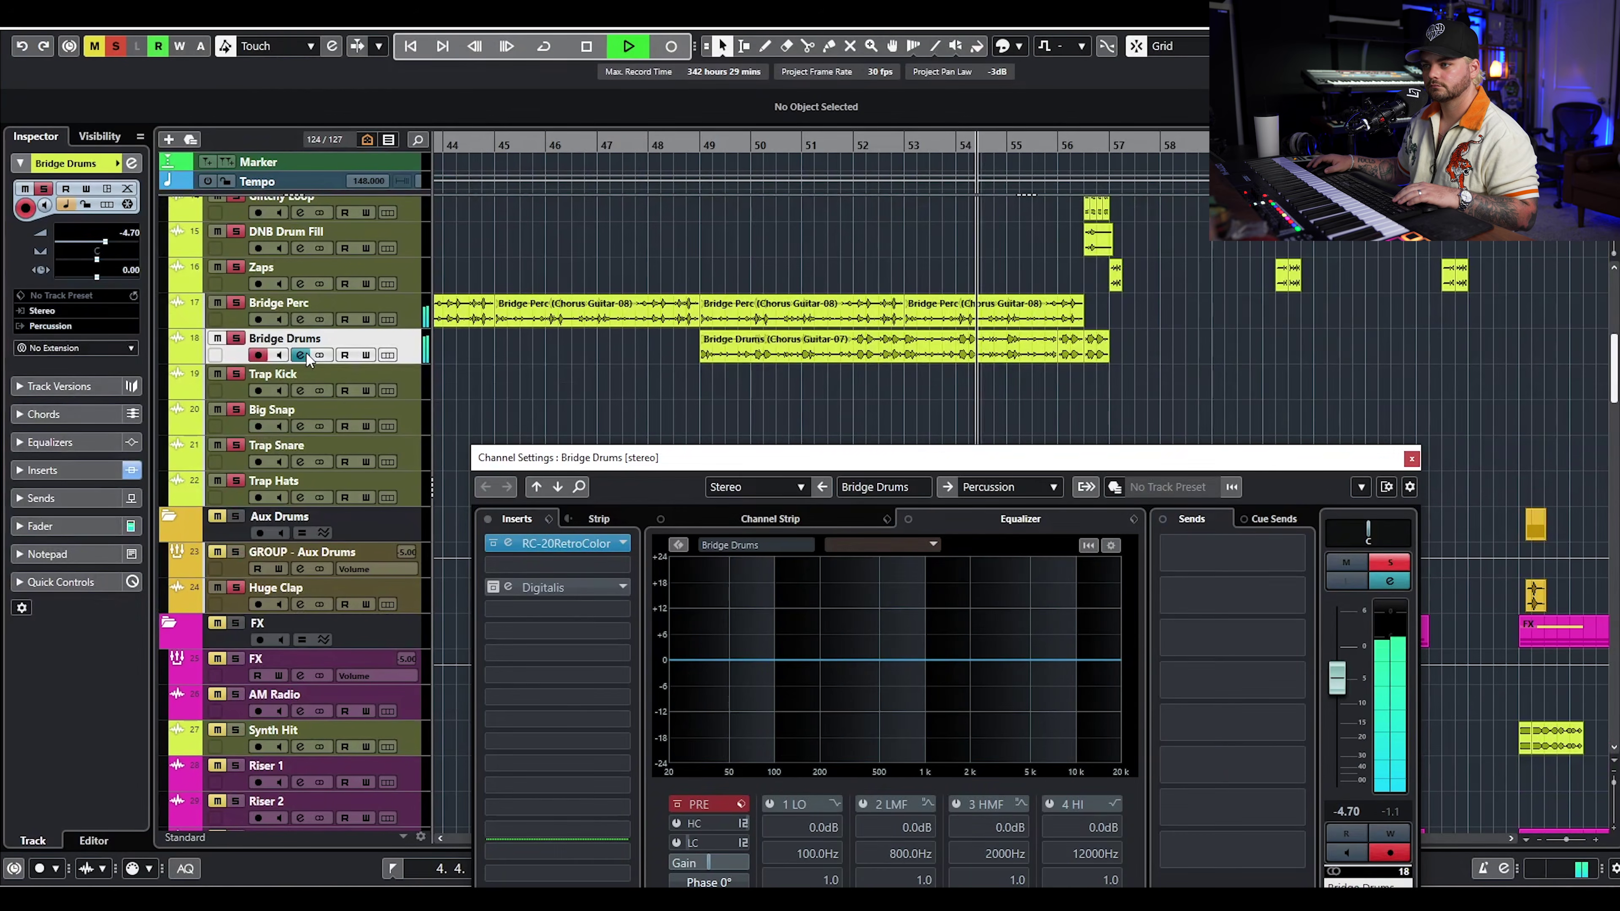
left_click(1139, 454)
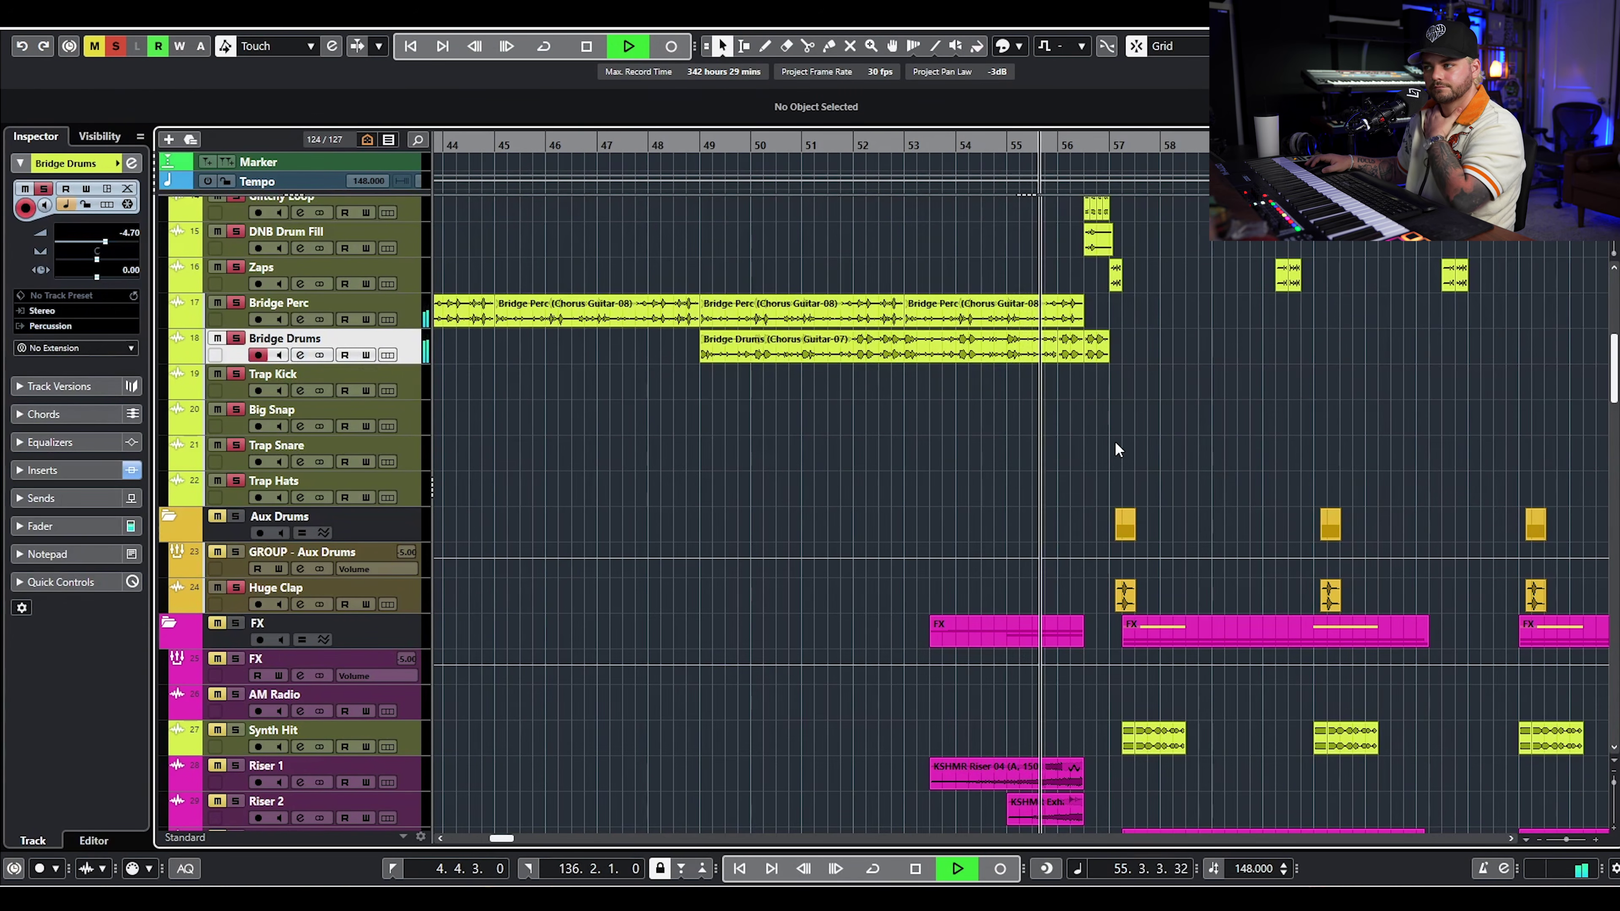
scroll(1104, 419, "up", 4)
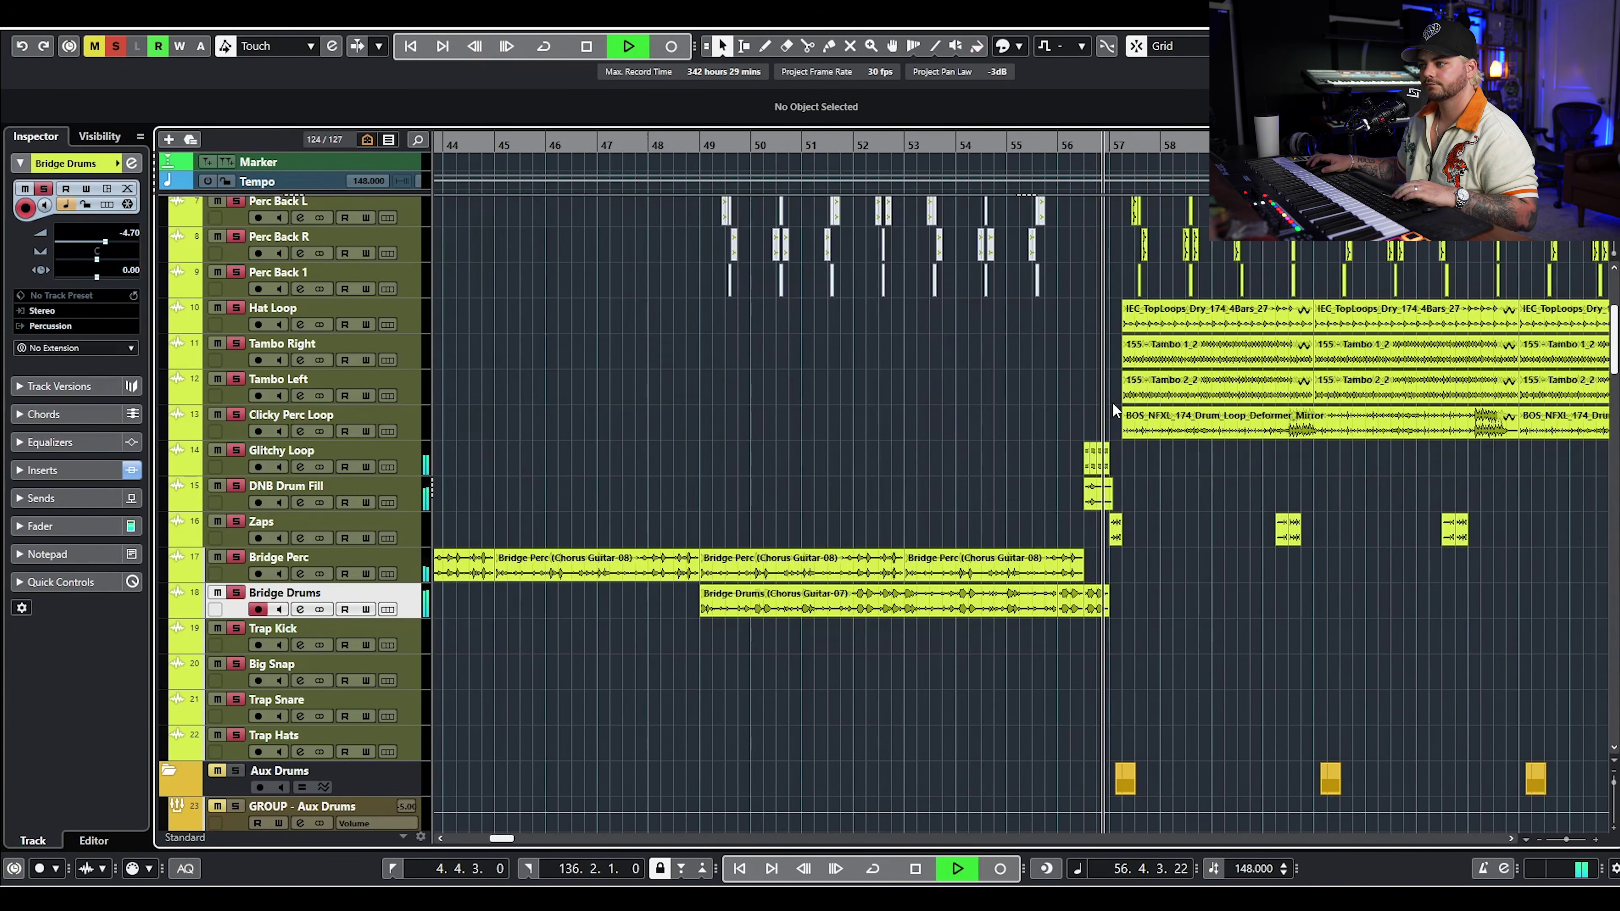
key("space")
- Clear all solos and play the full mix from just before bar 49
scroll(1097, 427, "down", 4)
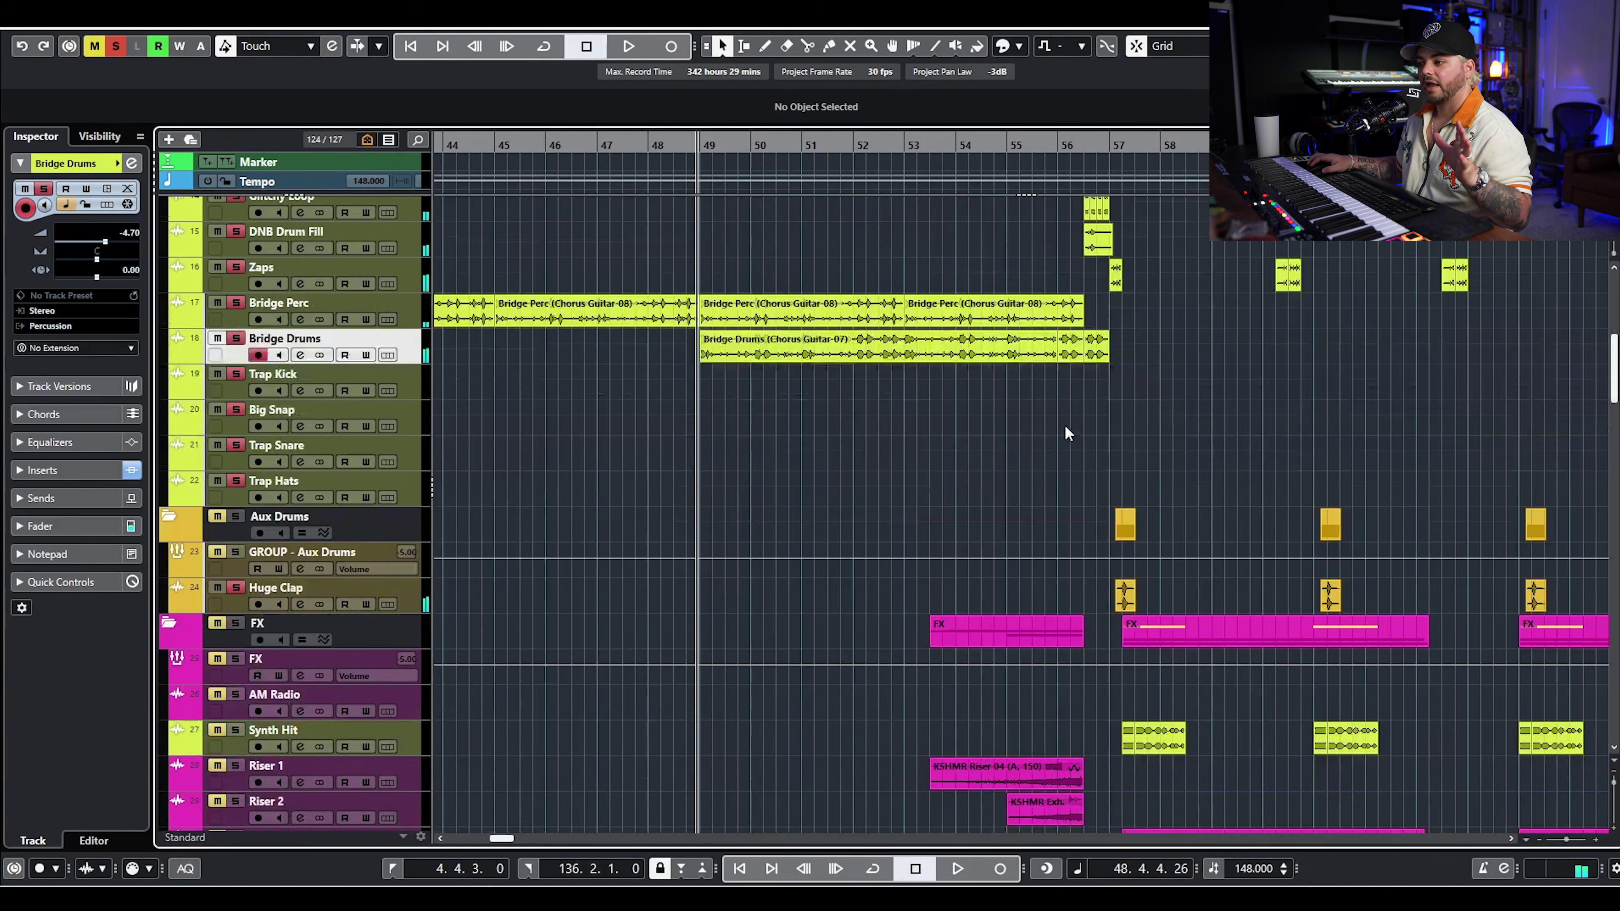
scroll(1046, 414, "down", 4)
scroll(893, 459, "down", 20)
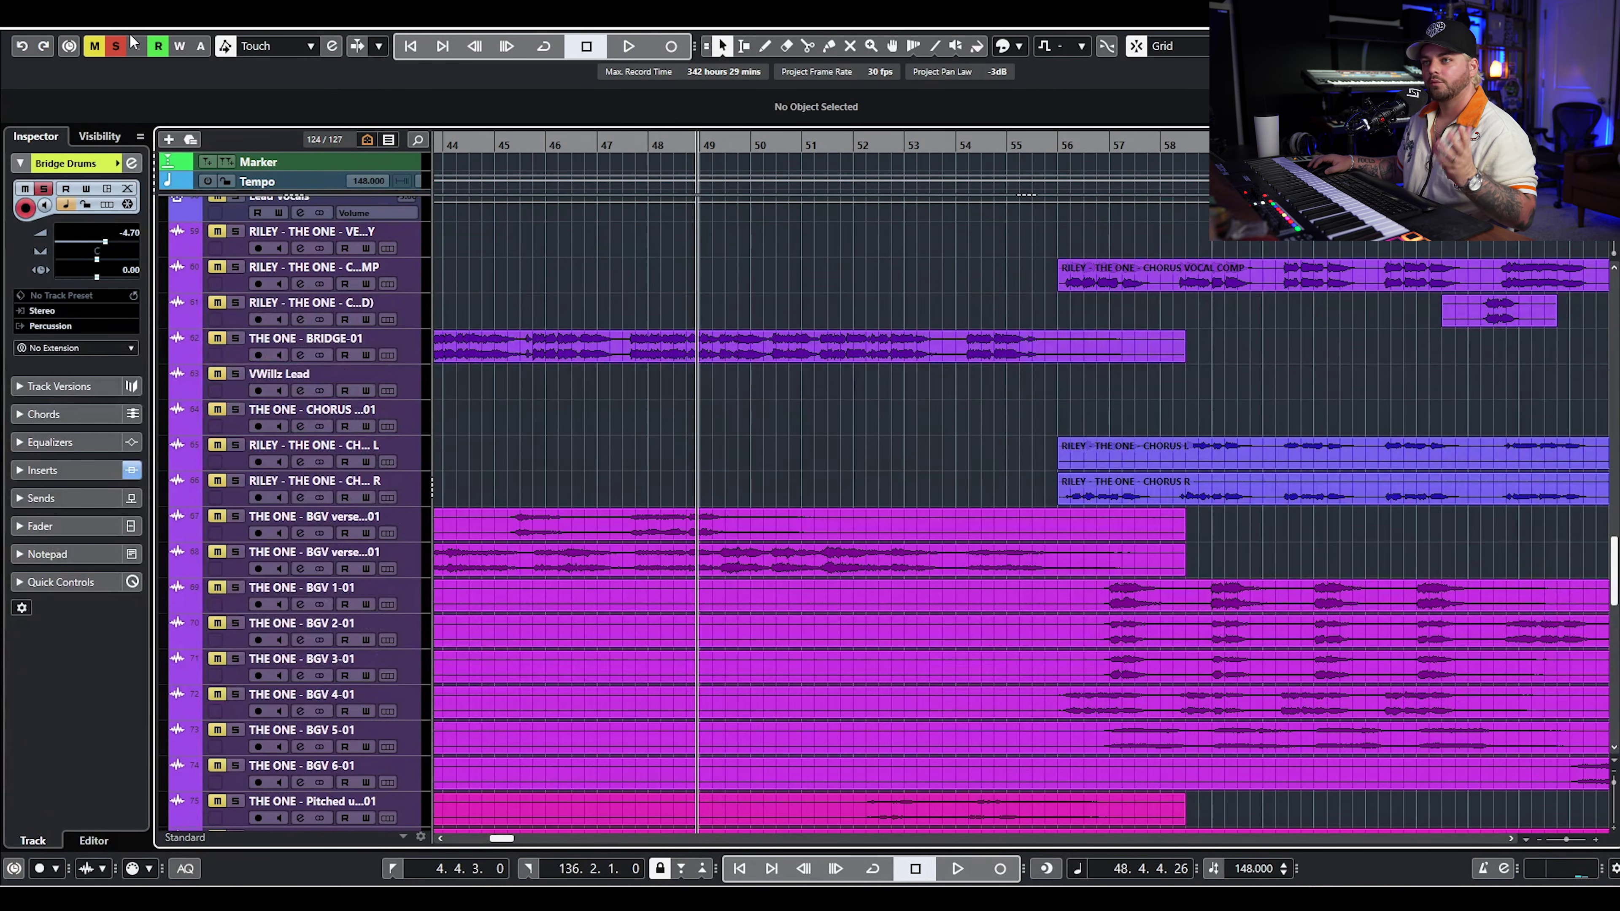
left_click(125, 45)
scroll(889, 225, "up", 2)
scroll(868, 224, "down", 4)
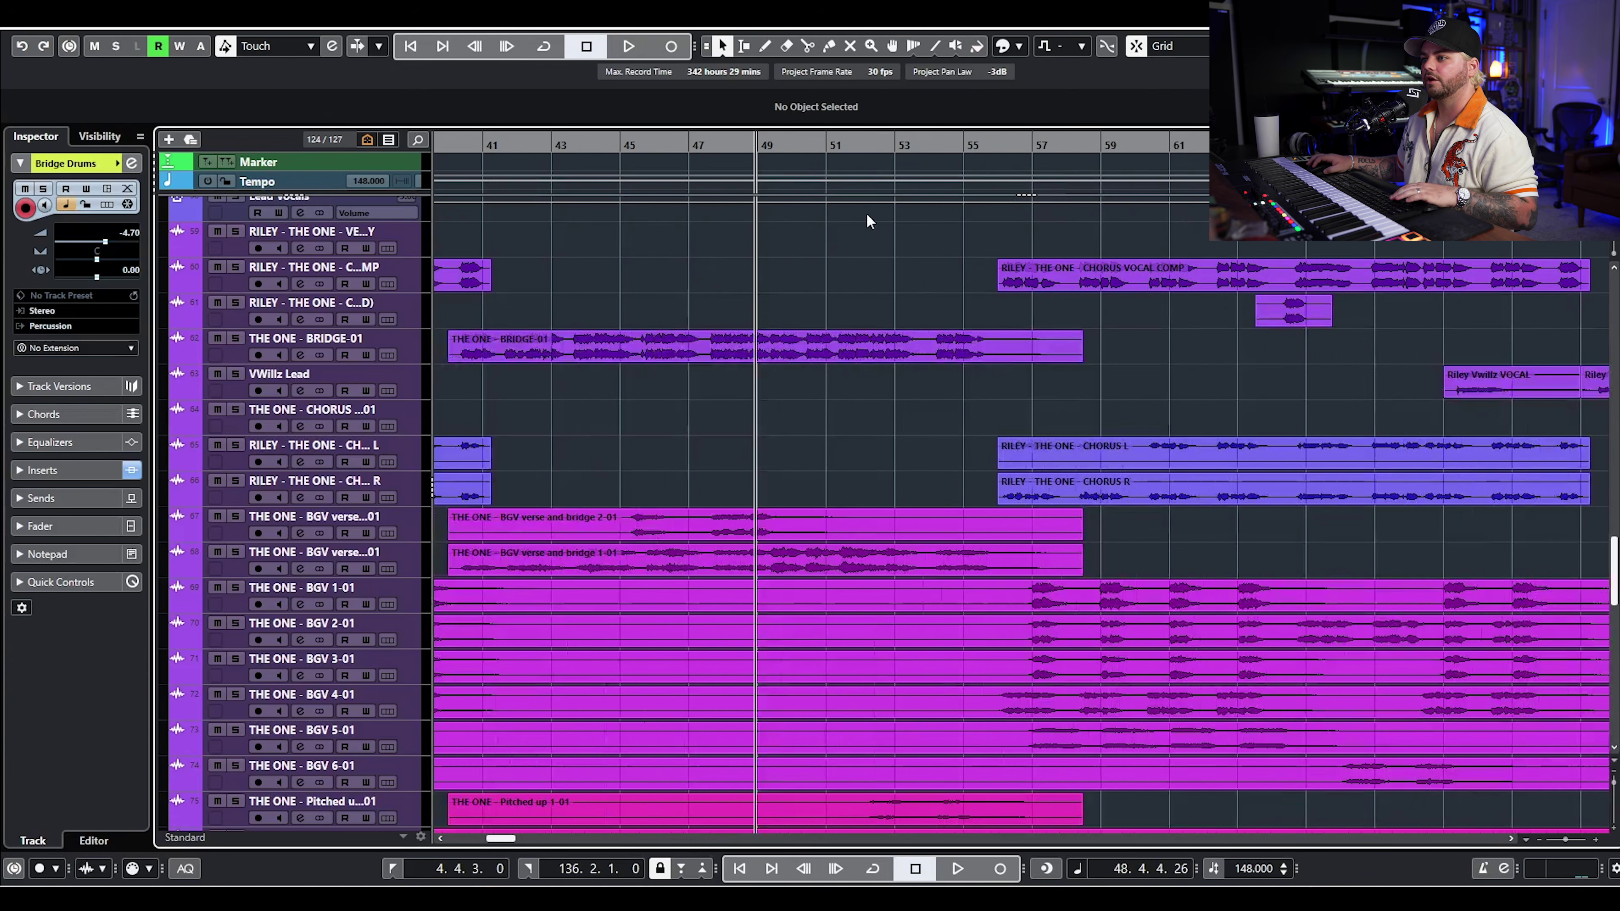
key("space")
- Examine the bridge's synth, lead vocal and background vocal tracks while the full mix plays
scroll(849, 249, "up", 10)
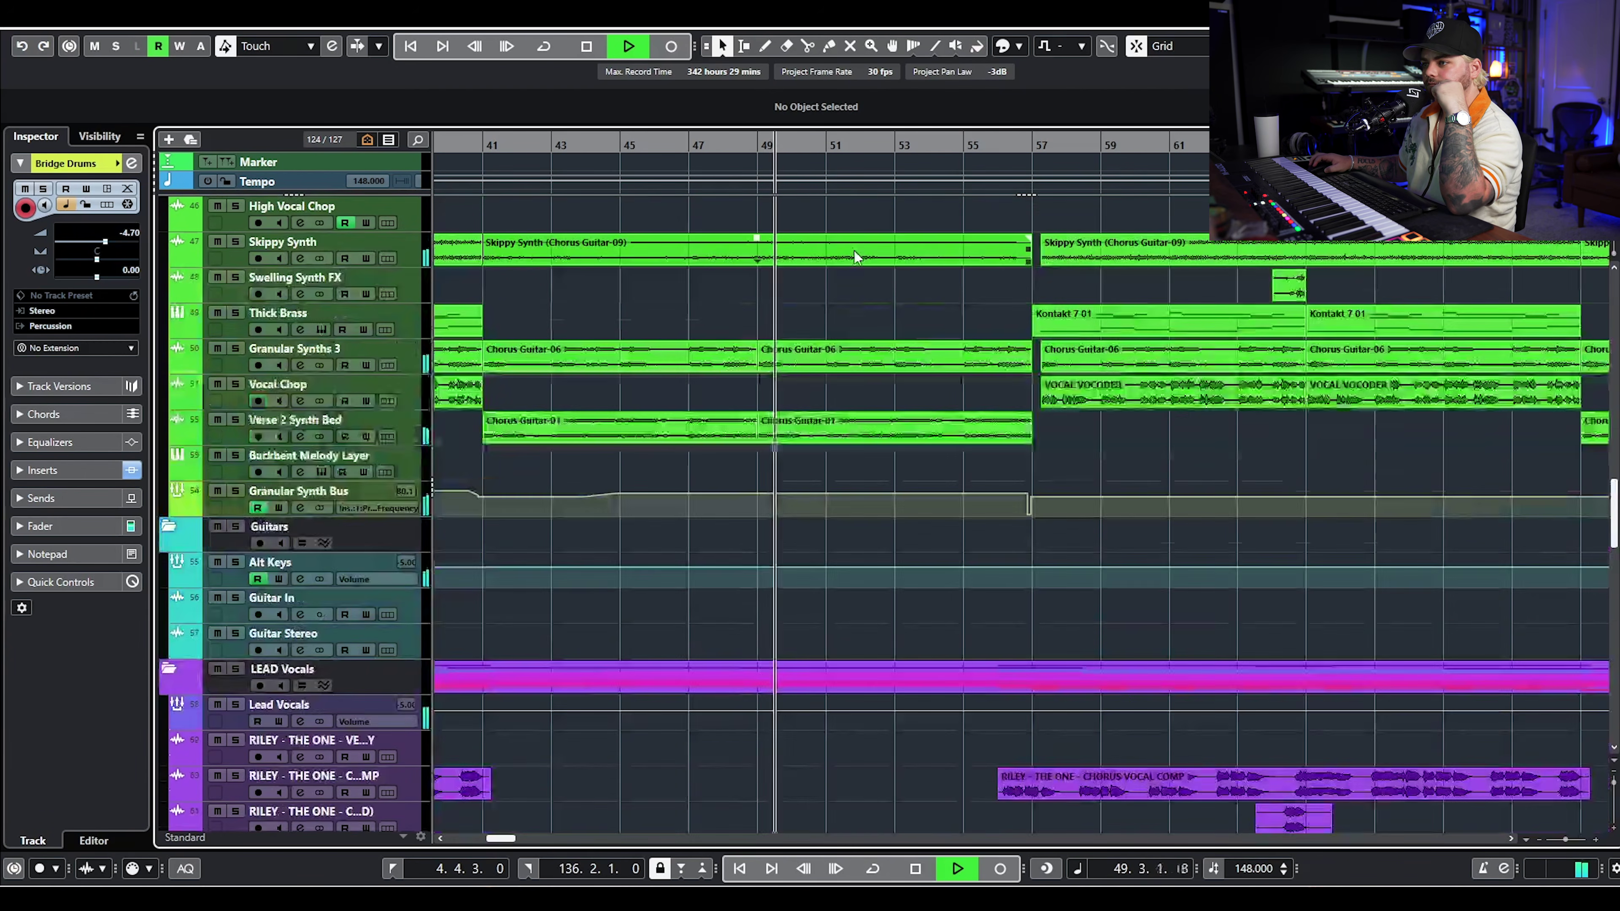
scroll(858, 281, "down", 15)
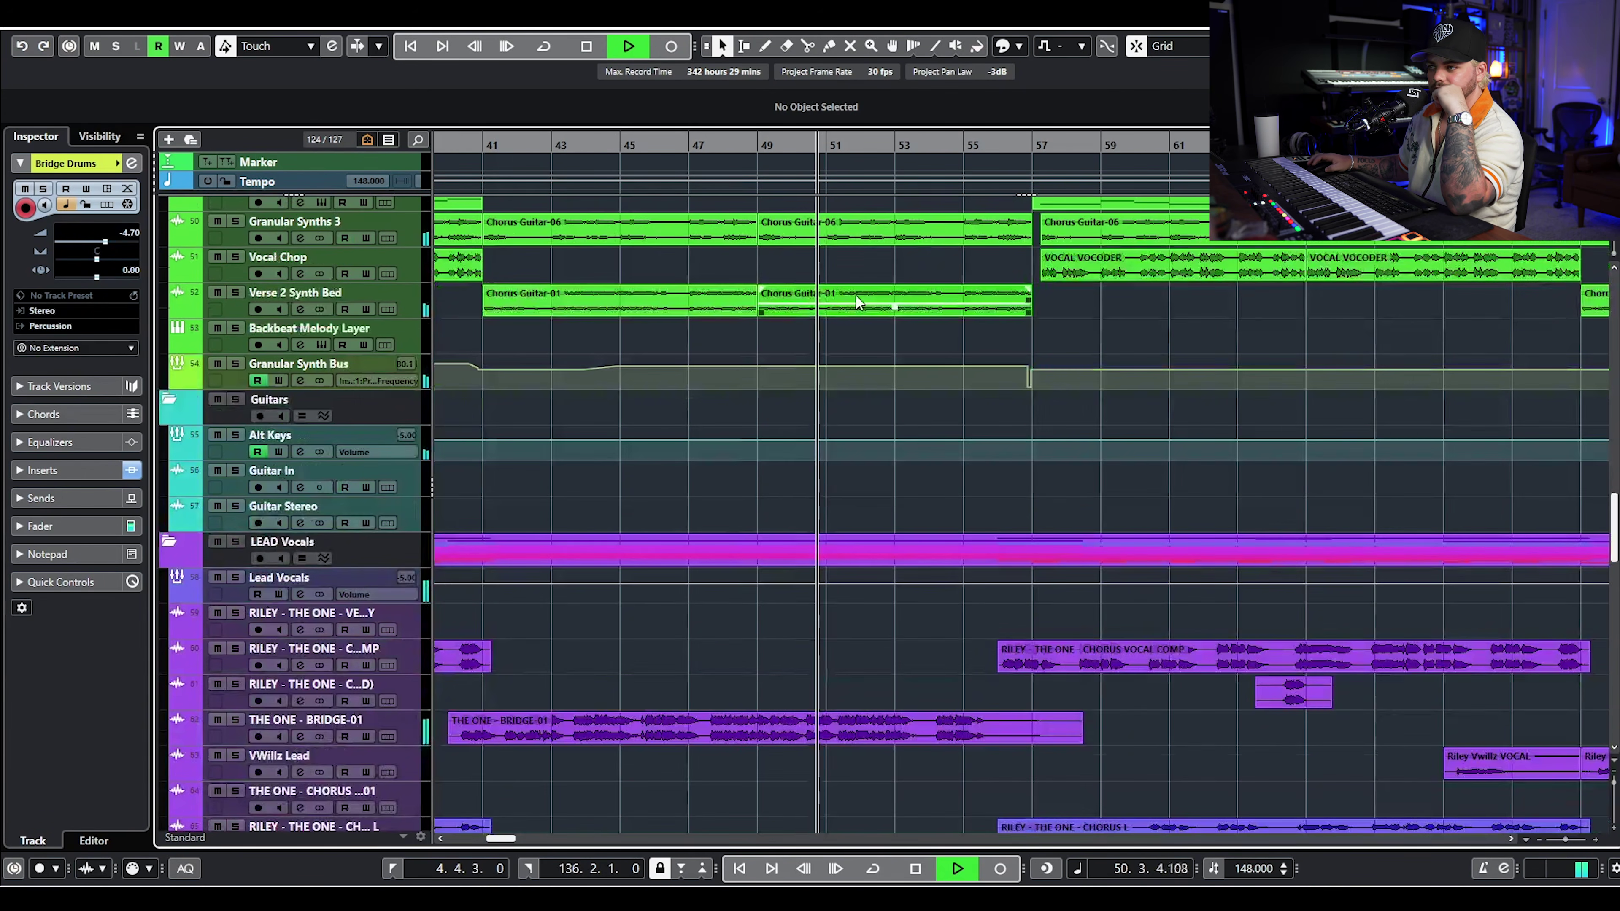
scroll(877, 280, "up", 6)
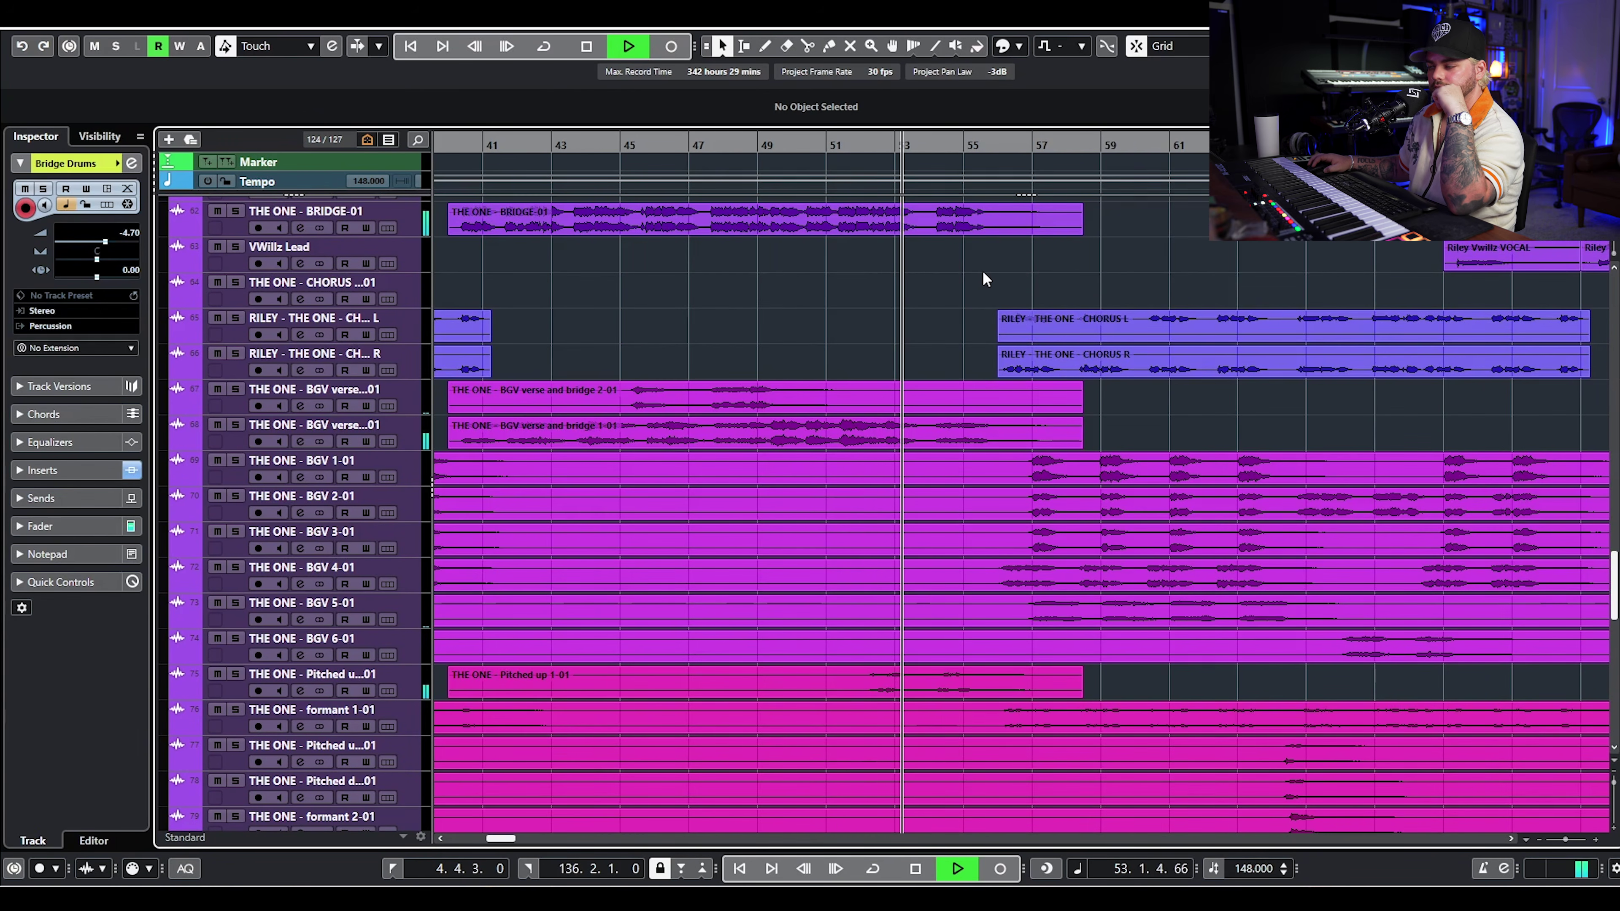
scroll(982, 275, "up", 4)
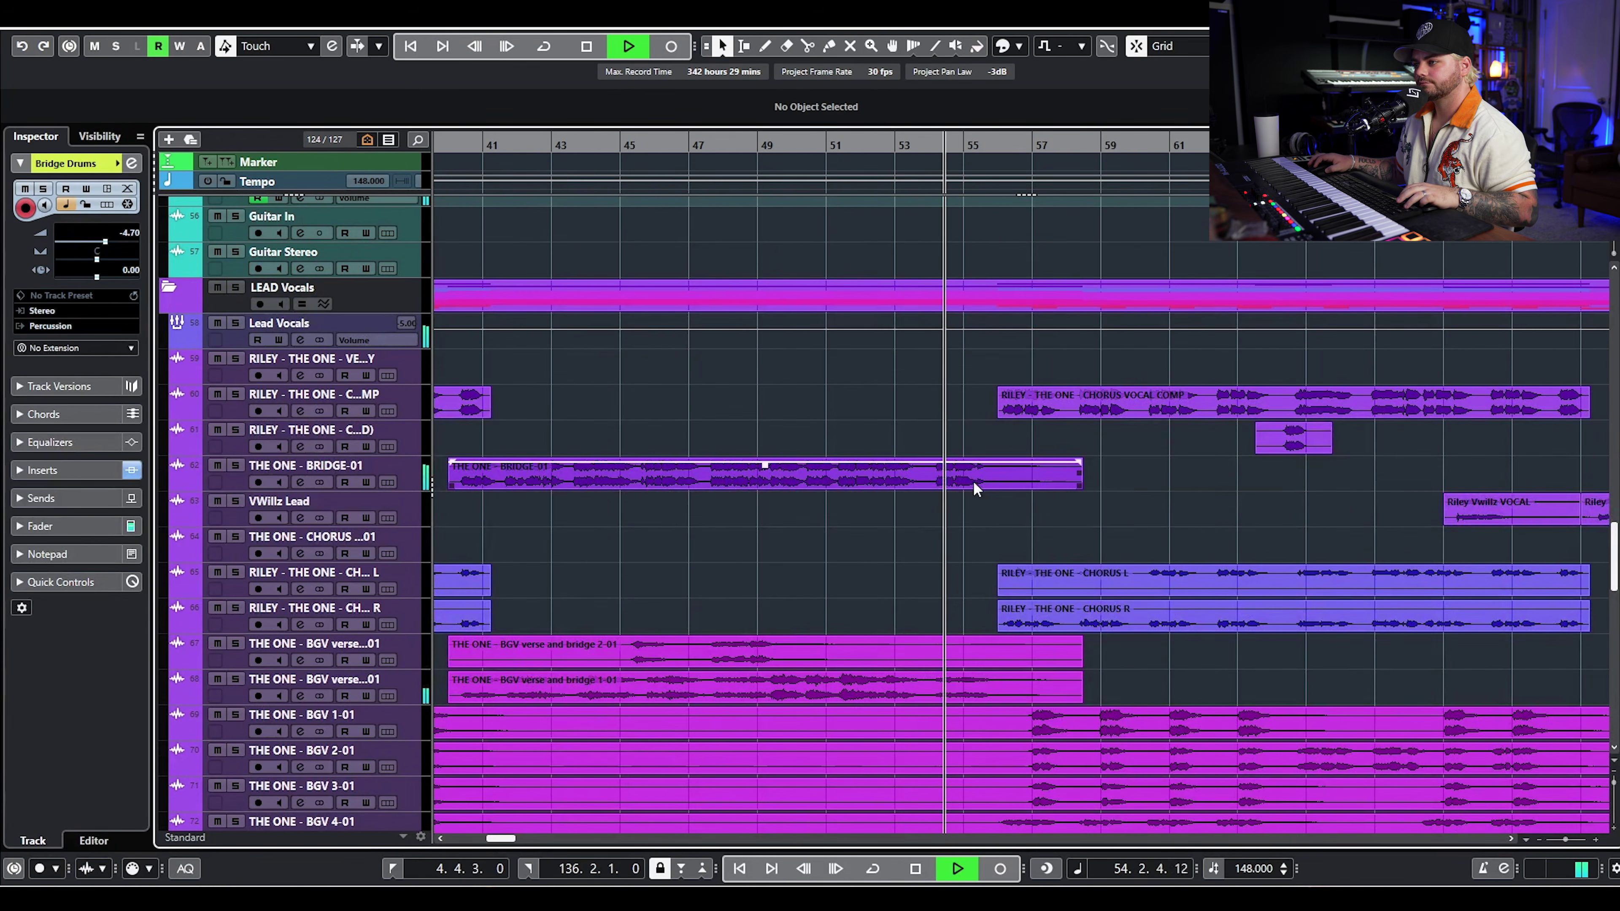
- Follow the full mix past bar 57, examining the synth, drum and FX tracks, and stop playback
scroll(1021, 434, "right", 3)
scroll(881, 476, "up", 10)
key("h")
key("h")
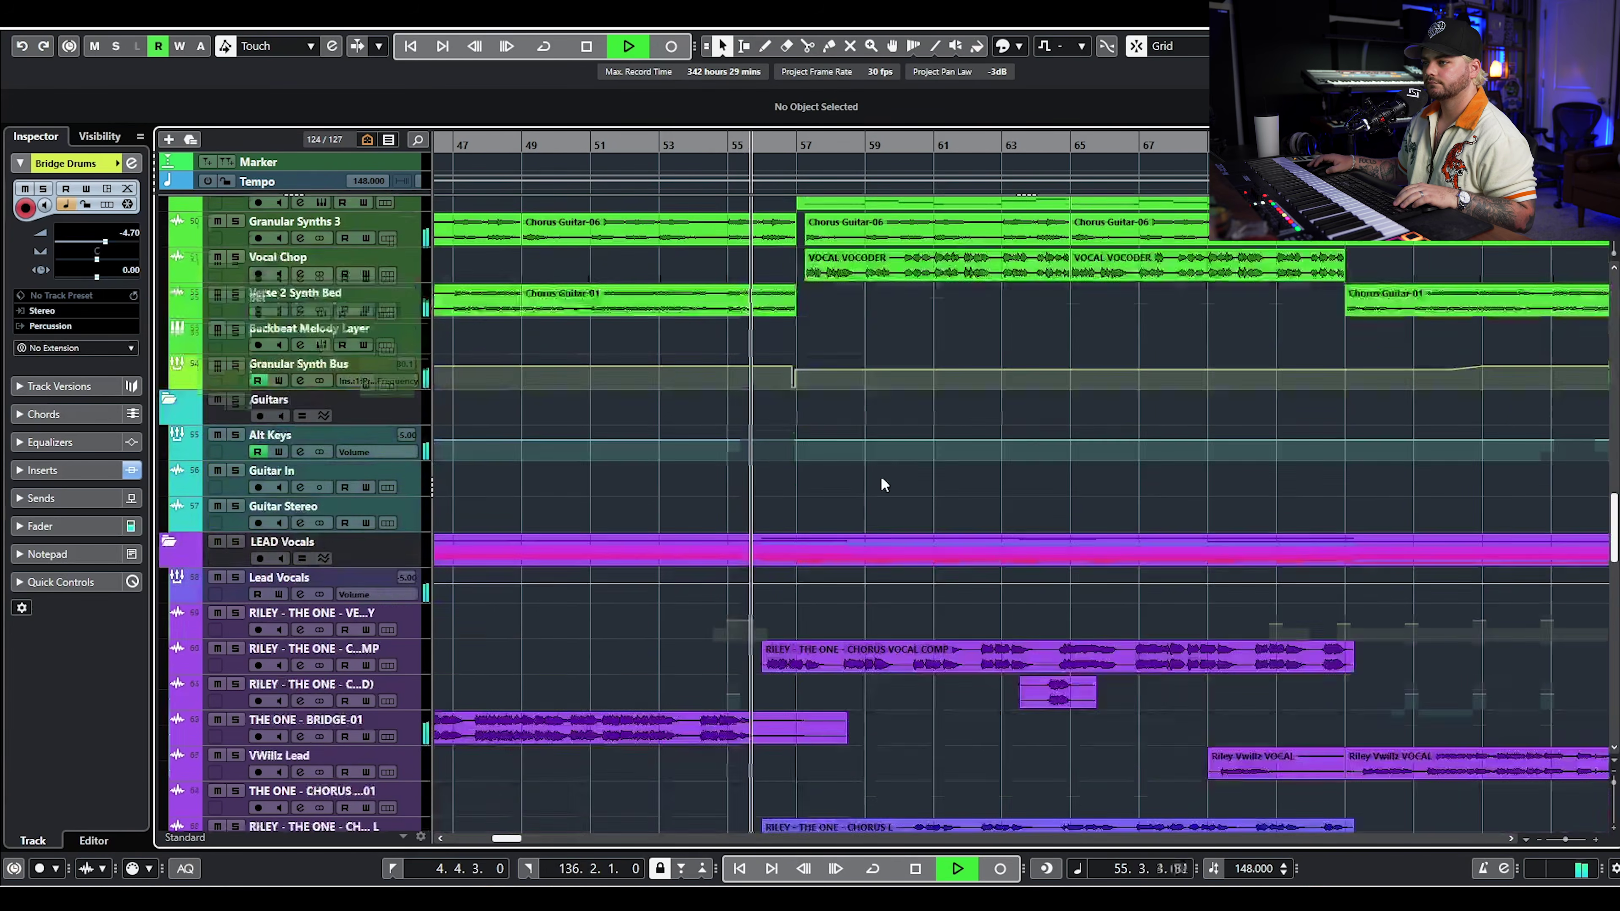
scroll(811, 529, "up", 1)
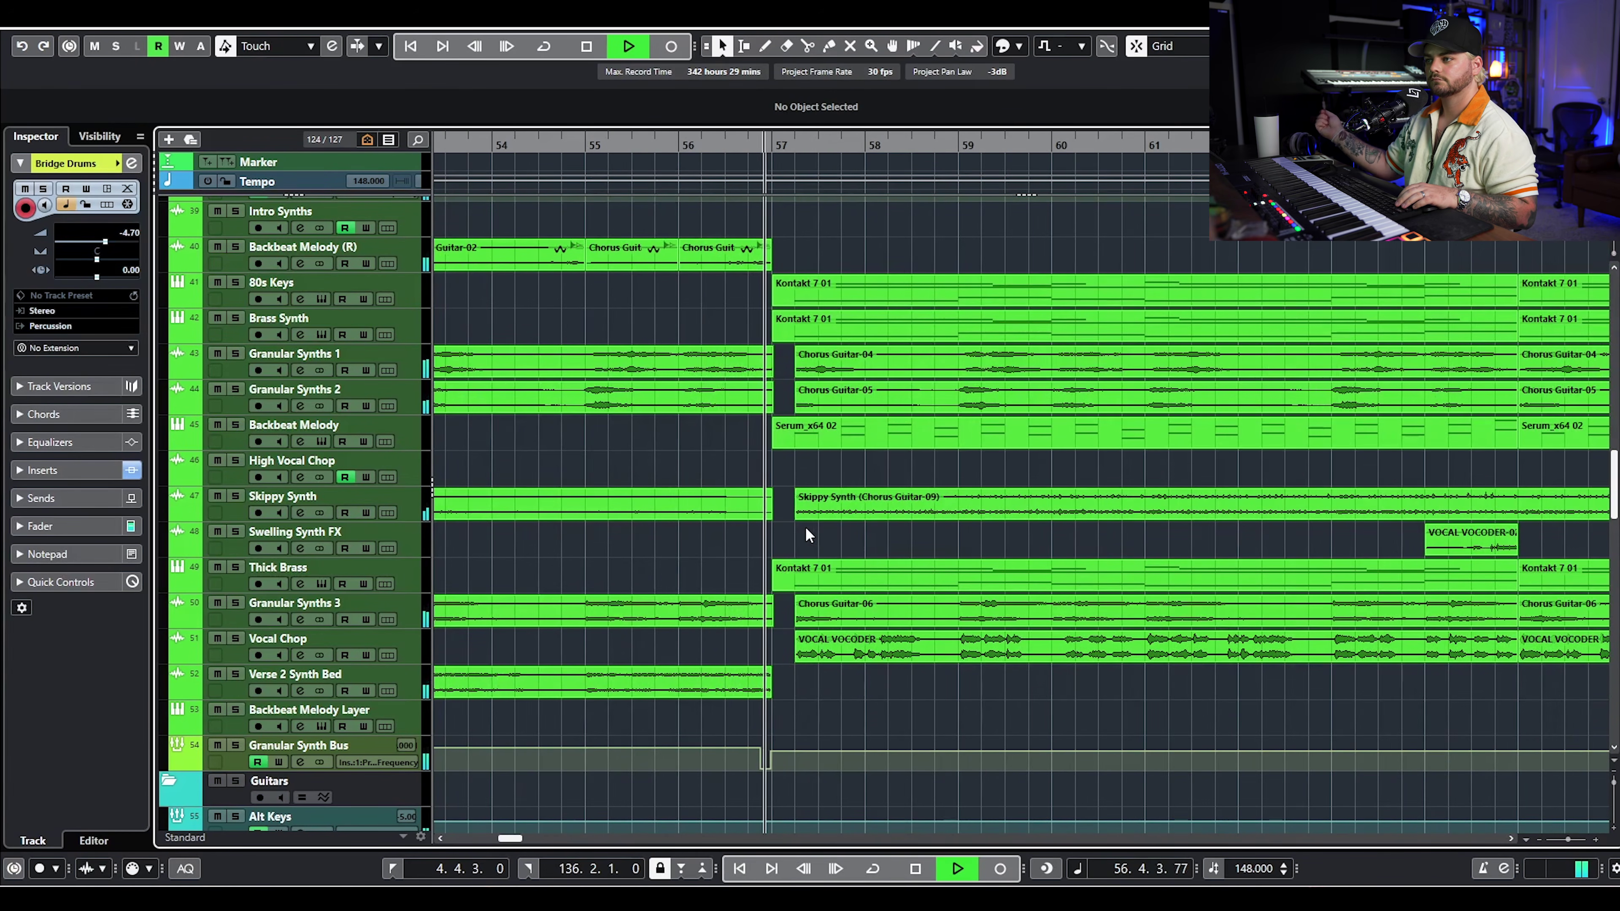
scroll(805, 527, "up", 12)
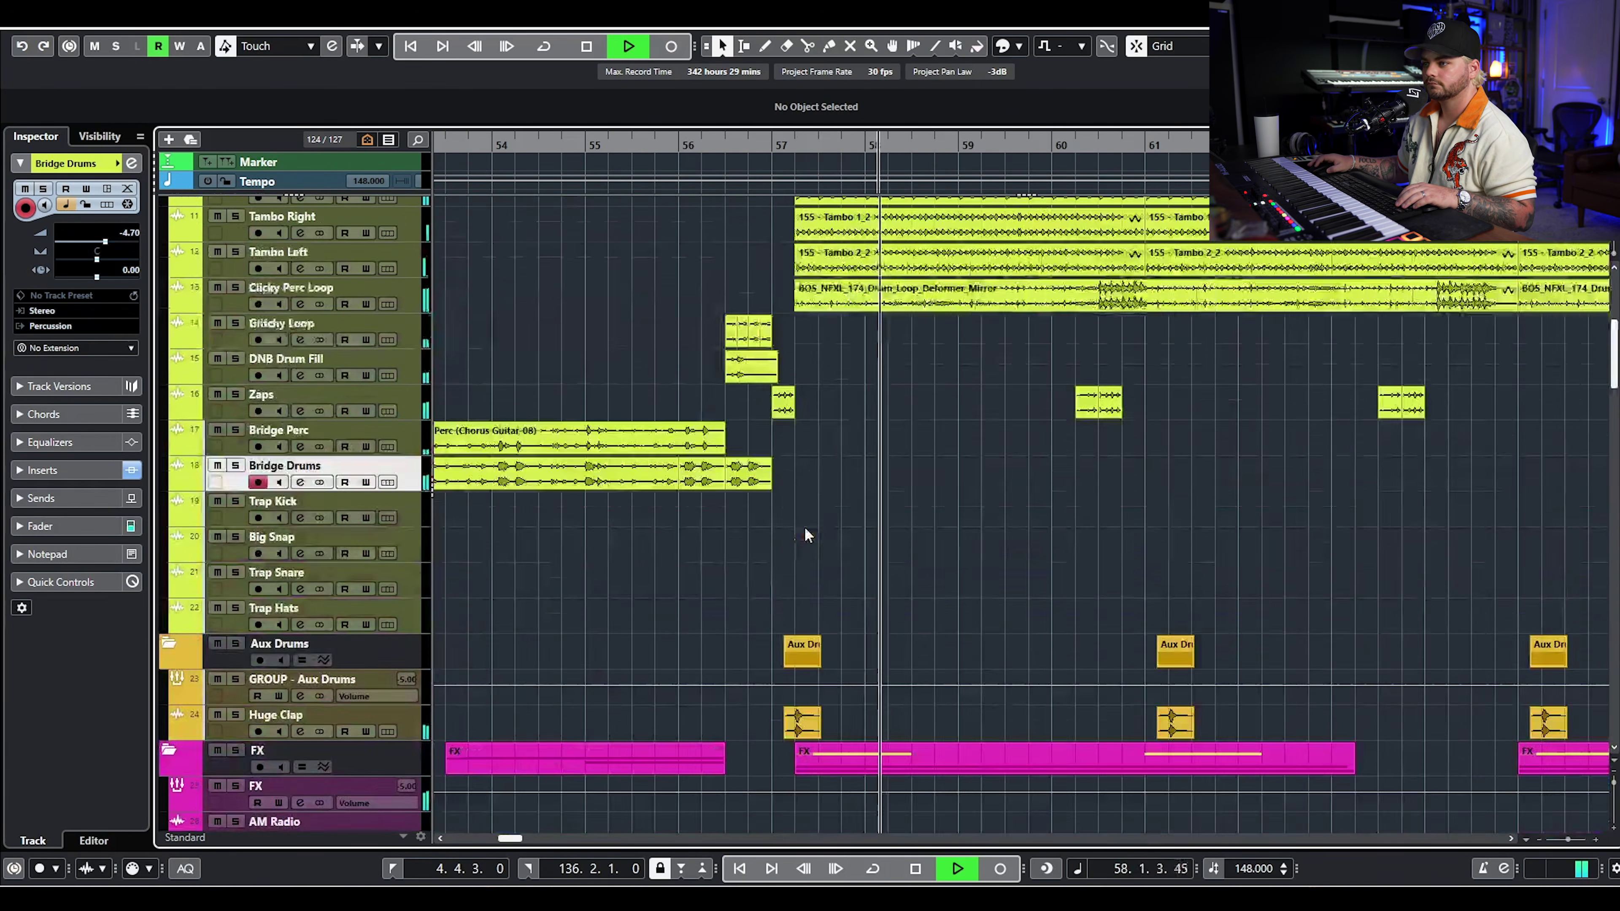
scroll(803, 526, "down", 3)
key("space")
- Move the playhead to 56.4.1 and audition the full-mix transition into the section at bar 57
left_click(758, 148)
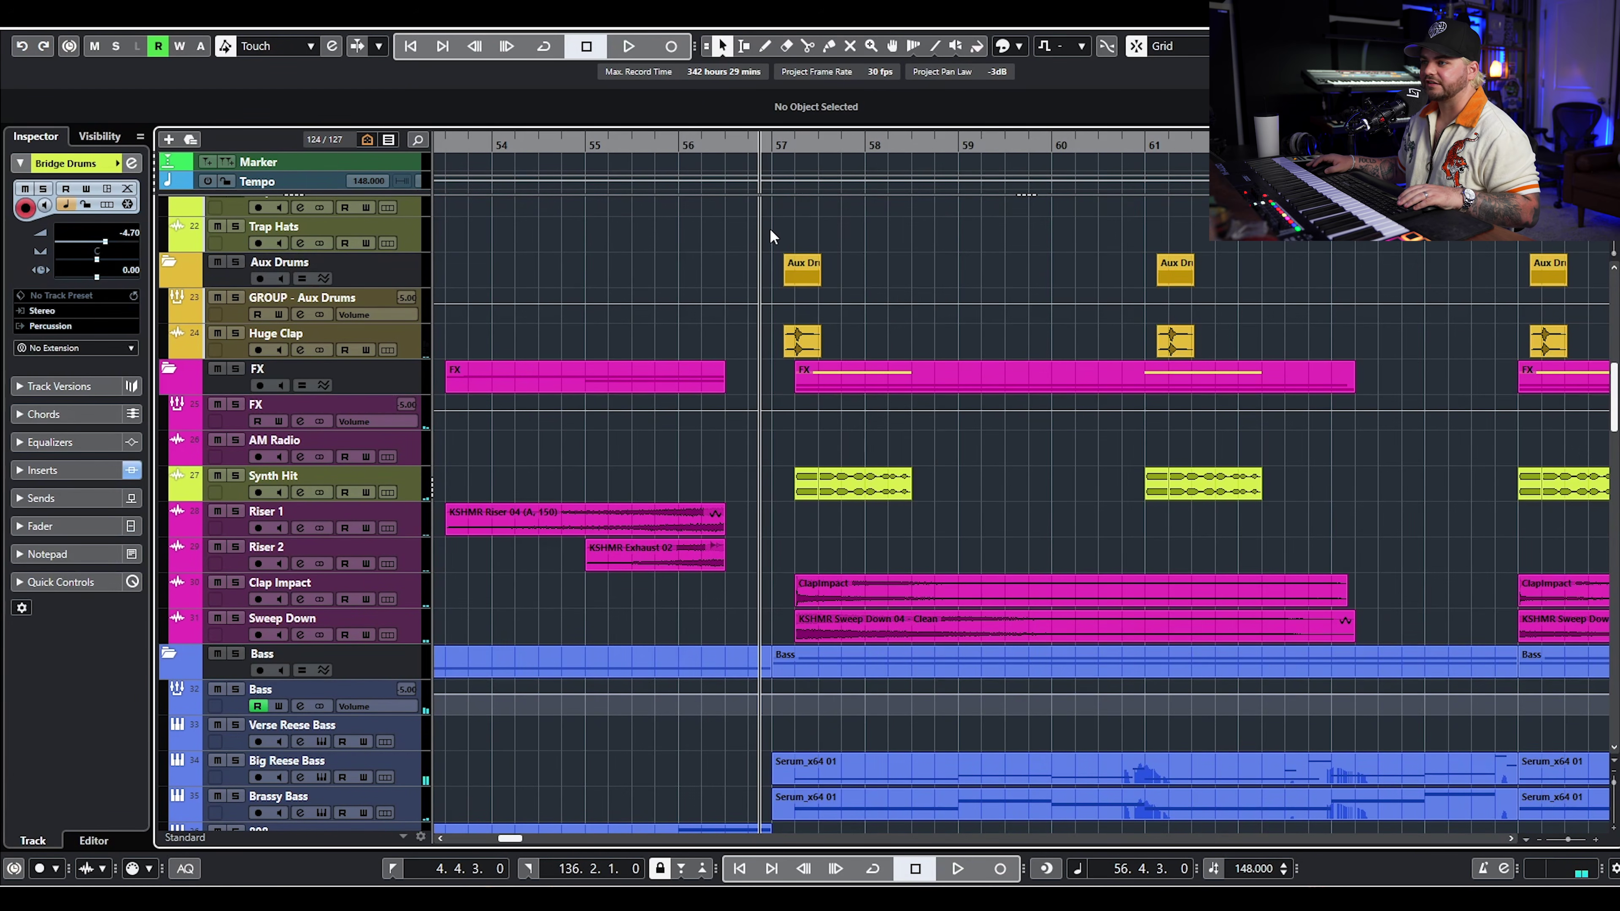
scroll(771, 229, "up", 5)
left_click_drag(766, 152, 694, 211)
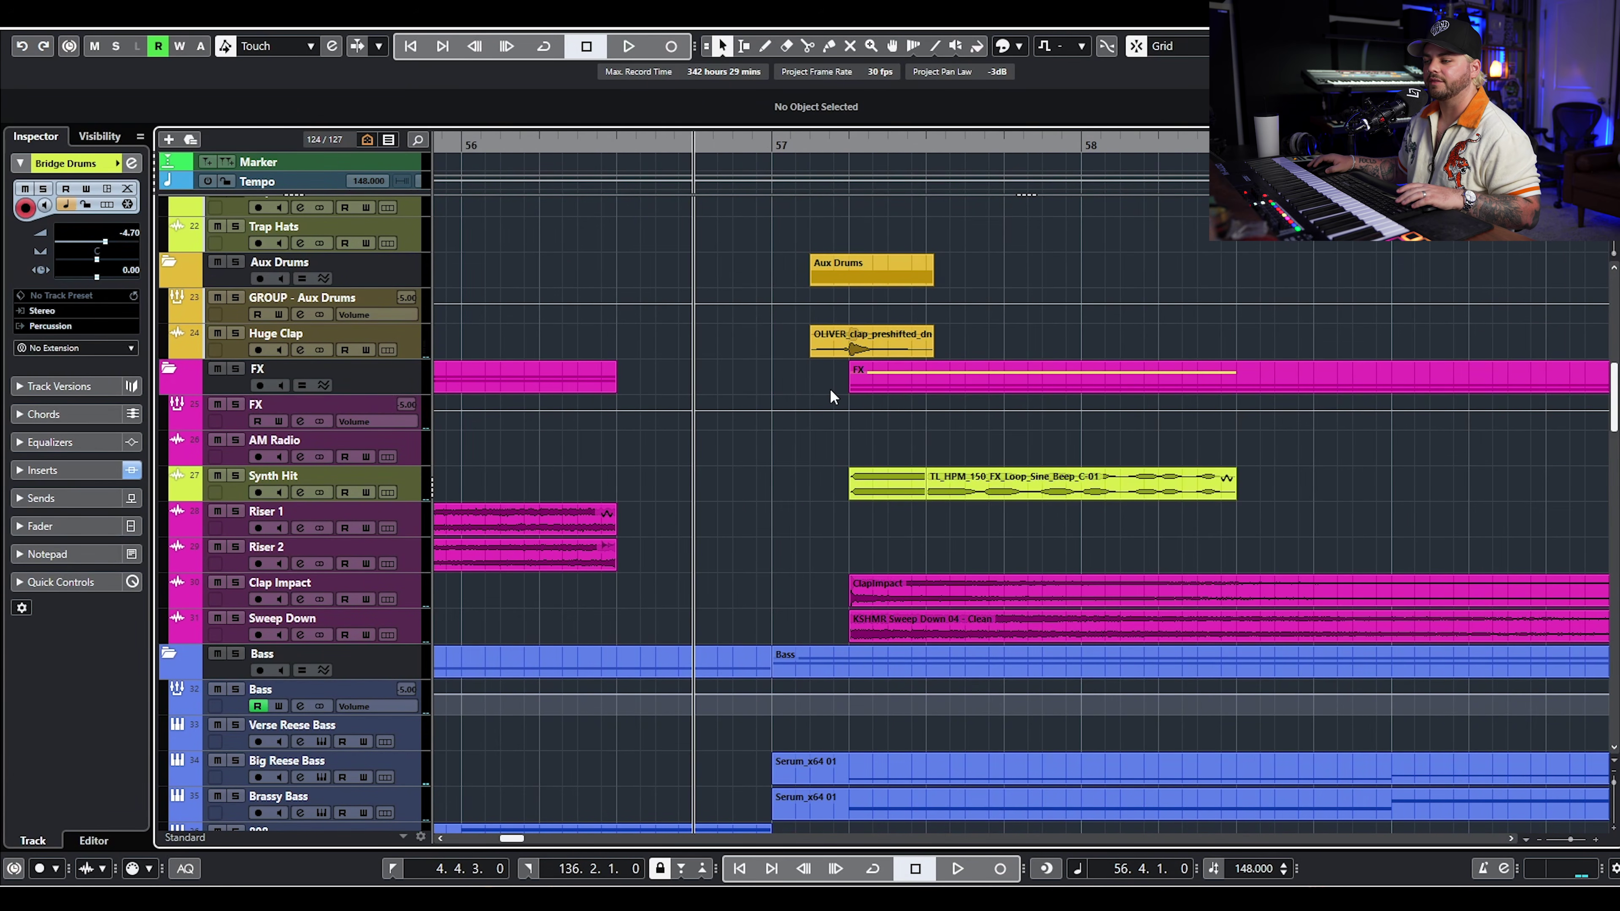
key("g")
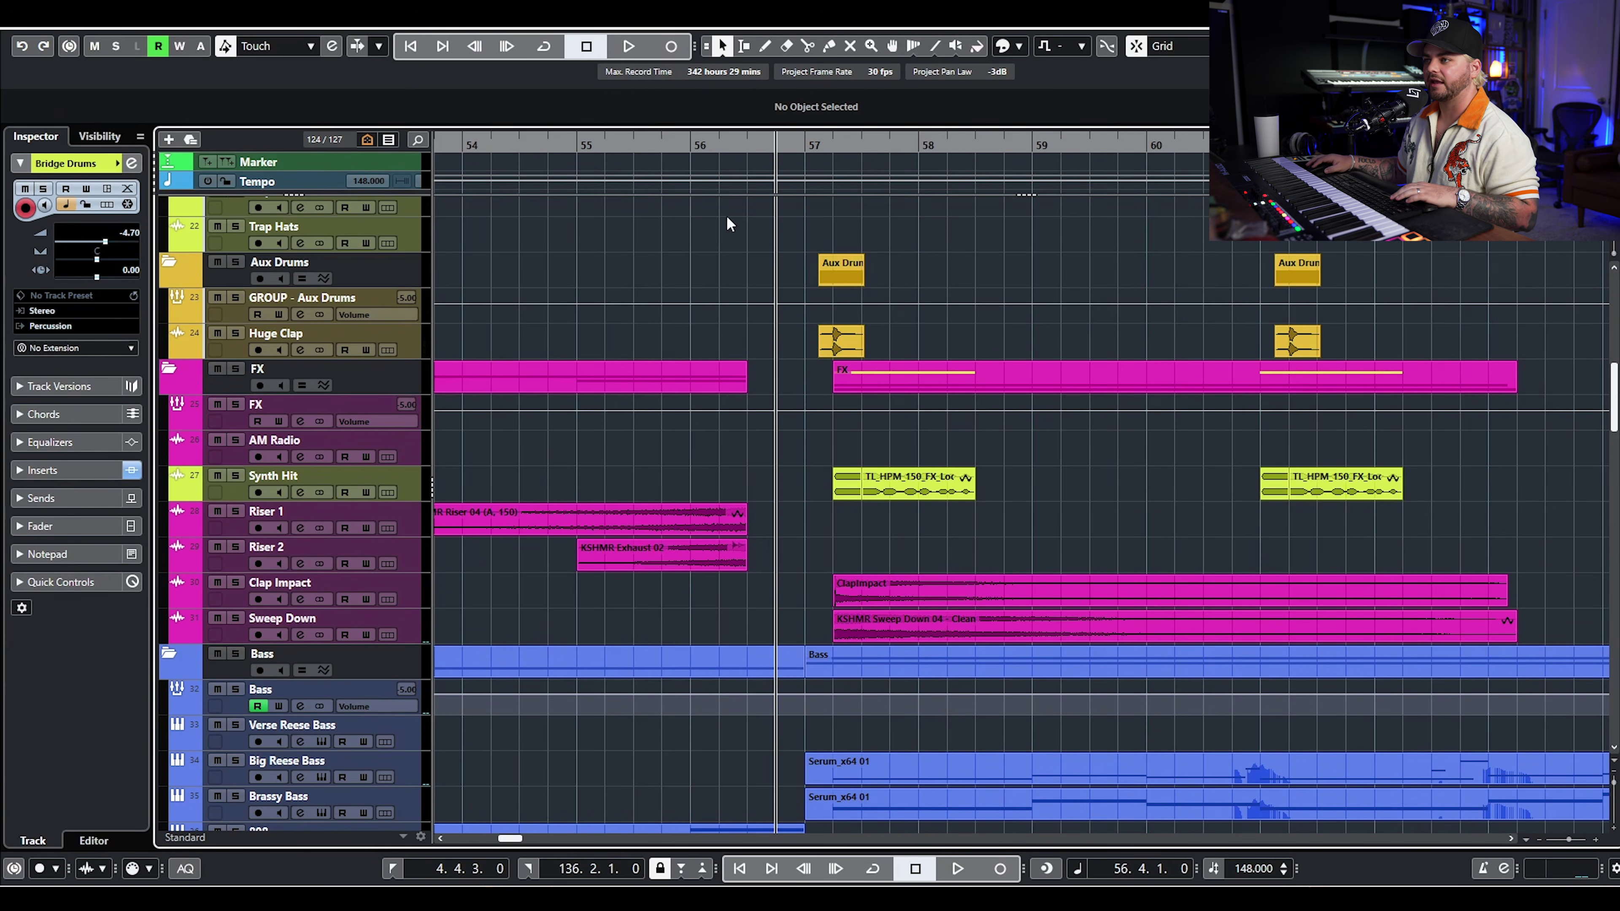
key("space")
scroll(887, 264, "up", 6)
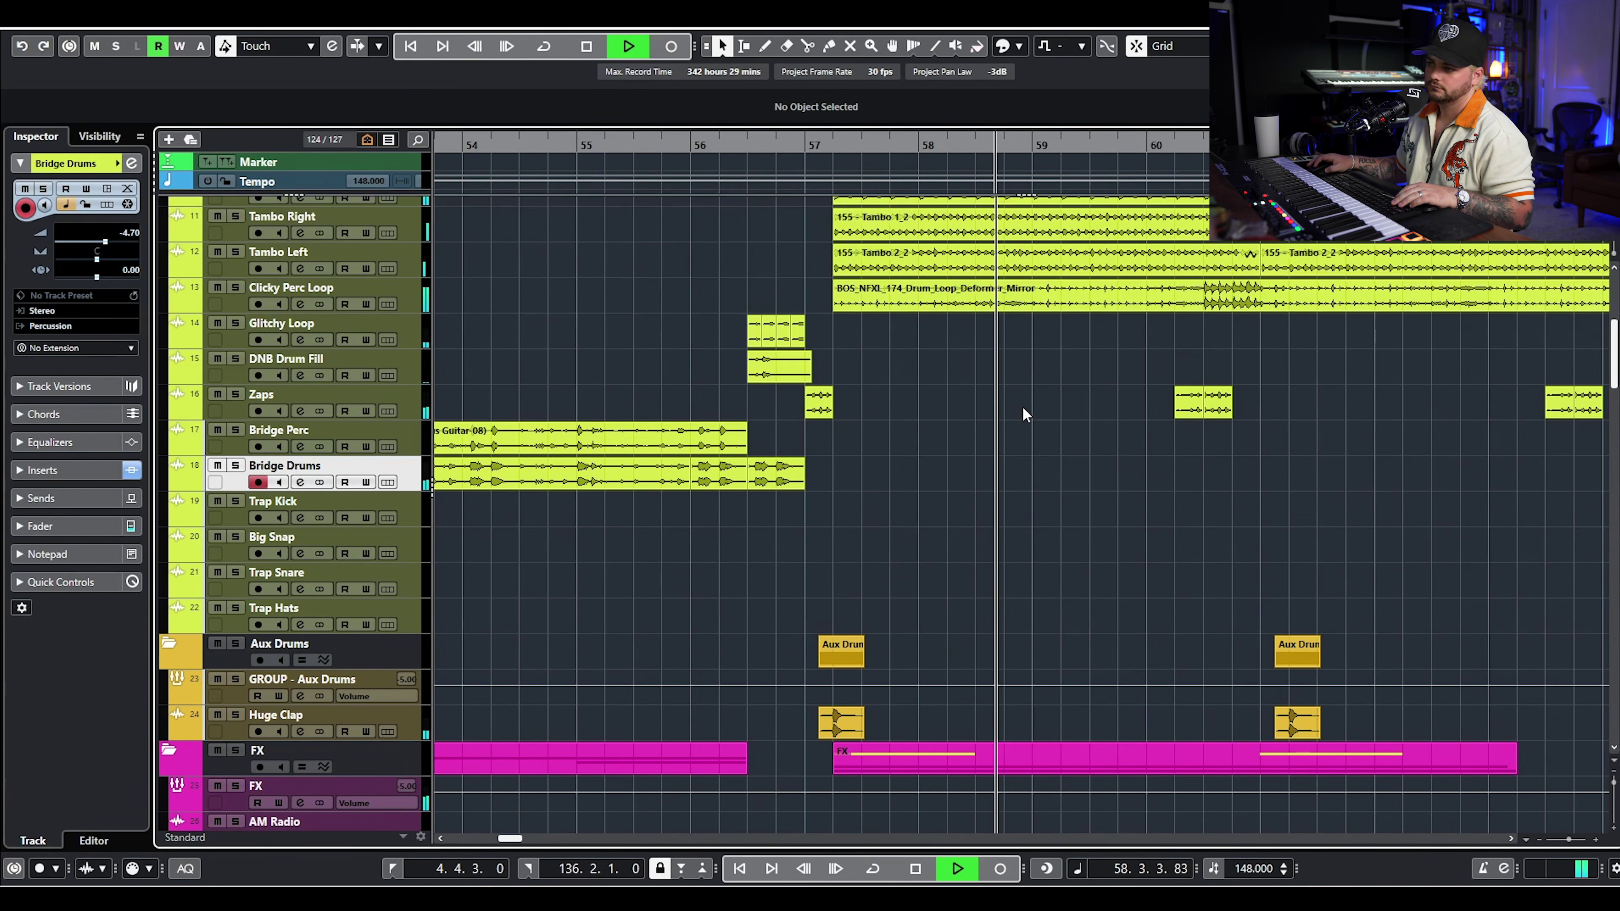
key("g")
key("space")
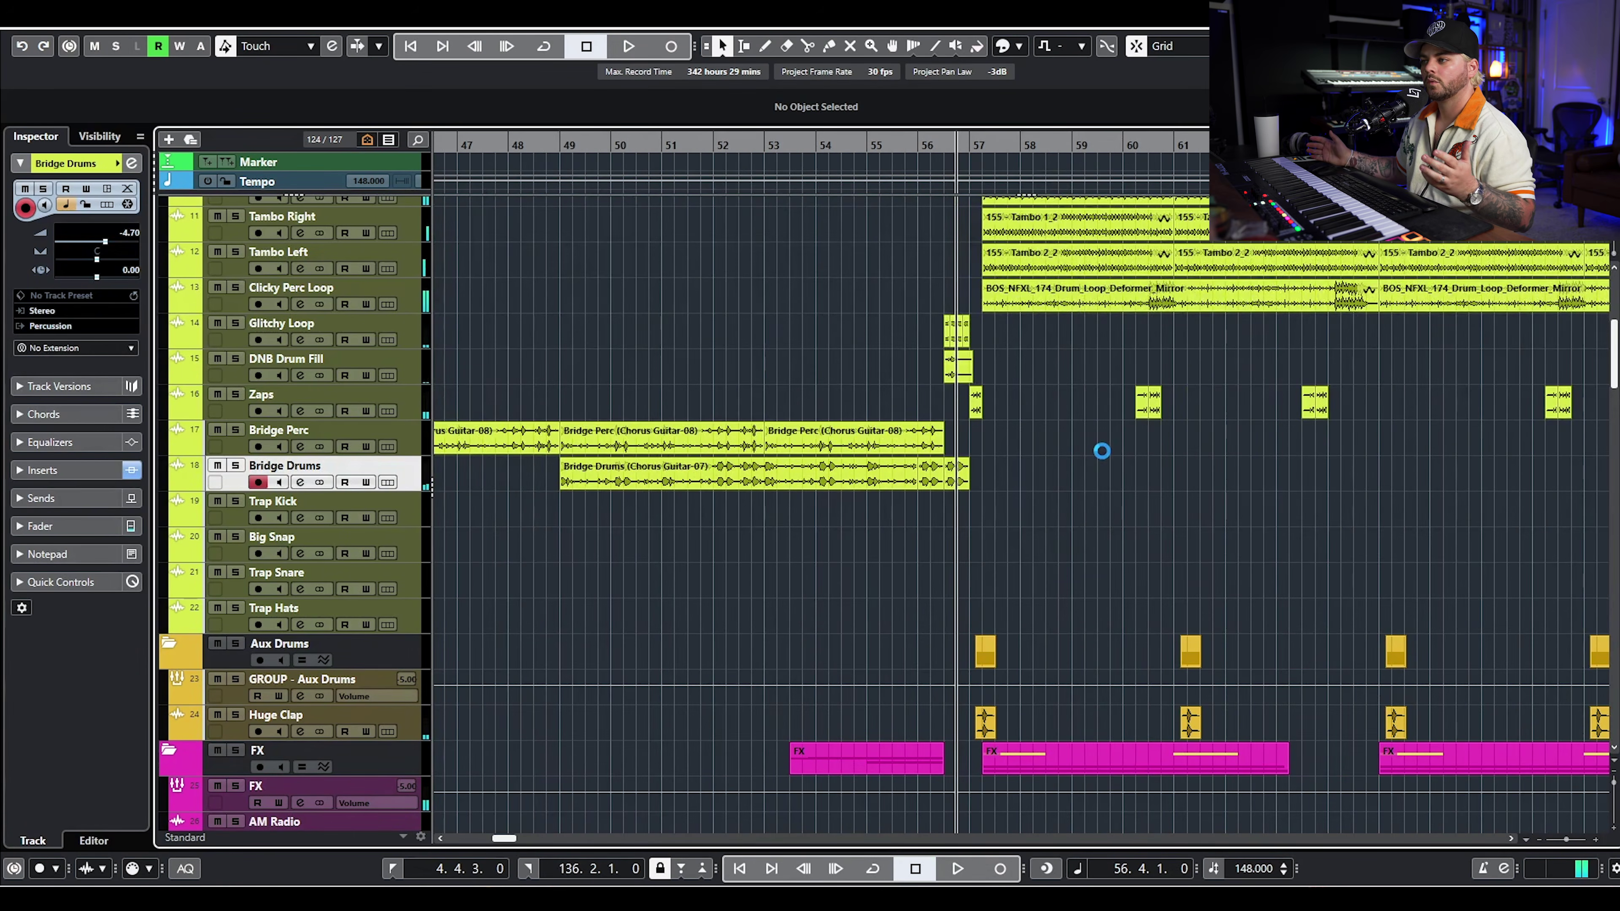
- Look over the synth, guitar and vocal tracks across the arrangement from bar 57 onward
scroll(1081, 413, "up", 5)
key("g")
key("g")
key("g")
scroll(1081, 413, "down", 8)
scroll(1084, 406, "down", 20)
scroll(1088, 402, "up", 10)
scroll(1090, 397, "up", 10)
key("h")
scroll(1035, 342, "down", 10)
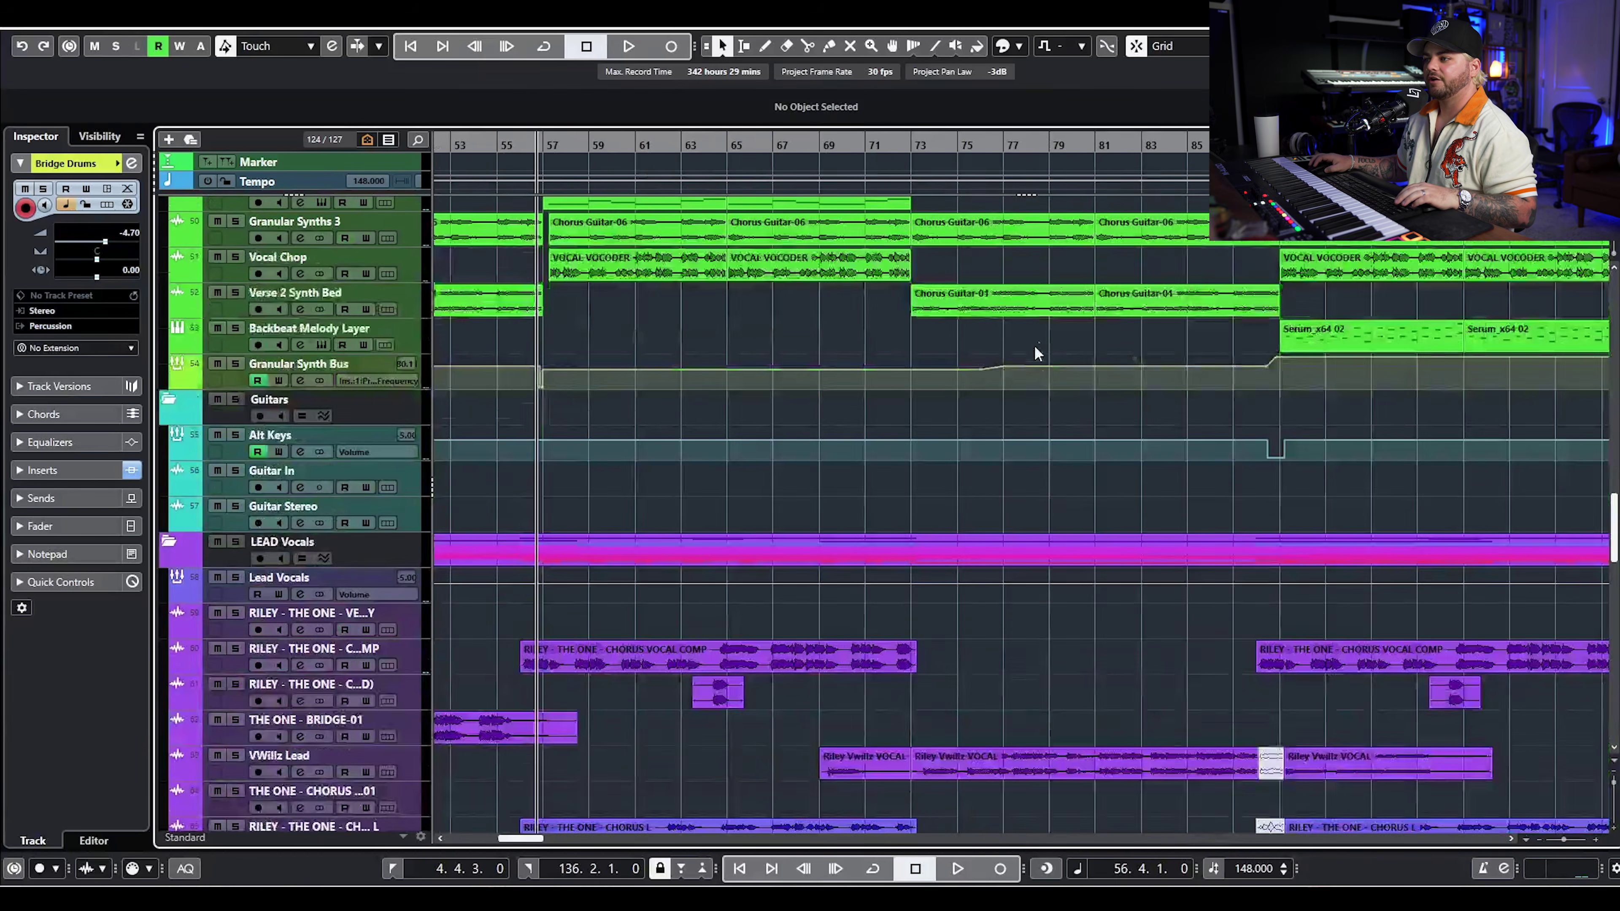
- Compare the drum, FX, bass and synth clips of the sections between bars 41 and 89
scroll(1035, 357, "up", 12)
key("g")
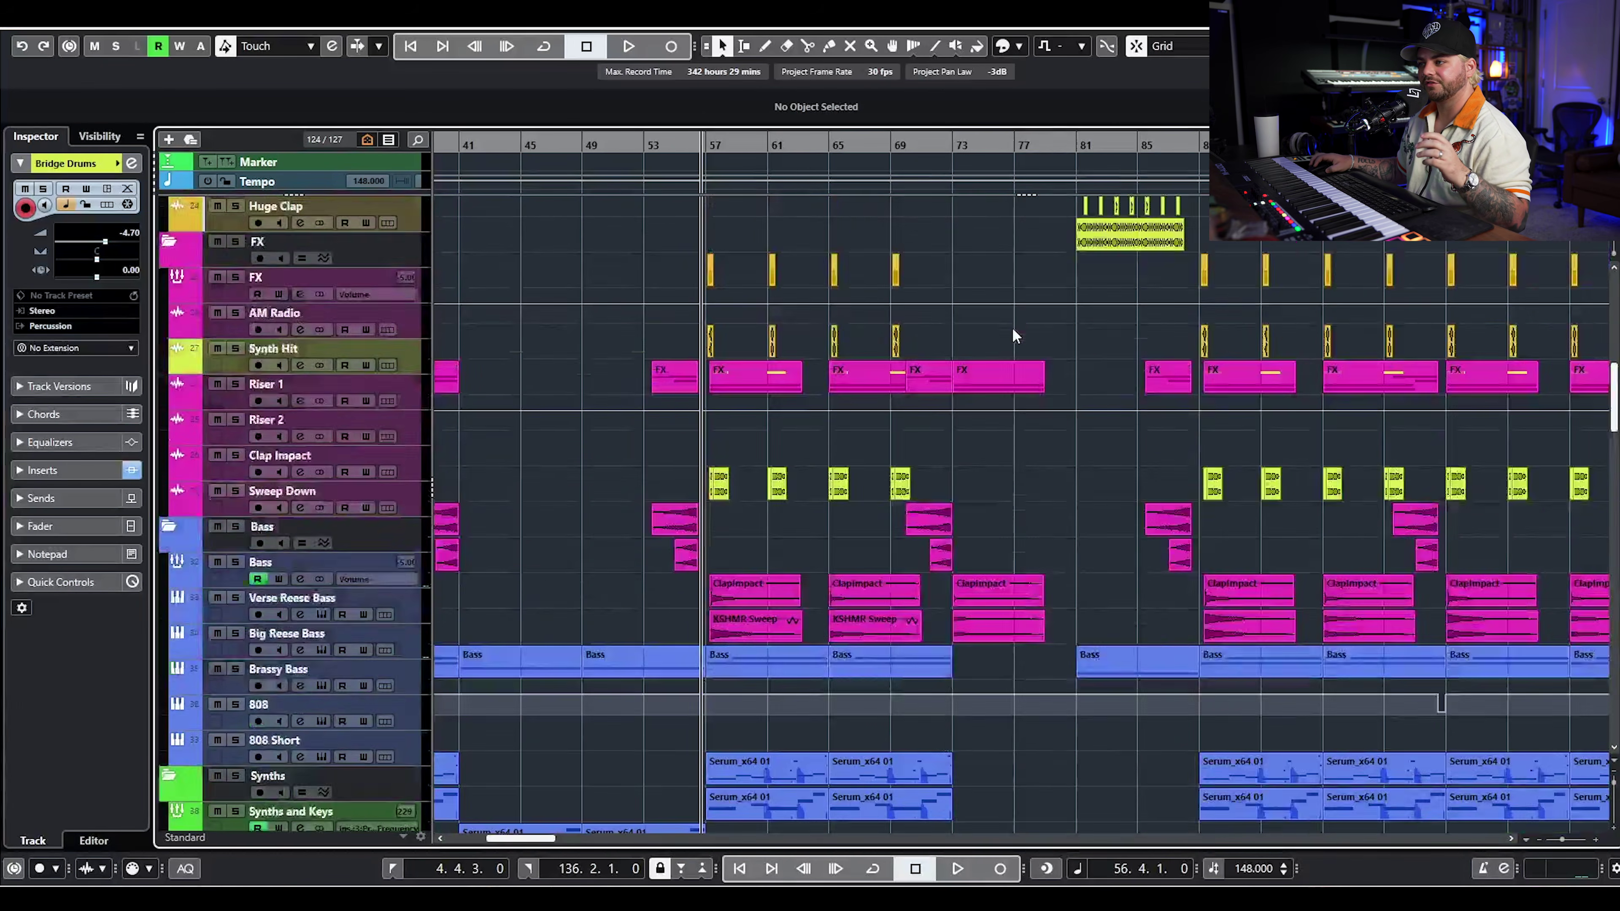
scroll(1012, 330, "down", 8)
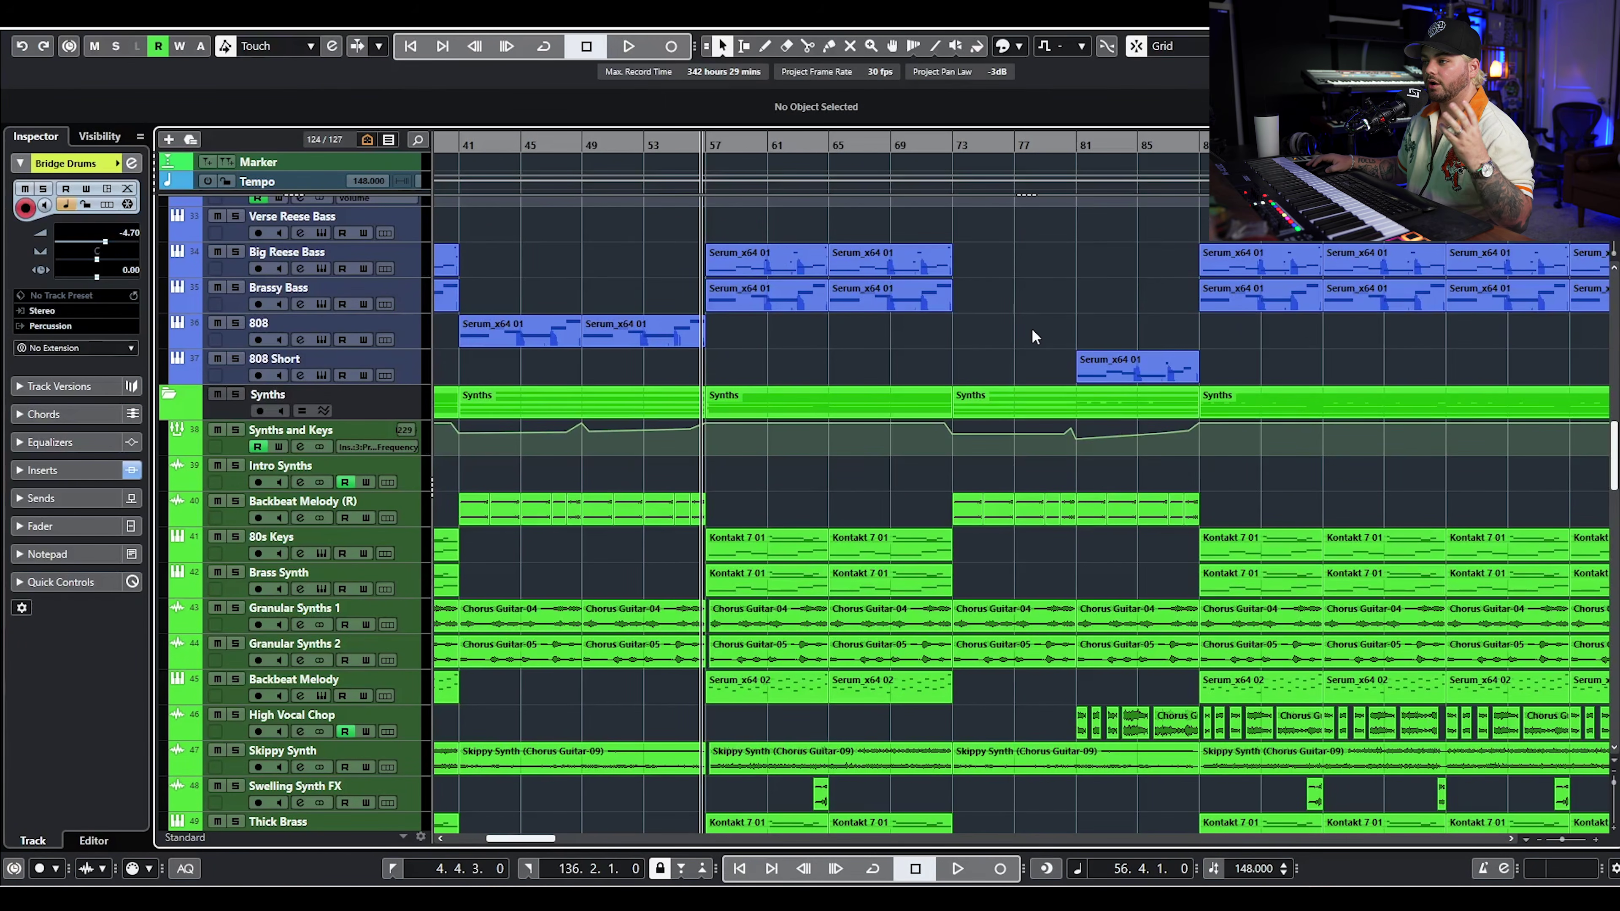
scroll(1035, 339, "up", 10)
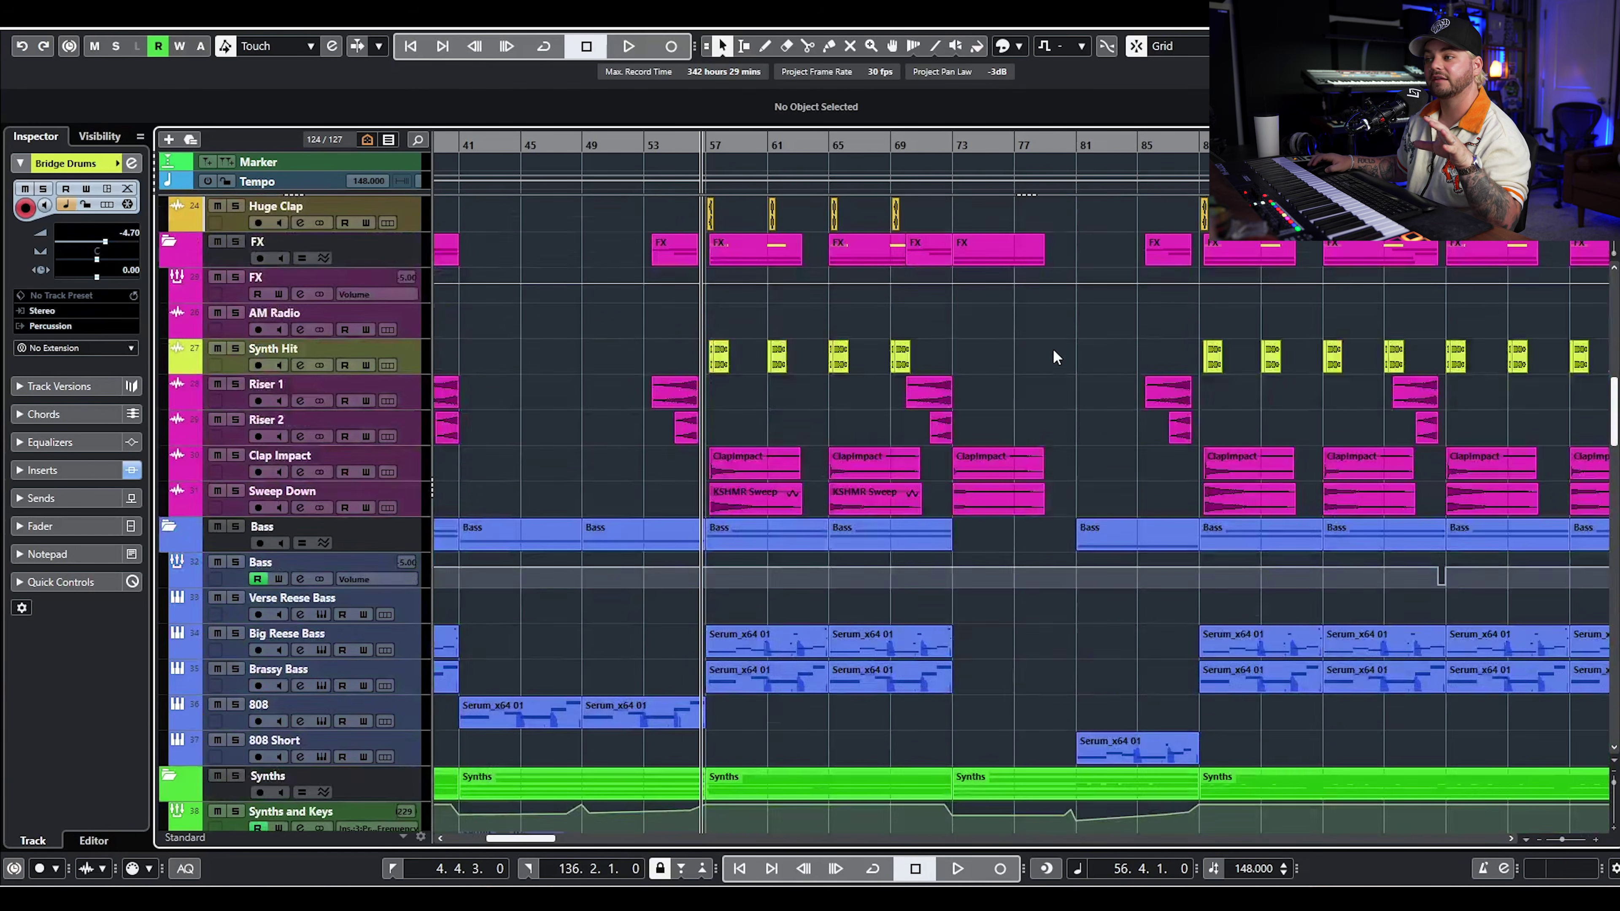
scroll(1056, 360, "up", 4)
scroll(1040, 318, "down", 6)
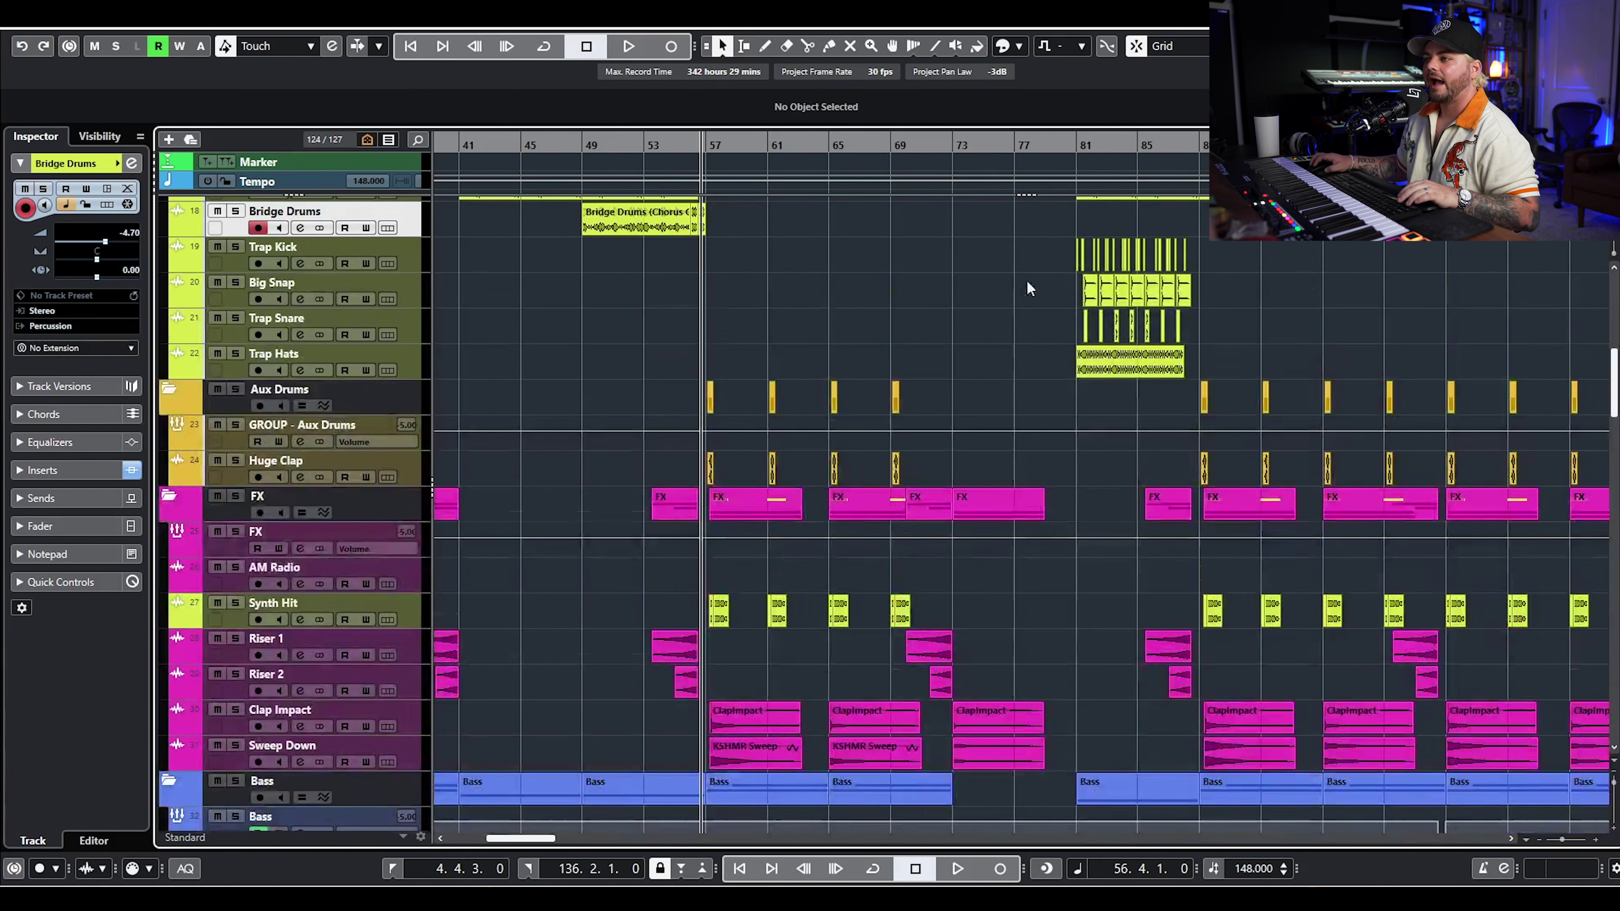
- Move the playhead just before bar 81 and audition the trap drum section, following its drum, FX, bass and vocal tracks, and stop playback
scroll(988, 287, "right", 5)
scroll(829, 274, "up", 6)
left_click(752, 258)
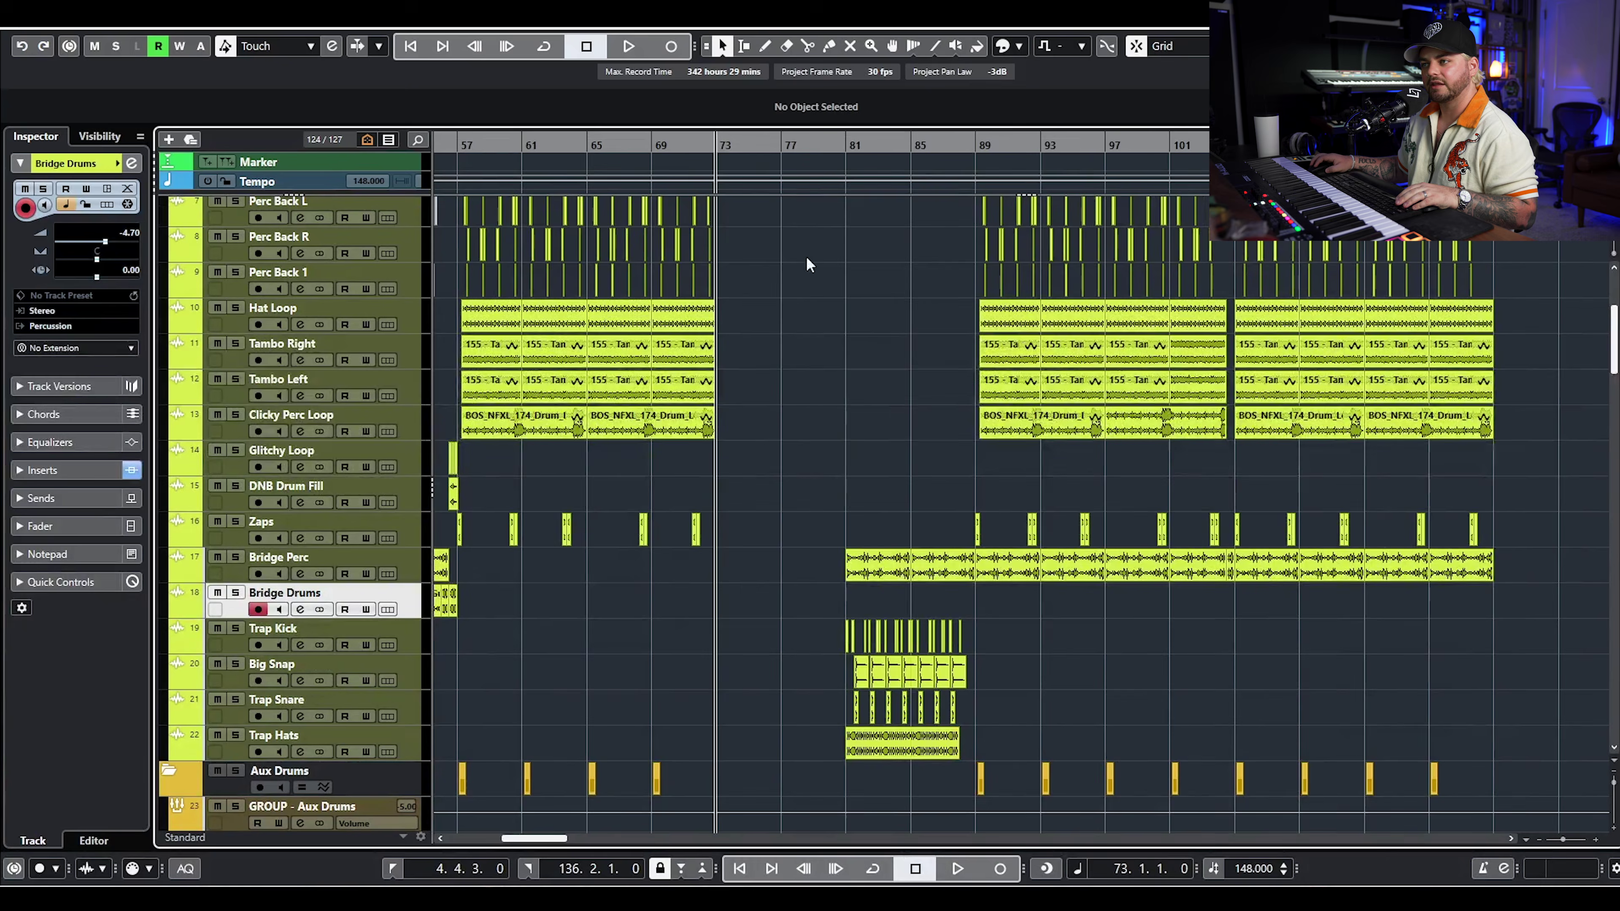
scroll(823, 242, "up", 3)
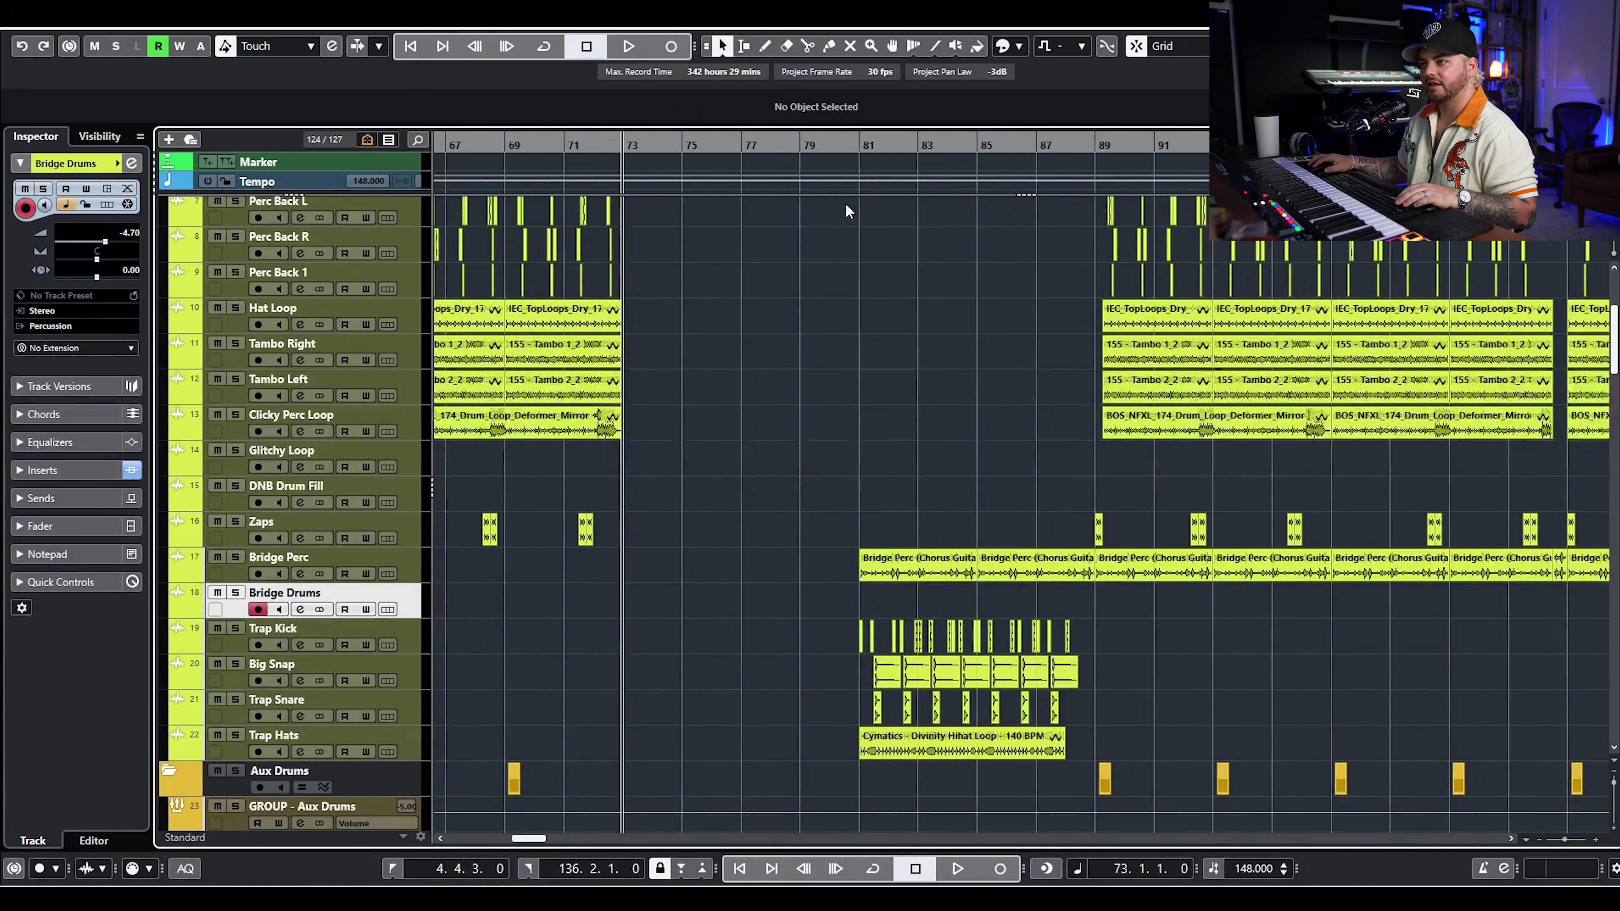
left_click(848, 146)
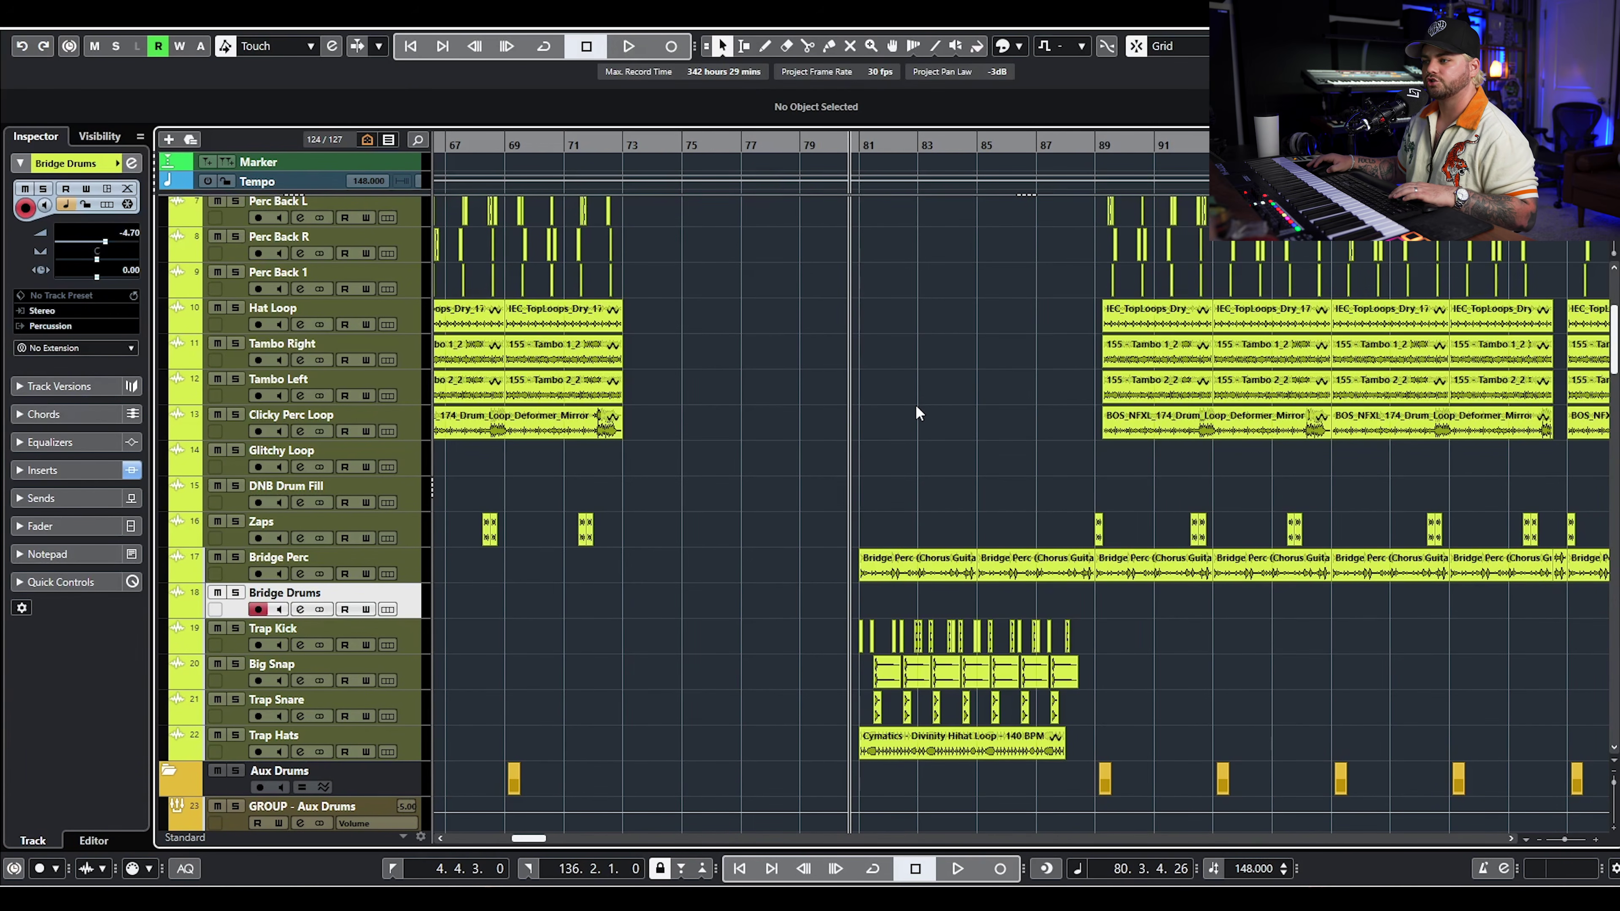
key("space")
scroll(941, 312, "down", 4)
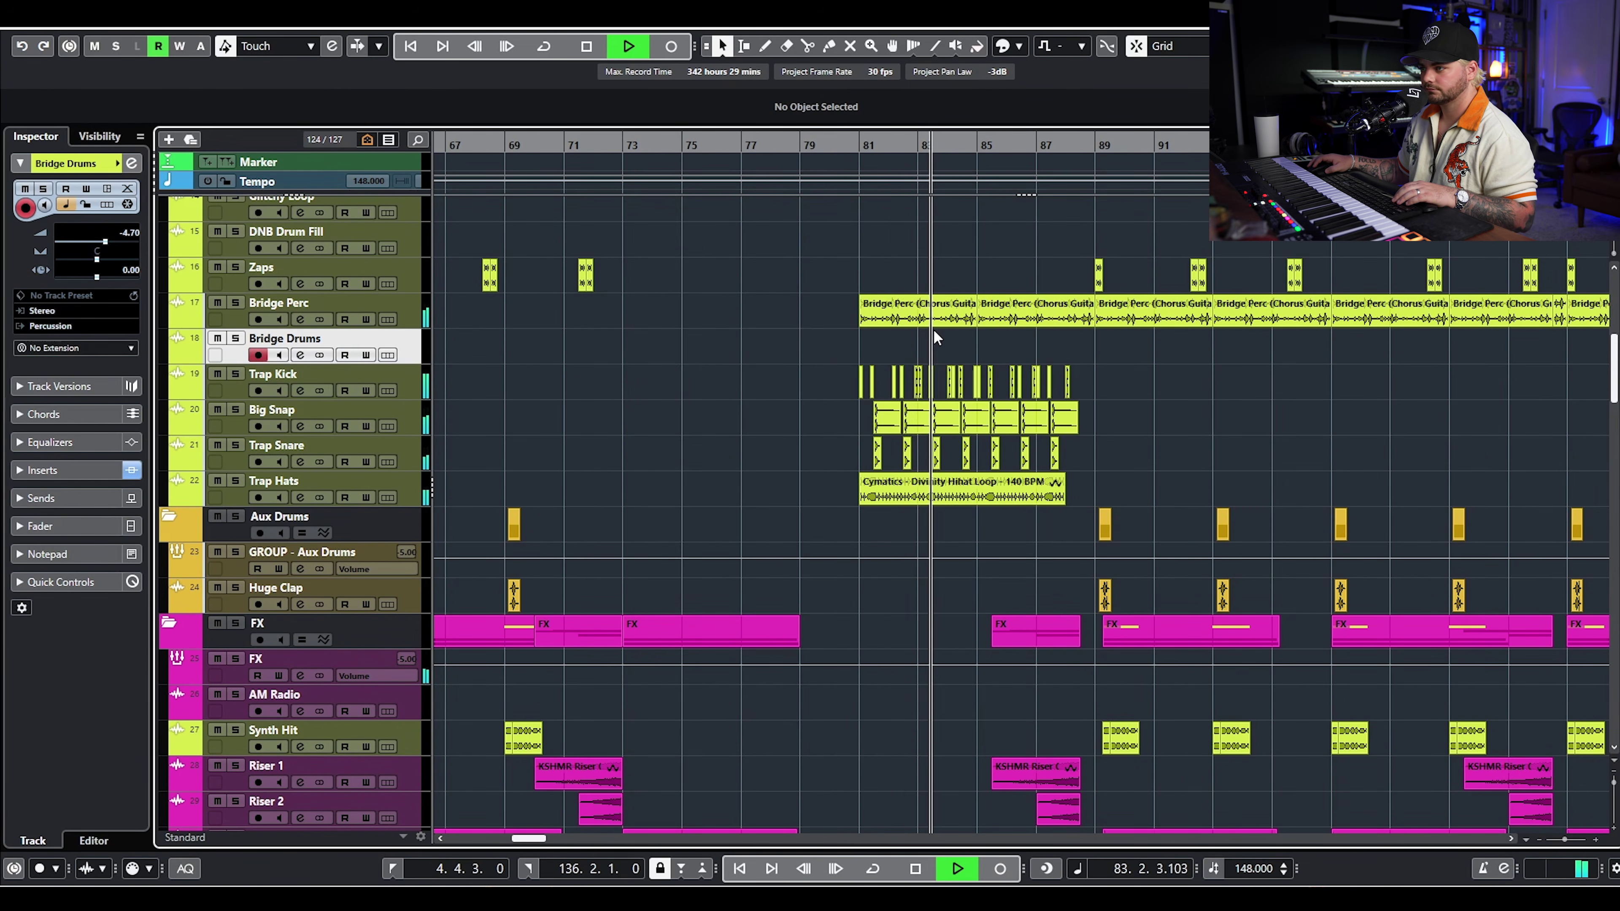
scroll(959, 319, "down", 10)
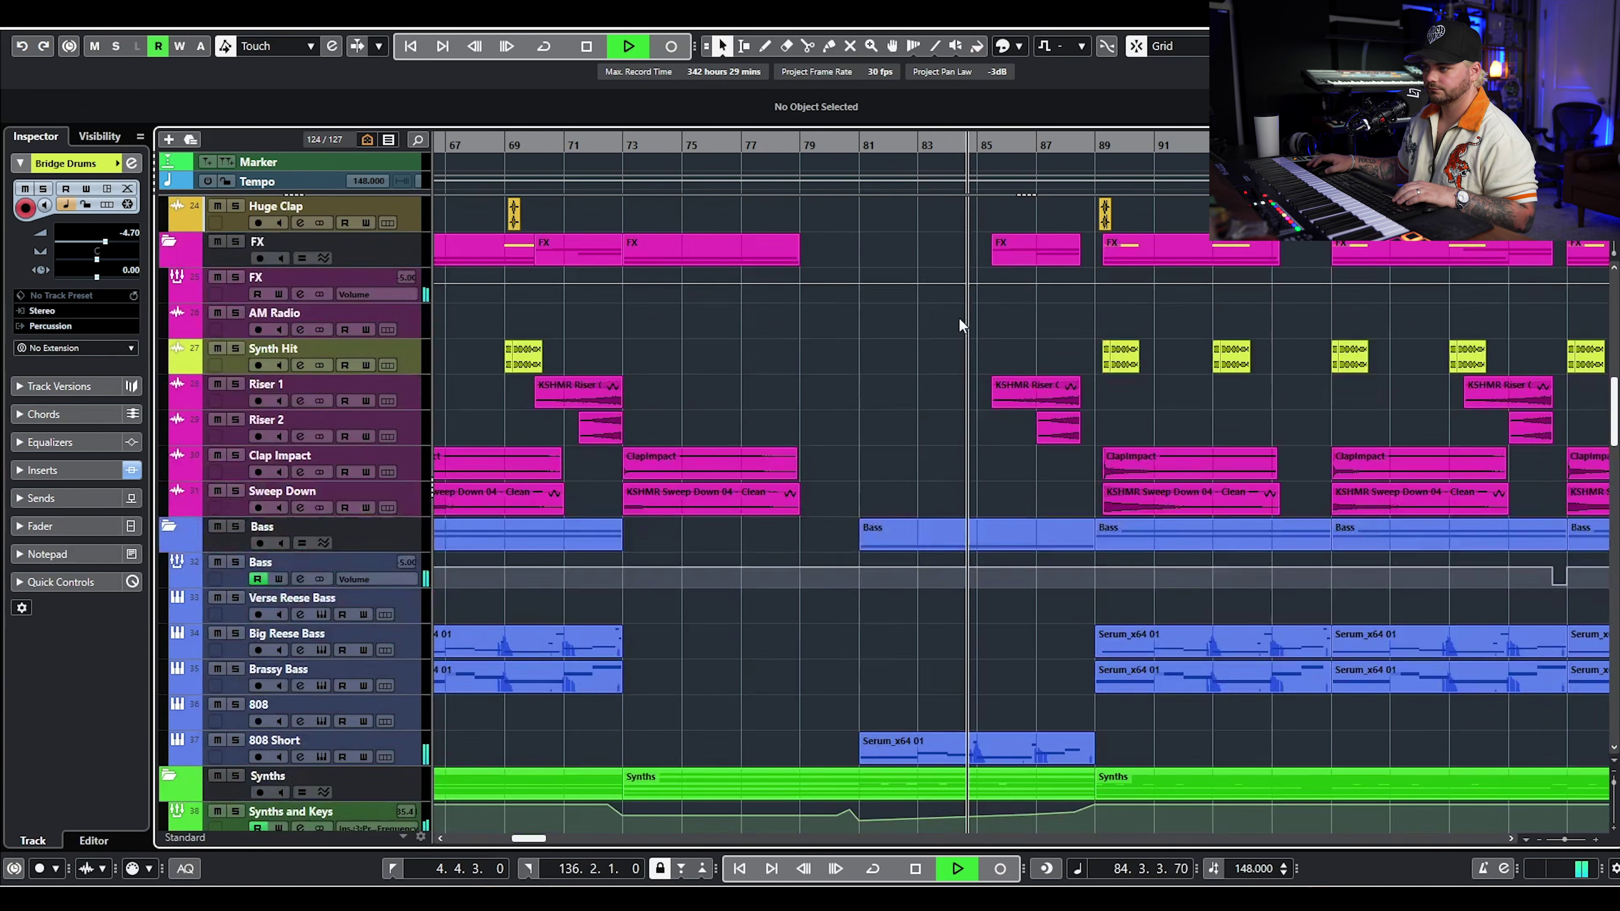
scroll(957, 318, "down", 15)
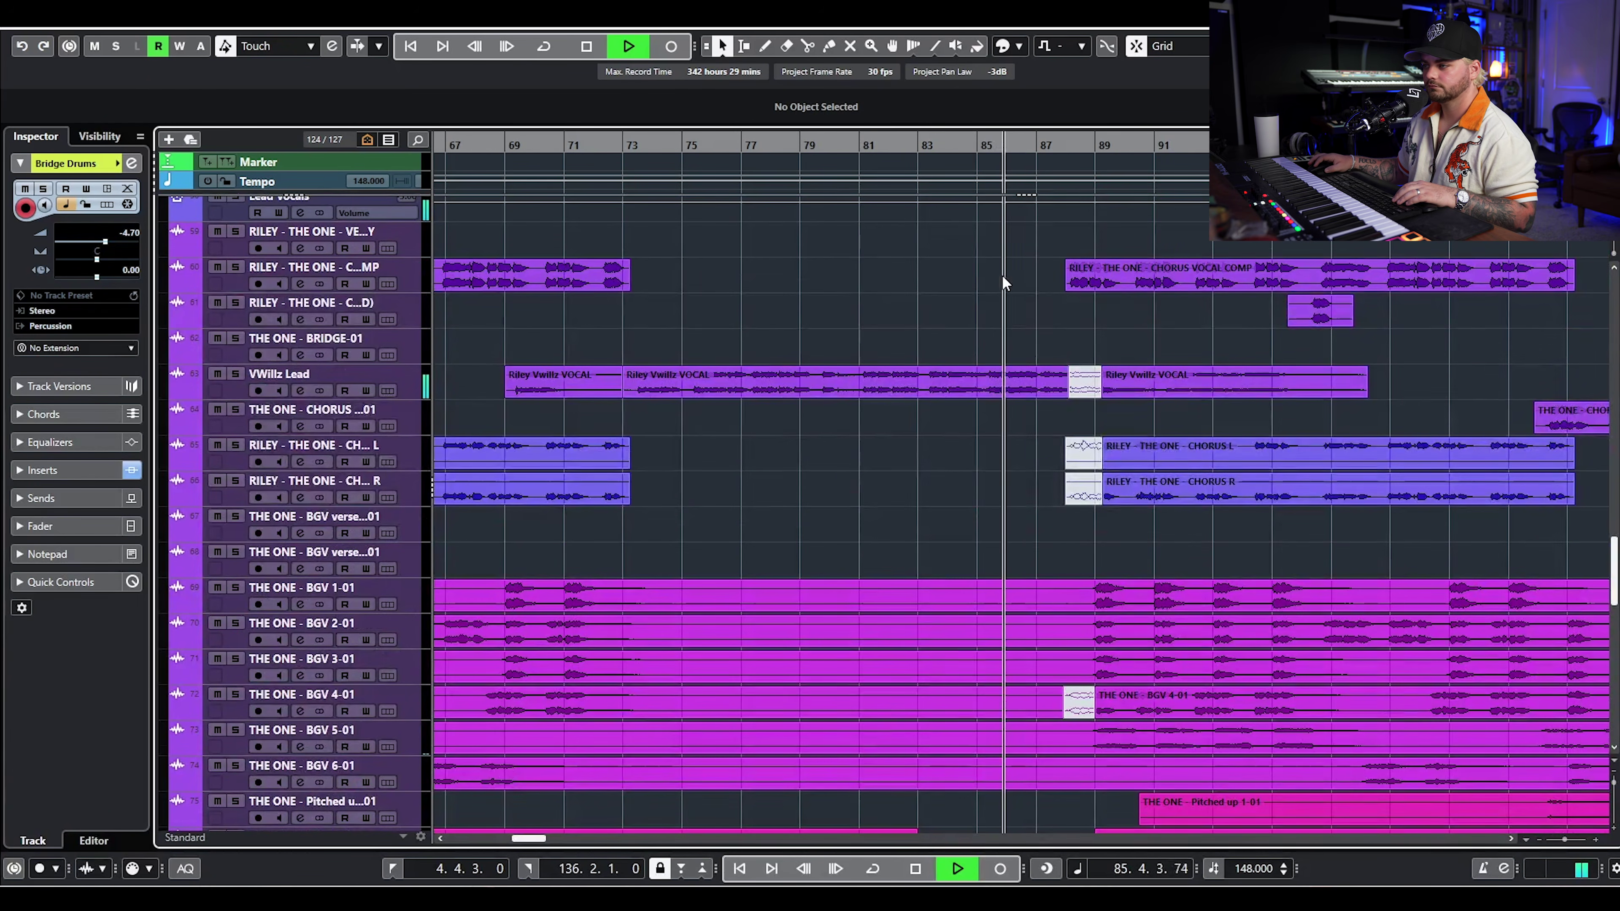
key("space")
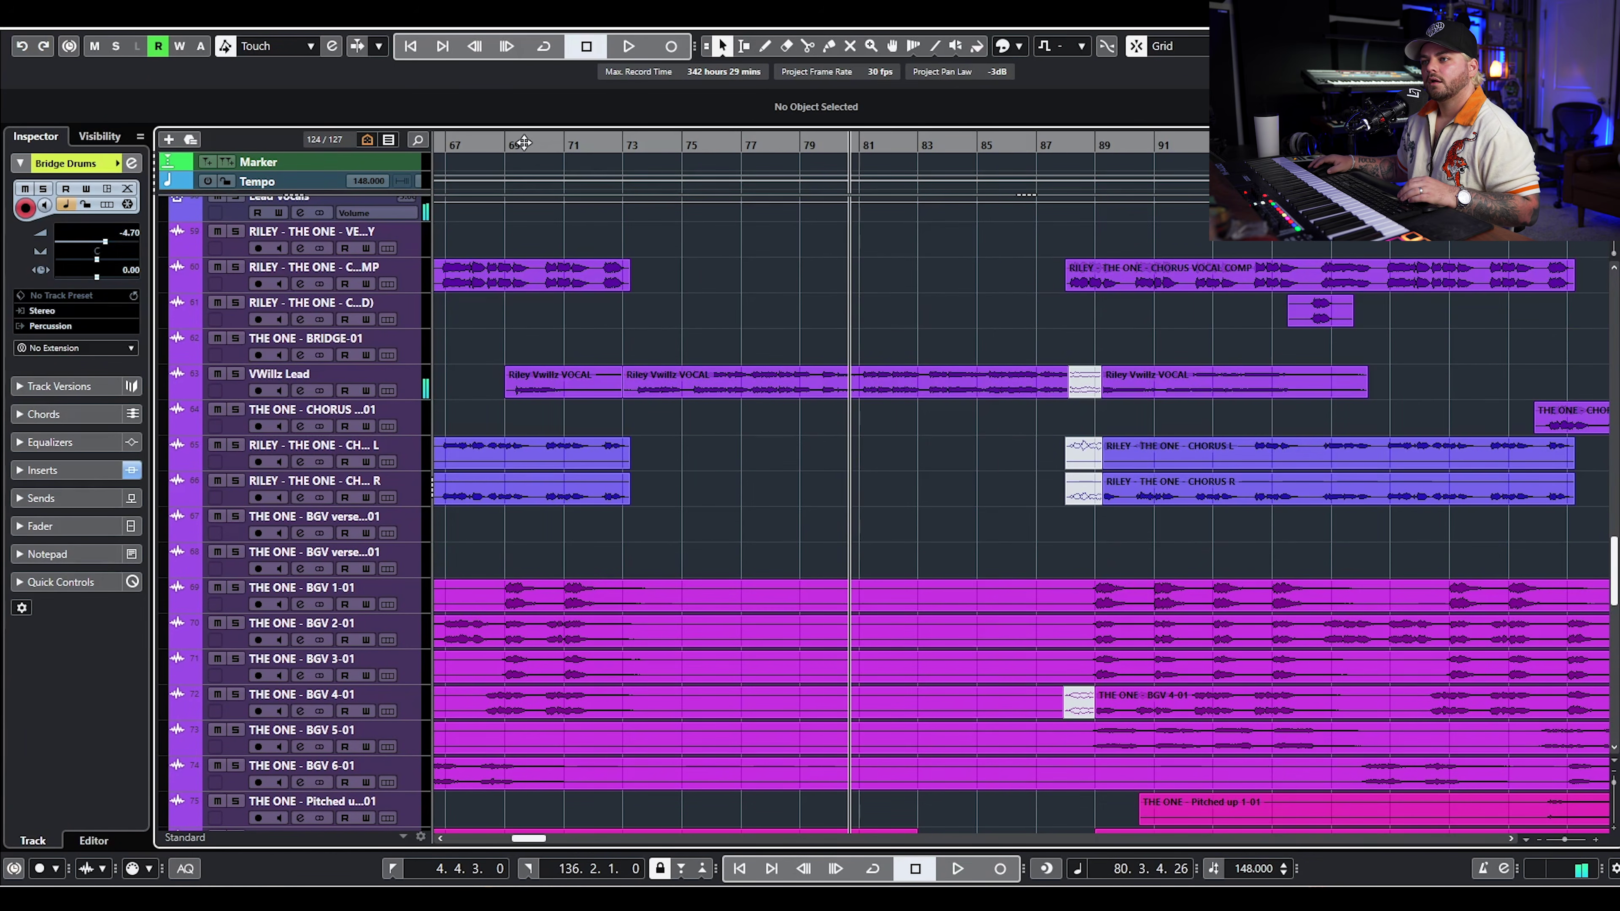
- Move the playhead to bar 73, solo the VWillz Lead track and open its channel settings
left_click_drag(645, 149, 644, 167)
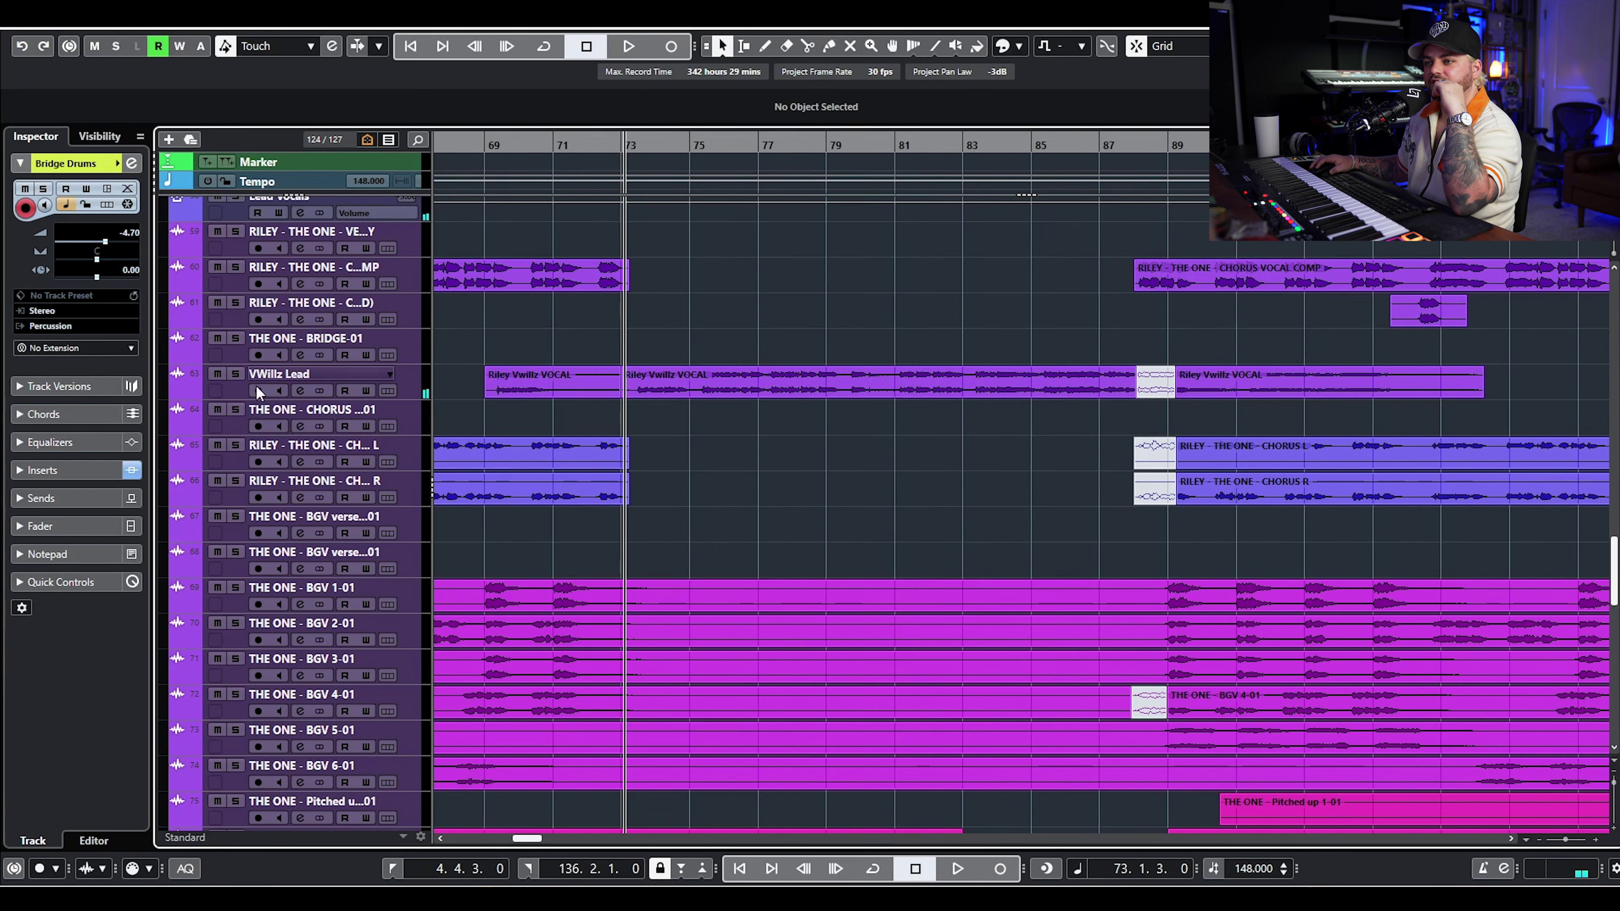
left_click(236, 374)
left_click(299, 391)
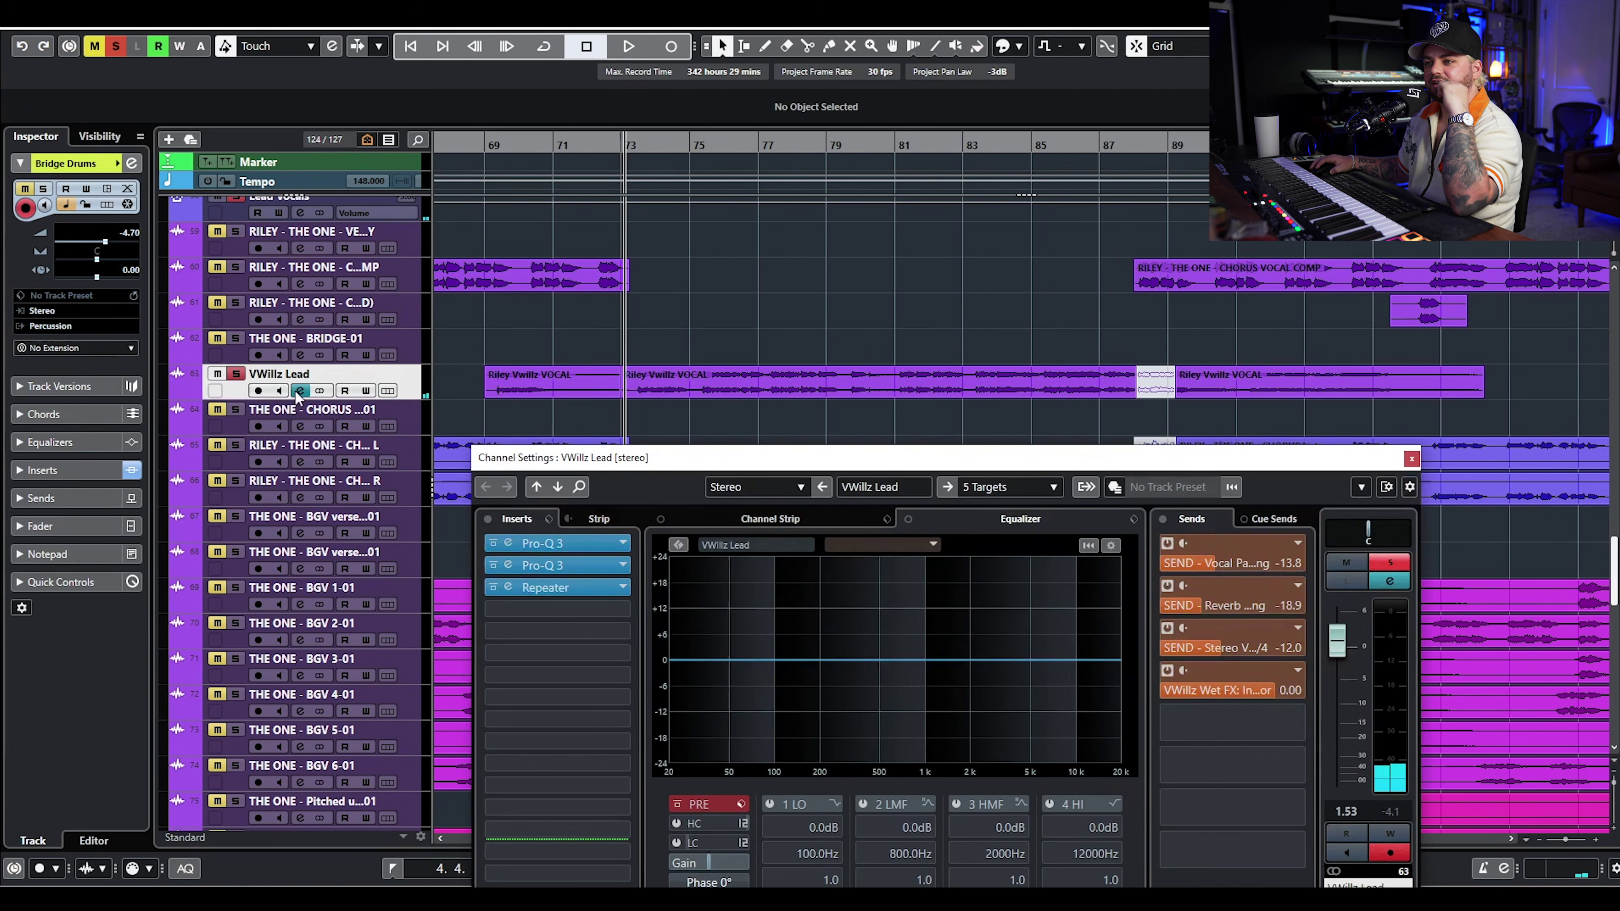
- Audition the VWillz Lead vocal with inserts and sends bypassed, restoring the sends during playback and the inserts once stopped
left_click(488, 519)
left_click(1163, 519)
key("space")
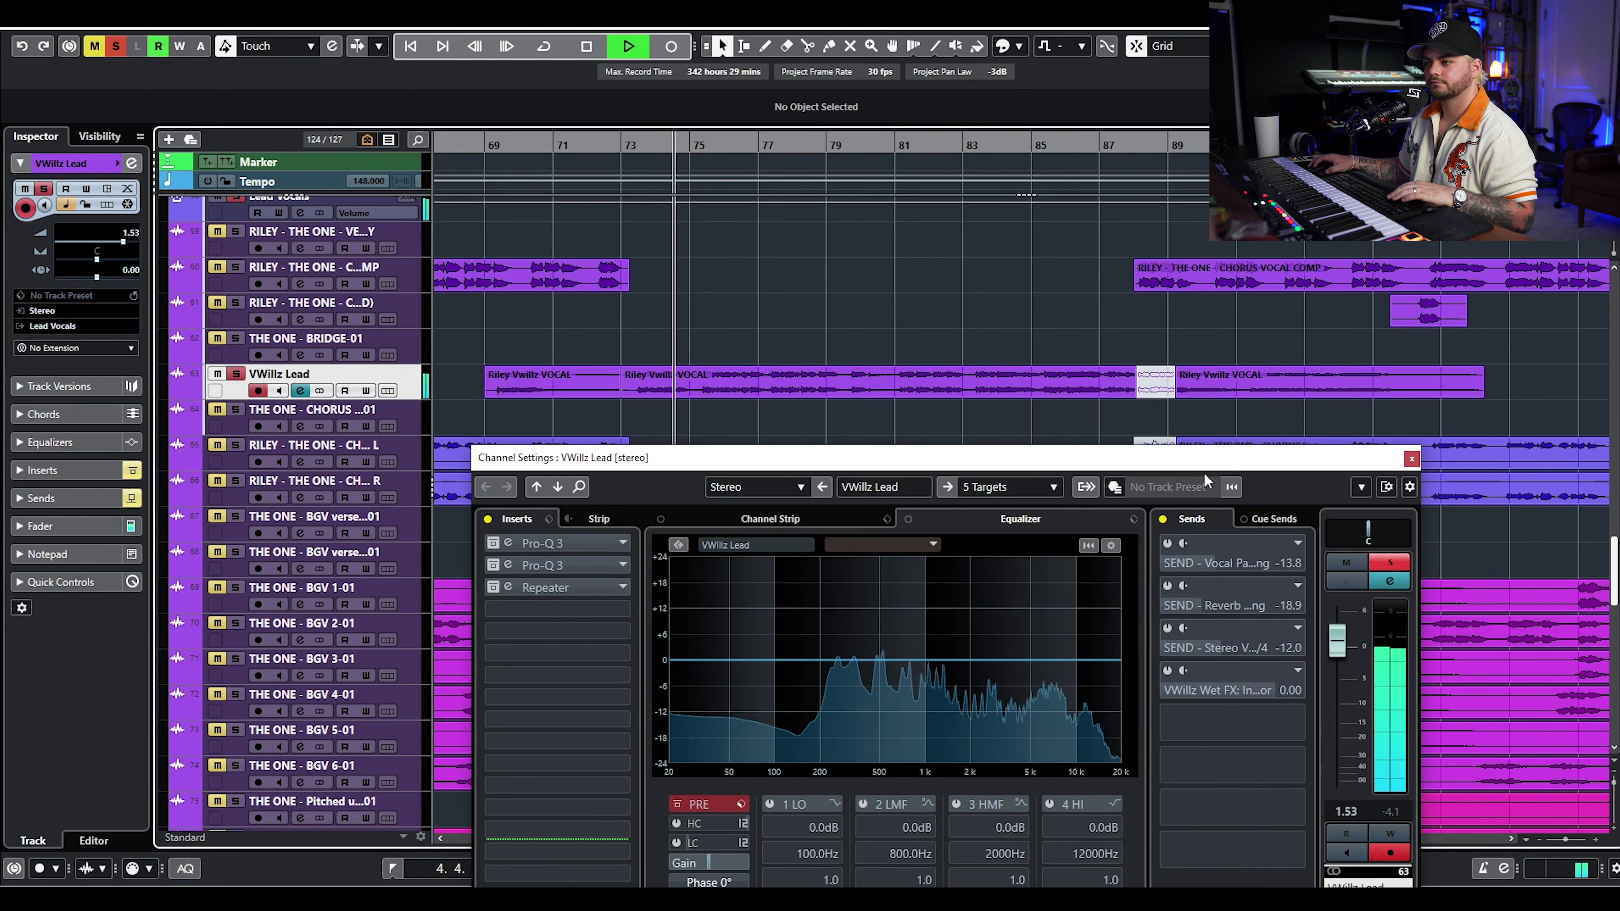
left_click(1162, 519)
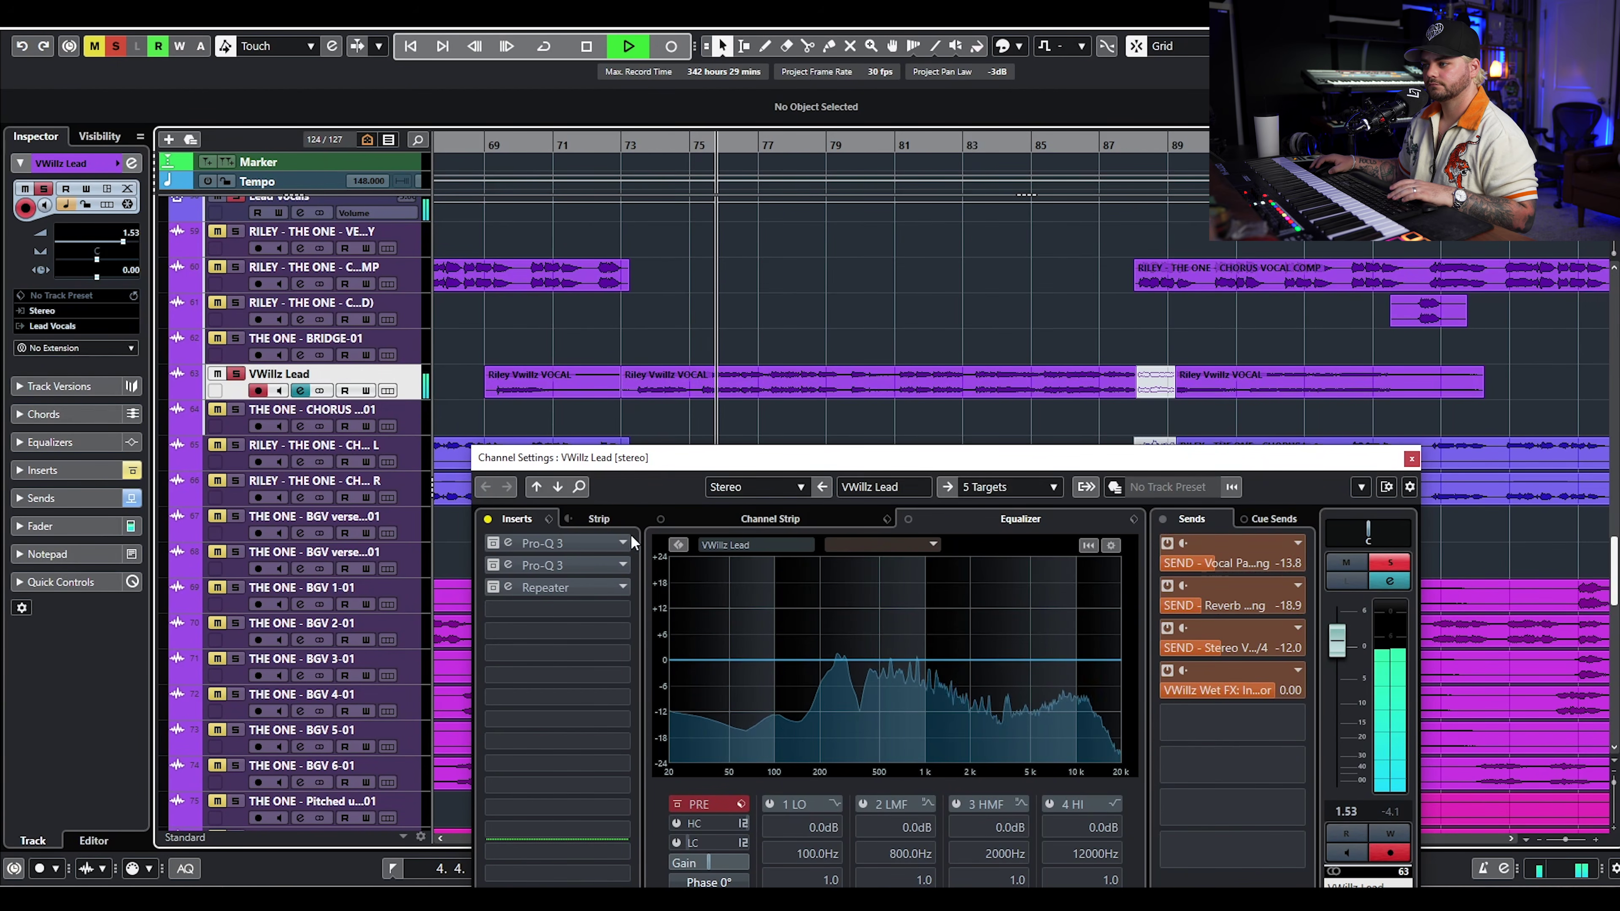
key("space")
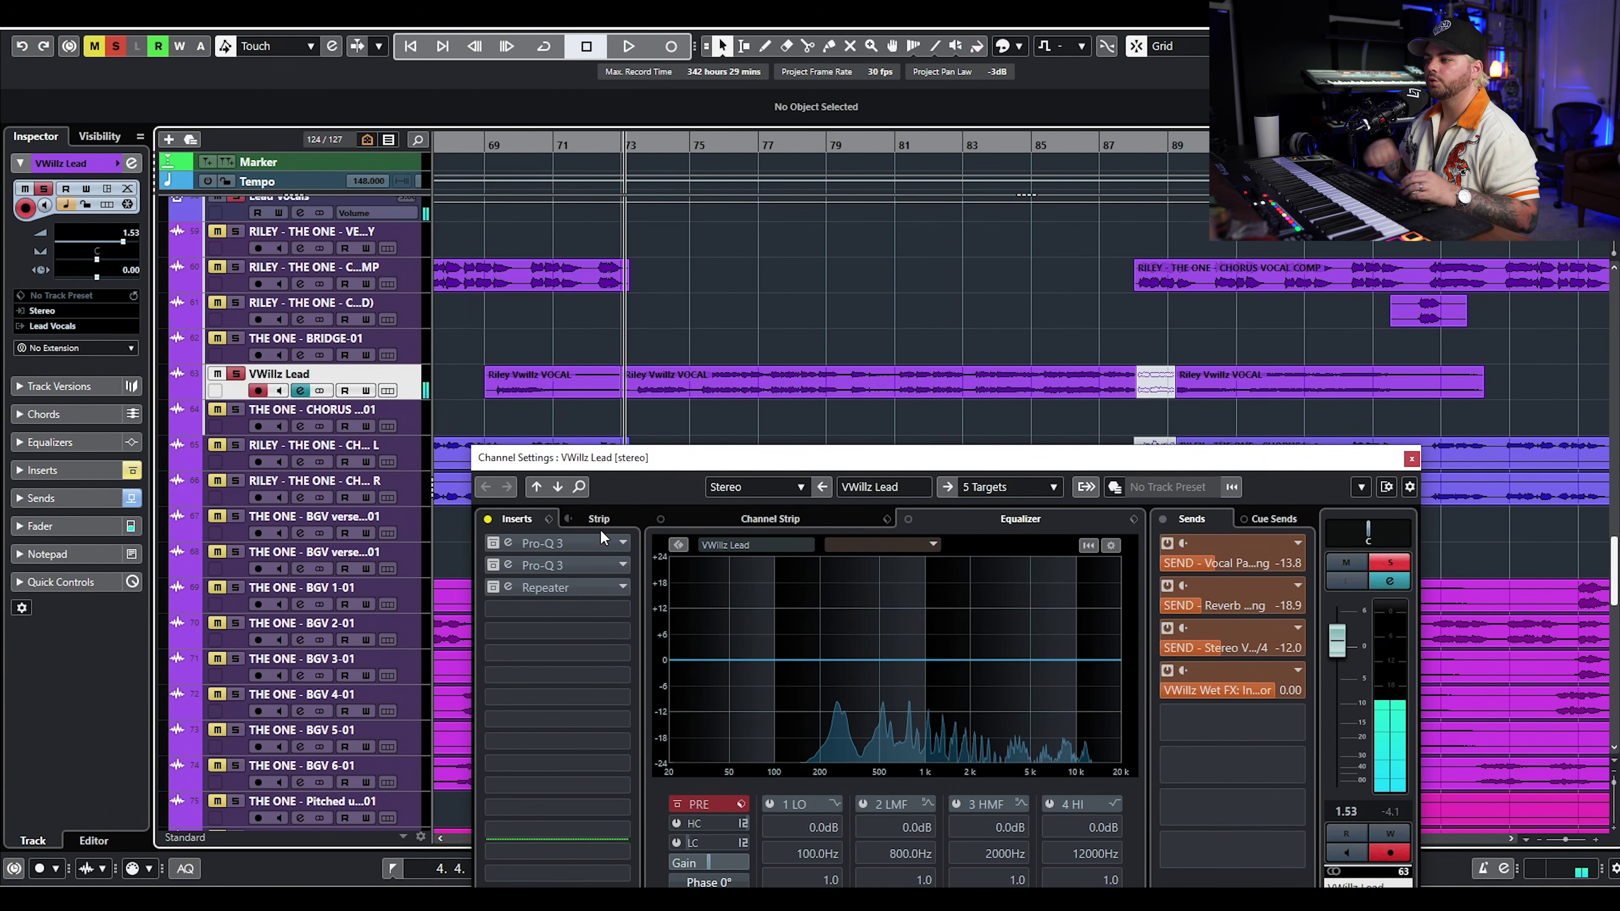
left_click(487, 521)
- Inspect the EQ curves of the two Pro-Q 3 inserts on the VWillz Lead channel, closing each plug-in window
left_click(561, 543)
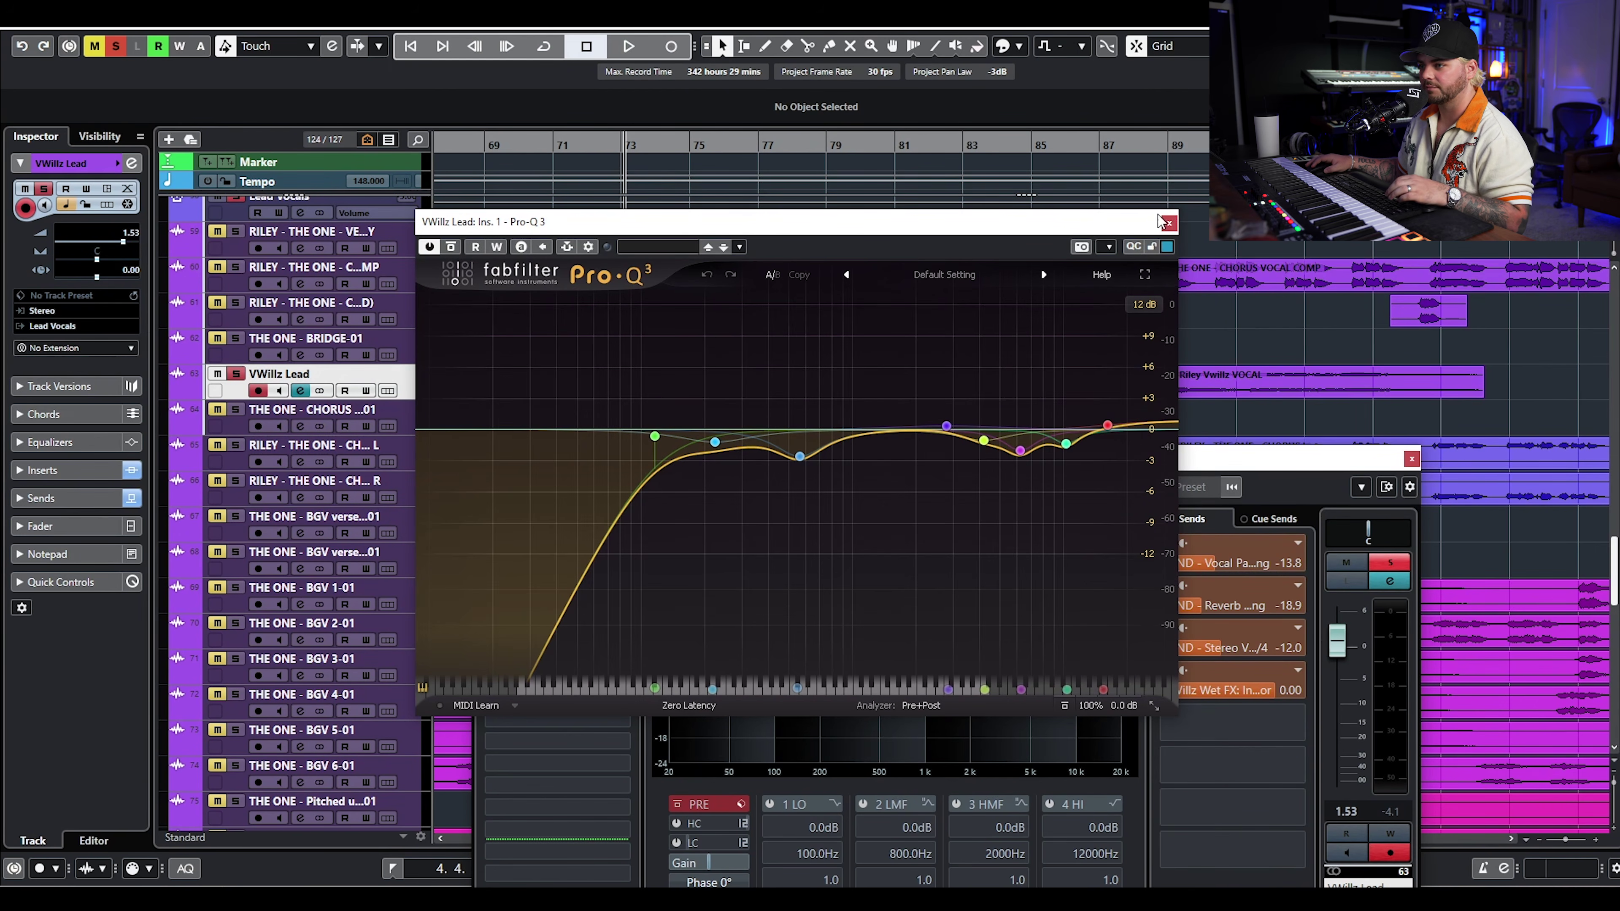
left_click(1169, 223)
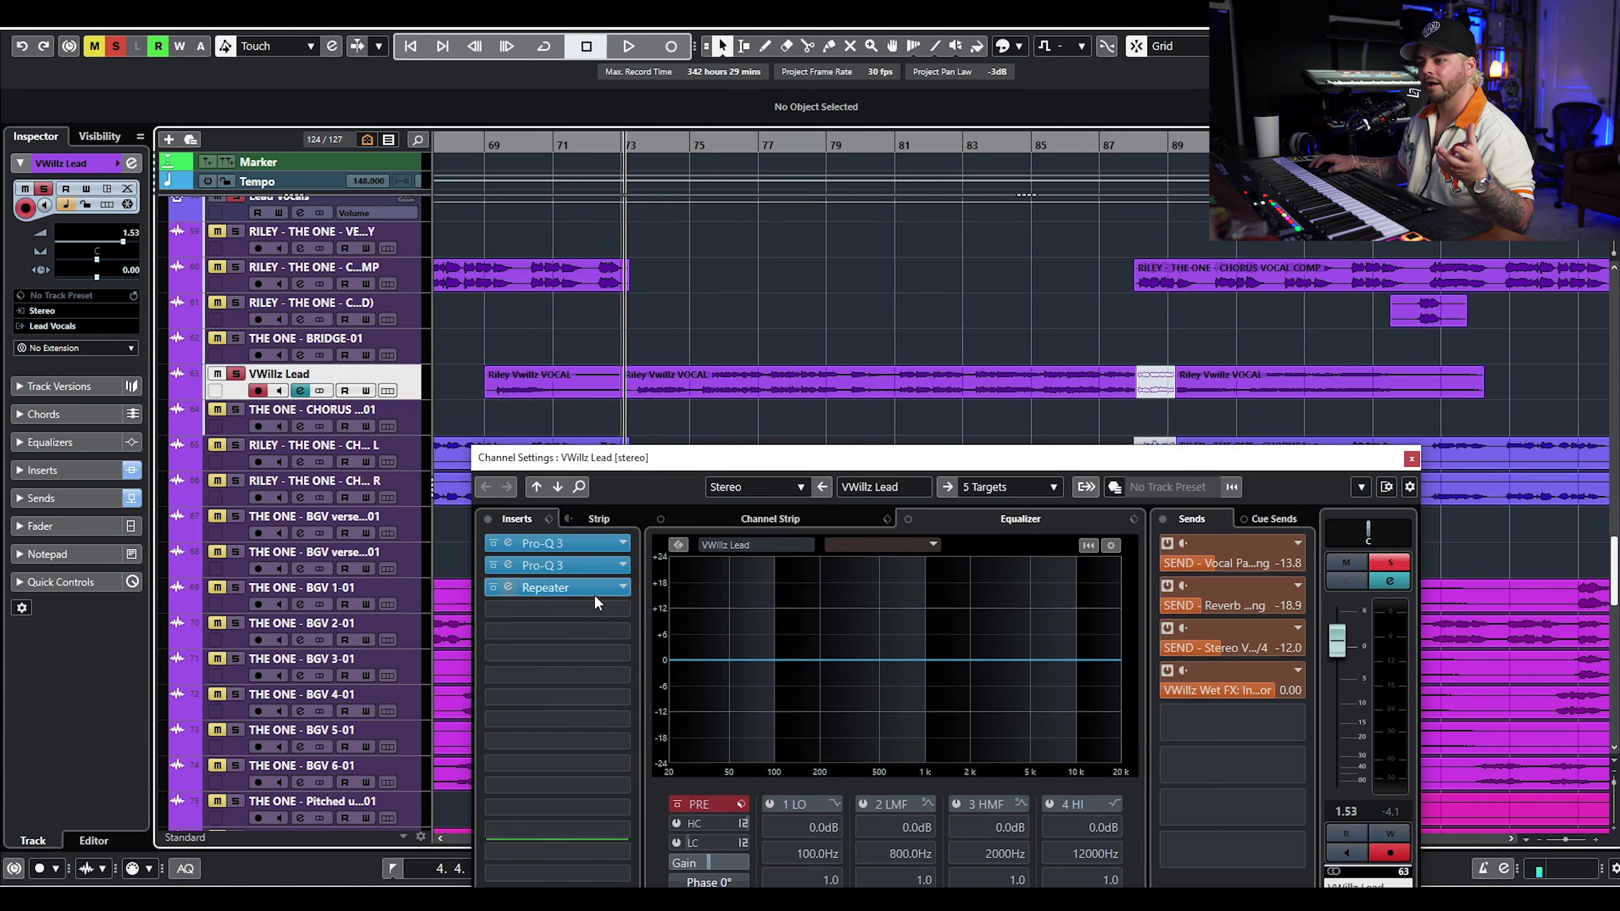
left_click(577, 548)
left_click(1169, 223)
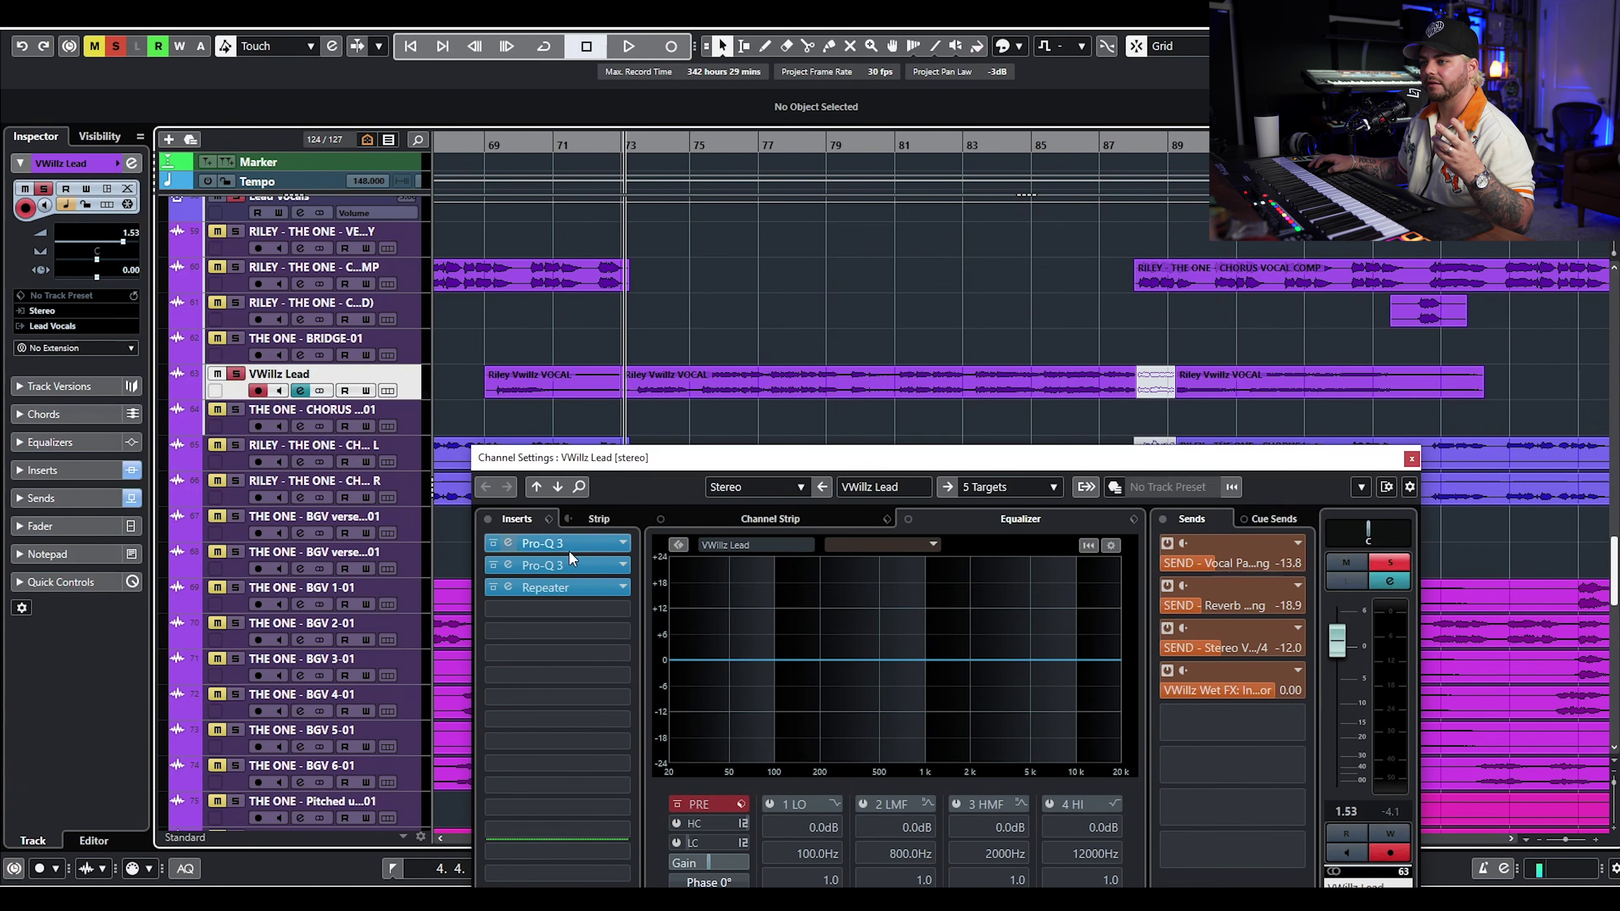
left_click(571, 564)
left_click_drag(811, 185, 793, 185)
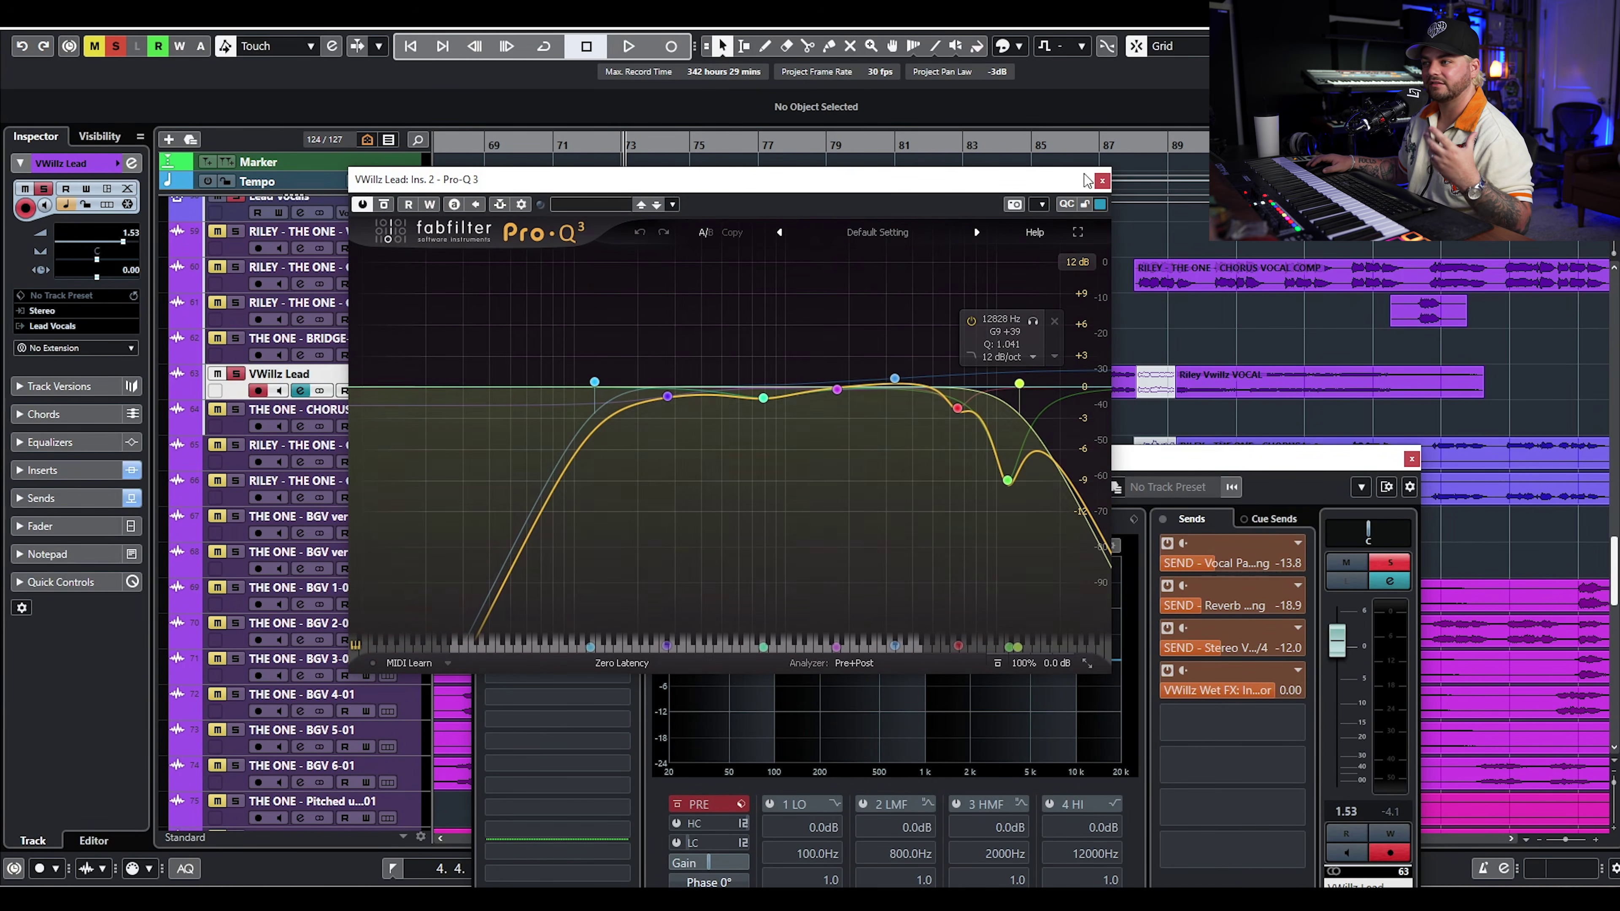
left_click(1101, 181)
- Inspect the Repeater delay insert on the VWillz Lead channel, and close the plug-in and channel settings
left_click(546, 587)
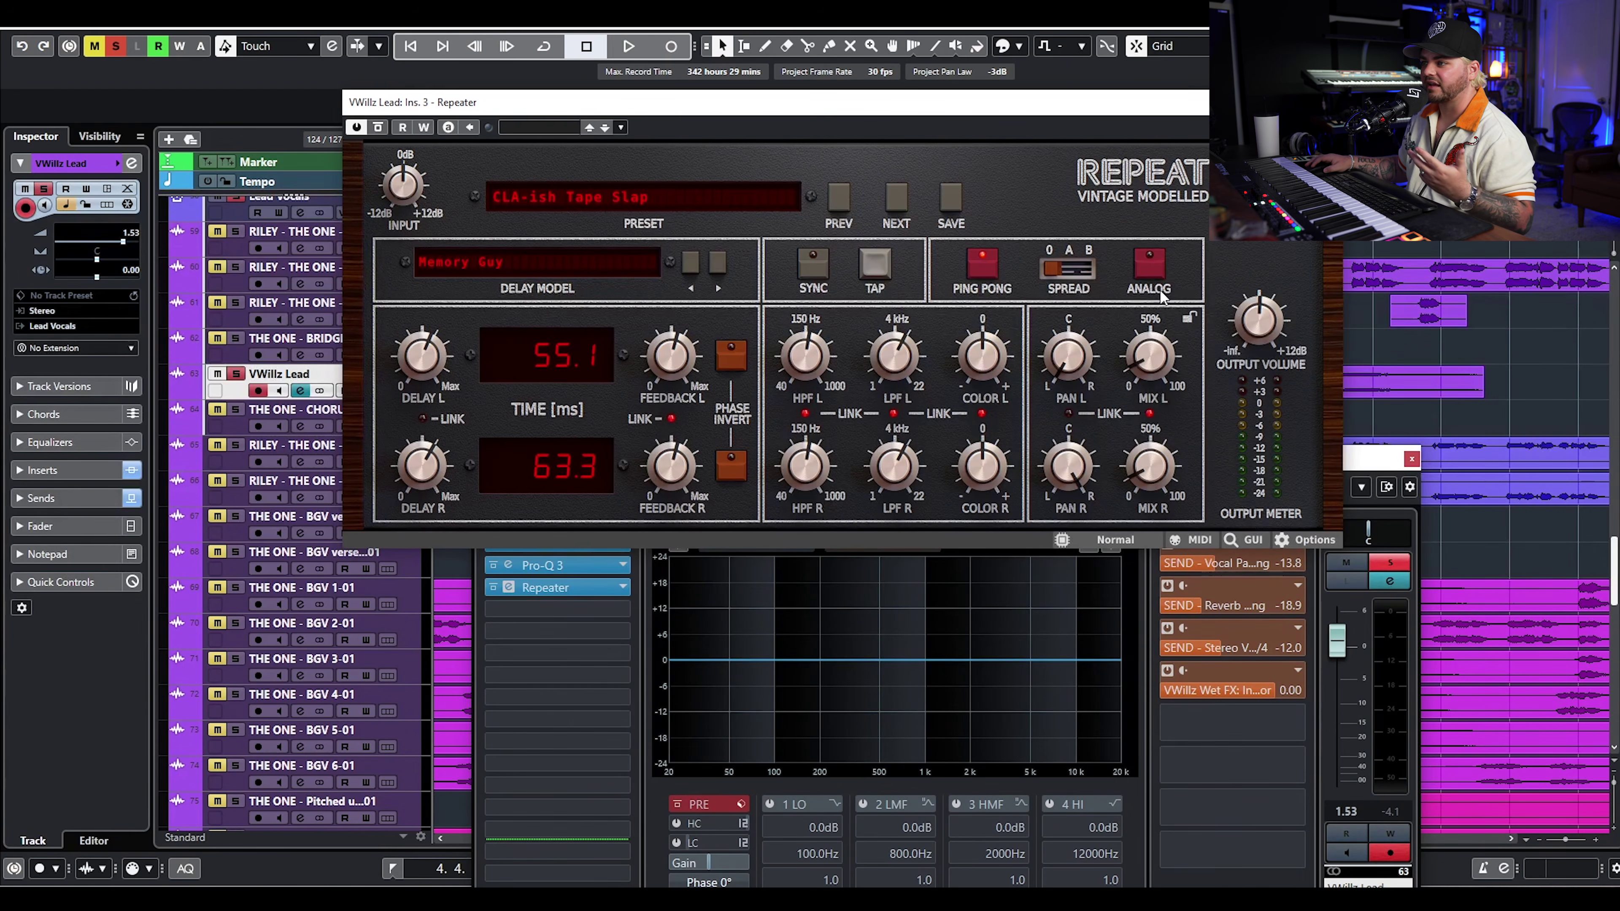
left_click(1339, 102)
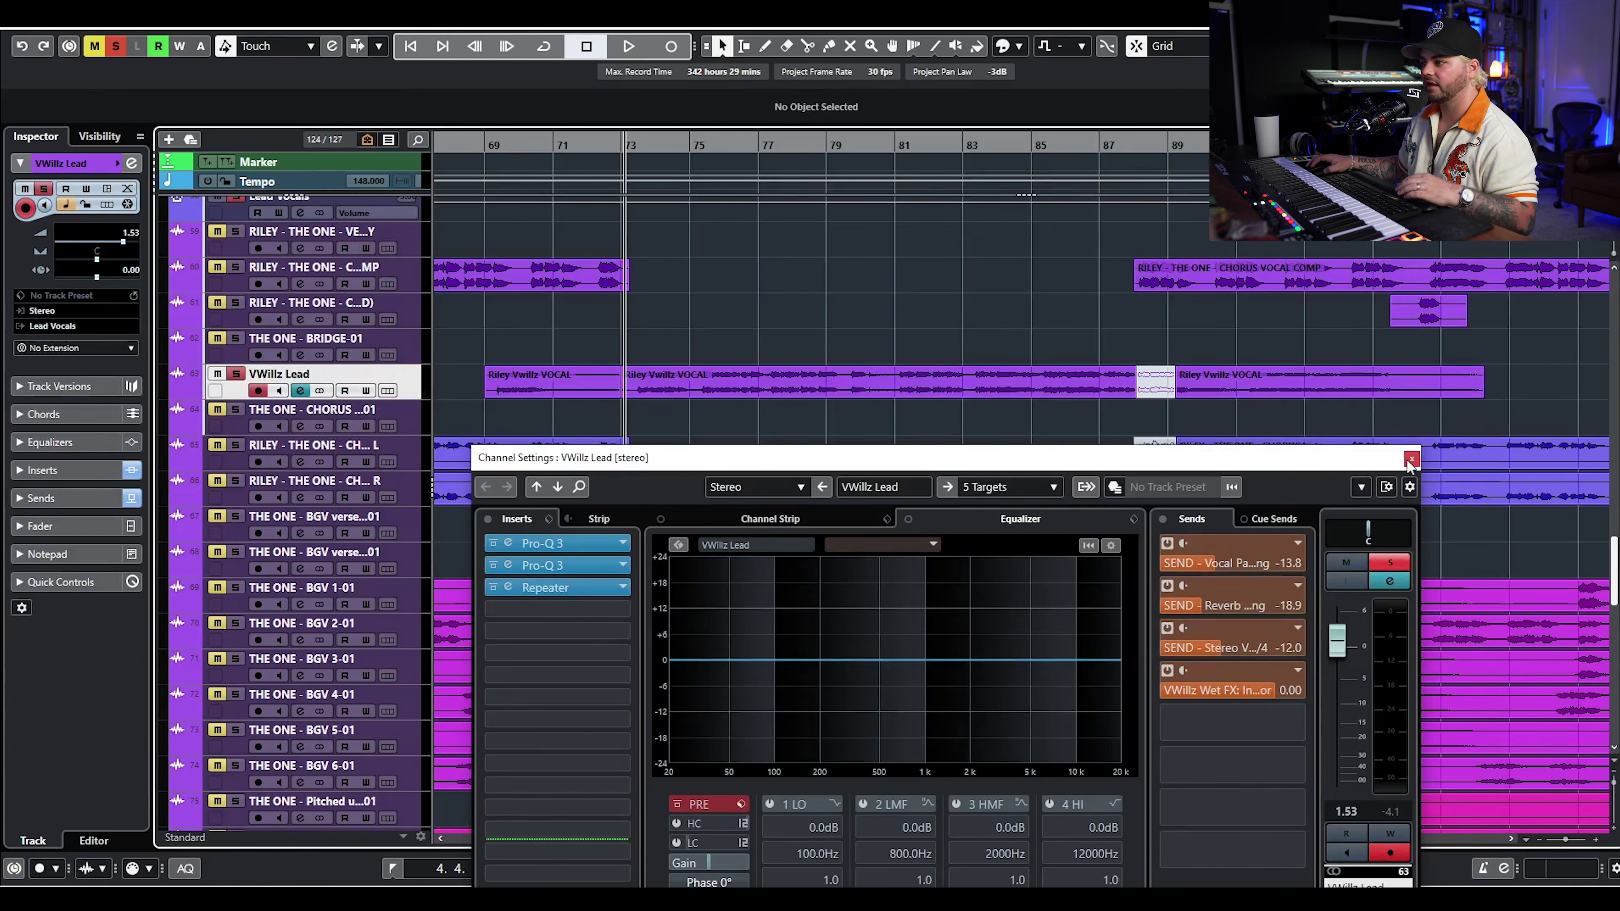
left_click(1411, 459)
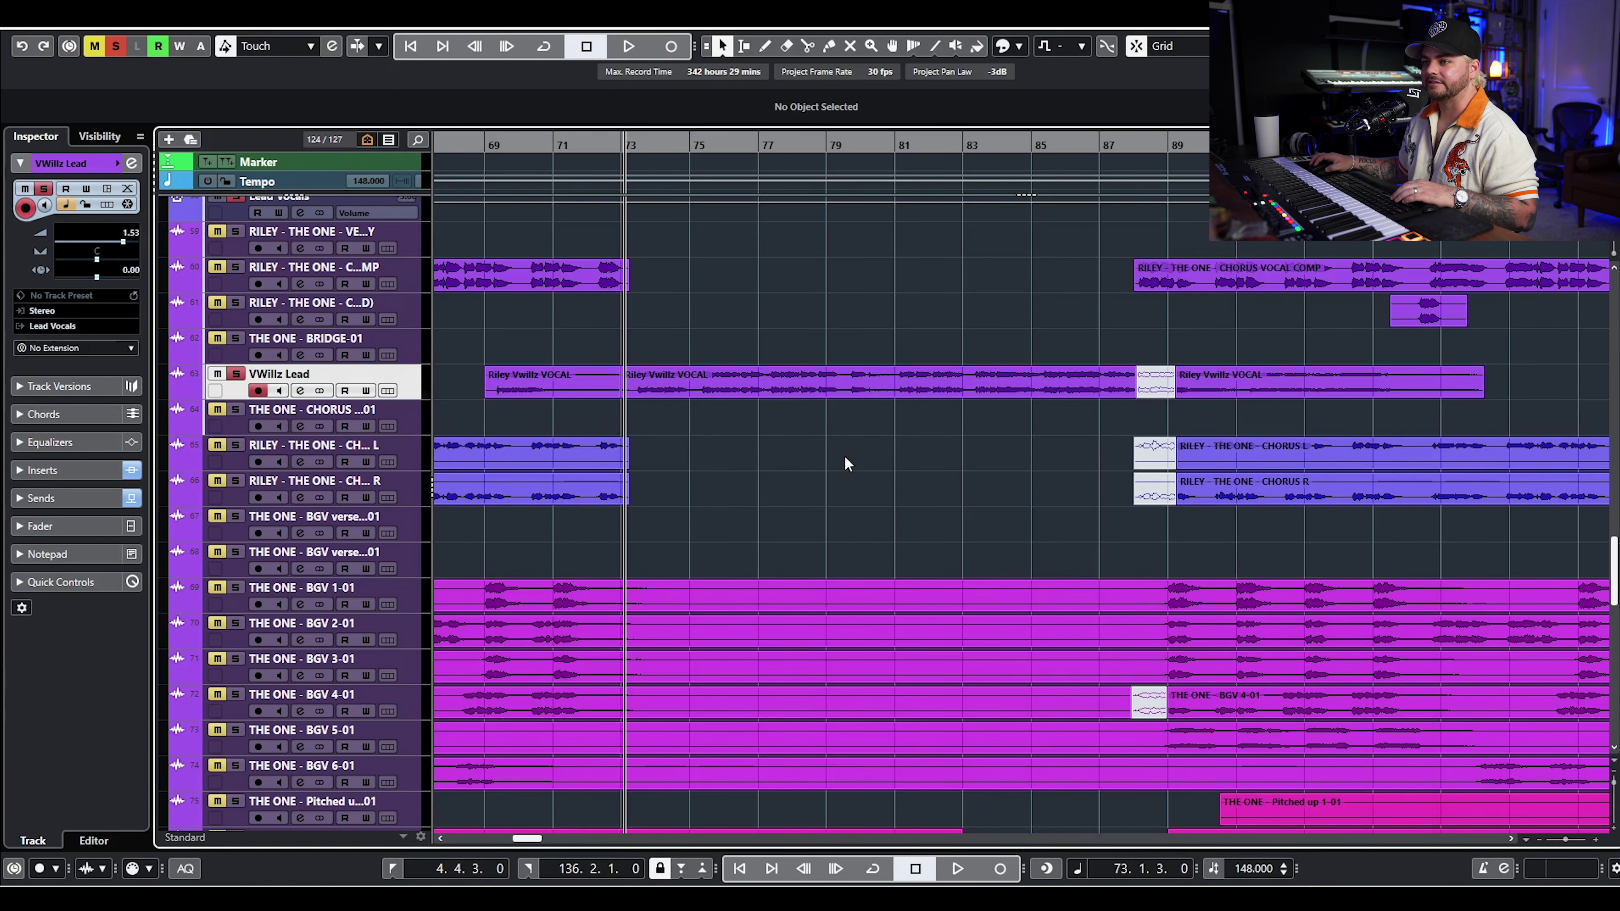
- Clear the solo on the VWillz Lead track to restore the full mix
scroll(845, 454, "up", 3)
scroll(851, 459, "down", 6)
left_click(115, 45)
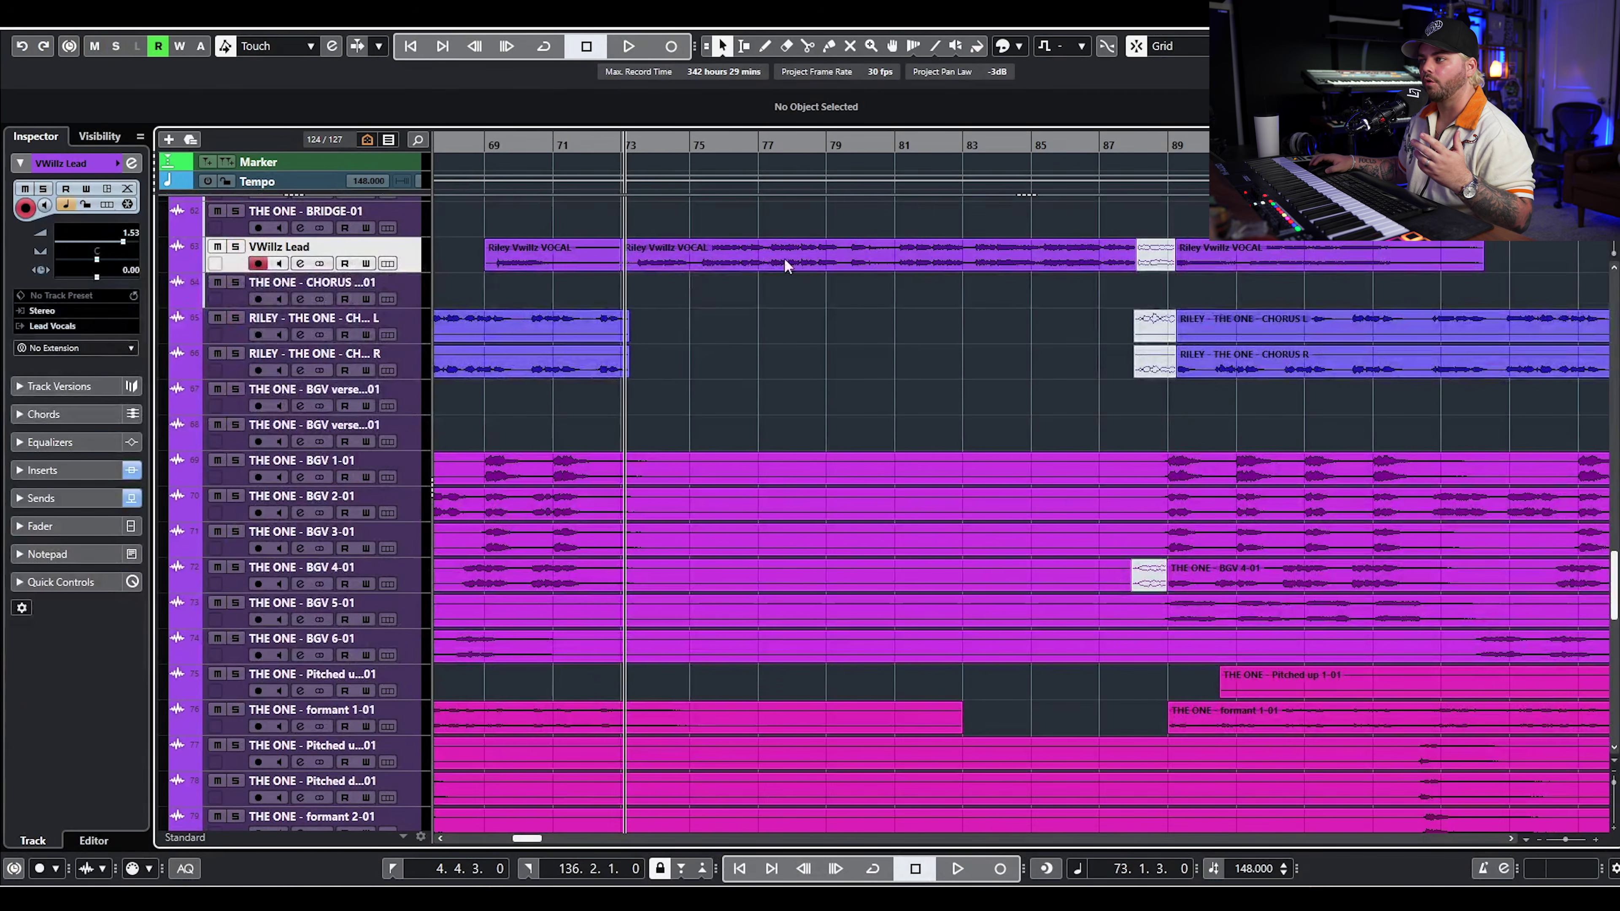
- Audition the full mix from bar 73 while examining the VWillz Lead, VWillz Wet FX and surrounding vocal tracks
scroll(784, 257, "up", 4)
scroll(849, 342, "down", 3)
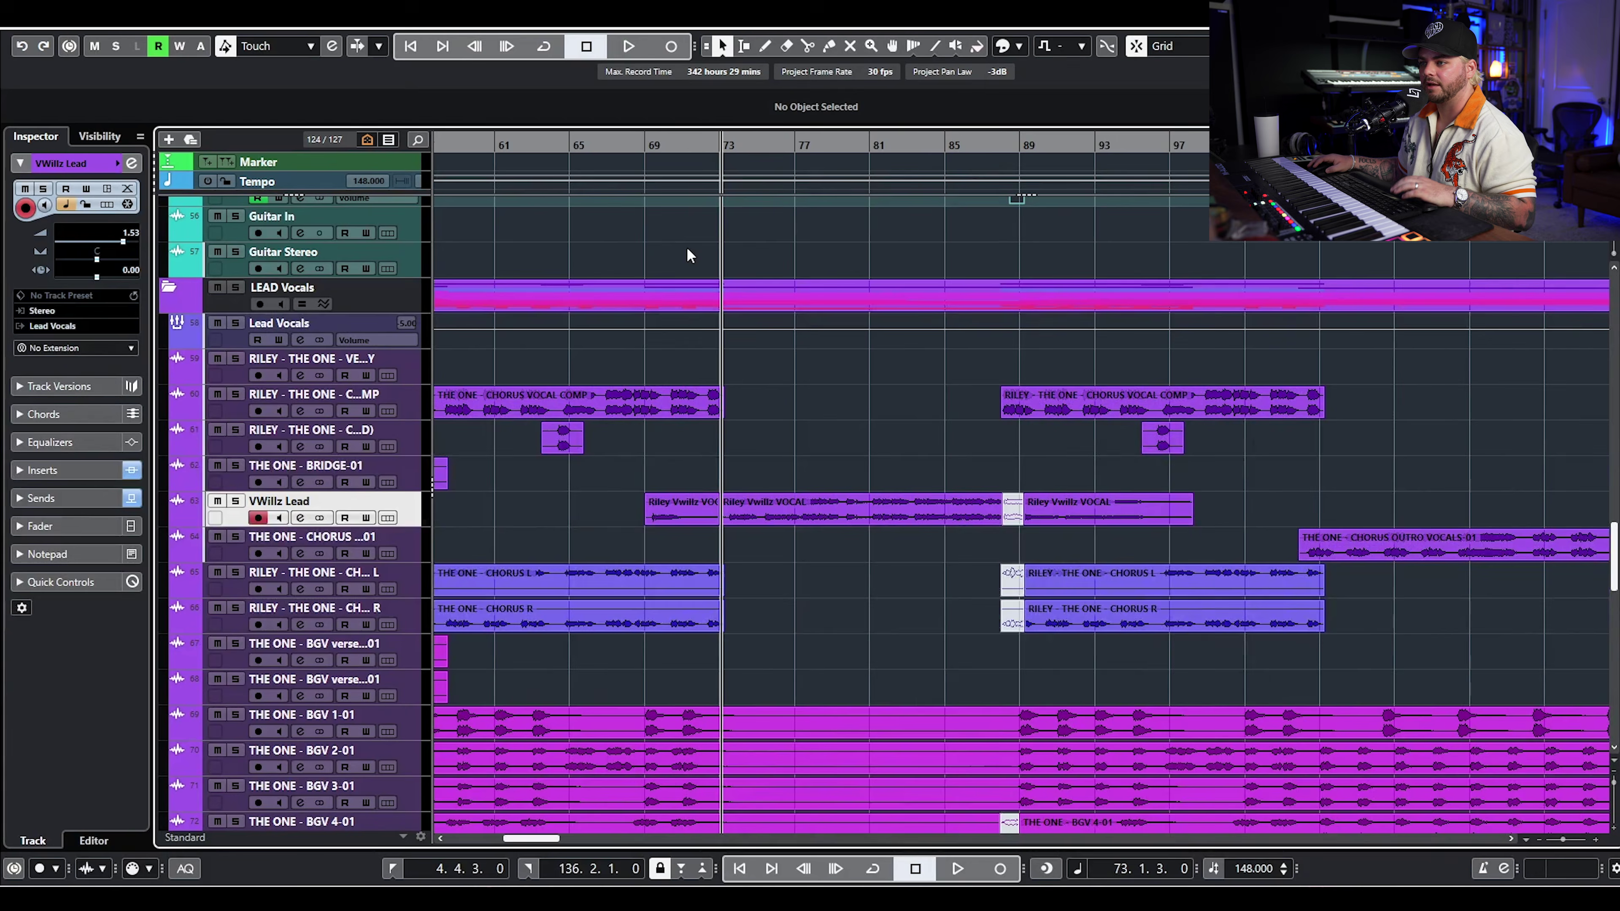
scroll(814, 390, "down", 10)
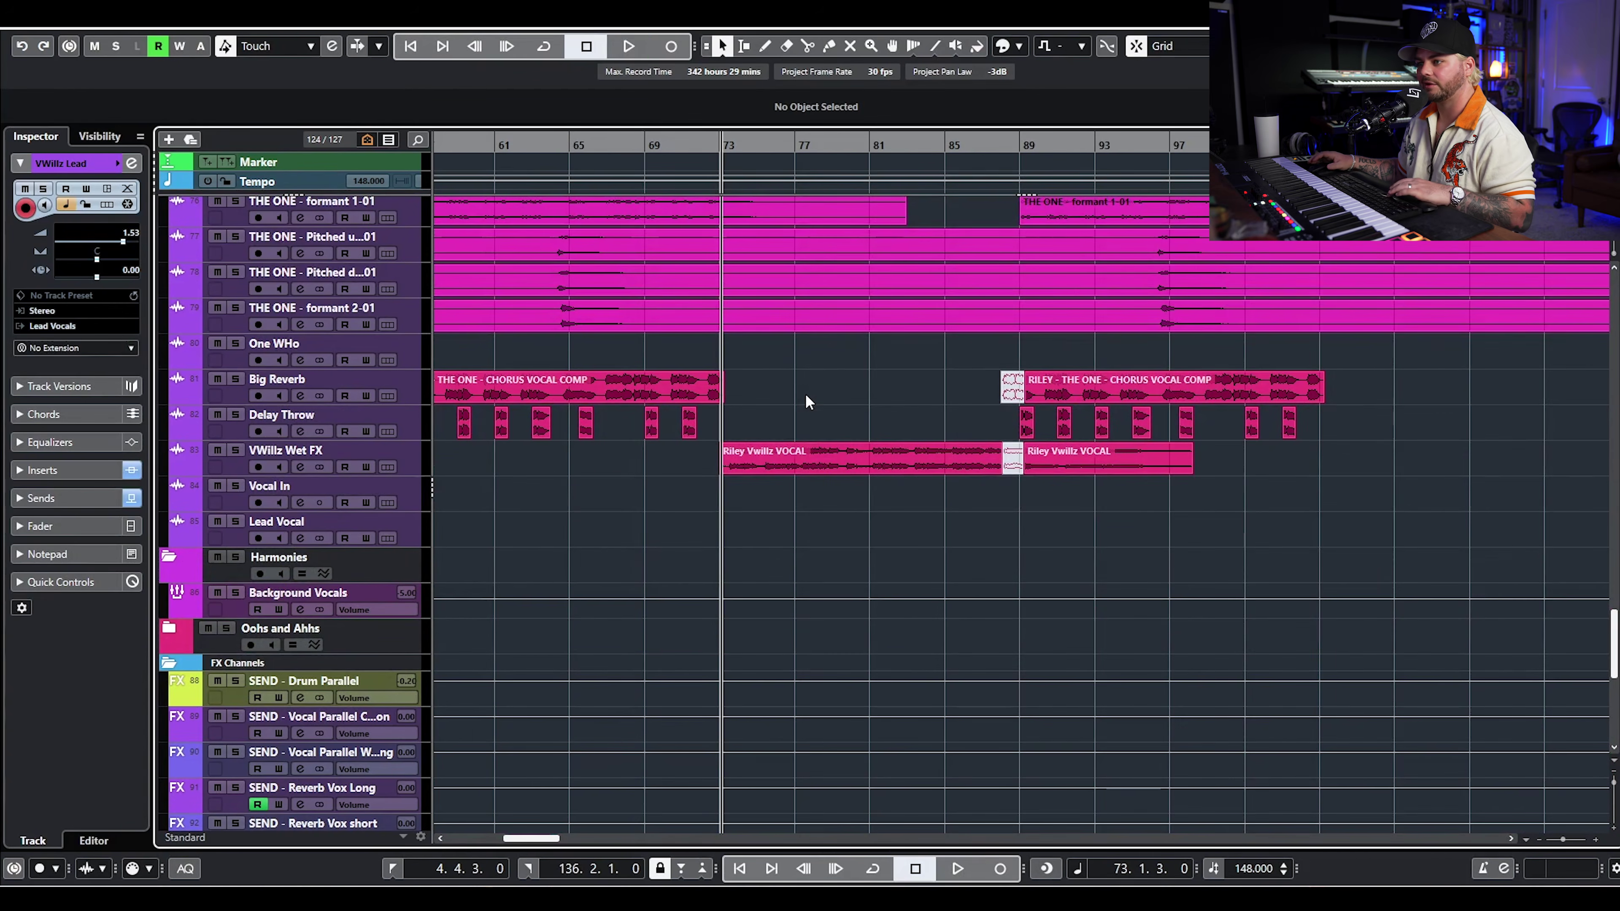
key("space")
scroll(808, 390, "up", 10)
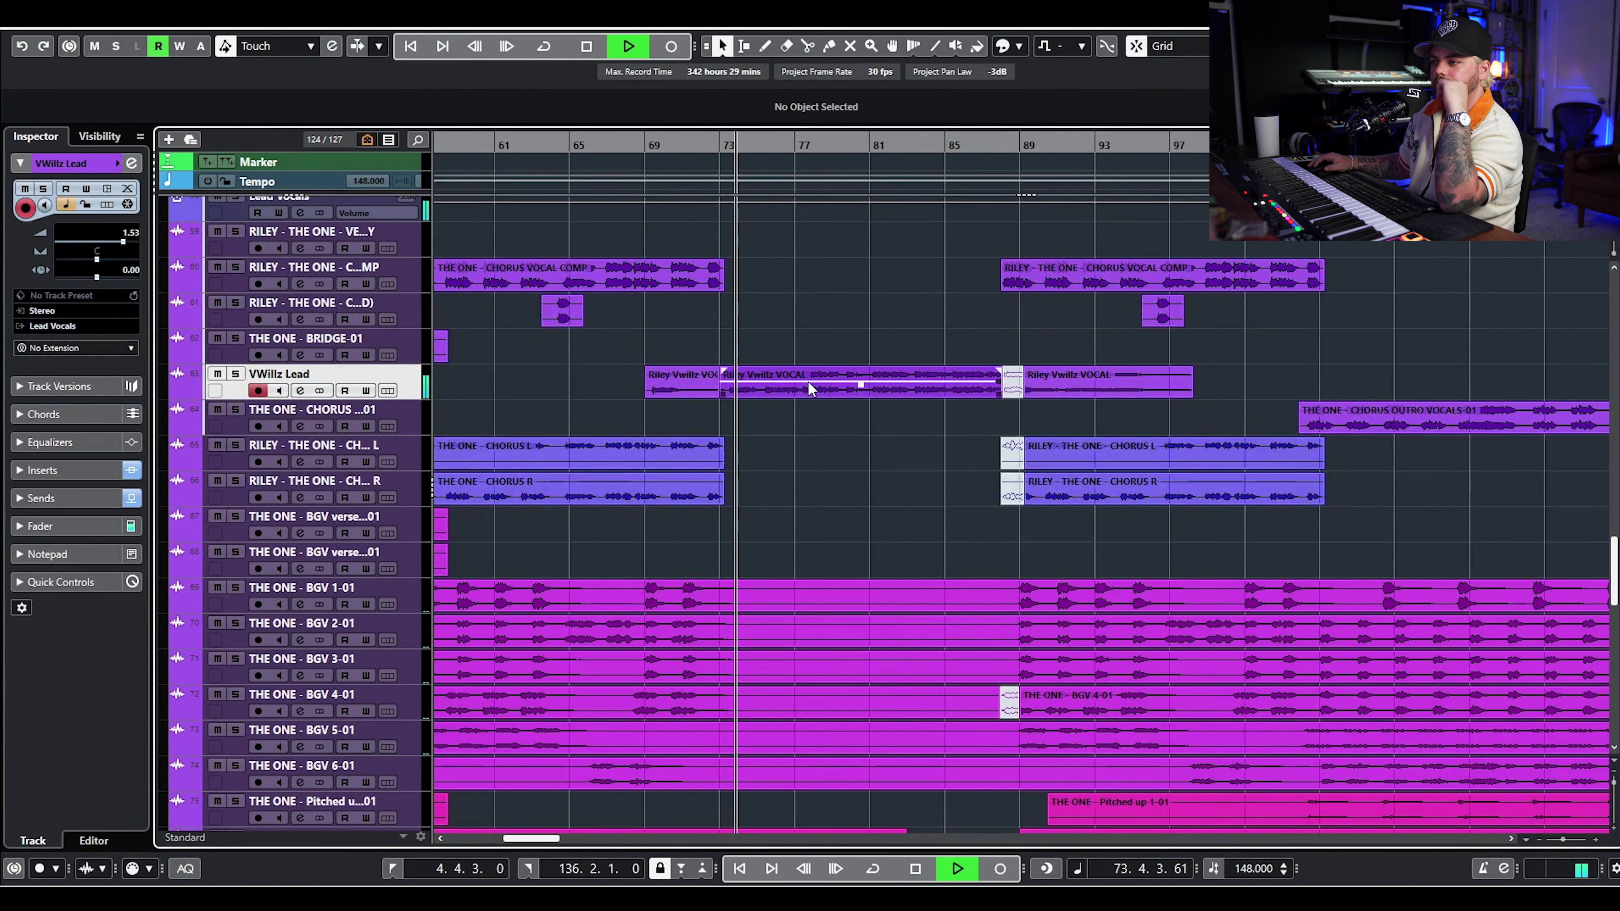
scroll(807, 380, "down", 2)
scroll(872, 319, "down", 3)
scroll(883, 309, "up", 6)
scroll(890, 358, "down", 3)
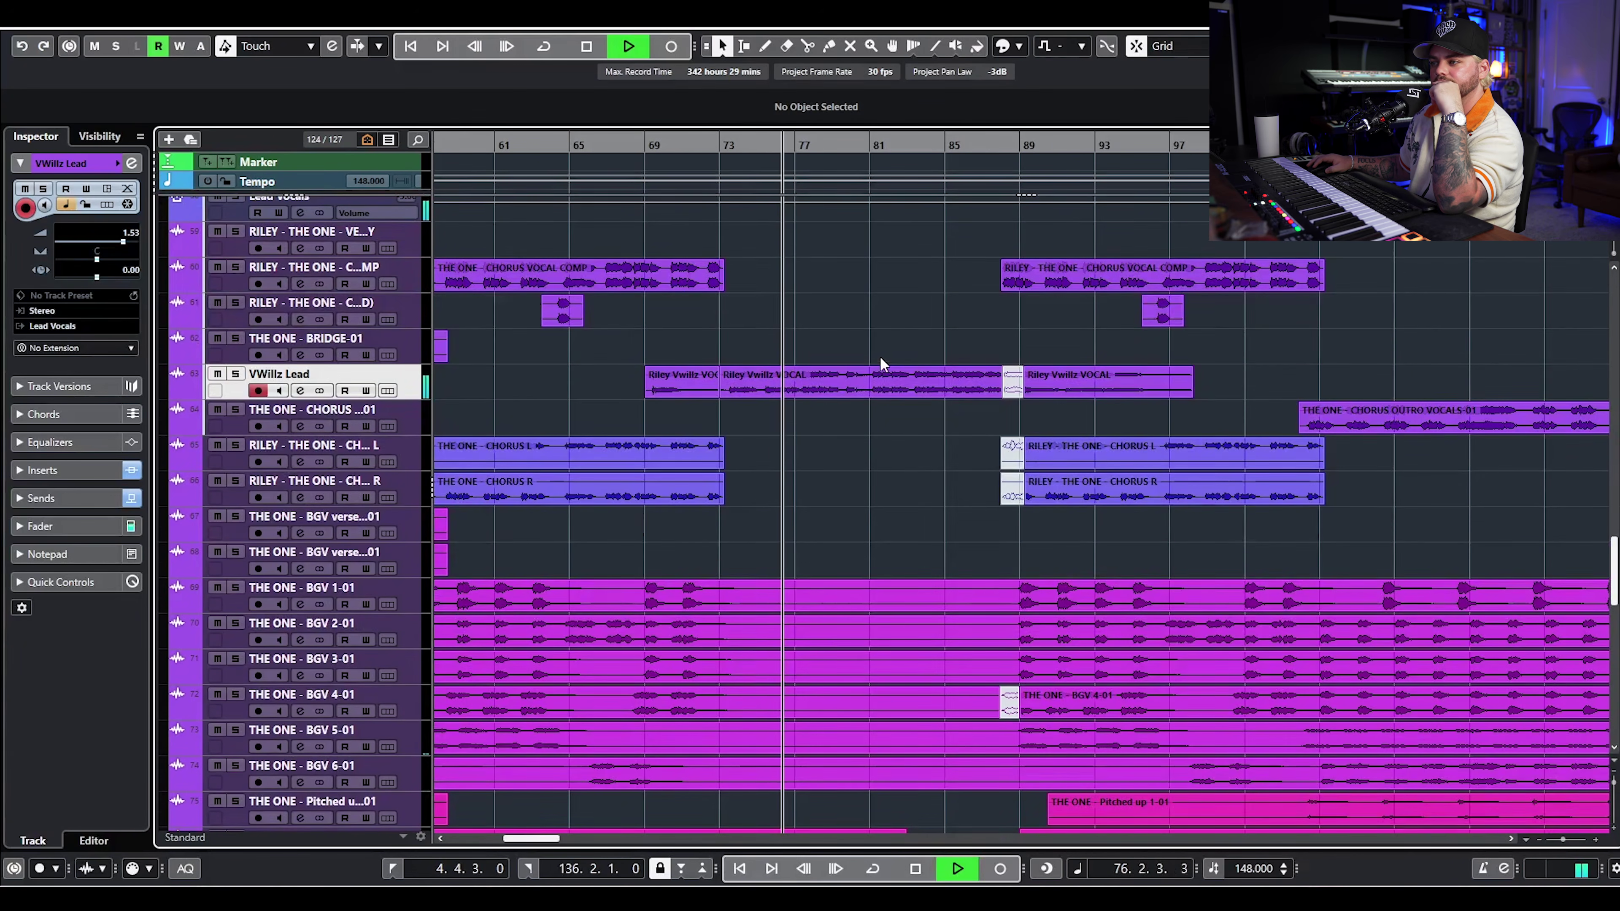
scroll(892, 369, "up", 5)
scroll(902, 386, "down", 4)
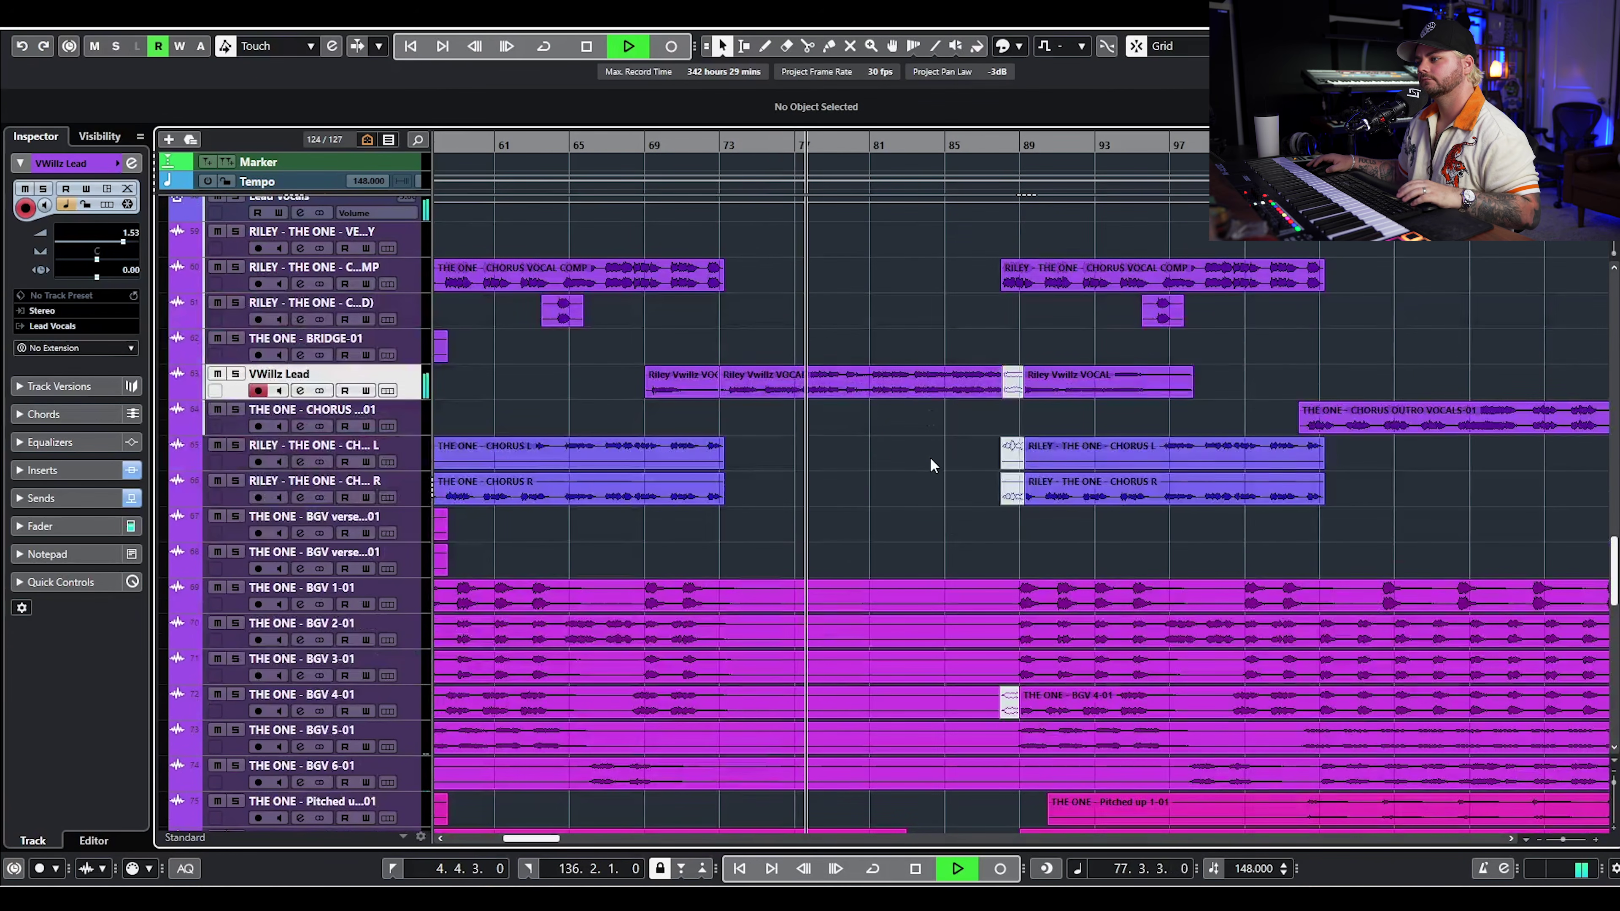
scroll(931, 463, "down", 7)
scroll(902, 377, "up", 2)
scroll(903, 377, "up", 6)
scroll(910, 391, "down", 3)
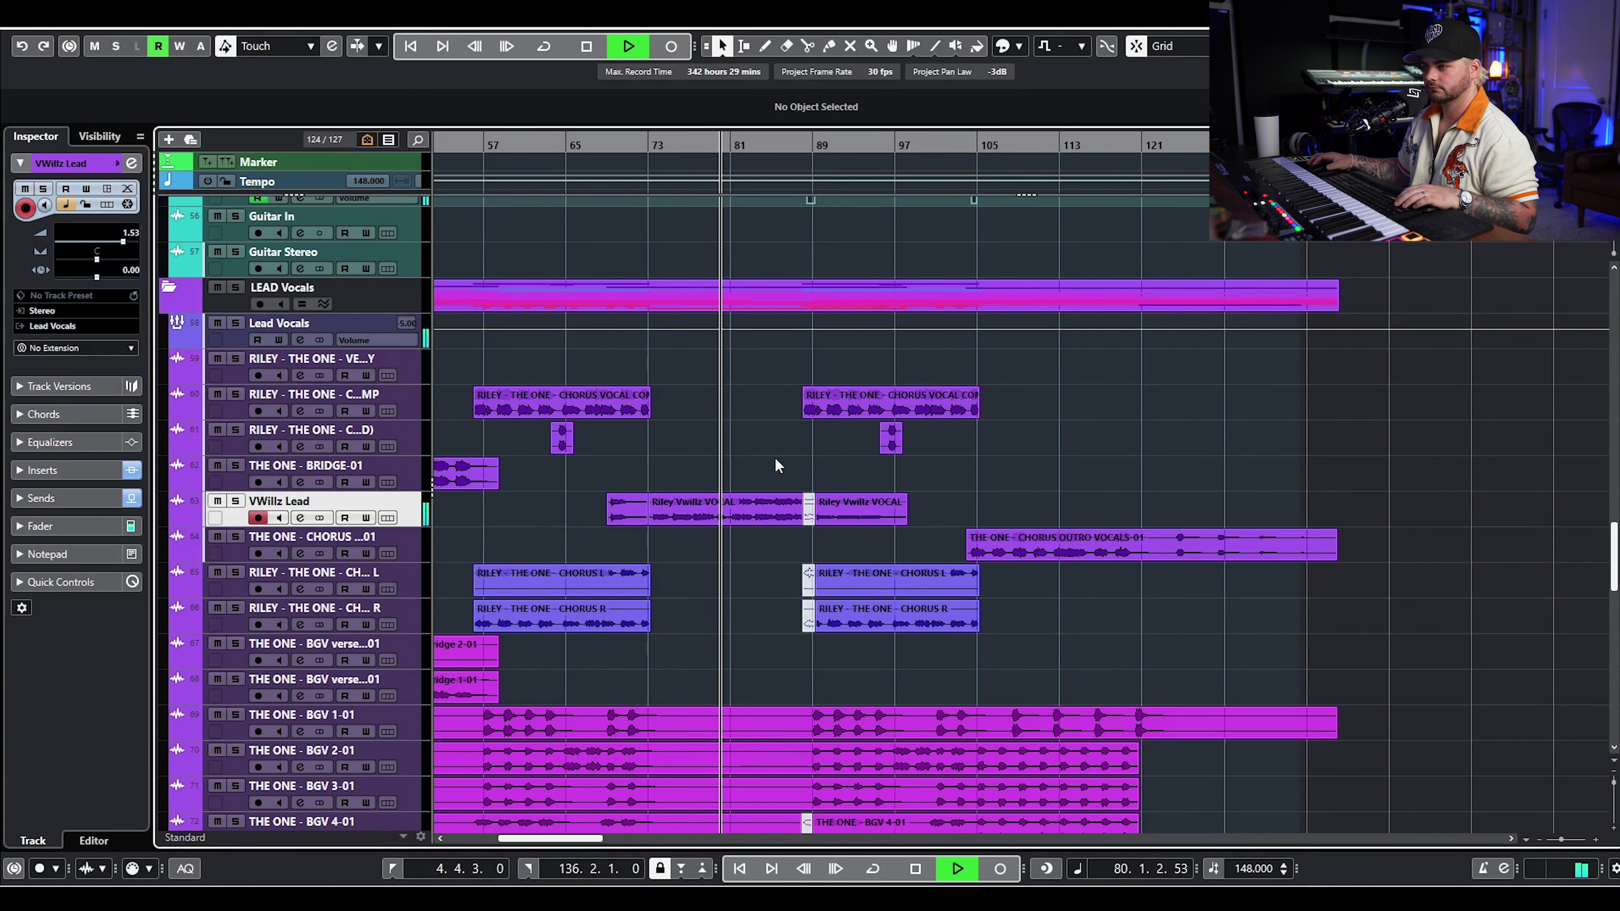
- Follow the playing mix past bar 81, examining the background vocals and trap drum tracks, and stop playback
scroll(766, 431, "down", 5)
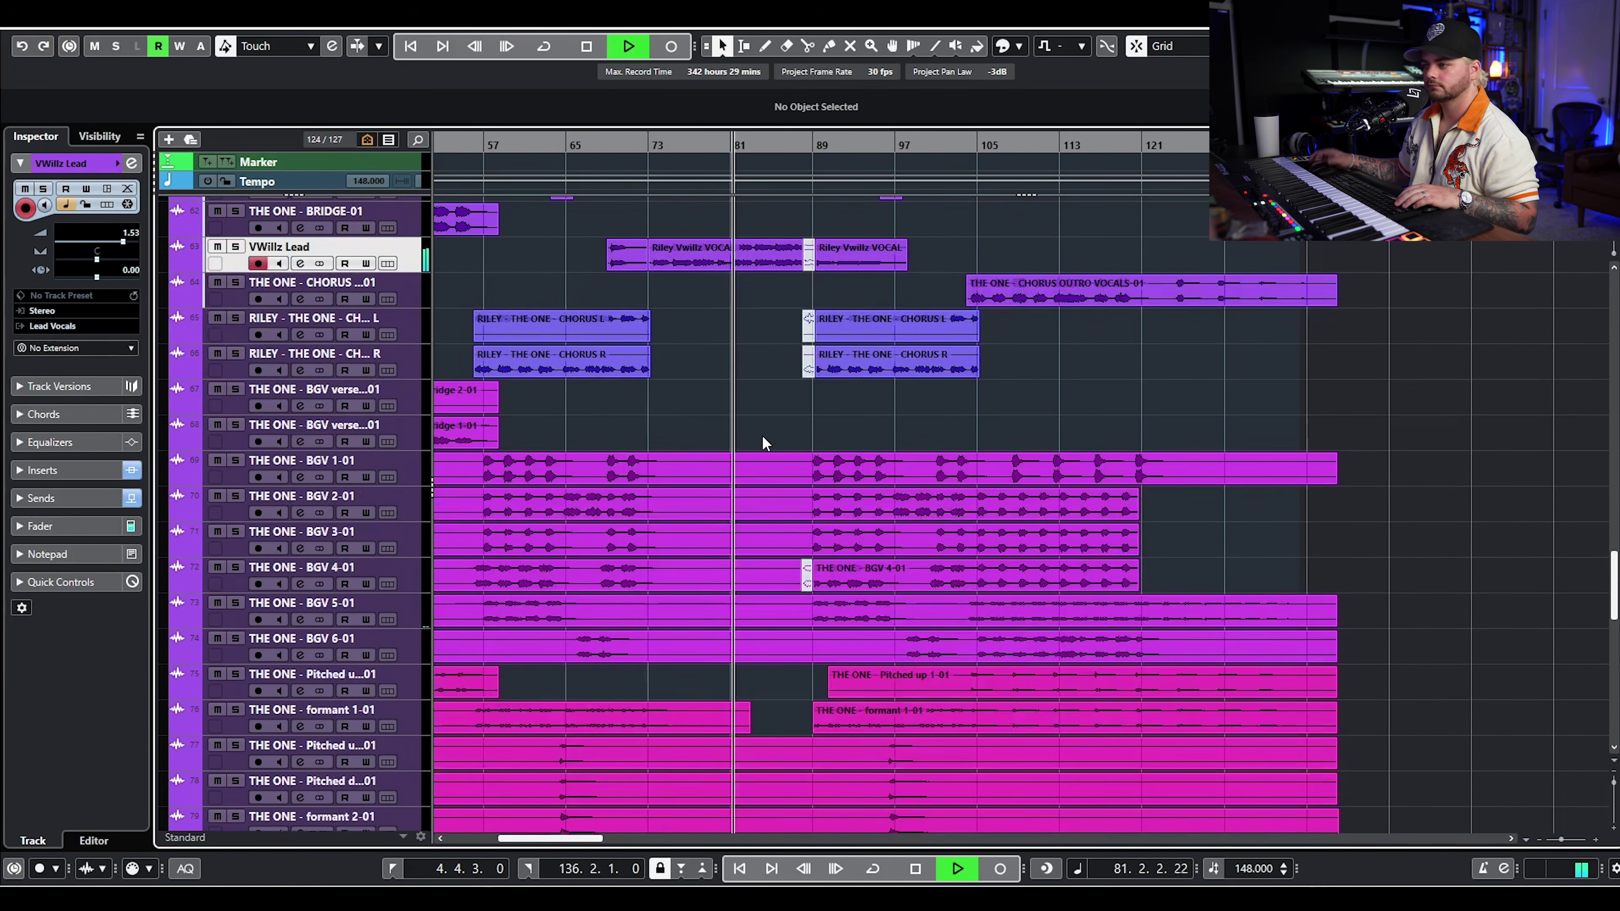
scroll(784, 447, "down", 15)
scroll(788, 434, "up", 20)
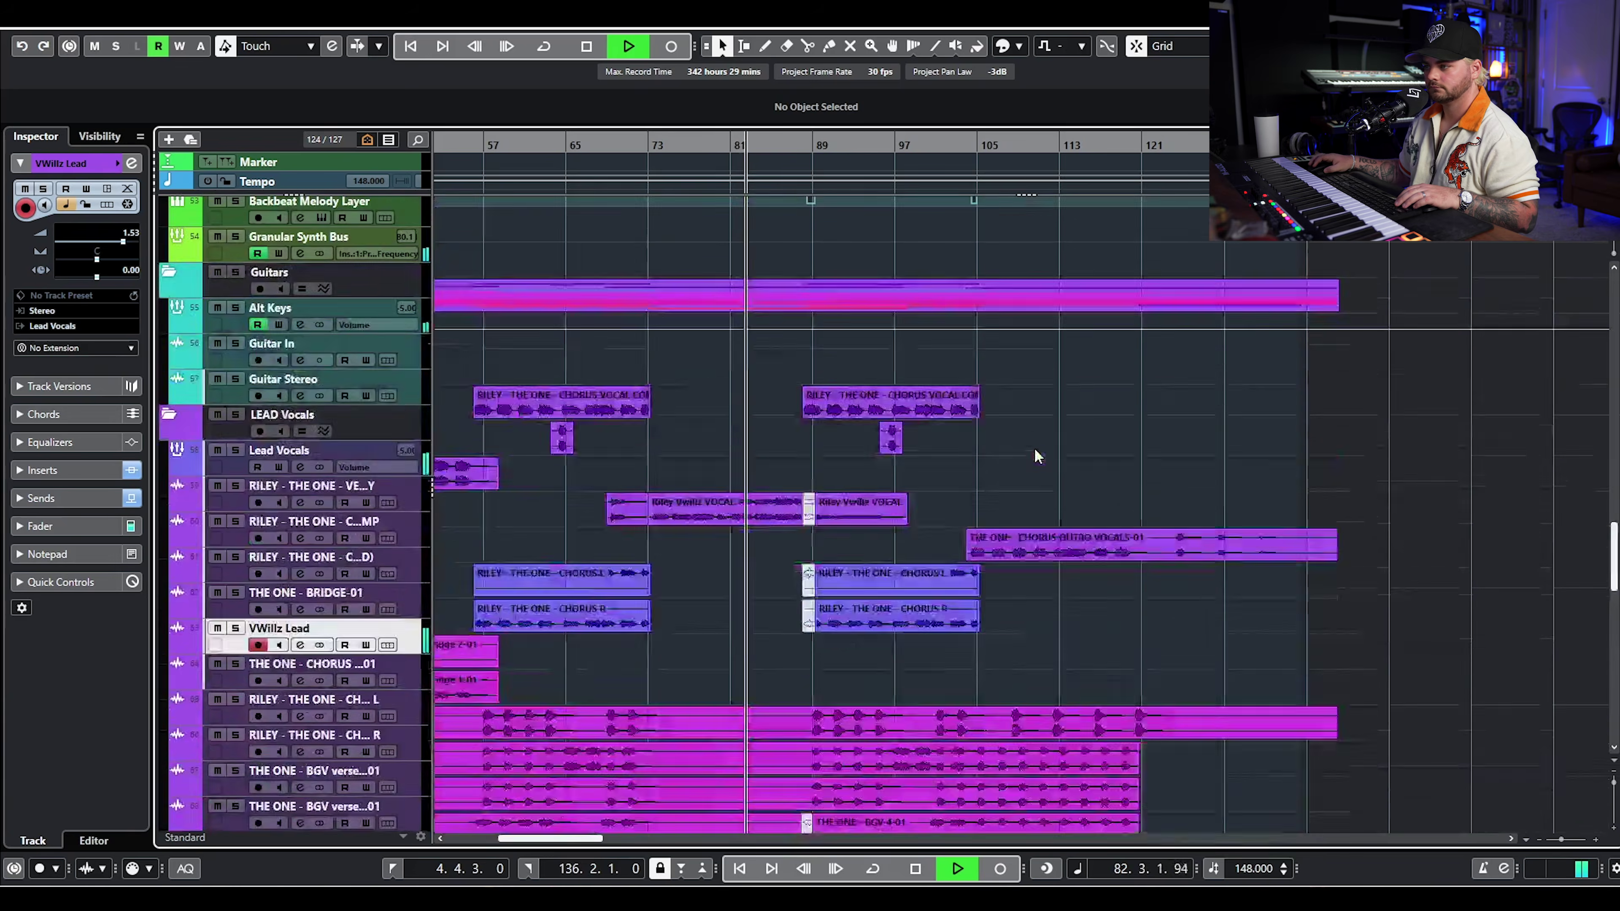
scroll(1030, 413, "up", 5)
scroll(935, 398, "down", 10)
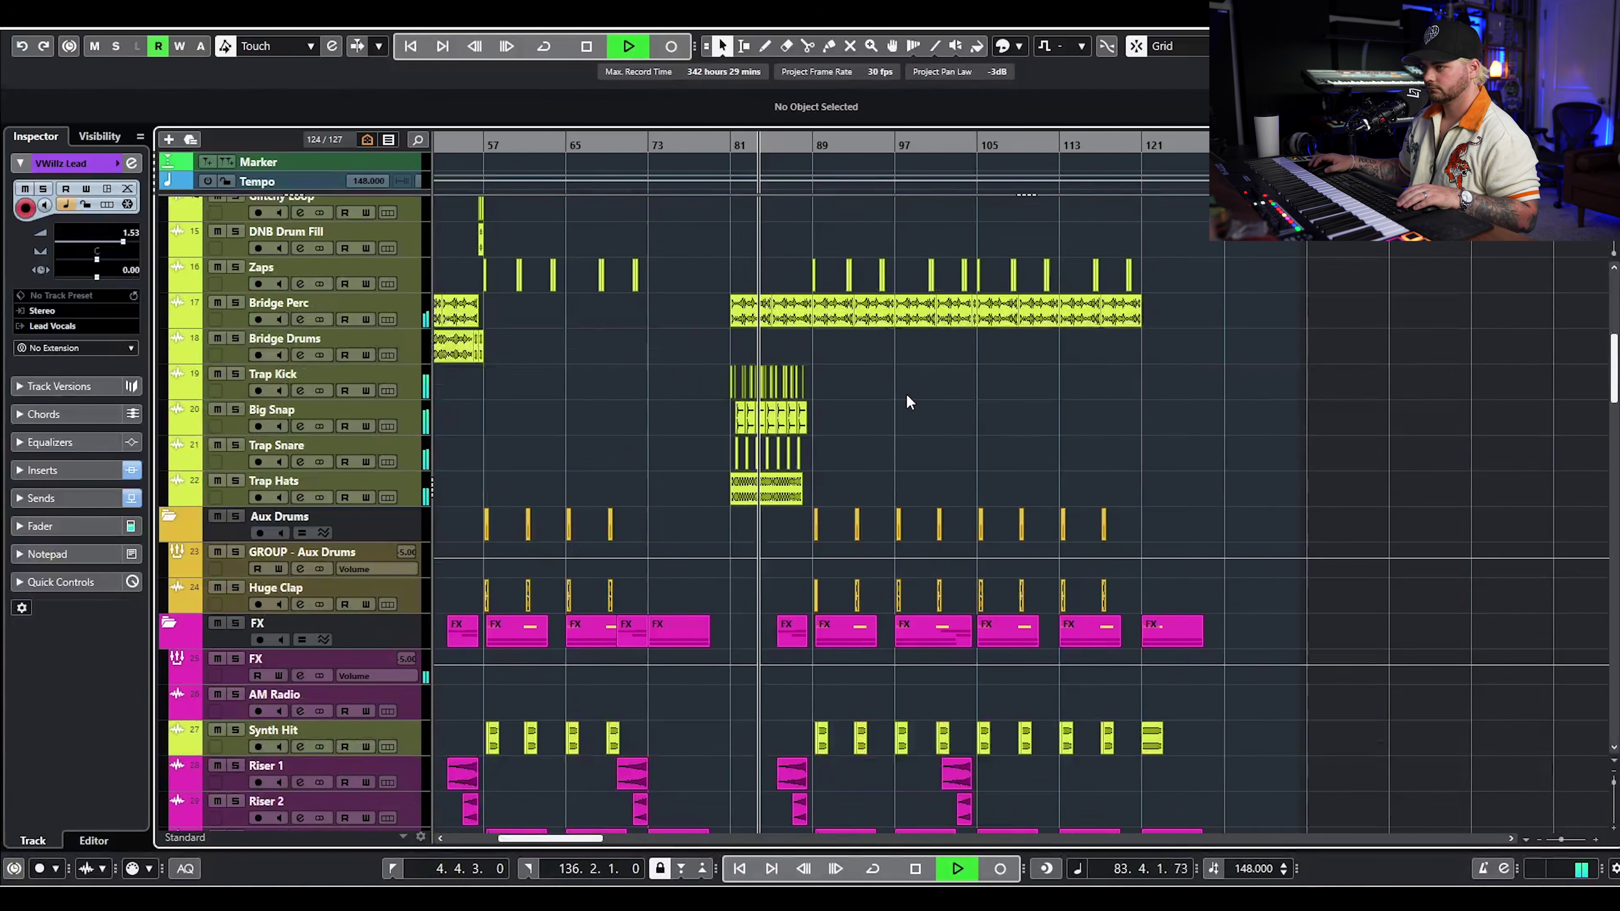
scroll(904, 393, "up", 2)
key("space")
- Move the playhead to 87.4.4 and start full-mix playback into the chorus at bar 89
scroll(767, 444, "up", 3)
left_click(652, 201)
scroll(744, 297, "down", 2)
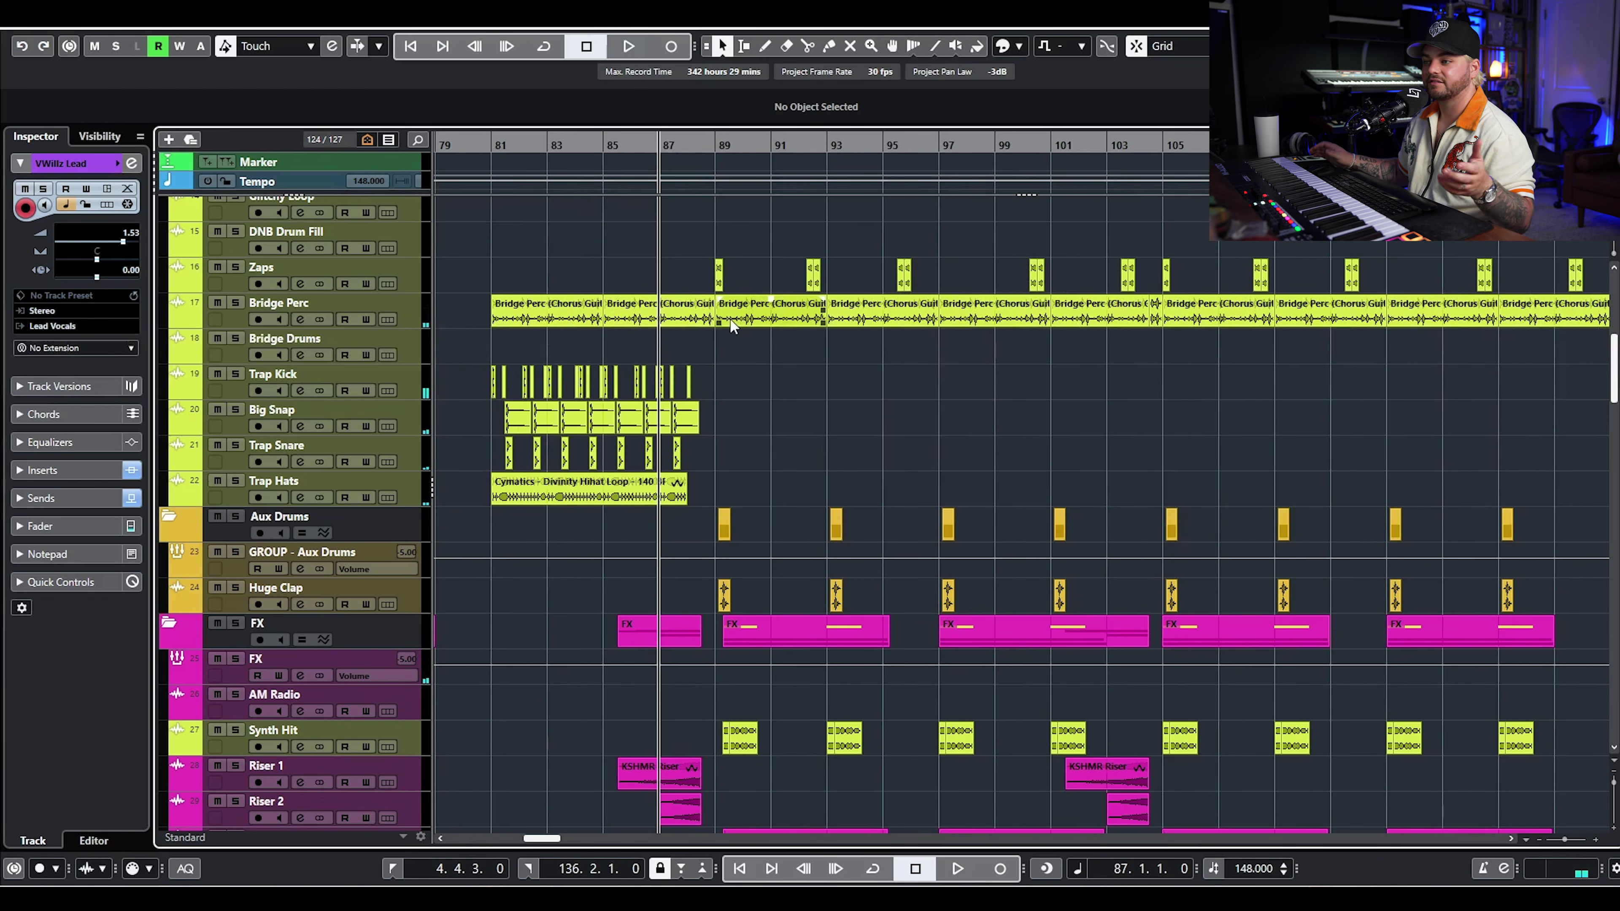
scroll(641, 352, "up", 3)
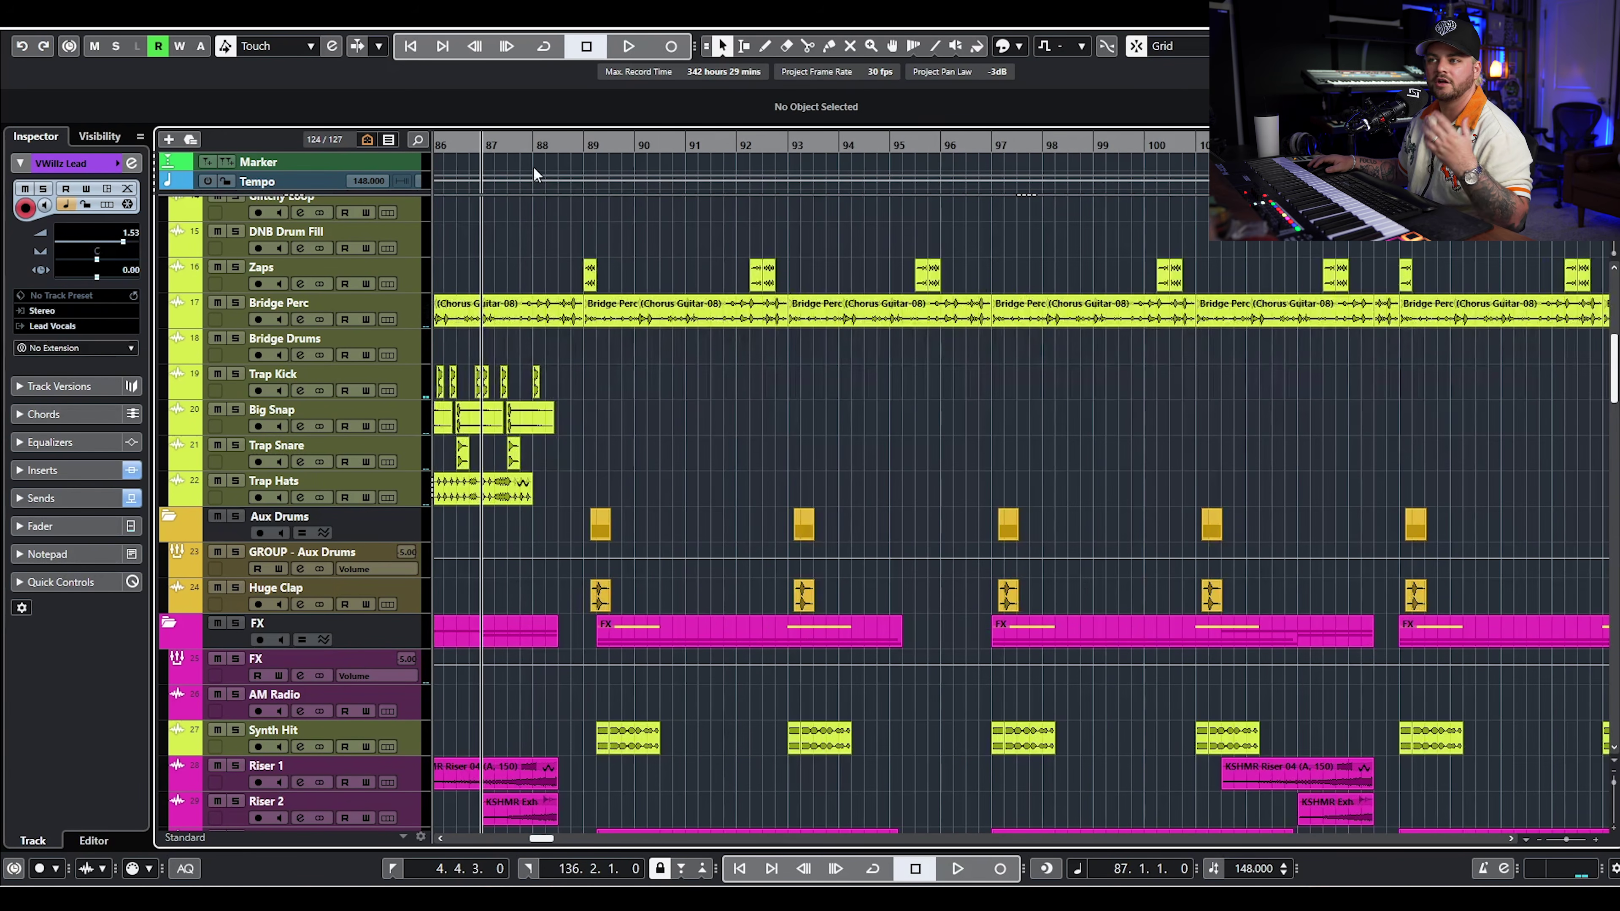
left_click(528, 142)
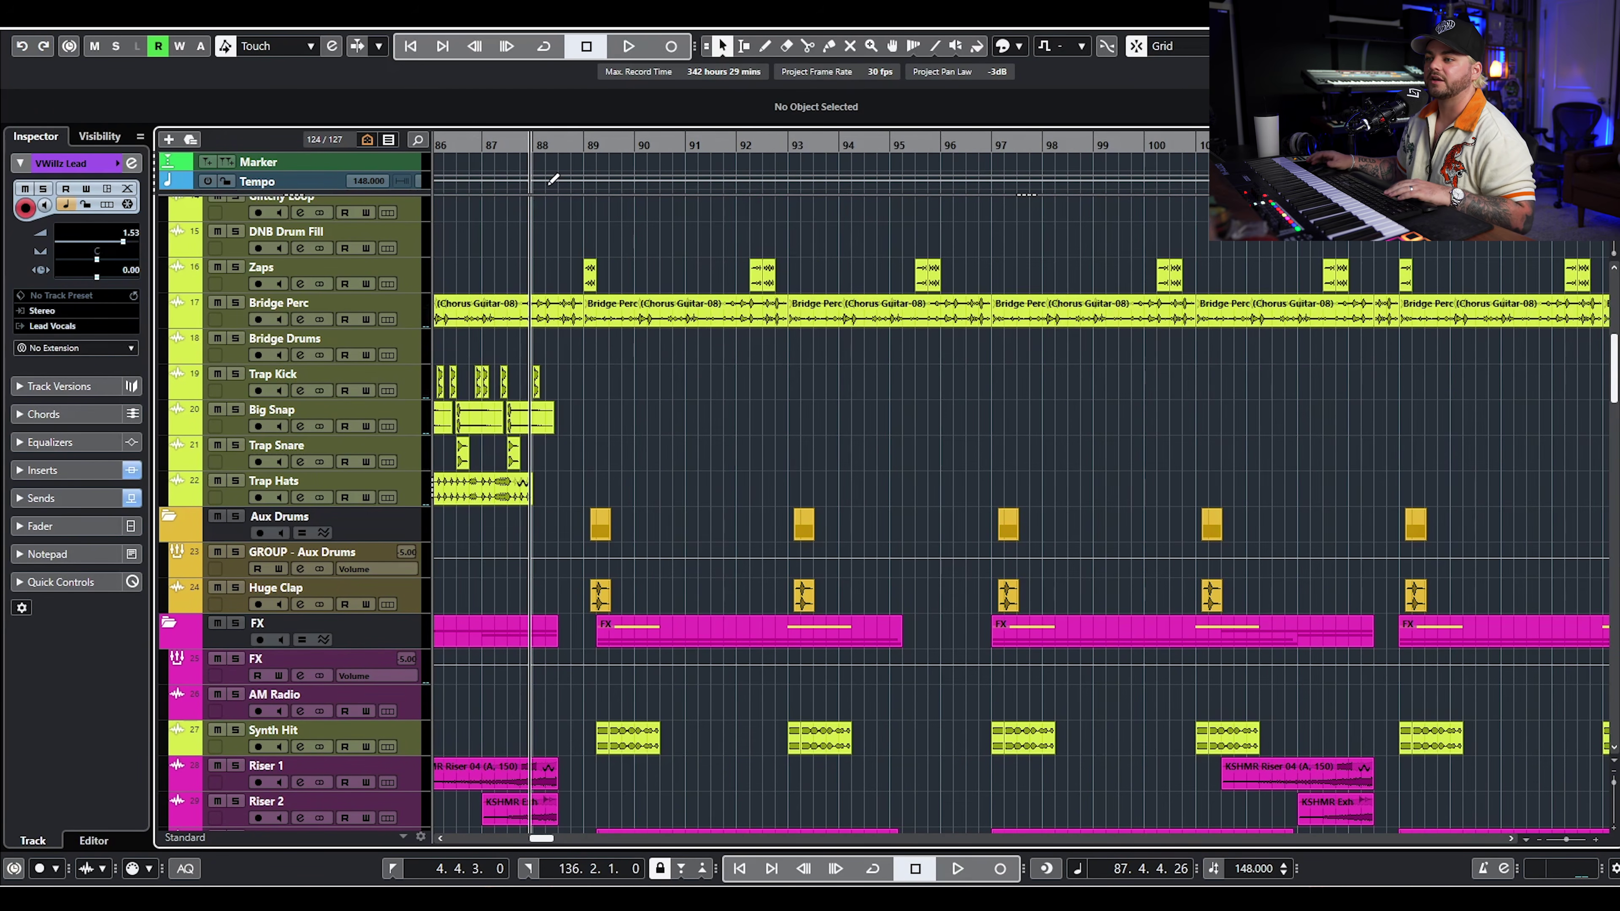
key("space")
- Follow the full-mix playback through the final chorus, examining the background vocal, bass and synth tracks, and stop playback
scroll(593, 389, "down", 3)
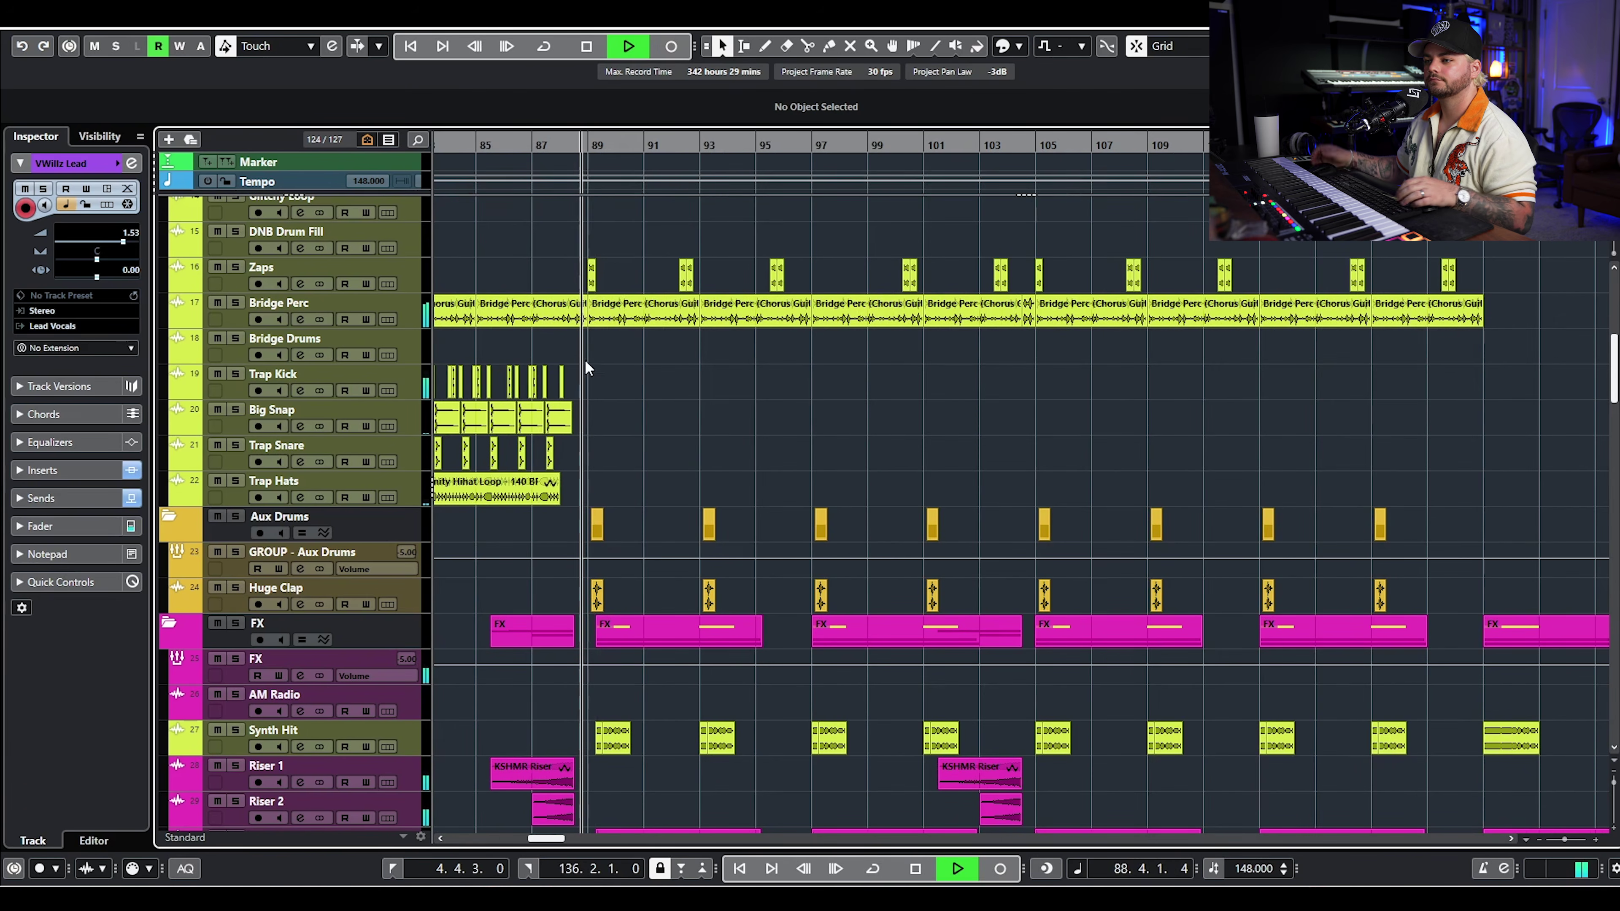
scroll(821, 399, "down", 3)
scroll(878, 372, "down", 20)
scroll(901, 421, "down", 2)
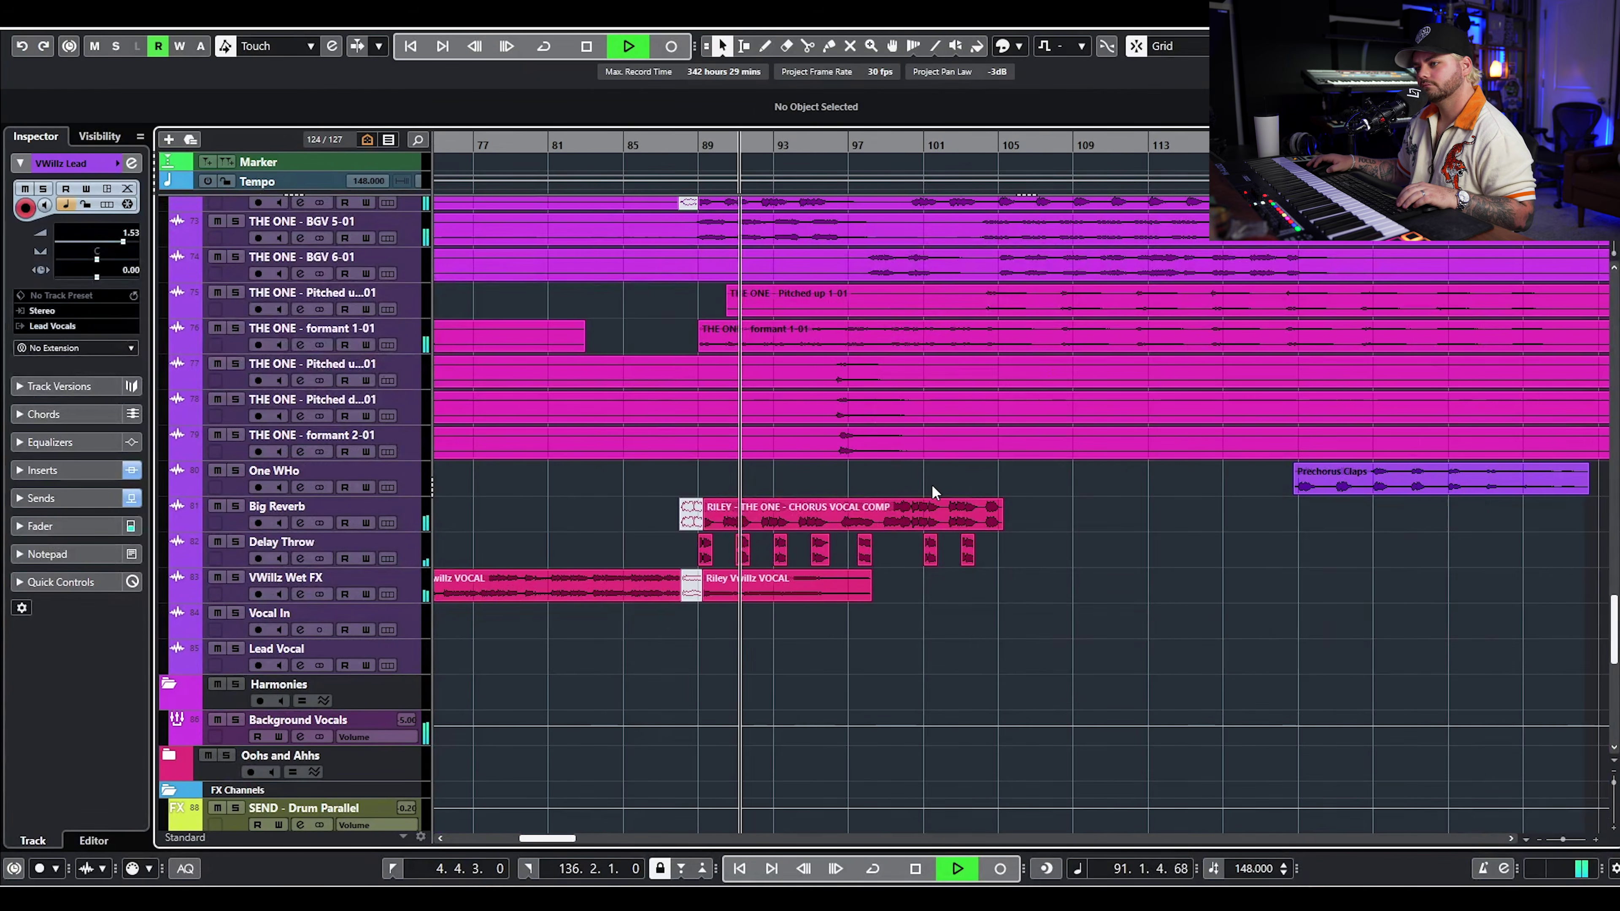
scroll(924, 465, "right", 3)
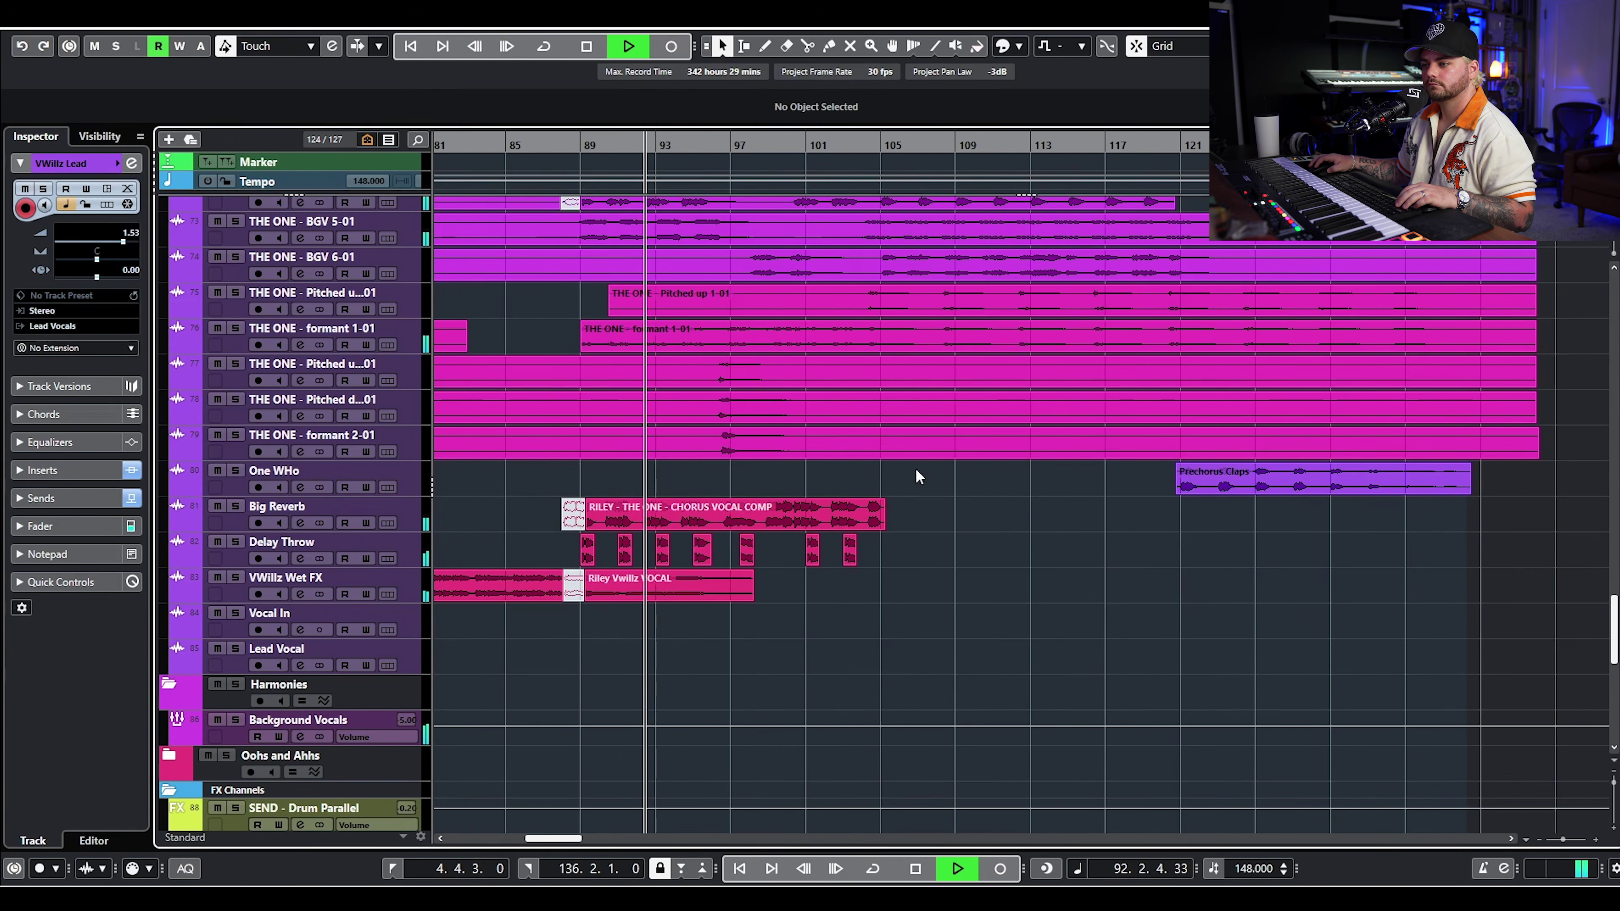
scroll(817, 542, "up", 3)
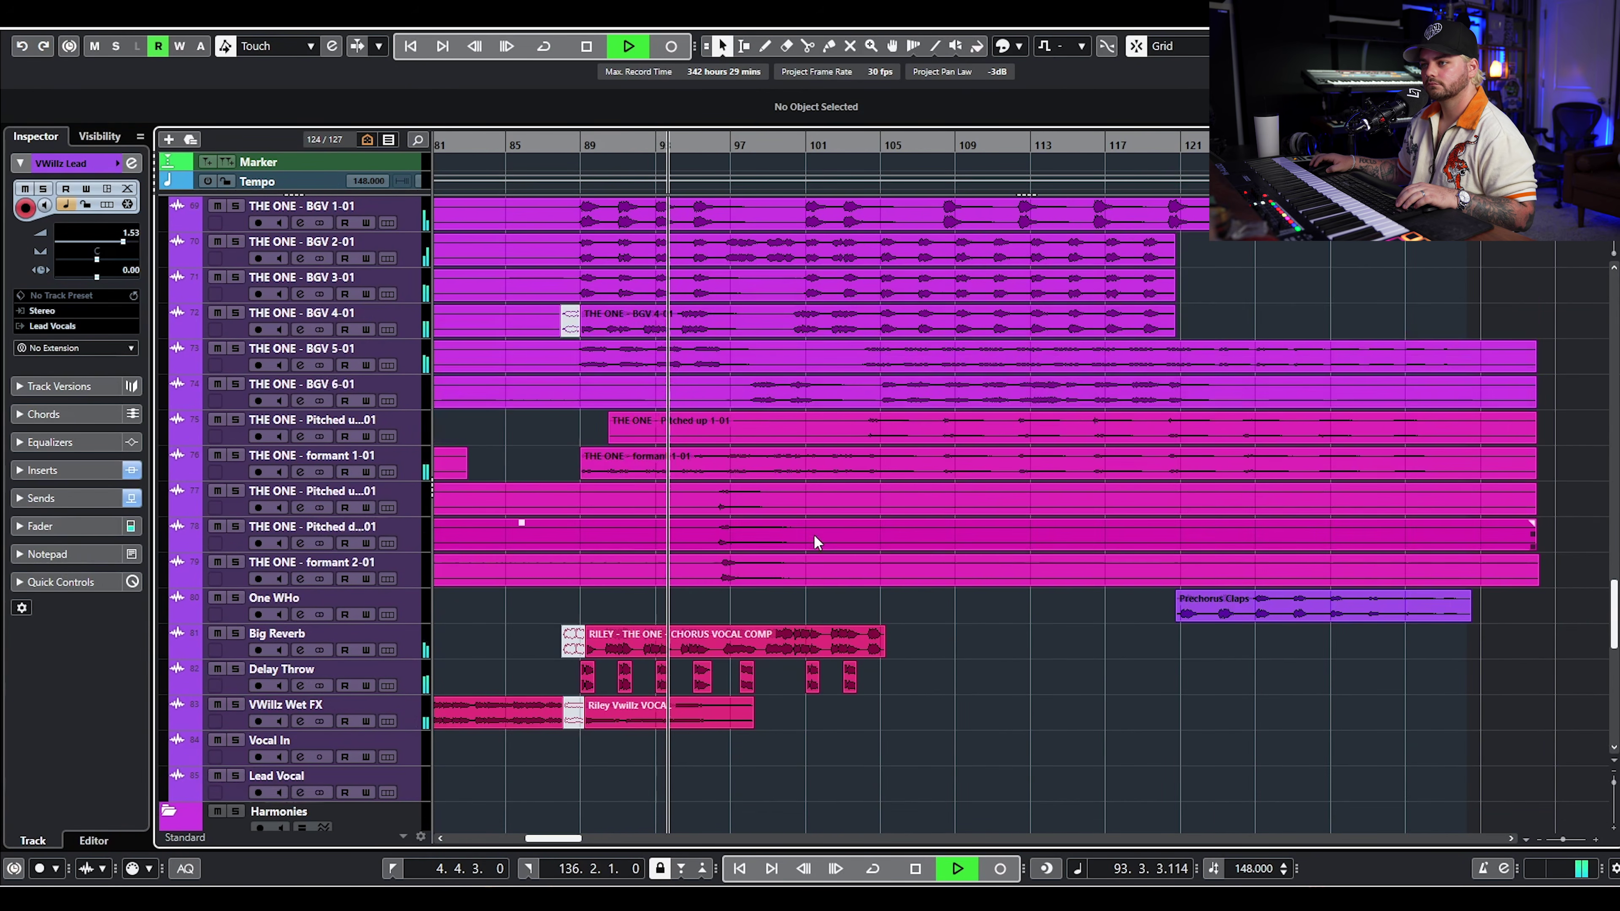
scroll(817, 536, "up", 20)
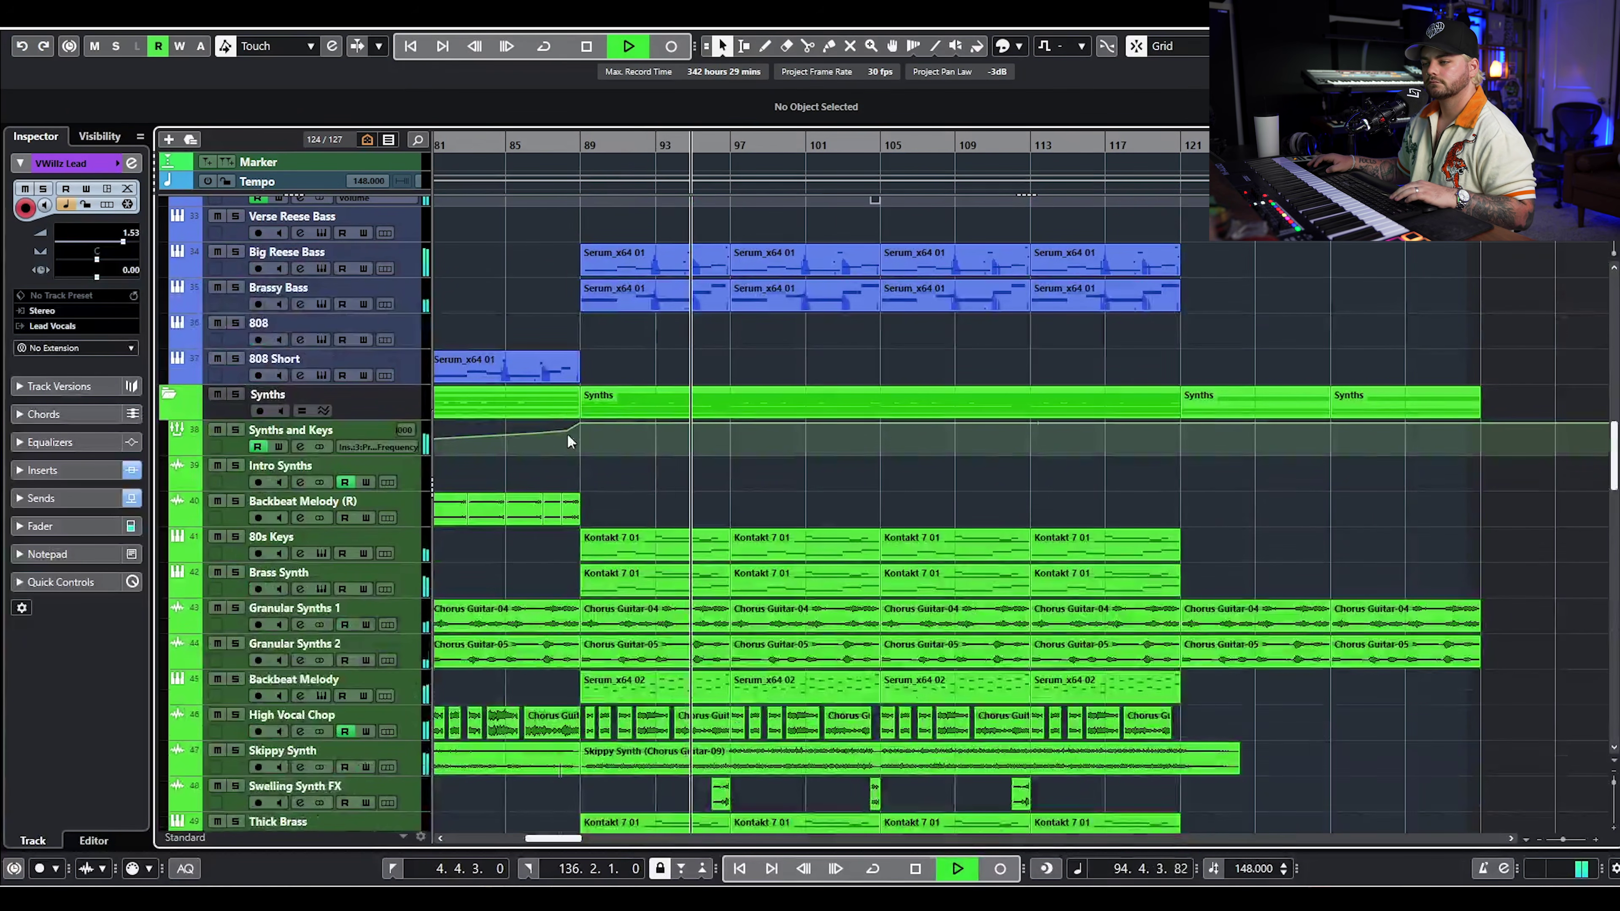
key("space")
- Solo the VWillz Wet FX track and play it from bar 89
scroll(439, 454, "down", 20)
left_click(237, 449)
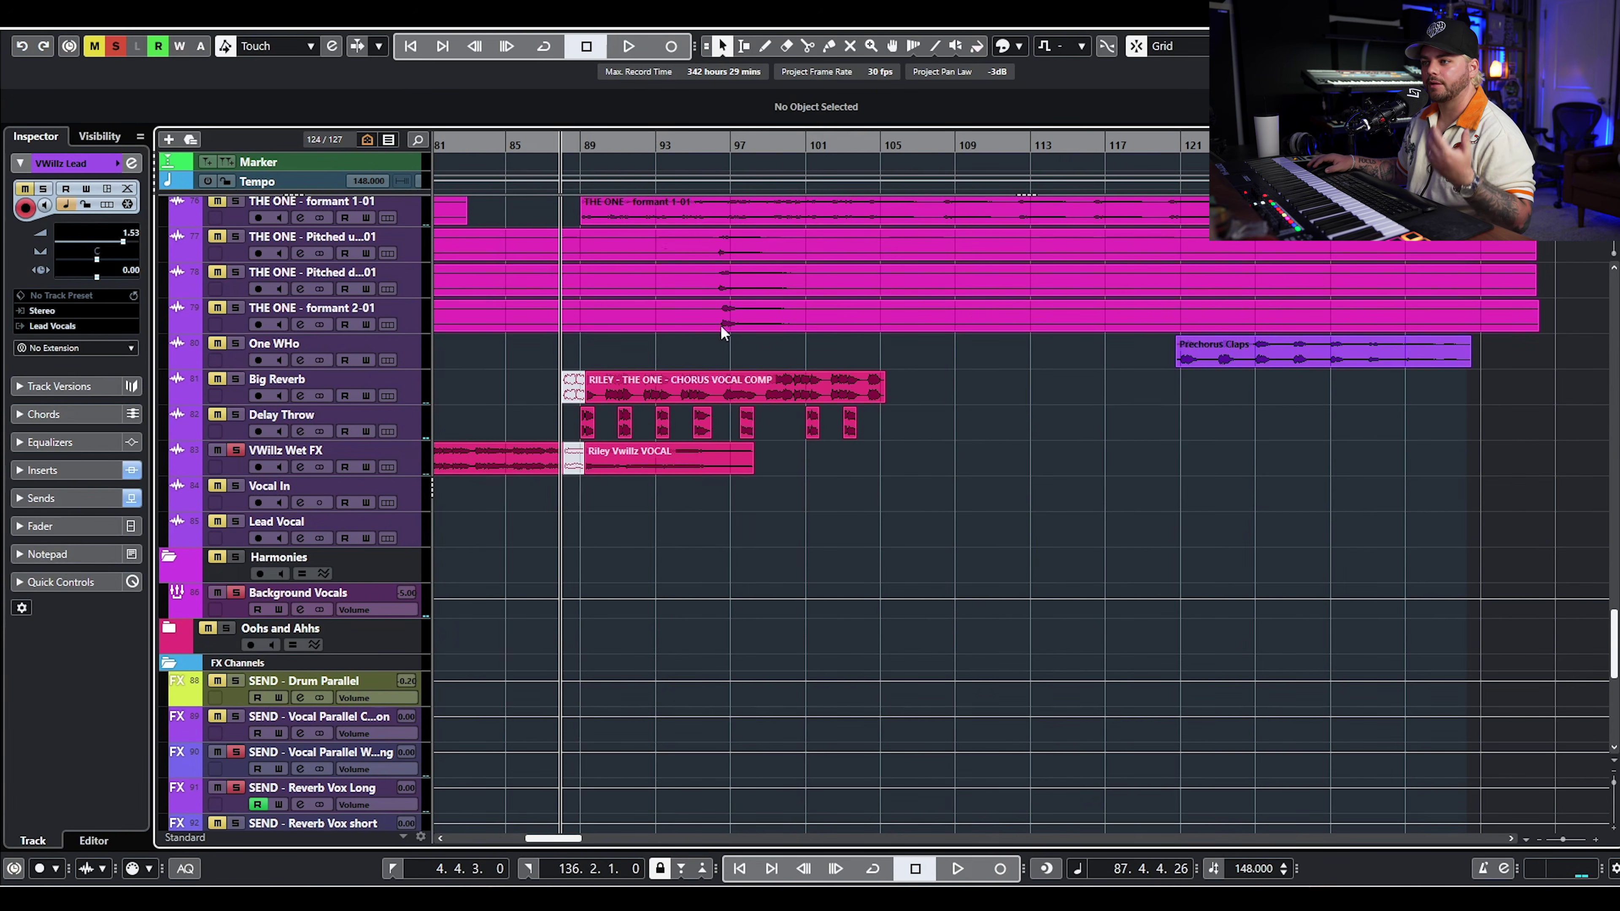
left_click(580, 148)
key("space")
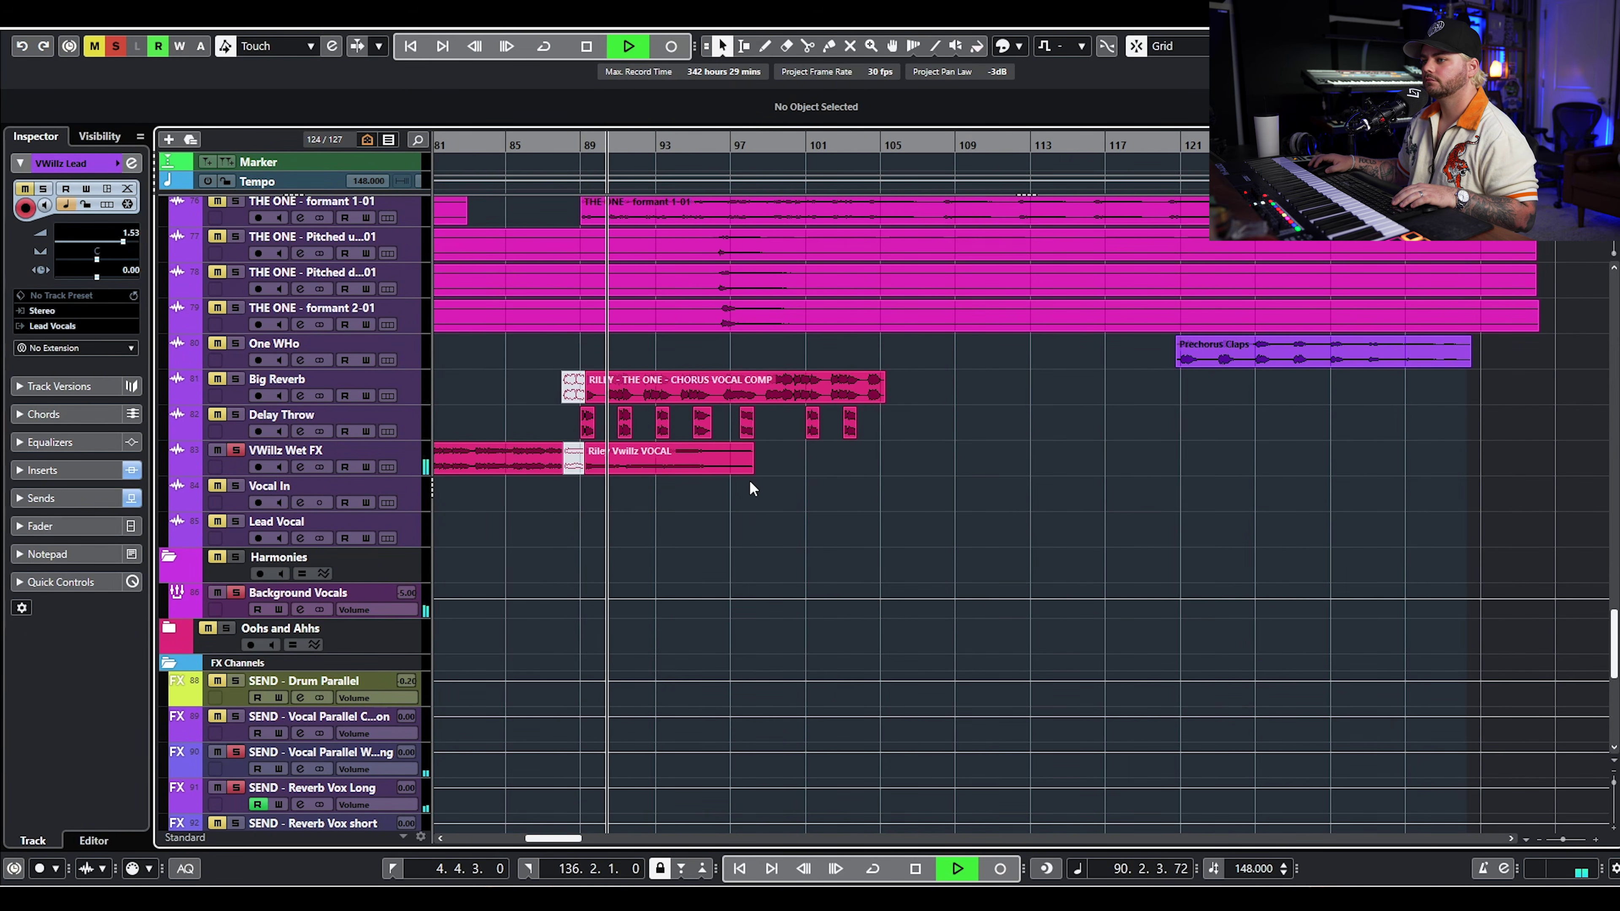
- Solo the VWillz Lead track for comparison during playback, stop, and clear all solos
scroll(368, 459, "up", 15)
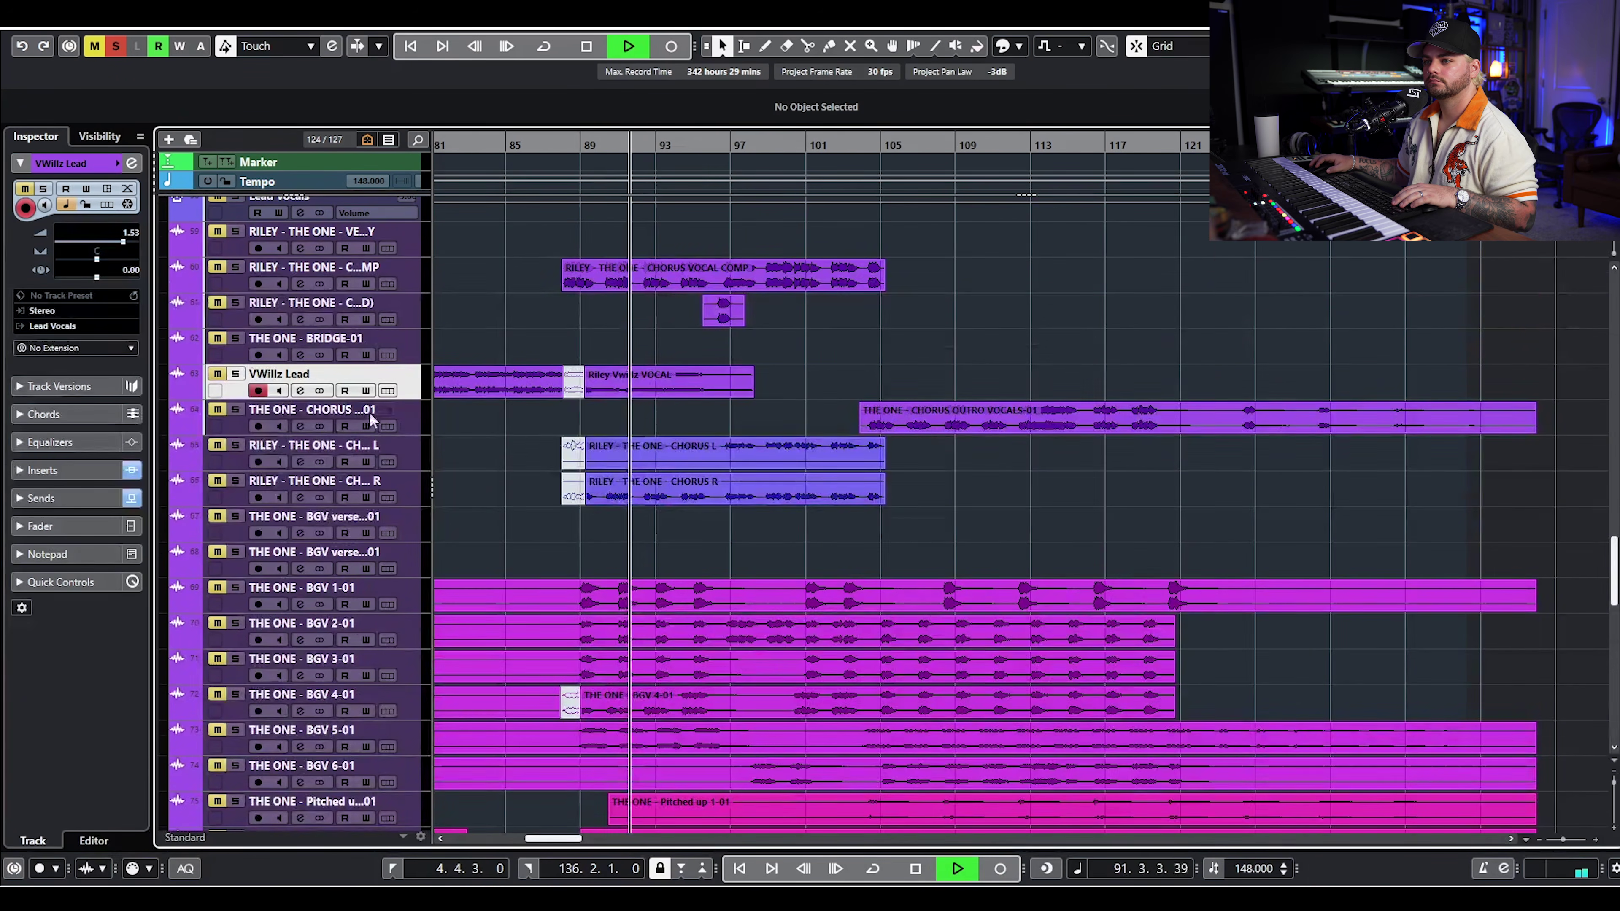
left_click(234, 373)
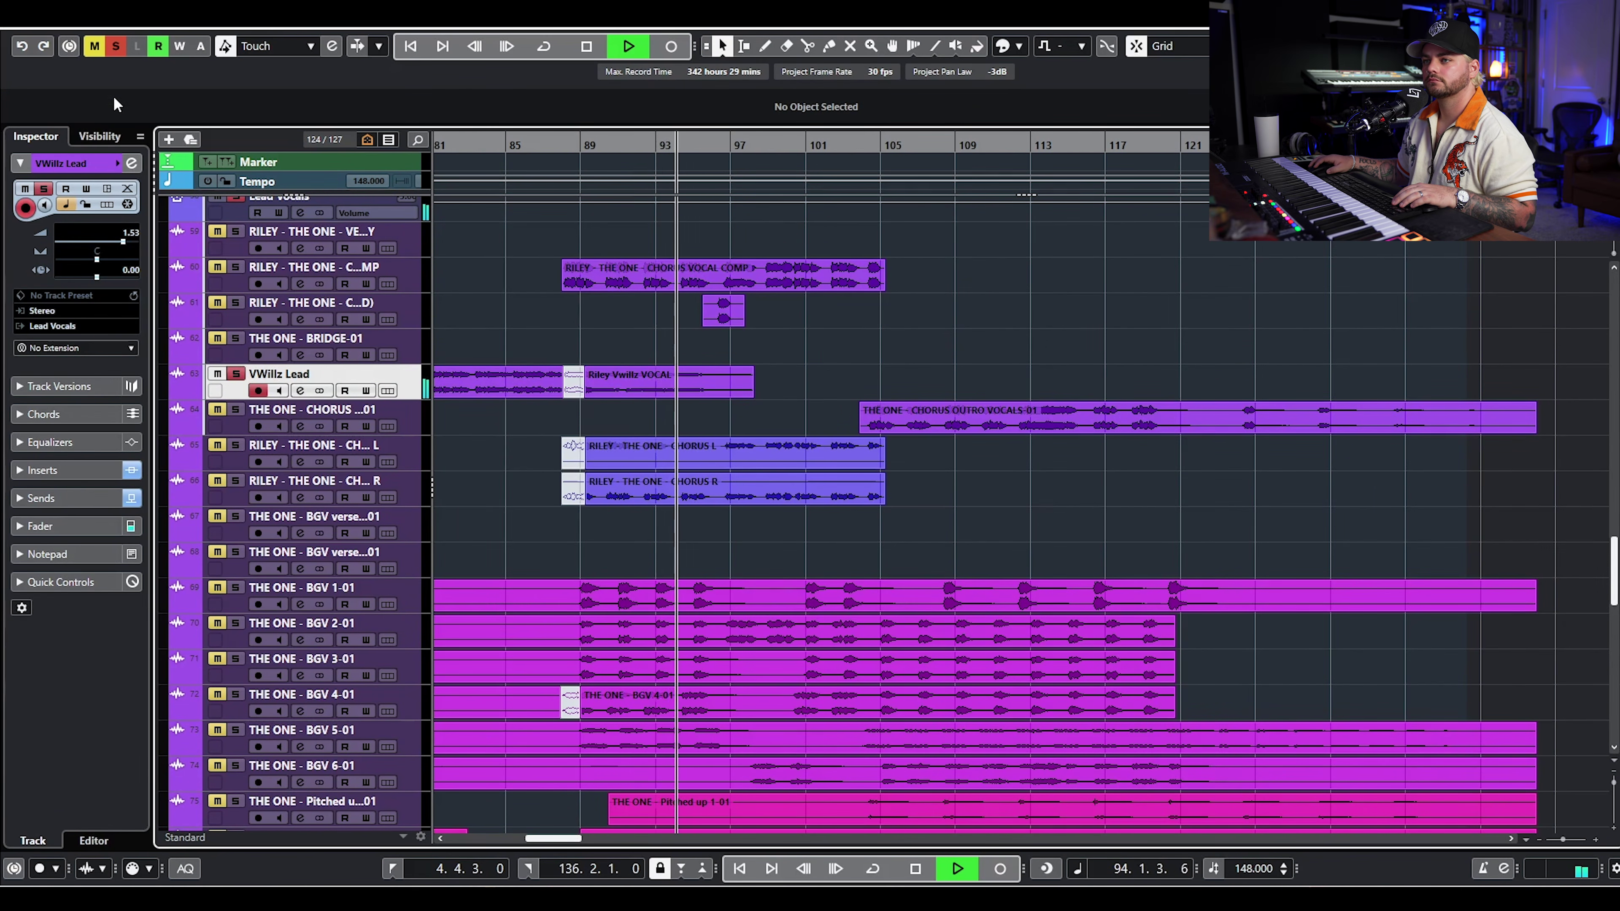
key("space")
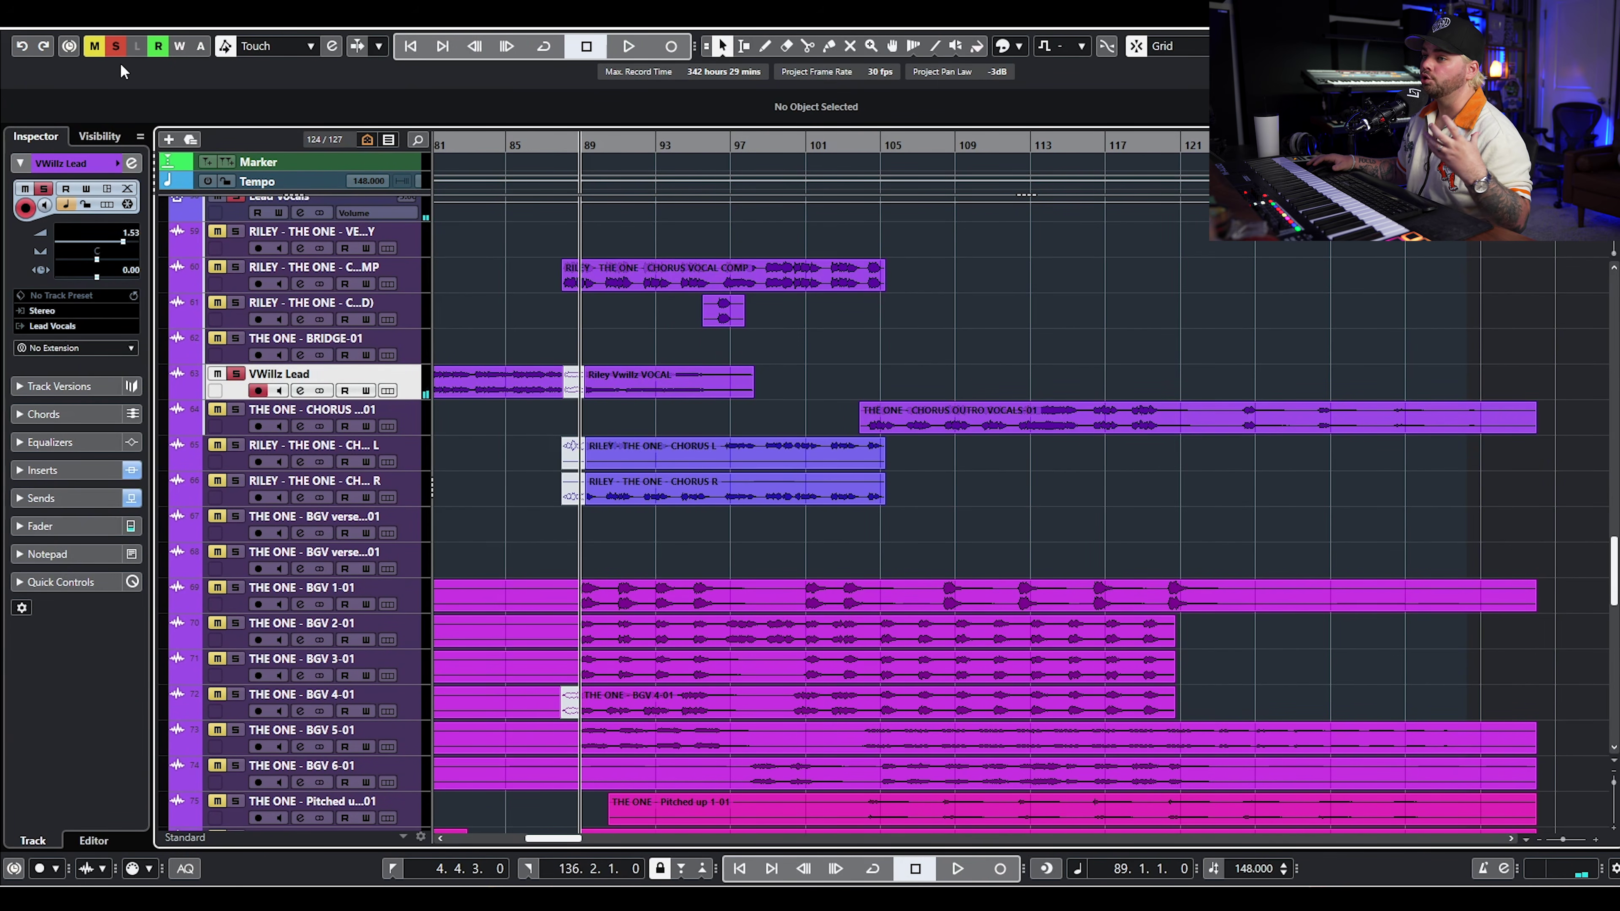
left_click(116, 46)
- Move the playhead to 101.4.2 and audition the full mix into the chorus outro vocals, stopping past bar 106
scroll(981, 337, "down", 4)
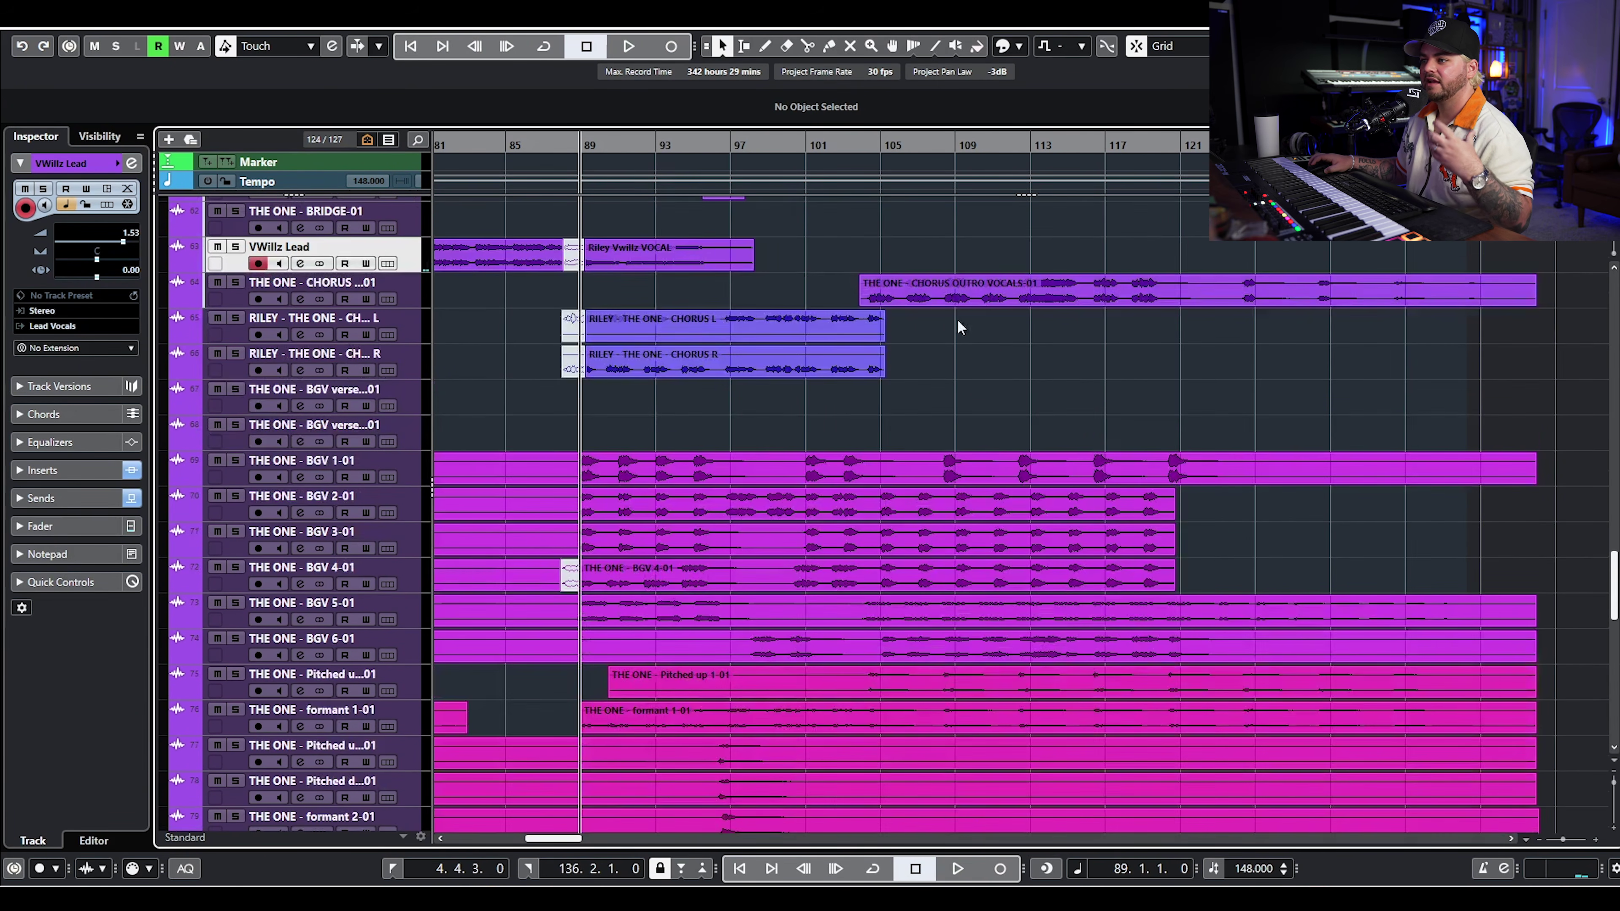
scroll(886, 363, "up", 14)
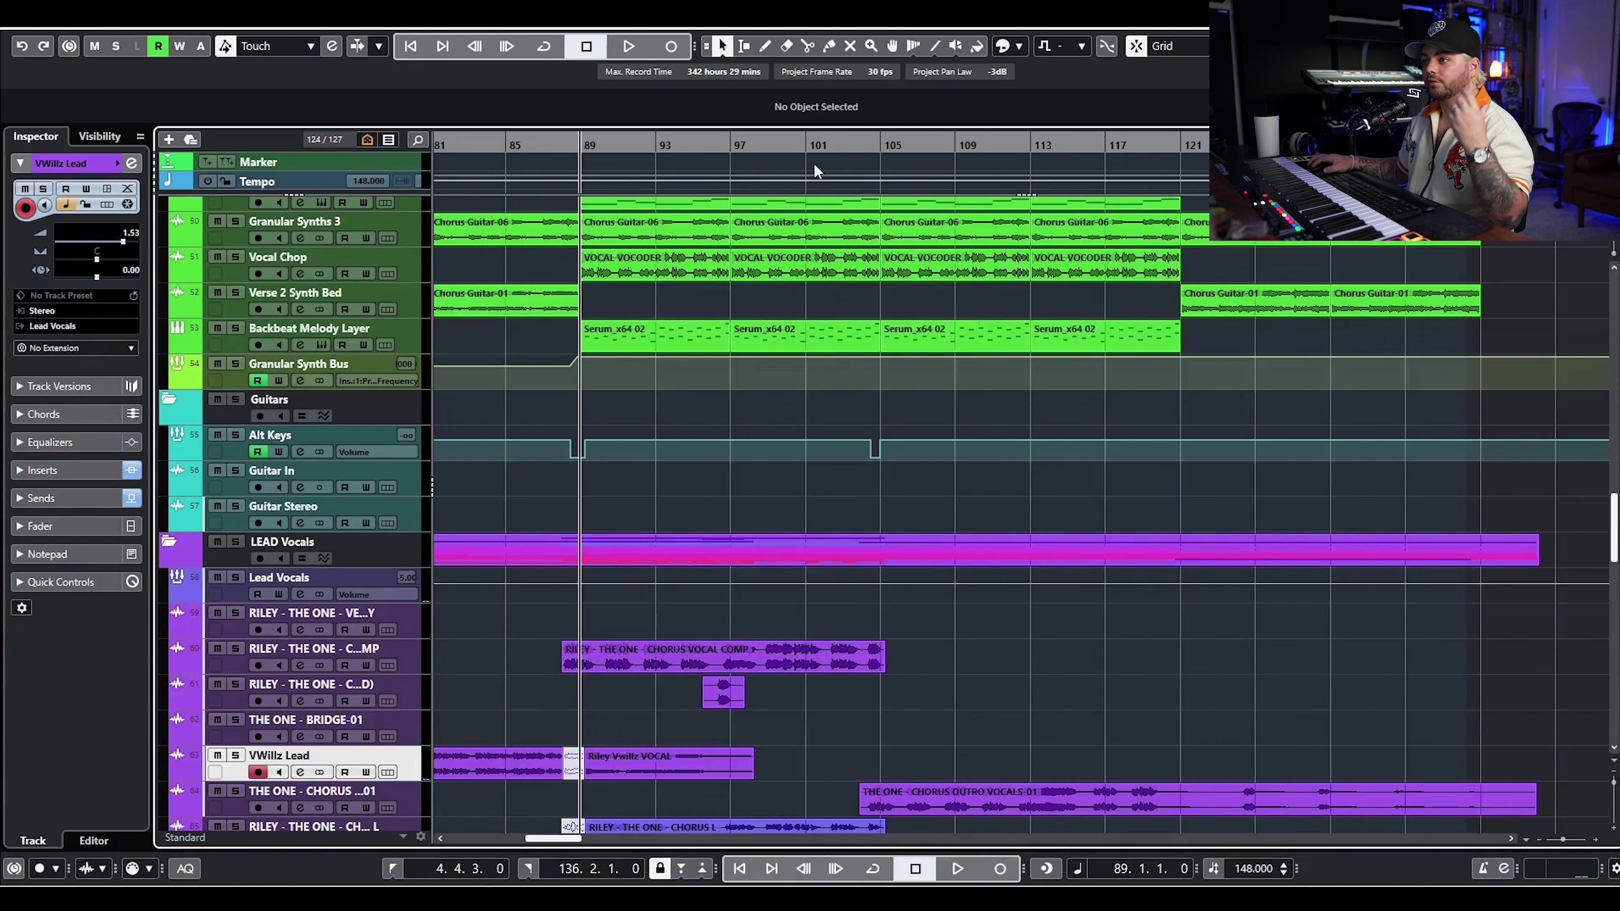
left_click_drag(812, 151, 820, 152)
scroll(843, 357, "down", 12)
left_click(861, 341)
scroll(860, 345, "up", 7)
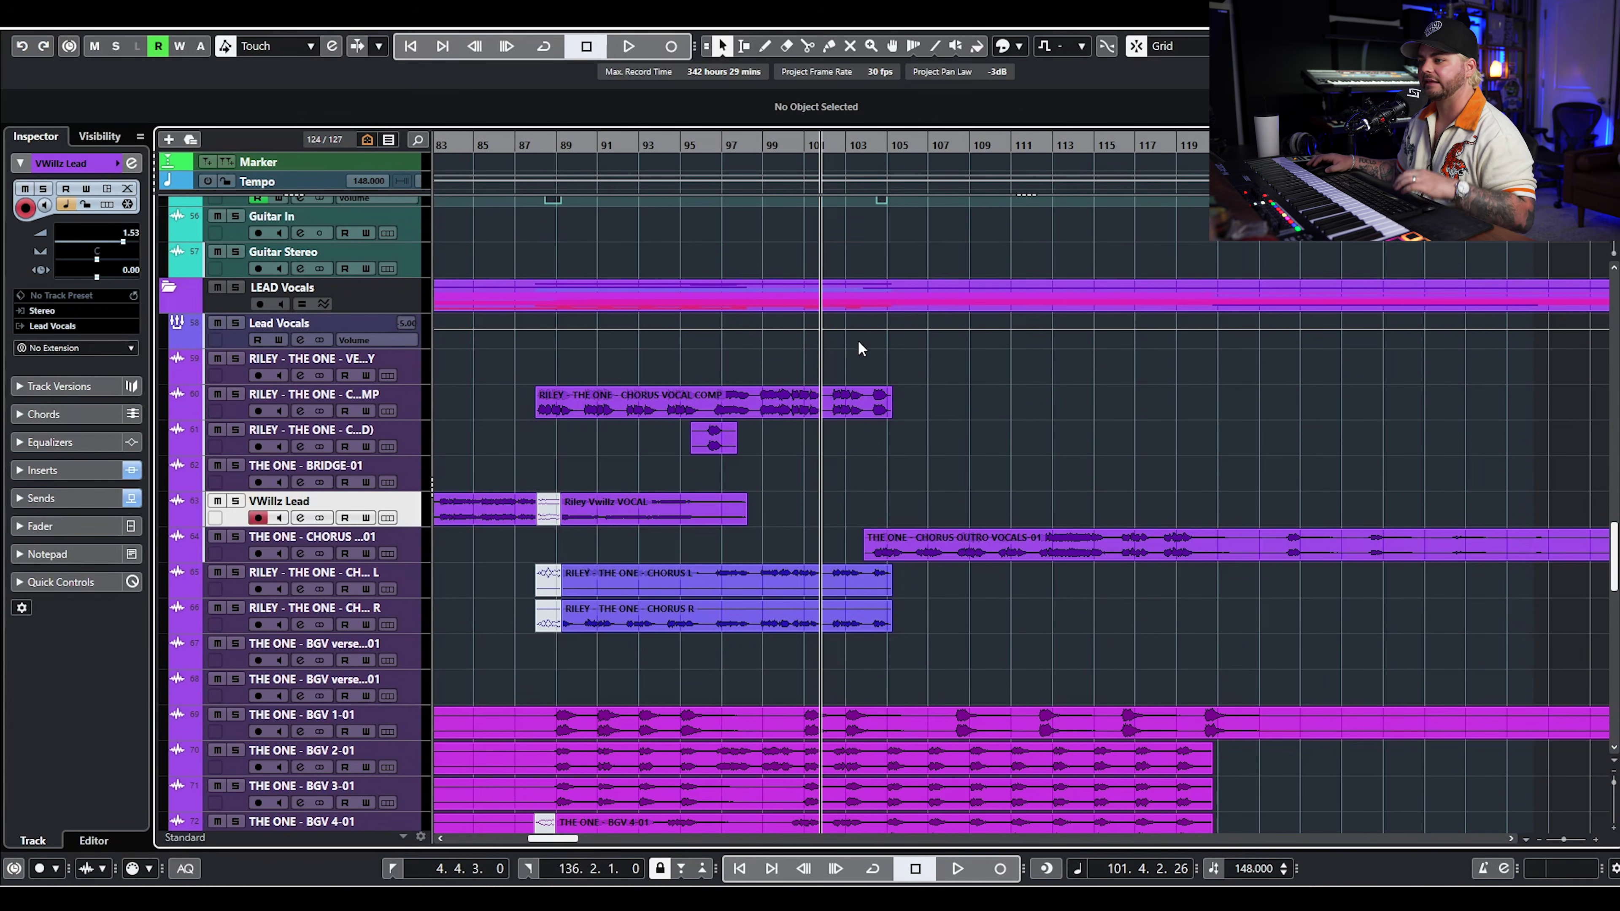
key("space")
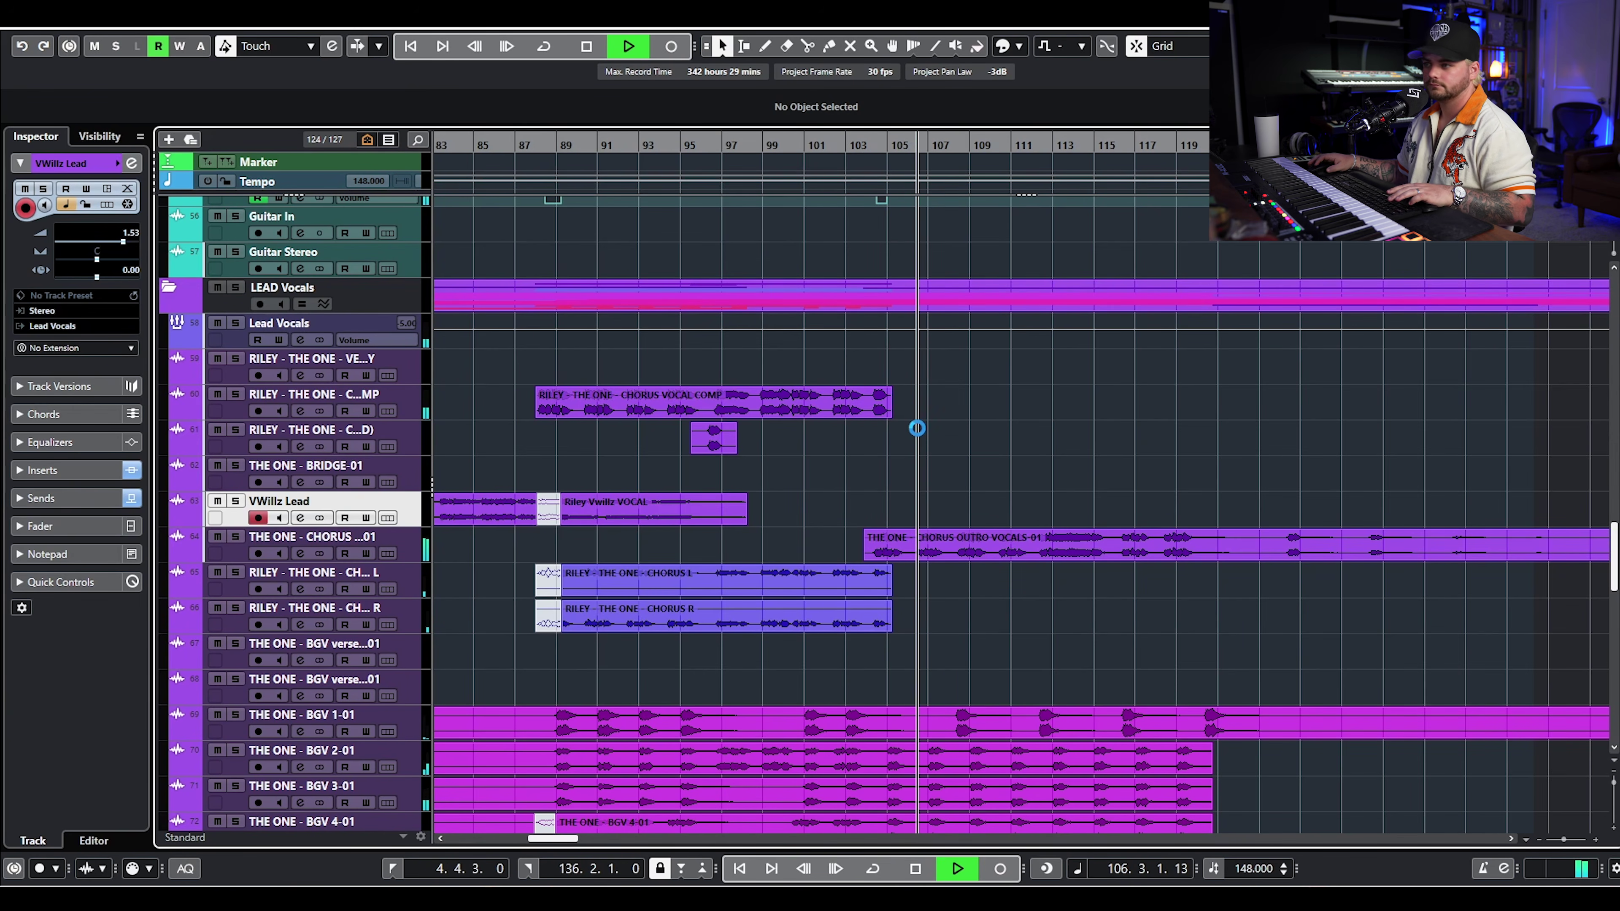
key("space")
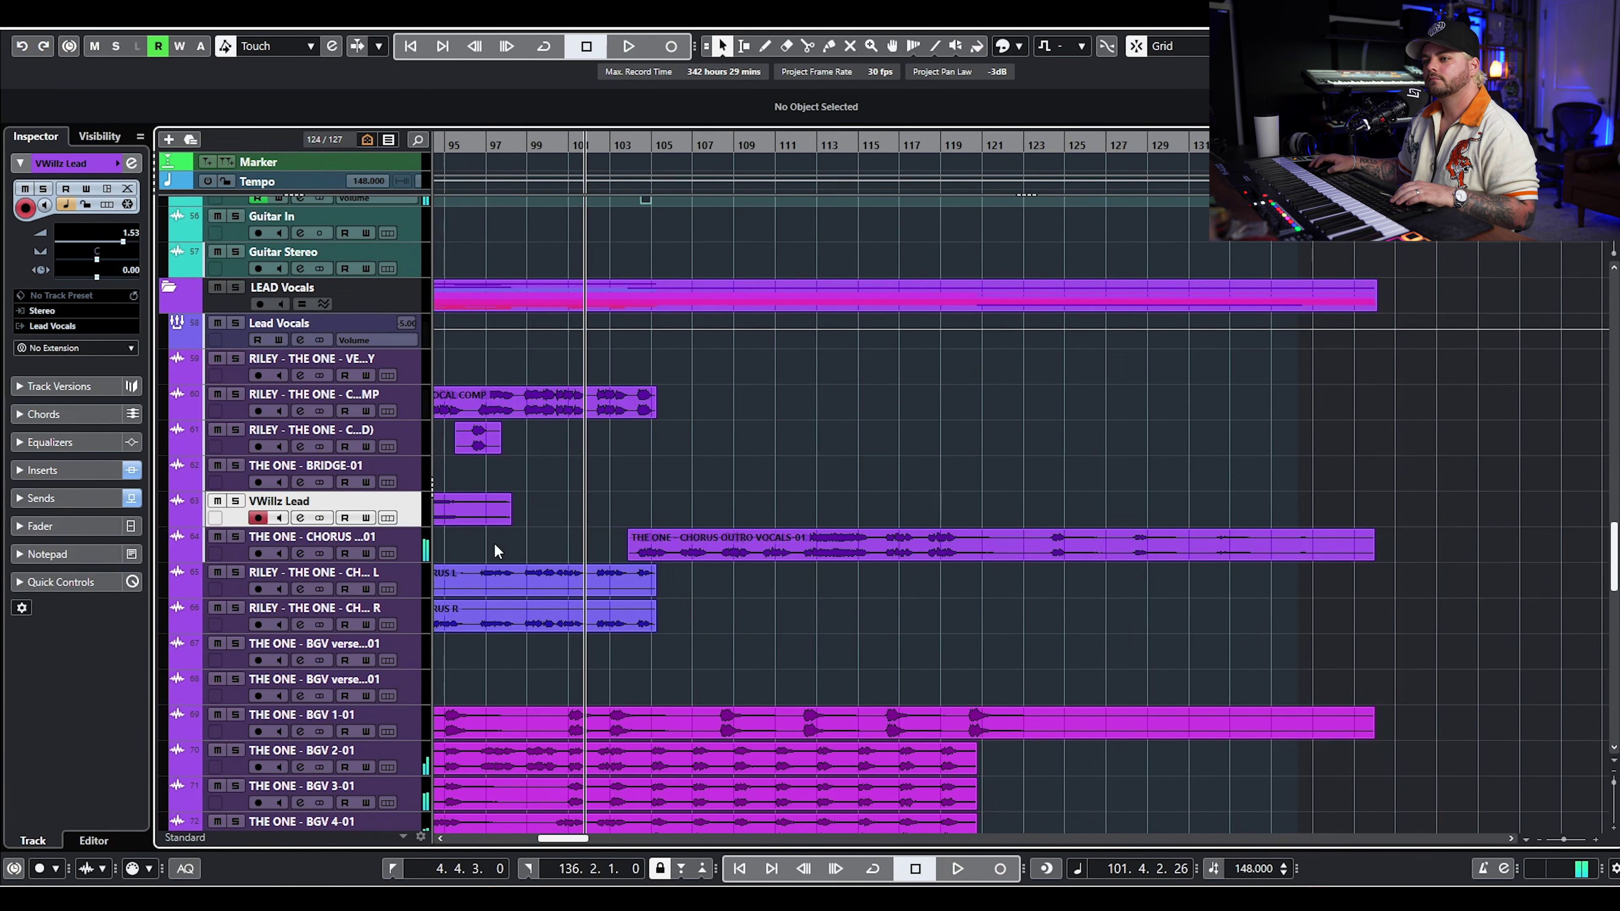
- Solo the THE ONE - CHORUS OUTRO VOCALS-01 track, set the playhead to bar 104, and open the track's channel settings
left_click(237, 537)
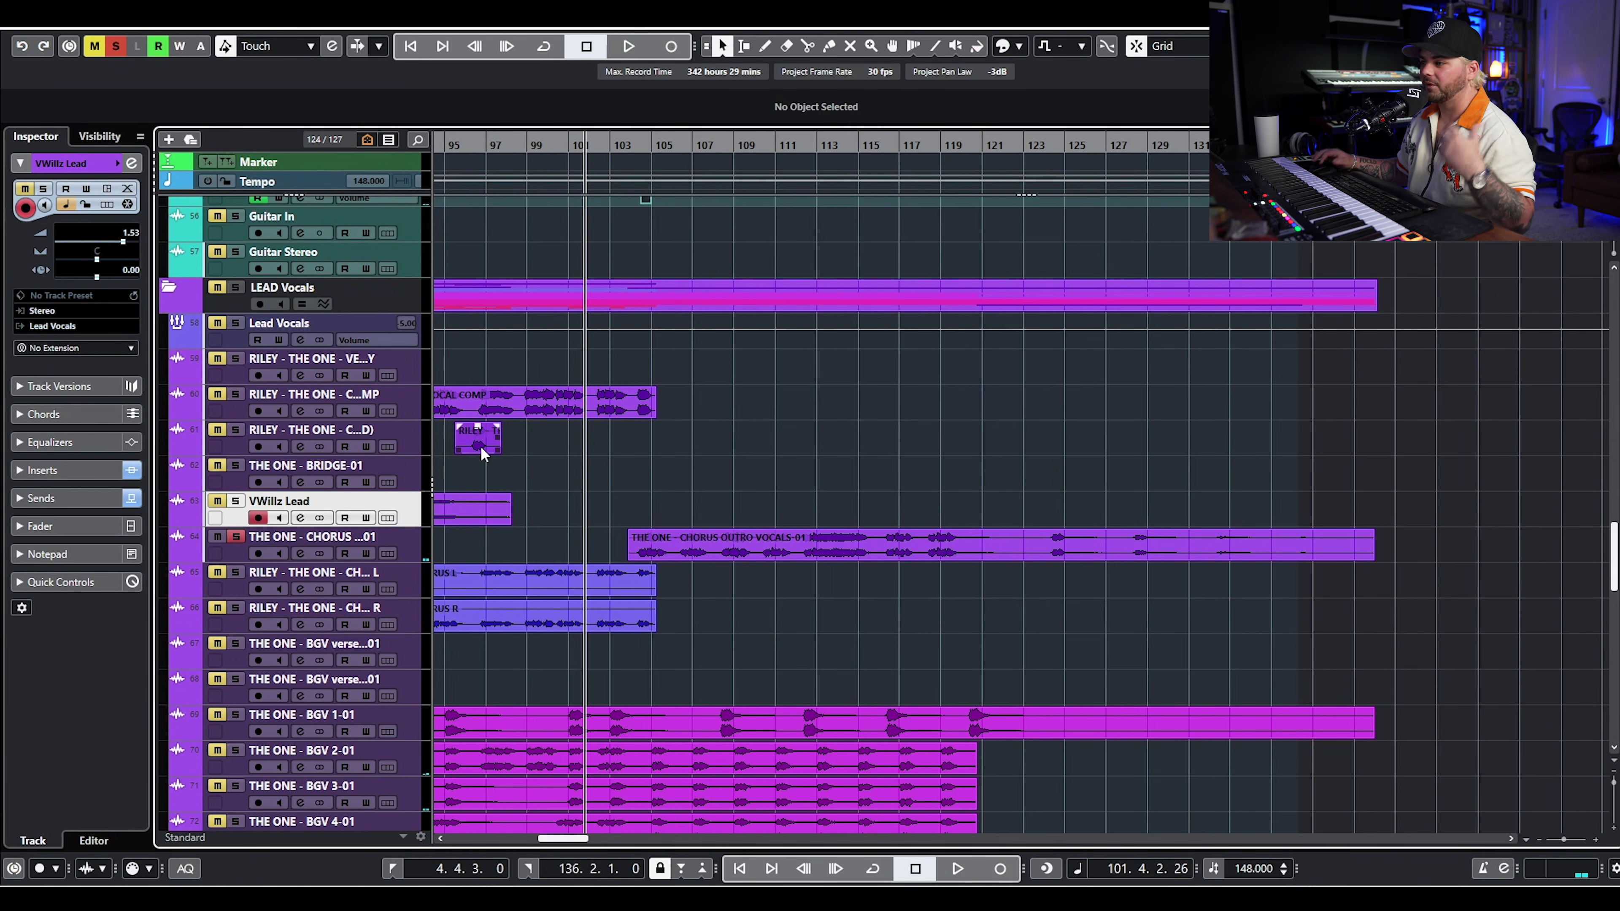
key("h")
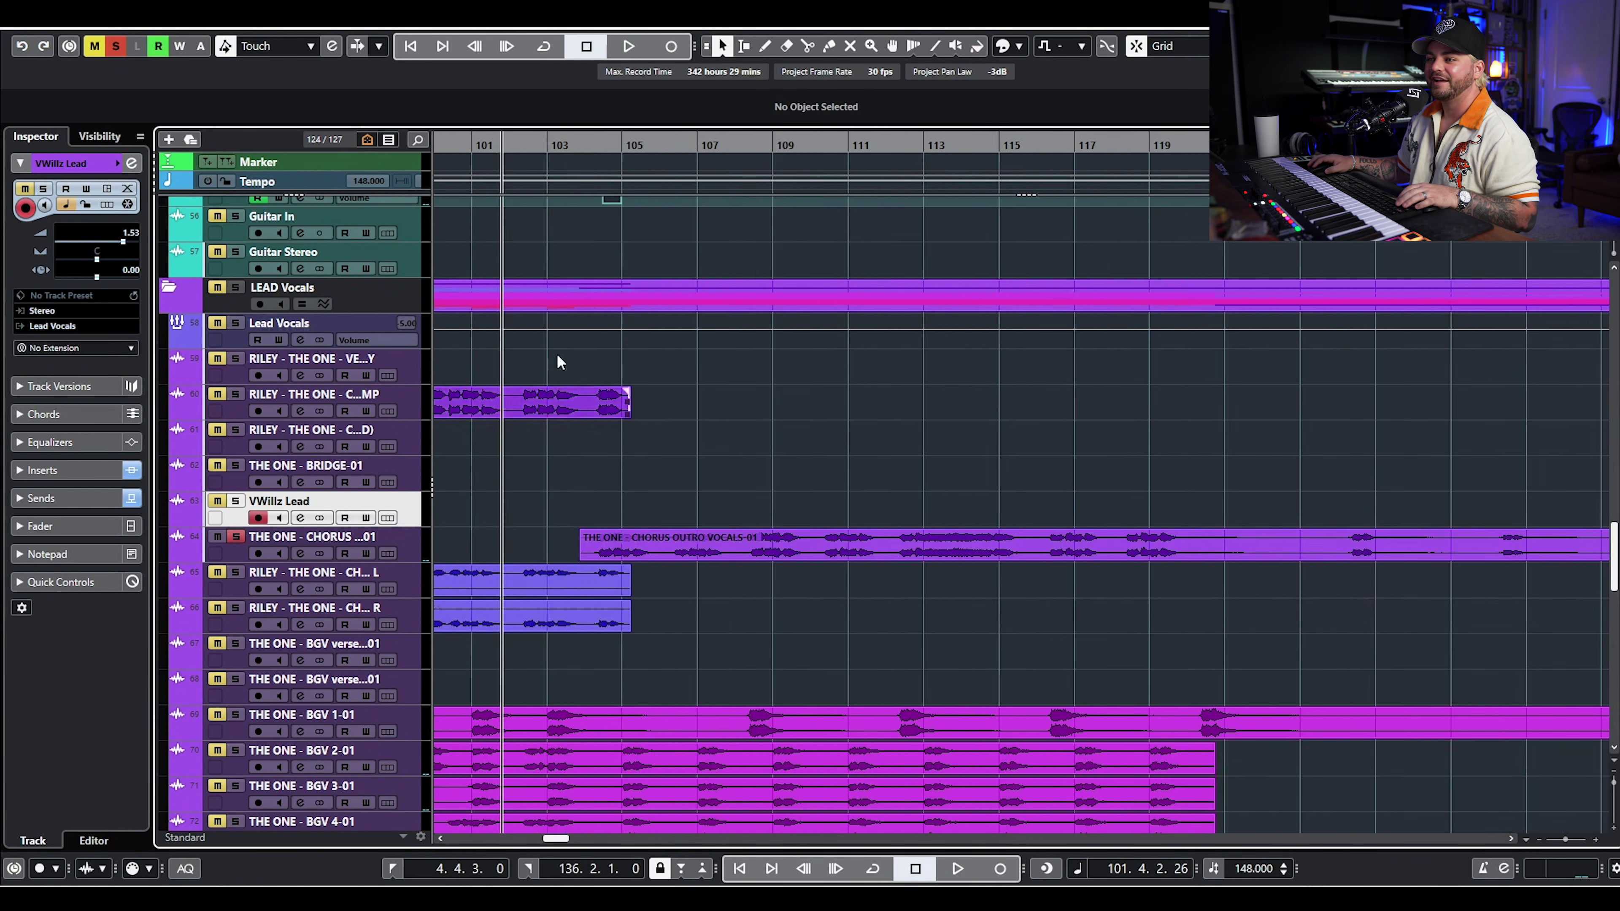
left_click(588, 153)
left_click(301, 553)
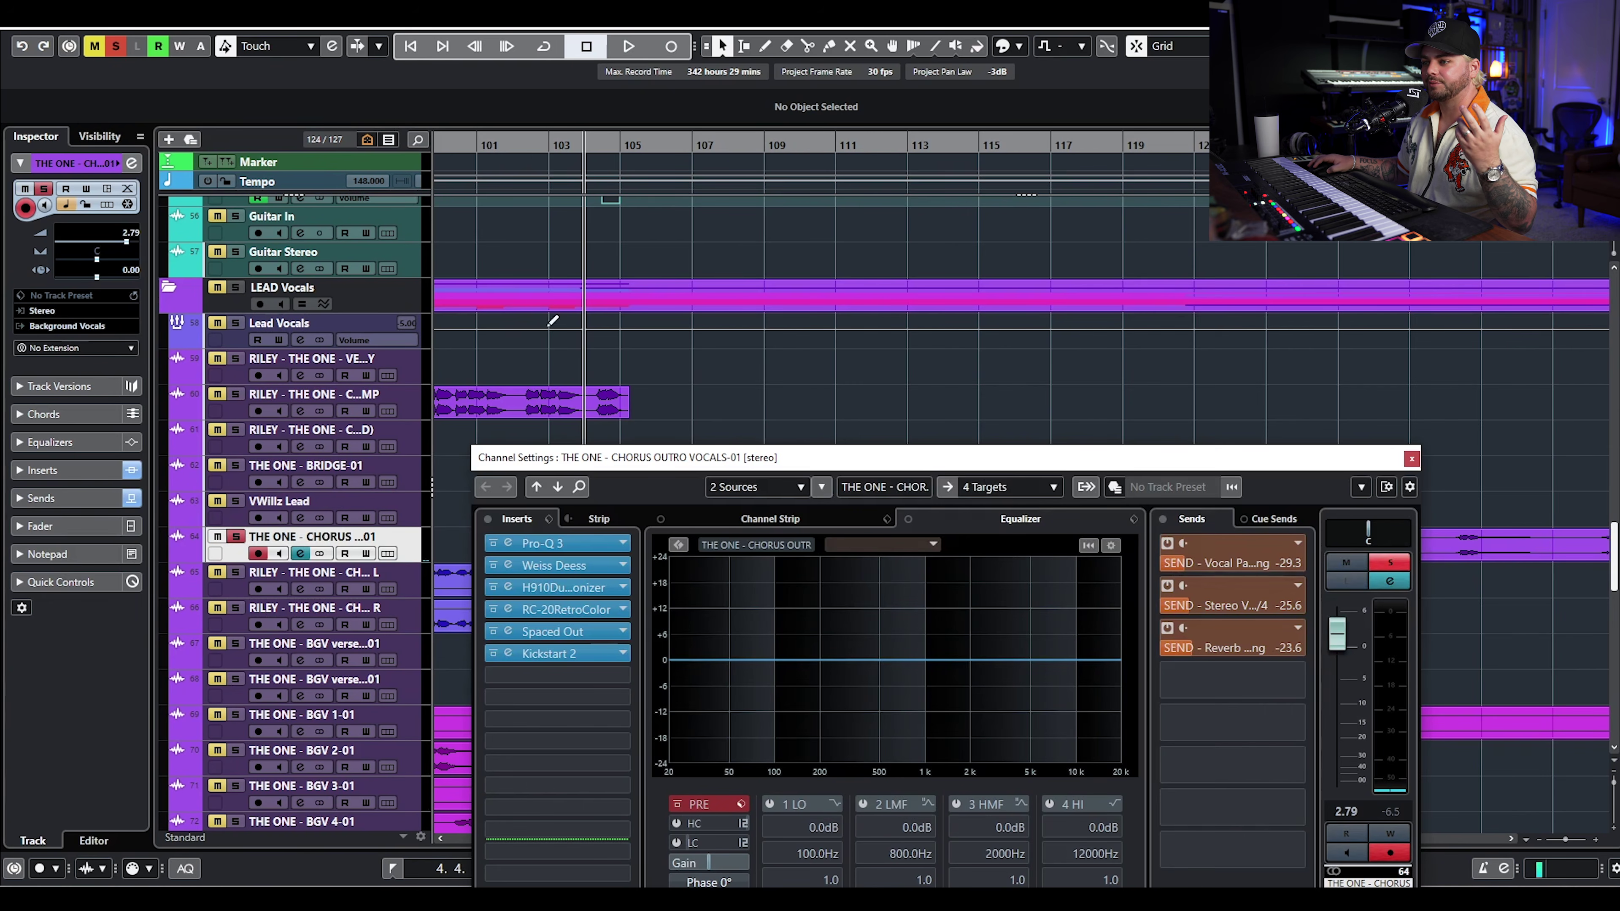
- Examine the outro vocals' H910 Dual Harmonizer and RC-20 Retro Color inserts, closing each plugin
left_click(557, 586)
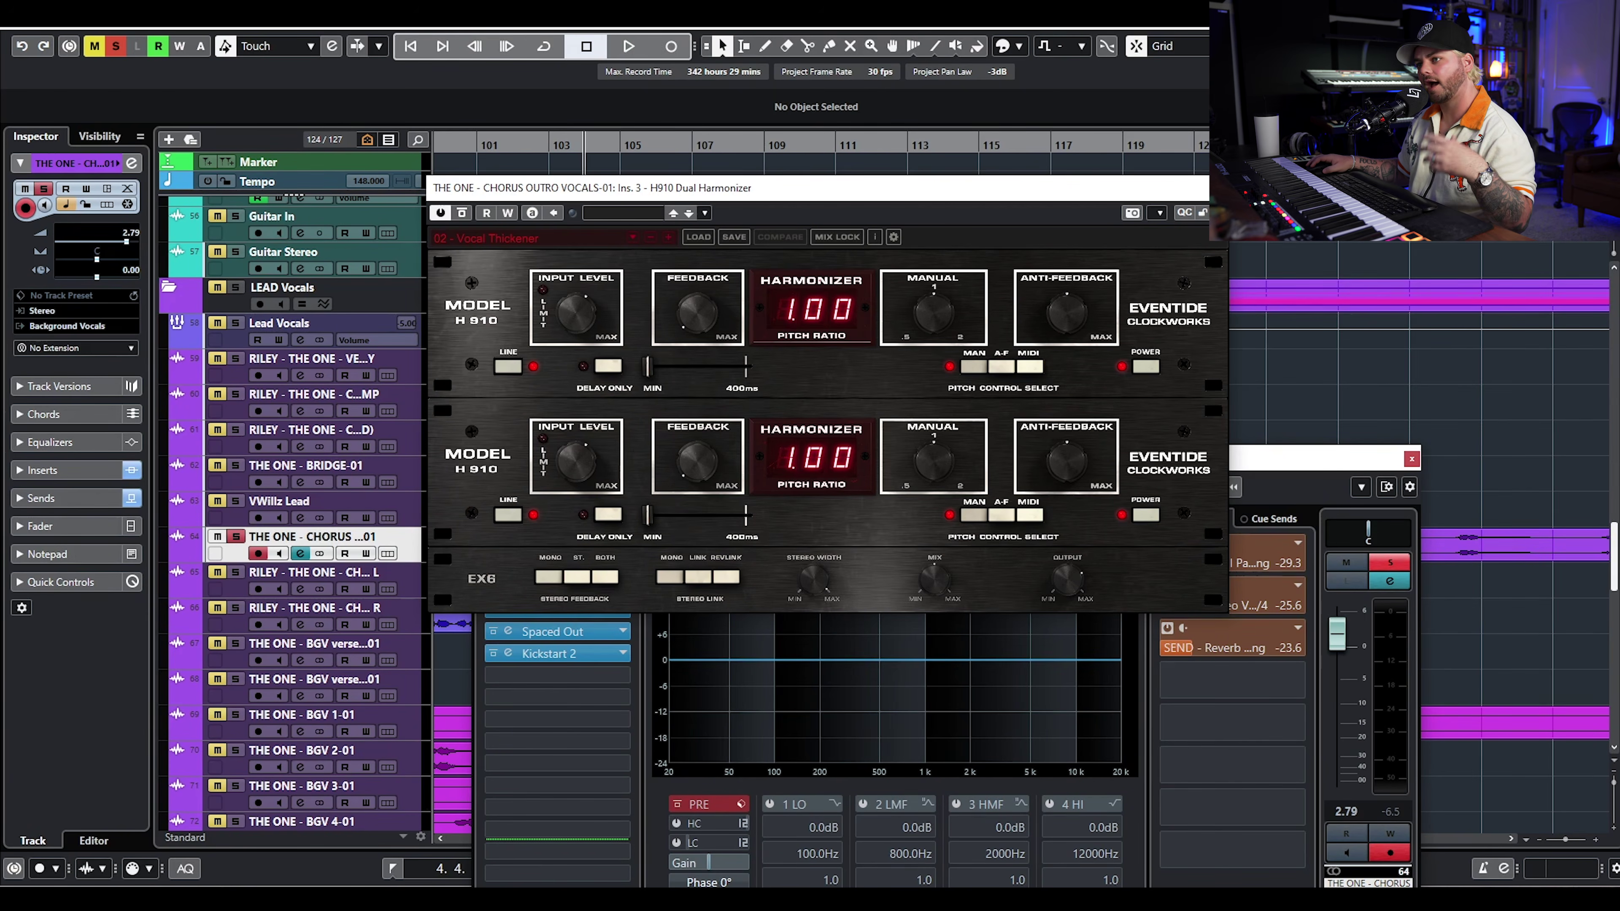
left_click(1231, 187)
left_click(523, 610)
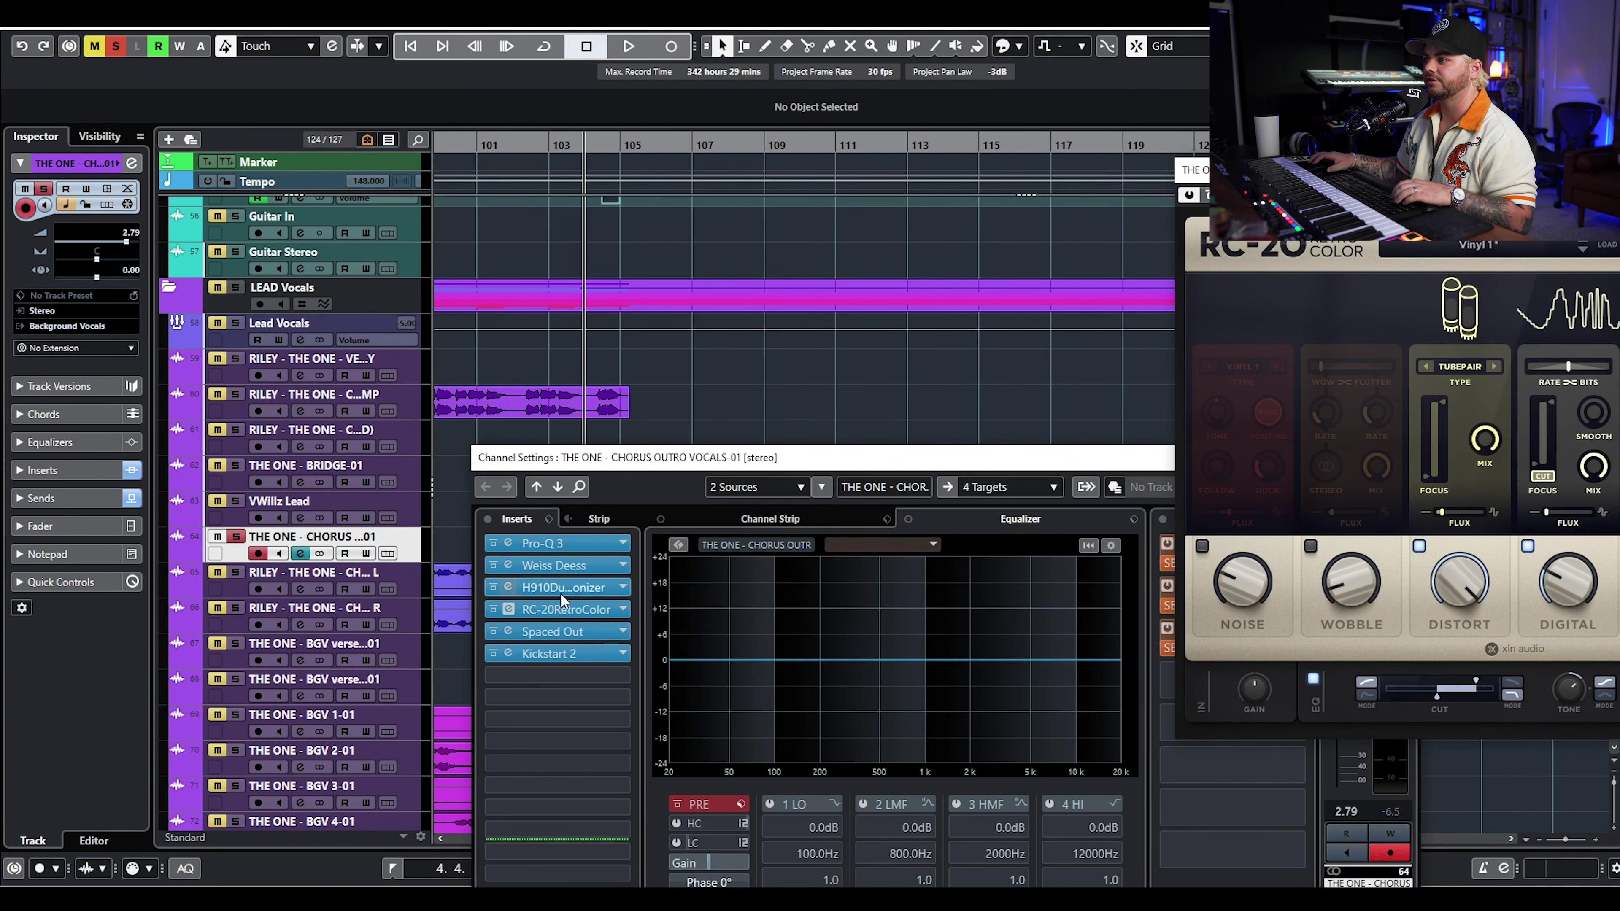
left_click_drag(1346, 170, 596, 213)
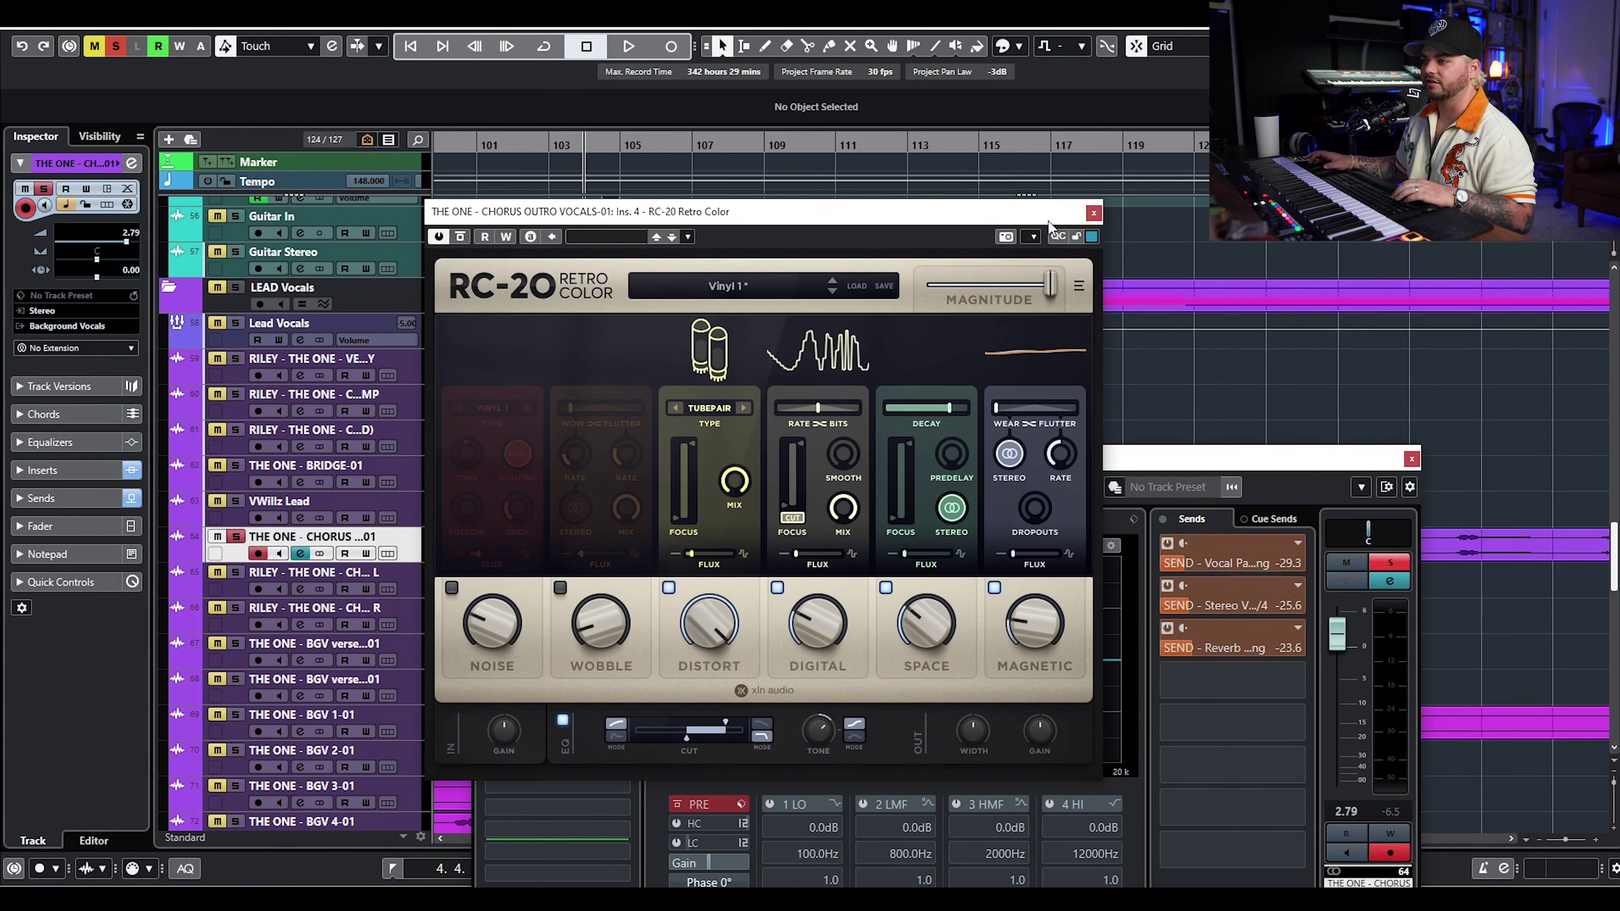
left_click(1093, 212)
- Examine the outro vocals' Spaced Out and Kickstart 2 inserts, closing the plugins and the channel settings
left_click(552, 631)
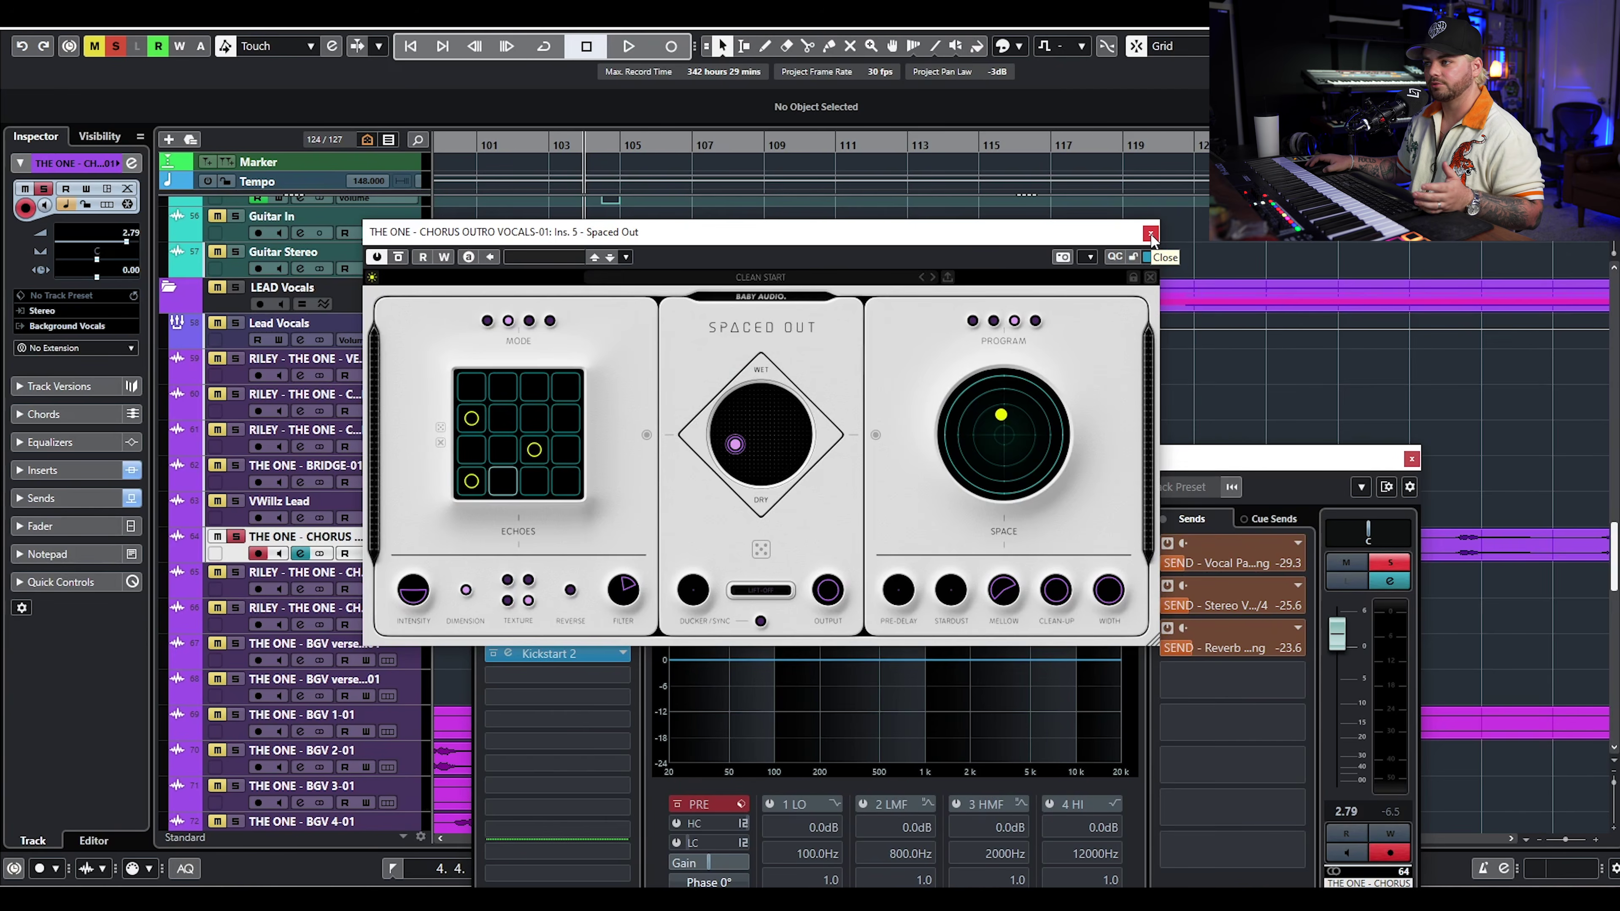
left_click(1151, 234)
left_click(552, 654)
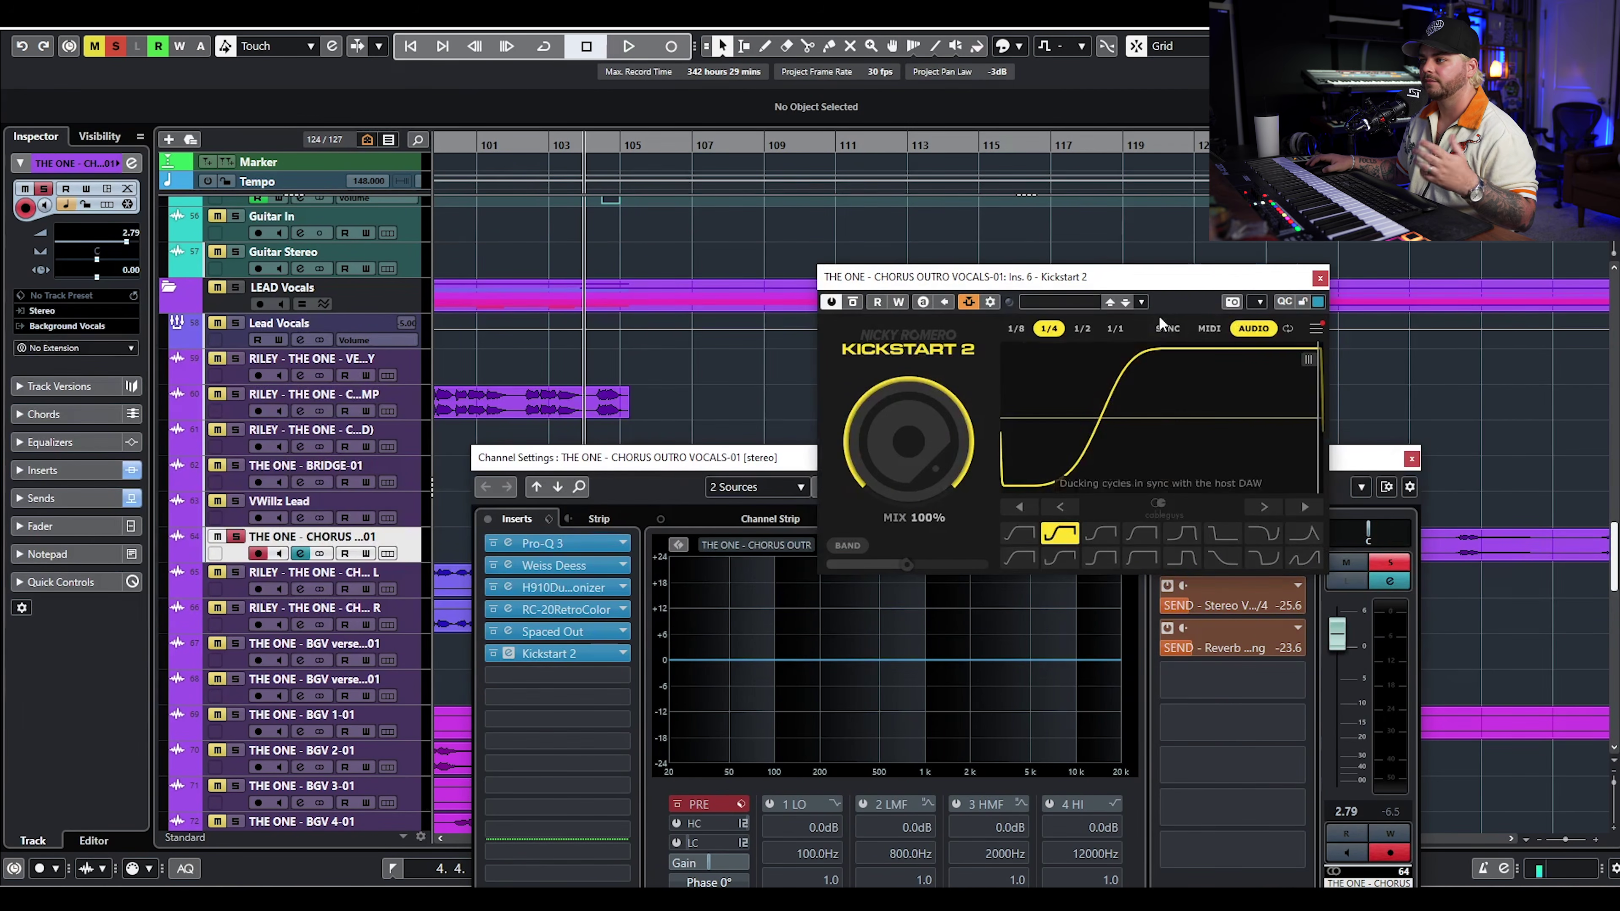
left_click(1319, 280)
left_click(1411, 459)
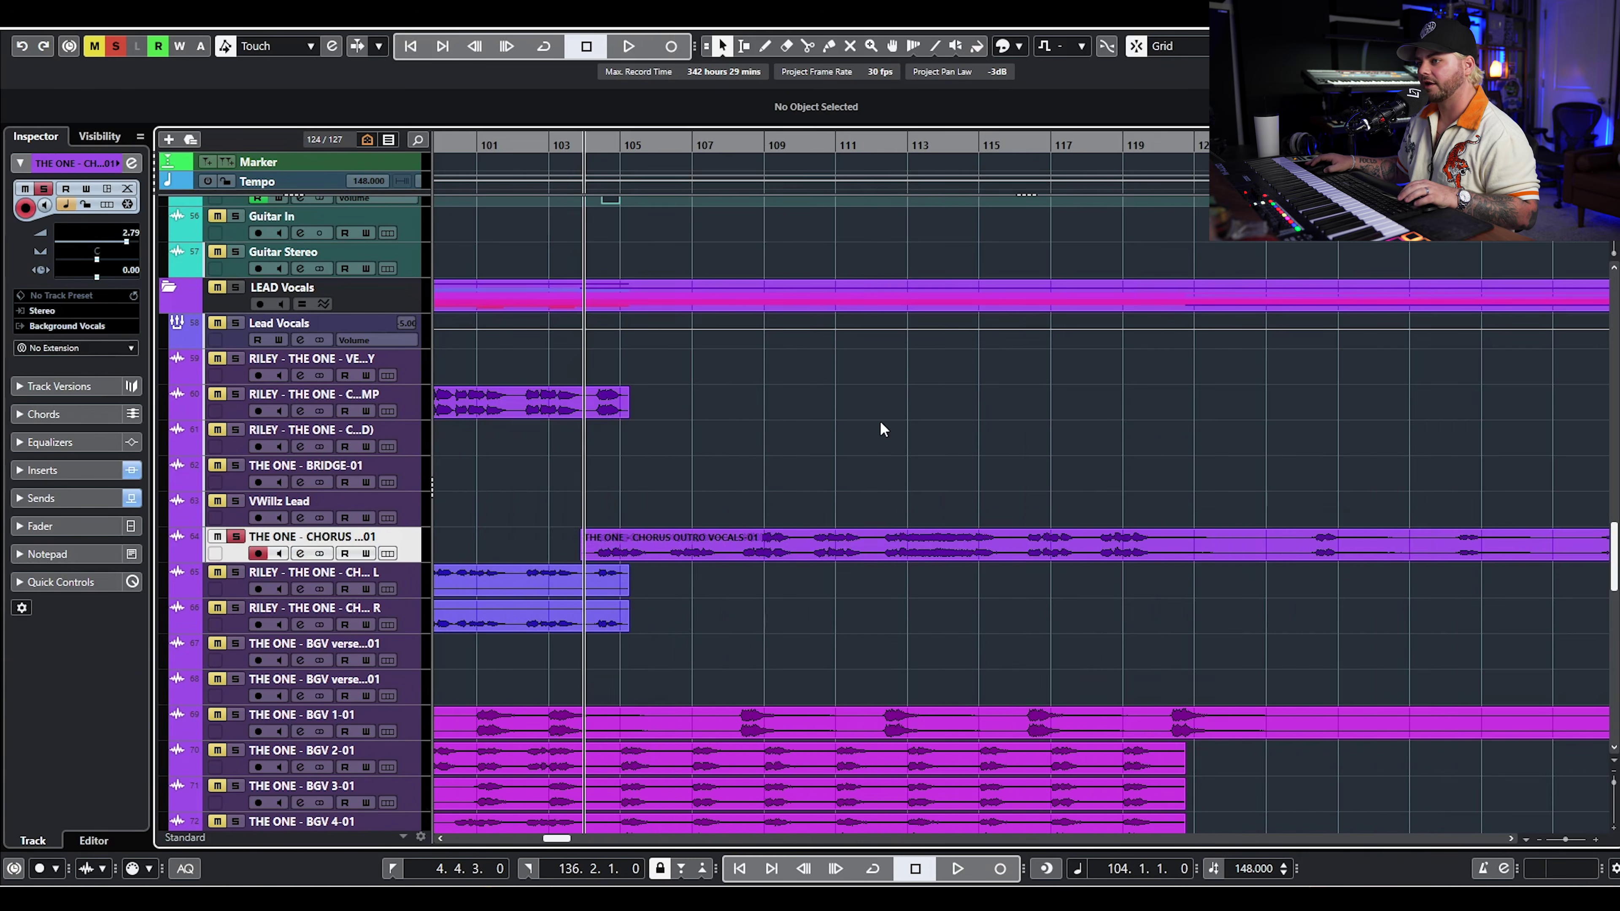
- Audition the soloed chorus outro vocals from bar 104, stop playback, and clear the solo
scroll(884, 437, "down", 3)
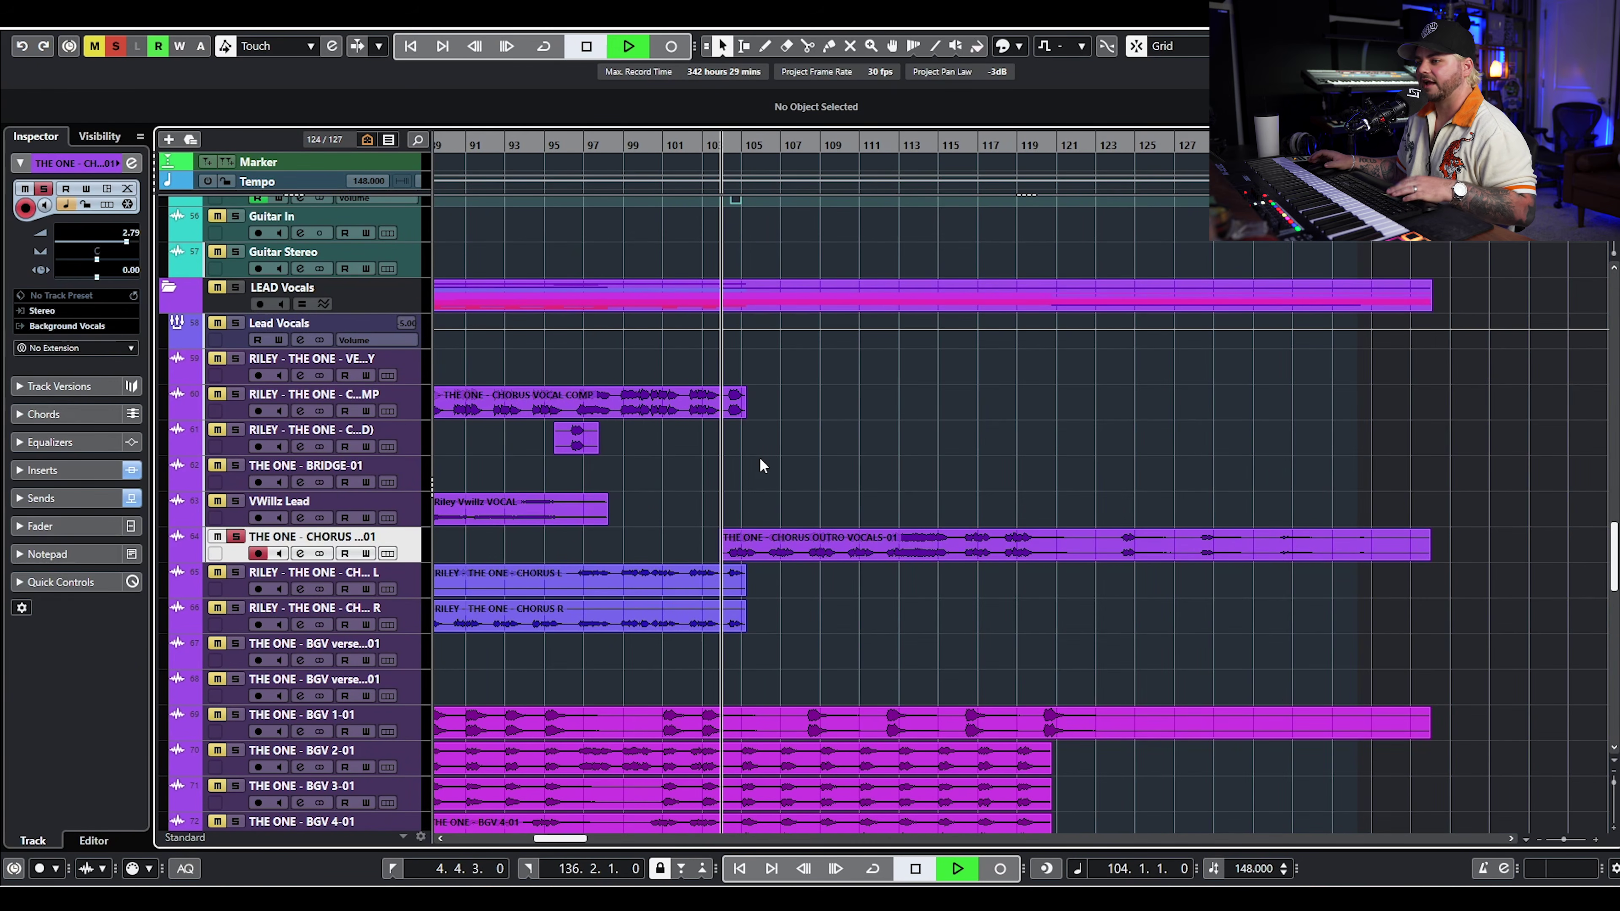
key("space")
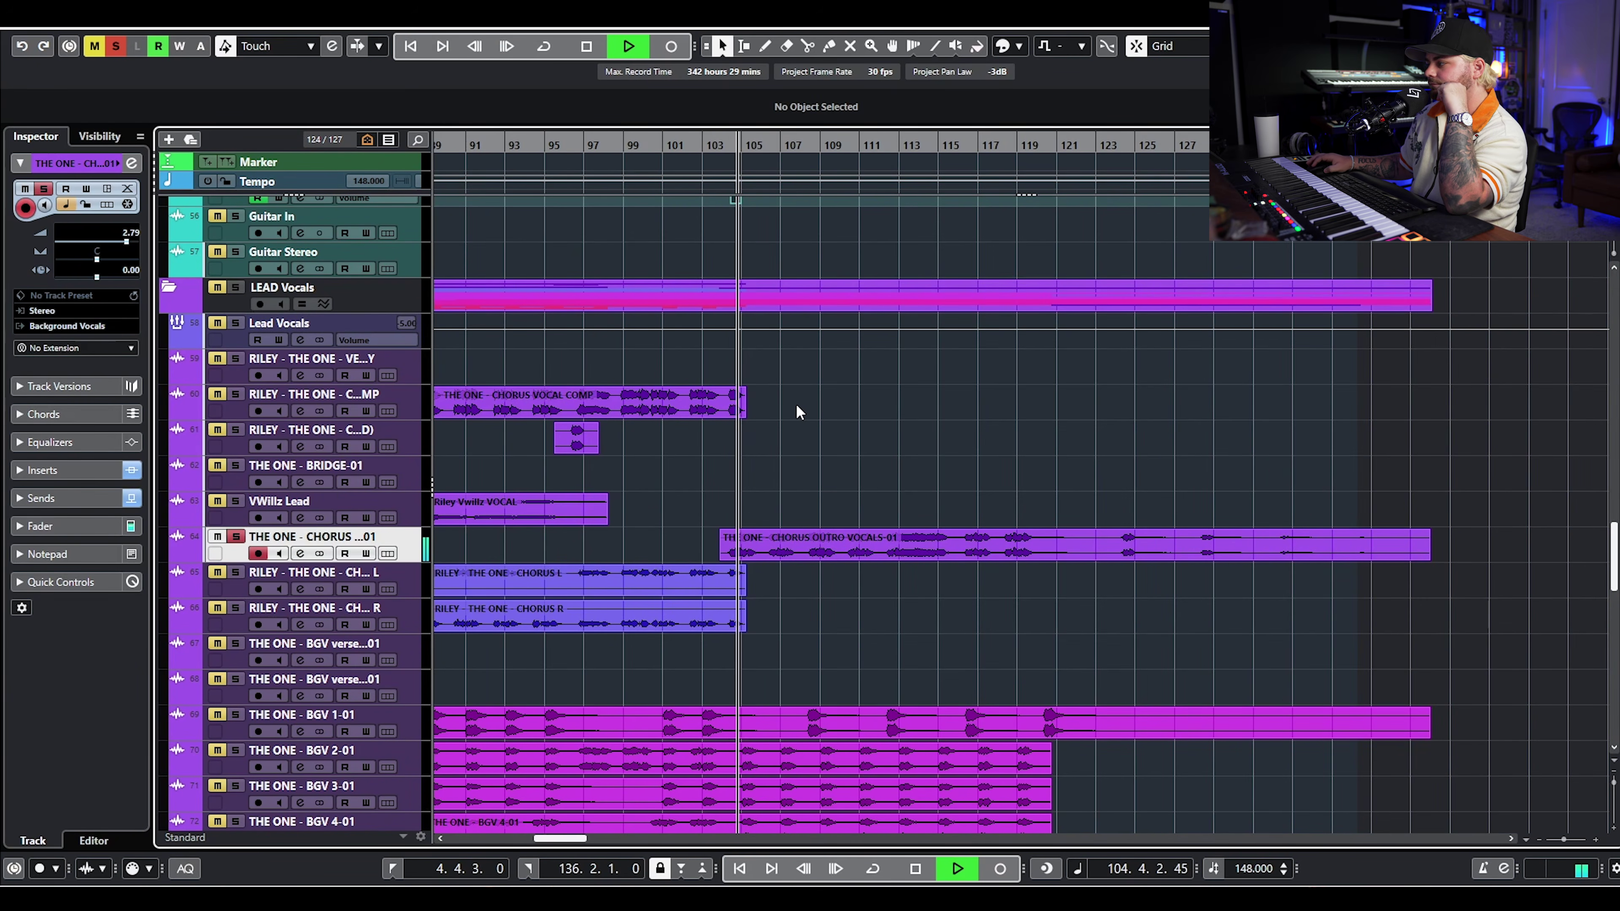
scroll(816, 402, "down", 3)
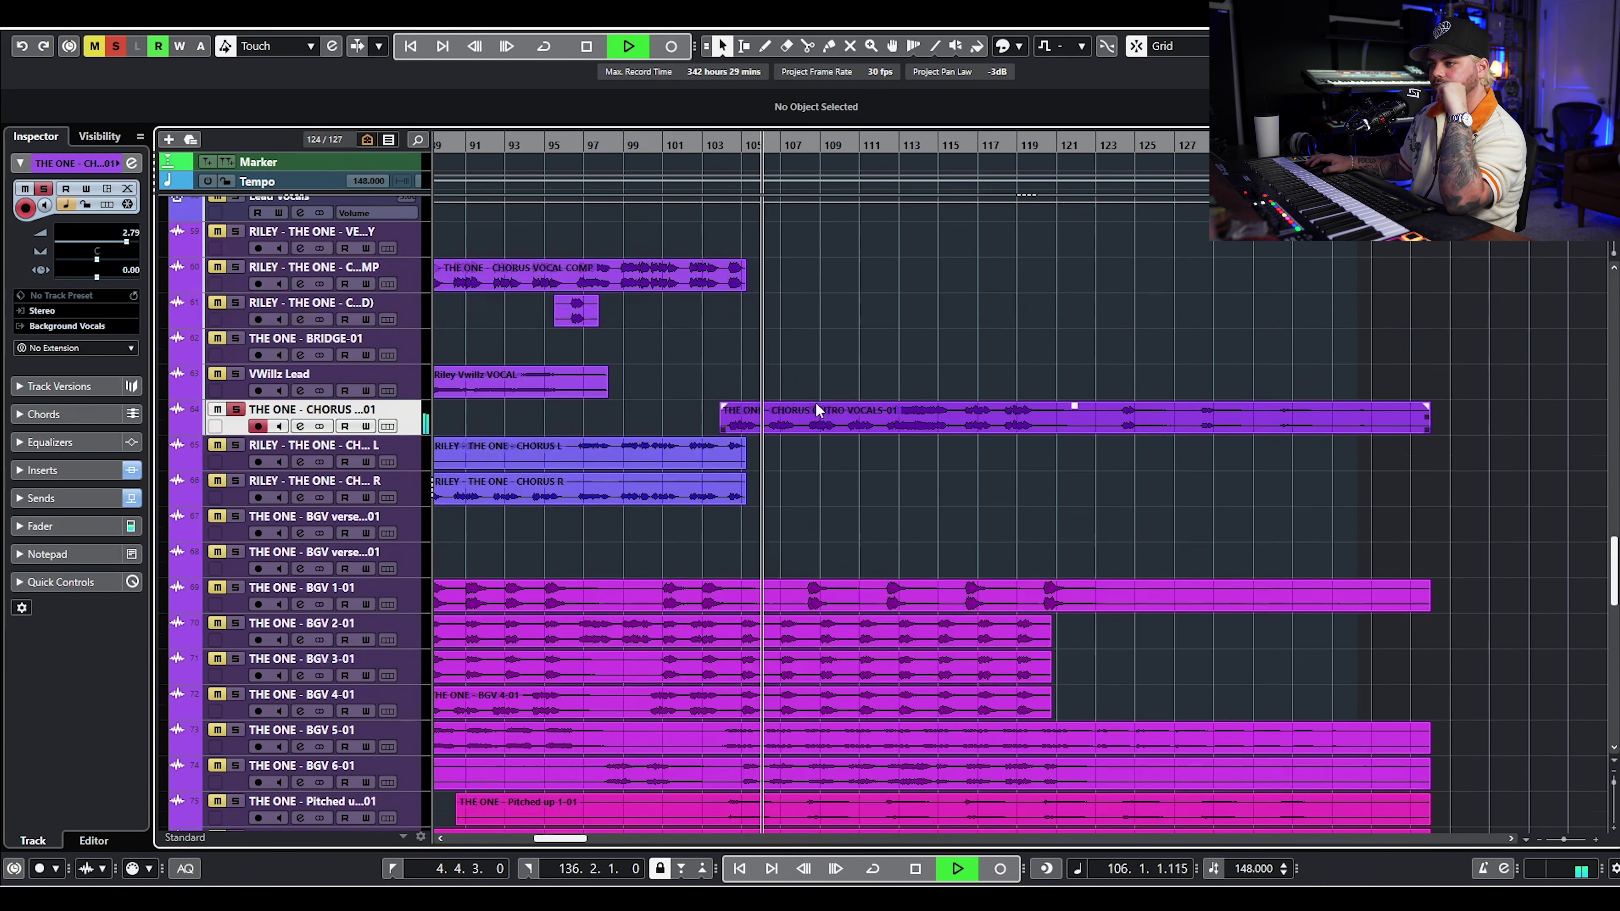
scroll(825, 408, "up", 3)
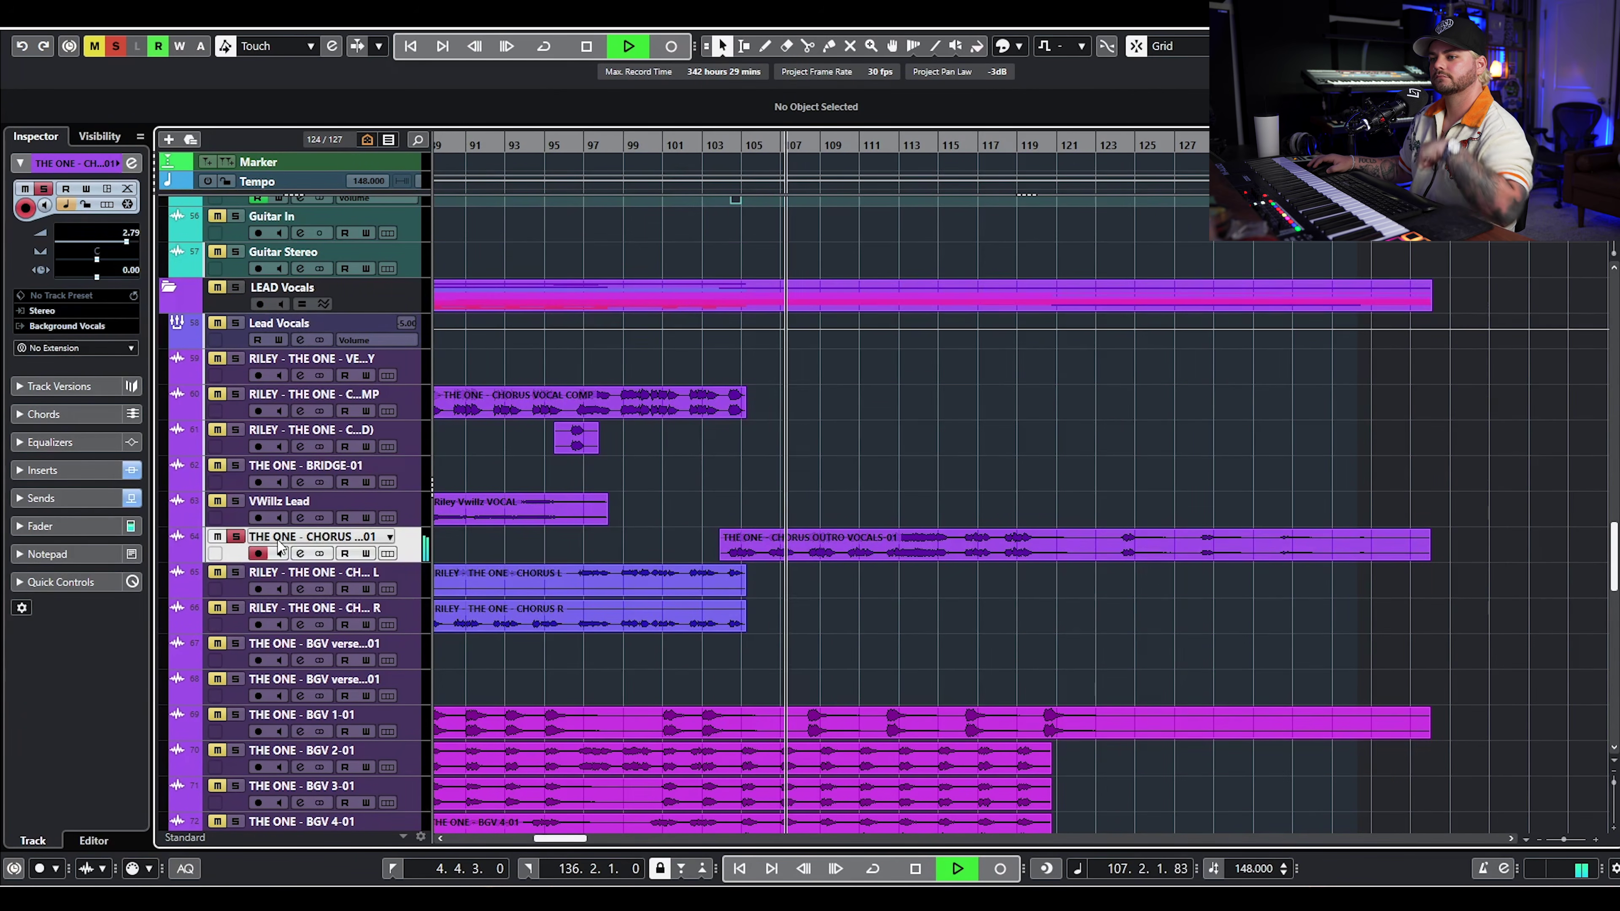
key("space")
left_click(236, 536)
- Audition the full mix from bar 104 while examining the main drum, percussion, FX and bass tracks, and stop playback
scroll(829, 459, "down", 6)
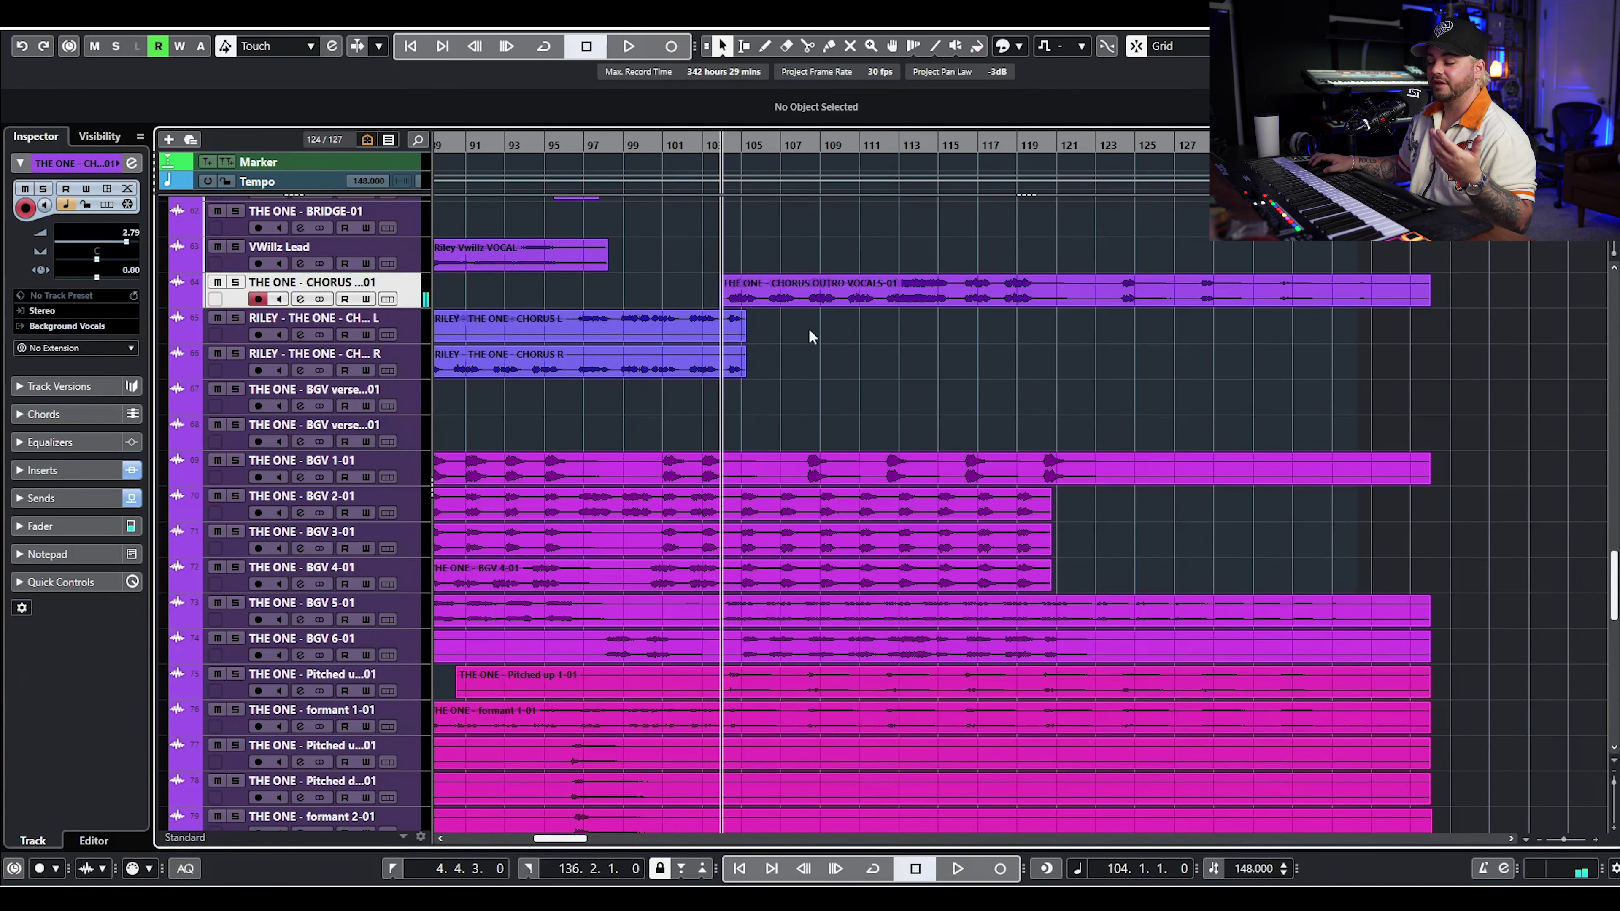
scroll(808, 329, "up", 20)
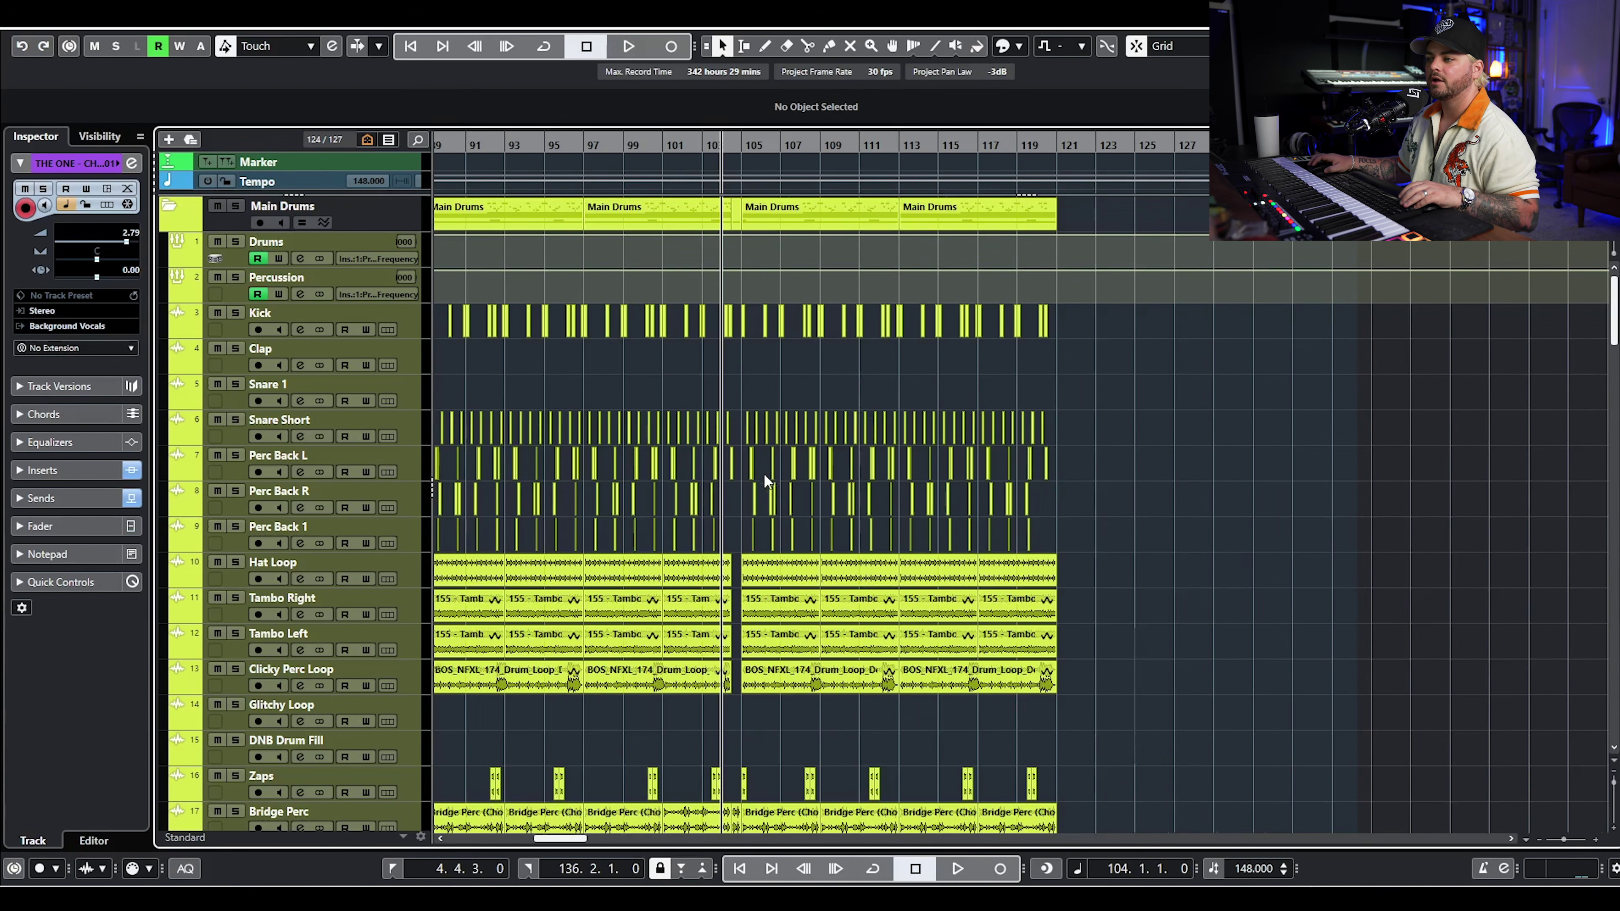
scroll(765, 469, "up", 2)
scroll(762, 449, "down", 5)
key("space")
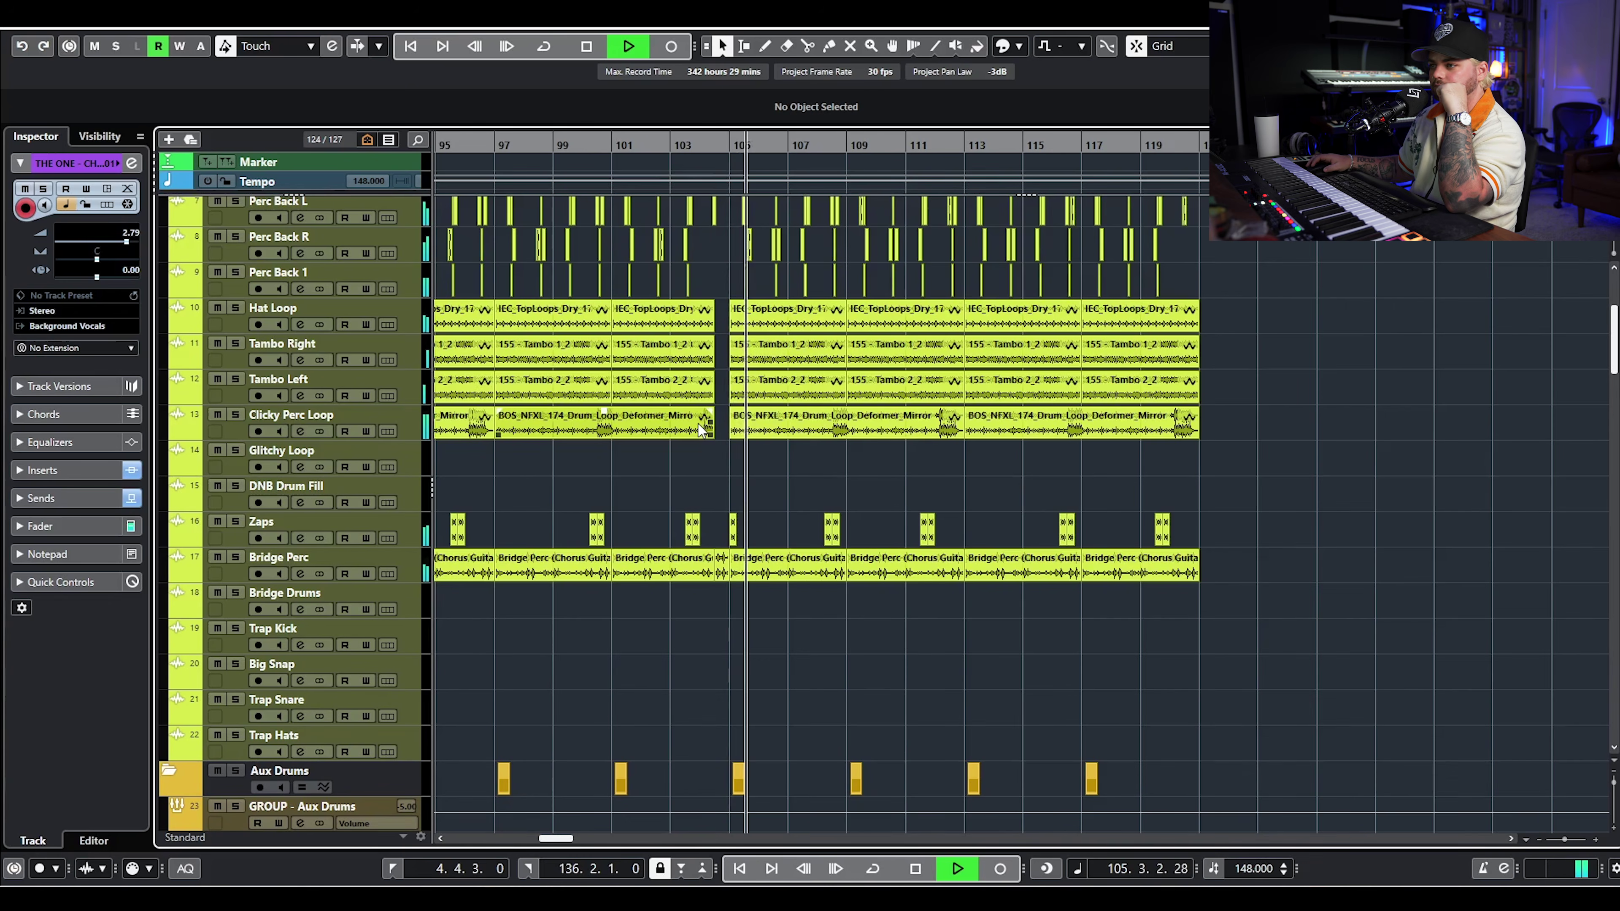
scroll(748, 414, "up", 5)
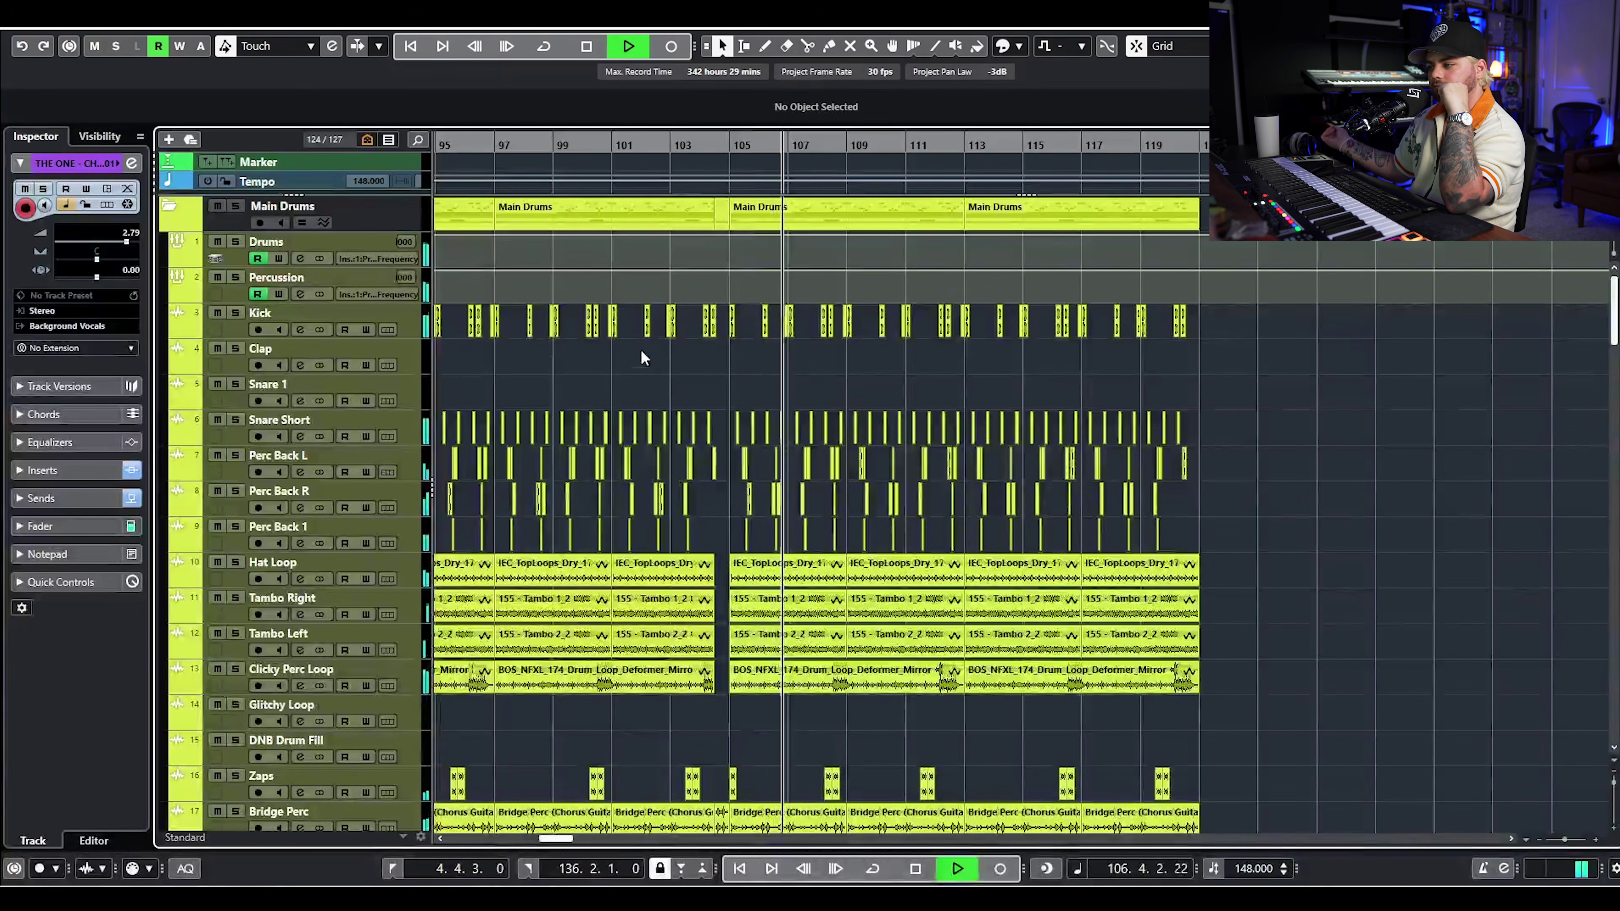
scroll(941, 440, "down", 15)
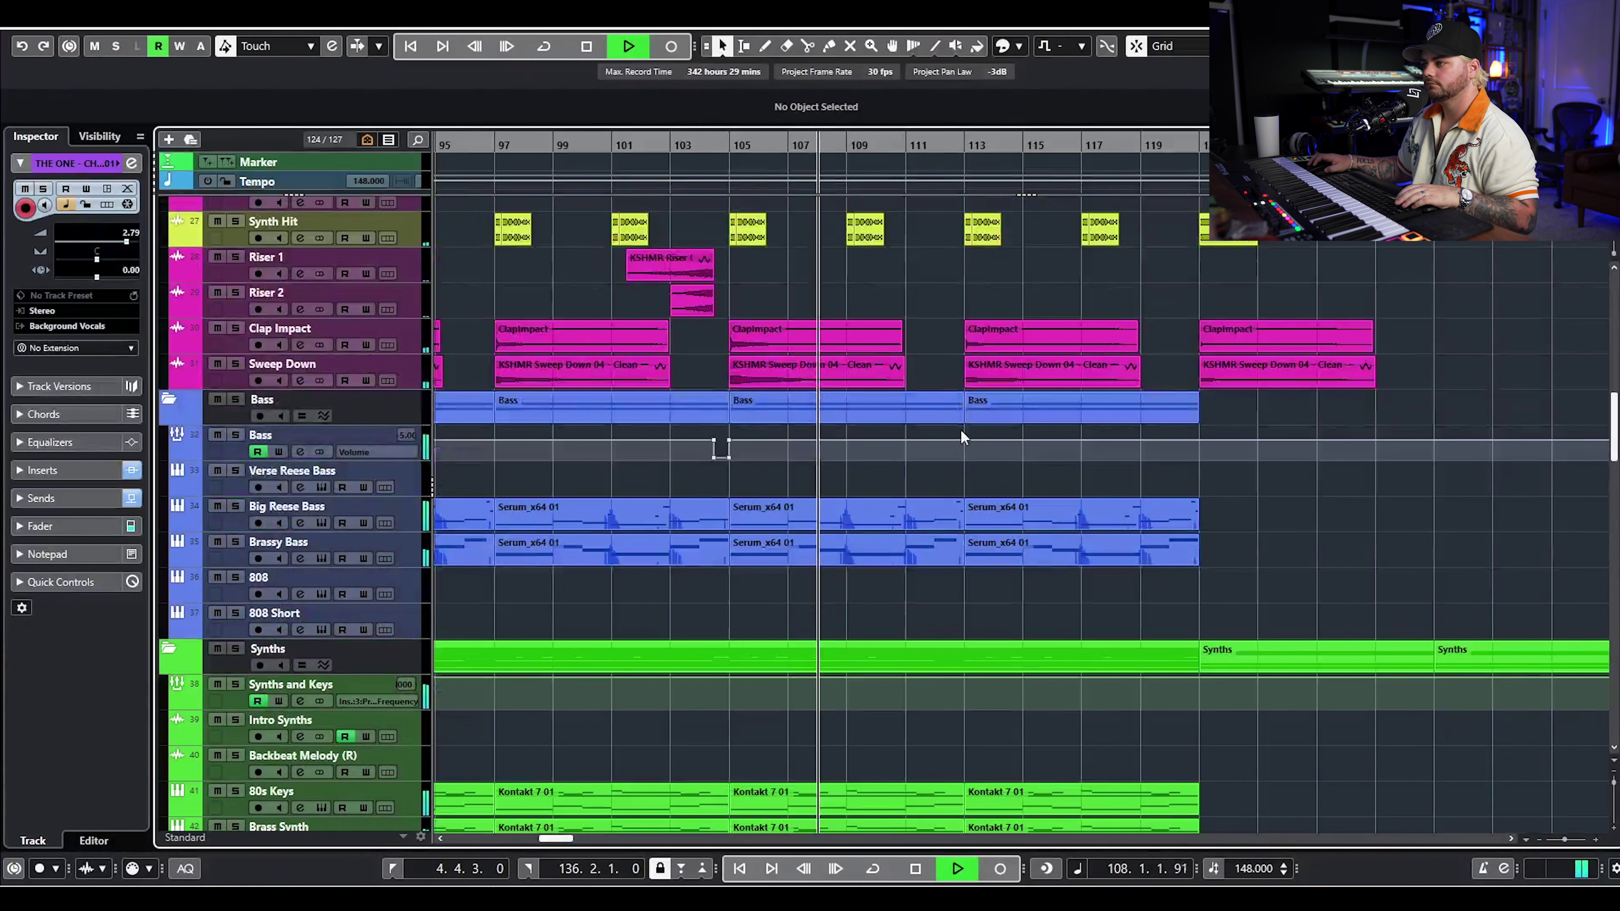
scroll(961, 429, "up", 2)
scroll(987, 483, "down", 3)
key("space")
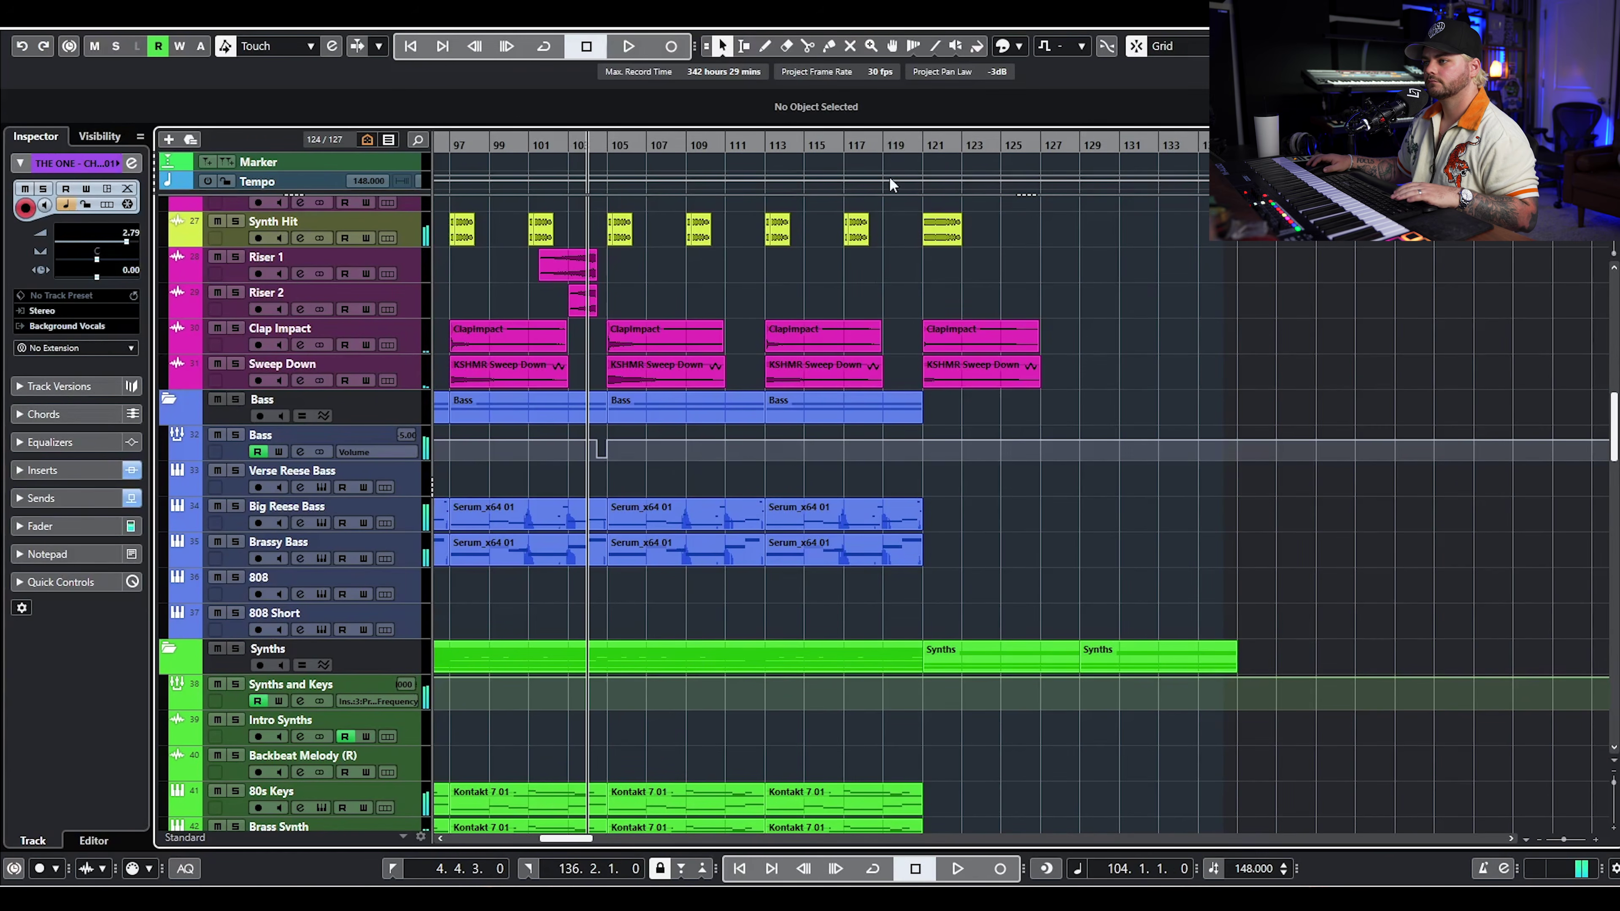
- Move the playback position to bar 119 and briefly solo the Bass folder, clearing the solo
left_click(891, 148)
left_click(236, 400)
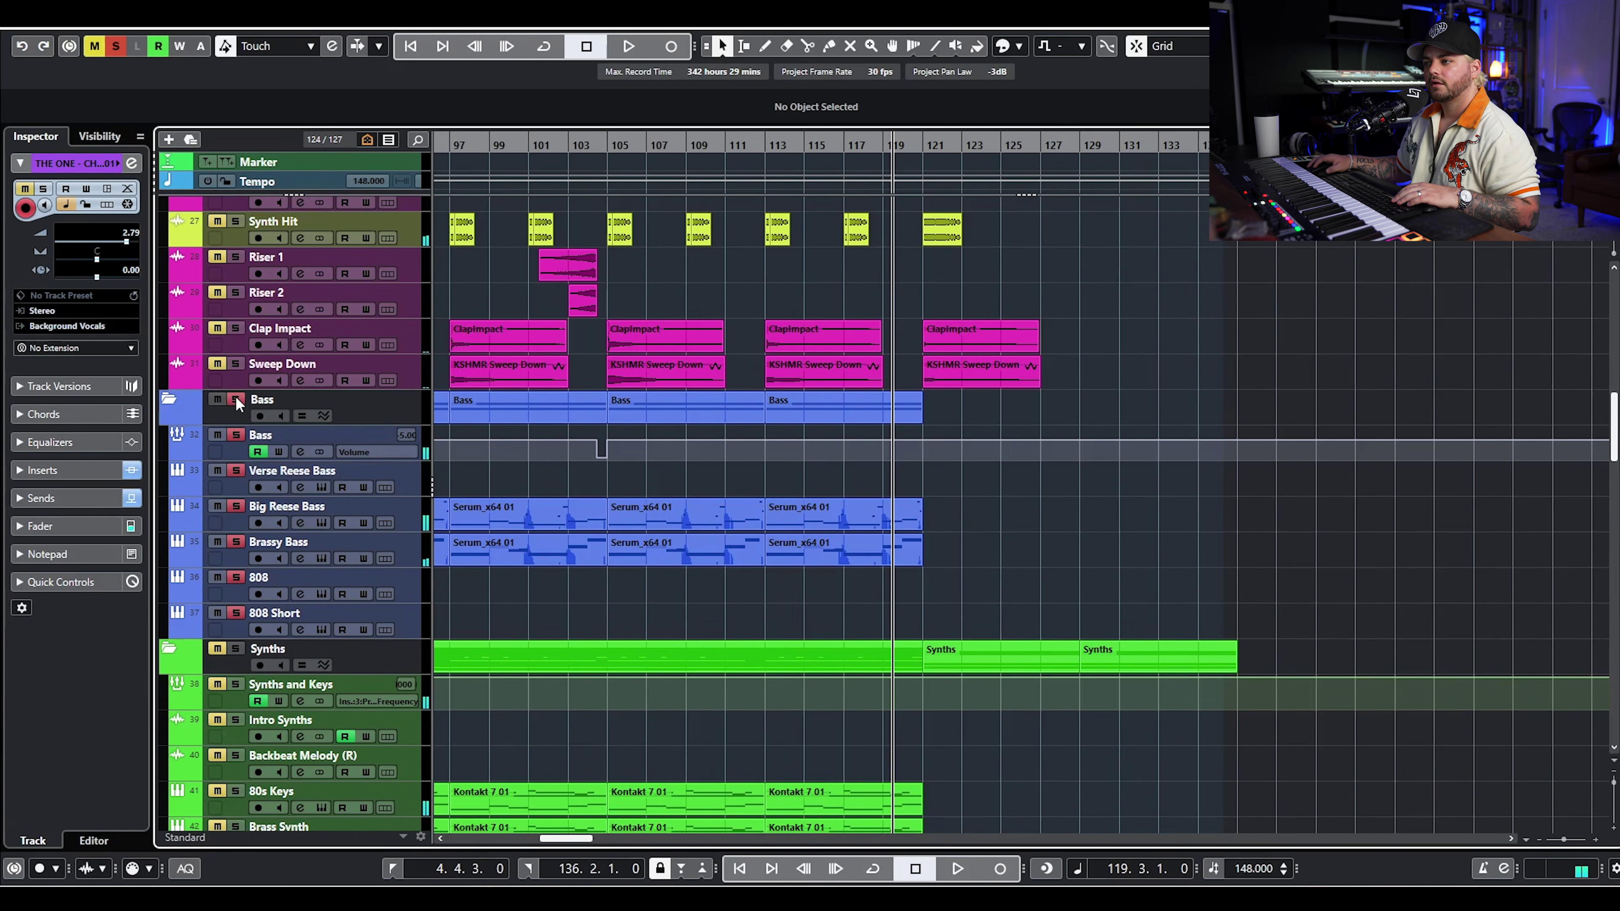
scroll(1181, 574, "down", 3)
left_click(235, 272)
- Audition the full mix from bar 119 into the outro while examining the synth, FX, bass and vocal tracks
key("space")
scroll(1077, 345, "down", 20)
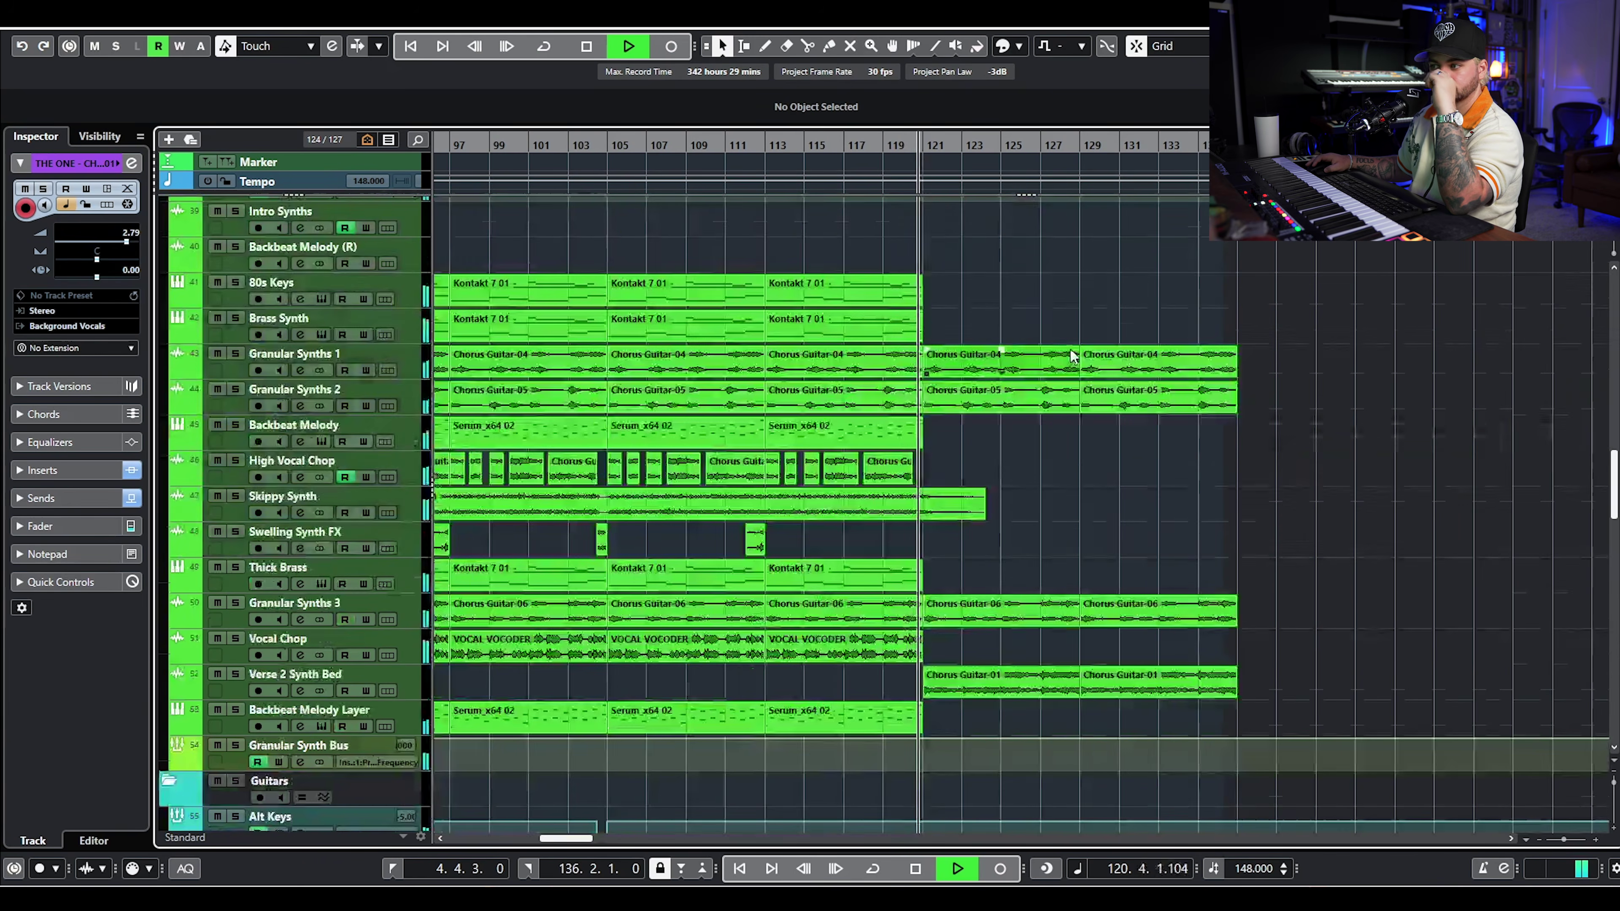
scroll(1077, 348, "up", 15)
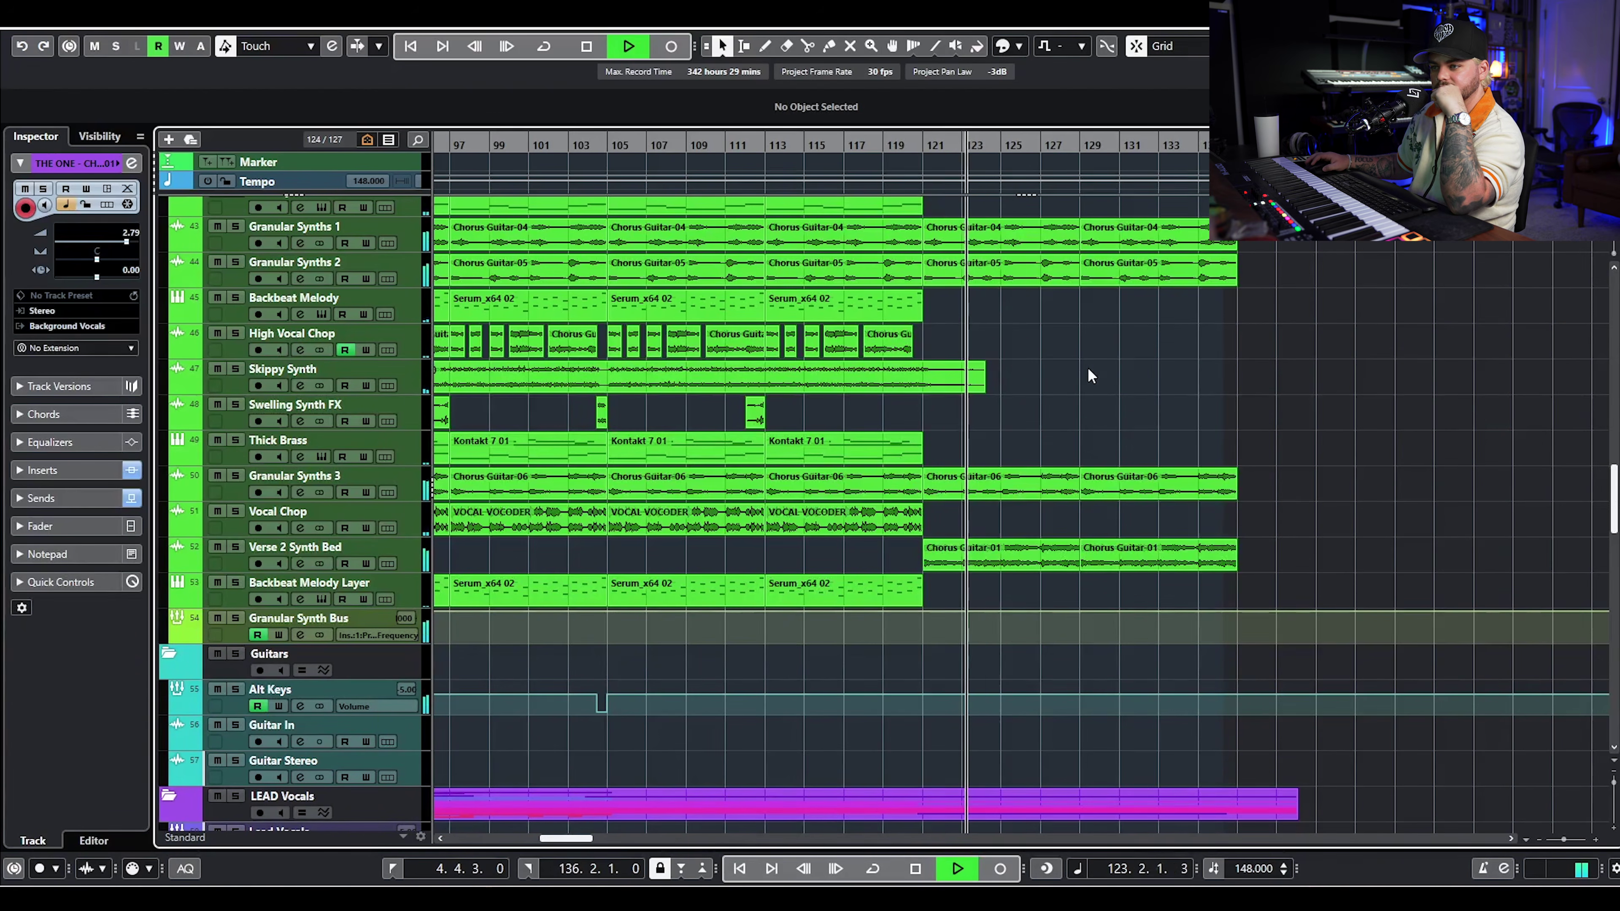
scroll(1119, 377, "up", 12)
scroll(1149, 393, "up", 3)
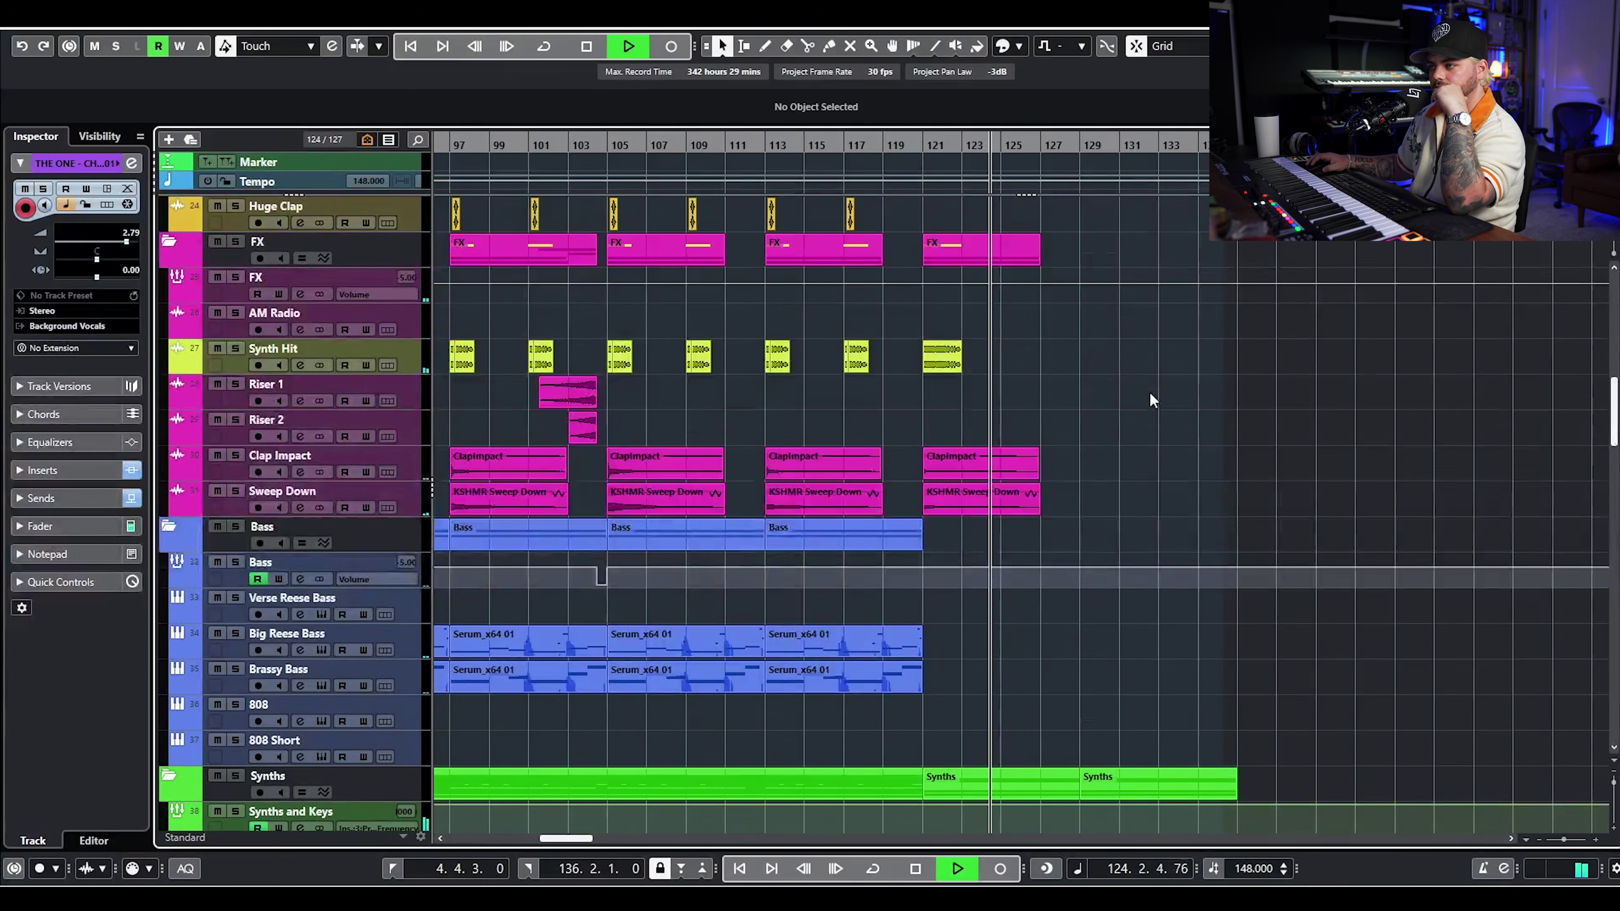
scroll(1157, 402, "down", 20)
scroll(1159, 396, "down", 15)
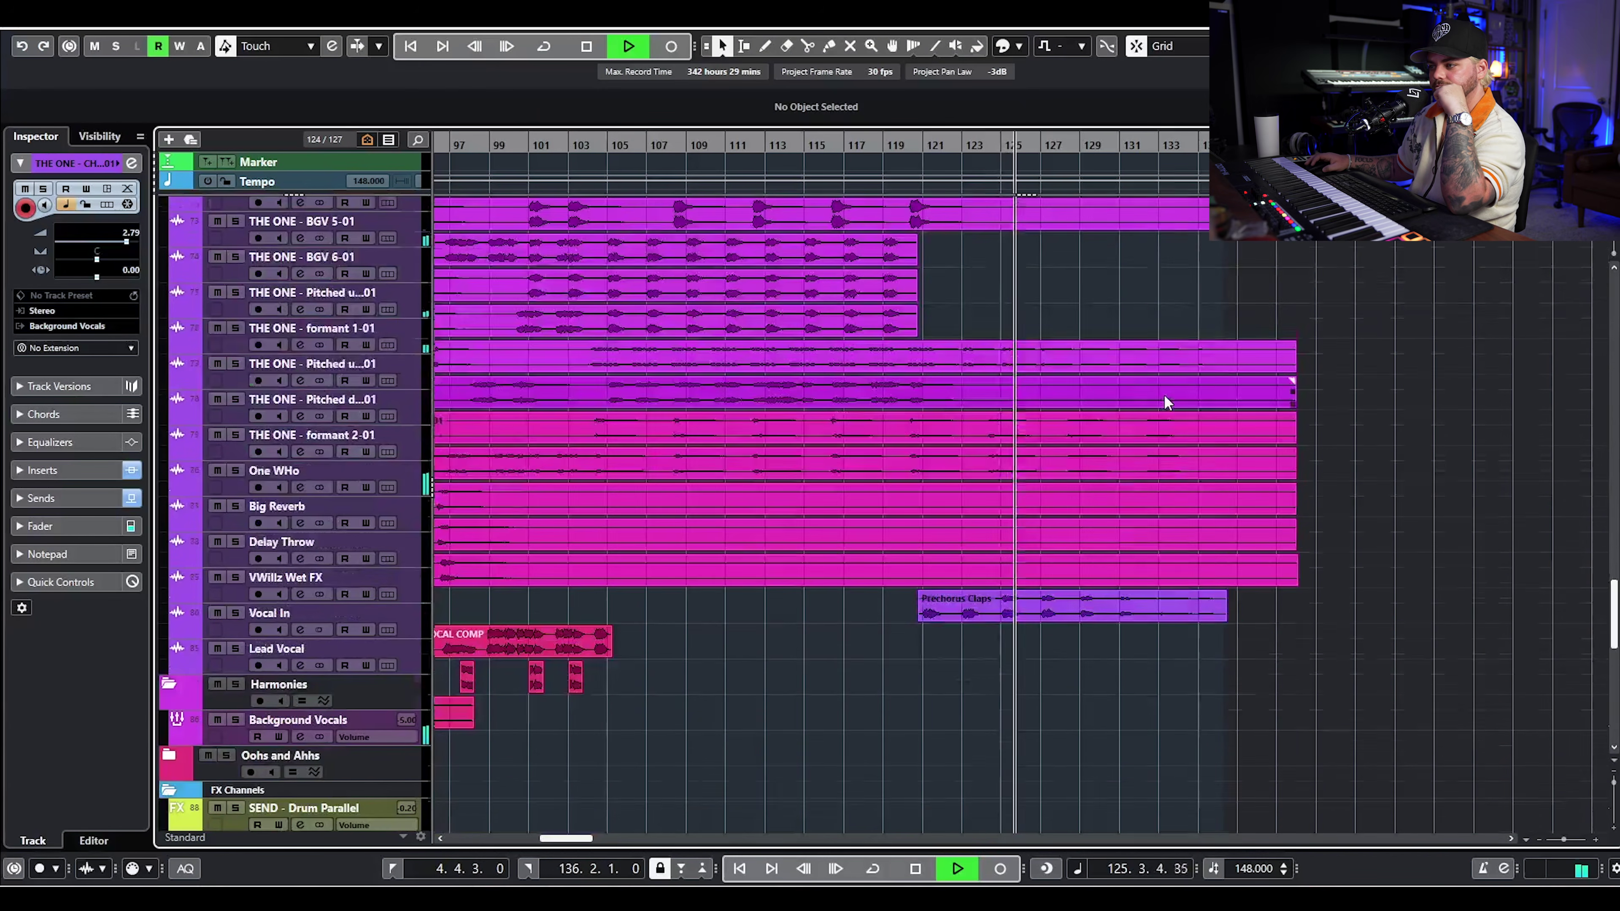
- Solo the One WHo track during outro playback, stop playback, and clear the solo
left_click(235, 470)
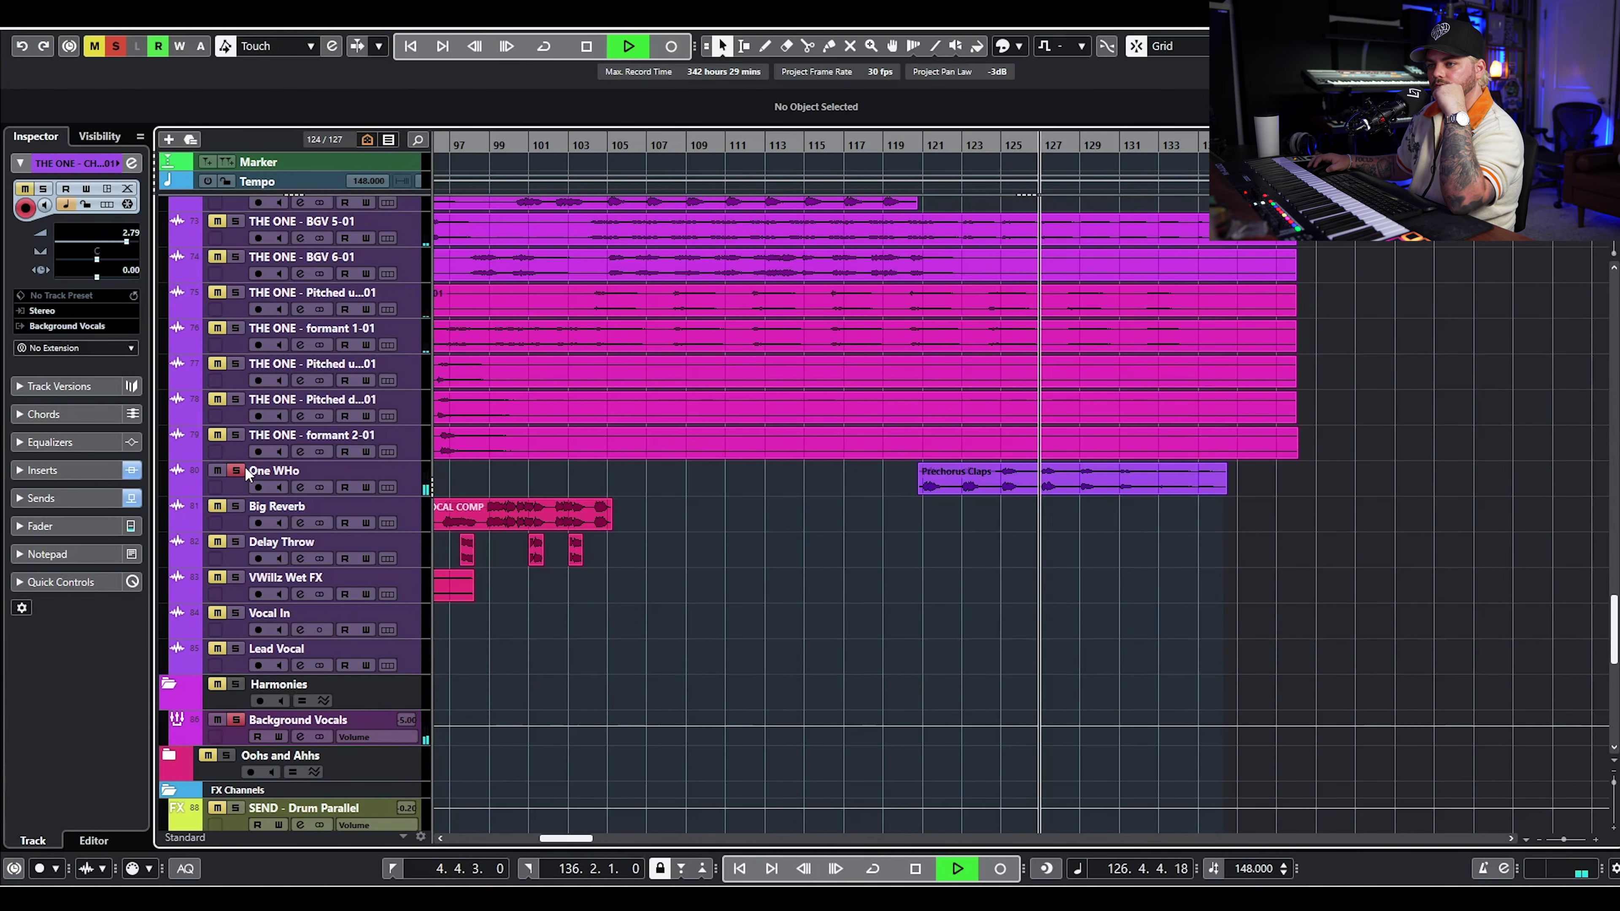
key("space")
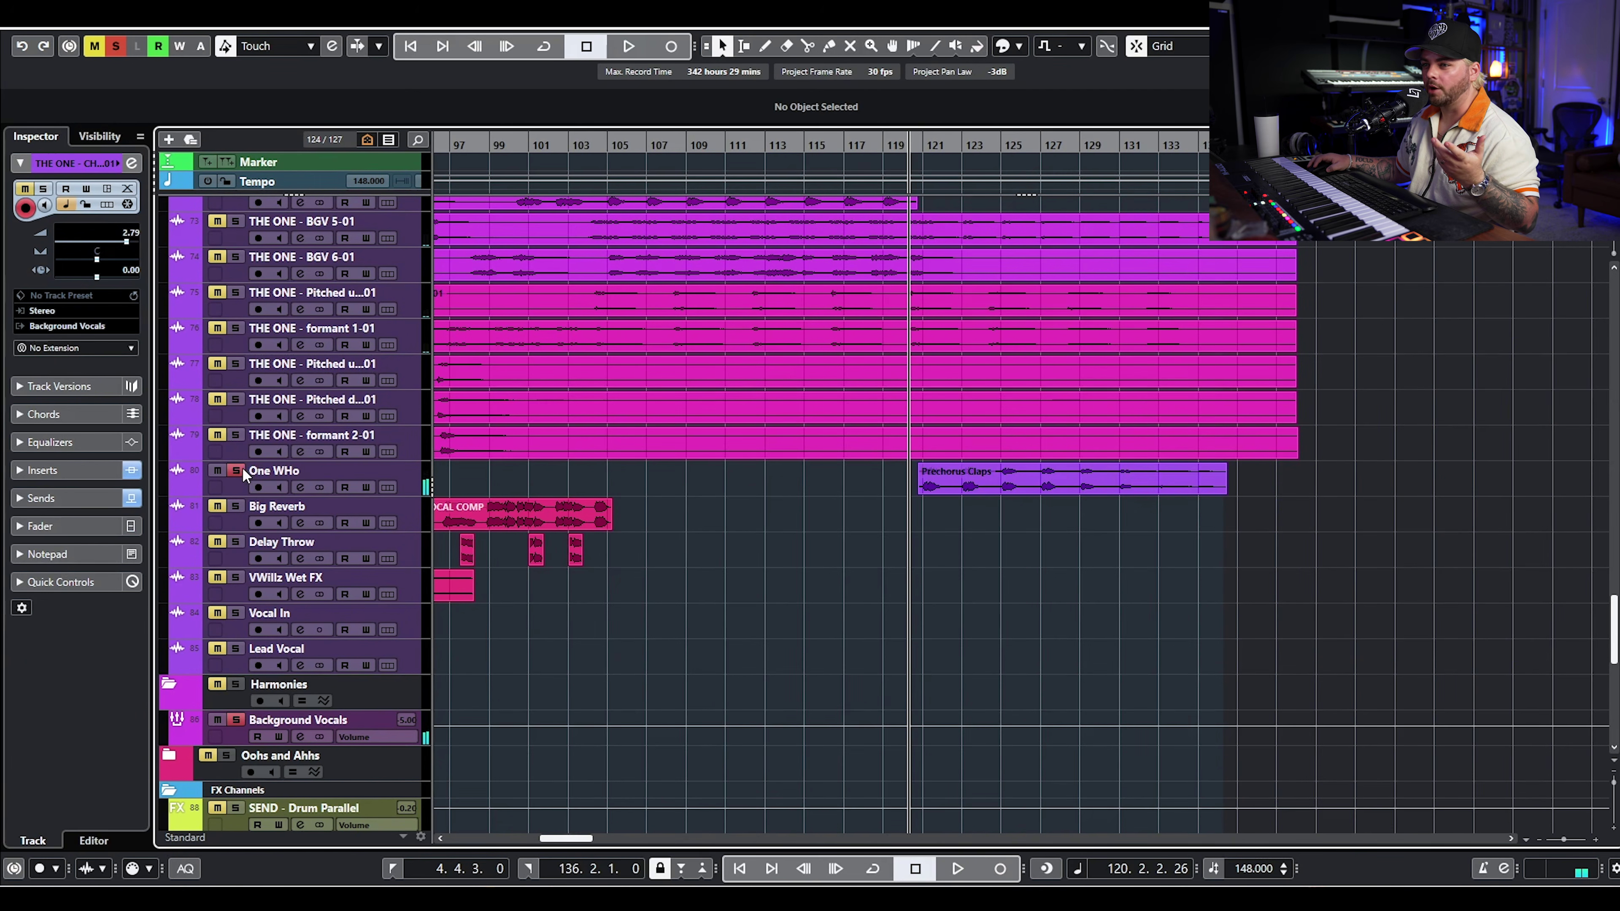
left_click(236, 470)
- Return to the intro at bar 5, solo the Intro Synths track, and open its channel settings
scroll(903, 350, "up", 20)
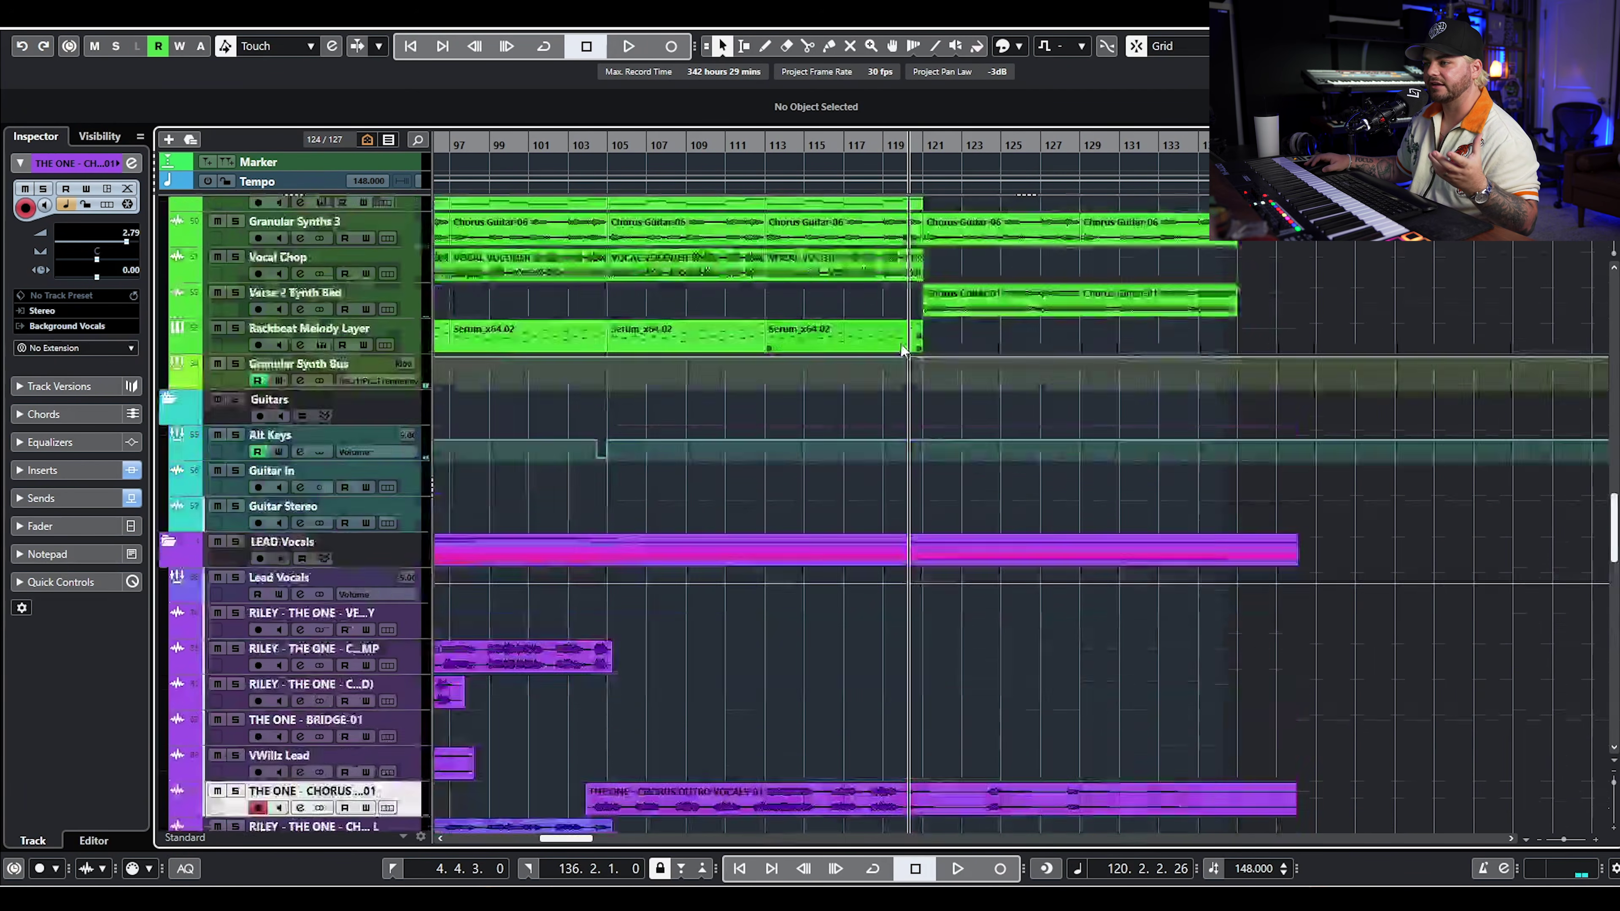
scroll(902, 350, "up", 15)
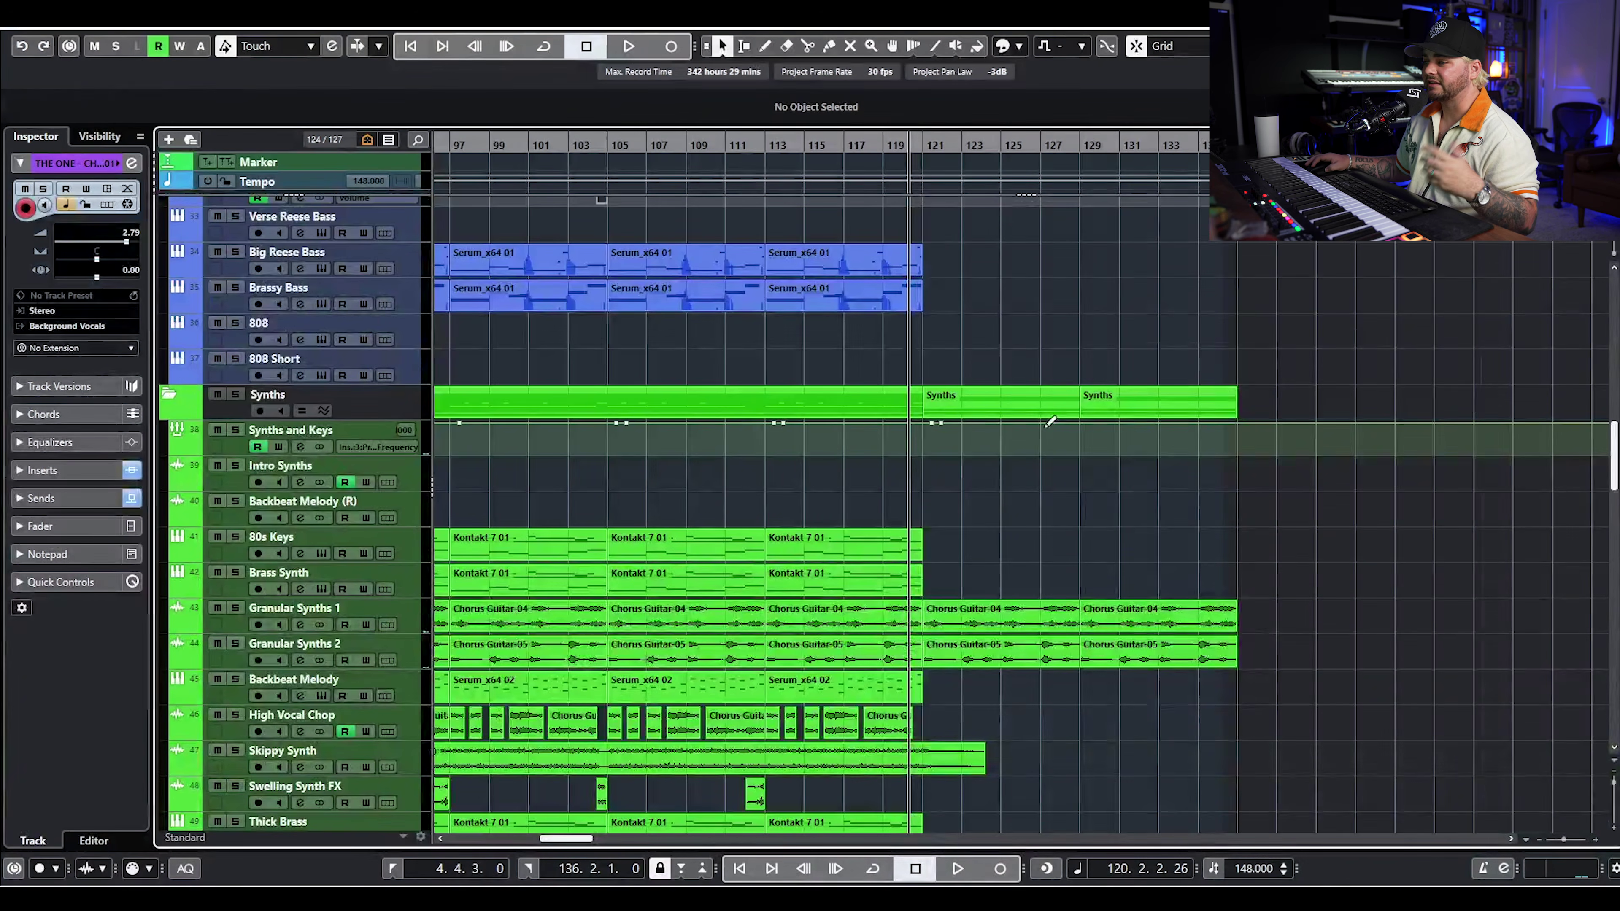
scroll(1058, 500, "down", 3, "ctrl")
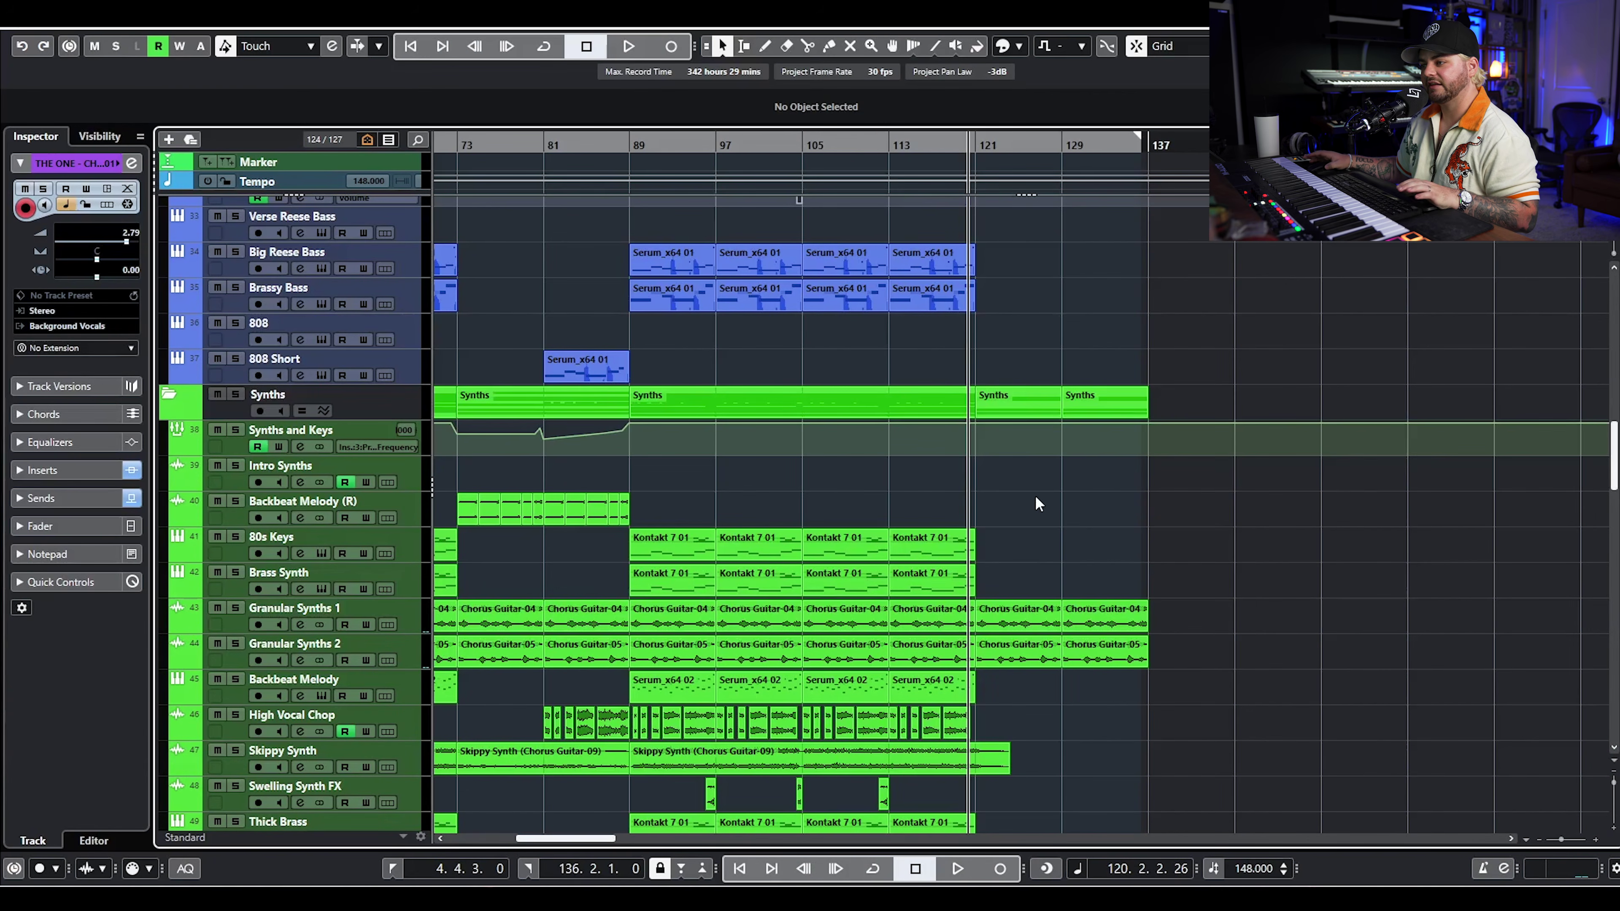
key("Home")
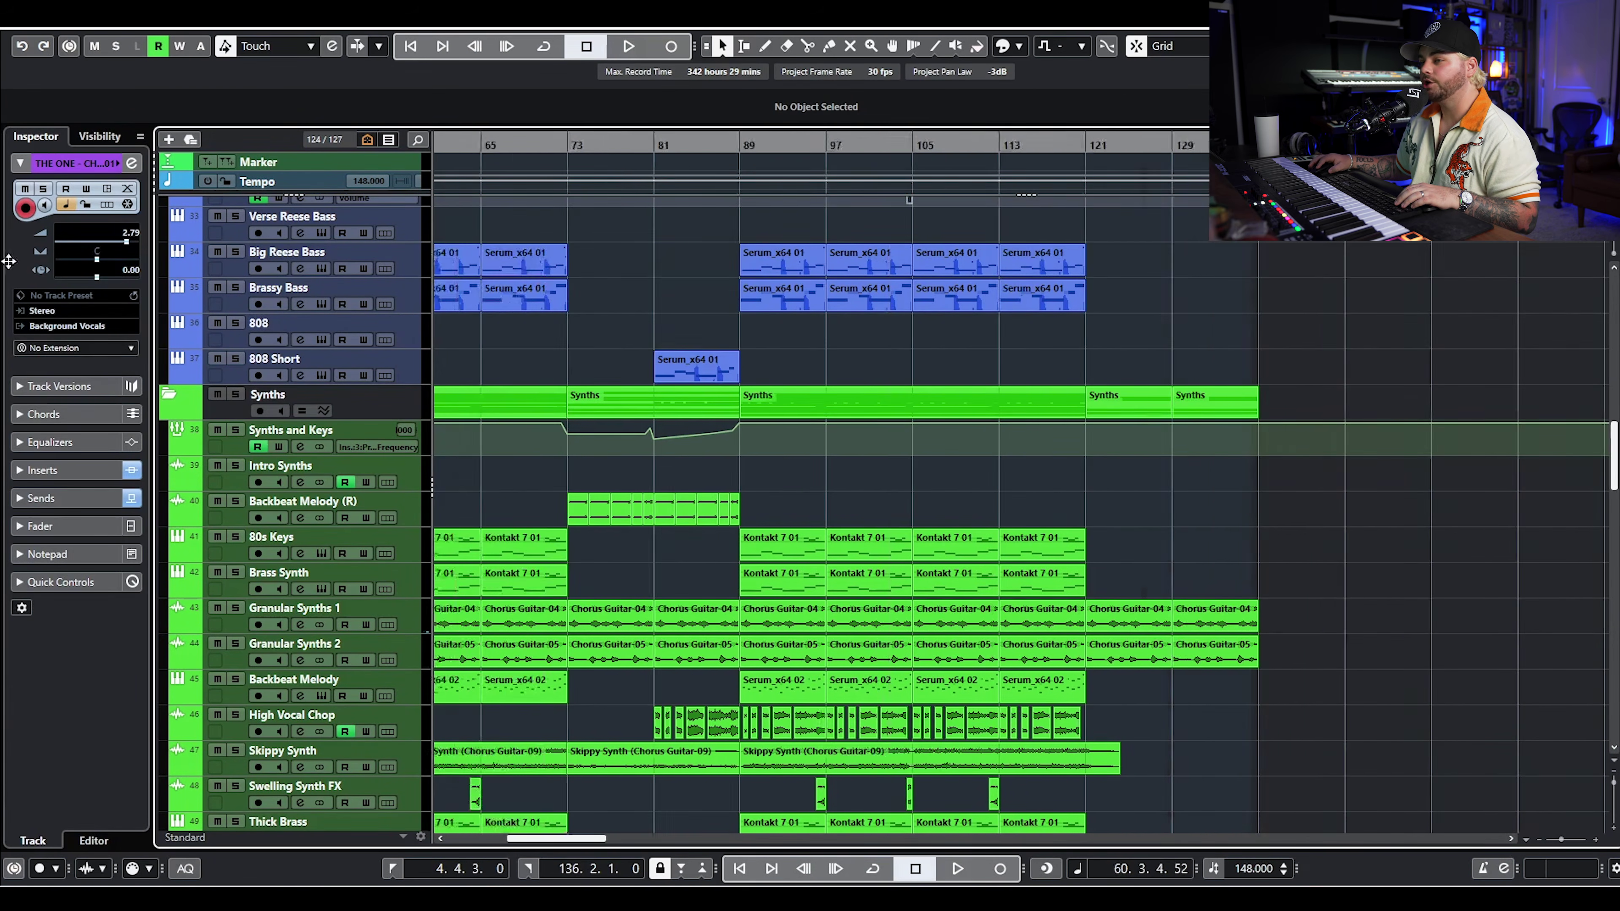
scroll(594, 373, "up", 5)
scroll(594, 382, "up", 2)
left_click(583, 144)
left_click(237, 465)
left_click(300, 482)
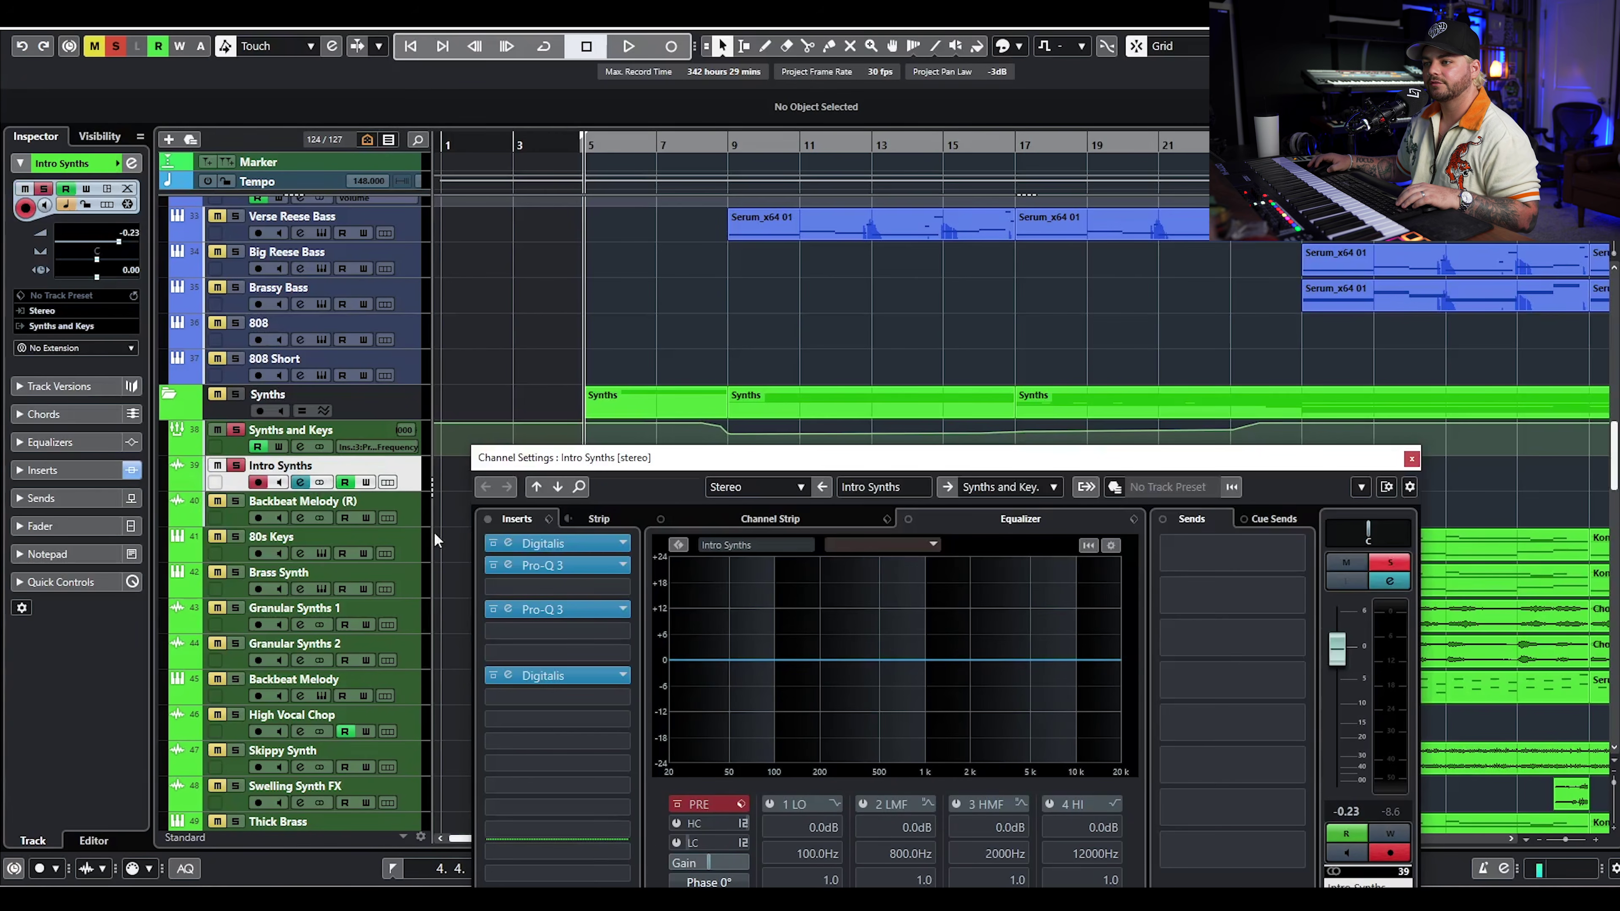
- Audition the soloed Intro Synths from bar 5 with their inserts bypassed, and stop playback
left_click_drag(596, 463, 573, 552)
key("space")
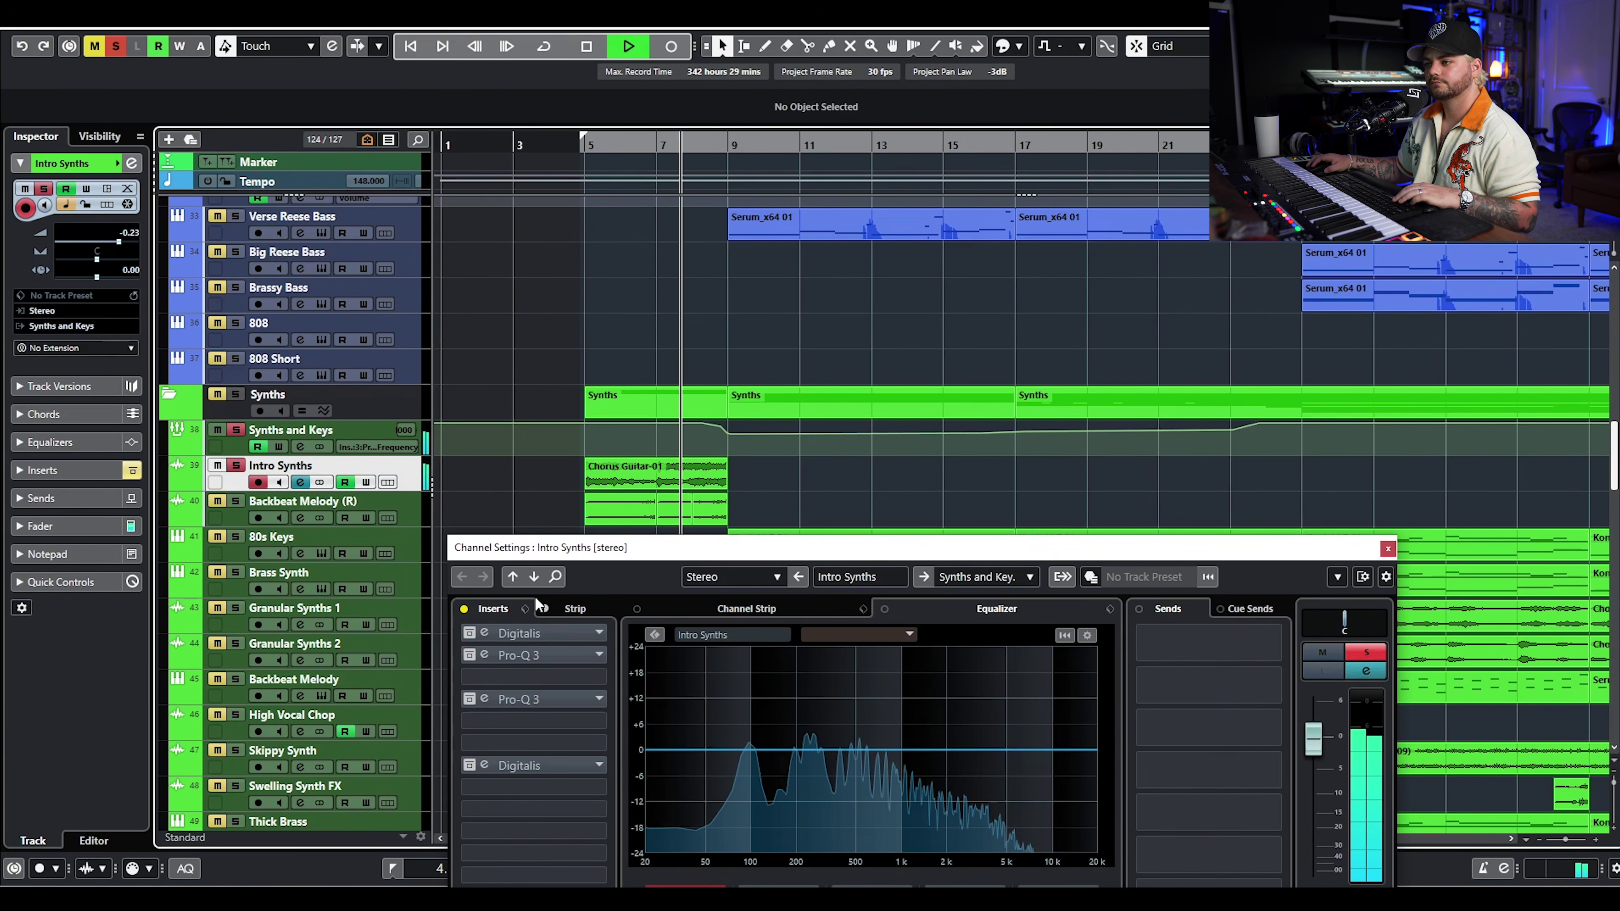
left_click(464, 608)
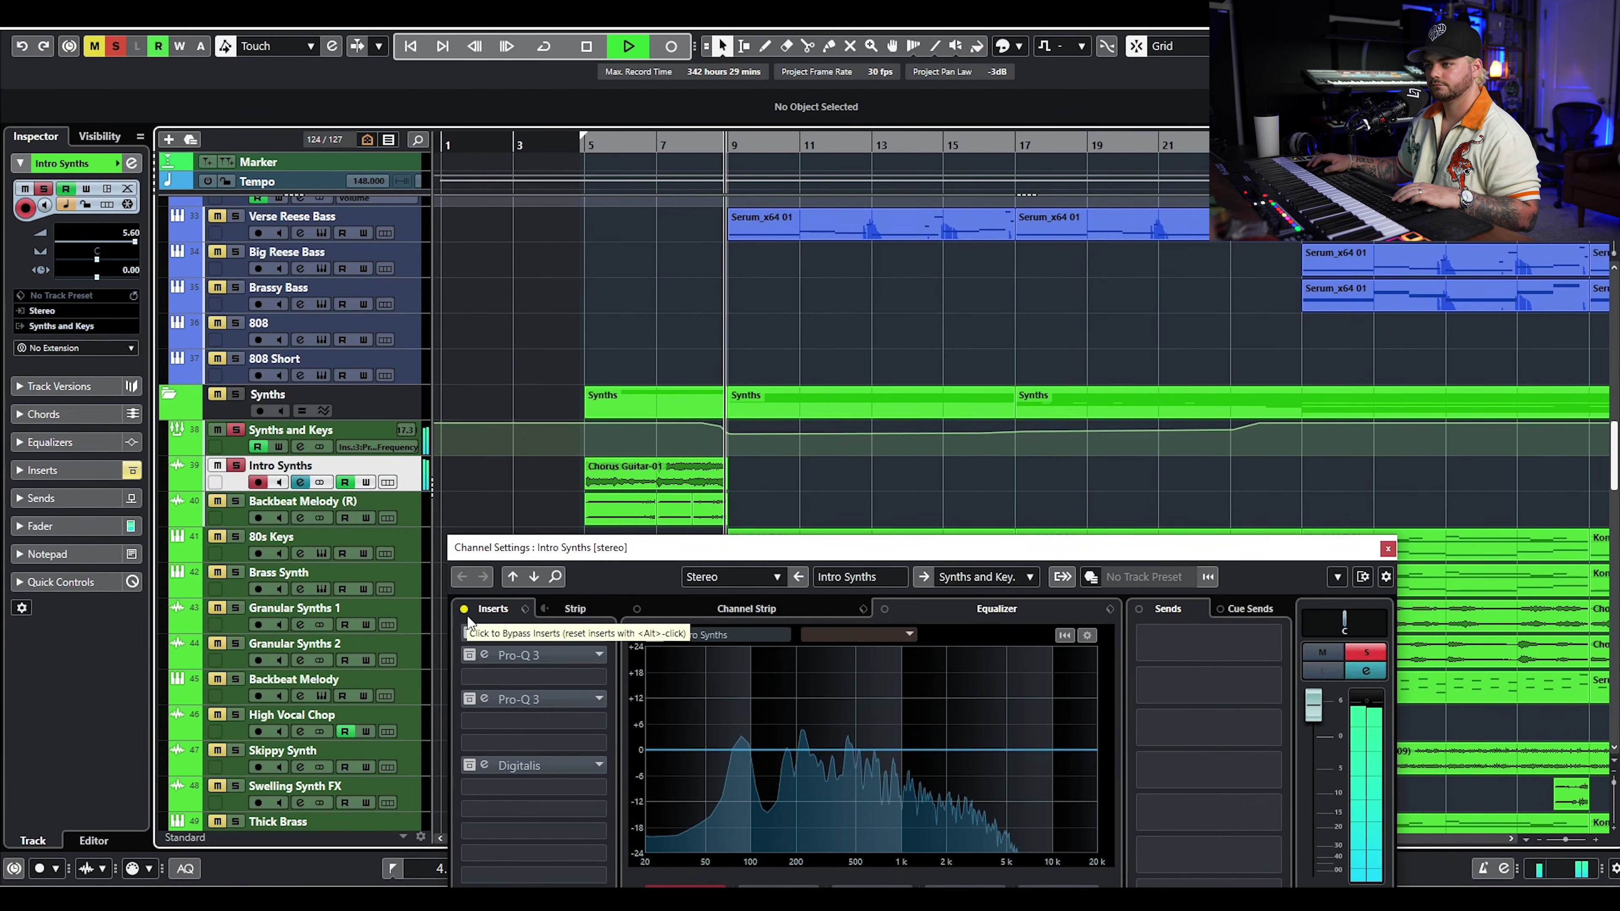
key("space")
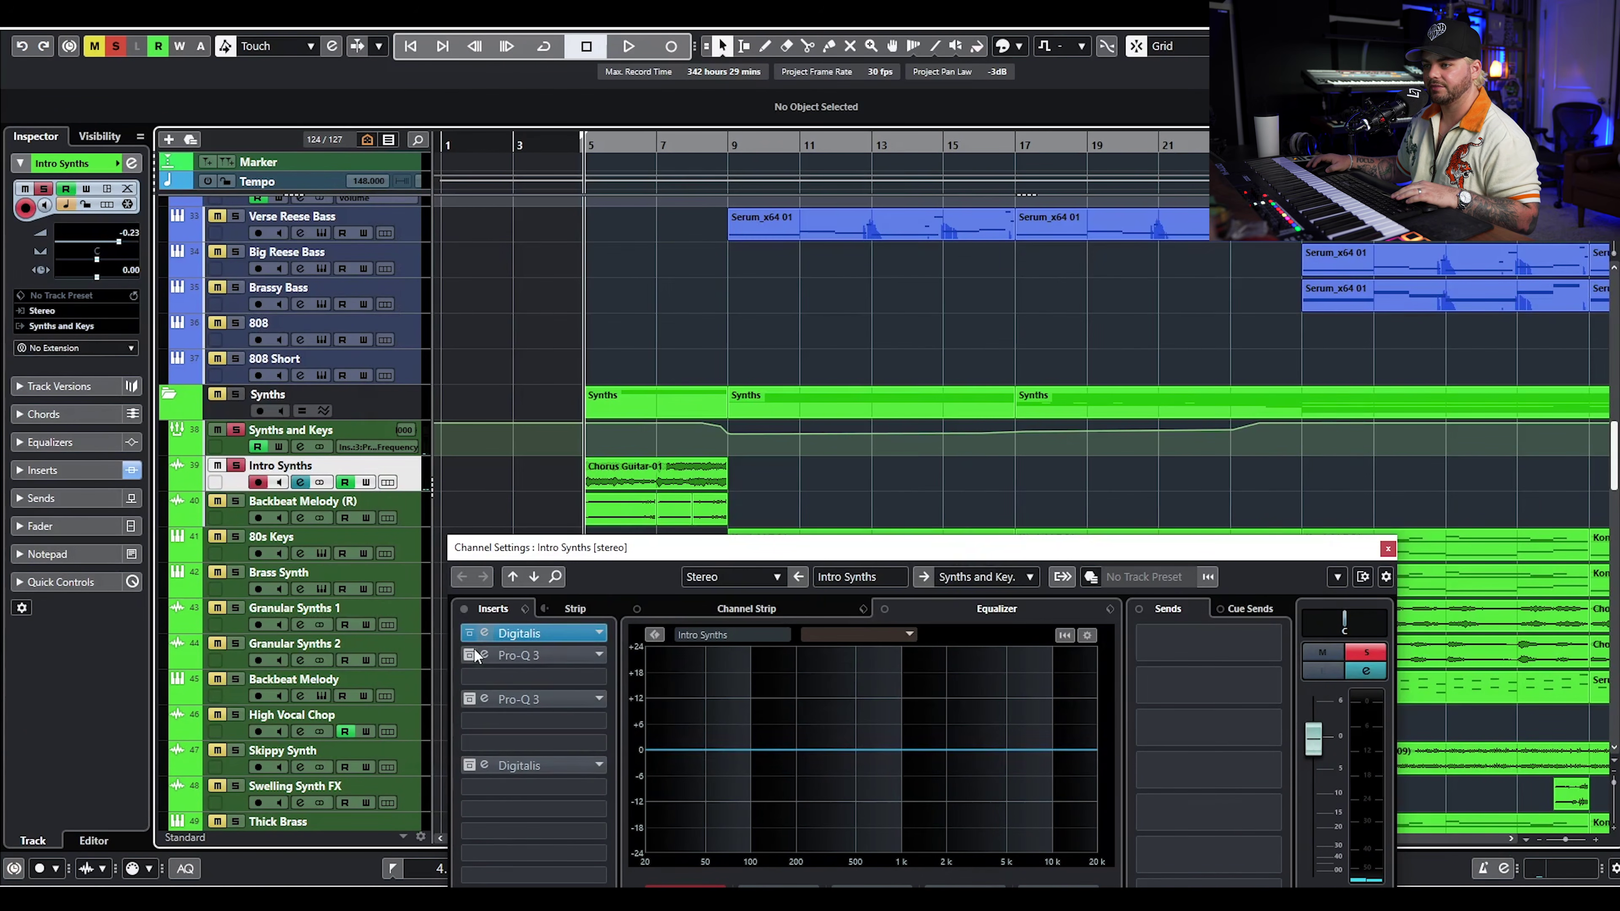
- Reactivate the two Pro-Q 3 inserts on Intro Synths and examine their EQ curves
left_click(475, 656)
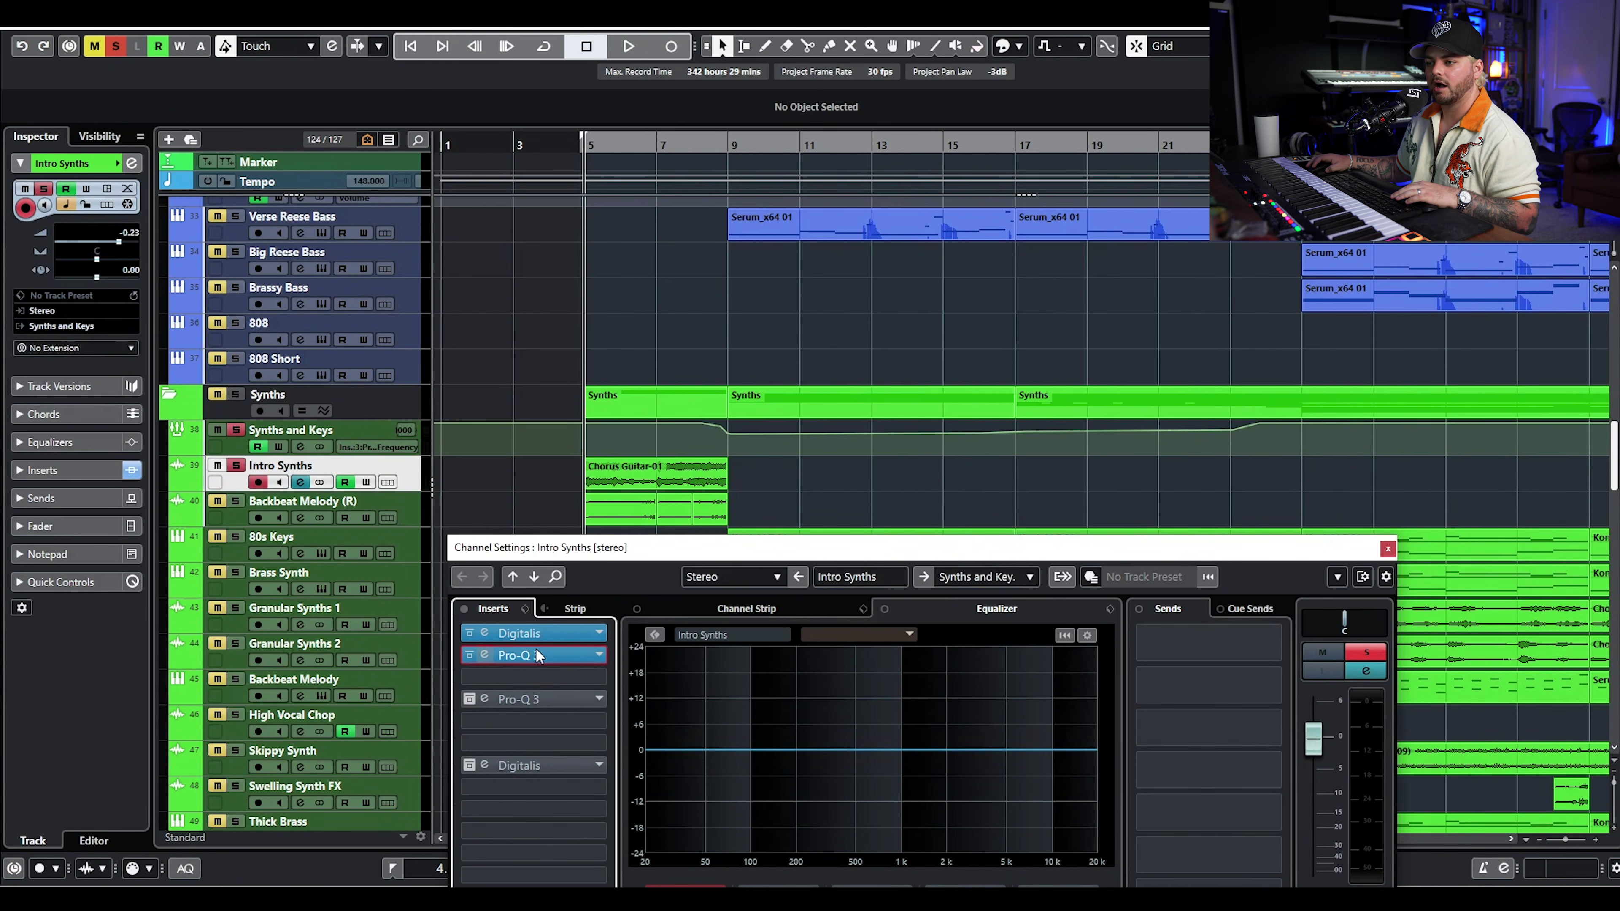
left_click_drag(1618, 171, 772, 179)
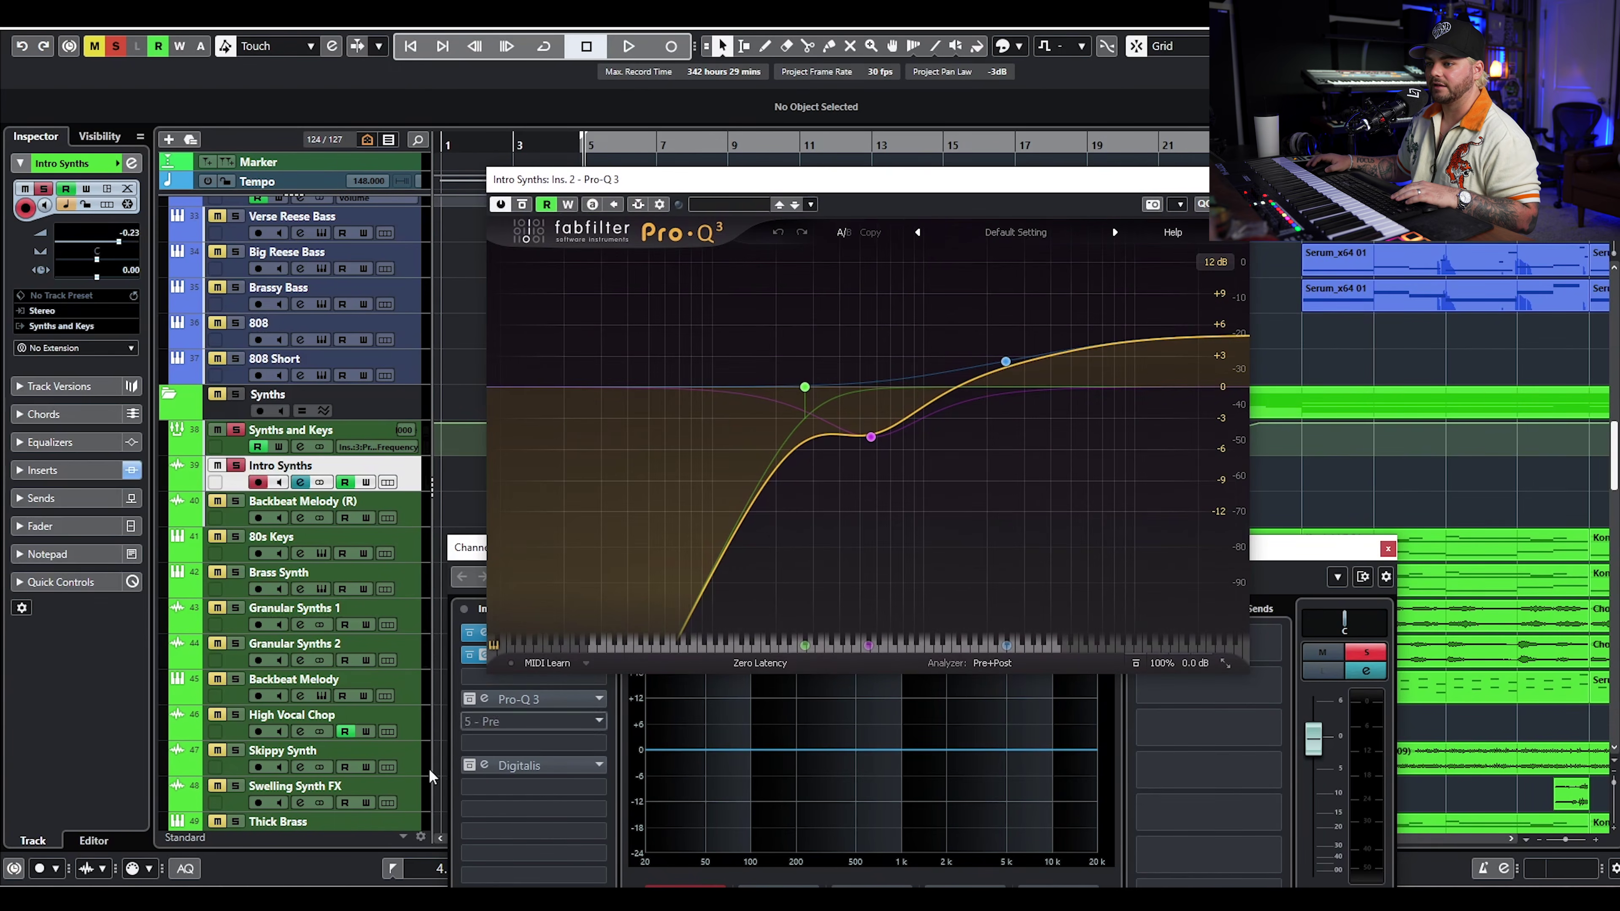
left_click(475, 705)
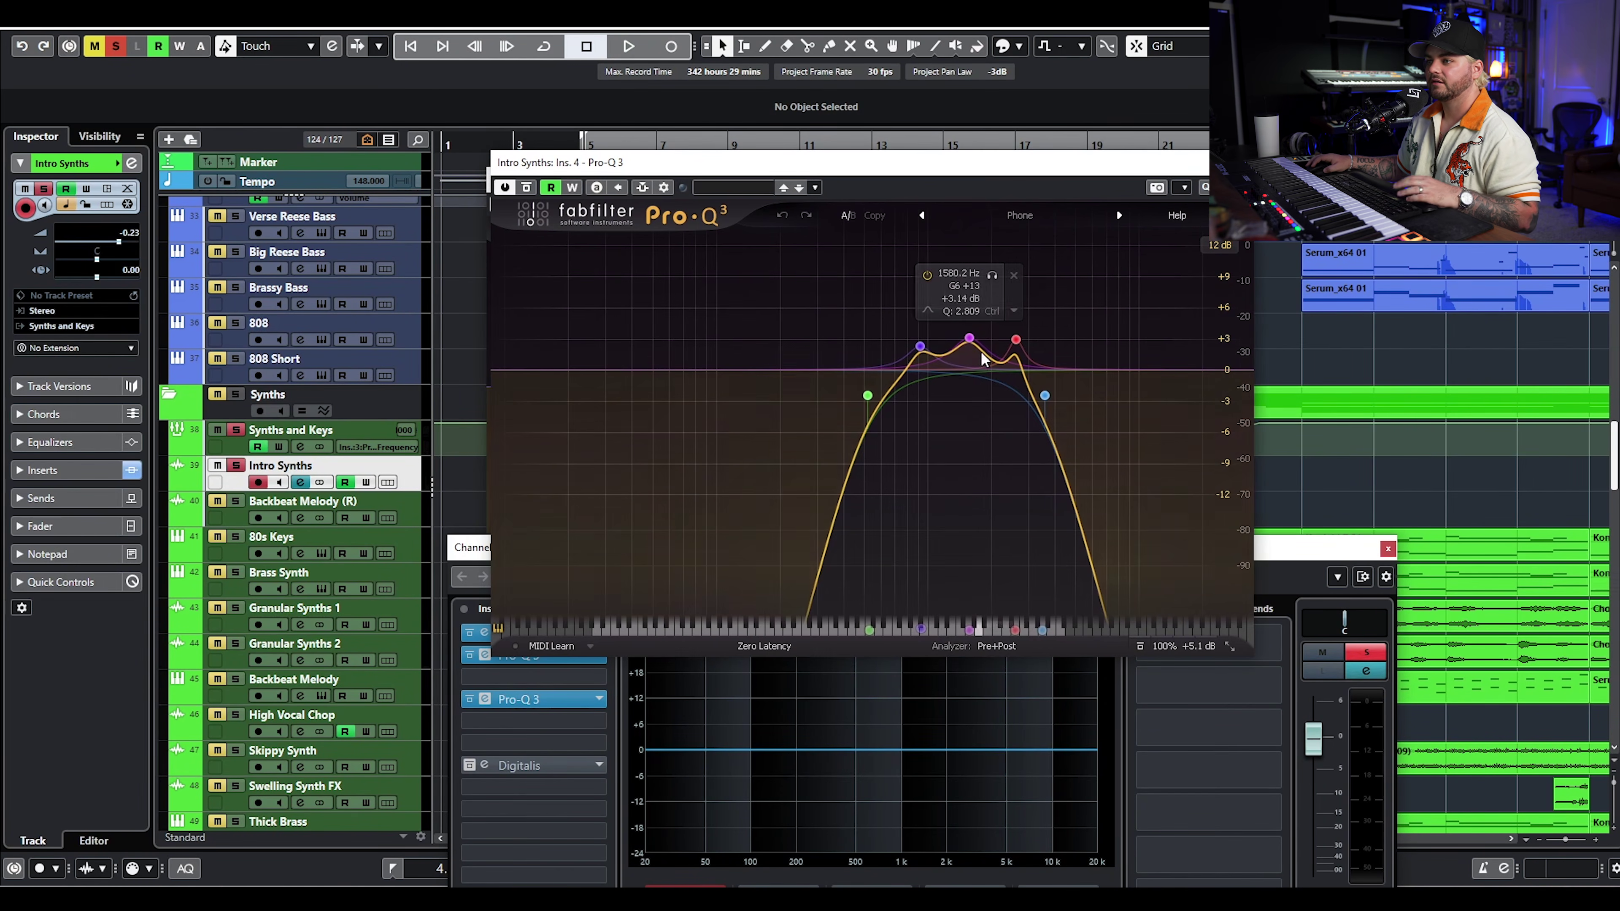
left_click(1113, 225)
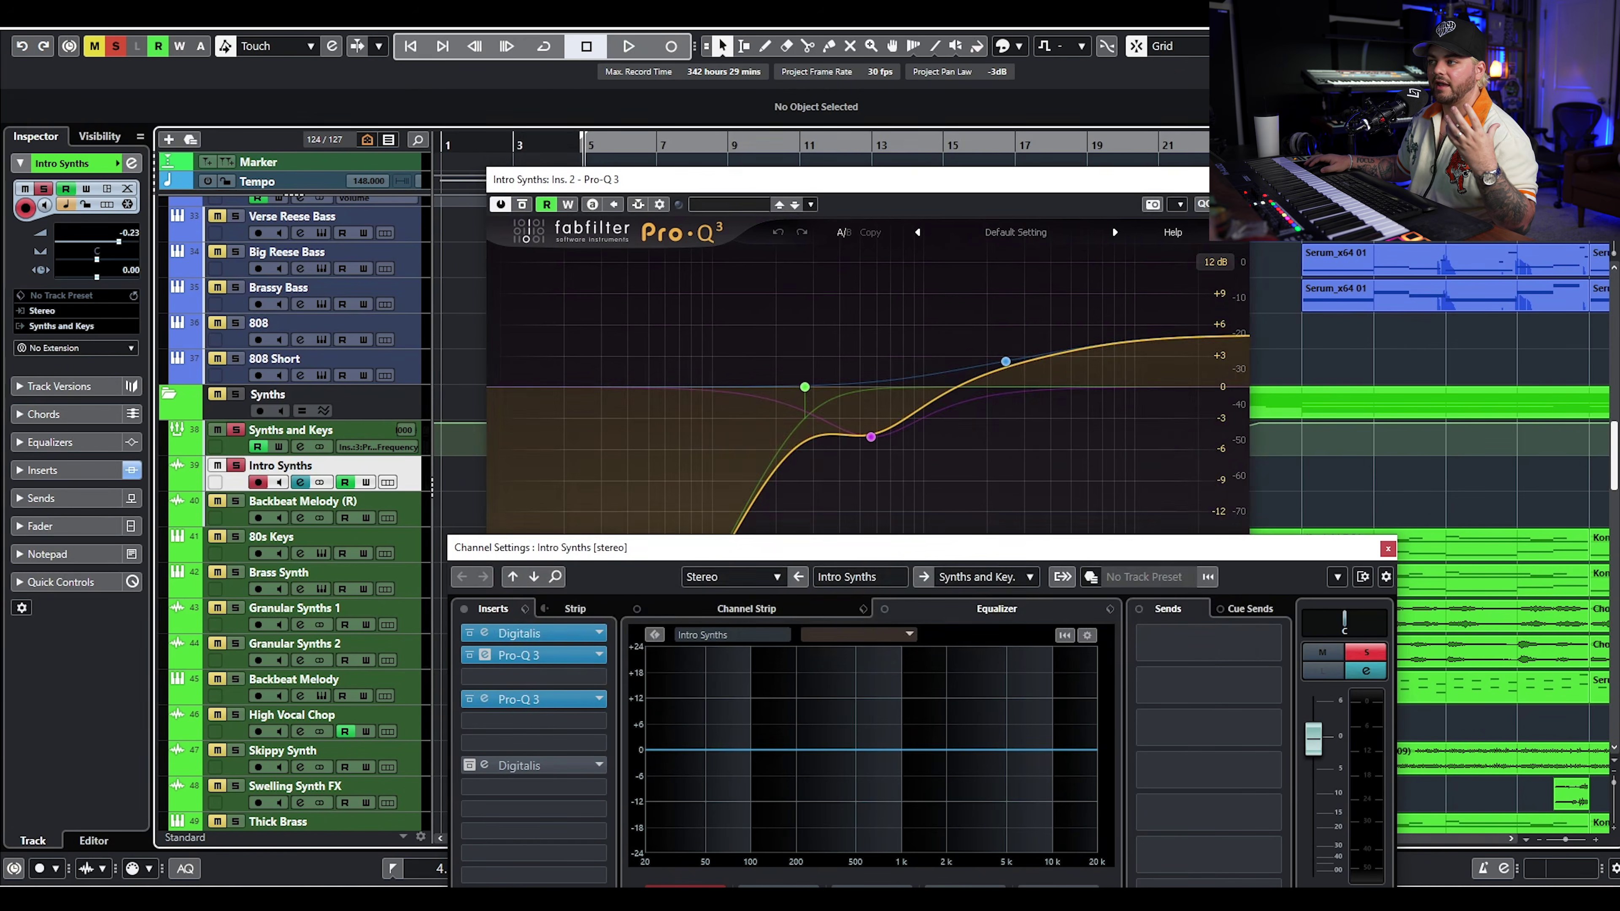
left_click(611, 735)
- Reactivate and examine the last Digitalis insert, close the plugin and channel settings, and audition the processed Intro Synths from bar 5
left_click(469, 766)
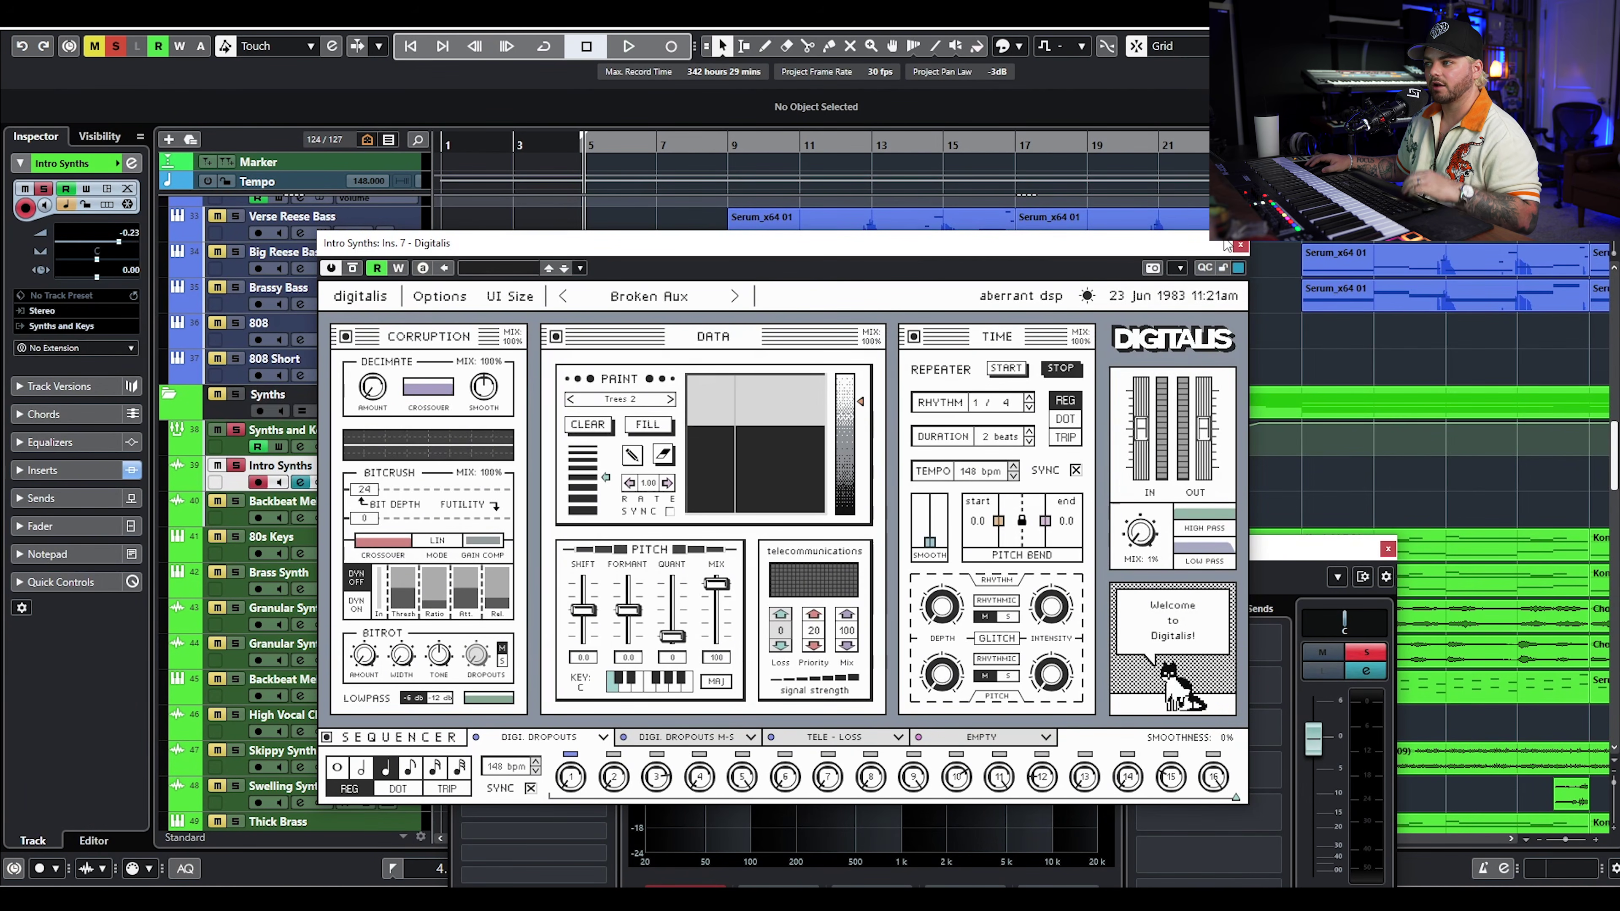
left_click(1240, 245)
left_click(1386, 549)
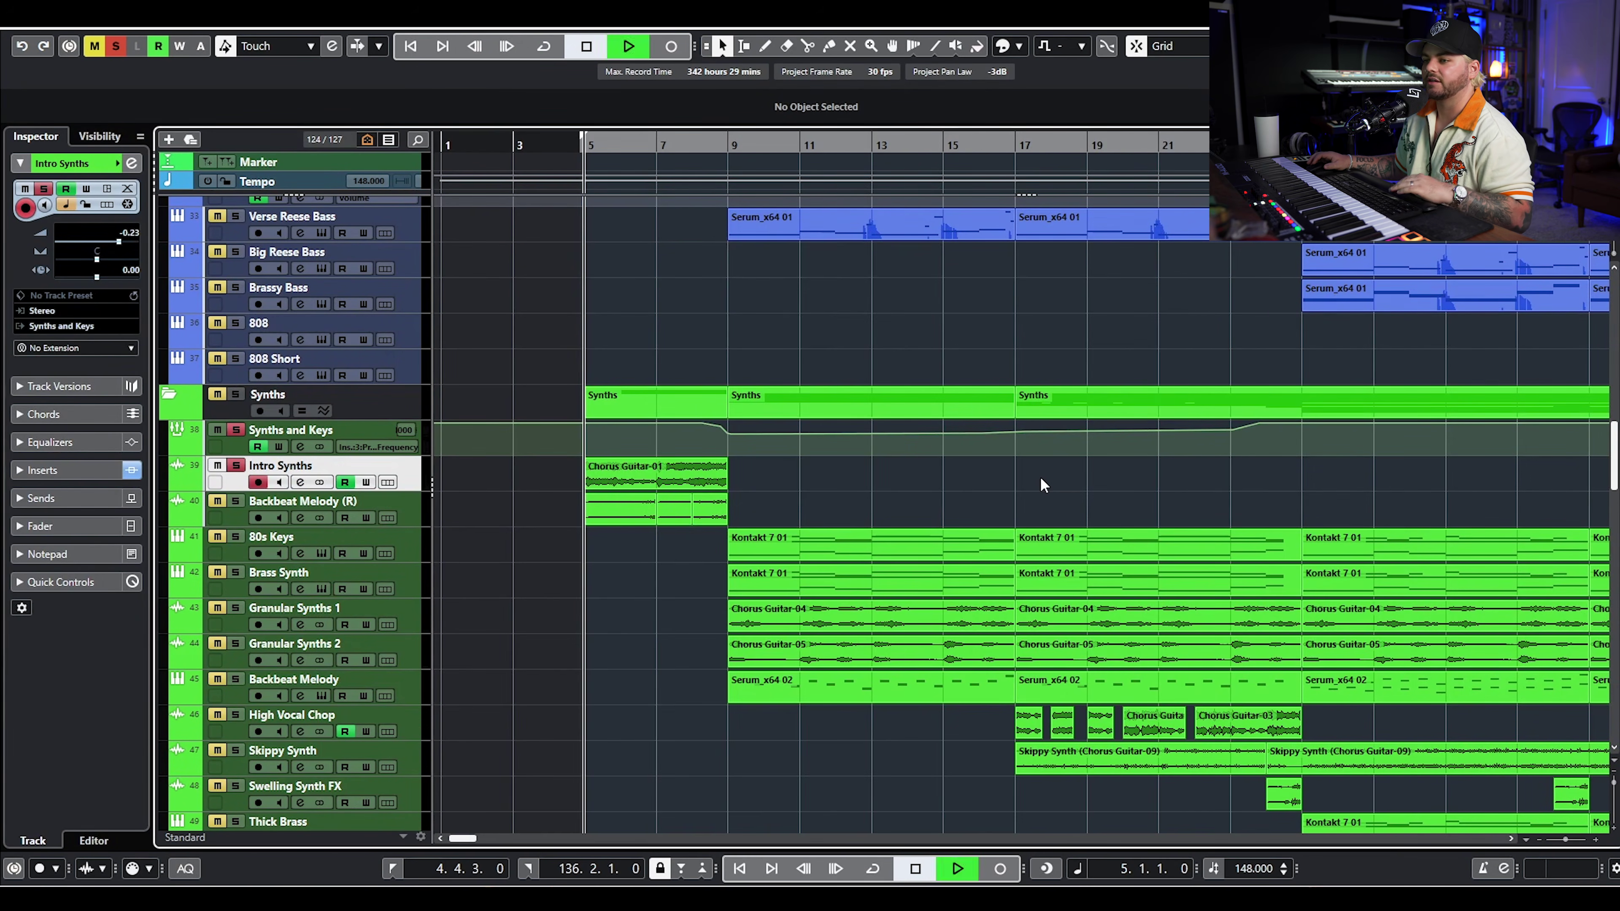
key("space")
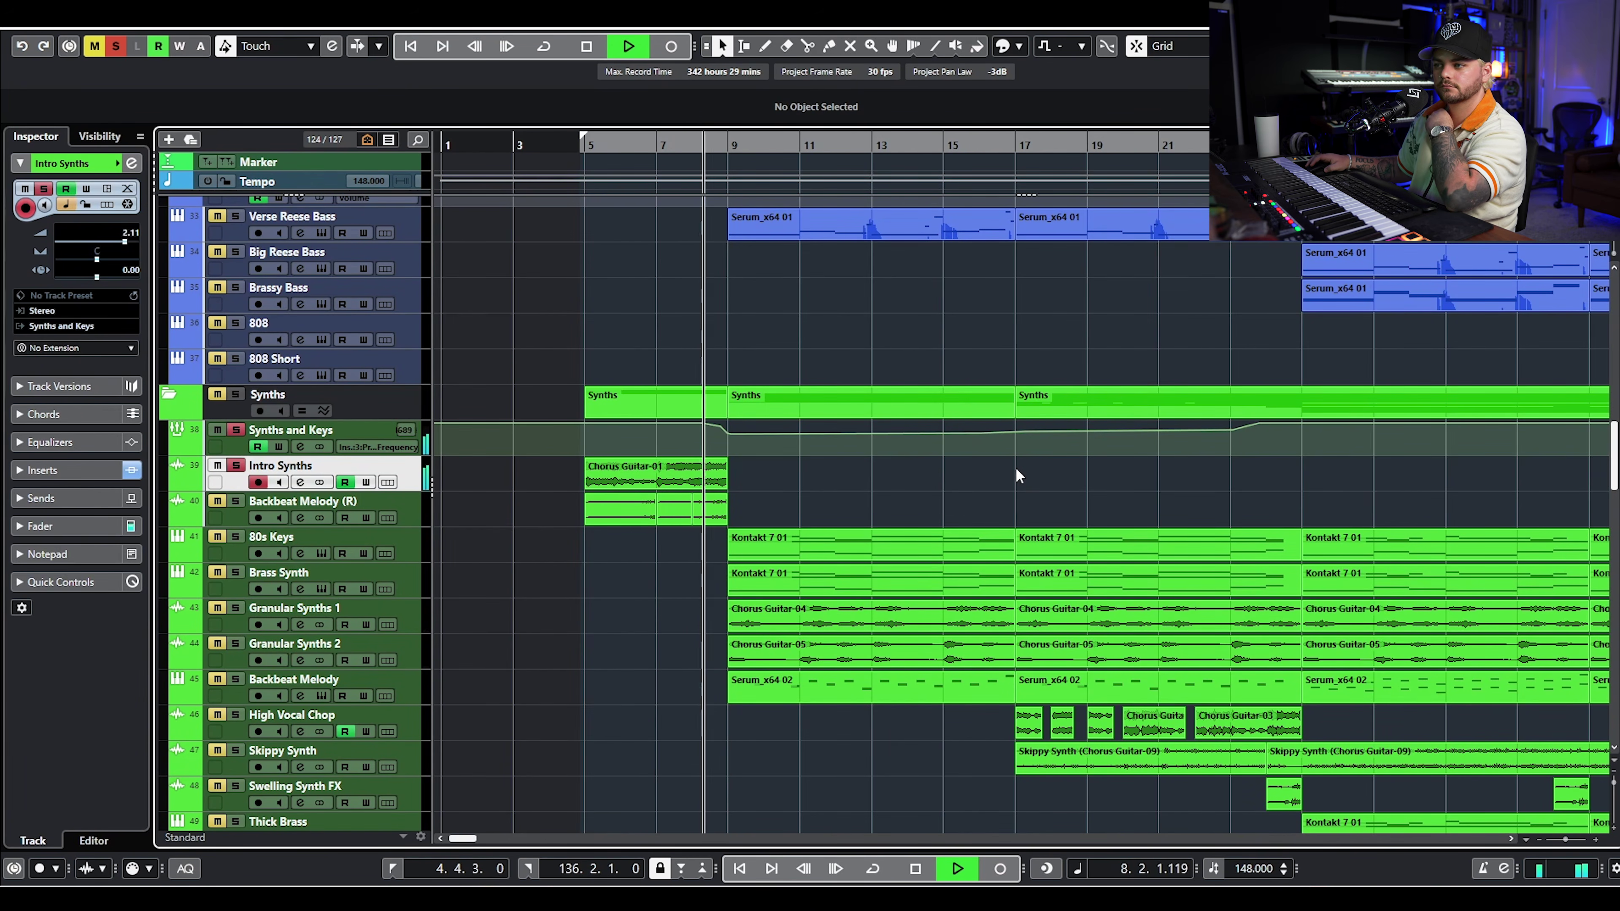
key("space")
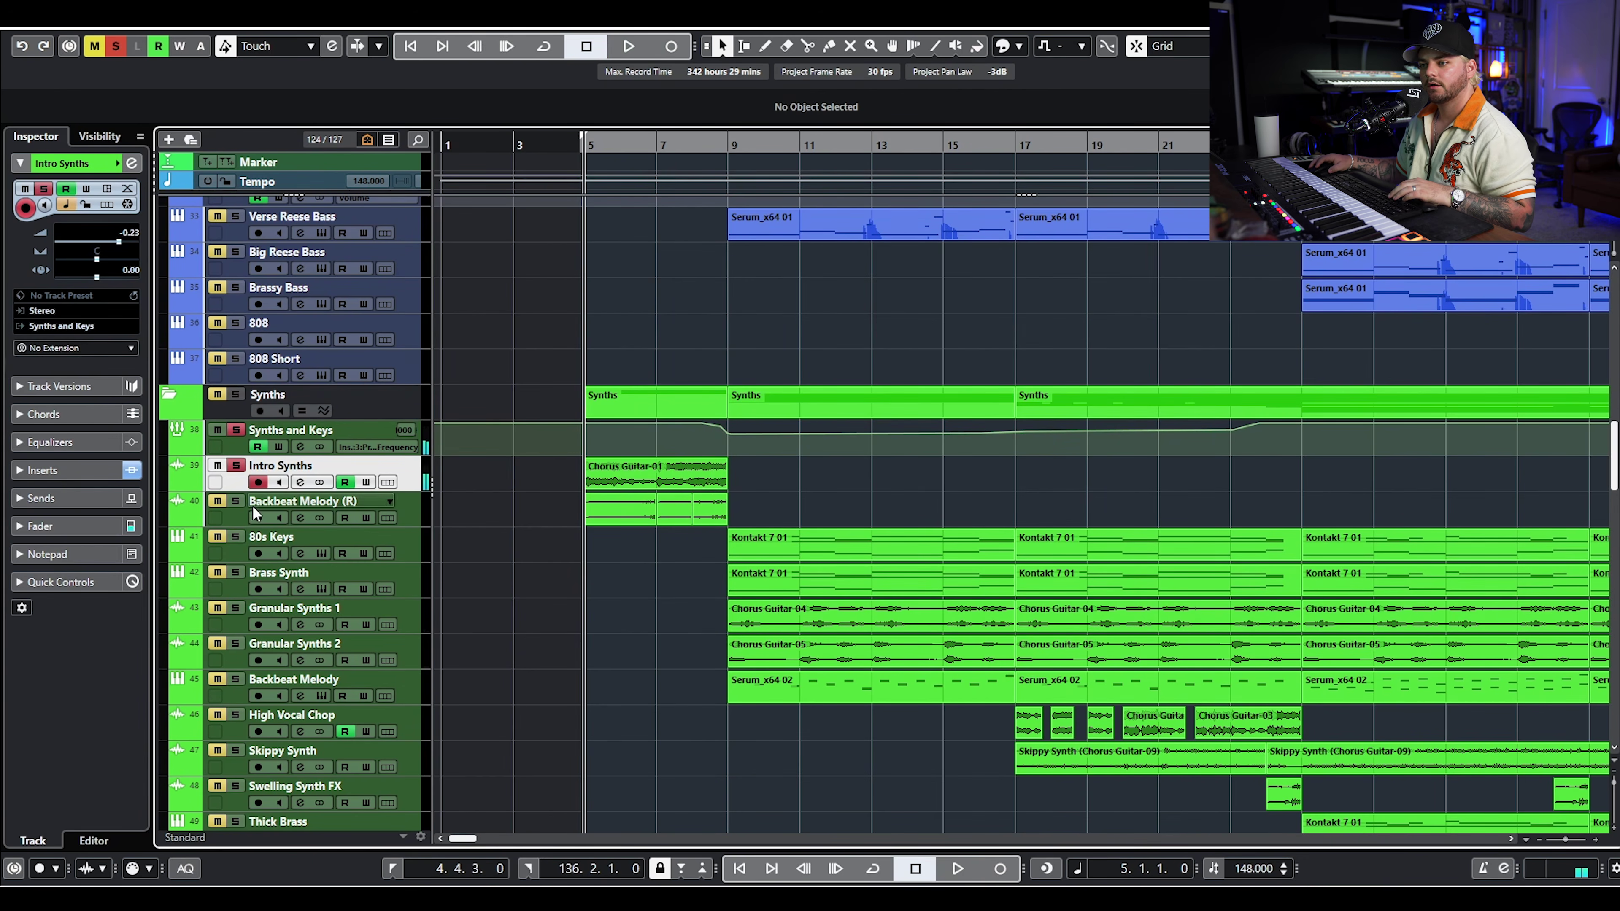
- Open the soloed Backbeat Melody (R) channel settings and audition the track from bar 5 with all inserts bypassed
left_click(300, 518)
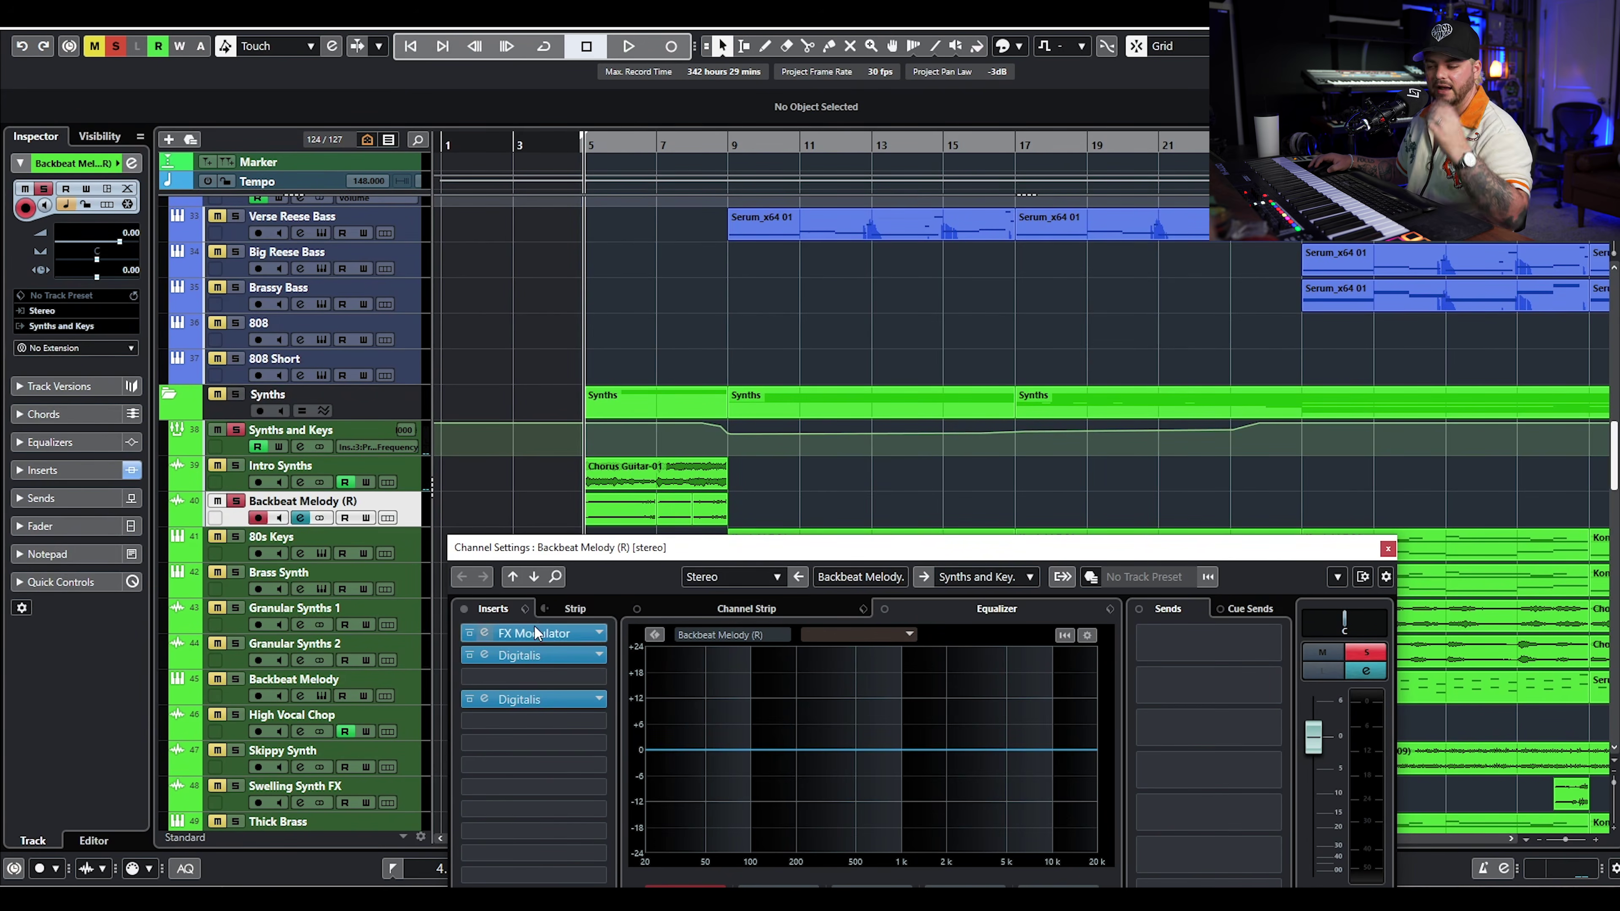
left_click(463, 609)
key("space")
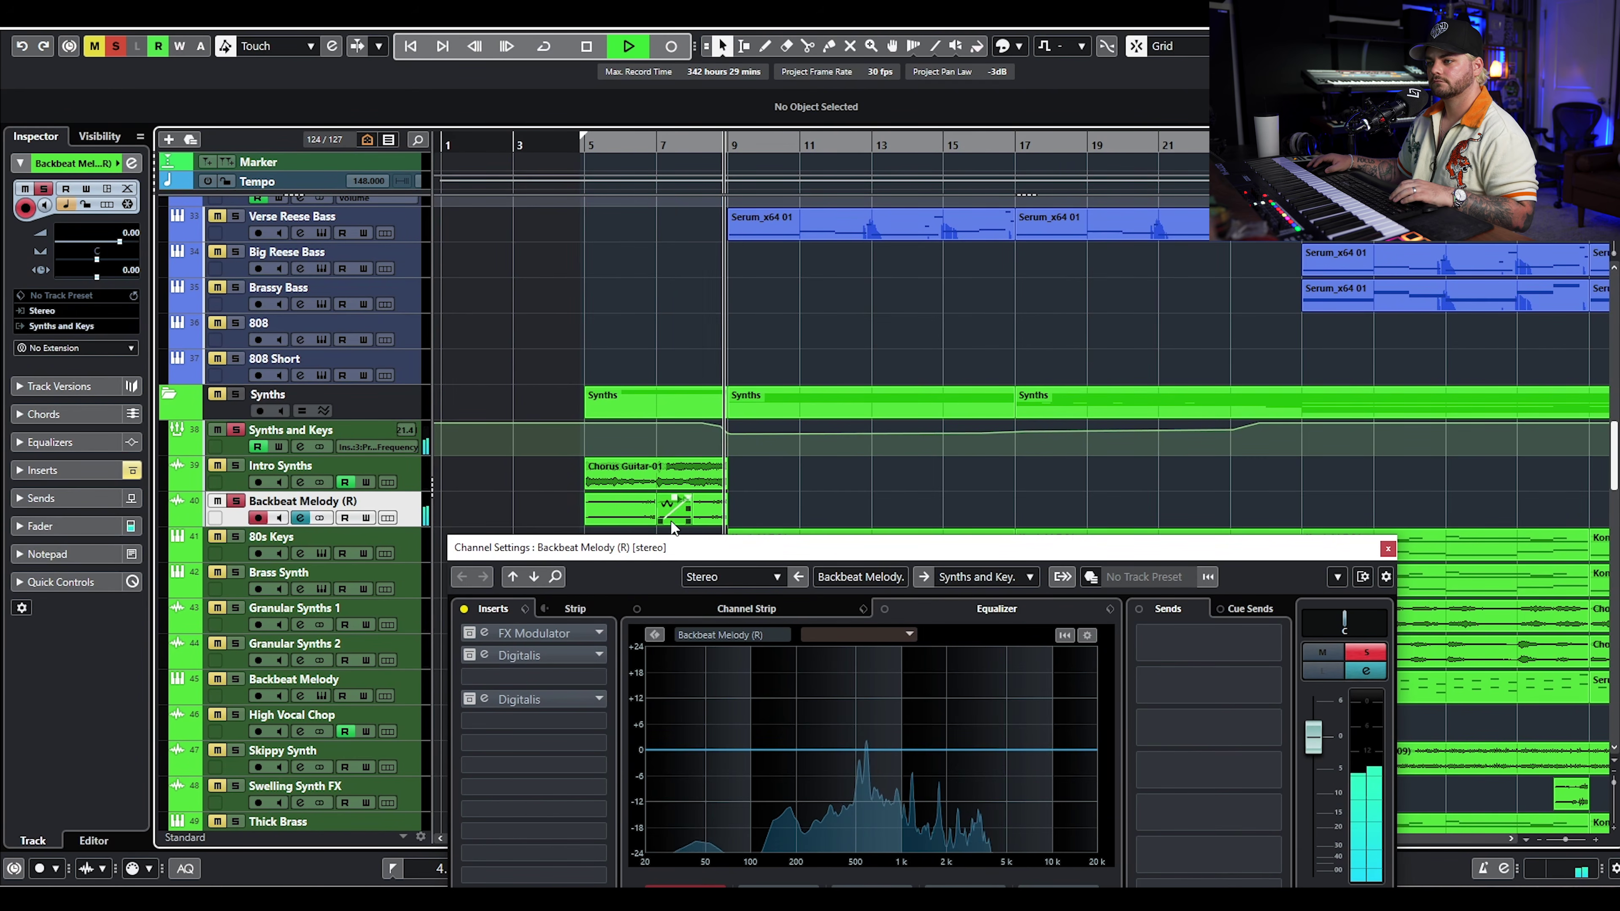
key("space")
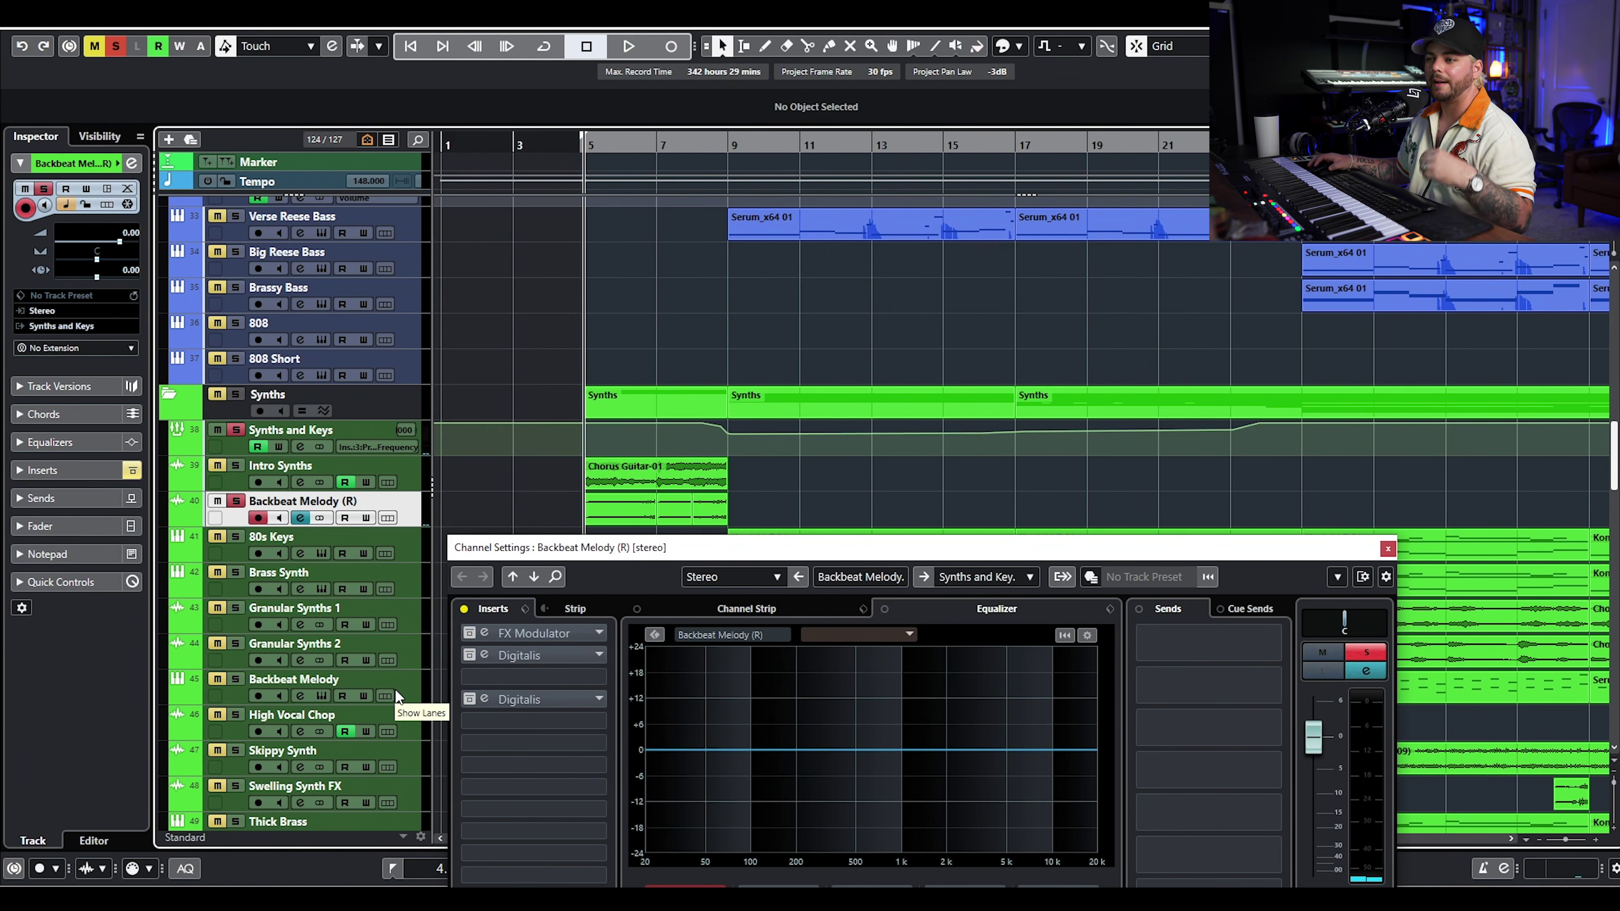
- Reactivate and examine the FX Modulator insert on Backbeat Melody (R), close the plugin, and audition its effect from bar 5
left_click(528, 633)
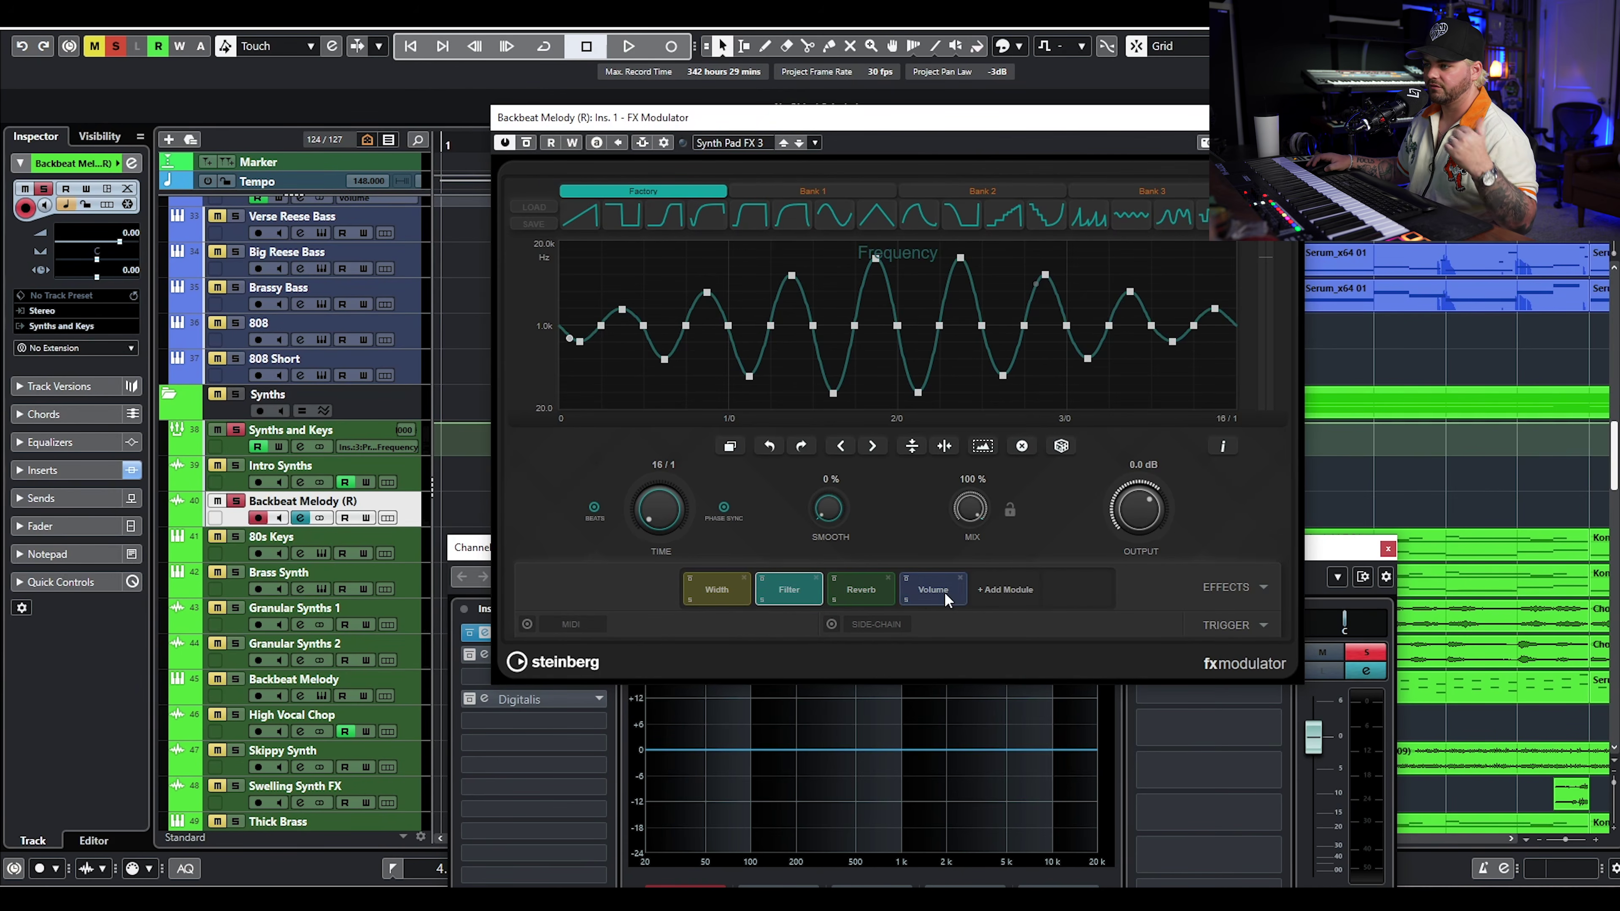
key("space")
left_click(1292, 118)
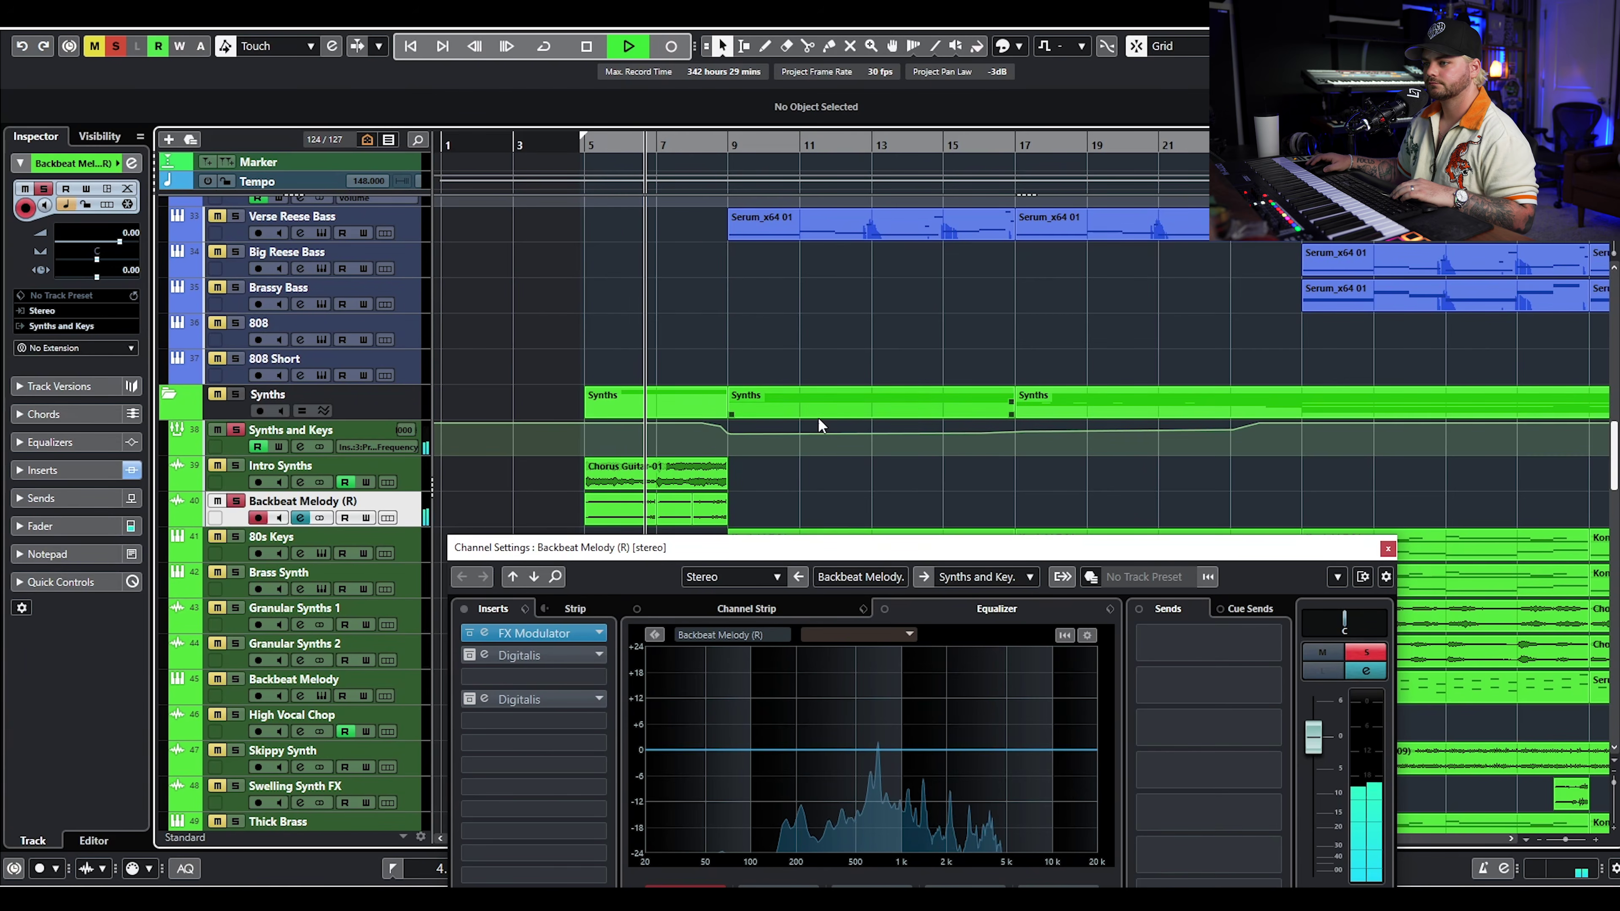
key("space")
- Reactivate the first Digitalis insert on Backbeat Melody (R), audition it with the plugin open, and close the plugin
left_click(469, 654)
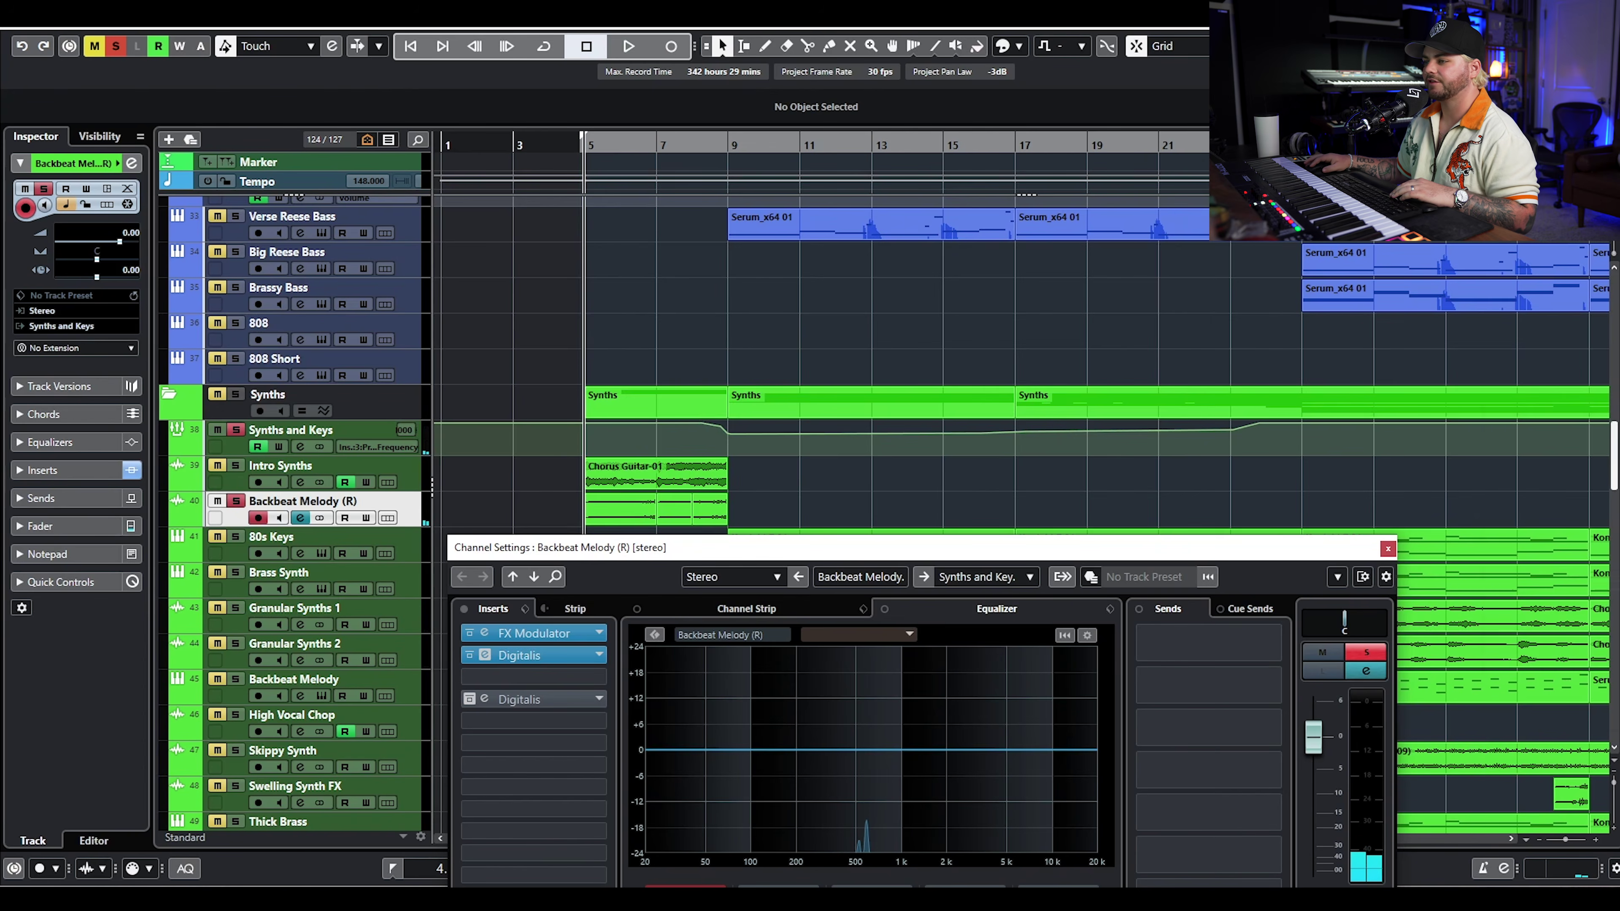
left_click(536, 655)
key("space")
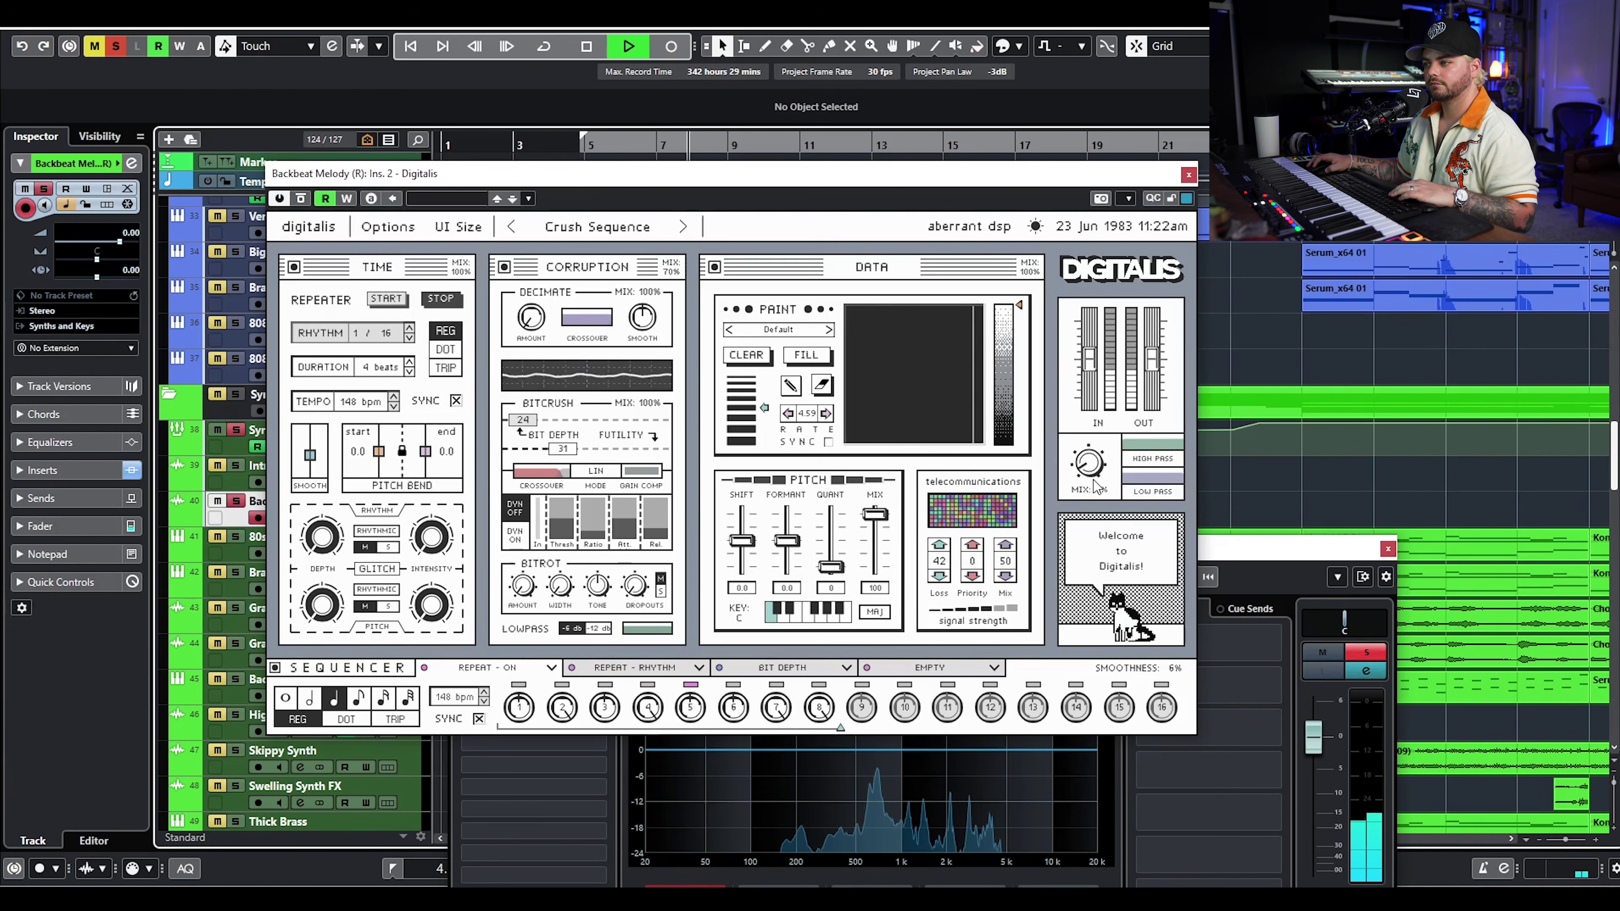
key("space")
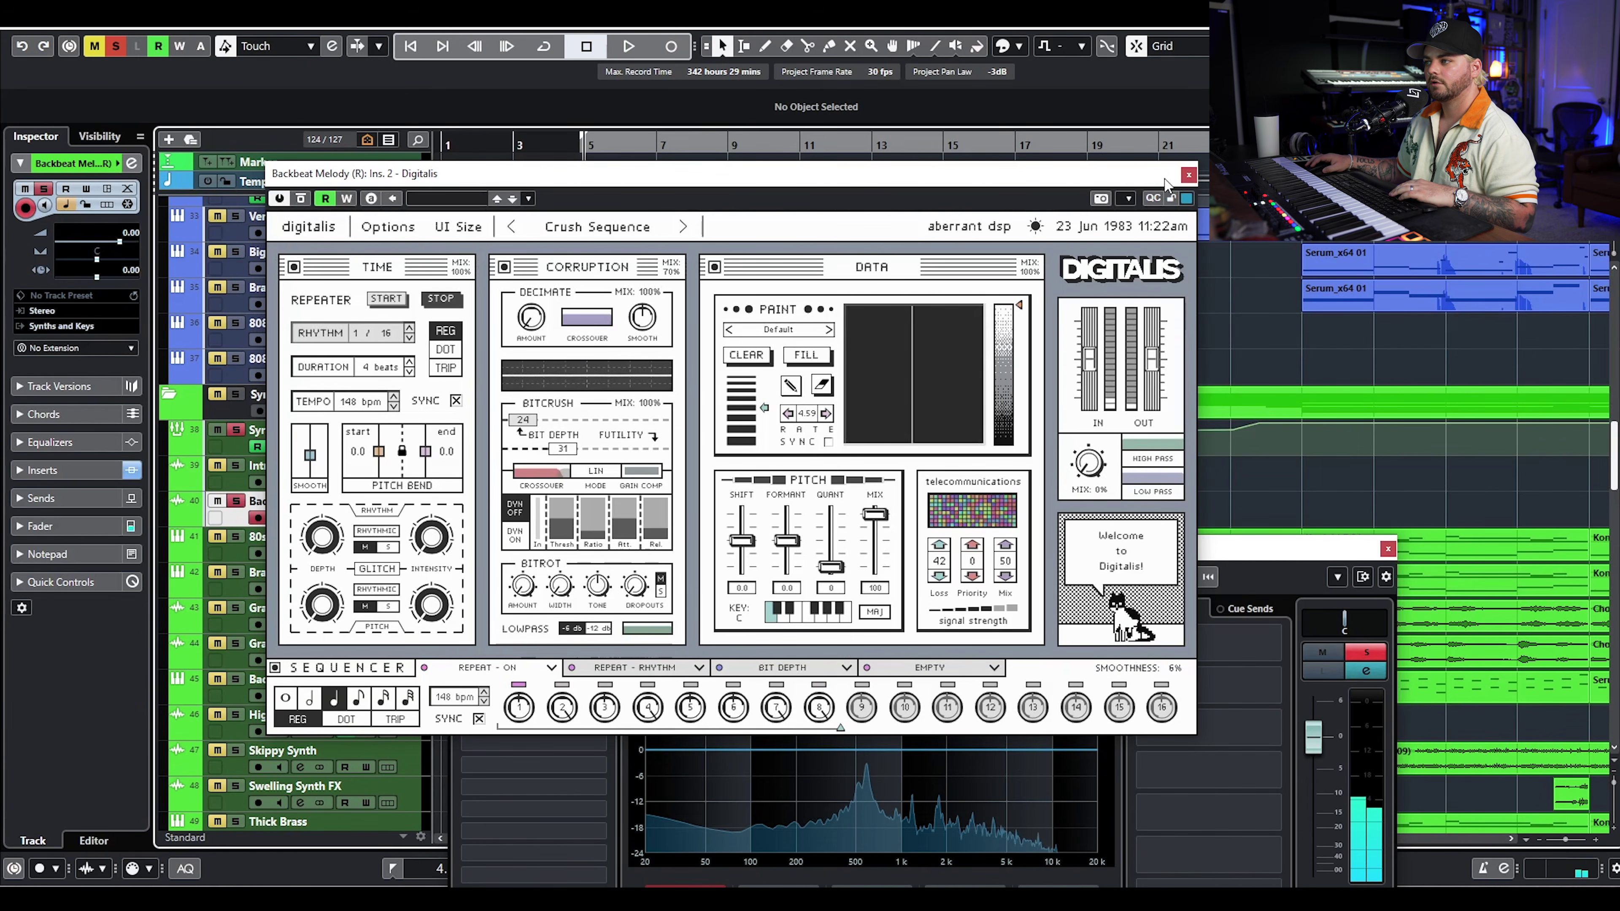
left_click(1188, 174)
- Examine and audition the second Digitalis insert on Backbeat Melody (R), stop playback, and close the plugin and channel settings
left_click(470, 697)
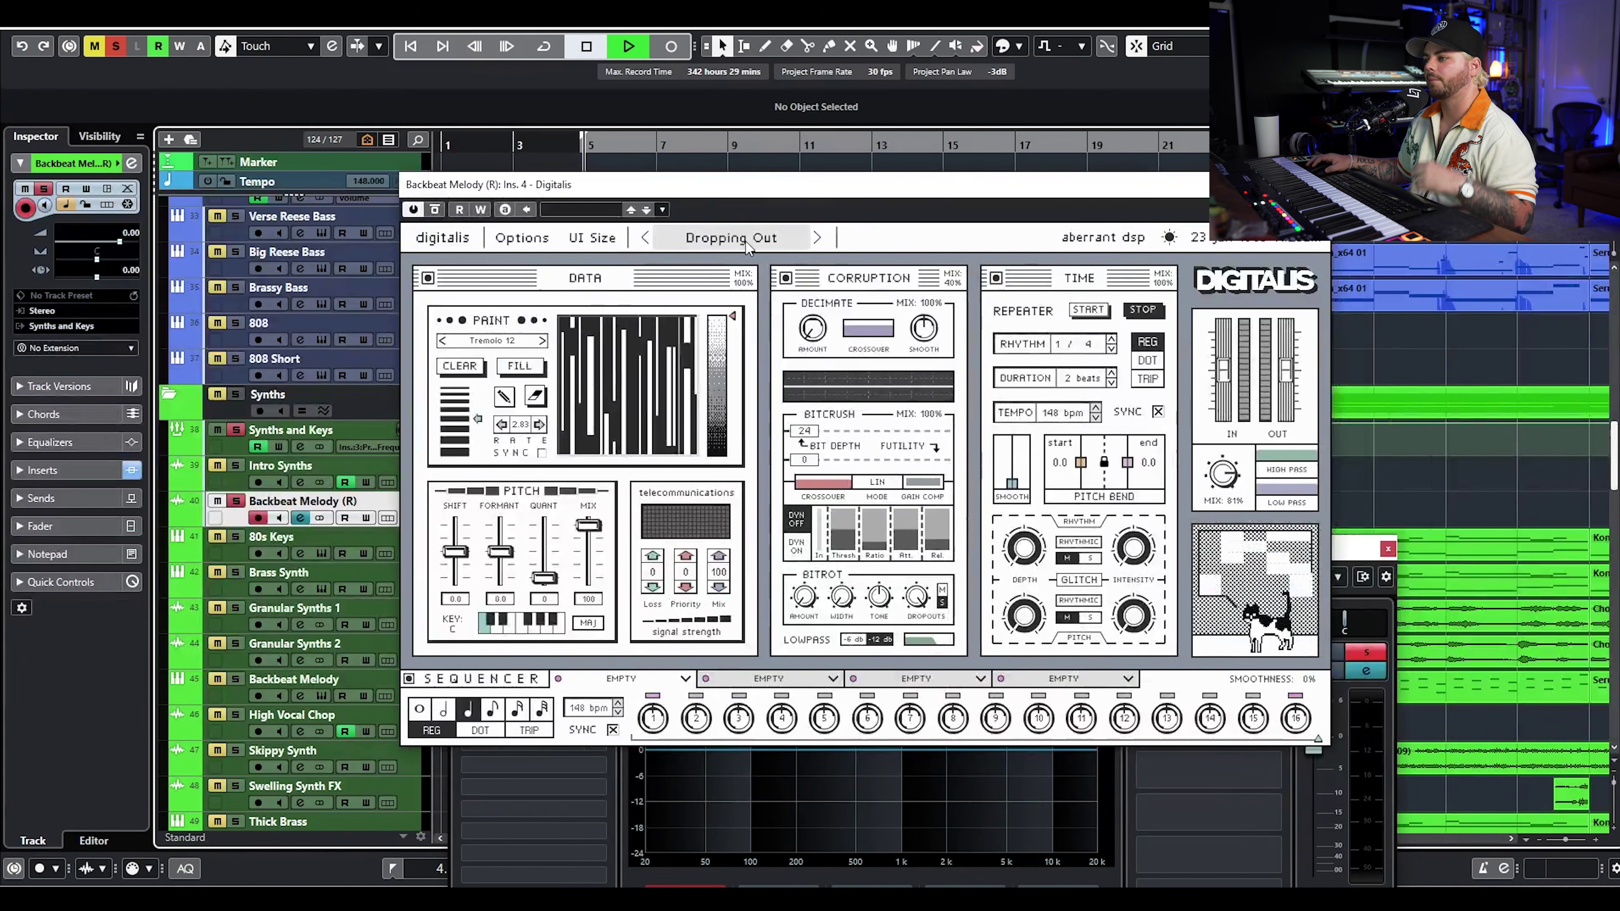
key("space")
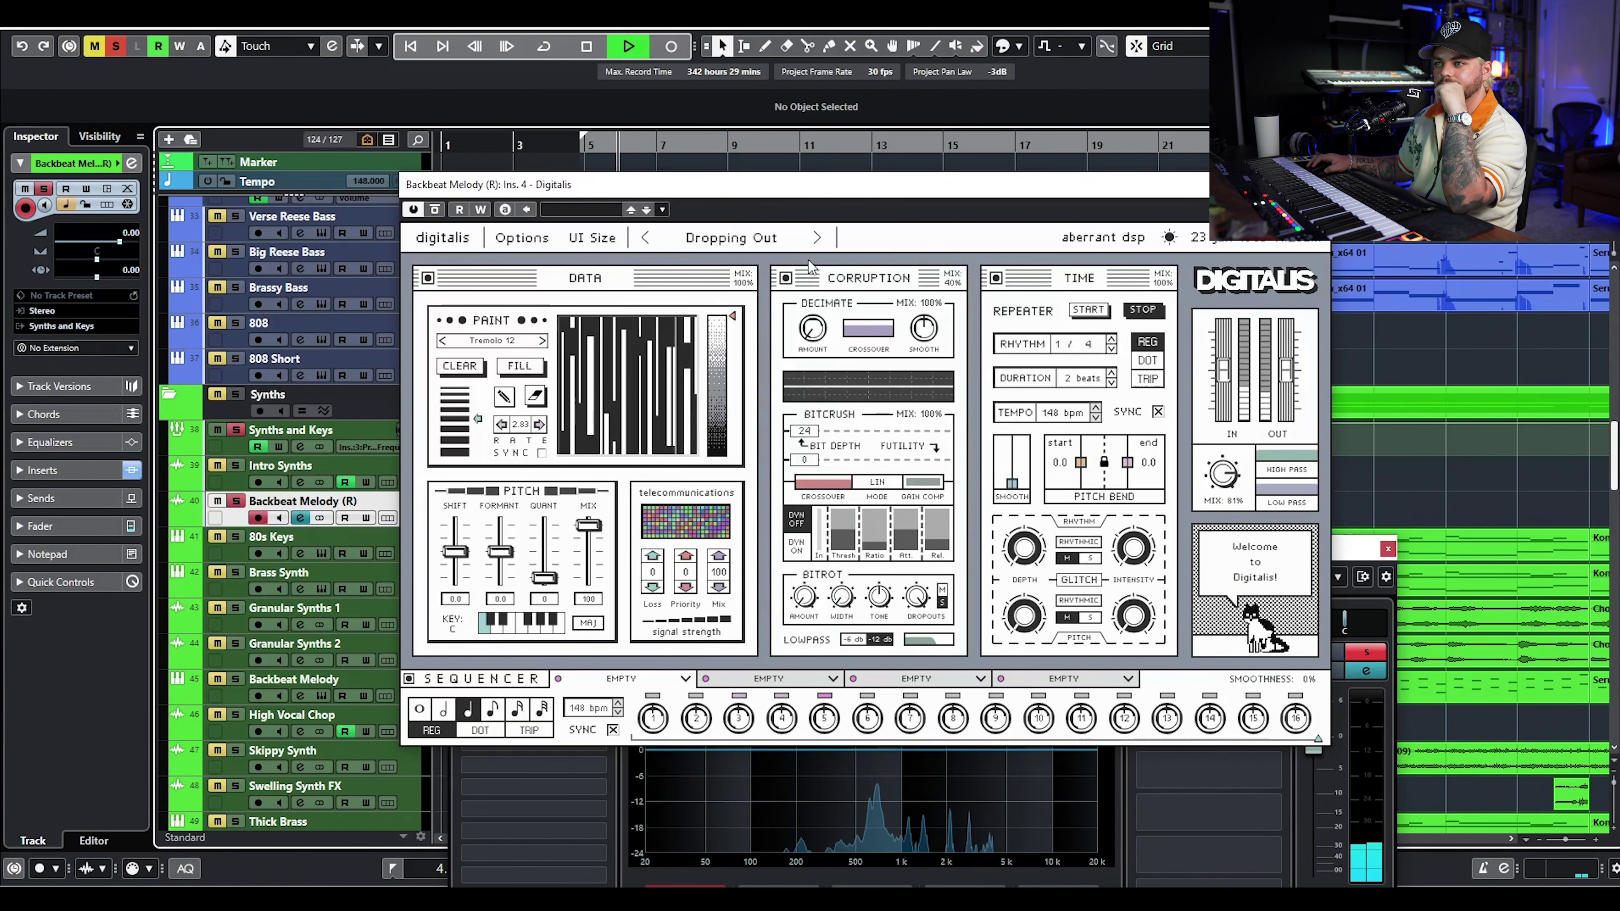
mouse_move(533, 290)
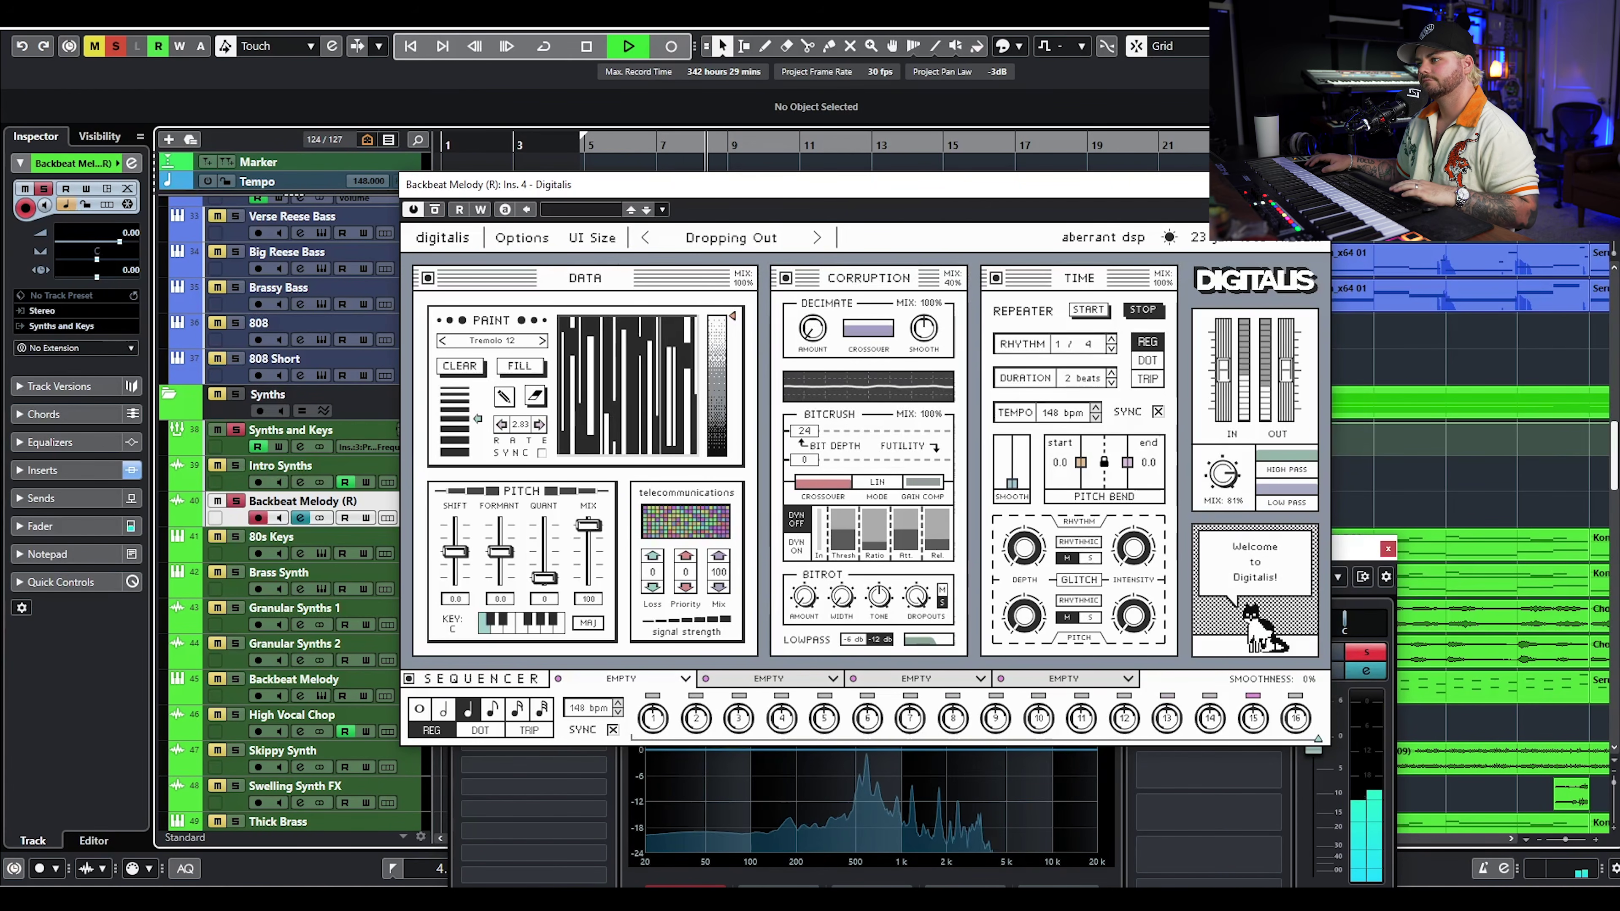
key("space")
left_click(1381, 512)
left_click(1387, 548)
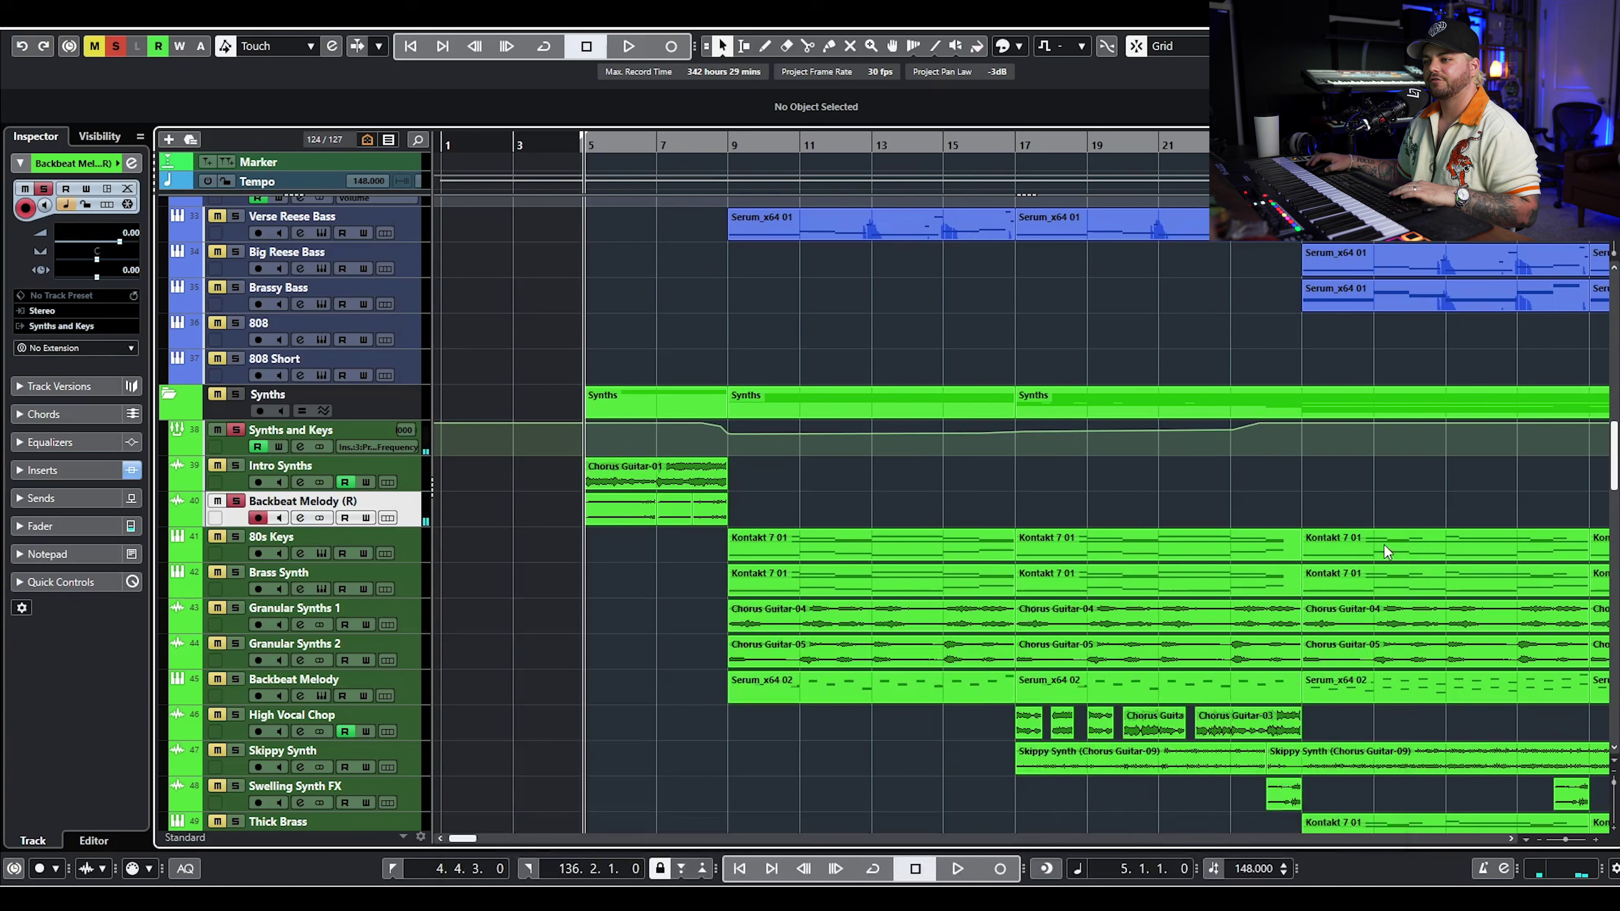
- Clear all track solos and audition the full mix from bar 5, bringing the intro synth tracks into view
left_click(121, 44)
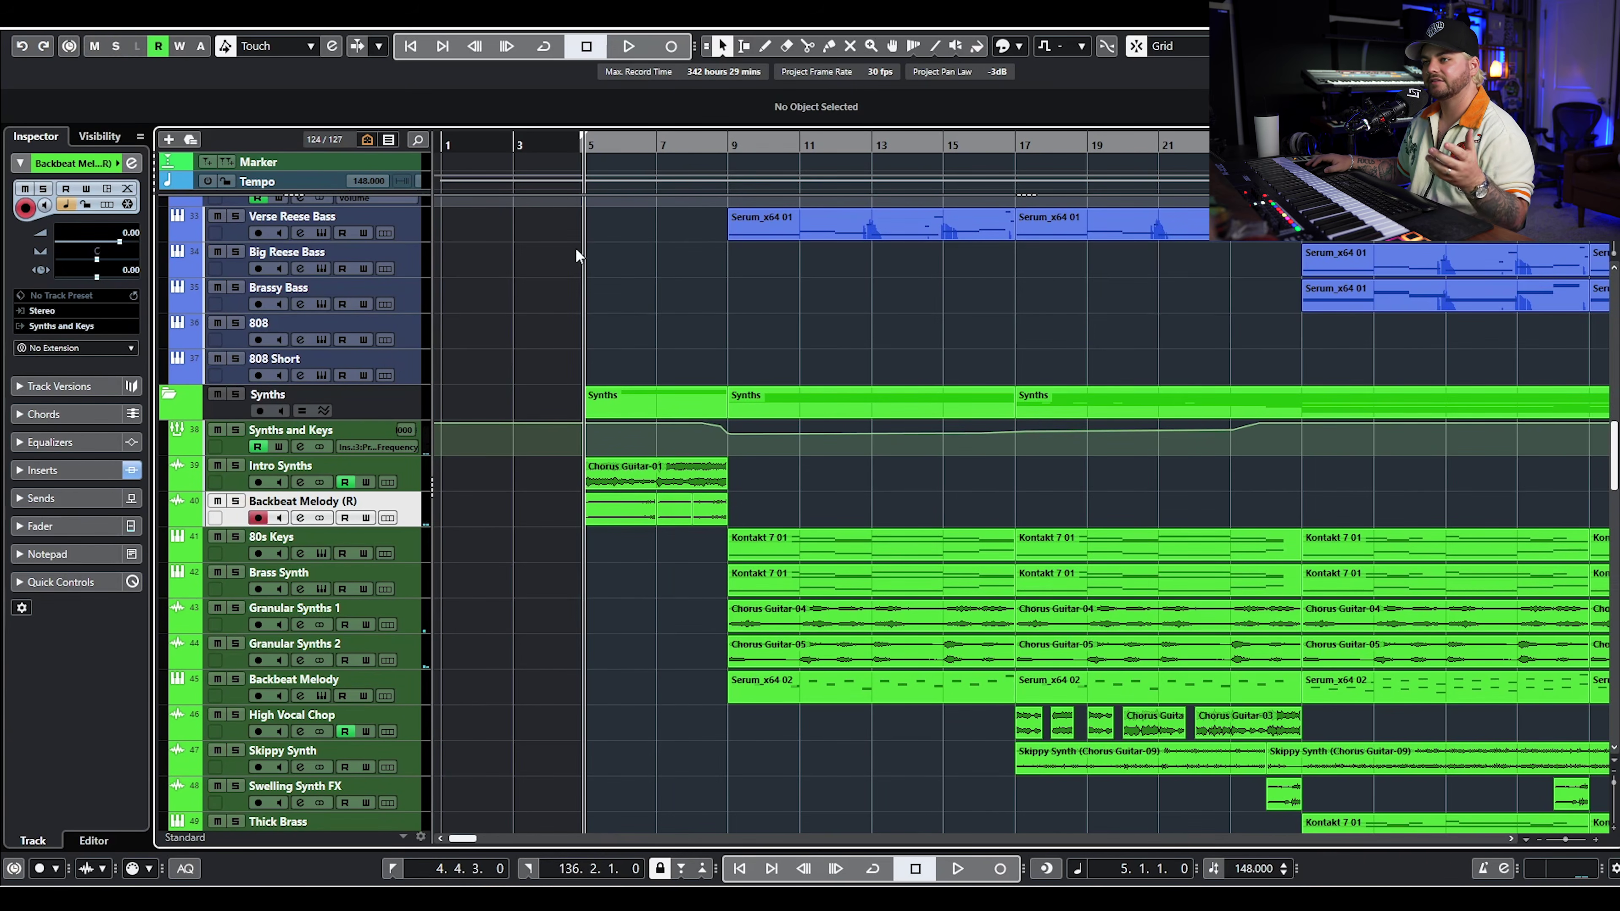
scroll(715, 340, "down", 6)
scroll(611, 280, "up", 3)
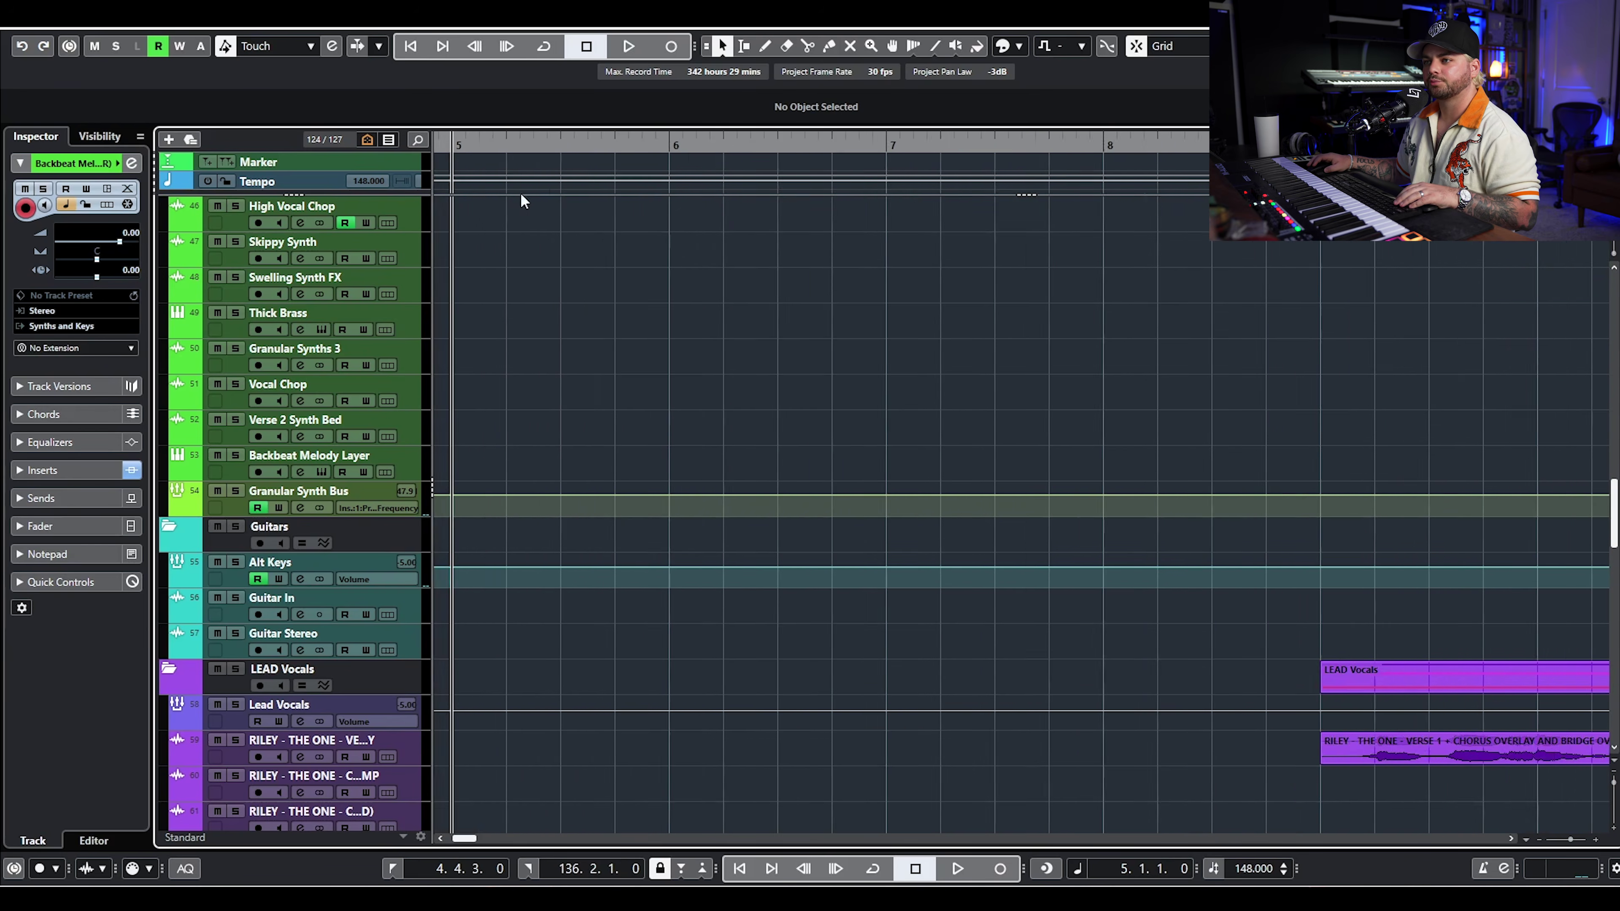
key("space")
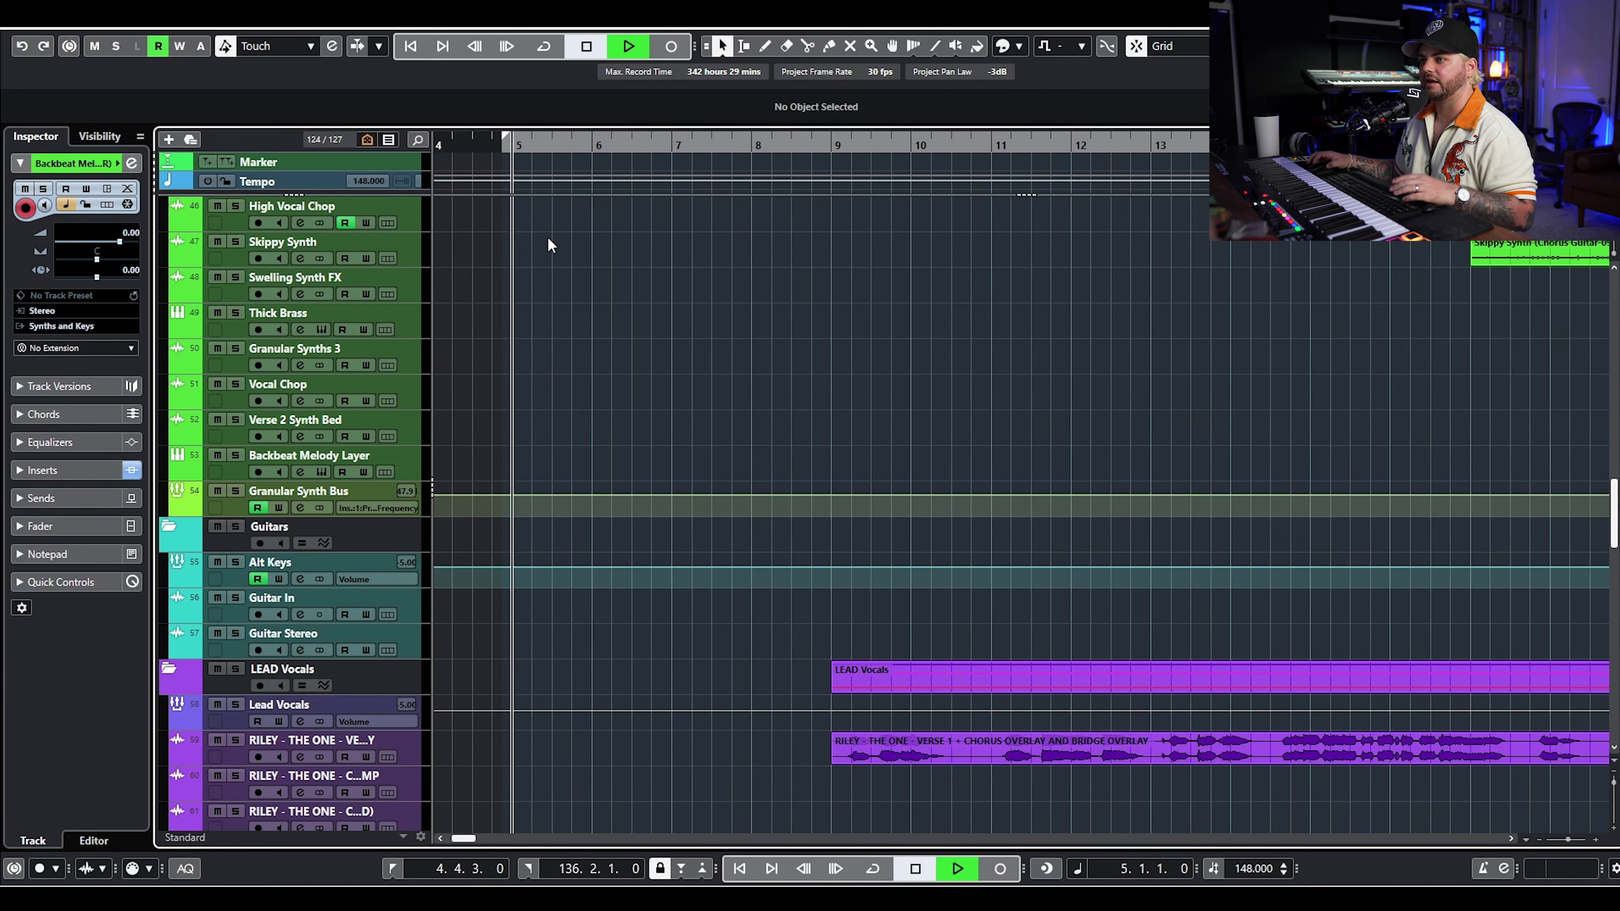
scroll(615, 298, "up", 6)
scroll(641, 309, "up", 4)
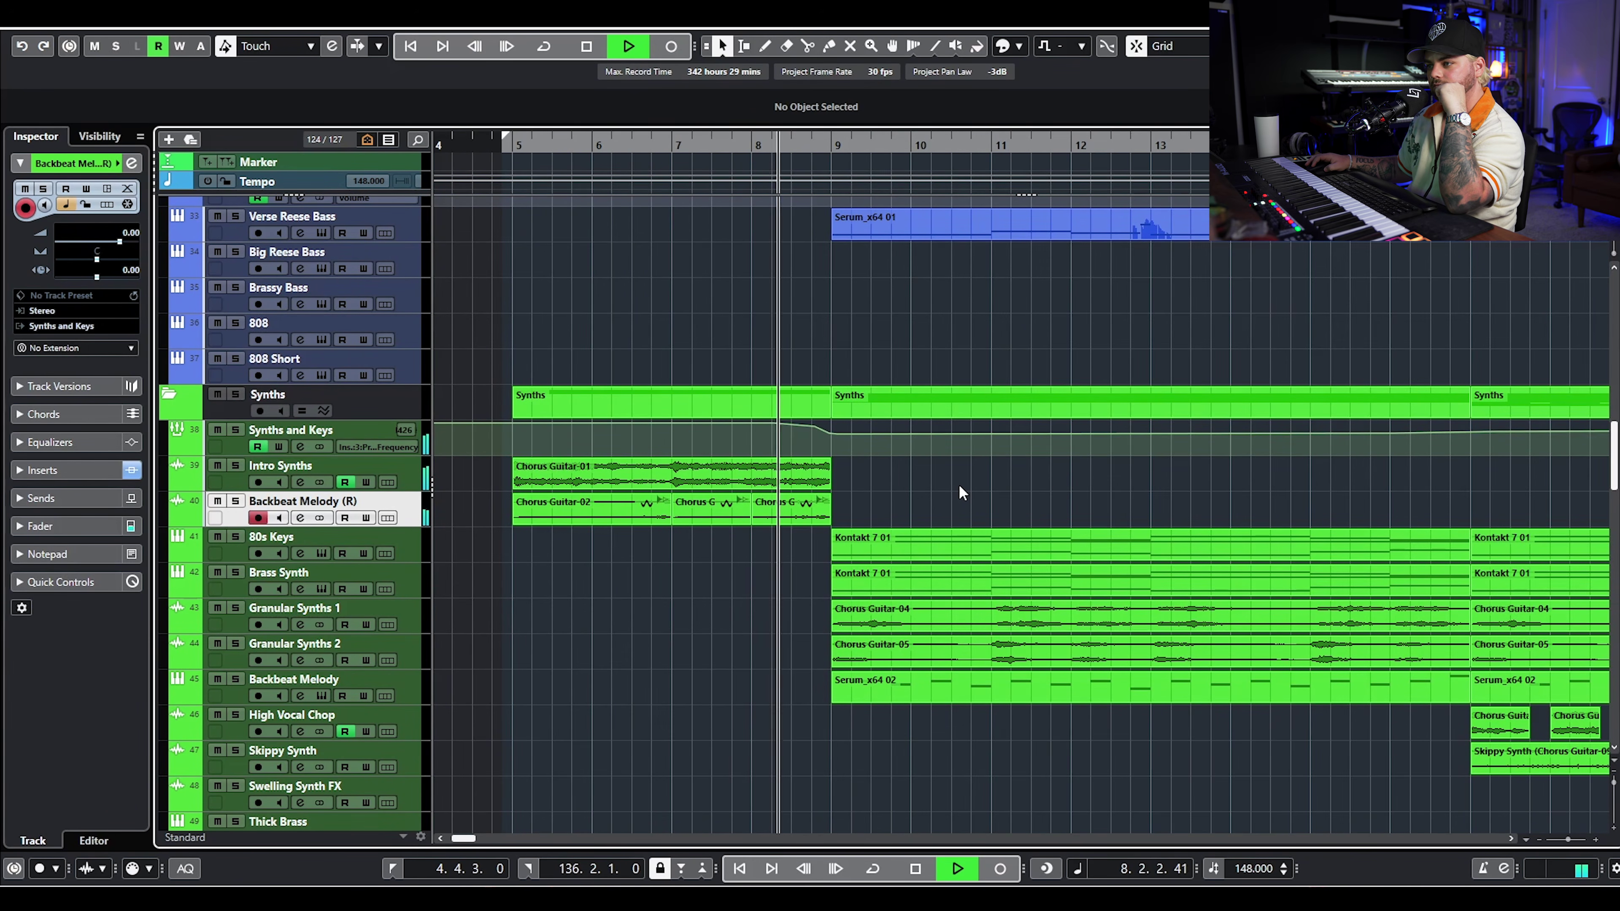
- Look over the drum, FX, bass, synth and vocal tracks down to the FX channels and group tracks during playback, and stop playback
scroll(968, 467, "up", 8)
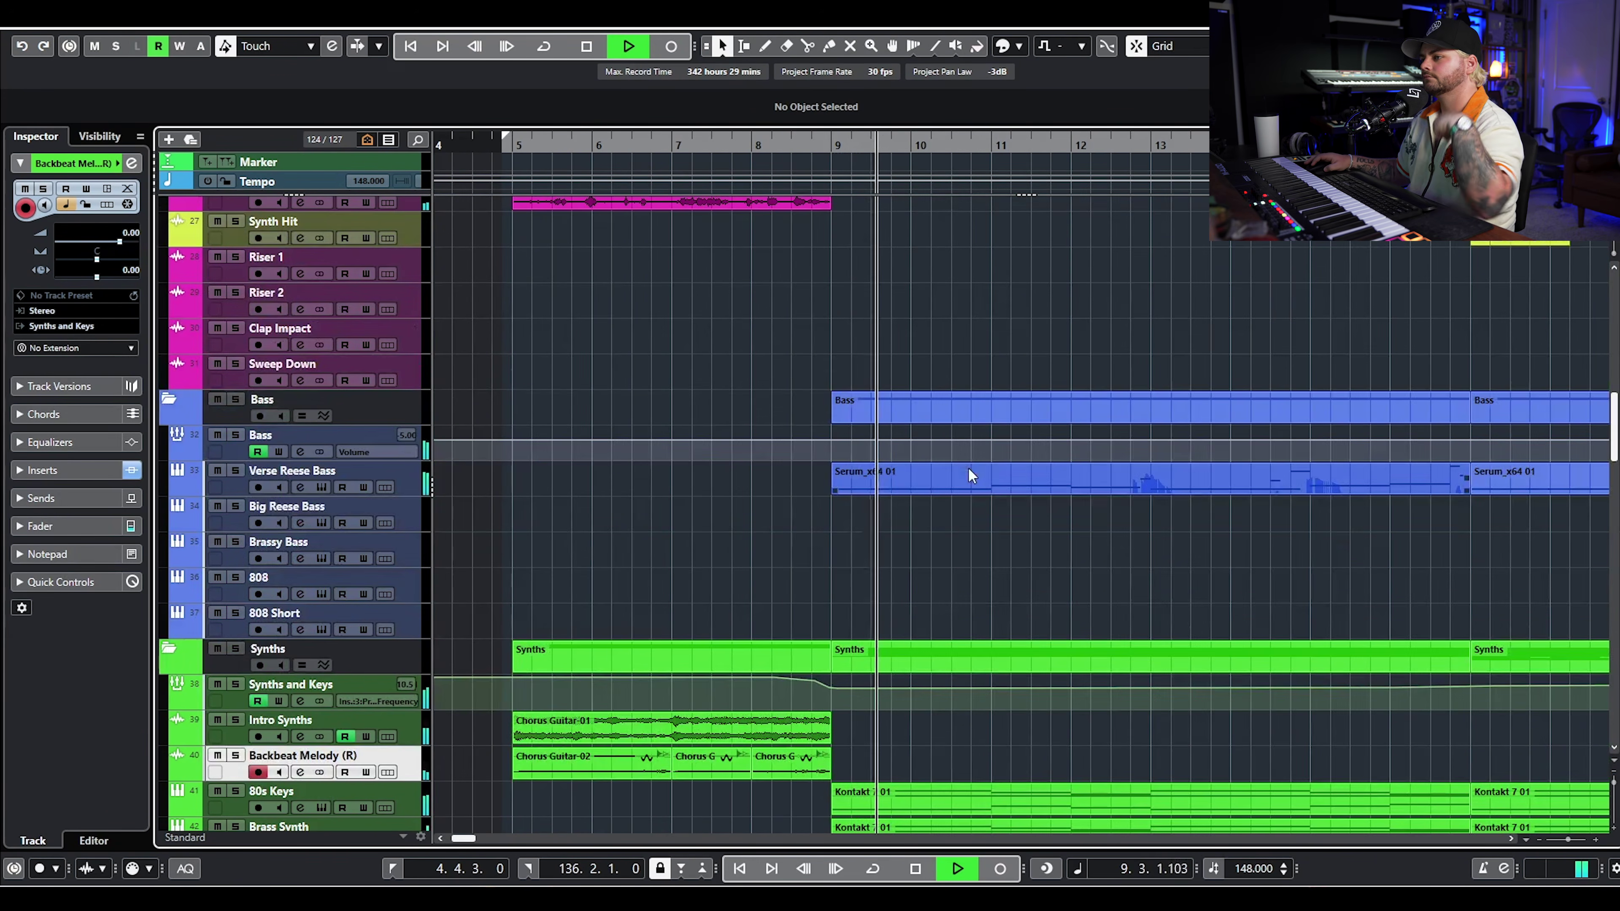
scroll(942, 411, "down", 3)
scroll(927, 417, "down", 3)
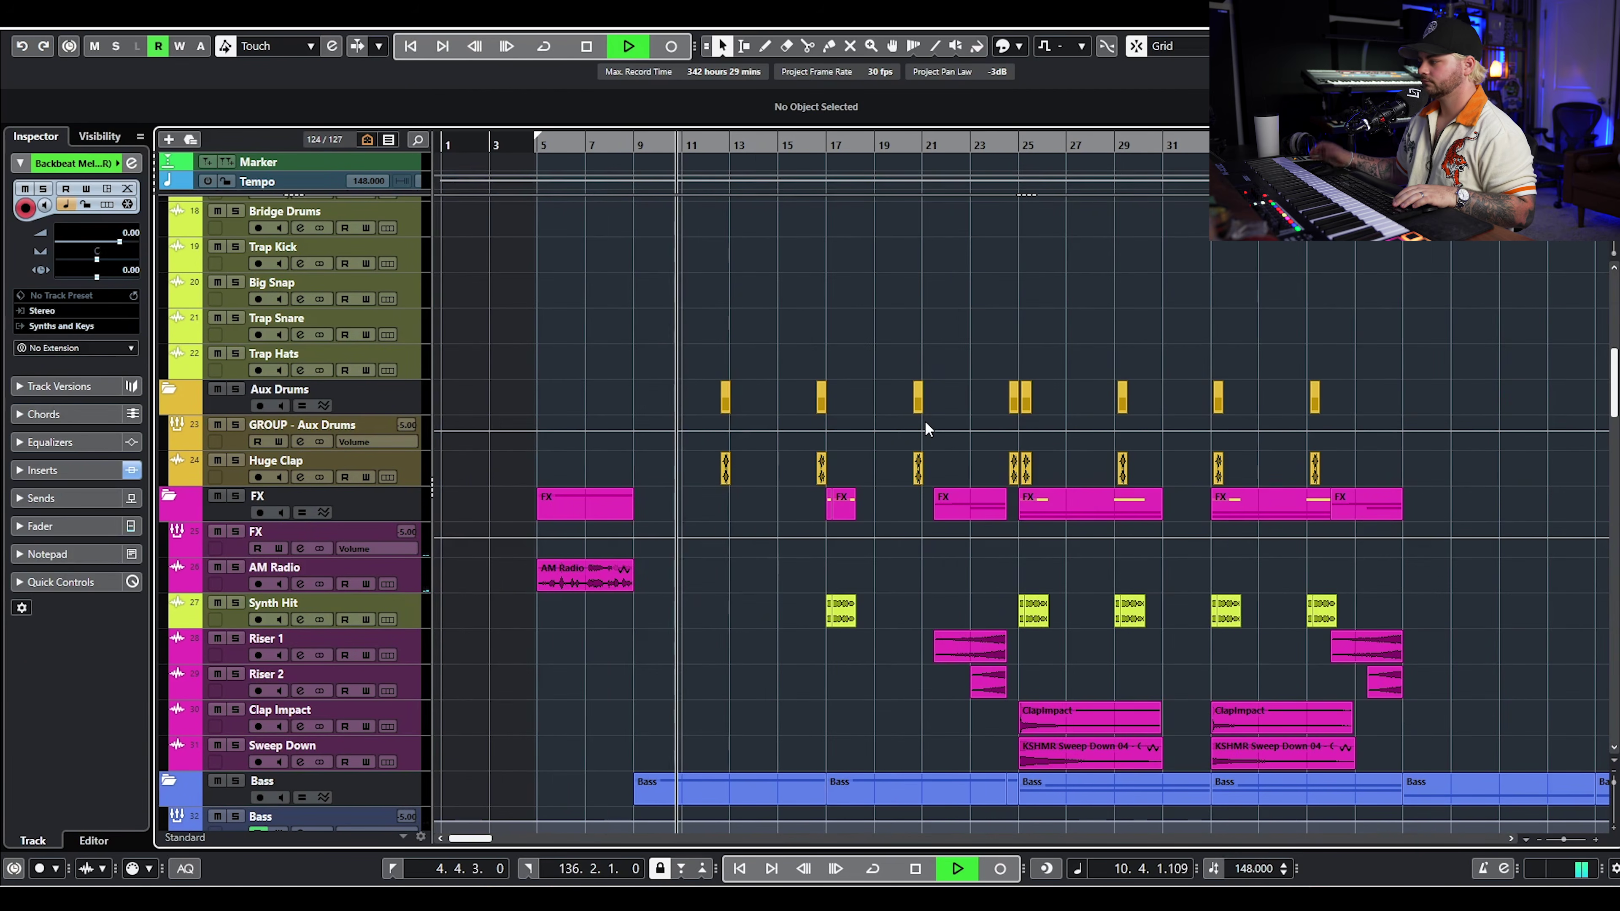
scroll(926, 420, "down", 8)
scroll(924, 431, "down", 2)
scroll(926, 430, "down", 20)
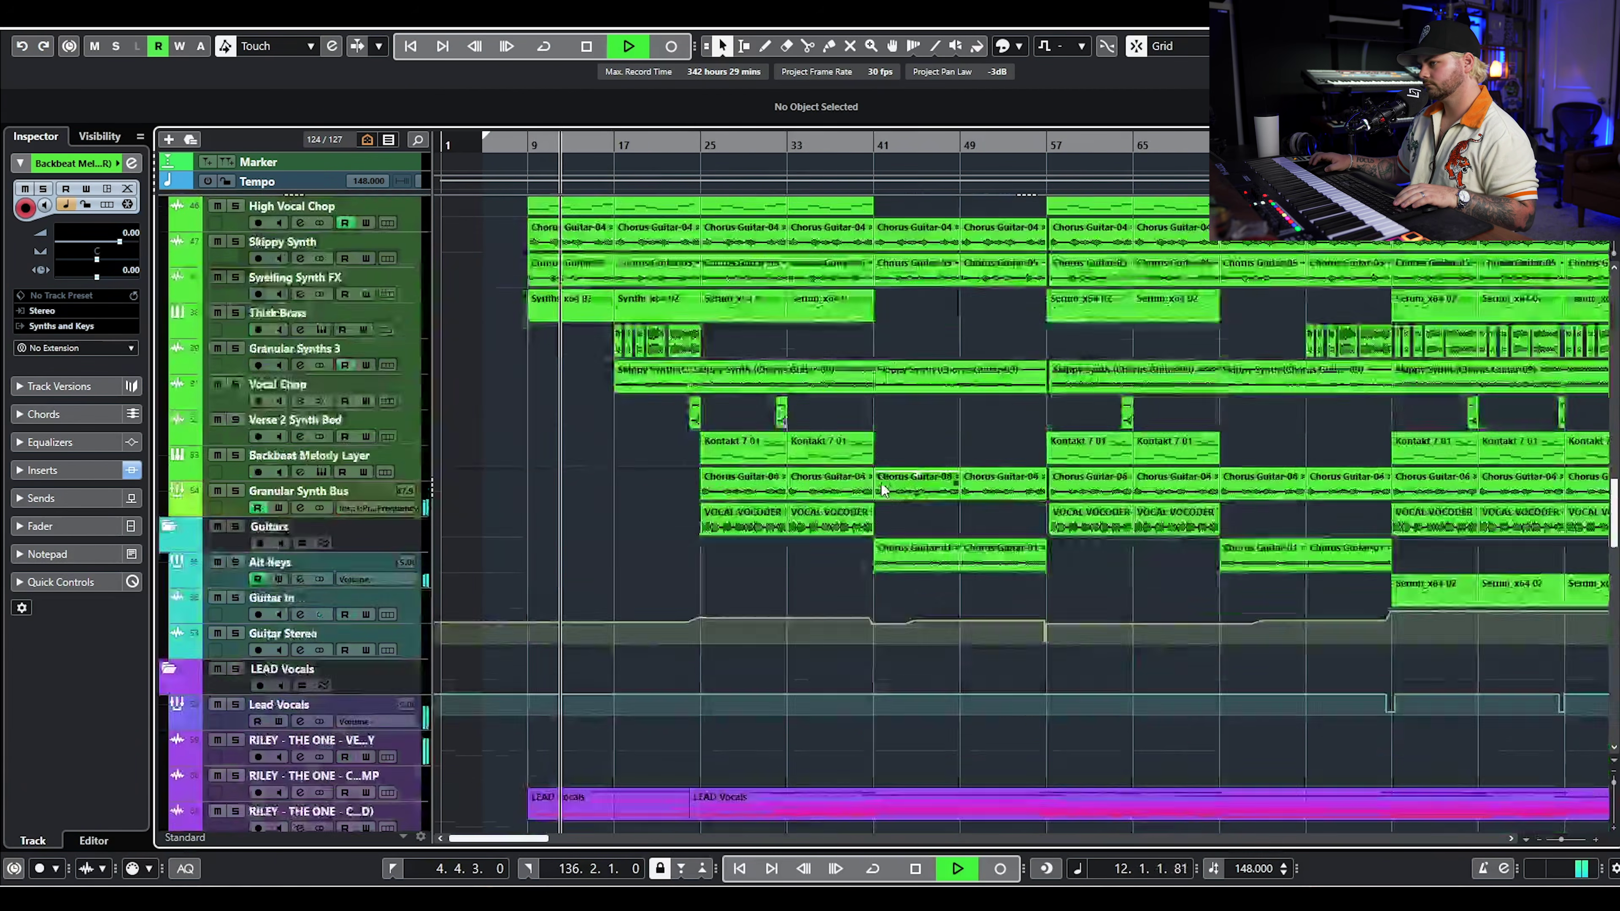
scroll(870, 421, "down", 2)
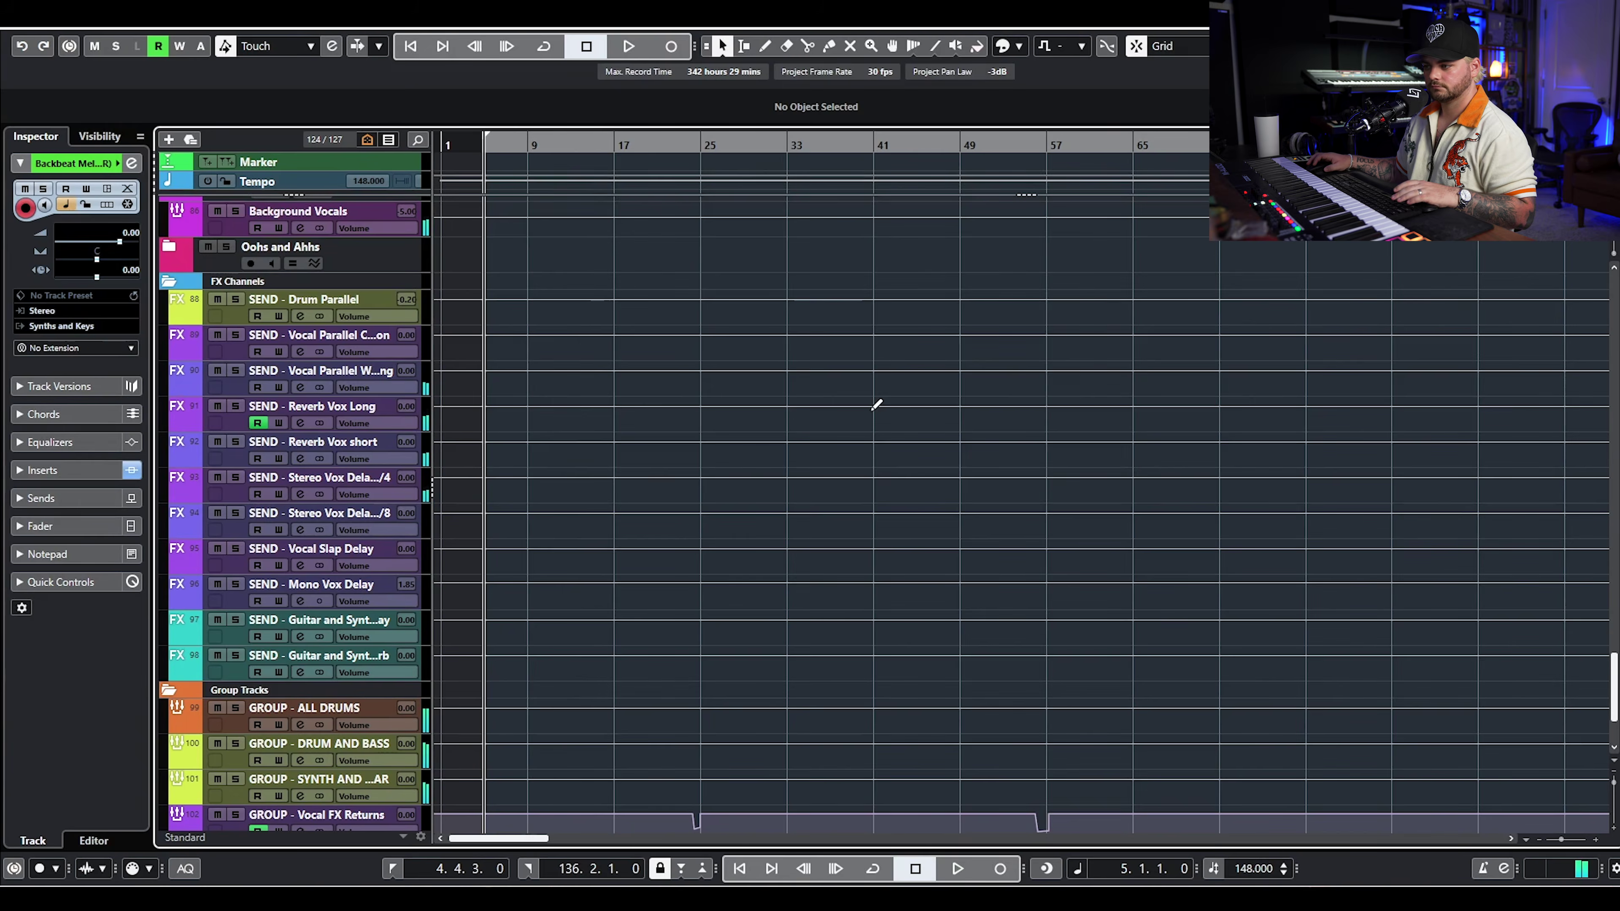